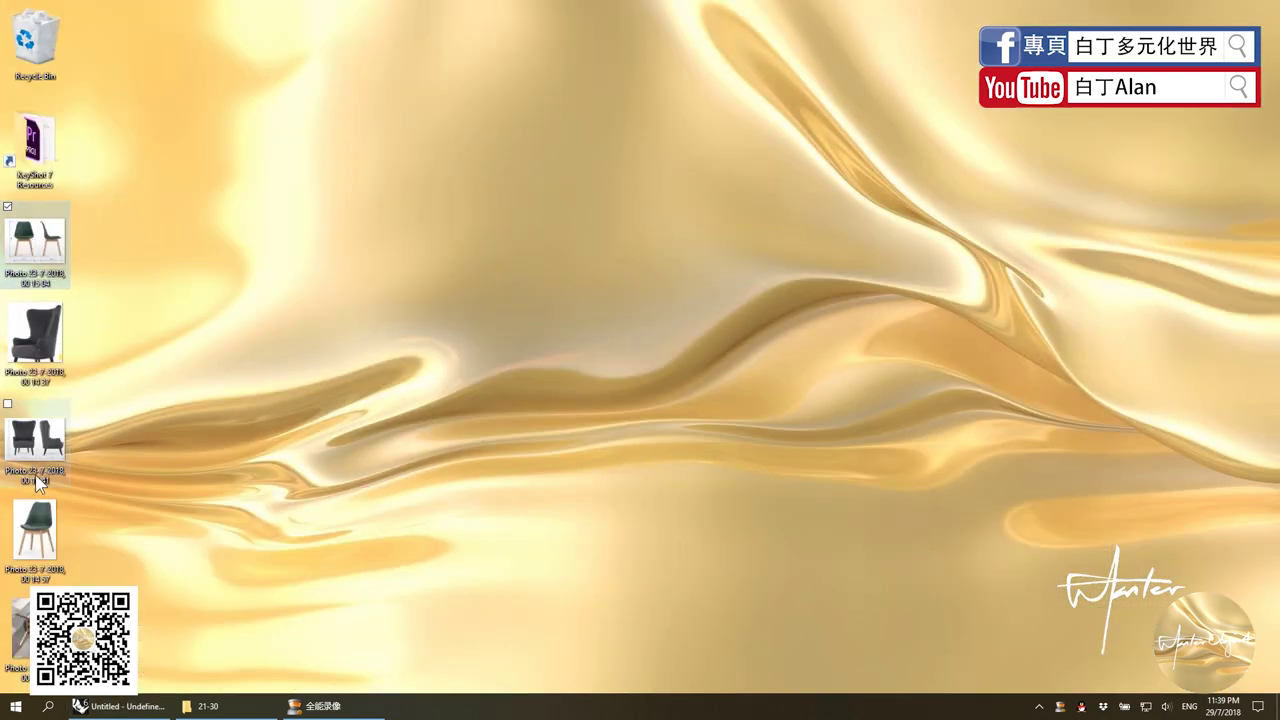
Open the armchair and armchair-dimension photos and arrange them beside the green chair photo.
{"action": "left_click", "coordinate": [30, 540]}
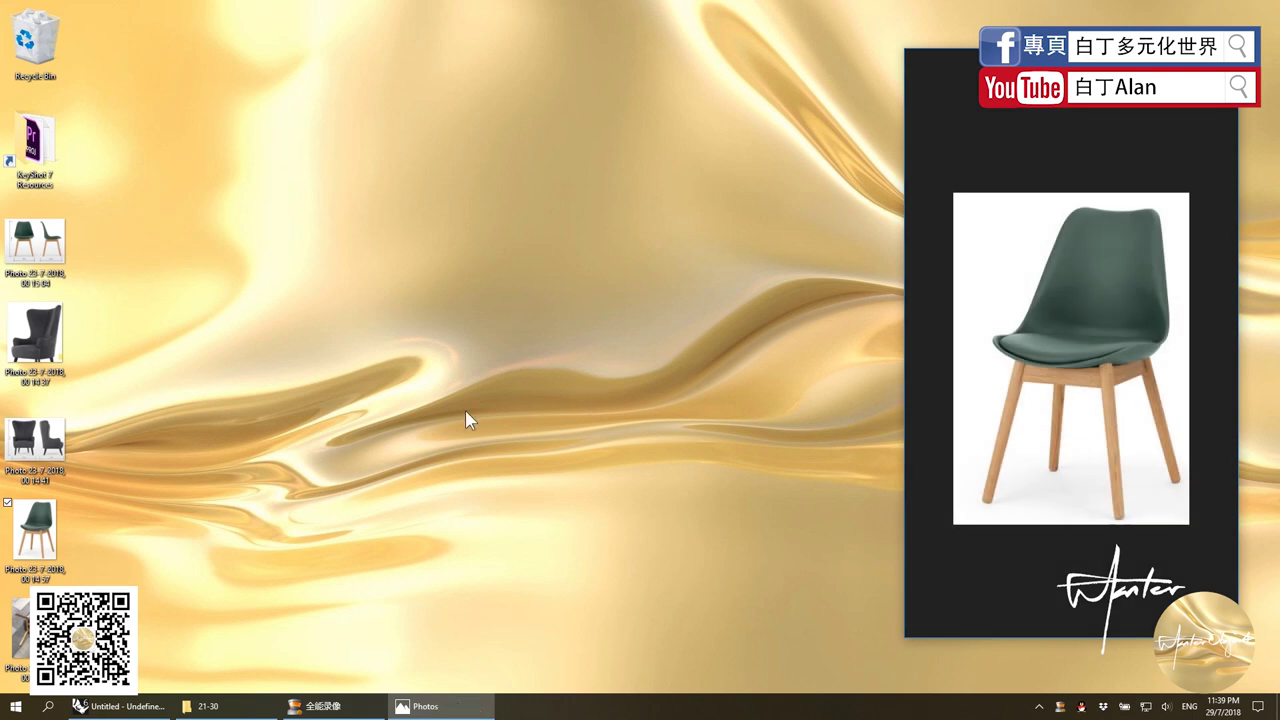
{"action": "double_click", "coordinate": [35, 335]}
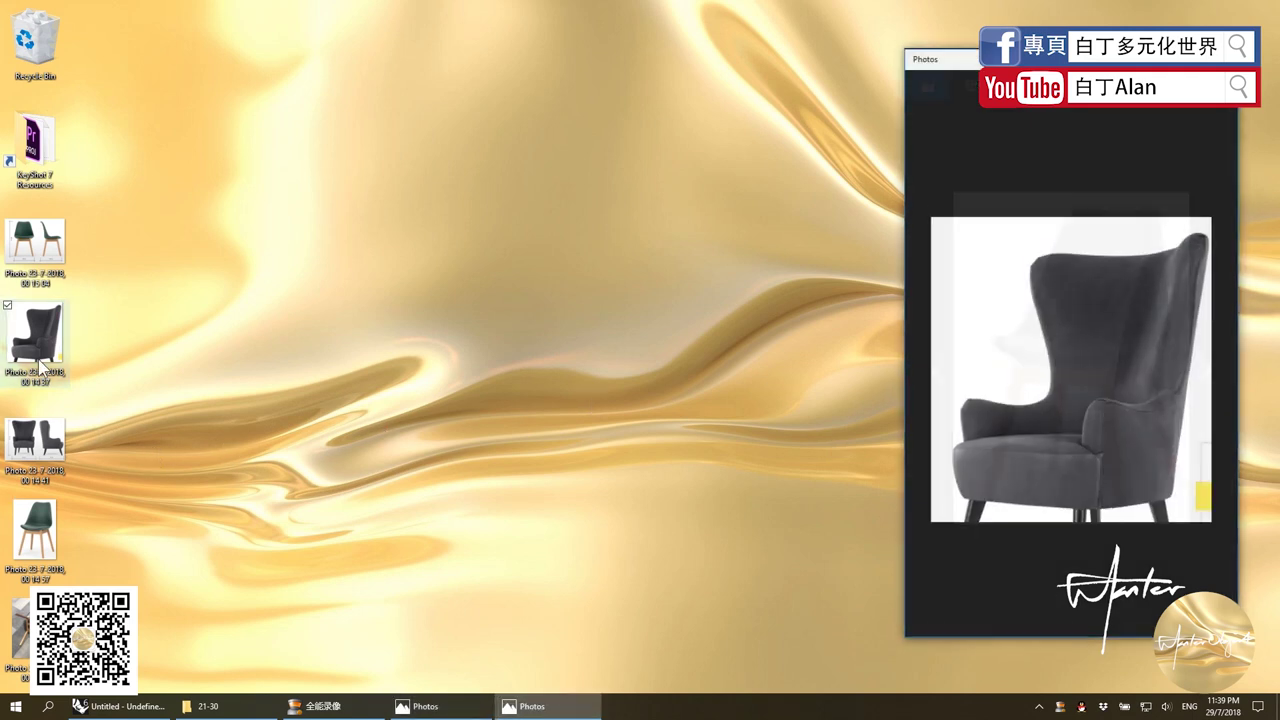
{"action": "left_click_drag", "start_coordinate": [1049, 58], "coordinate": [693, 71]}
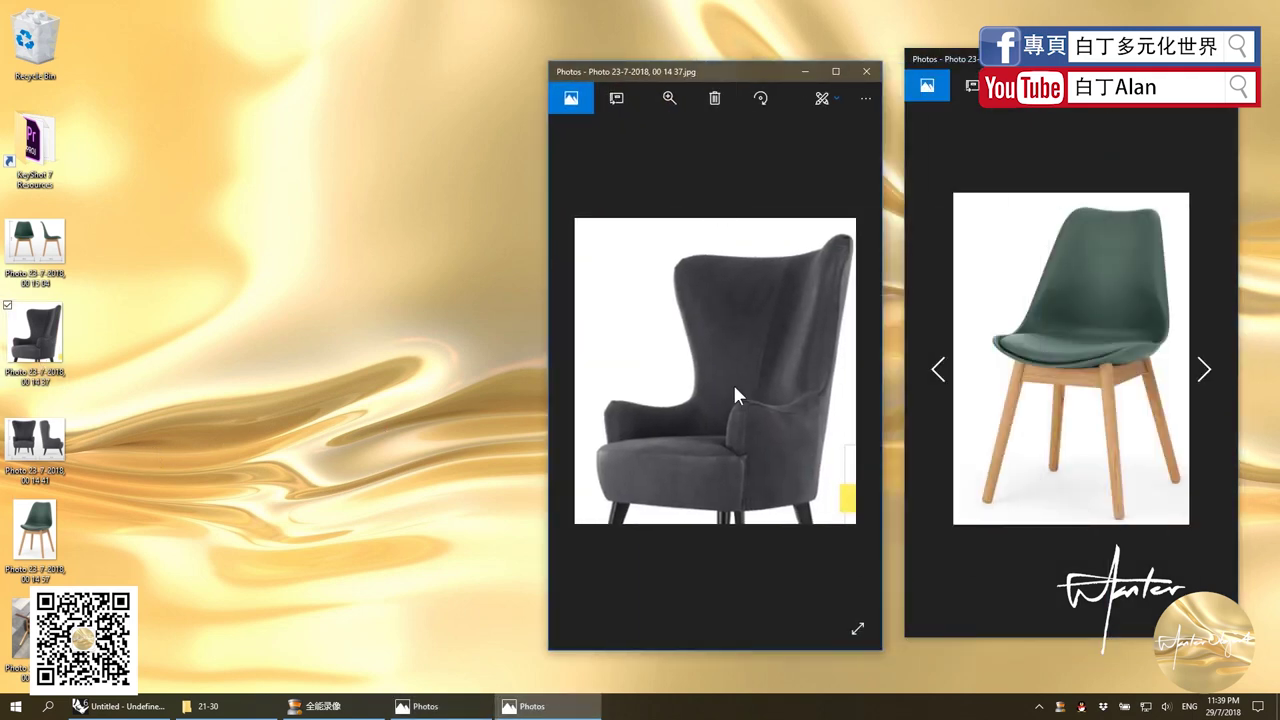
{"action": "double_click", "coordinate": [35, 438]}
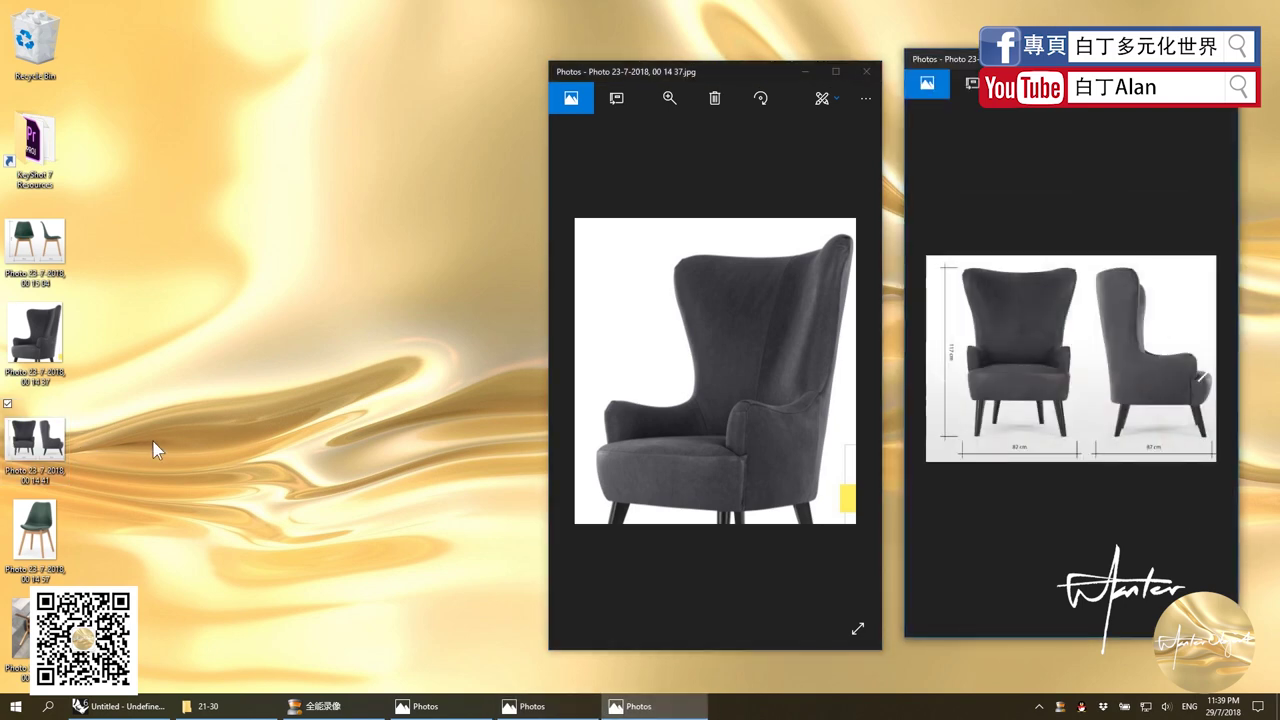
{"action": "left_click_drag", "start_coordinate": [1078, 57], "coordinate": [454, 72]}
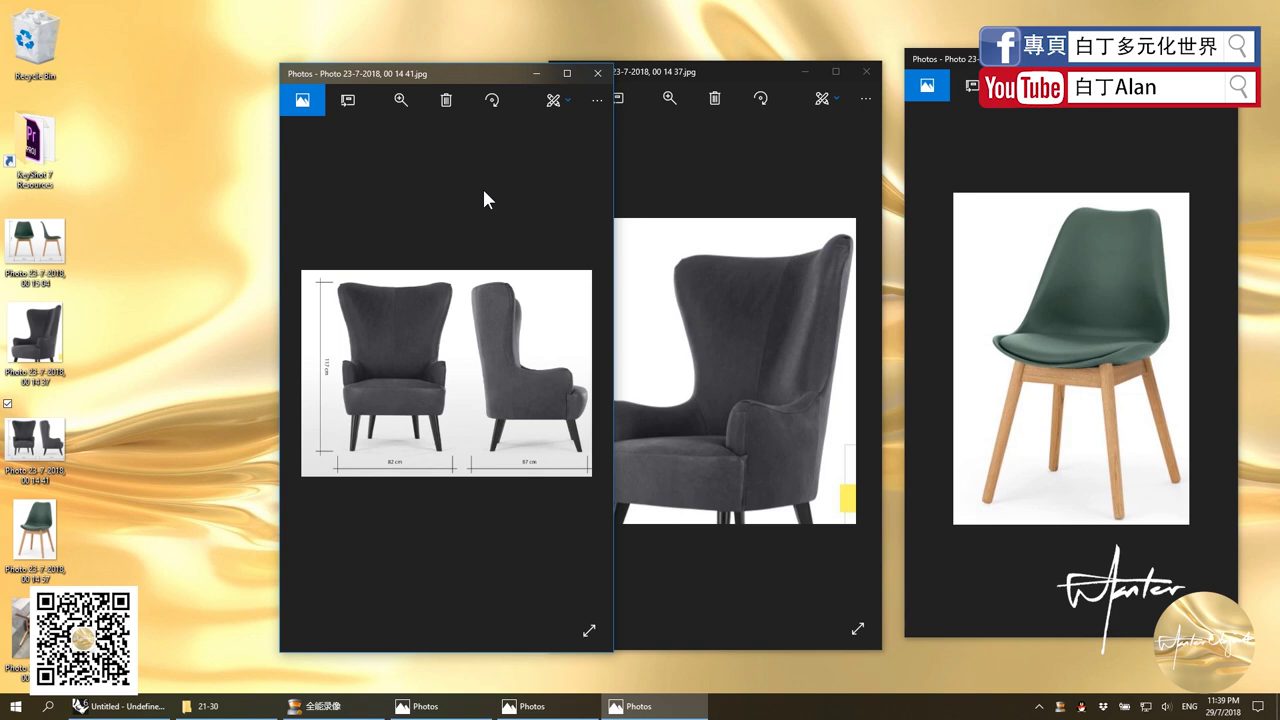
Draw a box solid from two base corners in the Top view plus a height.
{"action": "left_click", "coordinate": [122, 706]}
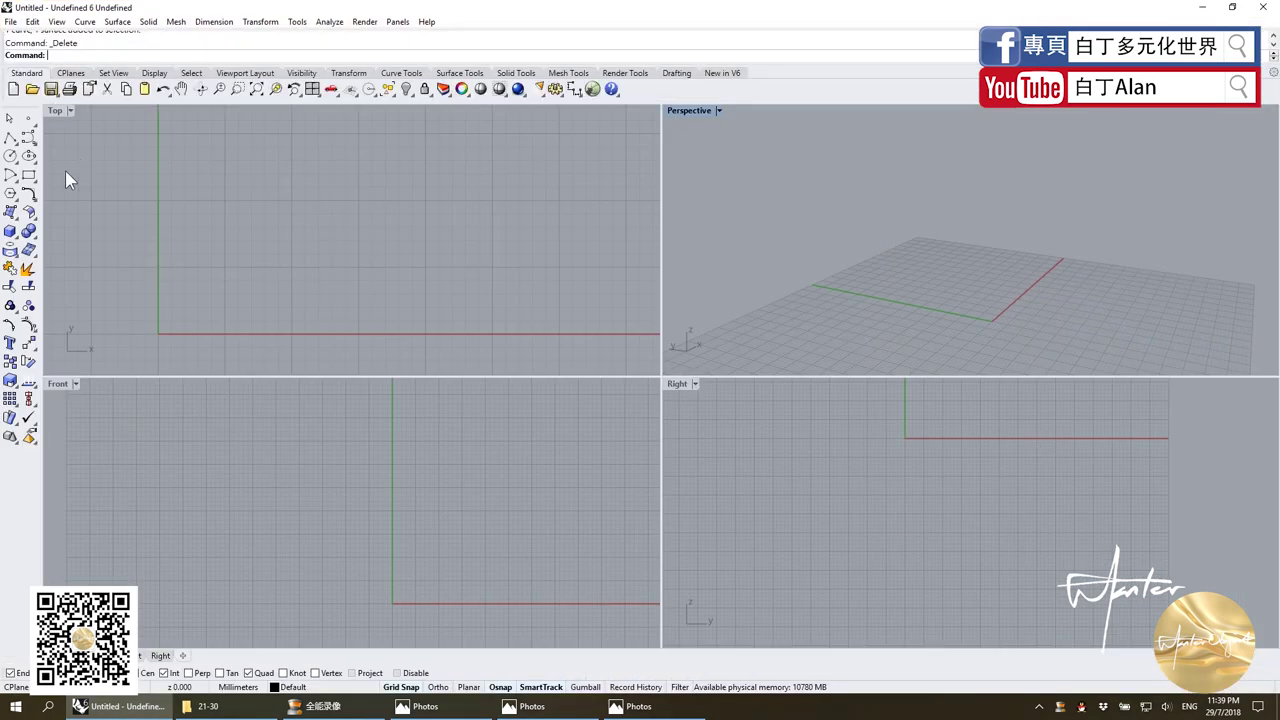
{"action": "left_click", "coordinate": [10, 231]}
{"action": "left_click", "coordinate": [238, 307]}
{"action": "left_click", "coordinate": [425, 160]}
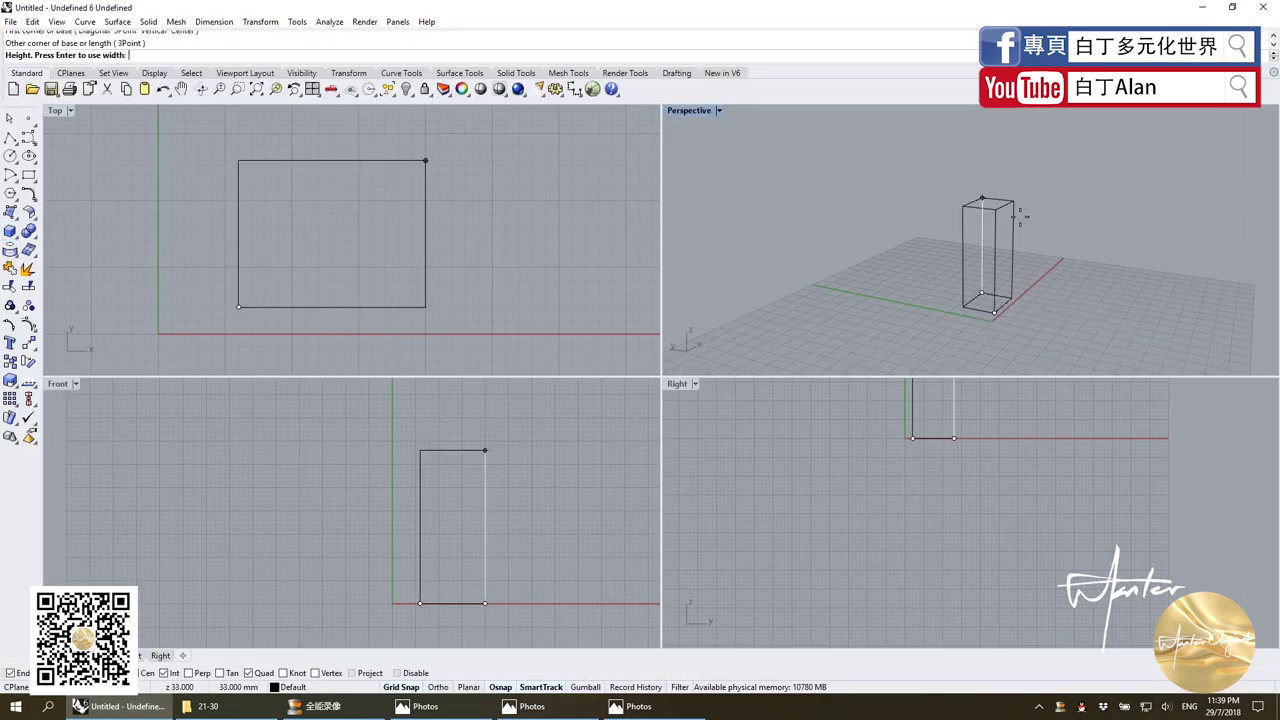
{"action": "left_click", "coordinate": [1046, 335]}
{"action": "scroll", "coordinate": [1030, 322], "scroll_direction": "up", "scroll_amount": 3}
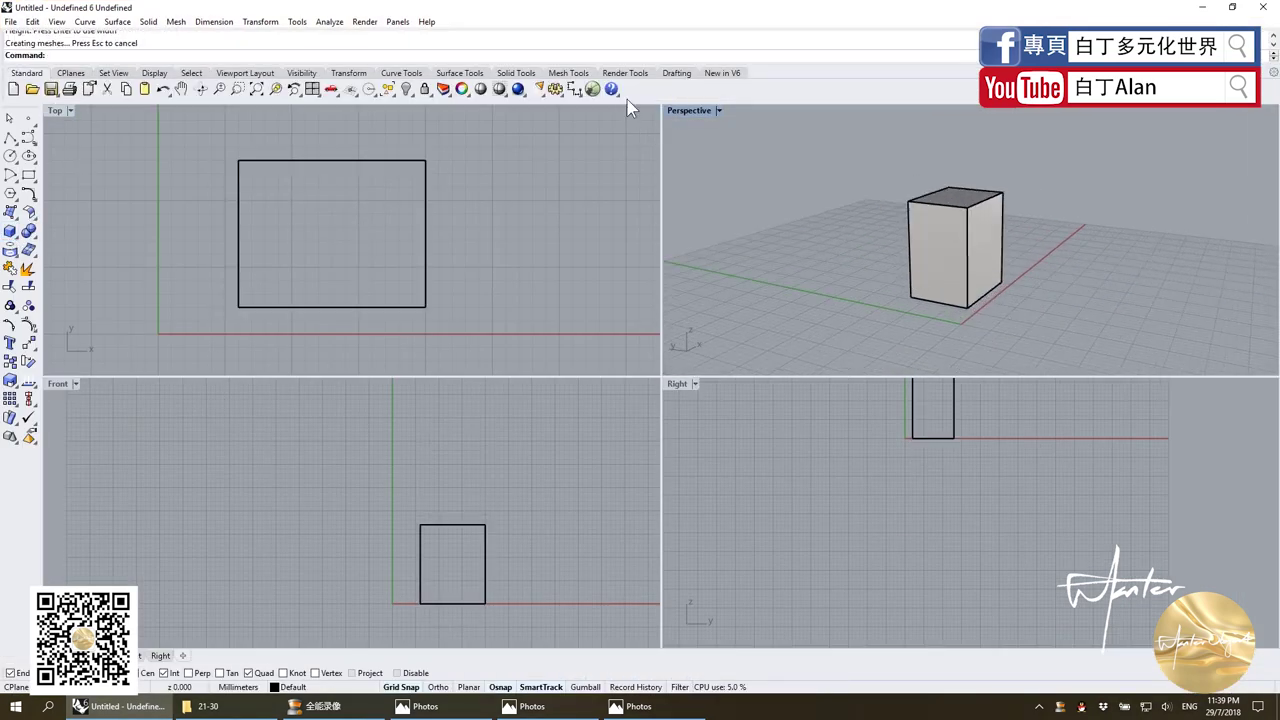
Show the Perspective view in Rendered, then Shaded mode, and orbit around the box.
{"action": "left_click", "coordinate": [690, 110]}
{"action": "left_click", "coordinate": [709, 175]}
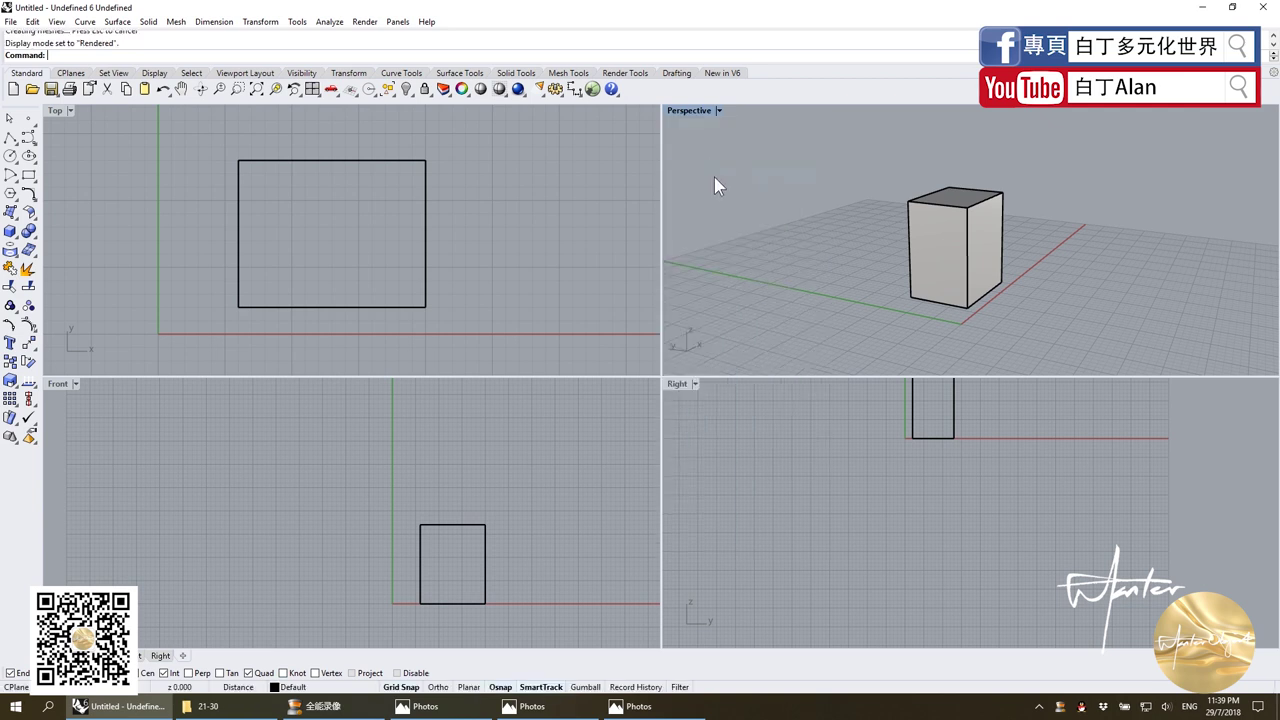
{"action": "left_click", "coordinate": [690, 111]}
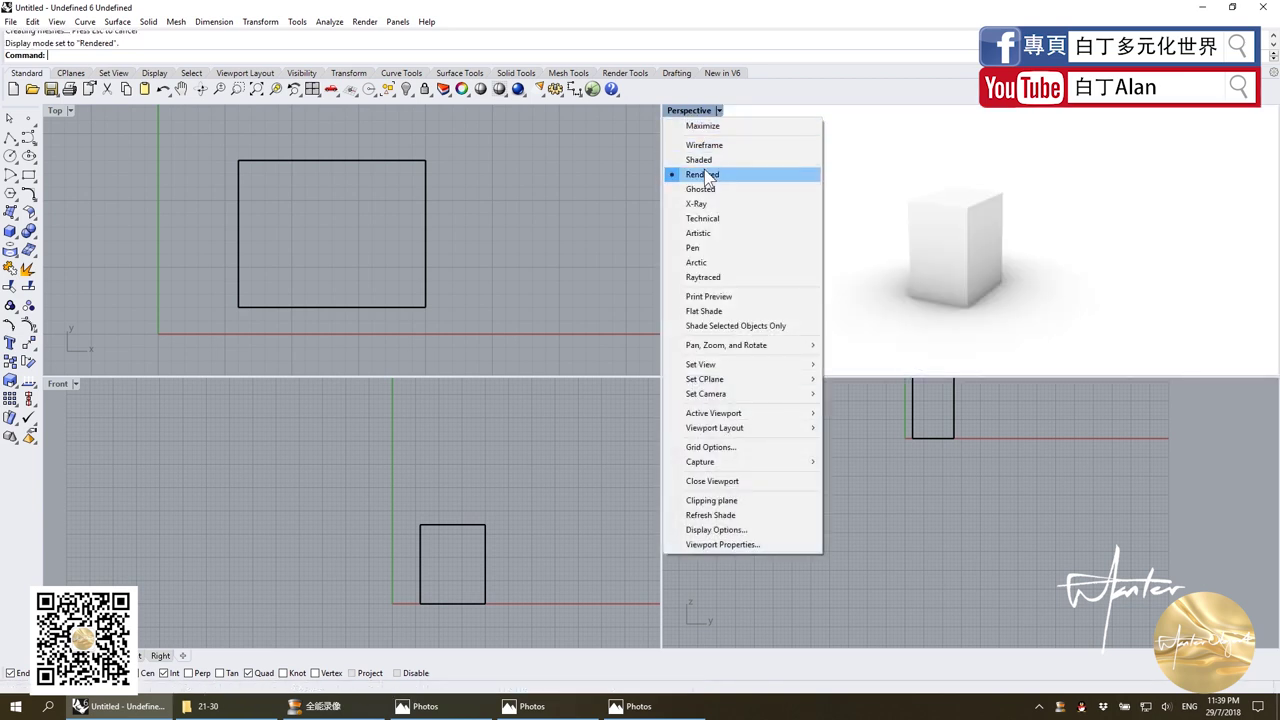
{"action": "left_click", "coordinate": [699, 160]}
{"action": "scroll", "coordinate": [856, 306], "scroll_direction": "up", "scroll_amount": 3}
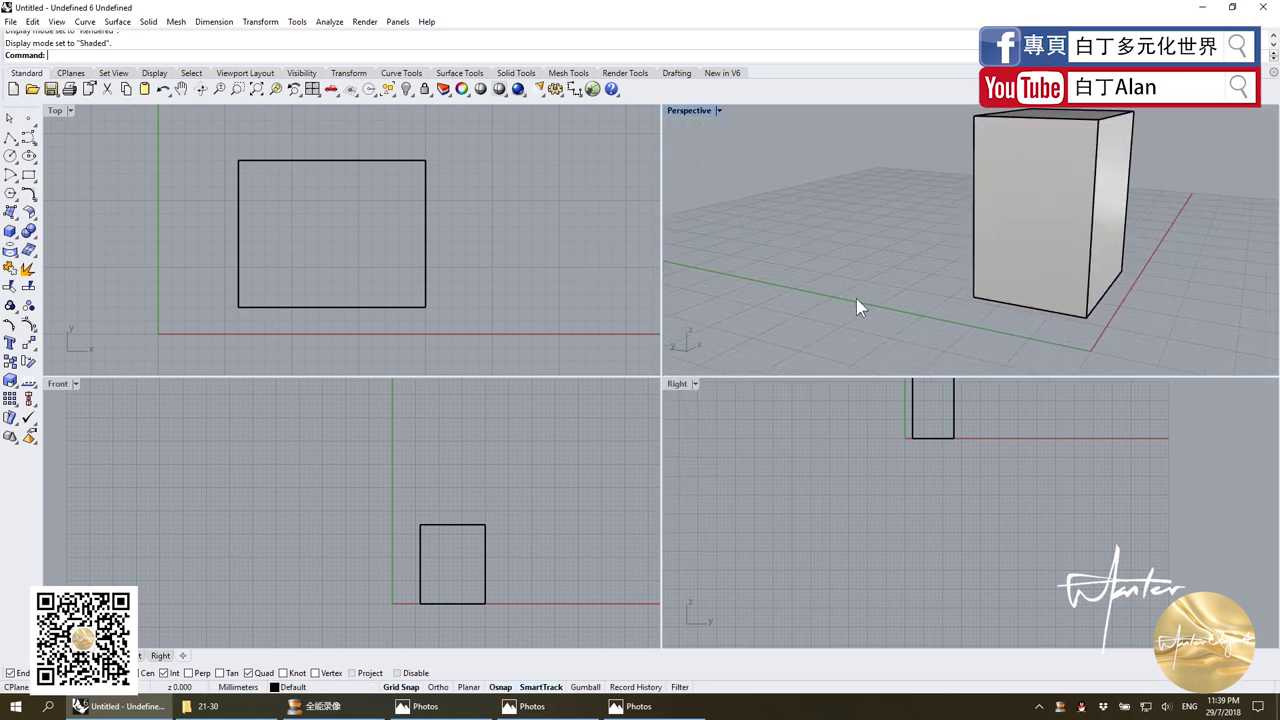
{"action": "scroll", "coordinate": [856, 298], "scroll_direction": "down", "scroll_amount": 4}
{"action": "mouse_move", "coordinate": [956, 264]}
{"action": "right_mouse_down"}
{"action": "mouse_move", "coordinate": [1038, 286]}
{"action": "mouse_move", "coordinate": [912, 274]}
{"action": "right_mouse_up"}
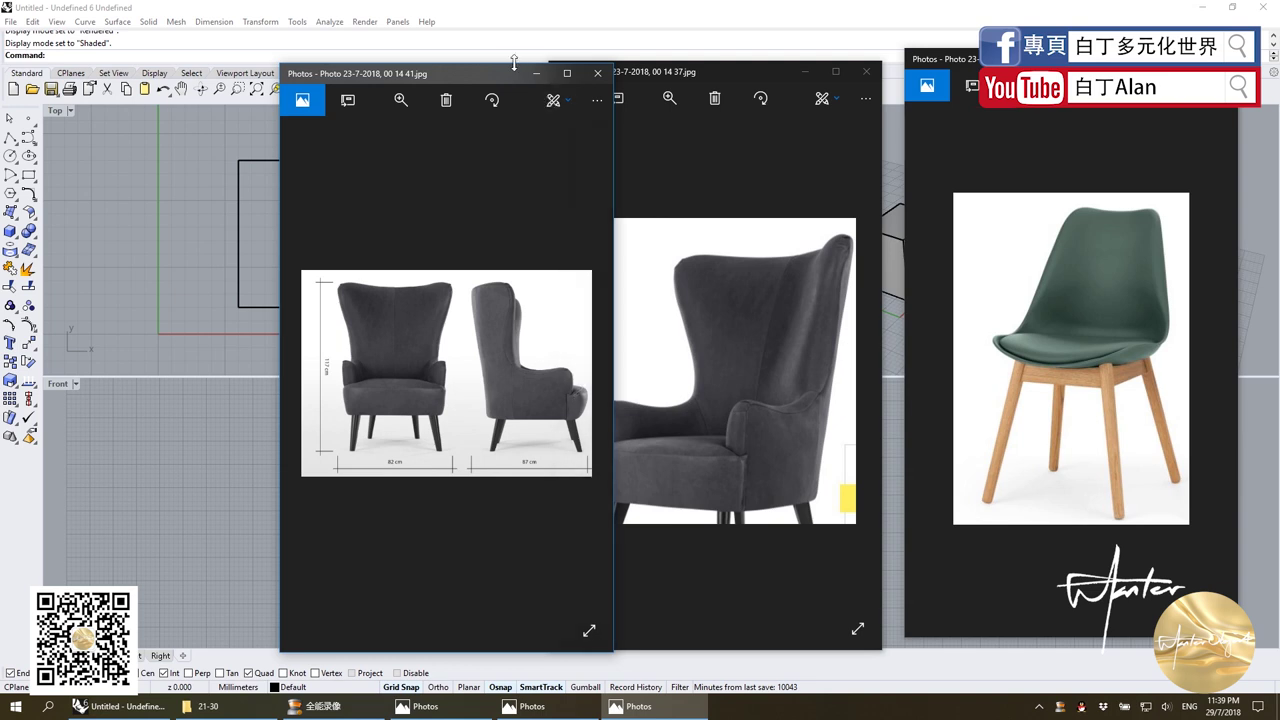
Close the armchair, armchair dimension and green chair photo windows.
{"action": "left_click_drag", "start_coordinate": [505, 74], "coordinate": [476, 53]}
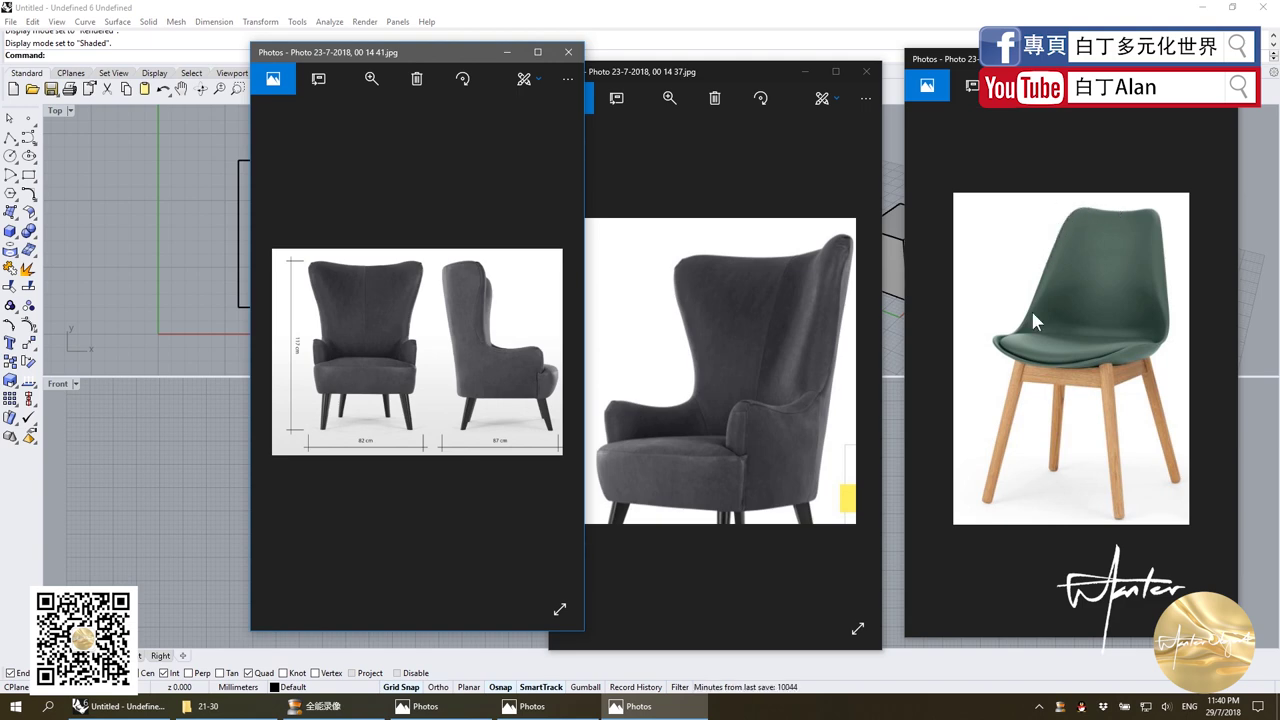
{"action": "left_click", "coordinate": [866, 71]}
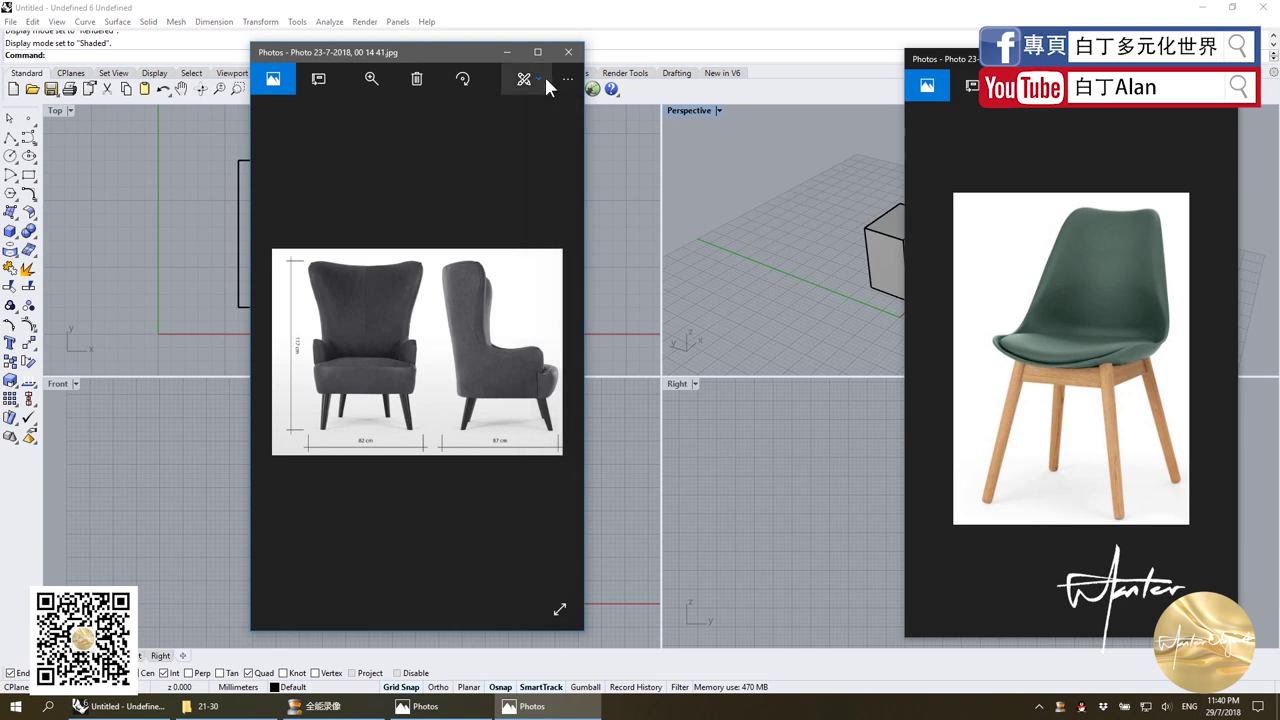
{"action": "left_click", "coordinate": [565, 53]}
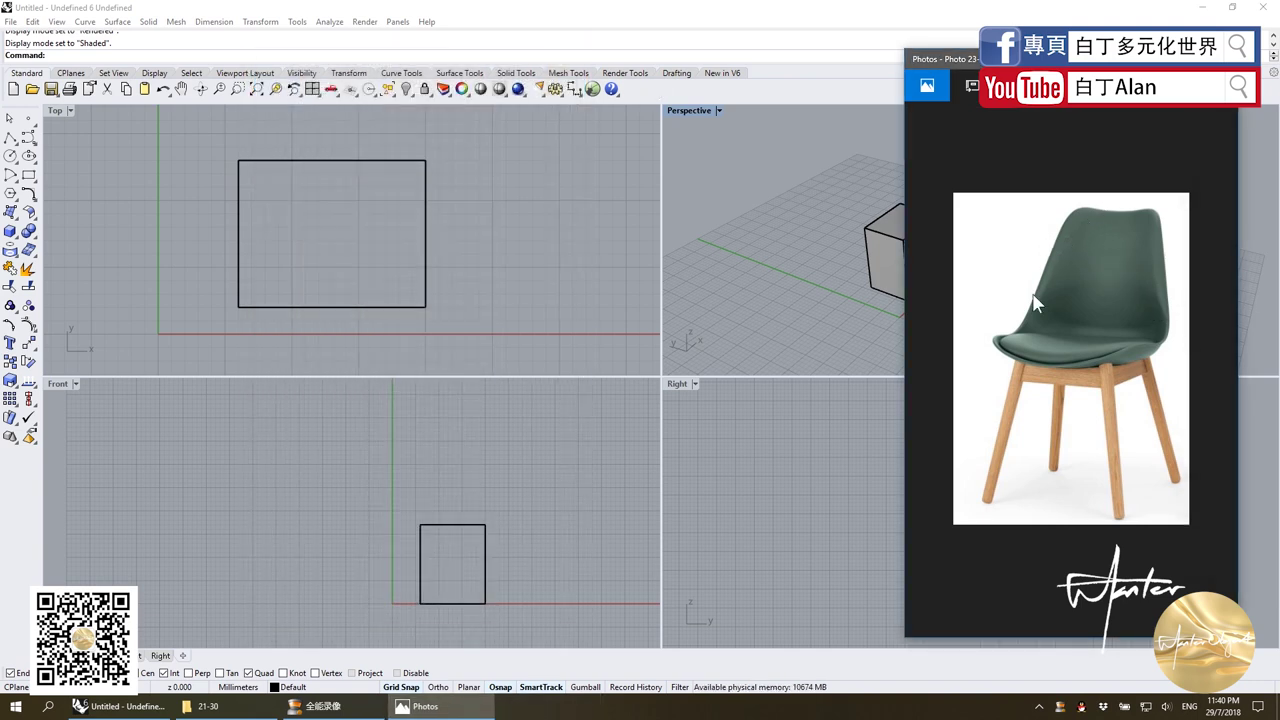
{"action": "left_click", "coordinate": [1222, 58]}
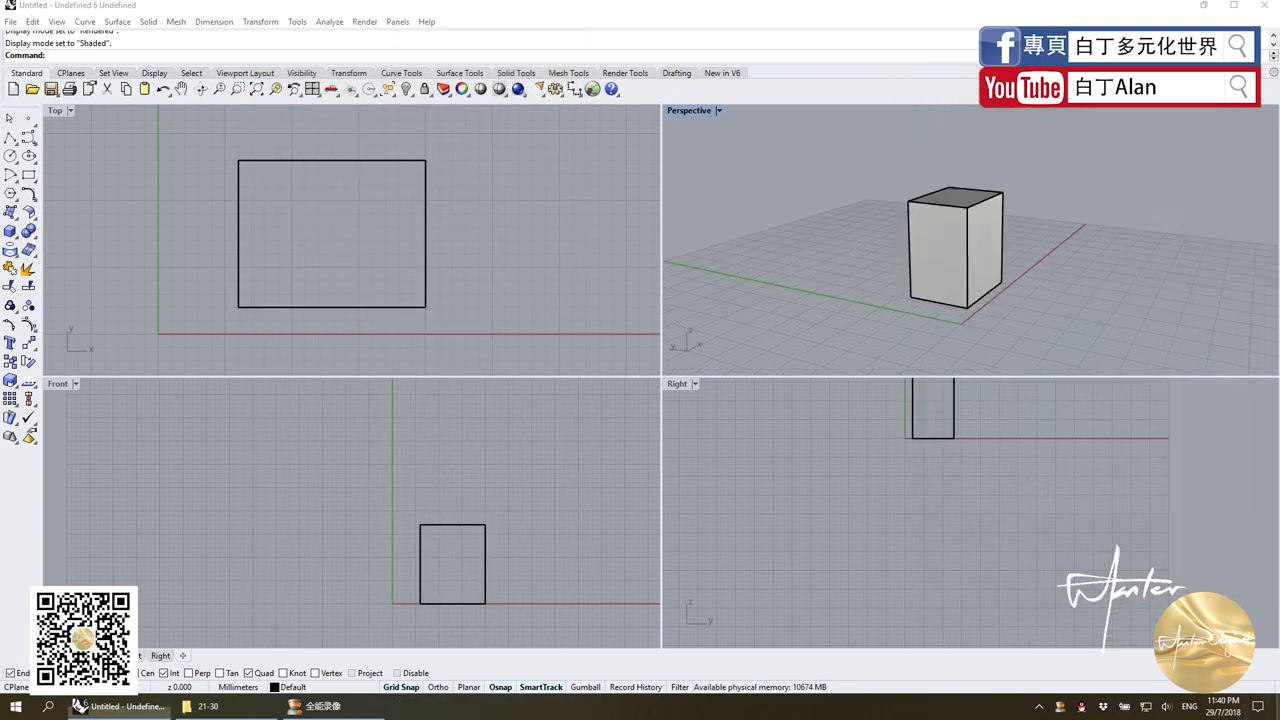
Open the green chair dimension photo from the desktop and shrink its viewer window.
{"action": "key", "text": "super+d"}
{"action": "double_click", "coordinate": [20, 245]}
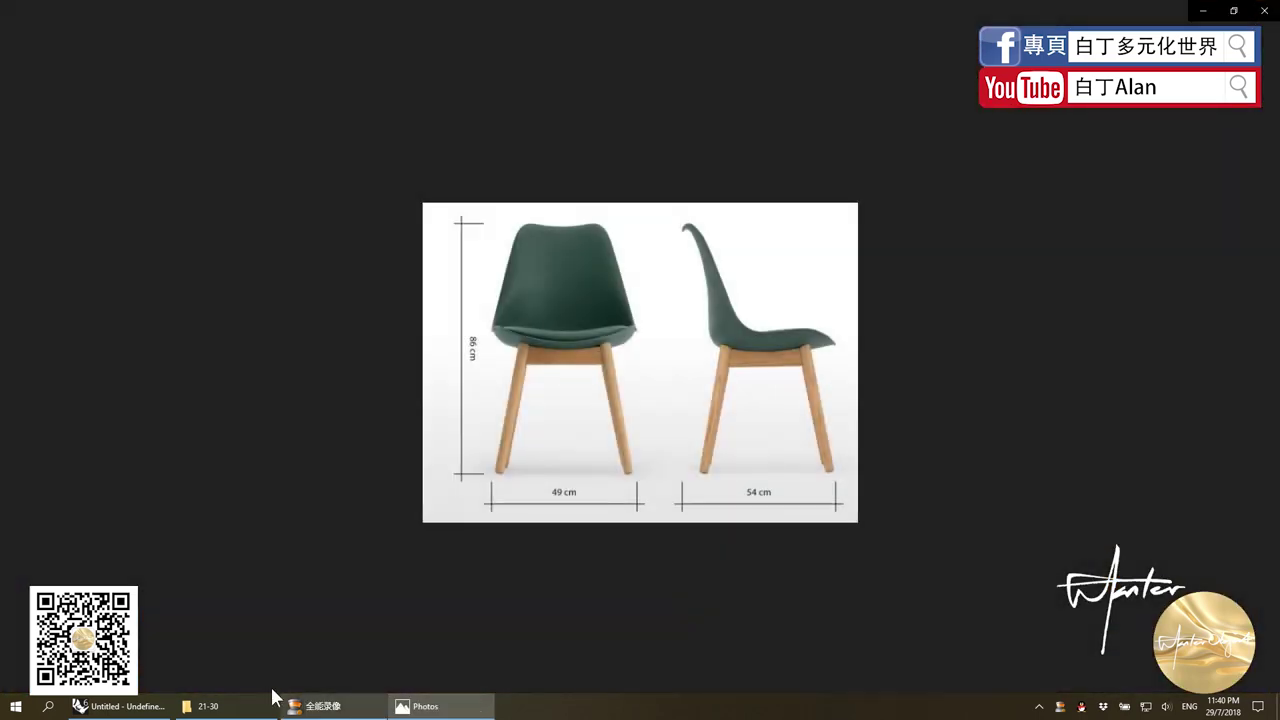
{"action": "left_click", "coordinate": [140, 708]}
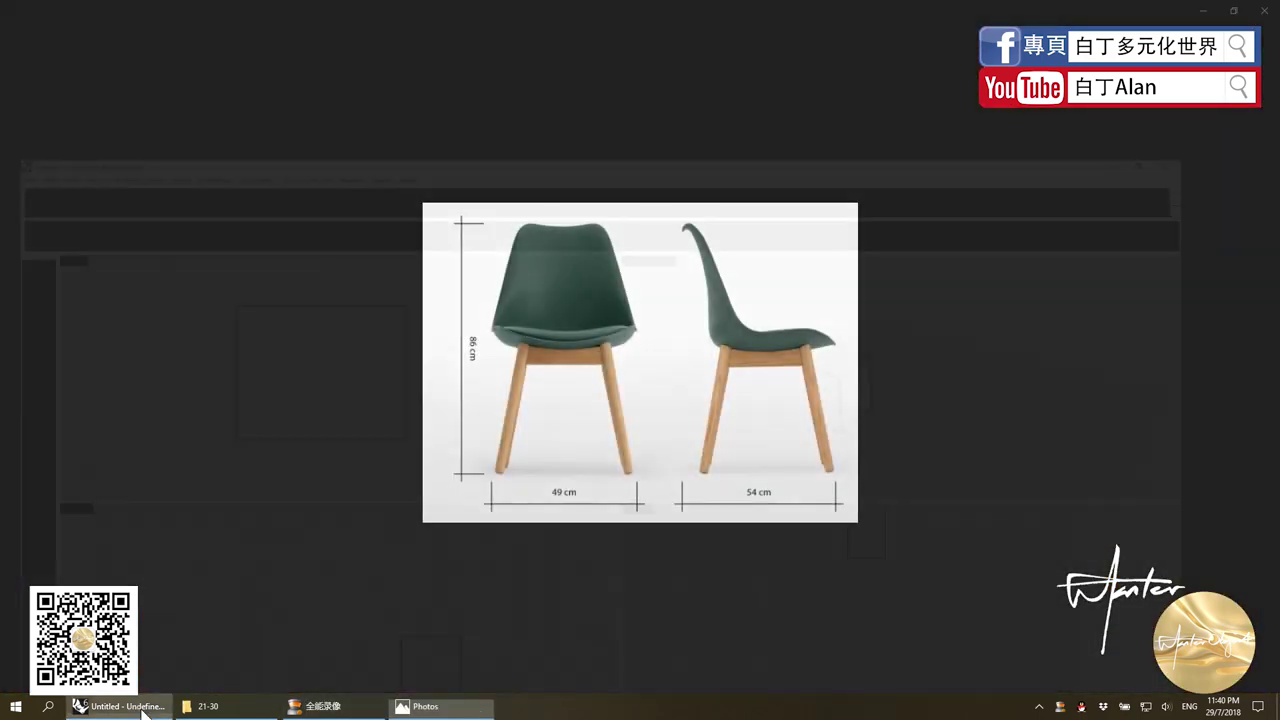
{"action": "left_click", "coordinate": [482, 708]}
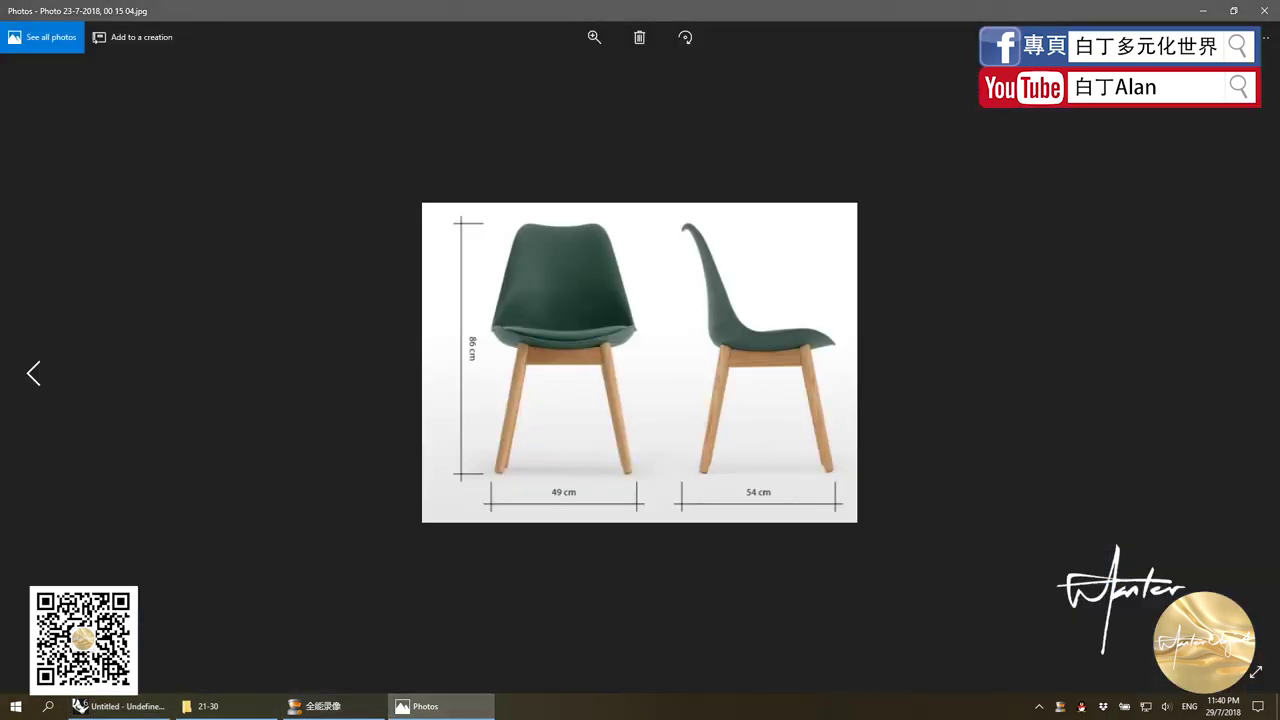
{"action": "left_click", "coordinate": [1234, 10]}
Select all and delete the box, then minimise Rhino to show the desktop.
{"action": "left_click", "coordinate": [463, 342]}
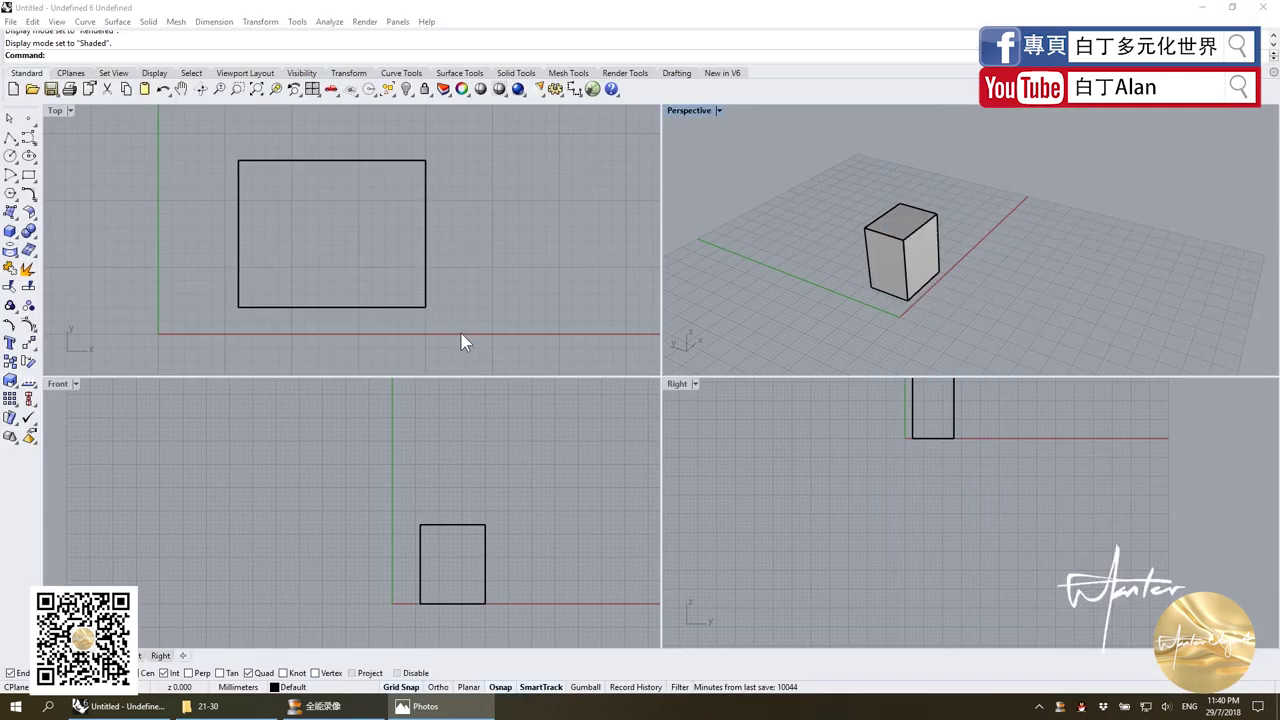
{"action": "key", "text": "ctrl+a"}
{"action": "key", "text": "Delete"}
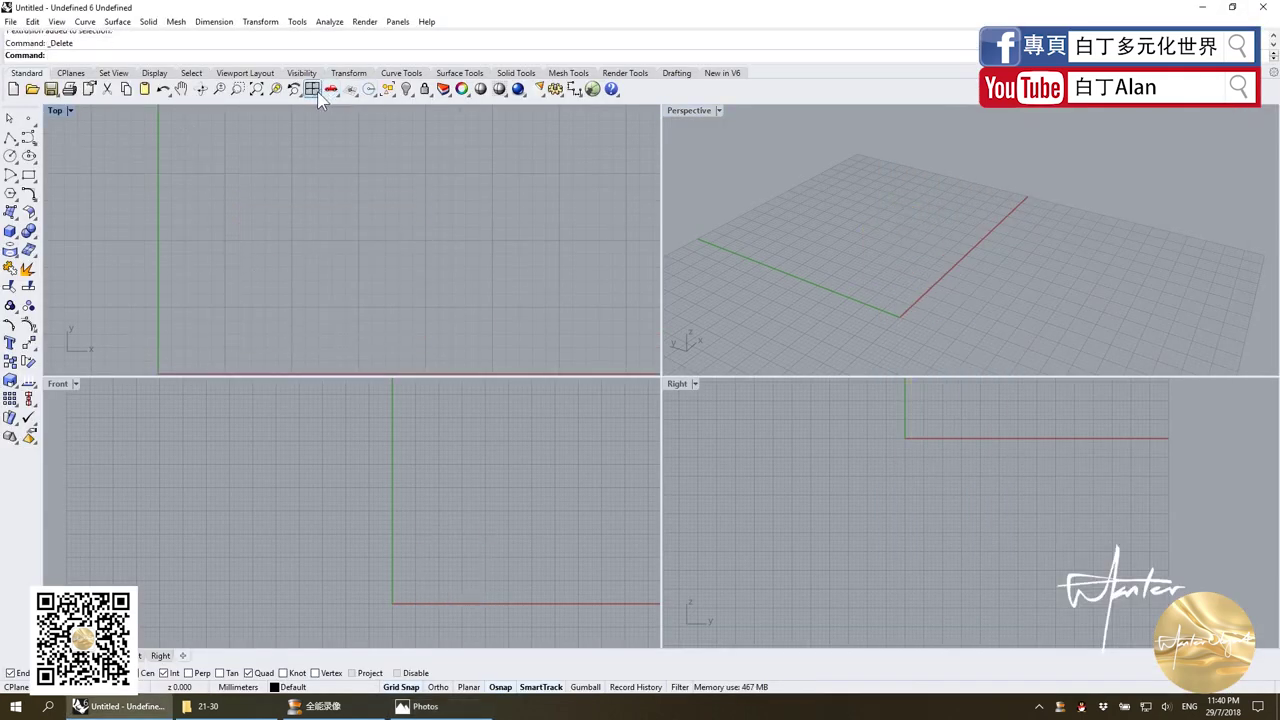
{"action": "left_click", "coordinate": [317, 95]}
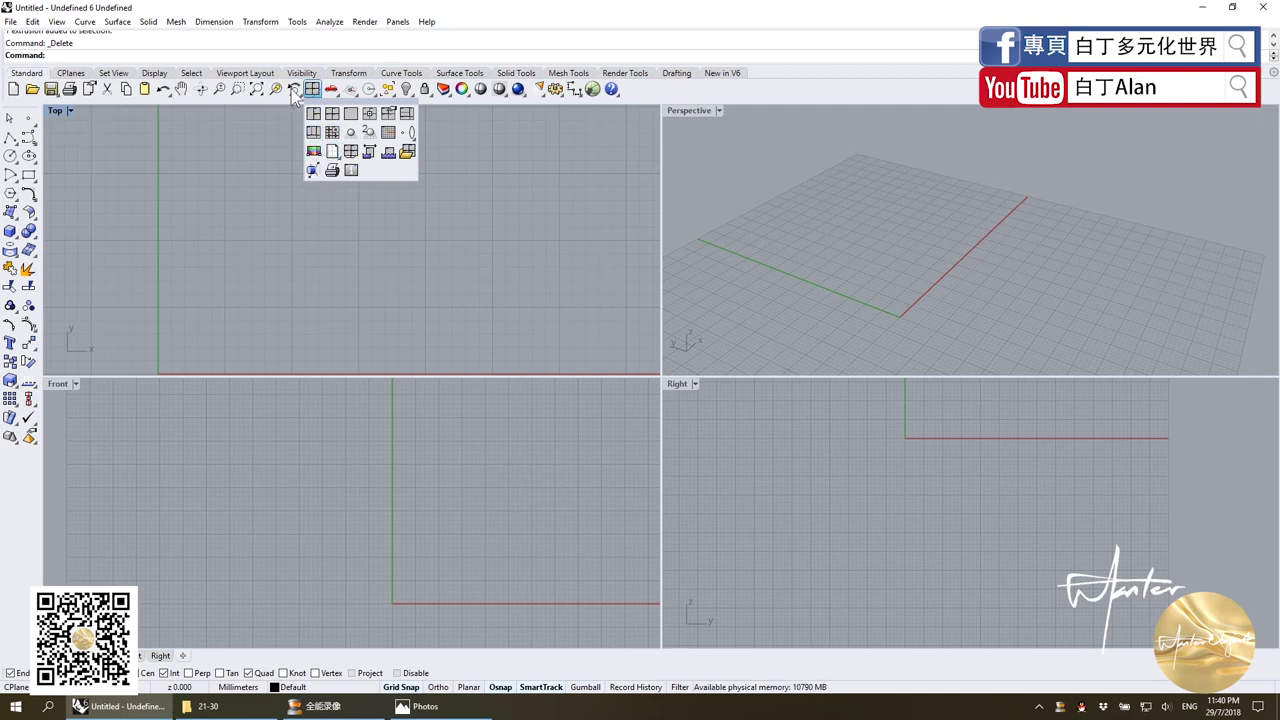
{"action": "left_click", "coordinate": [118, 706]}
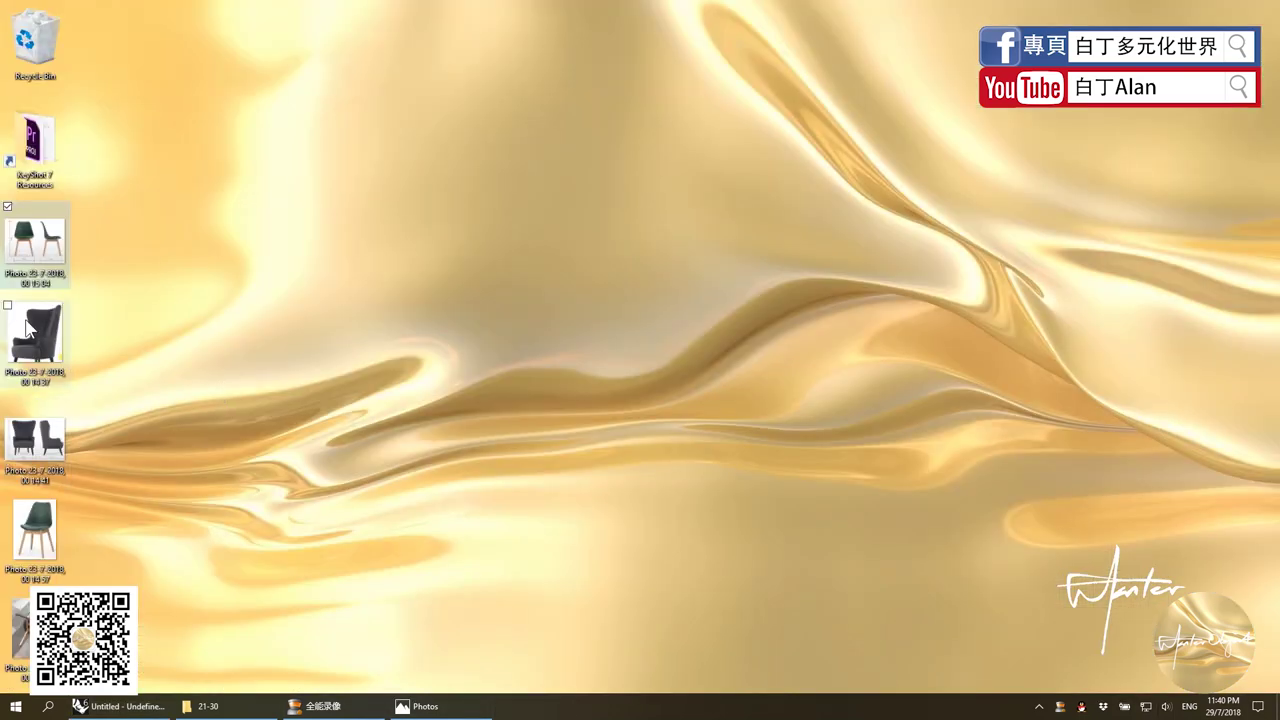
Drop the chair dimension photo into the Right viewport as a picture spanning two corners.
{"action": "left_click_drag", "start_coordinate": [35, 243], "coordinate": [1088, 548]}
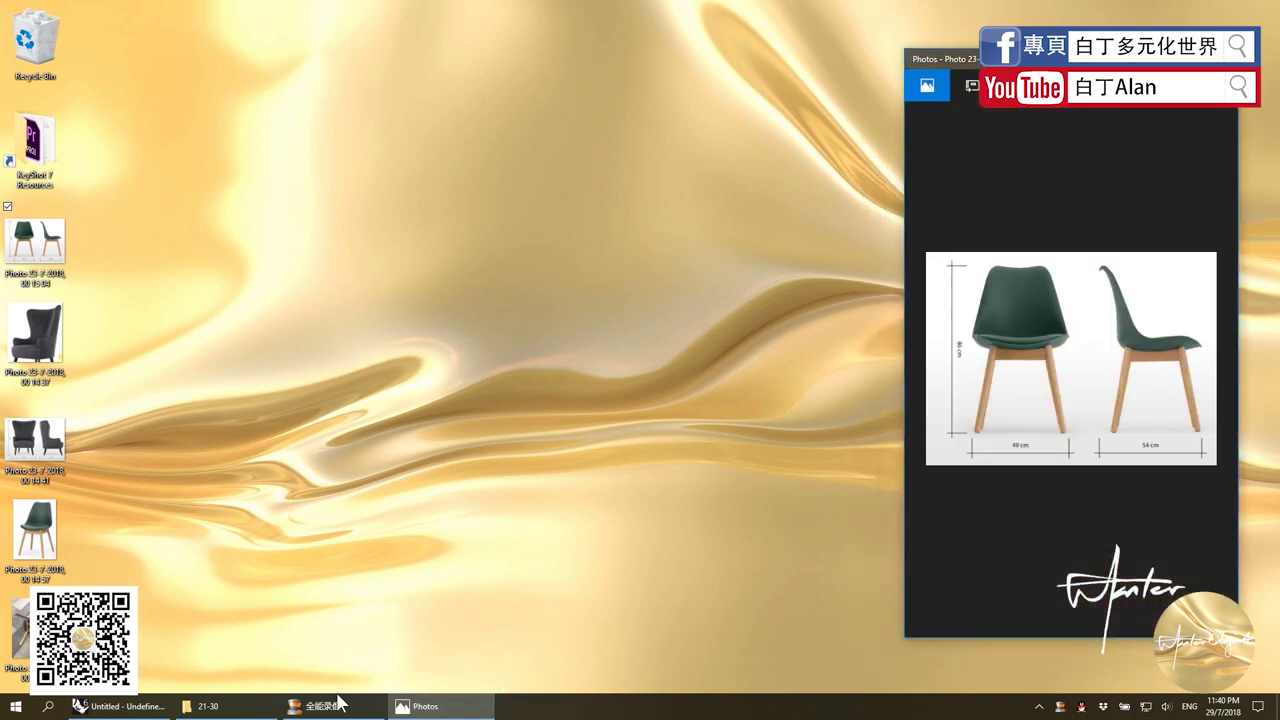
{"action": "left_click", "coordinate": [118, 706]}
{"action": "left_click_drag", "start_coordinate": [1066, 551], "coordinate": [1060, 548]}
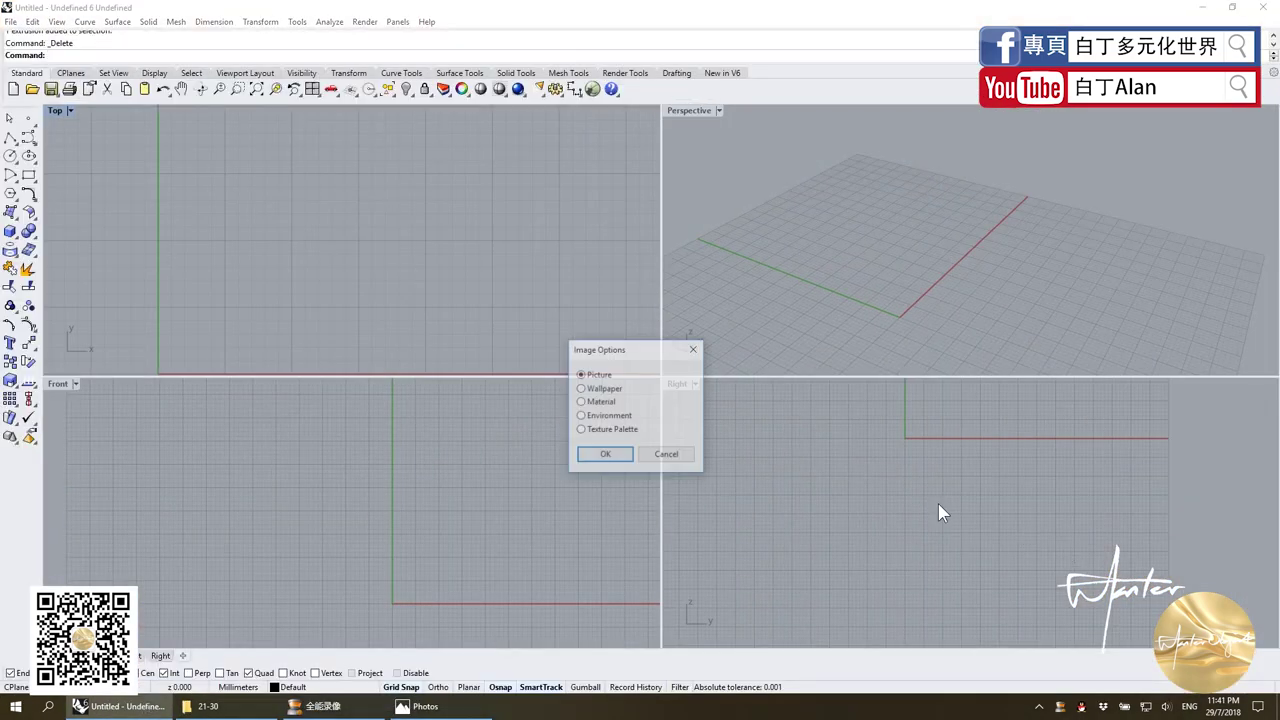
{"action": "left_click", "coordinate": [621, 461]}
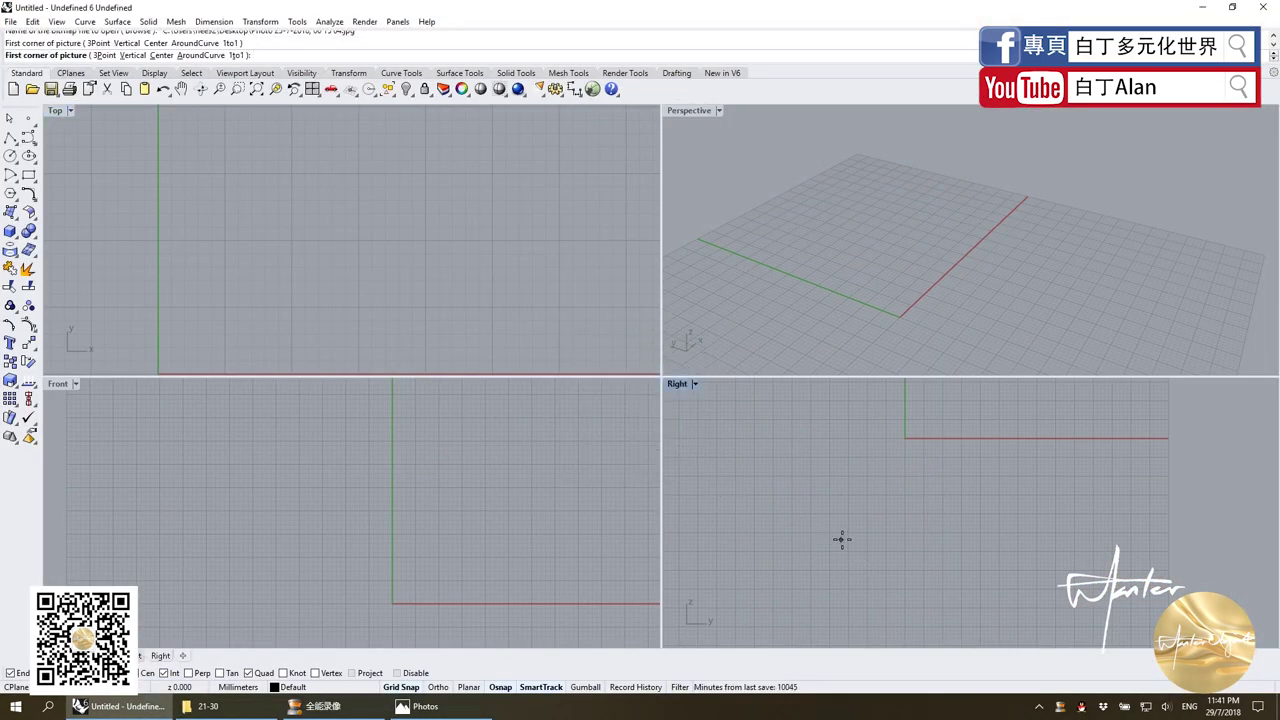
{"action": "left_click", "coordinate": [840, 540]}
{"action": "left_click", "coordinate": [1131, 427]}
{"action": "scroll", "coordinate": [1166, 461], "scroll_direction": "up", "scroll_amount": 3}
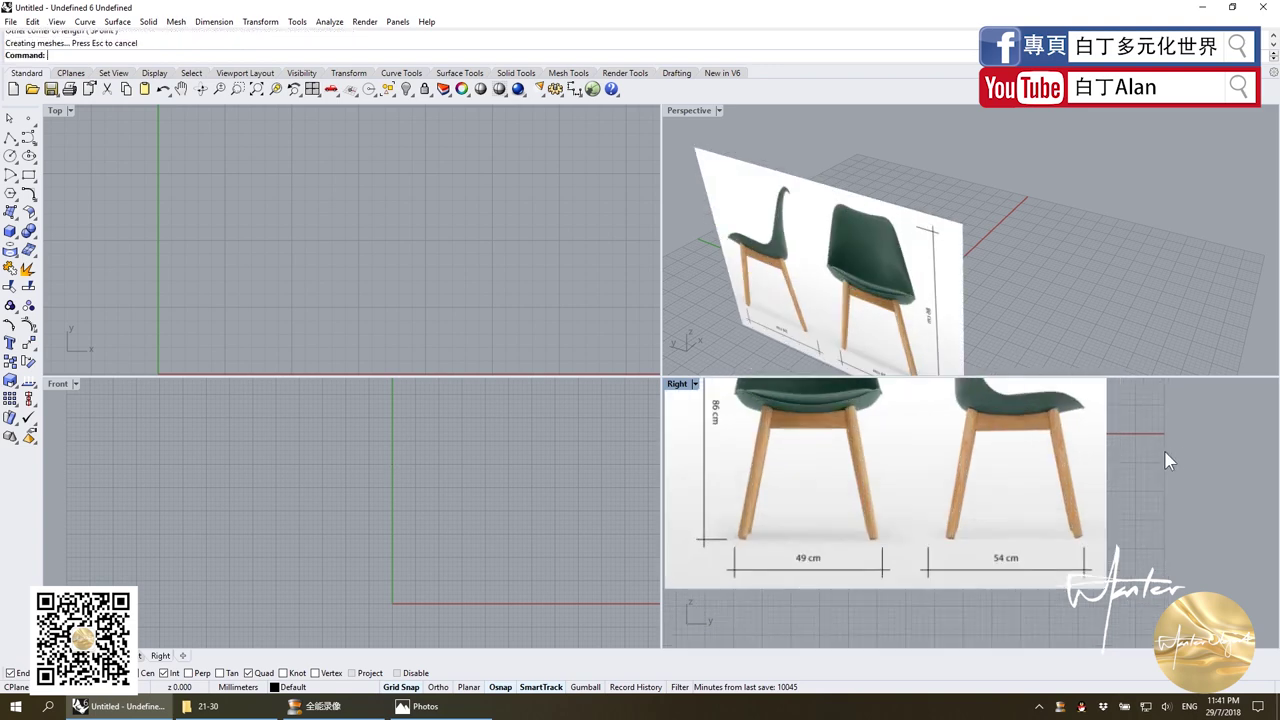
Maximize the Right view, lock the chair picture, and restore the four-view layout.
{"action": "double_click", "coordinate": [668, 386]}
{"action": "scroll", "coordinate": [677, 400], "scroll_direction": "down", "scroll_amount": 3}
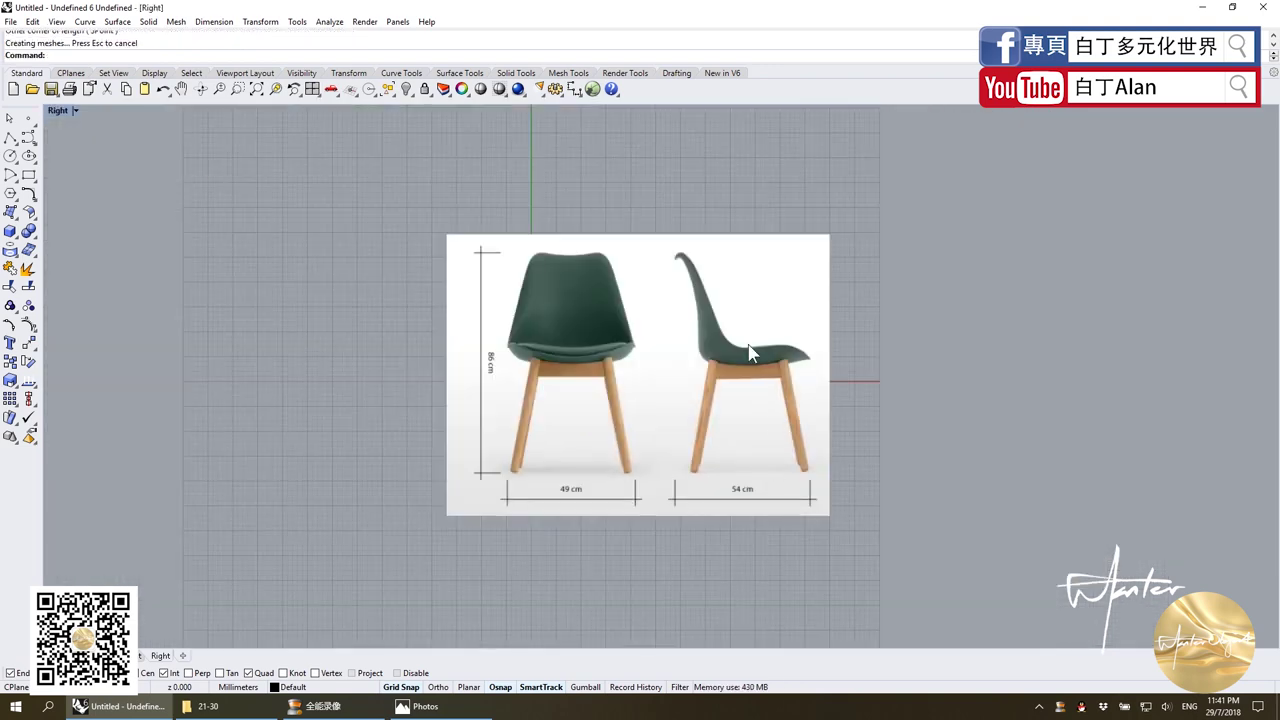
{"action": "scroll", "coordinate": [748, 349], "scroll_direction": "up", "scroll_amount": 2}
{"action": "scroll", "coordinate": [631, 346], "scroll_direction": "up", "scroll_amount": 2}
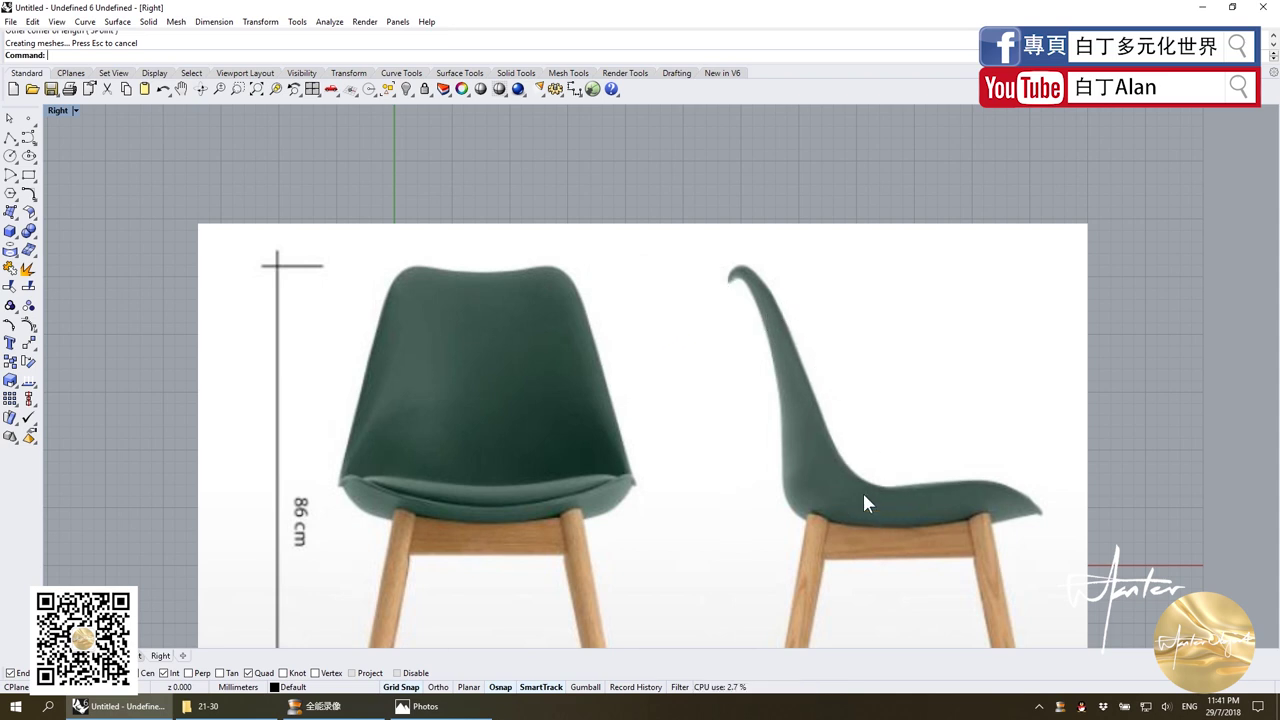
{"action": "scroll", "coordinate": [749, 363], "scroll_direction": "up", "scroll_amount": 2}
{"action": "scroll", "coordinate": [749, 363], "scroll_direction": "down", "scroll_amount": 4}
{"action": "scroll", "coordinate": [749, 363], "scroll_direction": "down", "scroll_amount": 1}
{"action": "left_click", "coordinate": [749, 363]}
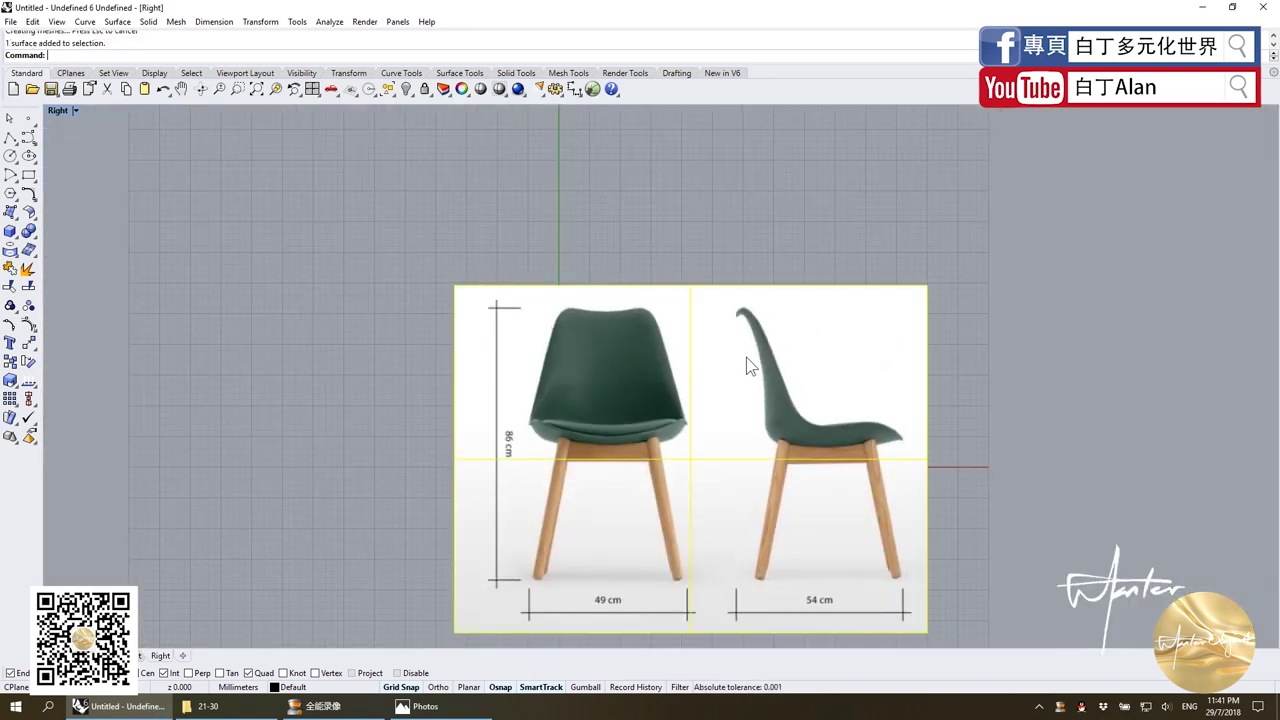
{"action": "left_click", "coordinate": [424, 89]}
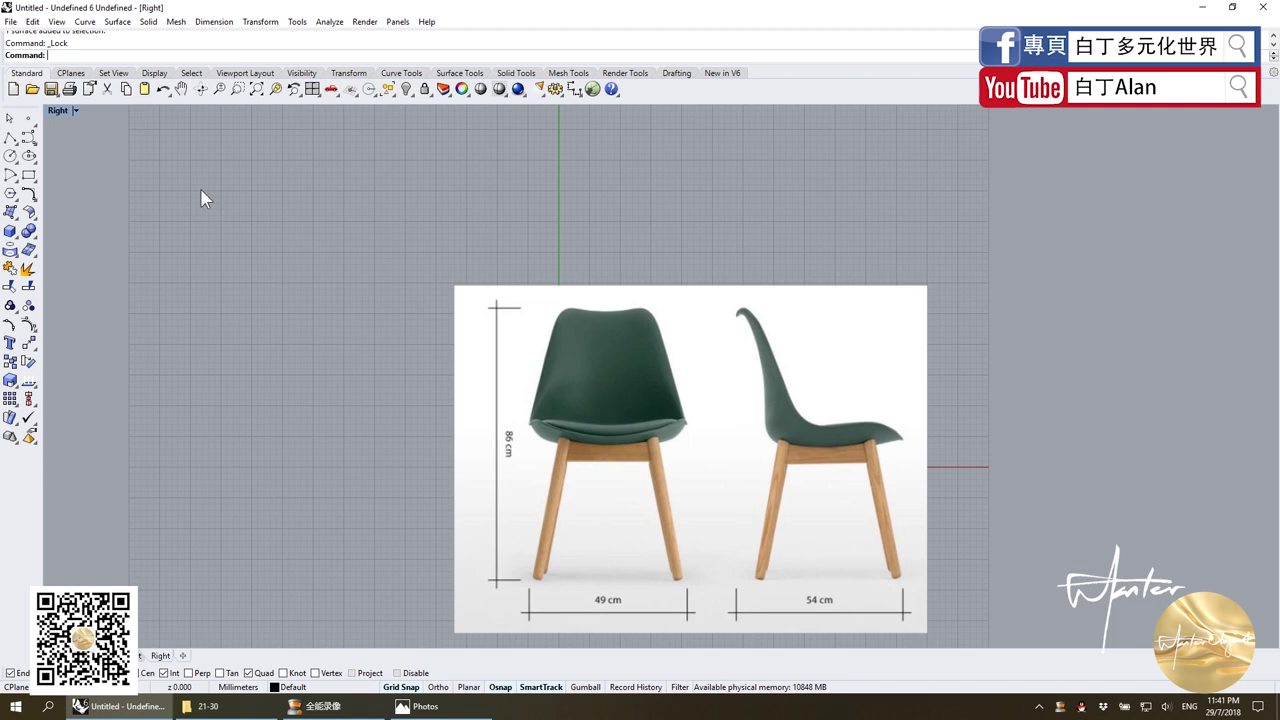
{"action": "double_click", "coordinate": [56, 110]}
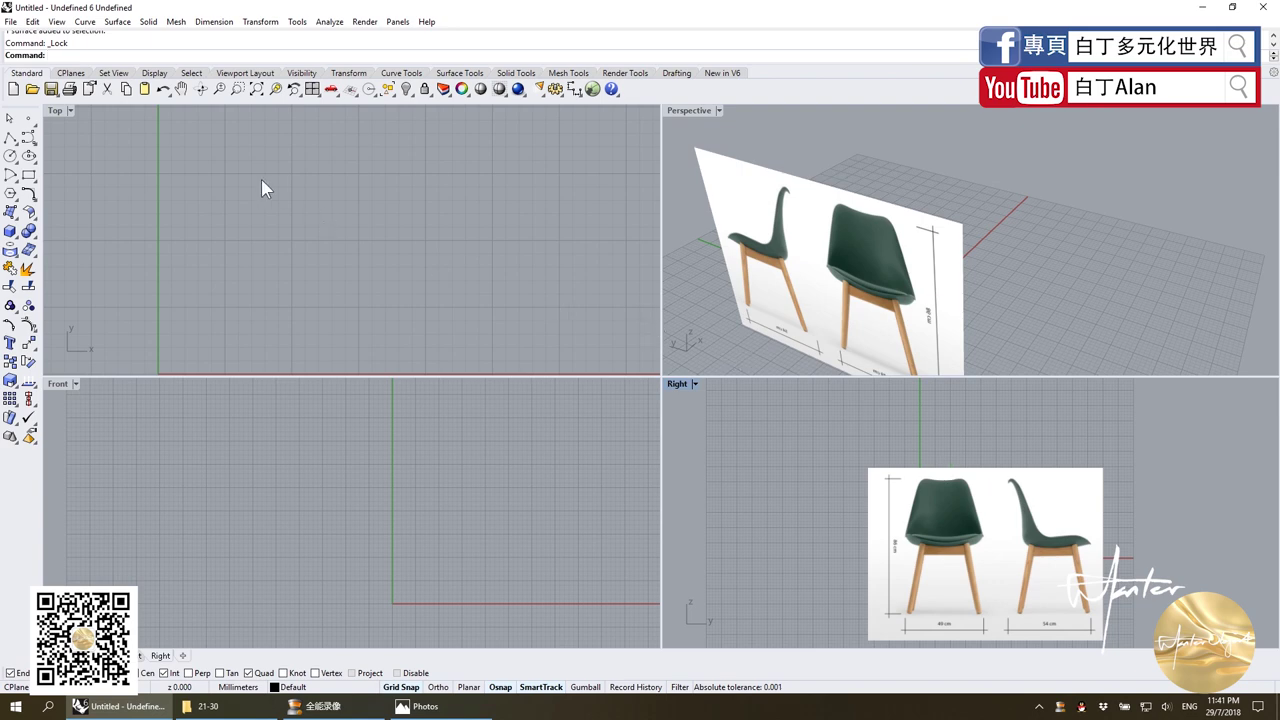
Start a control-point curve in the maximized Right view with Grid Snap off.
{"action": "left_click", "coordinate": [28, 137]}
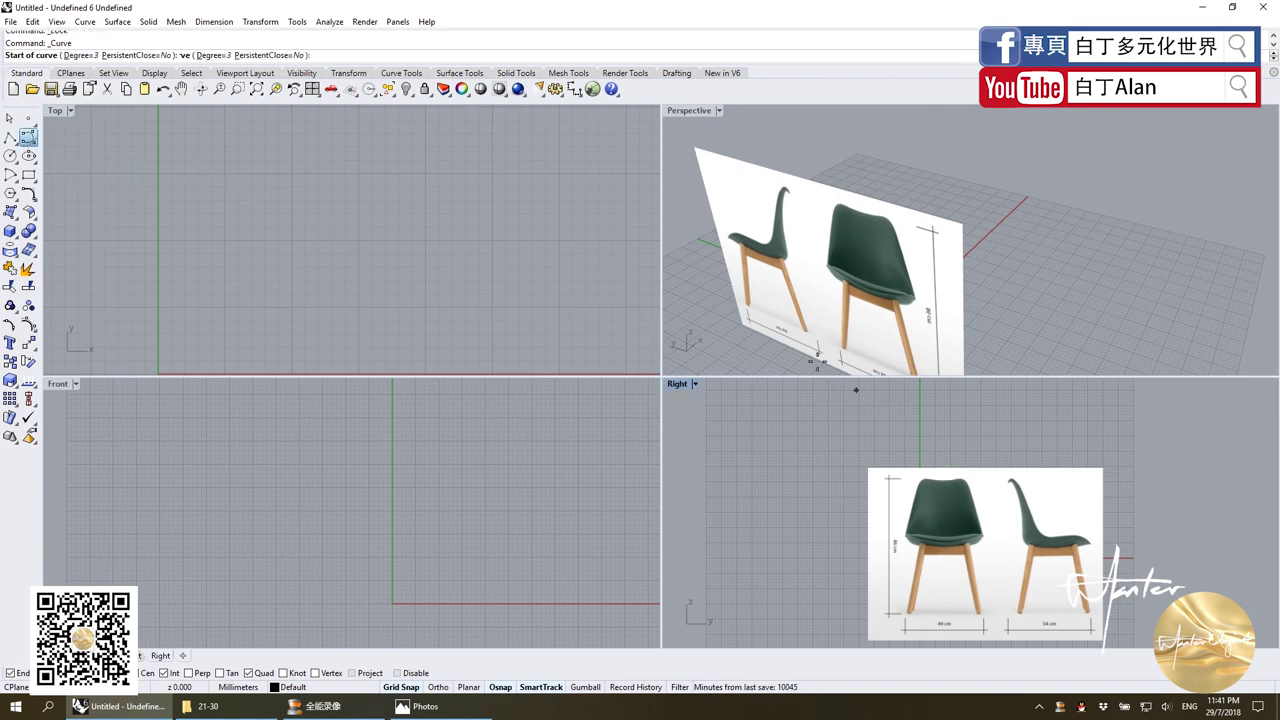
{"action": "double_click", "coordinate": [685, 390]}
{"action": "scroll", "coordinate": [600, 300], "scroll_direction": "up", "scroll_amount": 3}
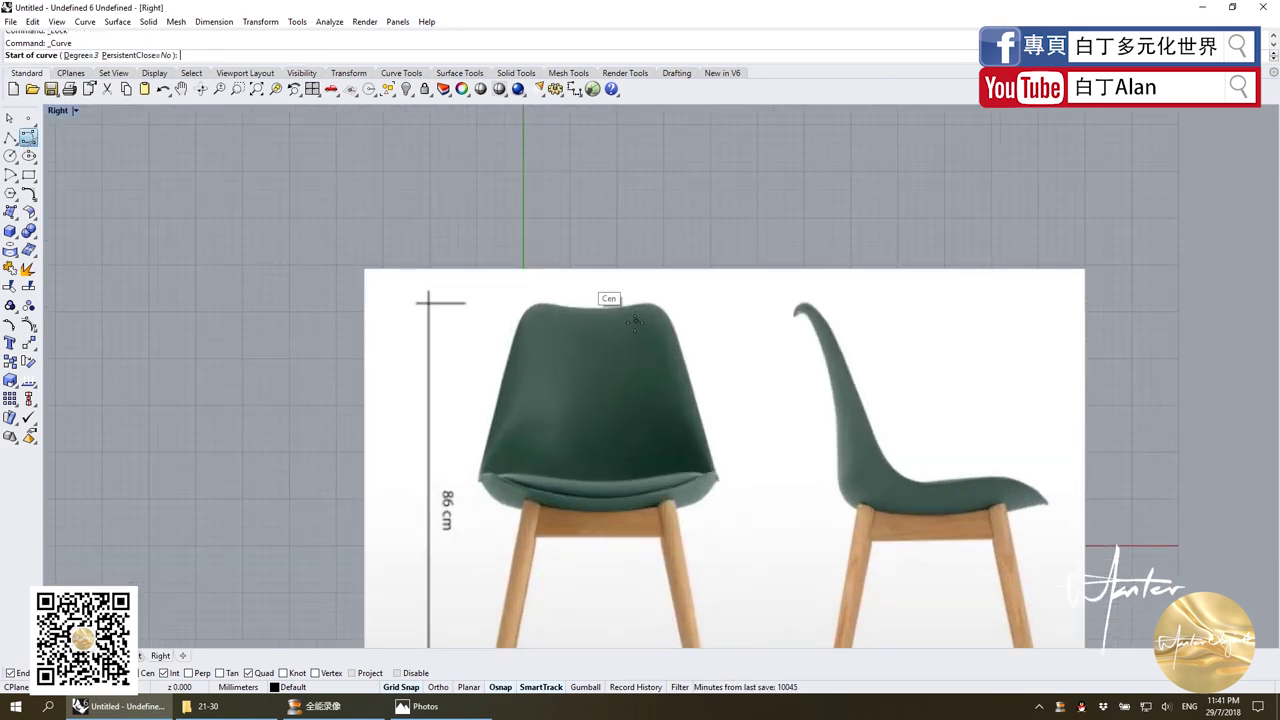
{"action": "scroll", "coordinate": [560, 301], "scroll_direction": "up", "scroll_amount": 3}
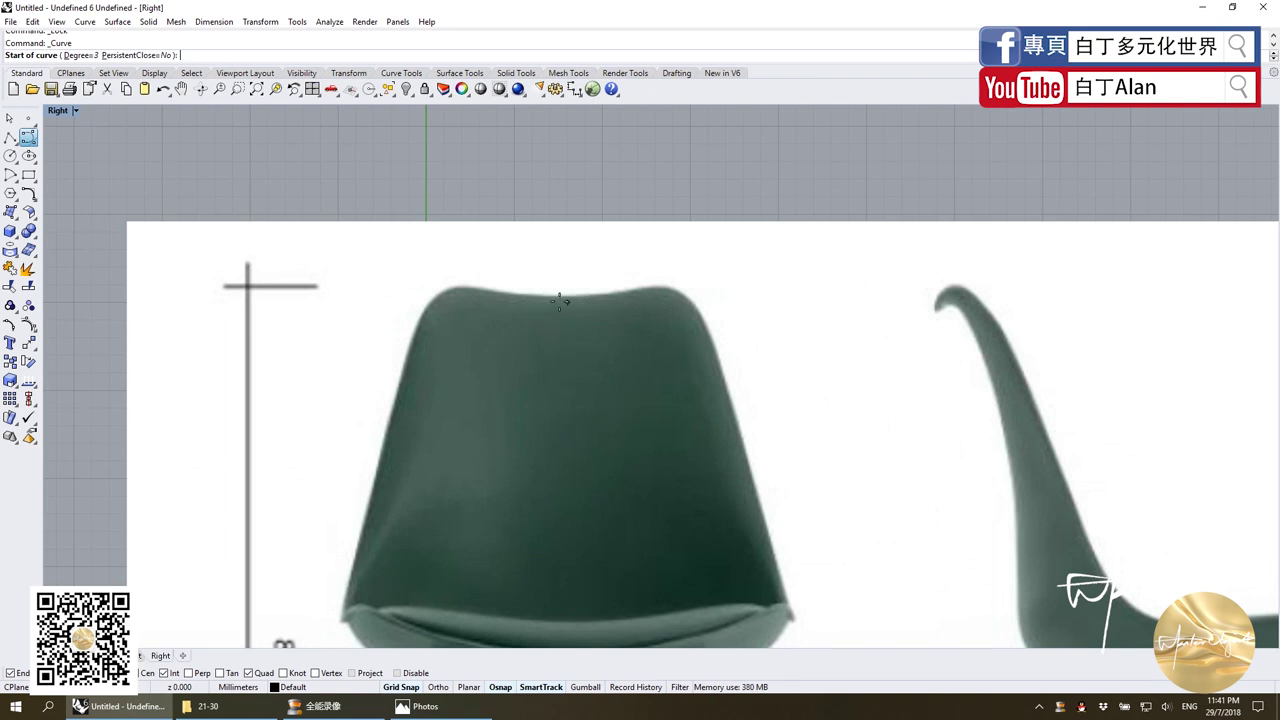
{"action": "left_click", "coordinate": [403, 687]}
Trace the curve from the chair top centre around the right shoulder and down the right edge.
{"action": "left_click", "coordinate": [552, 298]}
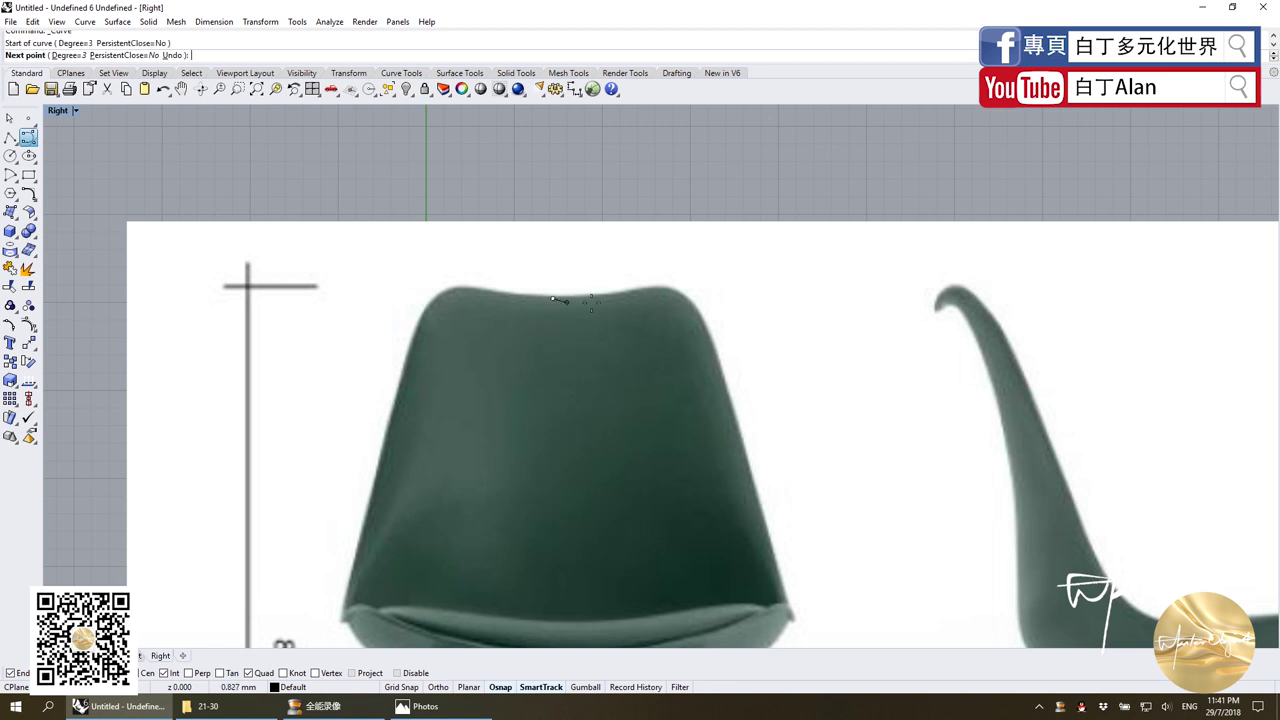
{"action": "left_click", "coordinate": [608, 298]}
{"action": "left_click", "coordinate": [655, 284]}
{"action": "left_click", "coordinate": [716, 297]}
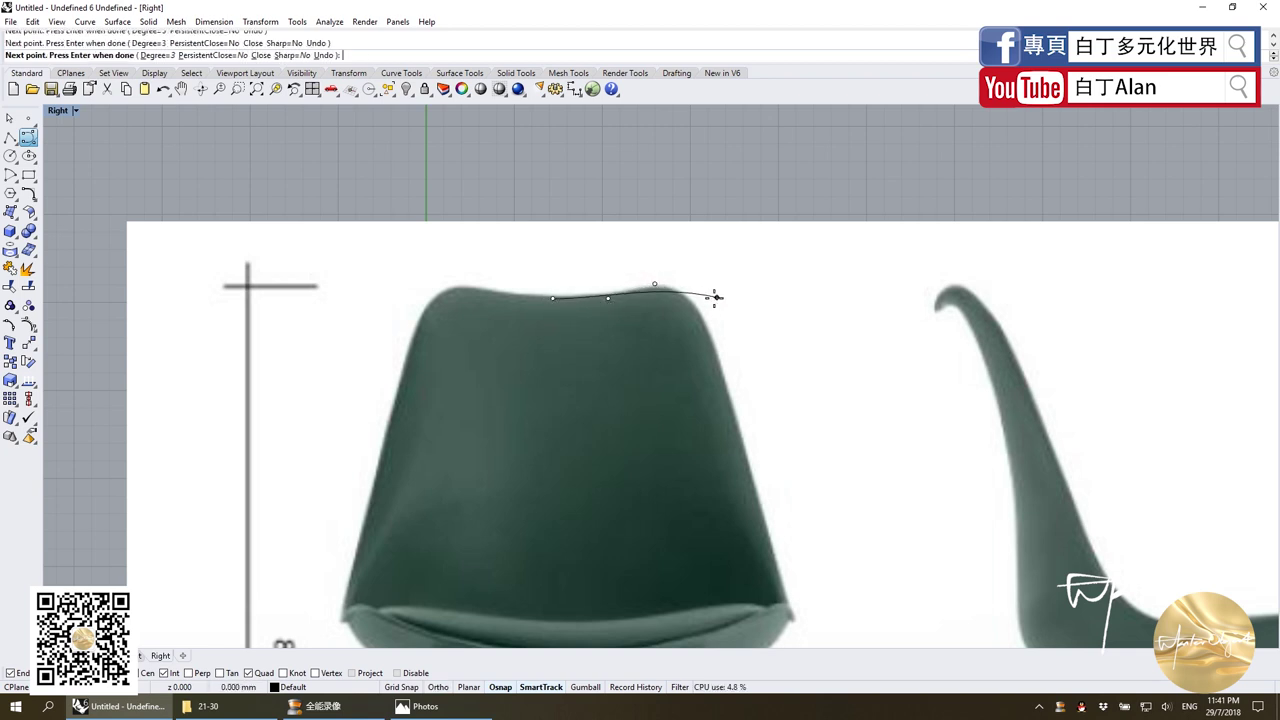
{"action": "left_click", "coordinate": [729, 393]}
{"action": "left_click", "coordinate": [796, 589]}
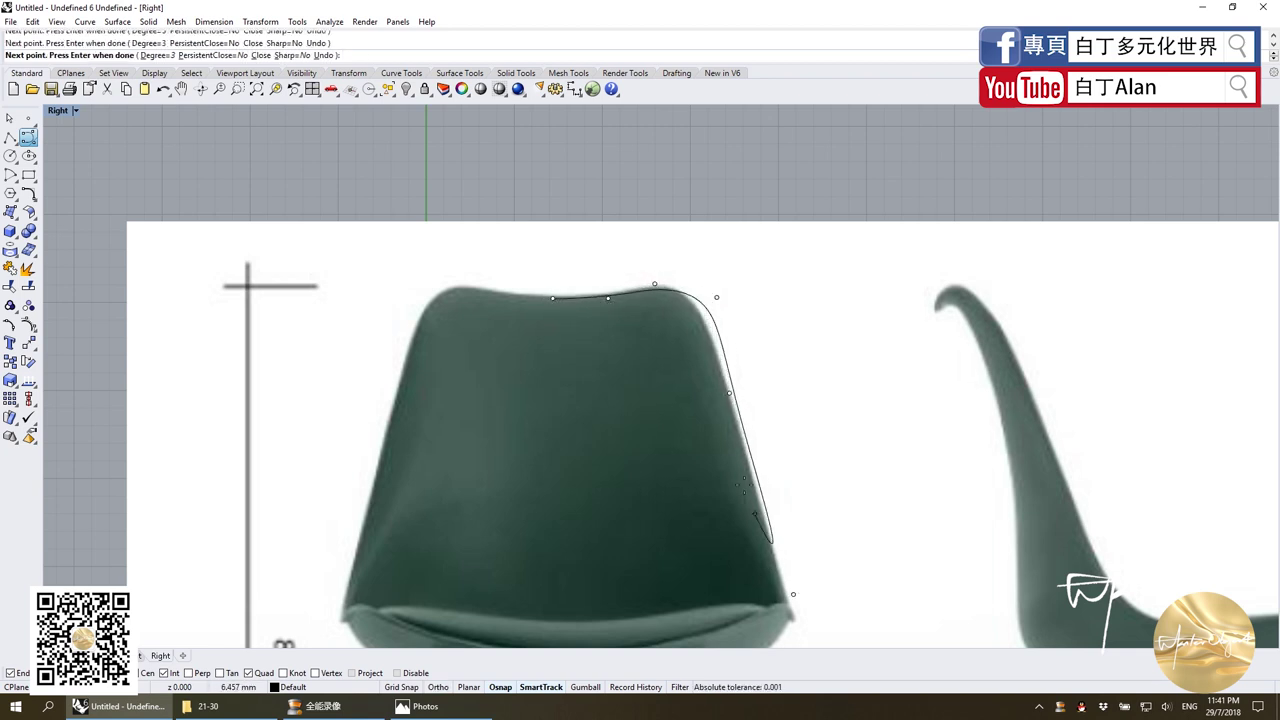
{"action": "scroll", "coordinate": [795, 590], "scroll_direction": "up", "scroll_amount": 1}
{"action": "scroll", "coordinate": [777, 580], "scroll_direction": "up", "scroll_amount": 1}
{"action": "left_click", "coordinate": [765, 553]}
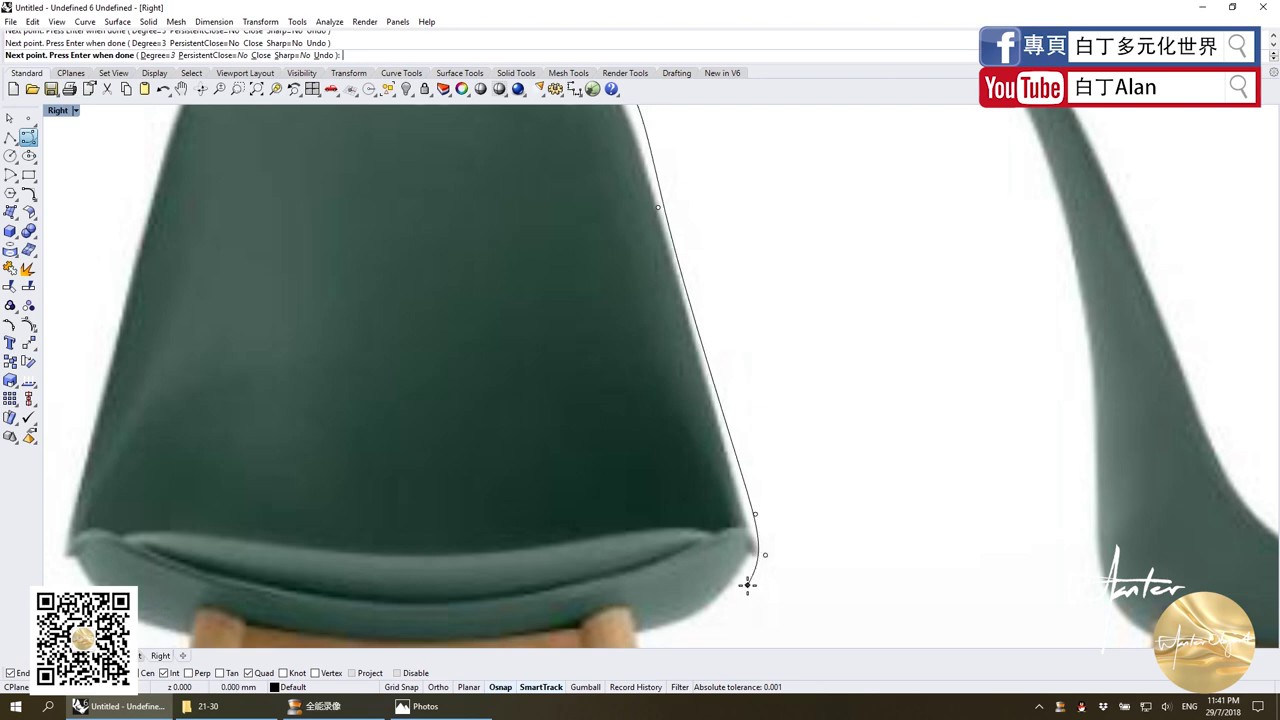
{"action": "left_click", "coordinate": [747, 585]}
{"action": "left_click", "coordinate": [730, 621]}
{"action": "scroll", "coordinate": [731, 608], "scroll_direction": "down", "scroll_amount": 5}
{"action": "scroll", "coordinate": [734, 606], "scroll_direction": "up", "scroll_amount": 4}
{"action": "scroll", "coordinate": [731, 603], "scroll_direction": "down", "scroll_amount": 3}
{"action": "scroll", "coordinate": [716, 540], "scroll_direction": "down", "scroll_amount": 2}
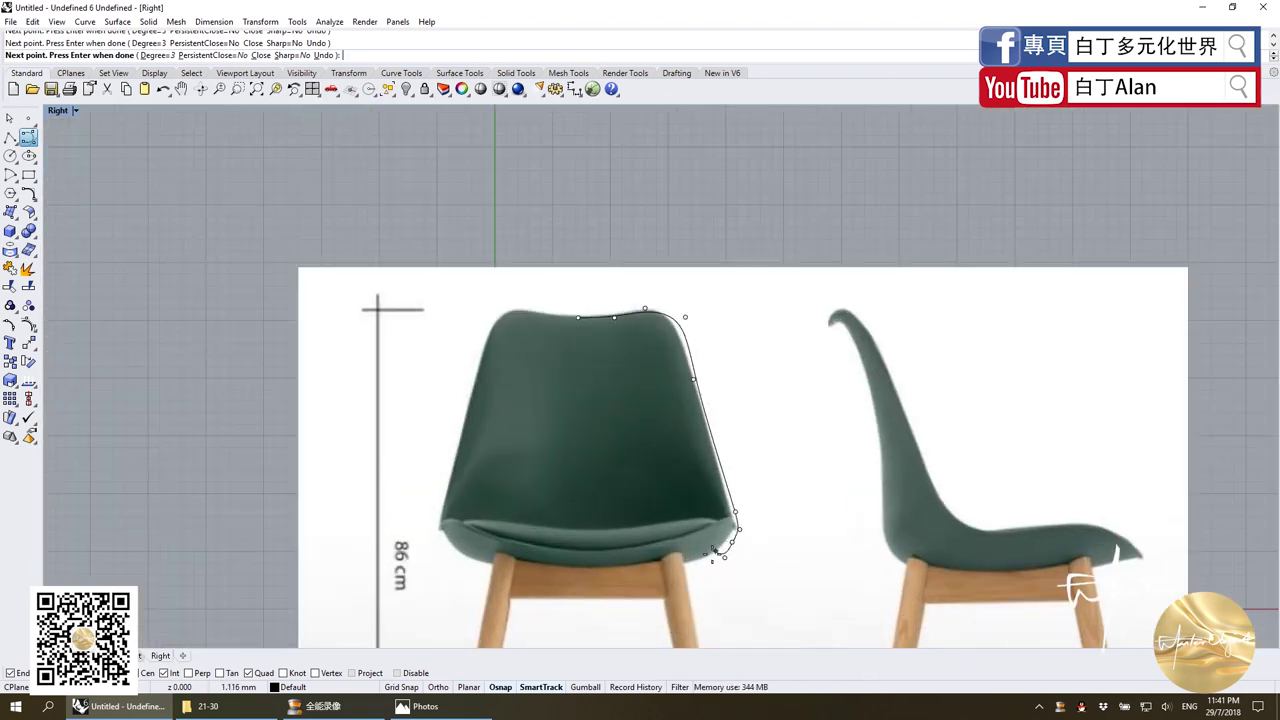
{"action": "scroll", "coordinate": [718, 545], "scroll_direction": "up", "scroll_amount": 4}
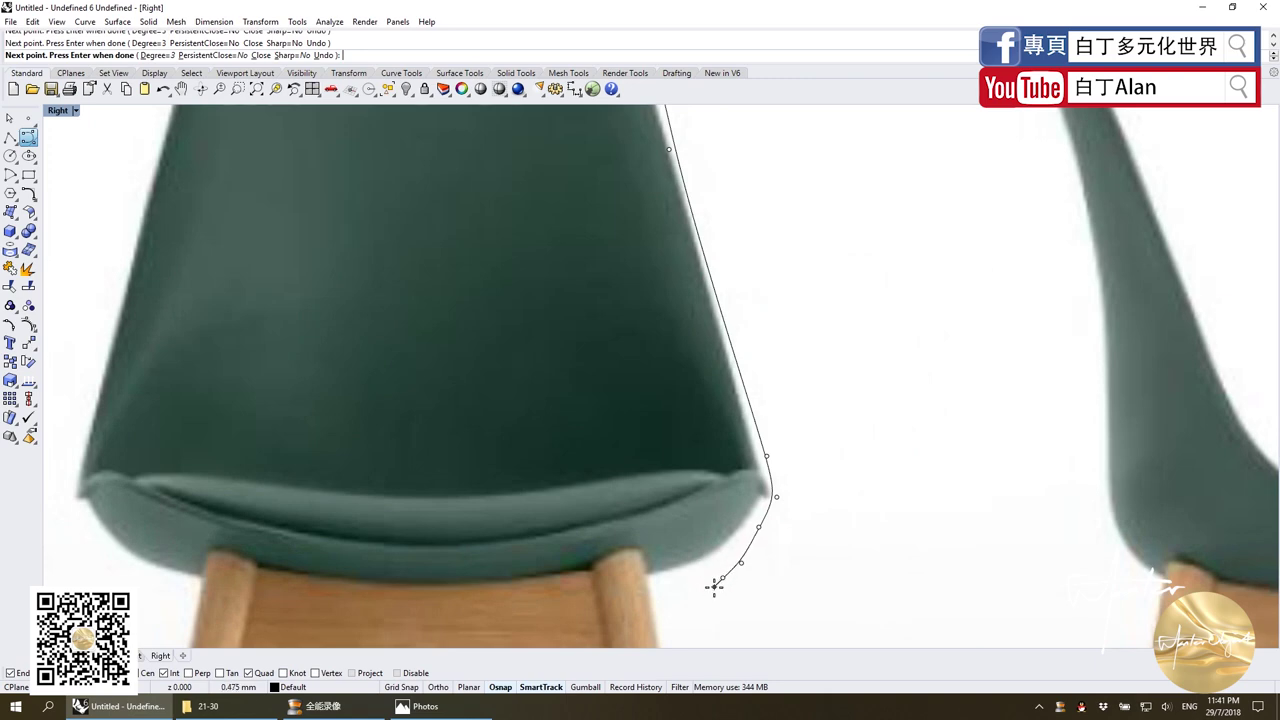
{"action": "key", "text": "Return"}
Drag the curve's top and shoulder control points to fit the chair top.
{"action": "scroll", "coordinate": [714, 586], "scroll_direction": "down", "scroll_amount": 4}
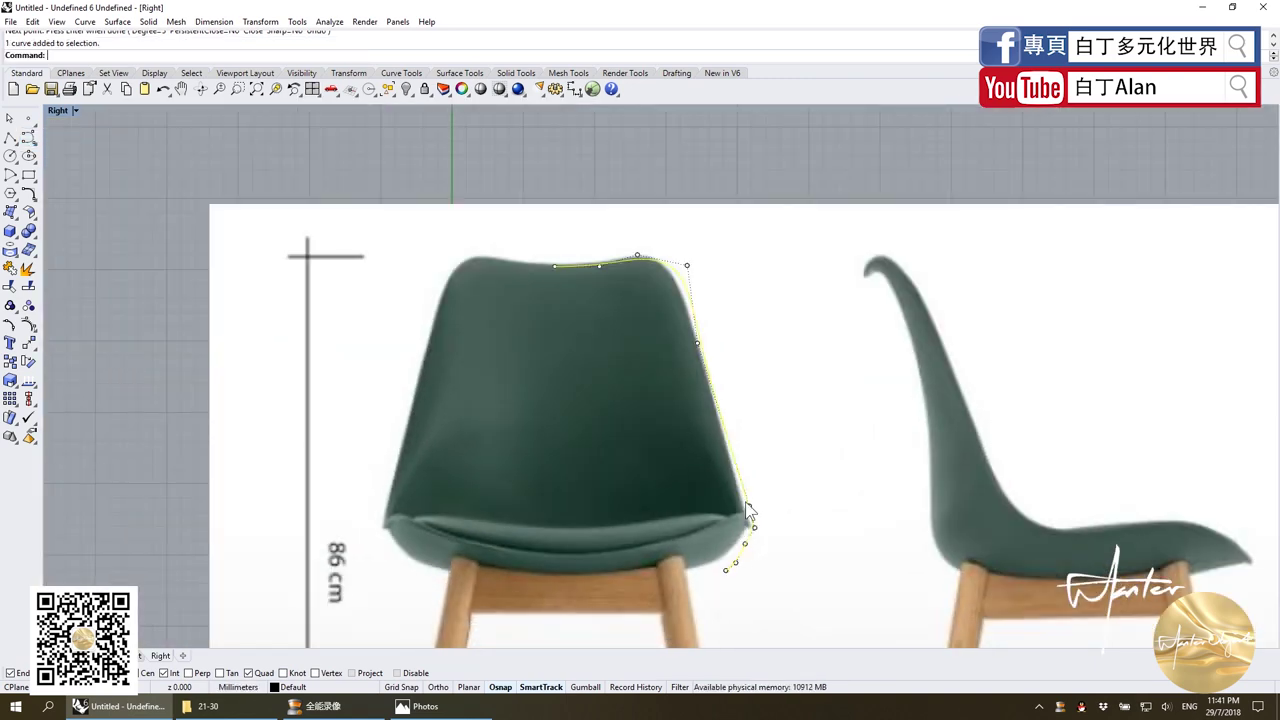
{"action": "scroll", "coordinate": [675, 205], "scroll_direction": "up", "scroll_amount": 4}
{"action": "key", "text": "super+Tab"}
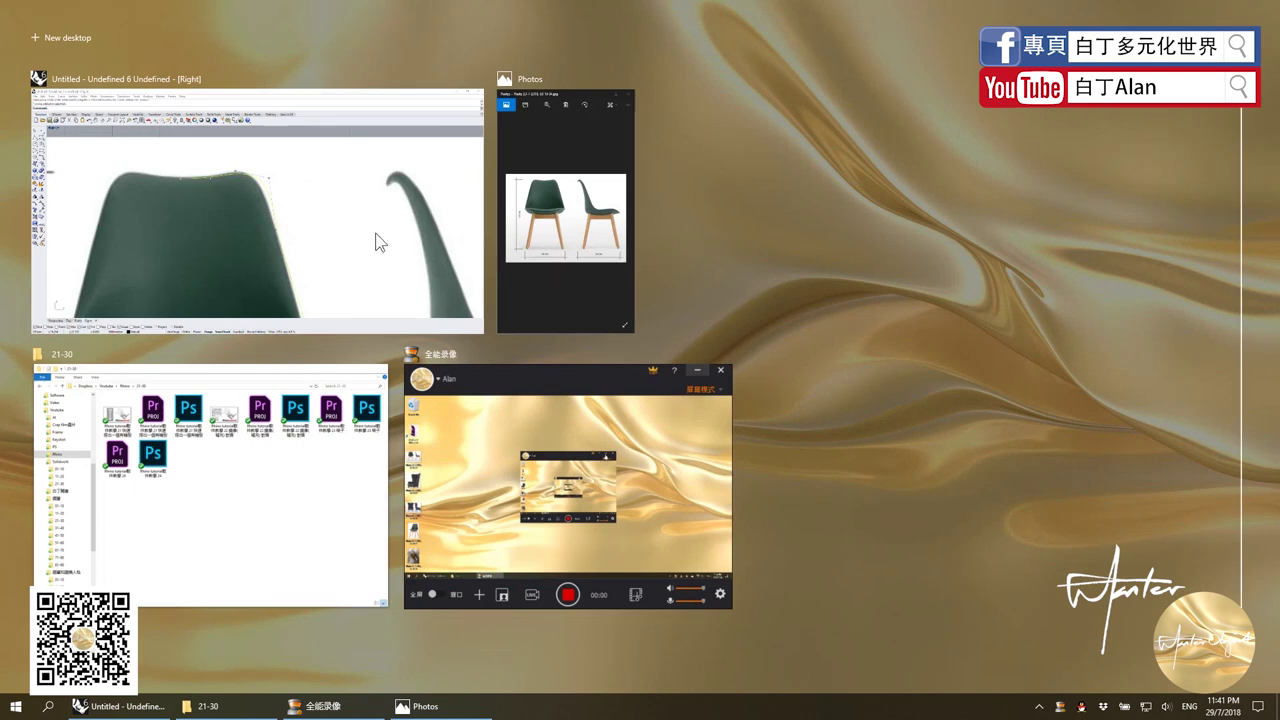
{"action": "left_click", "coordinate": [378, 242]}
{"action": "scroll", "coordinate": [673, 257], "scroll_direction": "up", "scroll_amount": 2}
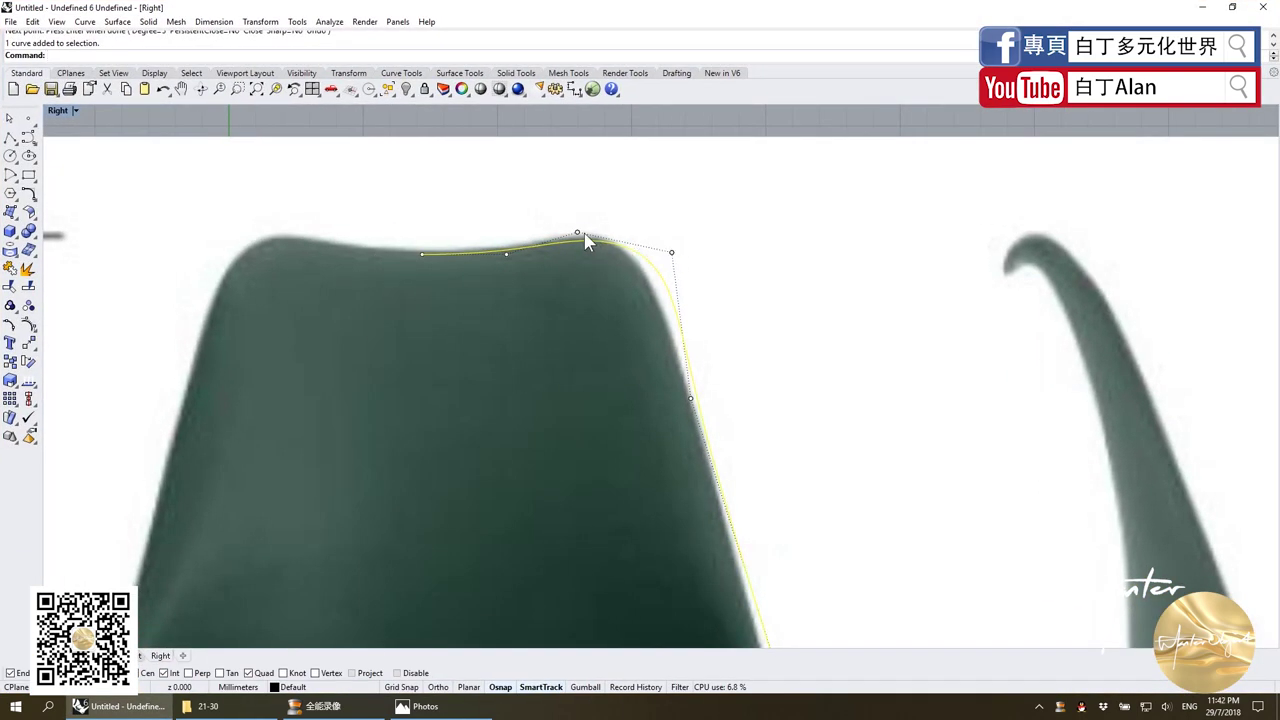
{"action": "left_click_drag", "start_coordinate": [578, 234], "coordinate": [566, 219]}
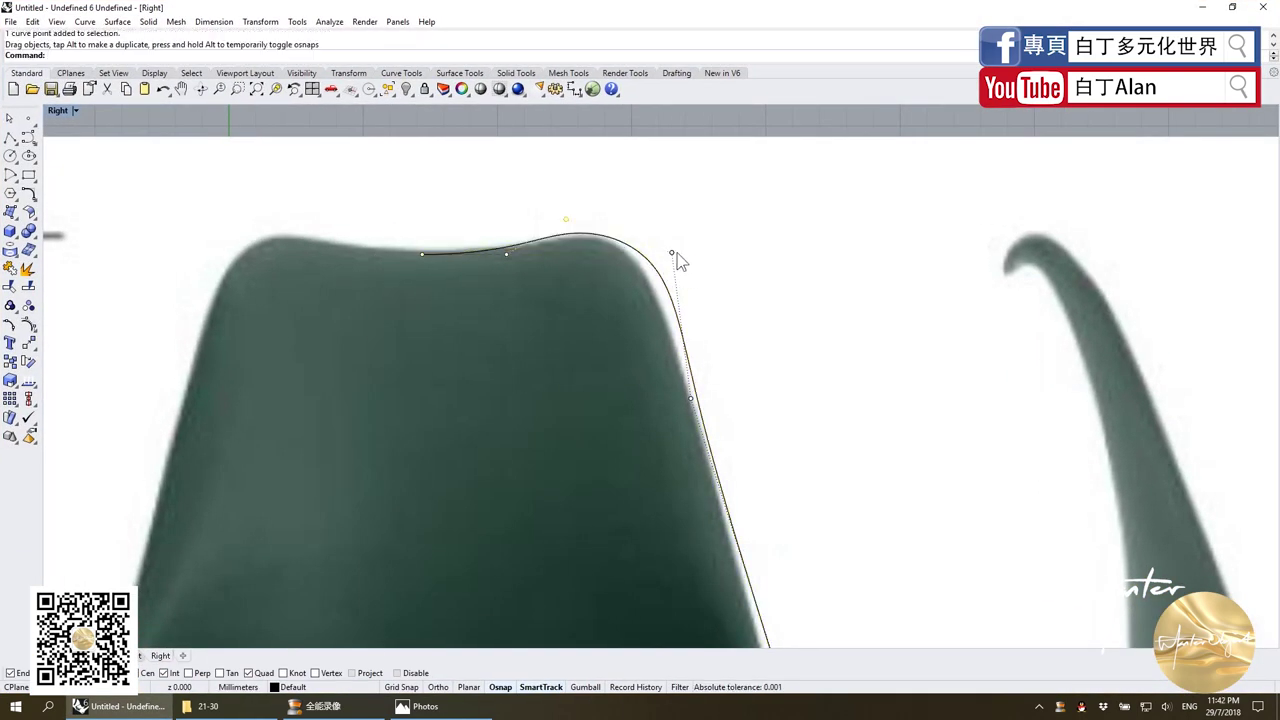
{"action": "left_click_drag", "start_coordinate": [671, 254], "coordinate": [648, 244]}
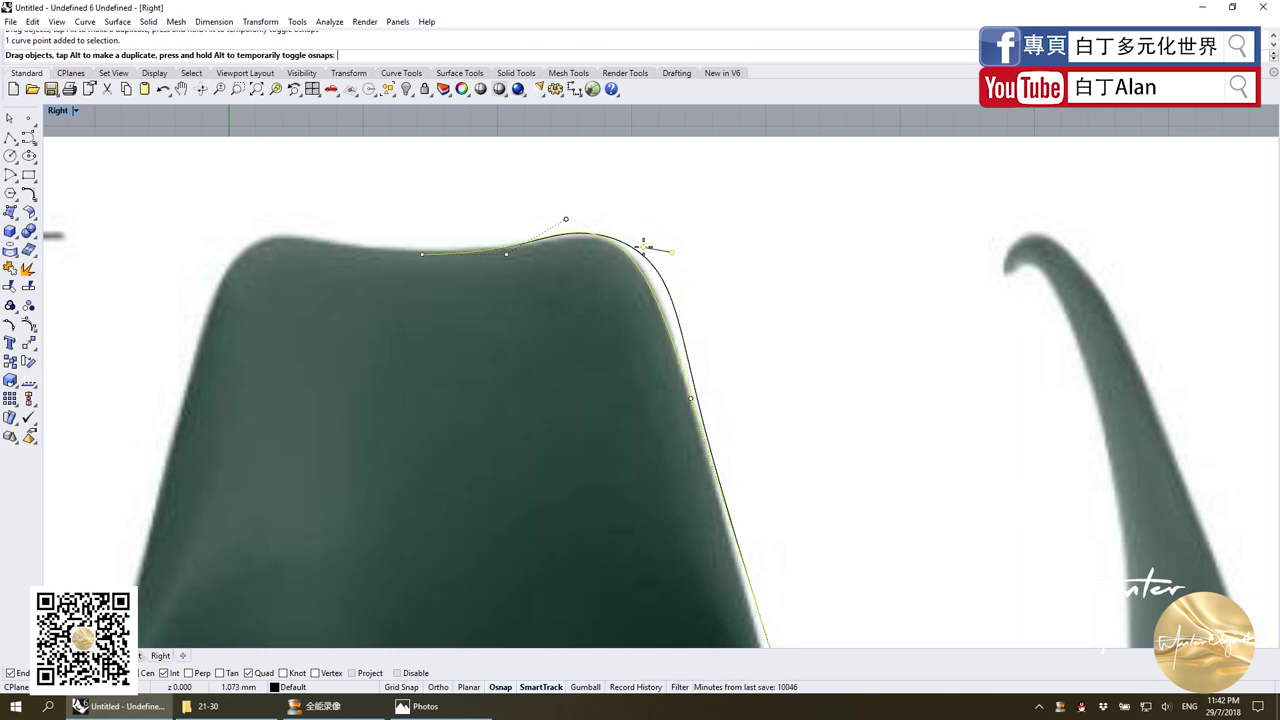
{"action": "scroll", "coordinate": [727, 257], "scroll_direction": "down", "scroll_amount": 4}
{"action": "scroll", "coordinate": [743, 430], "scroll_direction": "up", "scroll_amount": 3}
{"action": "scroll", "coordinate": [740, 450], "scroll_direction": "up", "scroll_amount": 3}
Adjust the lower control points to follow the seat edge and underside, then select the curve.
{"action": "left_click", "coordinate": [733, 458]}
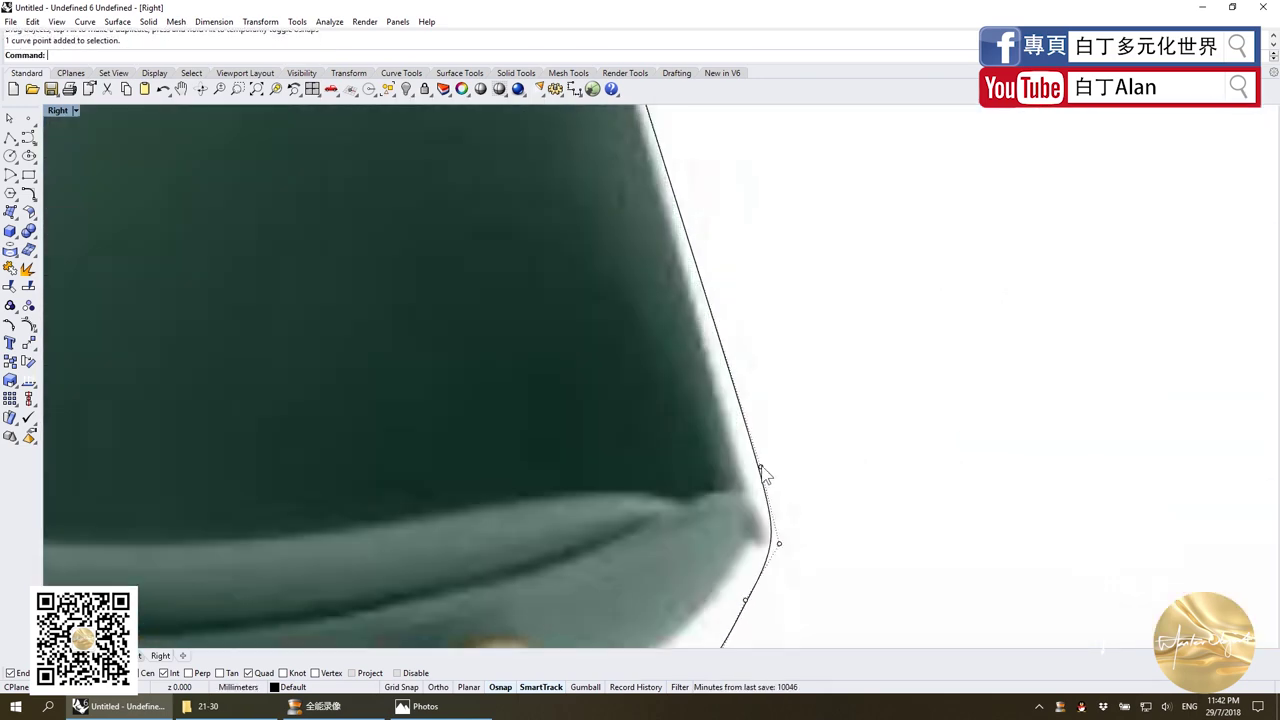
{"action": "left_click_drag", "start_coordinate": [733, 458], "coordinate": [746, 460]}
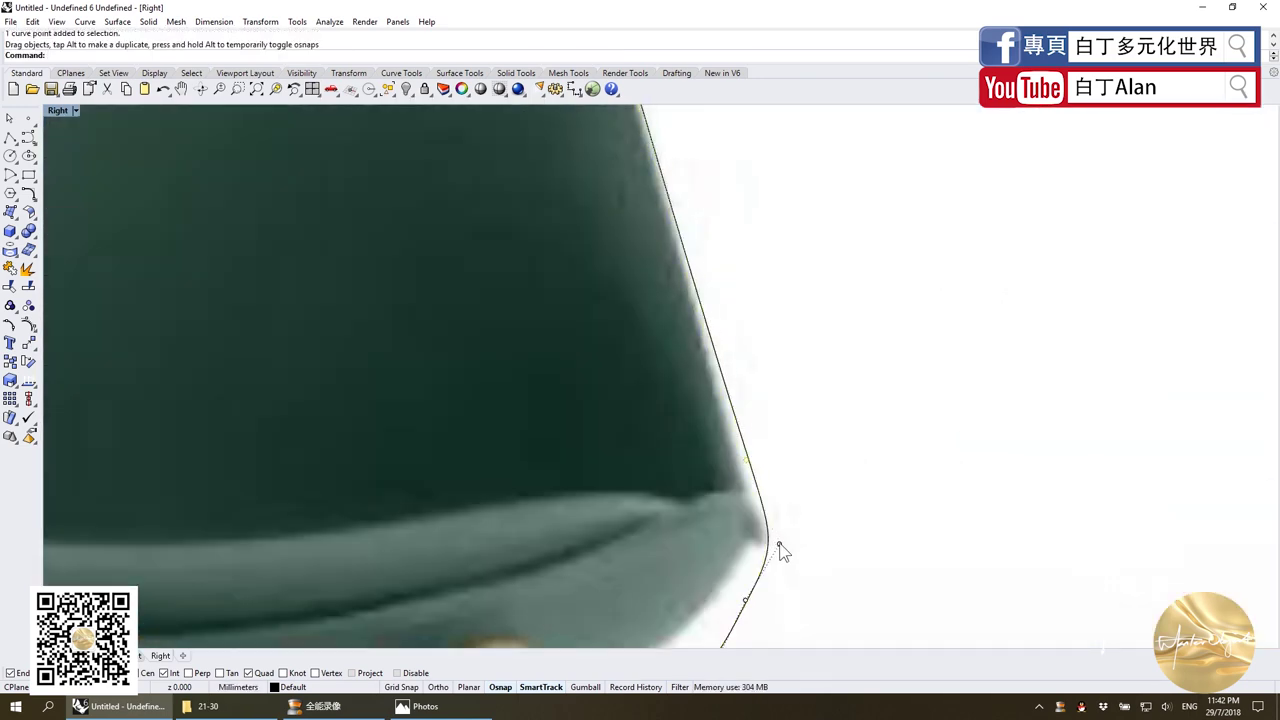
{"action": "left_click_drag", "start_coordinate": [783, 525], "coordinate": [783, 526]}
{"action": "scroll", "coordinate": [770, 535], "scroll_direction": "down", "scroll_amount": 4}
{"action": "scroll", "coordinate": [767, 547], "scroll_direction": "up", "scroll_amount": 4}
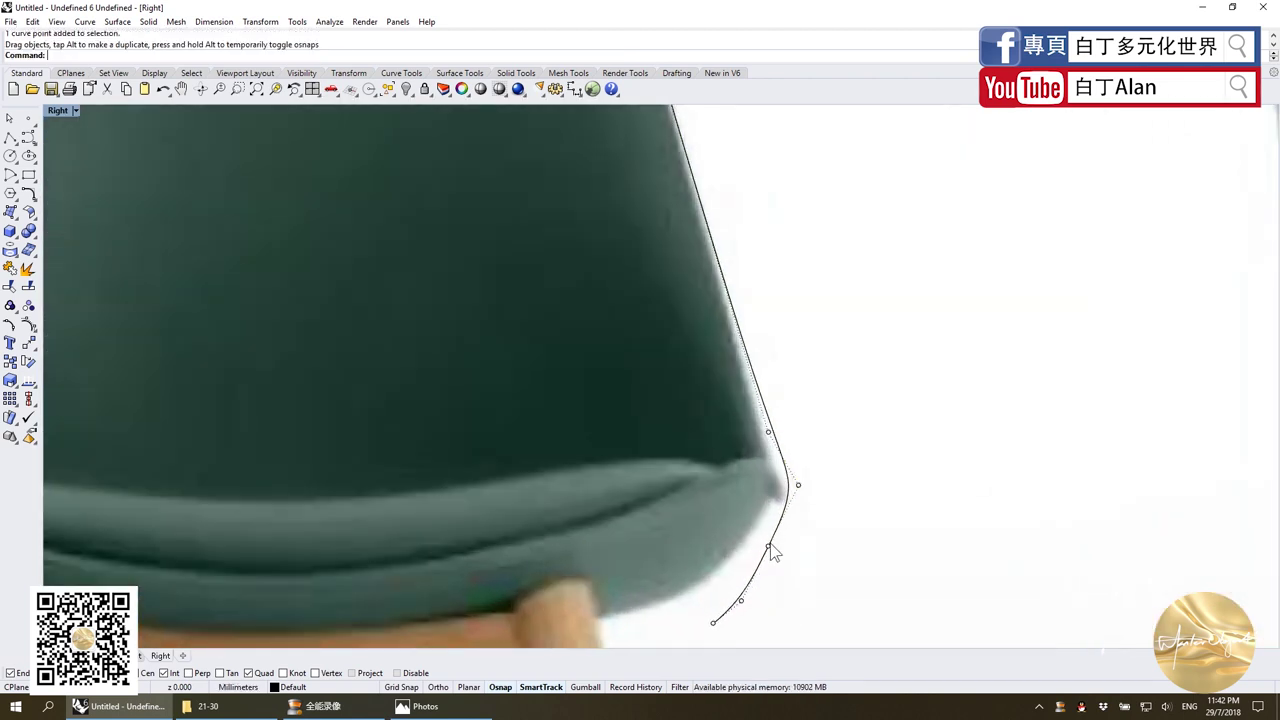
{"action": "left_click", "coordinate": [769, 548]}
{"action": "left_click", "coordinate": [816, 581]}
{"action": "left_click_drag", "start_coordinate": [767, 547], "coordinate": [779, 507]}
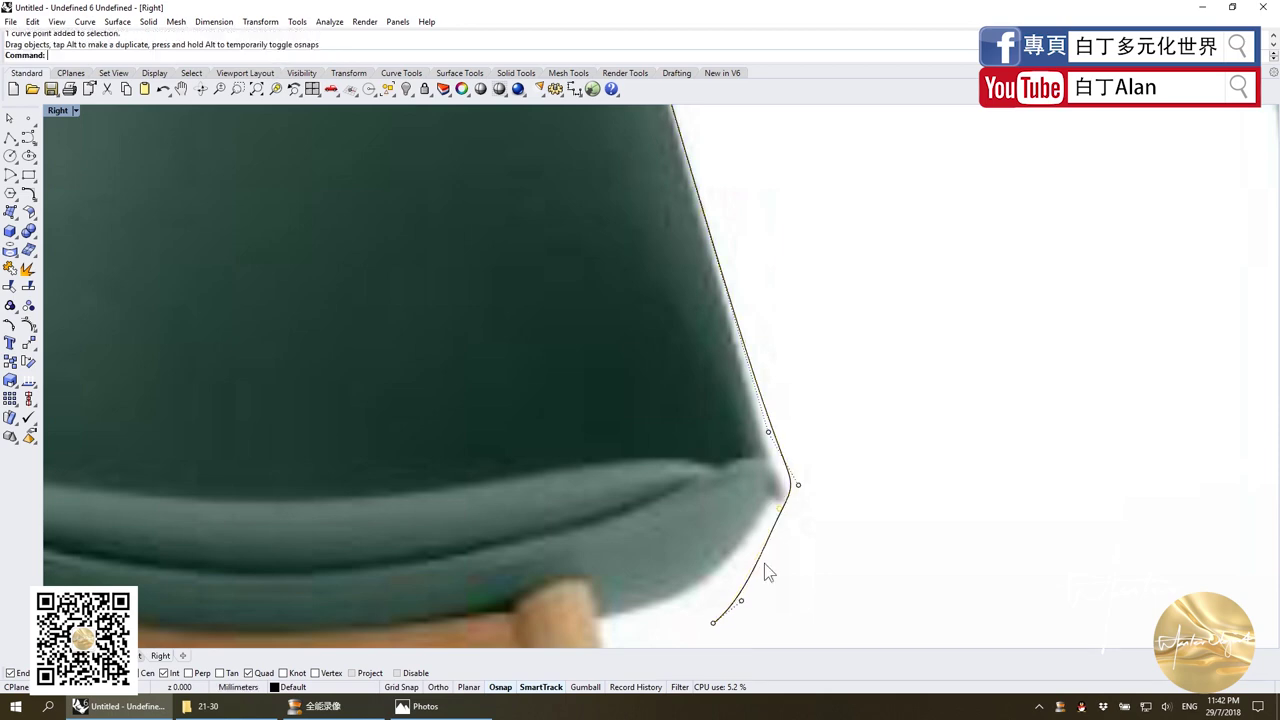
{"action": "left_click_drag", "start_coordinate": [752, 607], "coordinate": [770, 570]}
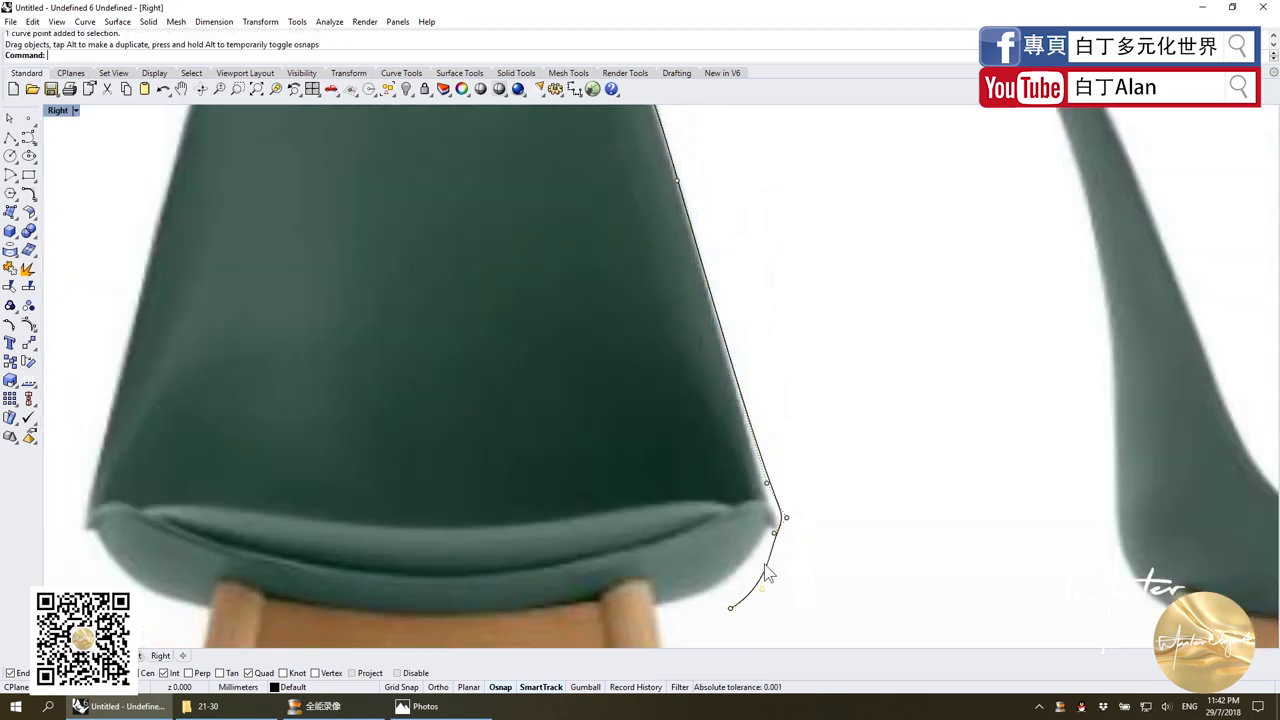
{"action": "scroll", "coordinate": [770, 570], "scroll_direction": "down", "scroll_amount": 2}
{"action": "left_click", "coordinate": [770, 567]}
{"action": "scroll", "coordinate": [770, 567], "scroll_direction": "down", "scroll_amount": 3}
{"action": "scroll", "coordinate": [770, 567], "scroll_direction": "down", "scroll_amount": 2}
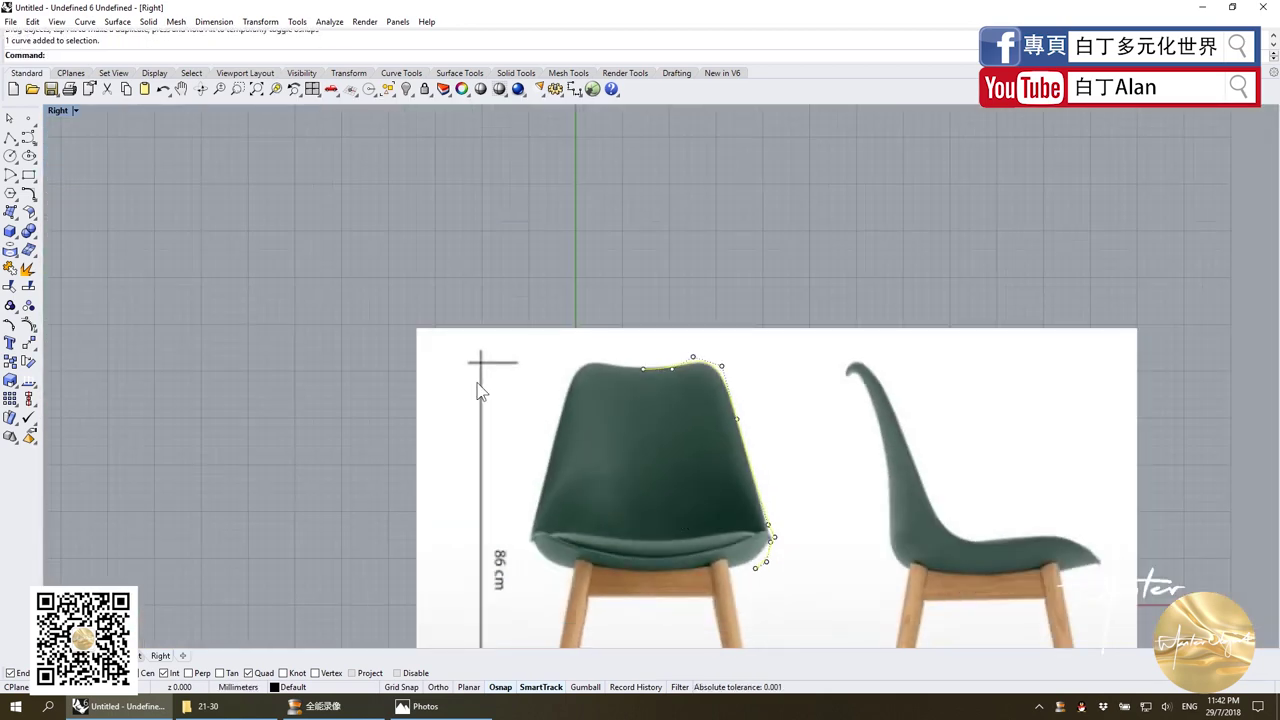
Revolve the outline 360° around a vertical axis from its top end, then restore four views.
{"action": "left_click", "coordinate": [10, 212]}
{"action": "left_click", "coordinate": [10, 212]}
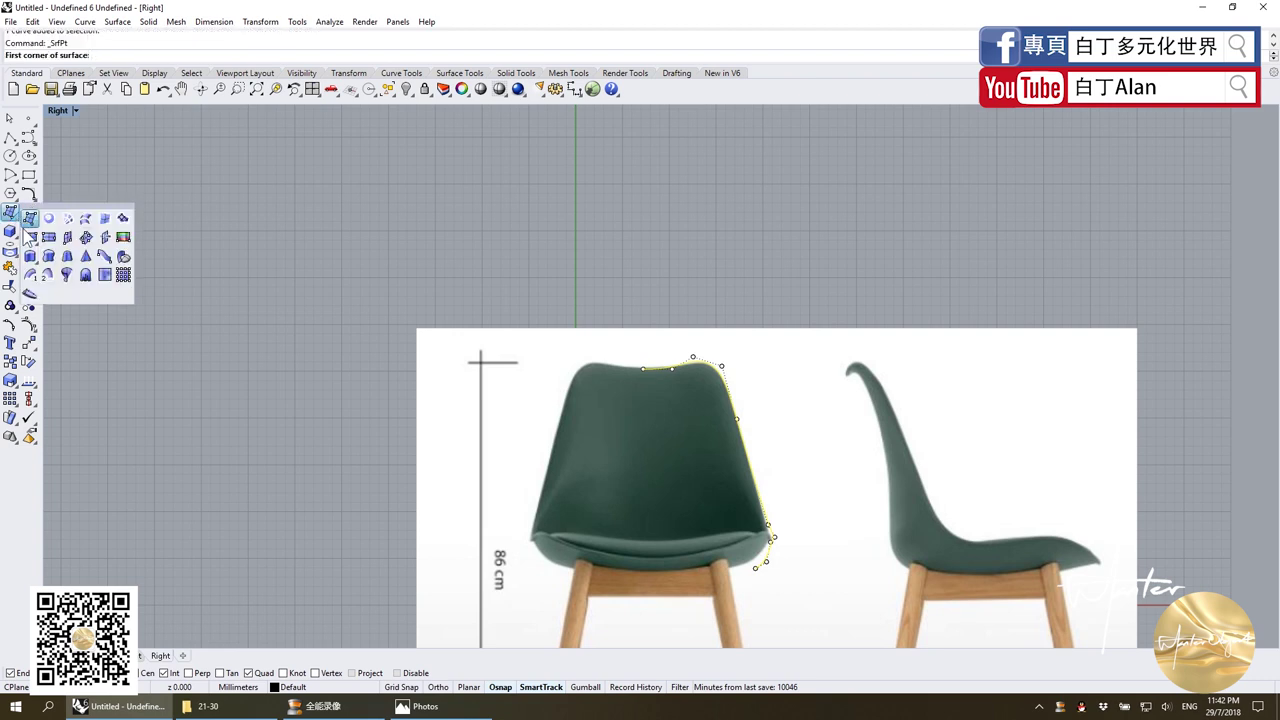
{"action": "left_click", "coordinate": [86, 278]}
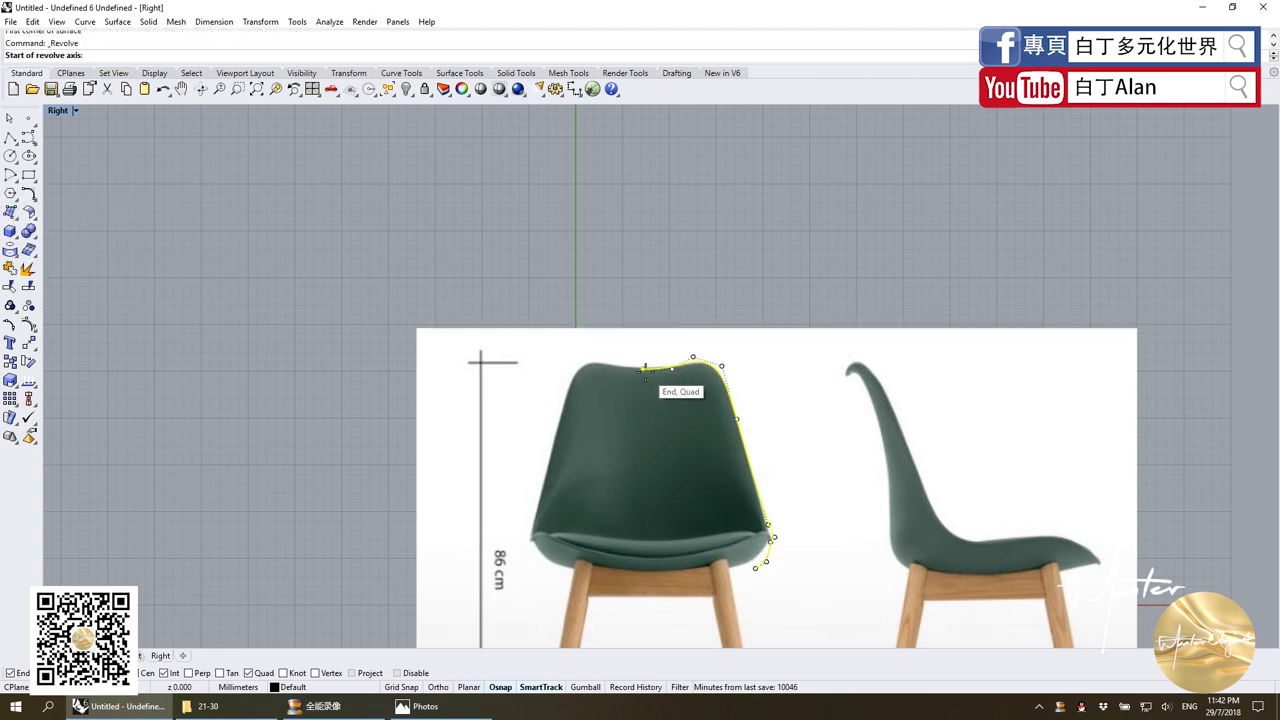
{"action": "left_click", "coordinate": [643, 368]}
{"action": "left_click", "coordinate": [643, 462]}
{"action": "key", "text": "Return"}
{"action": "key", "text": "Return"}
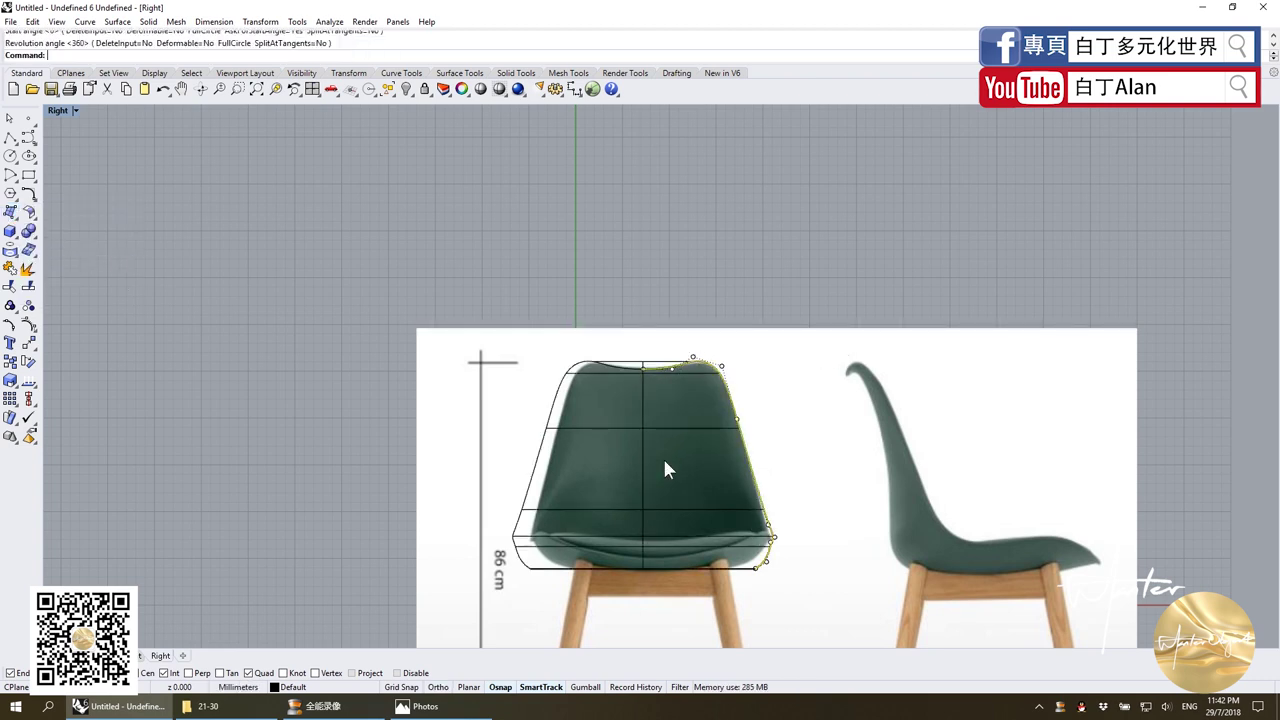
{"action": "double_click", "coordinate": [57, 111]}
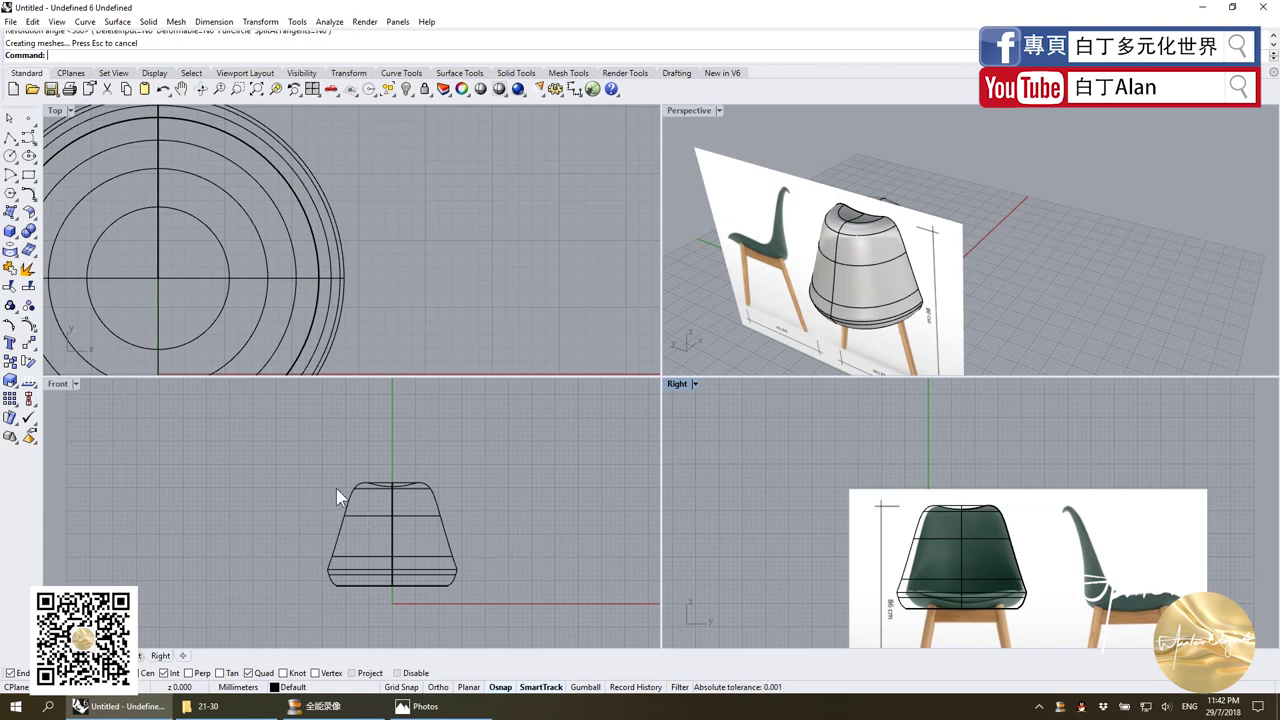
Select the revolved shell and move it onto the side-view chair picture in the Right view.
{"action": "left_click", "coordinate": [1002, 544]}
{"action": "left_click", "coordinate": [1040, 585]}
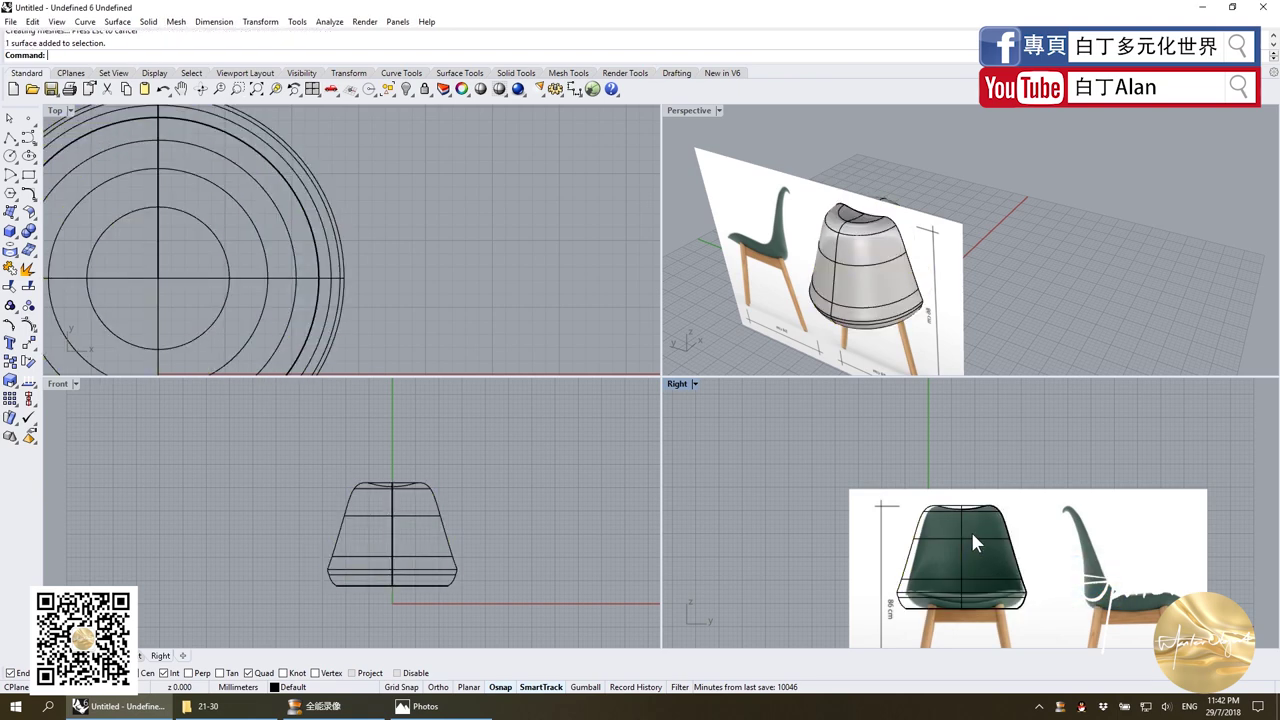
{"action": "left_click_drag", "start_coordinate": [982, 540], "coordinate": [1134, 543]}
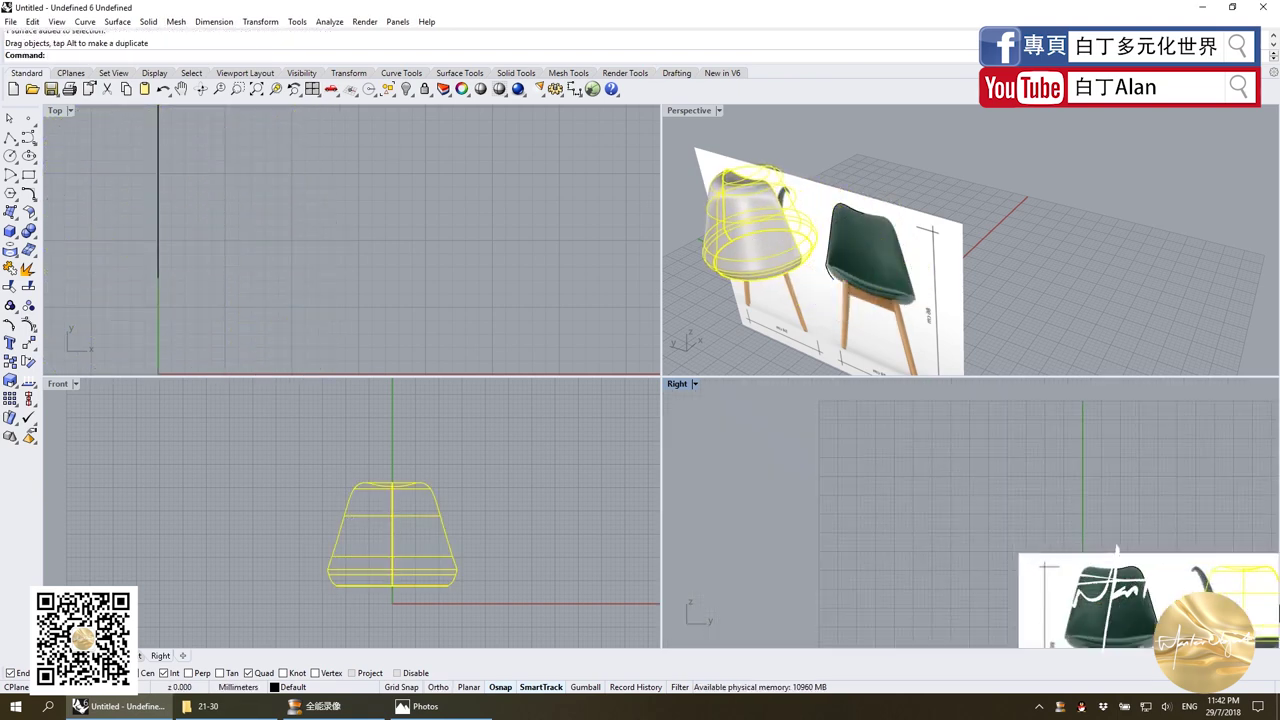
{"action": "scroll", "coordinate": [1117, 550], "scroll_direction": "up", "scroll_amount": 1}
{"action": "double_click", "coordinate": [677, 384]}
{"action": "scroll", "coordinate": [614, 414], "scroll_direction": "up", "scroll_amount": 3}
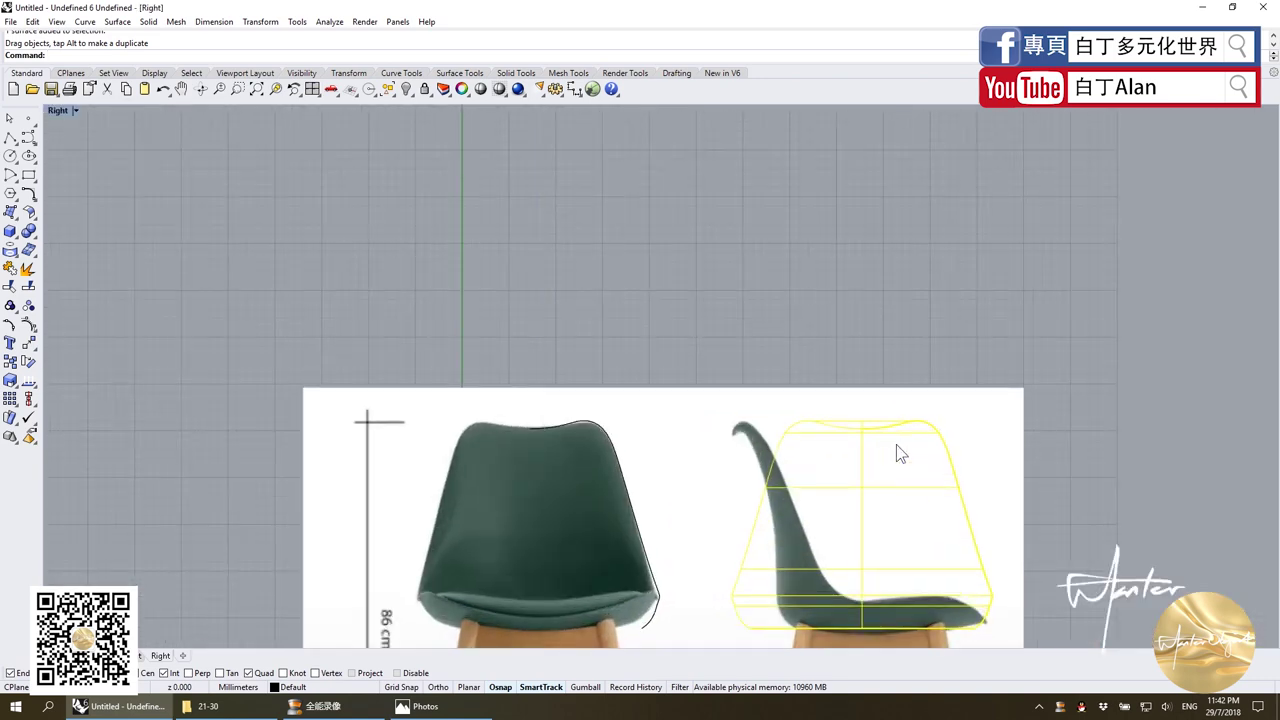
{"action": "scroll", "coordinate": [900, 451], "scroll_direction": "up", "scroll_amount": 3}
{"action": "left_click_drag", "start_coordinate": [863, 431], "coordinate": [523, 423]}
{"action": "scroll", "coordinate": [333, 358], "scroll_direction": "down", "scroll_amount": 3}
{"action": "scroll", "coordinate": [692, 577], "scroll_direction": "up", "scroll_amount": 2}
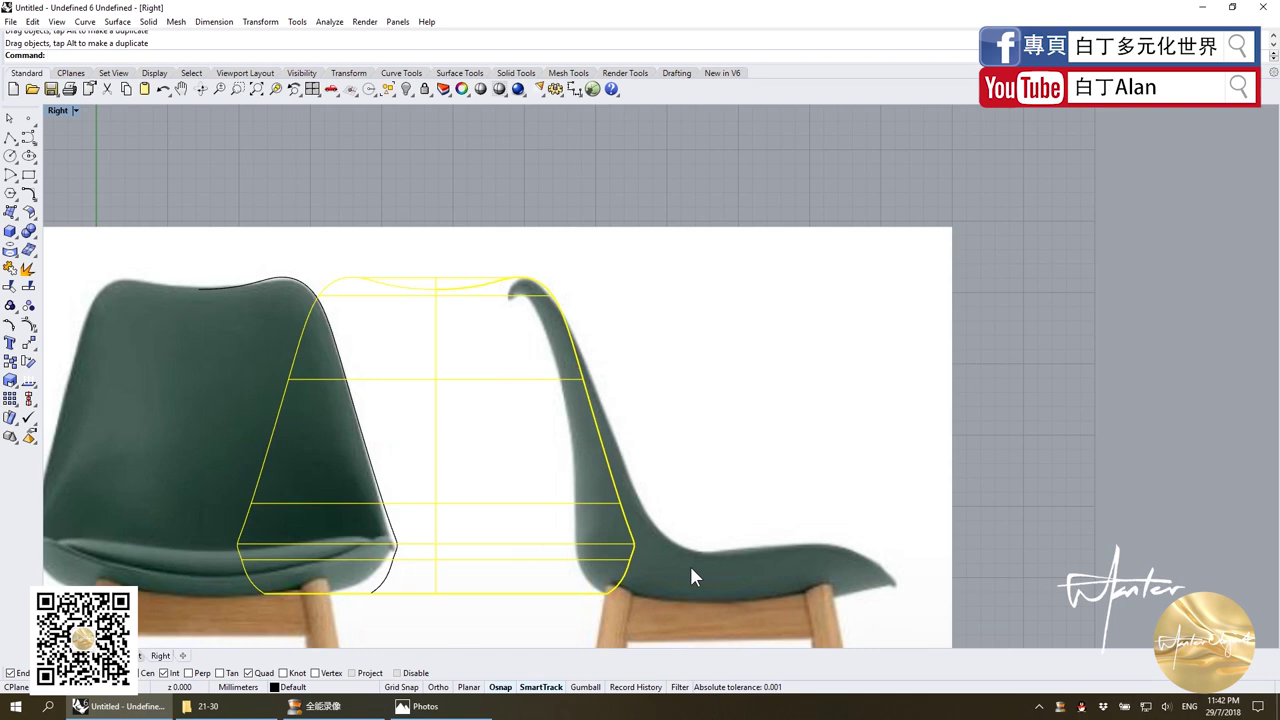
Back in Rhino, turn on the shell's control points with F10.
{"action": "key", "text": "super+Tab"}
{"action": "left_click", "coordinate": [384, 266]}
{"action": "key", "text": "F10"}
Drag shell control points to stretch the seat edge forward toward the photo's seat tip.
{"action": "mouse_move", "coordinate": [612, 515]}
{"action": "left_mouse_down"}
{"action": "mouse_move", "coordinate": [640, 537]}
{"action": "mouse_move", "coordinate": [670, 524]}
{"action": "mouse_move", "coordinate": [776, 550]}
{"action": "mouse_move", "coordinate": [858, 542]}
{"action": "mouse_move", "coordinate": [594, 528]}
{"action": "left_mouse_up"}
{"action": "key", "text": "ctrl+z"}
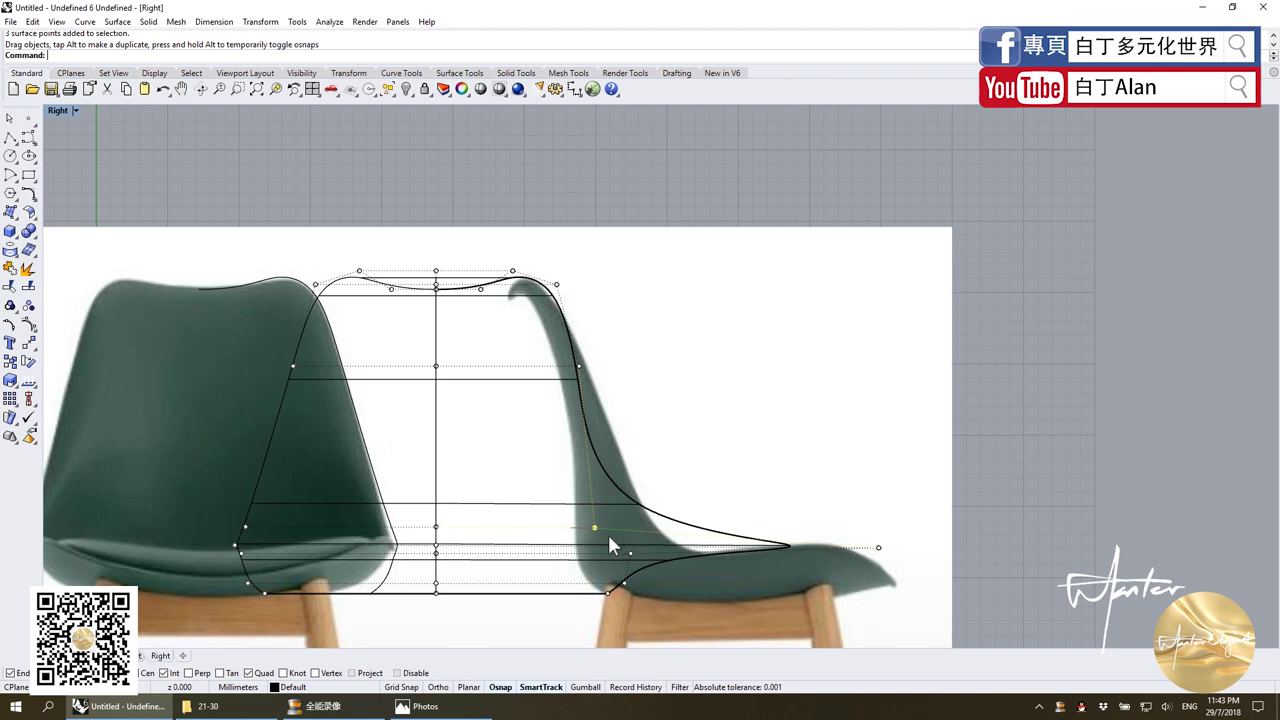
{"action": "left_click_drag", "start_coordinate": [629, 549], "coordinate": [882, 572]}
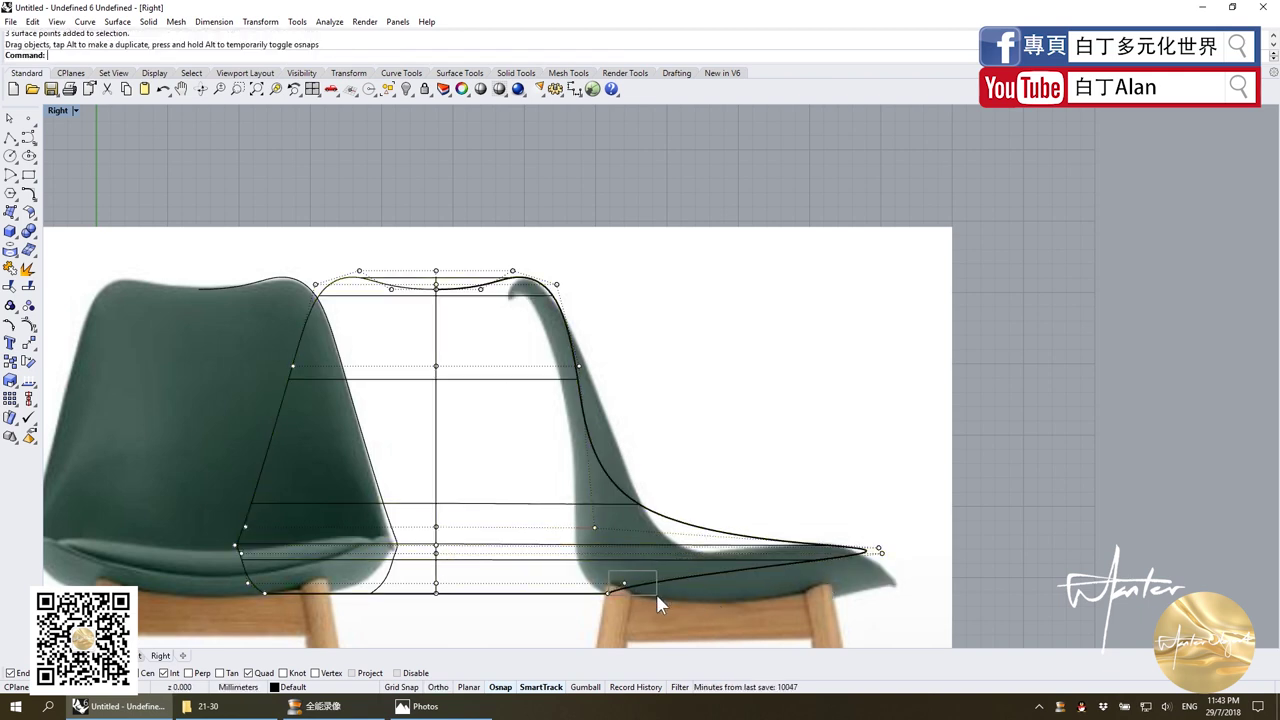
{"action": "left_click_drag", "start_coordinate": [624, 582], "coordinate": [892, 582]}
Window-select rows of seat points and move them down to follow the photo's seat profile.
{"action": "mouse_move", "coordinate": [585, 586]}
{"action": "left_mouse_down"}
{"action": "mouse_move", "coordinate": [625, 600]}
{"action": "mouse_move", "coordinate": [905, 600]}
{"action": "left_mouse_up"}
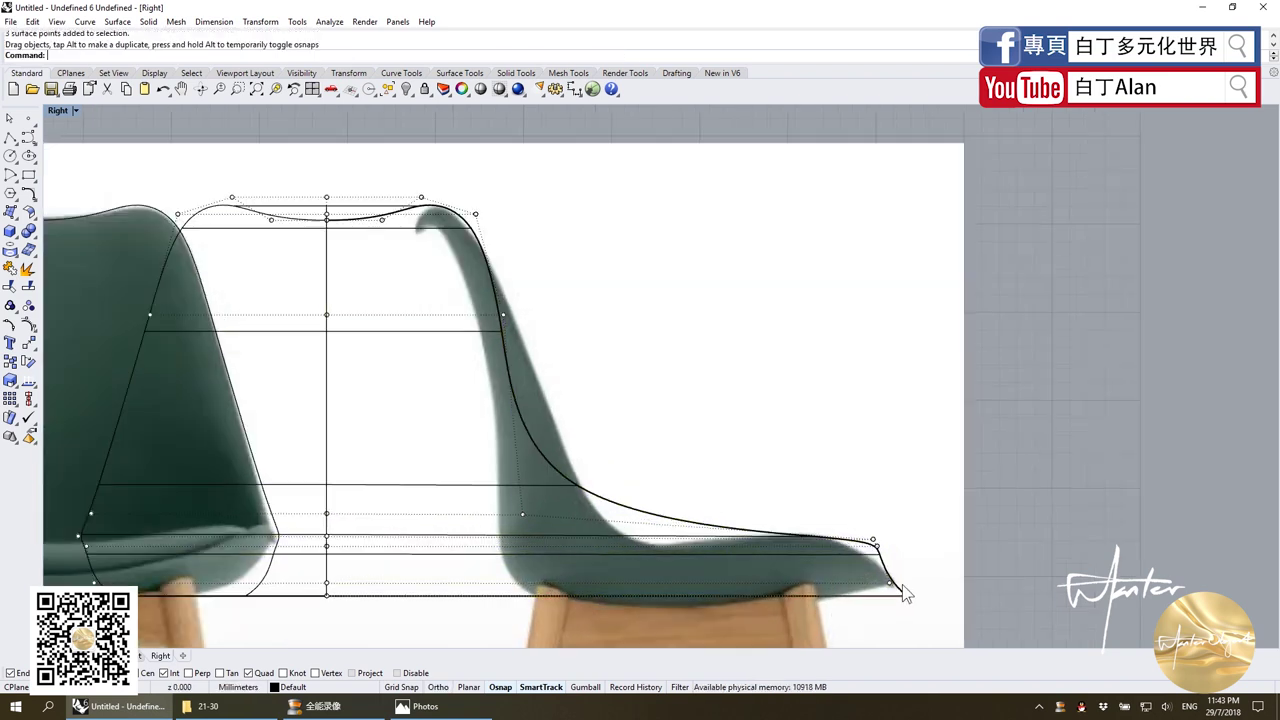
{"action": "scroll", "coordinate": [905, 598], "scroll_direction": "down", "scroll_amount": 2}
{"action": "scroll", "coordinate": [900, 595], "scroll_direction": "down", "scroll_amount": 3}
{"action": "scroll", "coordinate": [893, 592], "scroll_direction": "up", "scroll_amount": 1}
{"action": "scroll", "coordinate": [893, 592], "scroll_direction": "up", "scroll_amount": 4}
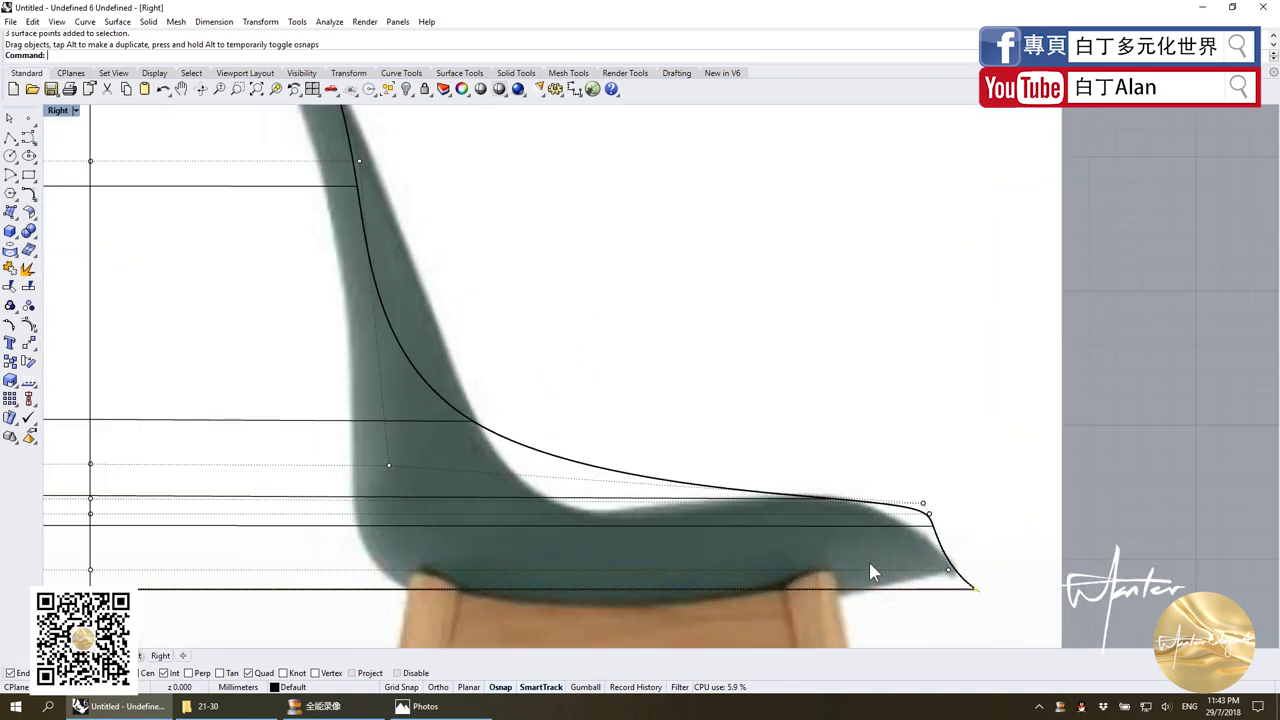
{"action": "scroll", "coordinate": [720, 530], "scroll_direction": "up", "scroll_amount": 1}
{"action": "scroll", "coordinate": [470, 480], "scroll_direction": "down", "scroll_amount": 1}
{"action": "key", "text": "ctrl+z"}
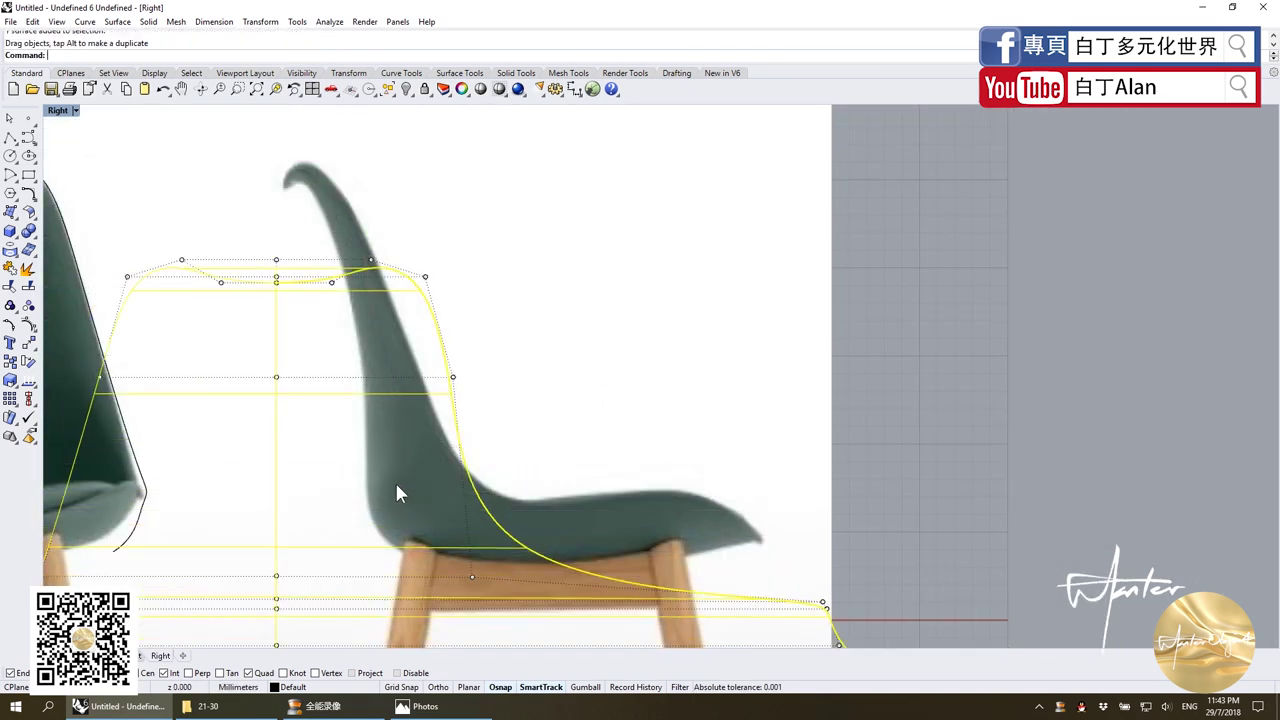
{"action": "left_click", "coordinate": [386, 470]}
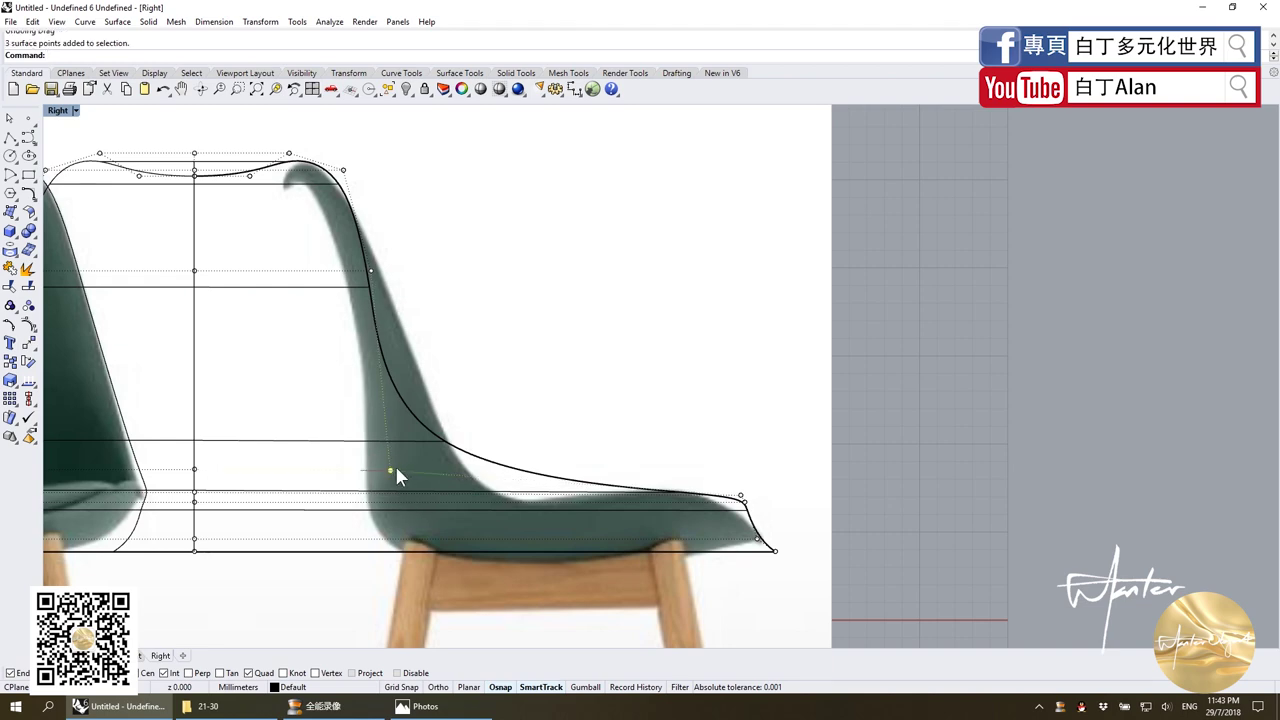
{"action": "scroll", "coordinate": [395, 465], "scroll_direction": "down", "scroll_amount": 3}
{"action": "scroll", "coordinate": [435, 469], "scroll_direction": "up", "scroll_amount": 2}
{"action": "mouse_move", "coordinate": [130, 476]}
{"action": "left_mouse_down"}
{"action": "mouse_move", "coordinate": [335, 490]}
{"action": "mouse_move", "coordinate": [371, 533]}
{"action": "left_mouse_up"}
{"action": "scroll", "coordinate": [432, 484], "scroll_direction": "up", "scroll_amount": 3}
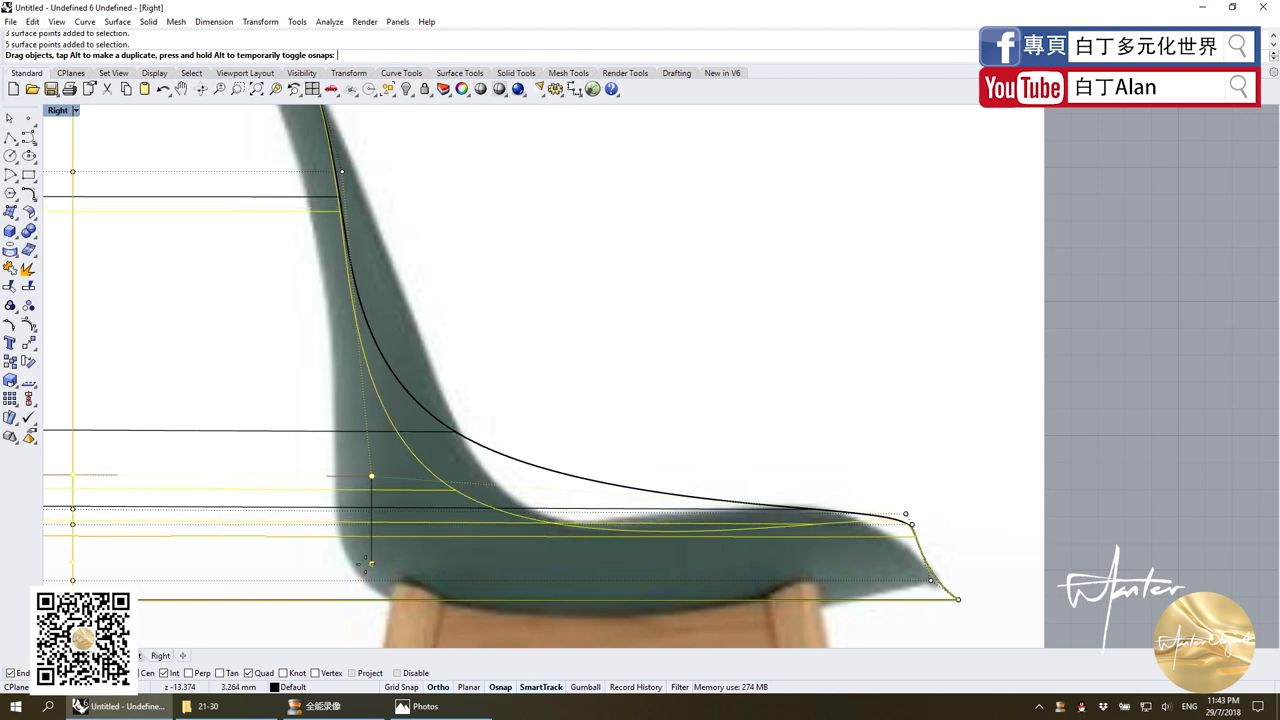
{"action": "left_click_drag", "start_coordinate": [371, 535], "coordinate": [365, 562]}
{"action": "scroll", "coordinate": [414, 509], "scroll_direction": "down", "scroll_amount": 3}
{"action": "scroll", "coordinate": [365, 330], "scroll_direction": "up", "scroll_amount": 5}
Push the backrest control points outward and lift the seat edge point up and back.
{"action": "mouse_move", "coordinate": [365, 328]}
{"action": "left_mouse_down"}
{"action": "mouse_move", "coordinate": [396, 359]}
{"action": "mouse_move", "coordinate": [440, 346]}
{"action": "left_mouse_up"}
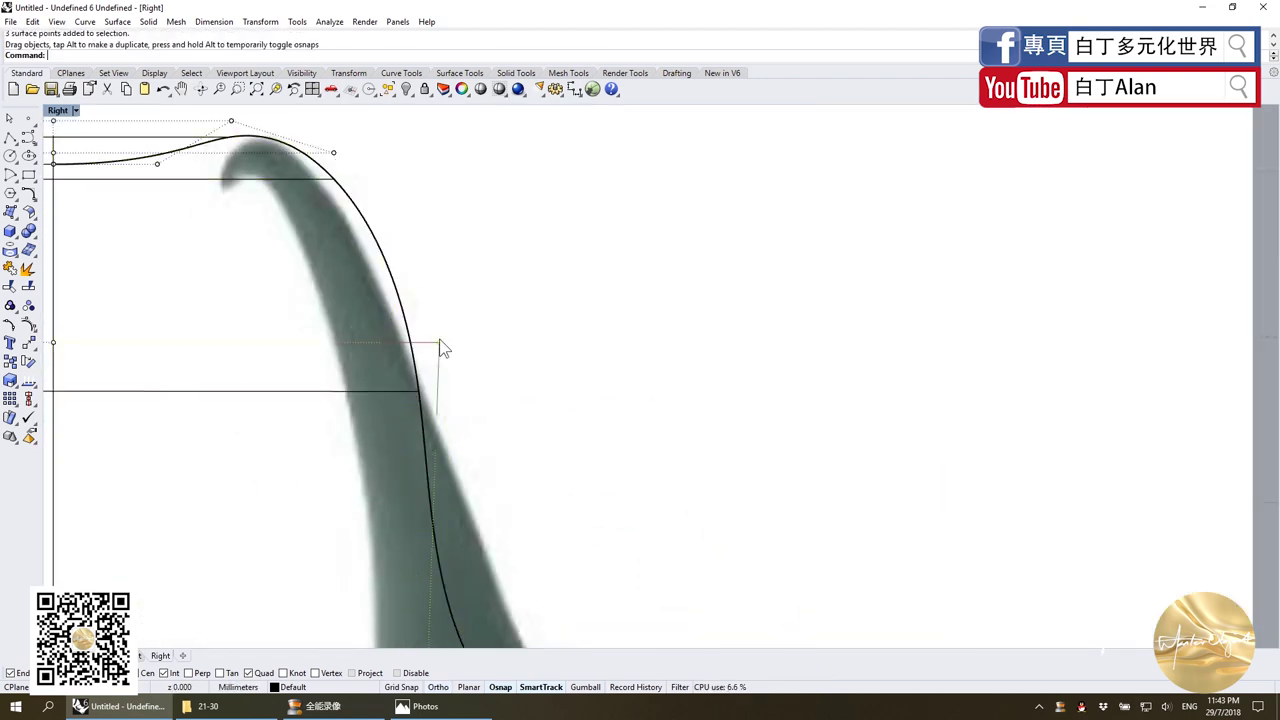
{"action": "scroll", "coordinate": [462, 524], "scroll_direction": "down", "scroll_amount": 3}
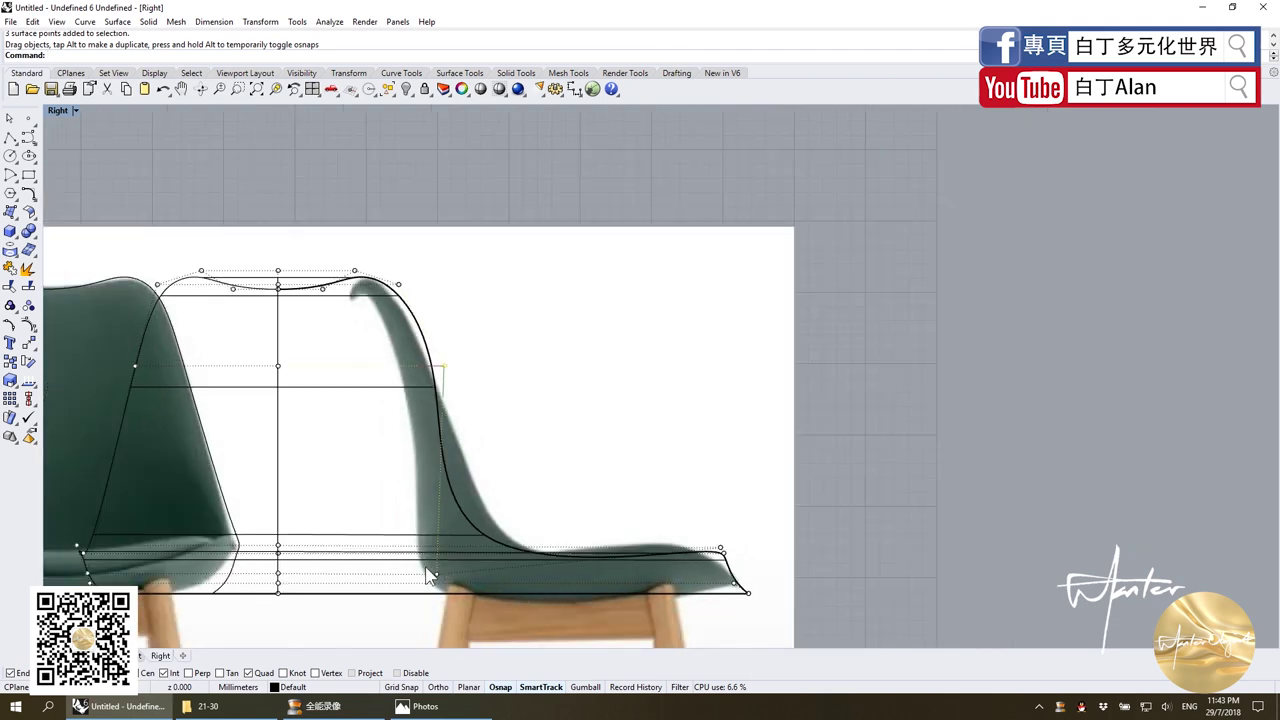
{"action": "scroll", "coordinate": [425, 569], "scroll_direction": "up", "scroll_amount": 4}
{"action": "mouse_move", "coordinate": [425, 568]}
{"action": "left_mouse_down"}
{"action": "mouse_move", "coordinate": [452, 591]}
{"action": "mouse_move", "coordinate": [428, 590]}
{"action": "left_mouse_up"}
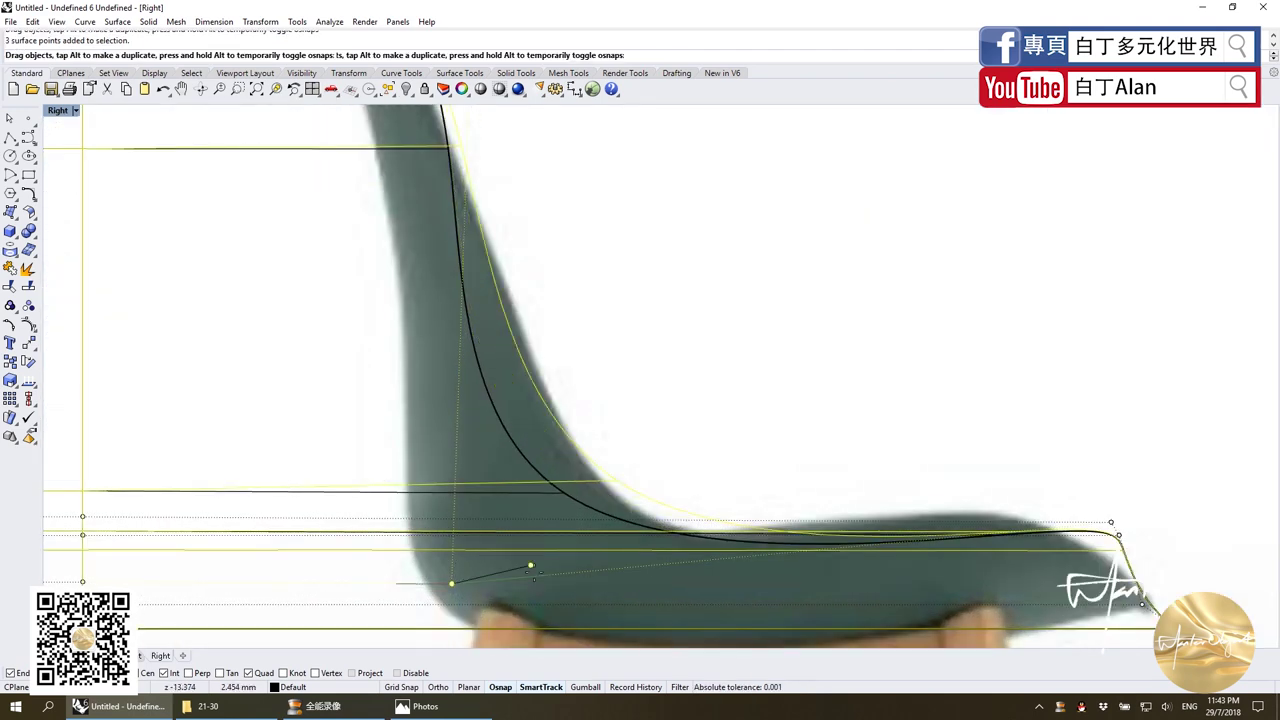
{"action": "scroll", "coordinate": [1060, 449], "scroll_direction": "down", "scroll_amount": 2}
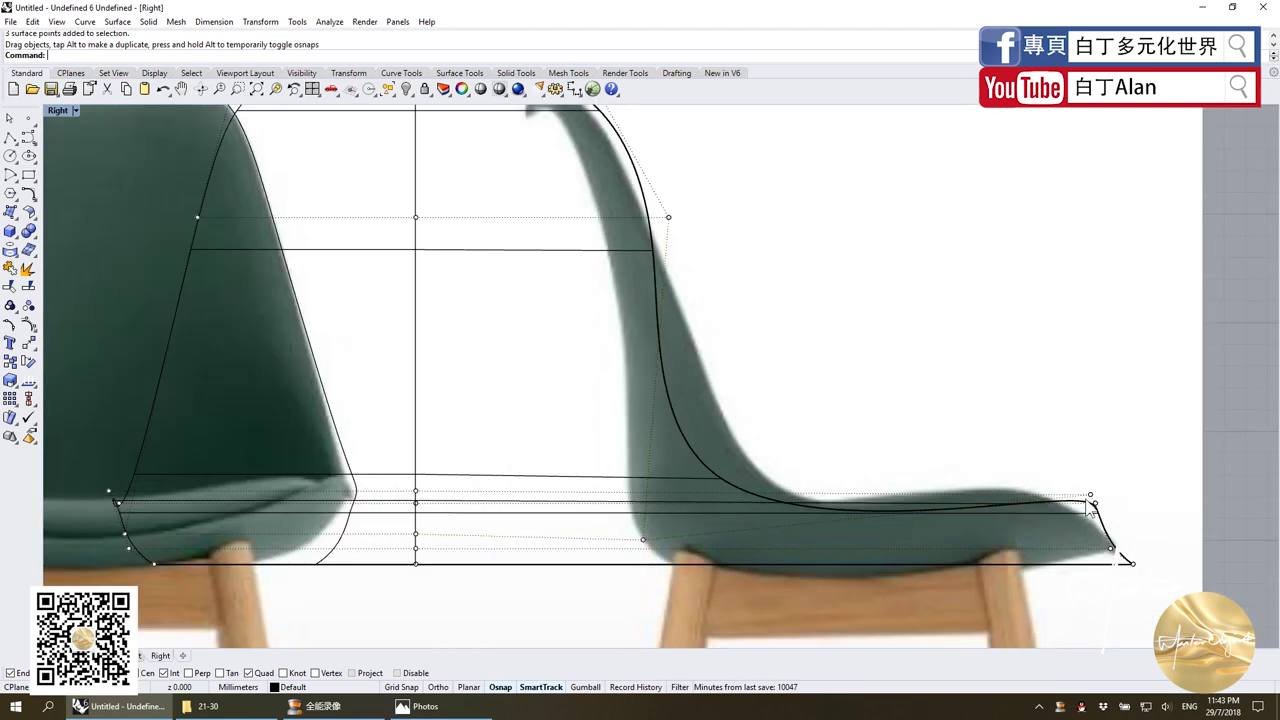
{"action": "scroll", "coordinate": [1116, 500], "scroll_direction": "up", "scroll_amount": 2}
{"action": "mouse_move", "coordinate": [1060, 478]}
{"action": "left_mouse_down"}
{"action": "mouse_move", "coordinate": [1116, 500]}
{"action": "mouse_move", "coordinate": [832, 443]}
{"action": "left_mouse_up"}
{"action": "scroll", "coordinate": [1116, 500], "scroll_direction": "up", "scroll_amount": 2}
{"action": "scroll", "coordinate": [917, 473], "scroll_direction": "down", "scroll_amount": 2}
{"action": "scroll", "coordinate": [917, 473], "scroll_direction": "up", "scroll_amount": 1}
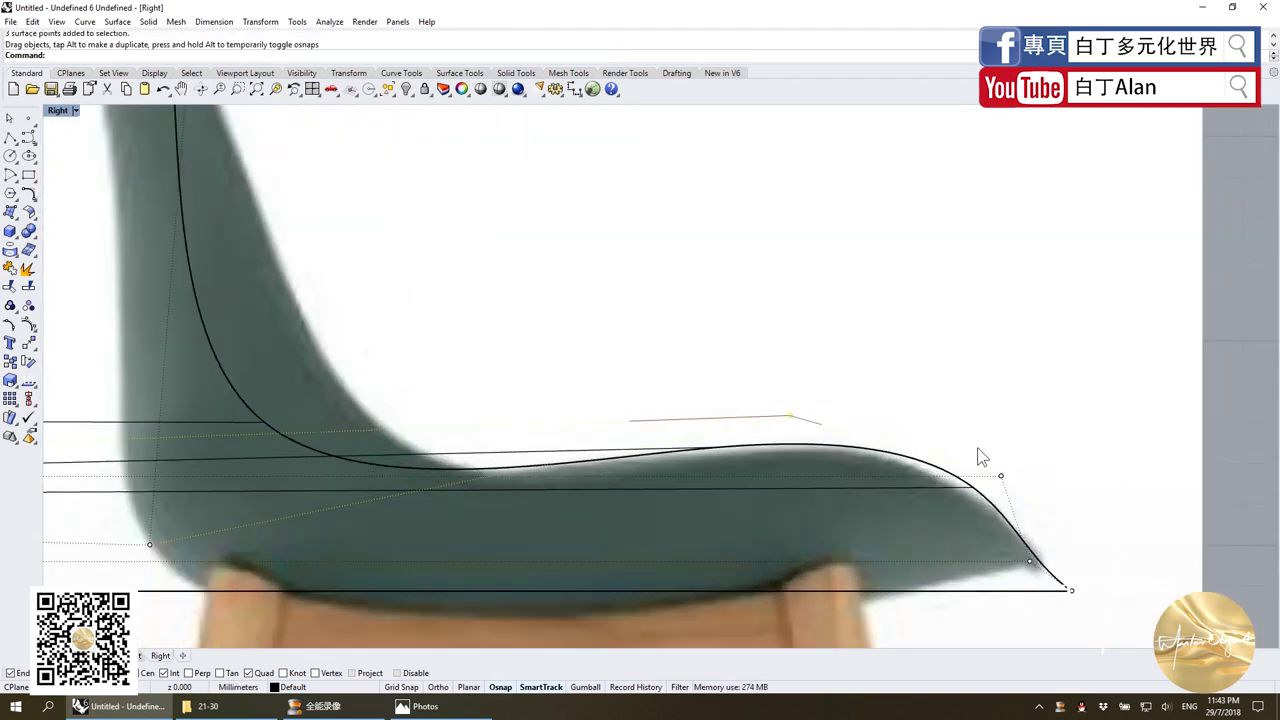
Move the seat-edge control point slightly back along the seat.
{"action": "left_click_drag", "start_coordinate": [1002, 471], "coordinate": [973, 480]}
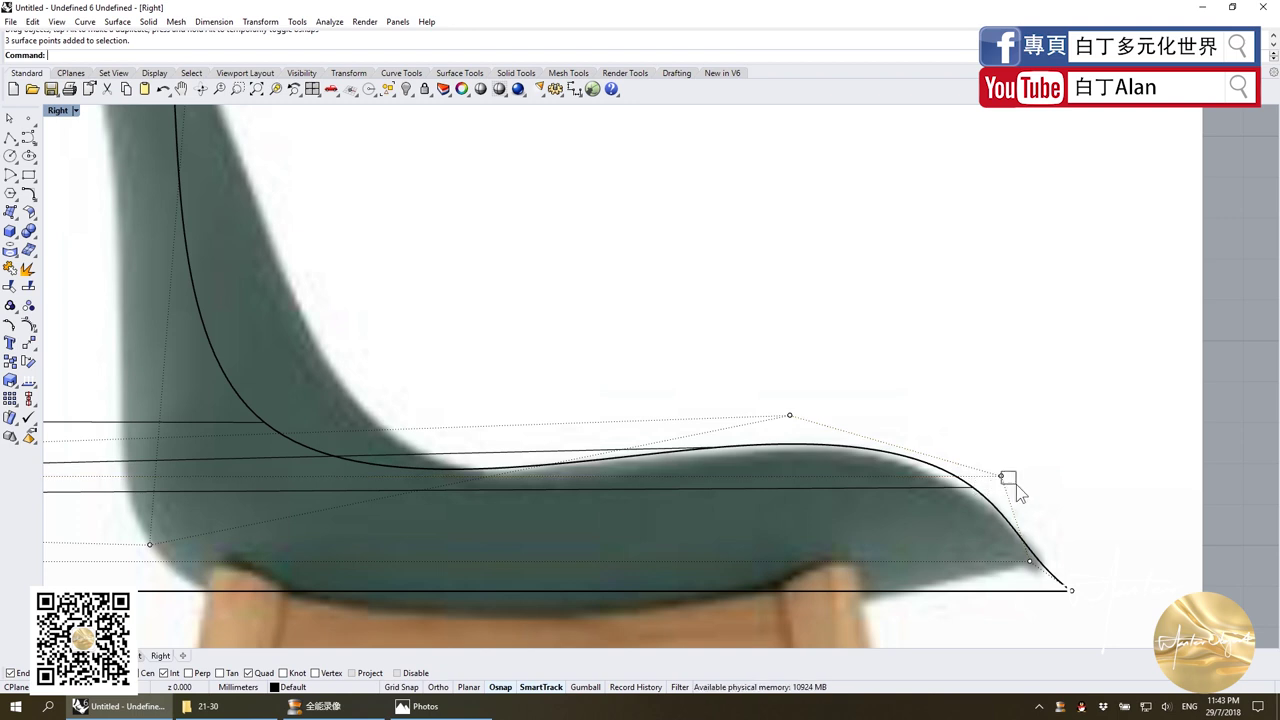
{"action": "left_click", "coordinate": [1001, 477]}
{"action": "left_click_drag", "start_coordinate": [1000, 477], "coordinate": [978, 481], "text": "shift"}
{"action": "scroll", "coordinate": [1040, 595], "scroll_direction": "down", "scroll_amount": 1}
{"action": "scroll", "coordinate": [1040, 600], "scroll_direction": "up", "scroll_amount": 2}
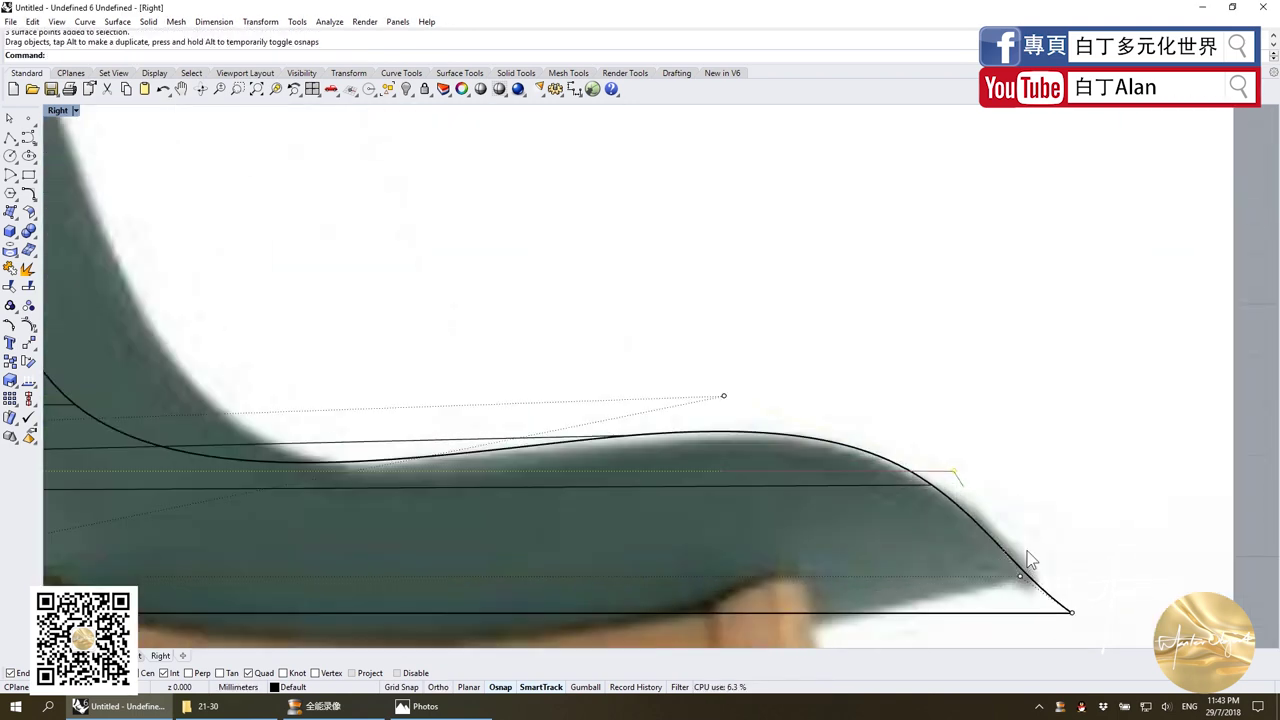
Fit the seat tip, a backrest side point and the backrest's top curve to the photo.
{"action": "mouse_move", "coordinate": [1004, 524]}
{"action": "left_mouse_down"}
{"action": "mouse_move", "coordinate": [1043, 617]}
{"action": "mouse_move", "coordinate": [1058, 571]}
{"action": "left_mouse_up"}
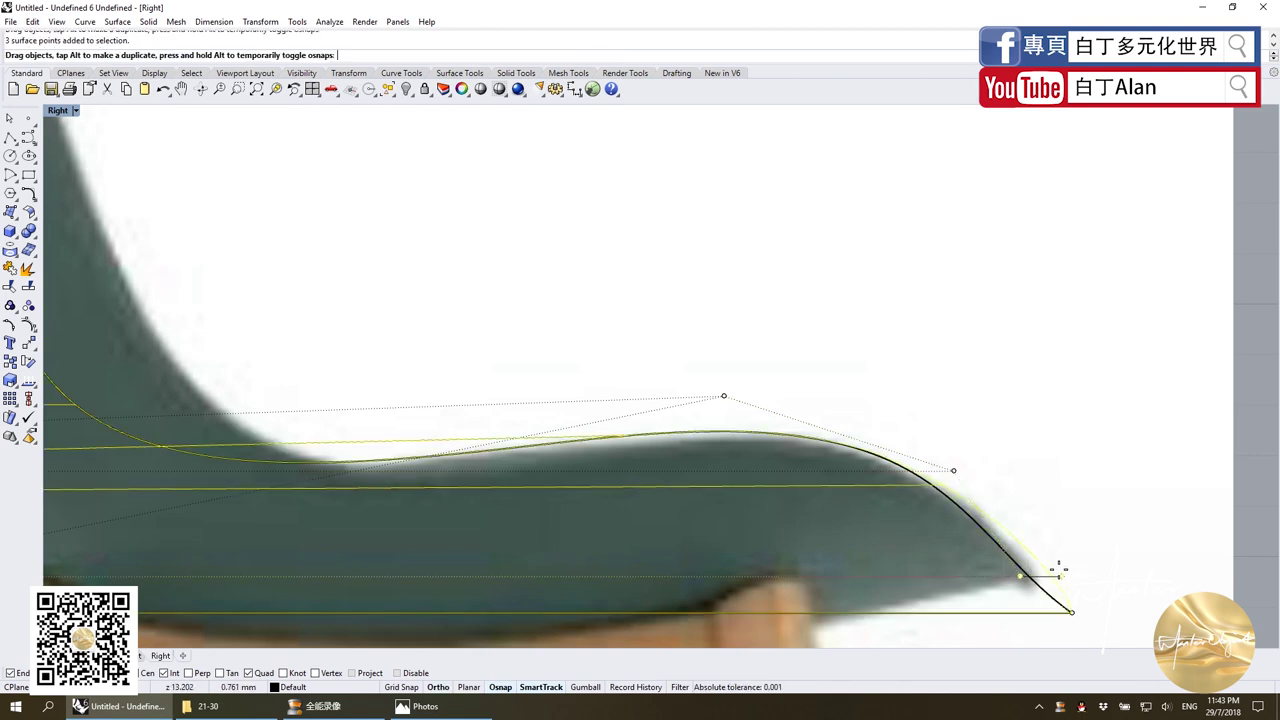
{"action": "scroll", "coordinate": [1062, 572], "scroll_direction": "down", "scroll_amount": 2}
{"action": "scroll", "coordinate": [1062, 572], "scroll_direction": "down", "scroll_amount": 1}
{"action": "scroll", "coordinate": [871, 443], "scroll_direction": "down", "scroll_amount": 1}
{"action": "scroll", "coordinate": [820, 449], "scroll_direction": "up", "scroll_amount": 2}
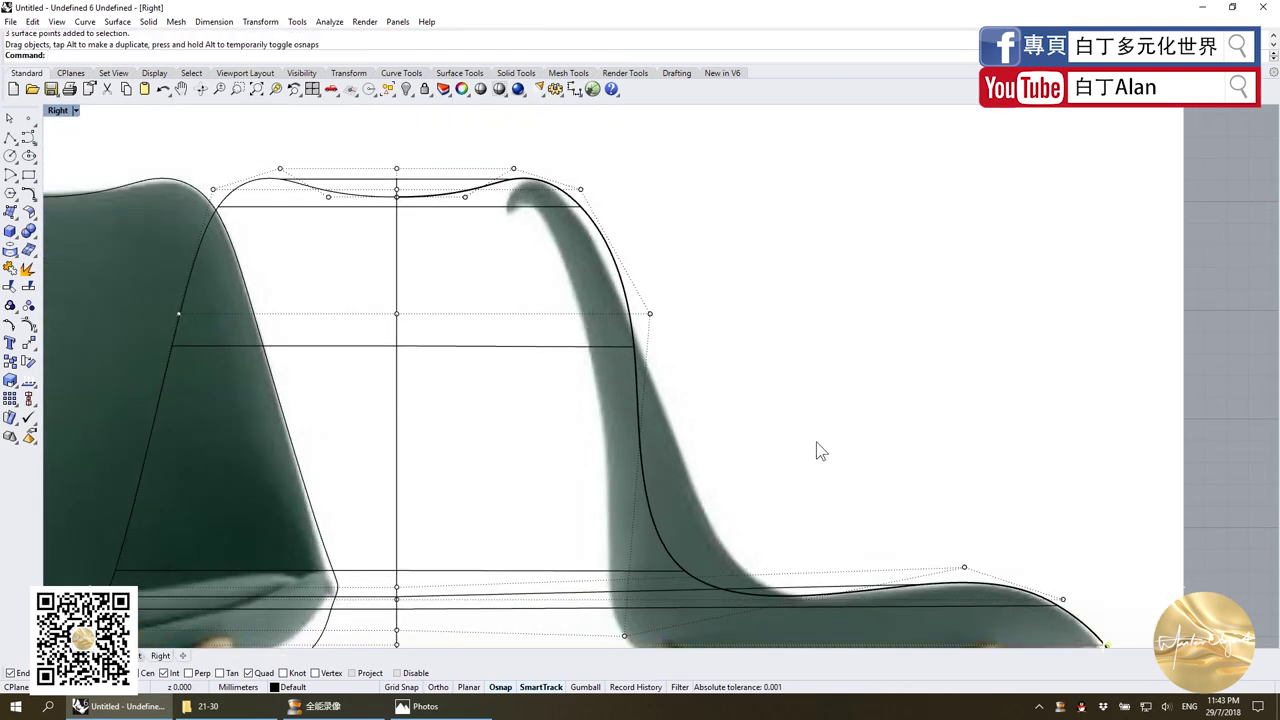
{"action": "scroll", "coordinate": [797, 470], "scroll_direction": "down", "scroll_amount": 2}
{"action": "scroll", "coordinate": [797, 468], "scroll_direction": "up", "scroll_amount": 2}
{"action": "scroll", "coordinate": [749, 434], "scroll_direction": "up", "scroll_amount": 1}
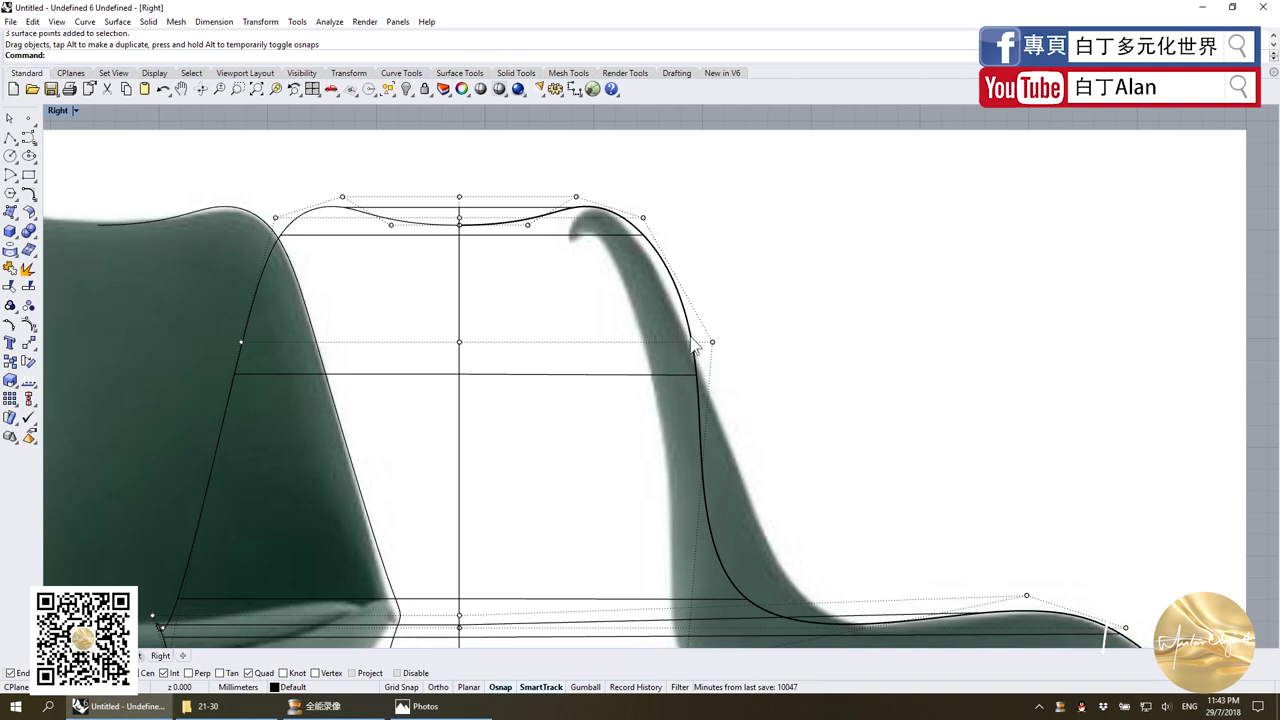
{"action": "left_click_drag", "start_coordinate": [712, 342], "coordinate": [729, 348]}
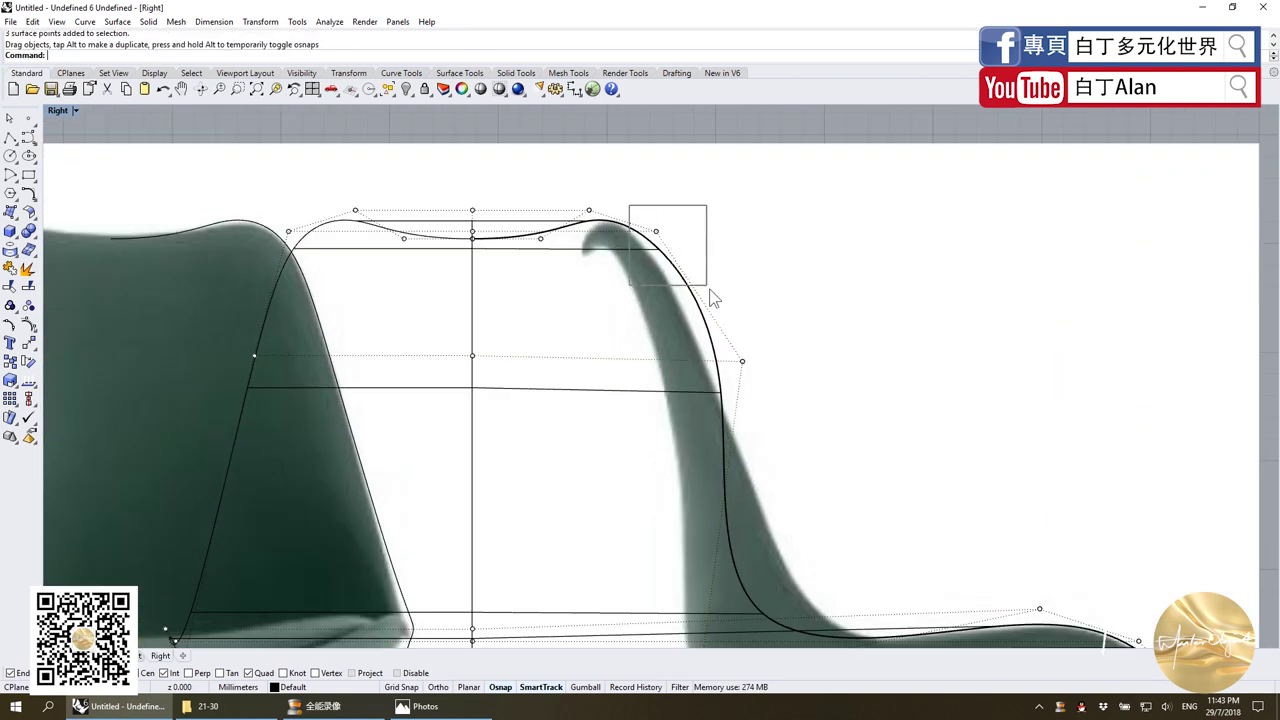
{"action": "left_click_drag", "start_coordinate": [655, 236], "coordinate": [648, 238]}
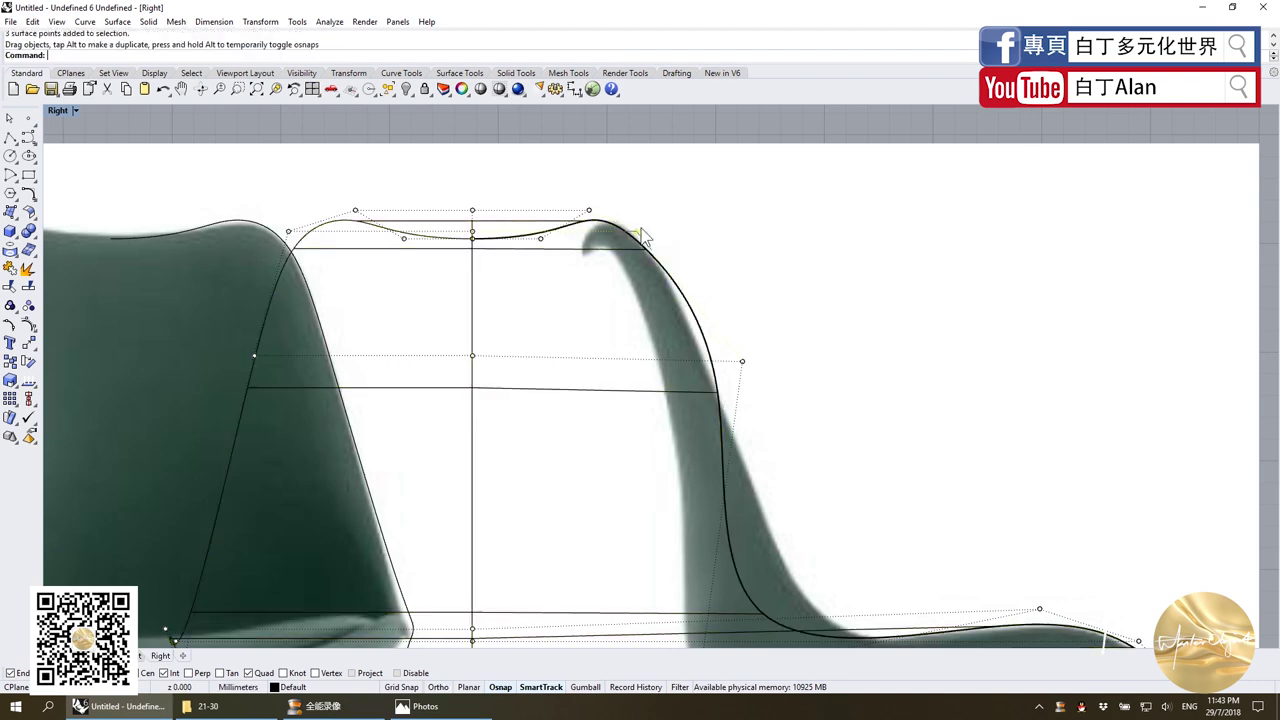
{"action": "scroll", "coordinate": [707, 527], "scroll_direction": "down", "scroll_amount": 2}
{"action": "scroll", "coordinate": [707, 527], "scroll_direction": "up", "scroll_amount": 2}
{"action": "mouse_move", "coordinate": [614, 383]}
{"action": "left_mouse_down"}
{"action": "mouse_move", "coordinate": [737, 463]}
{"action": "mouse_move", "coordinate": [713, 437]}
{"action": "mouse_move", "coordinate": [695, 443]}
{"action": "left_mouse_up"}
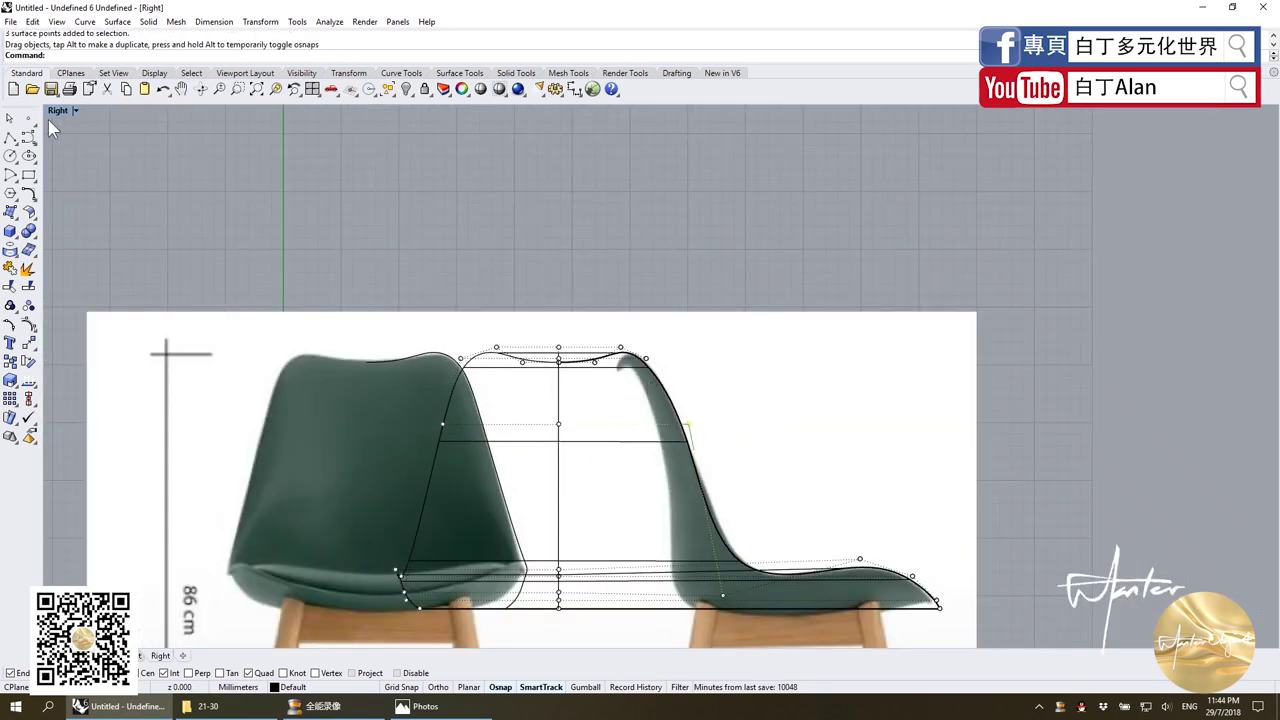
Inspect the reshaped shell by orbiting a maximized Perspective view, then restore four views.
{"action": "double_click", "coordinate": [54, 112]}
{"action": "left_click", "coordinate": [683, 133]}
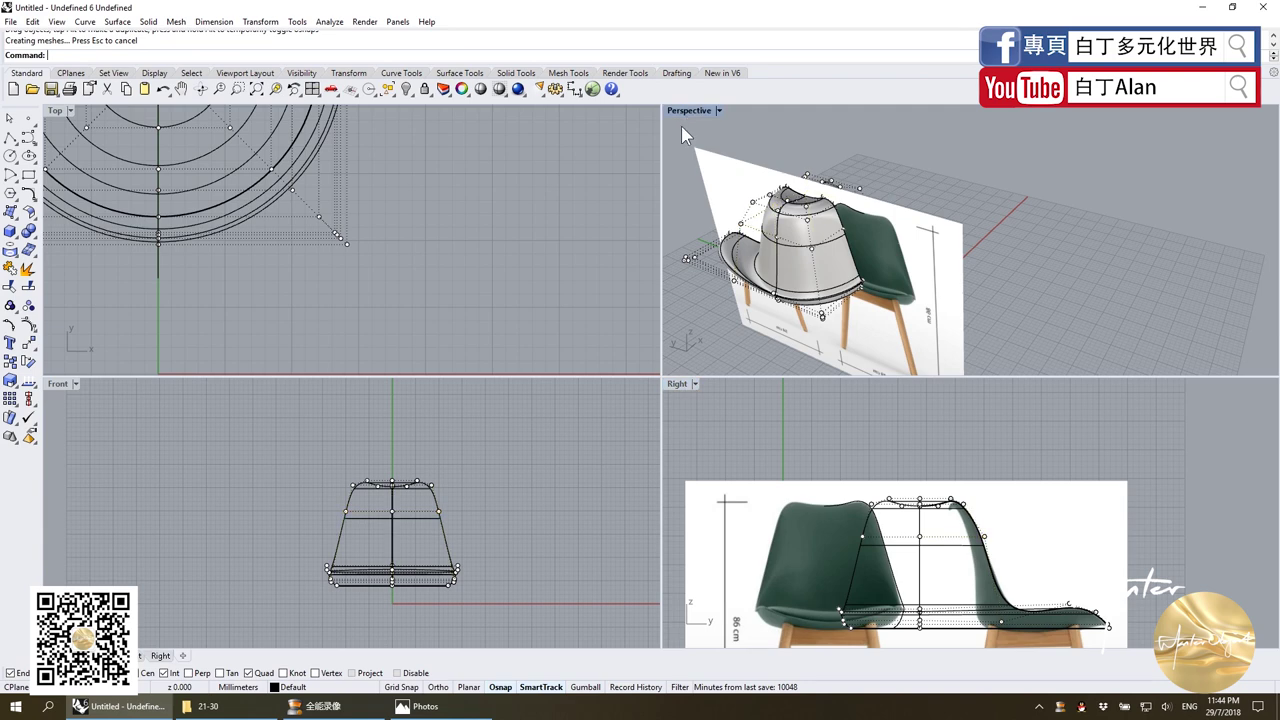
{"action": "double_click", "coordinate": [688, 110]}
{"action": "mouse_move", "coordinate": [831, 197]}
{"action": "right_mouse_down"}
{"action": "mouse_move", "coordinate": [894, 208]}
{"action": "mouse_move", "coordinate": [673, 242]}
{"action": "right_mouse_up"}
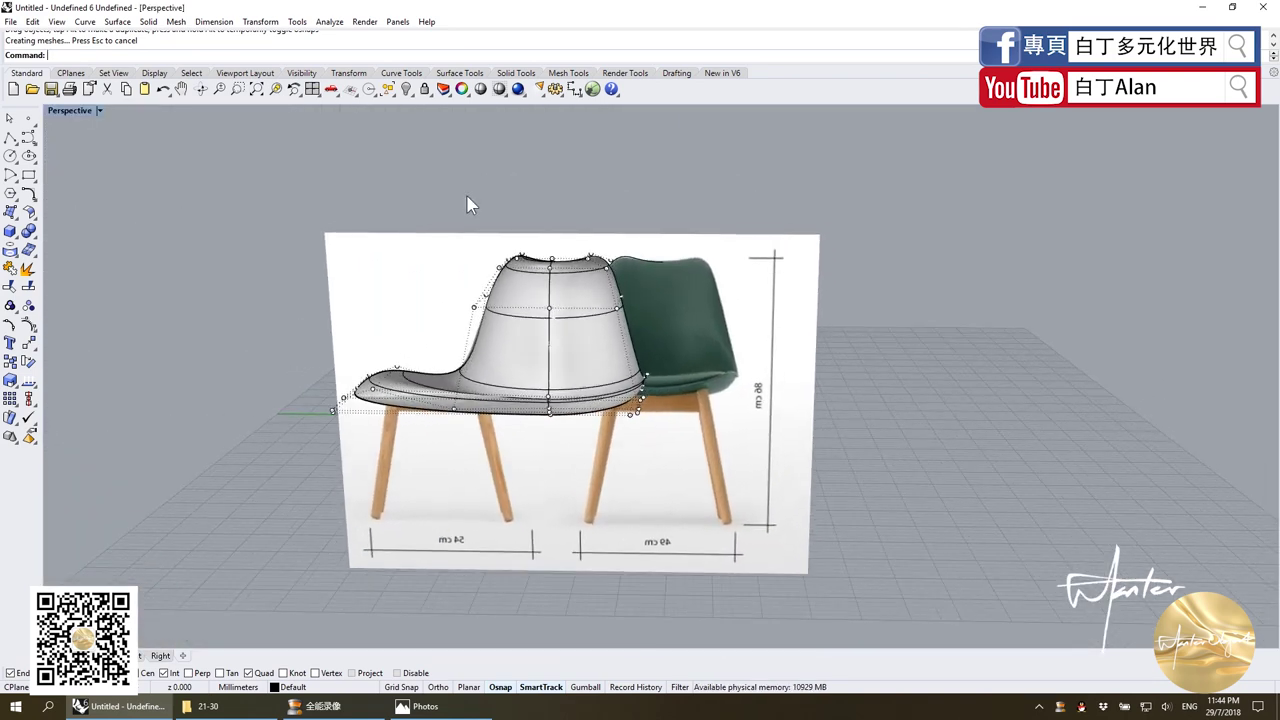
{"action": "mouse_move", "coordinate": [544, 261]}
{"action": "right_mouse_down"}
{"action": "mouse_move", "coordinate": [697, 279]}
{"action": "mouse_move", "coordinate": [475, 226]}
{"action": "right_mouse_up"}
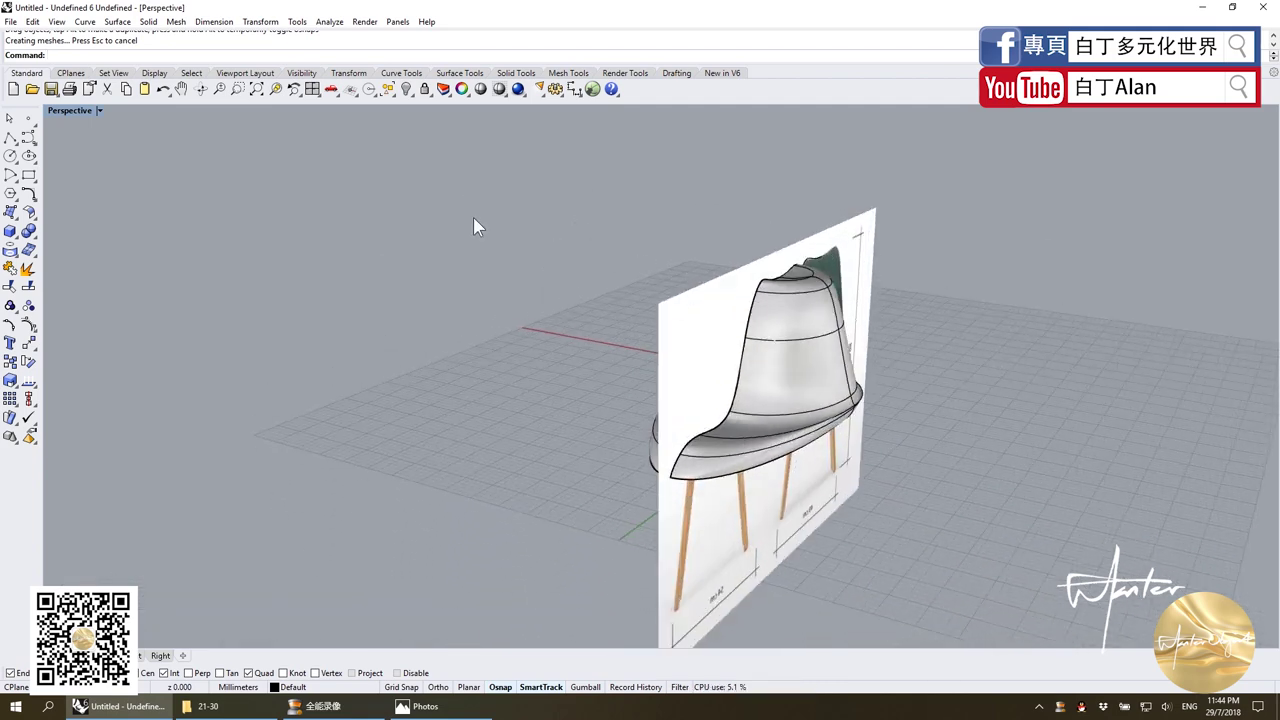
{"action": "double_click", "coordinate": [69, 112]}
Clear the selection and begin drawing a new curve.
{"action": "scroll", "coordinate": [330, 240], "scroll_direction": "down", "scroll_amount": 5}
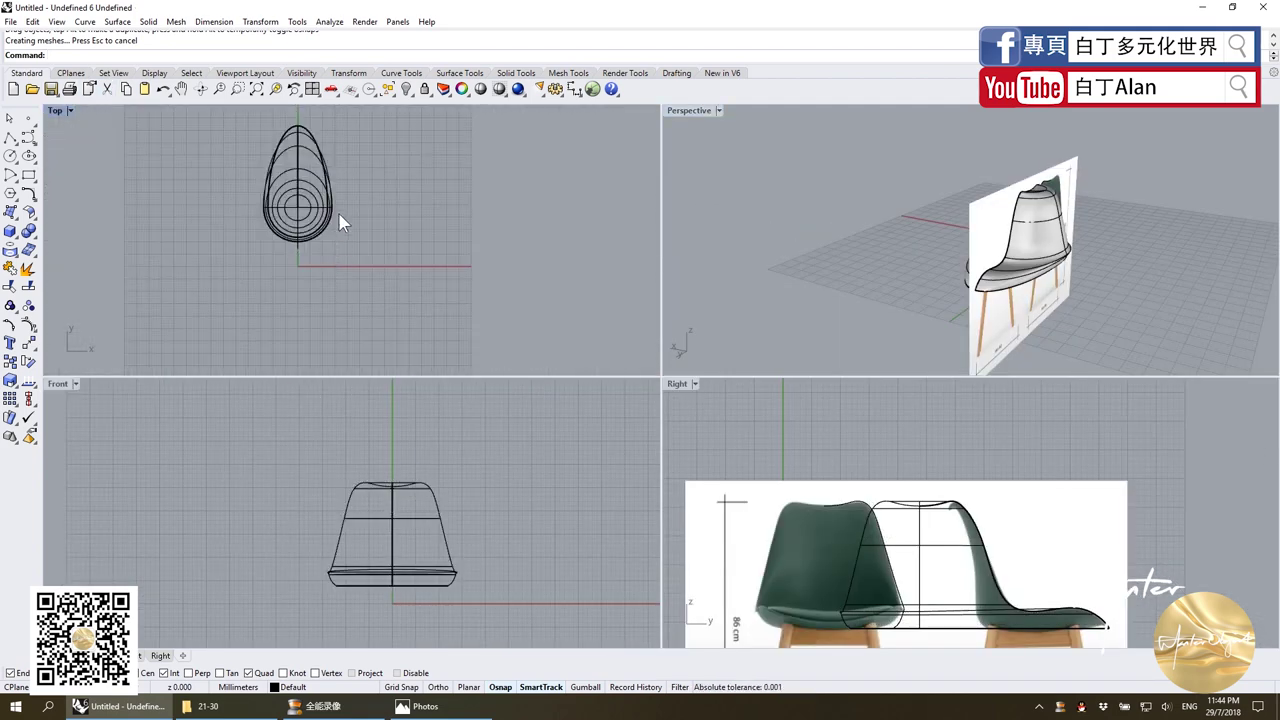
{"action": "scroll", "coordinate": [936, 524], "scroll_direction": "down", "scroll_amount": 3}
{"action": "scroll", "coordinate": [335, 522], "scroll_direction": "up", "scroll_amount": 3}
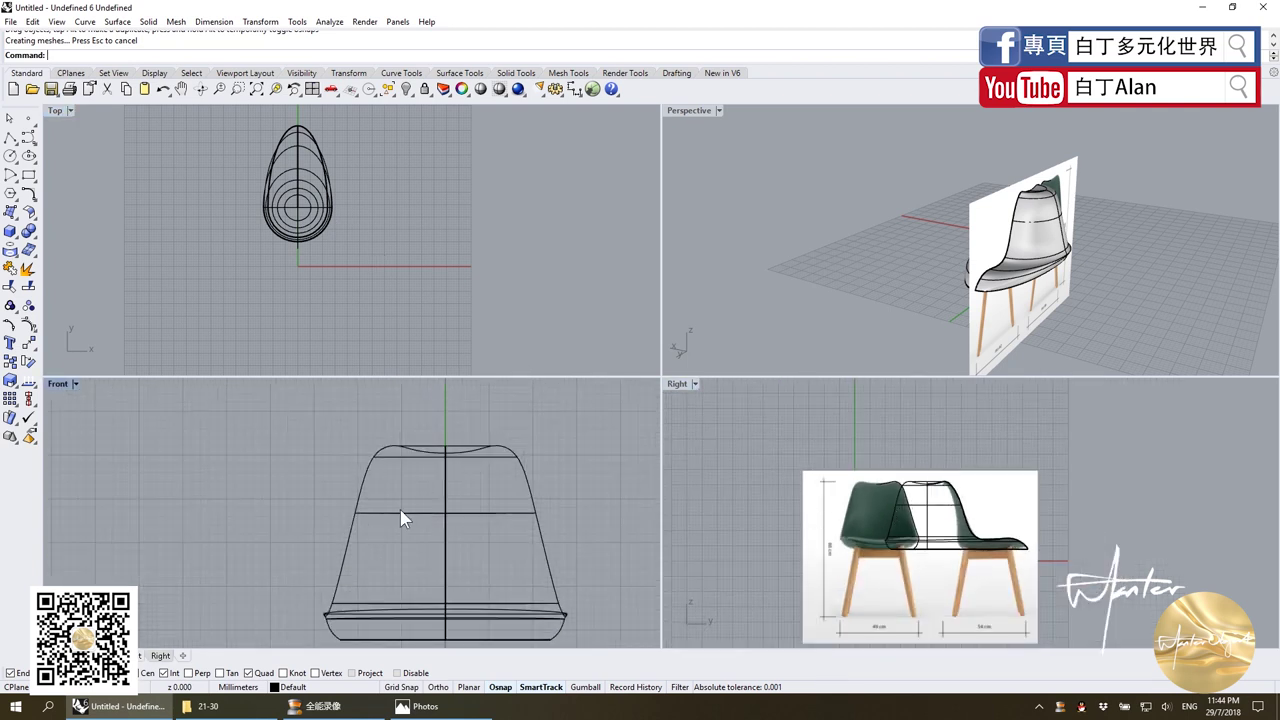
{"action": "left_click", "coordinate": [500, 486]}
{"action": "key", "text": "Escape"}
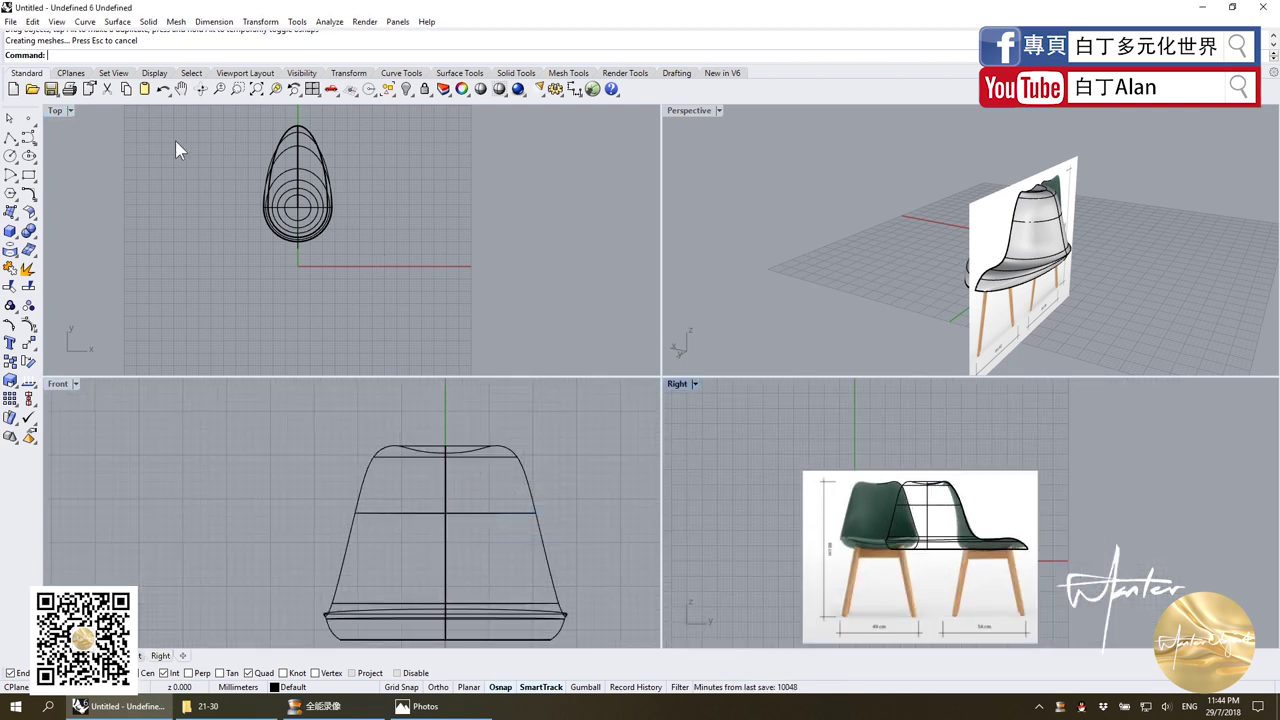
{"action": "left_click", "coordinate": [11, 138]}
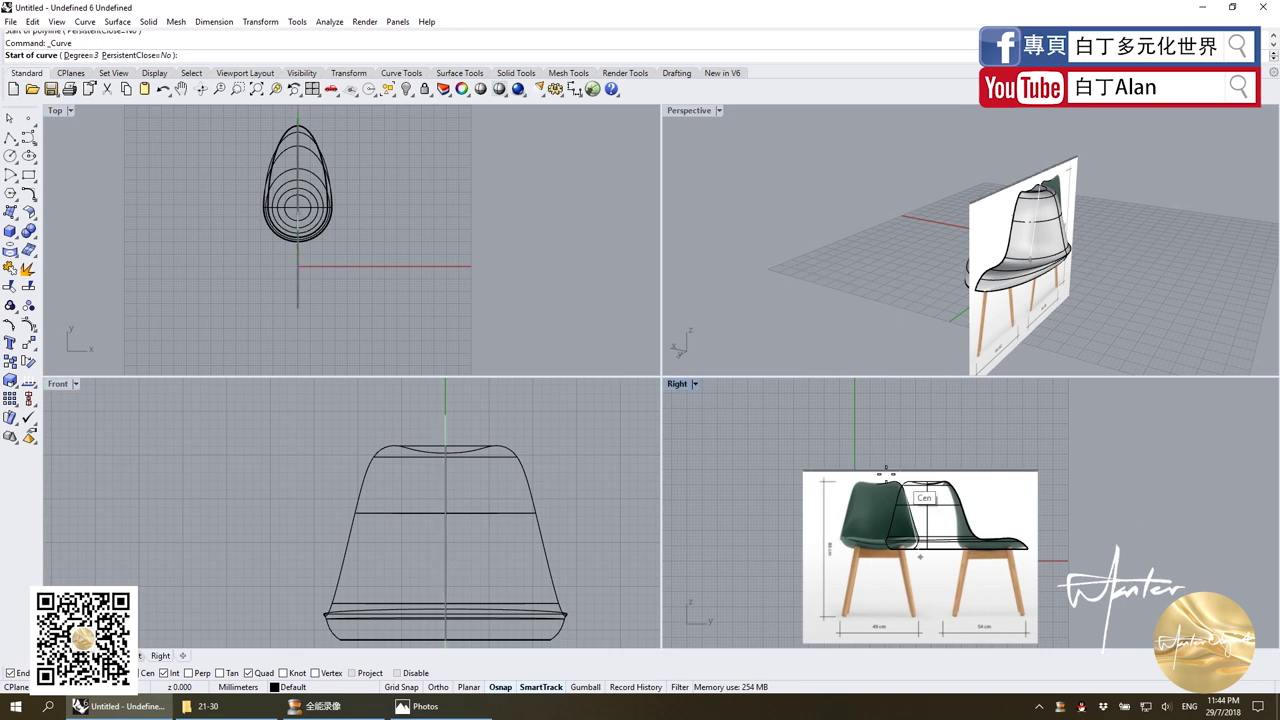
Maximize and zoom the side view, cancelling the pending curve.
{"action": "double_click", "coordinate": [675, 385]}
{"action": "scroll", "coordinate": [677, 386], "scroll_direction": "up", "scroll_amount": 2}
{"action": "scroll", "coordinate": [597, 337], "scroll_direction": "up", "scroll_amount": 2}
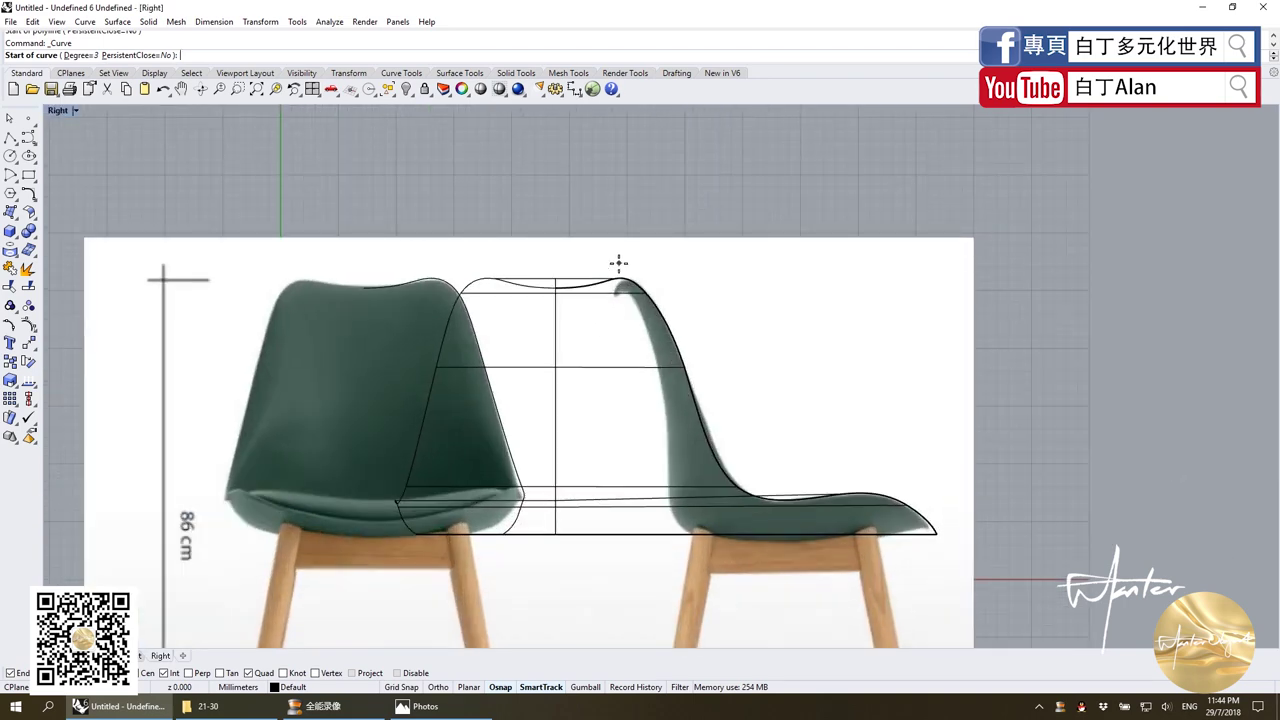
{"action": "scroll", "coordinate": [612, 270], "scroll_direction": "up", "scroll_amount": 2}
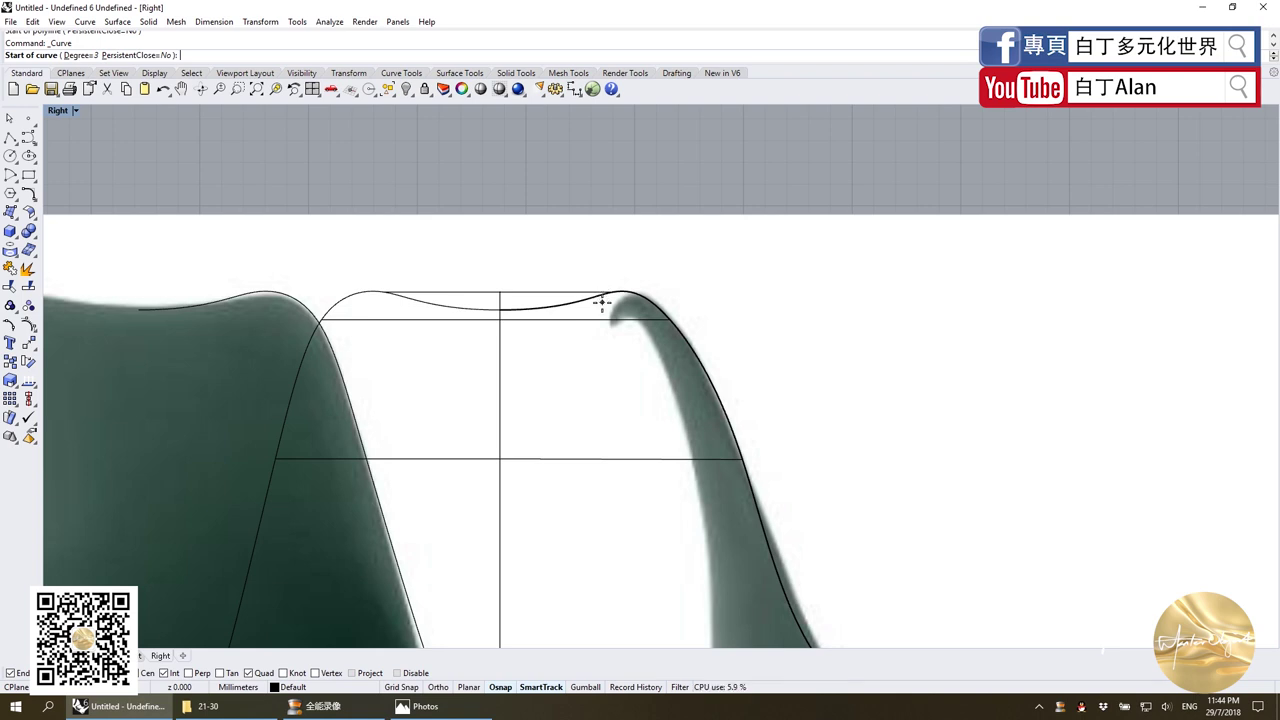
{"action": "key", "text": "Escape"}
Pull the seat shell's middle top control points down into a V.
{"action": "left_click", "coordinate": [549, 320]}
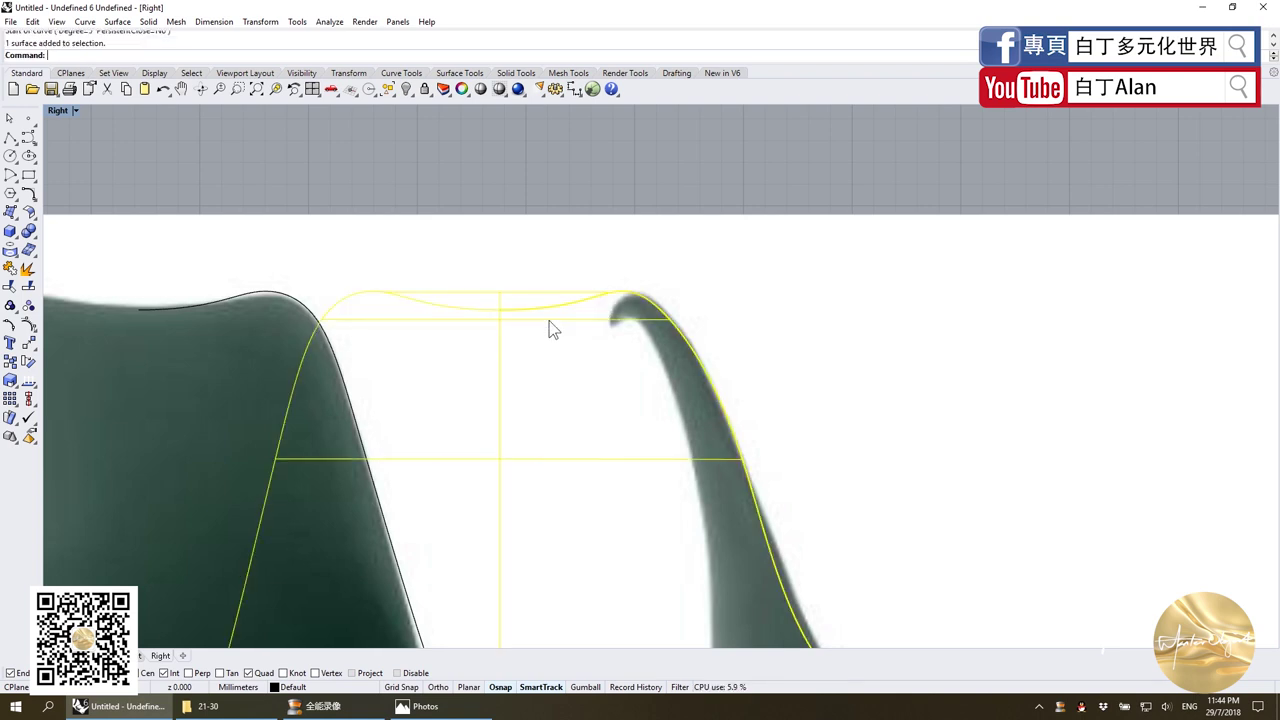
{"action": "key", "text": "F10"}
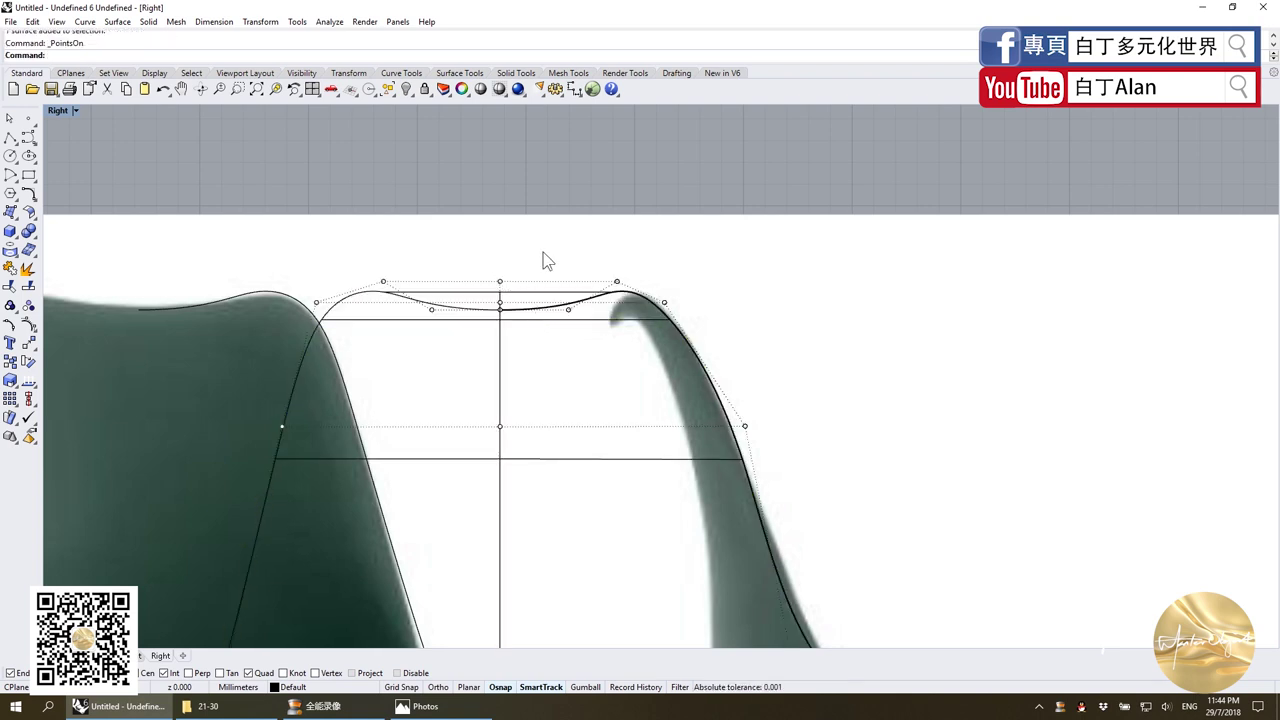
{"action": "left_click_drag", "start_coordinate": [546, 260], "coordinate": [589, 348]}
{"action": "mouse_move", "coordinate": [494, 257]}
{"action": "left_mouse_down"}
{"action": "mouse_move", "coordinate": [503, 335]}
{"action": "mouse_move", "coordinate": [563, 521]}
{"action": "left_mouse_up"}
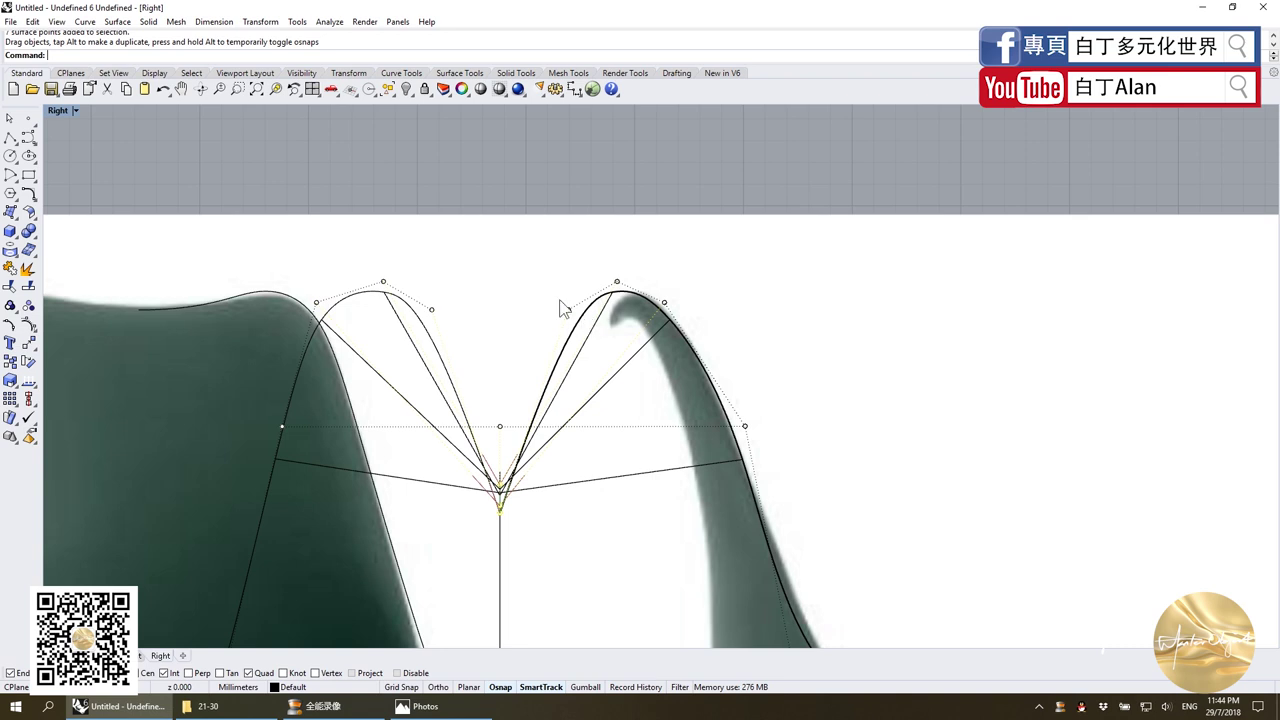
{"action": "left_click_drag", "start_coordinate": [546, 279], "coordinate": [612, 394]}
{"action": "left_click_drag", "start_coordinate": [600, 303], "coordinate": [604, 318]}
{"action": "scroll", "coordinate": [604, 318], "scroll_direction": "down", "scroll_amount": 3}
{"action": "scroll", "coordinate": [604, 318], "scroll_direction": "up", "scroll_amount": 4}
Start a control-point curve around the backrest's curled top and down its rear edge.
{"action": "left_click", "coordinate": [28, 137]}
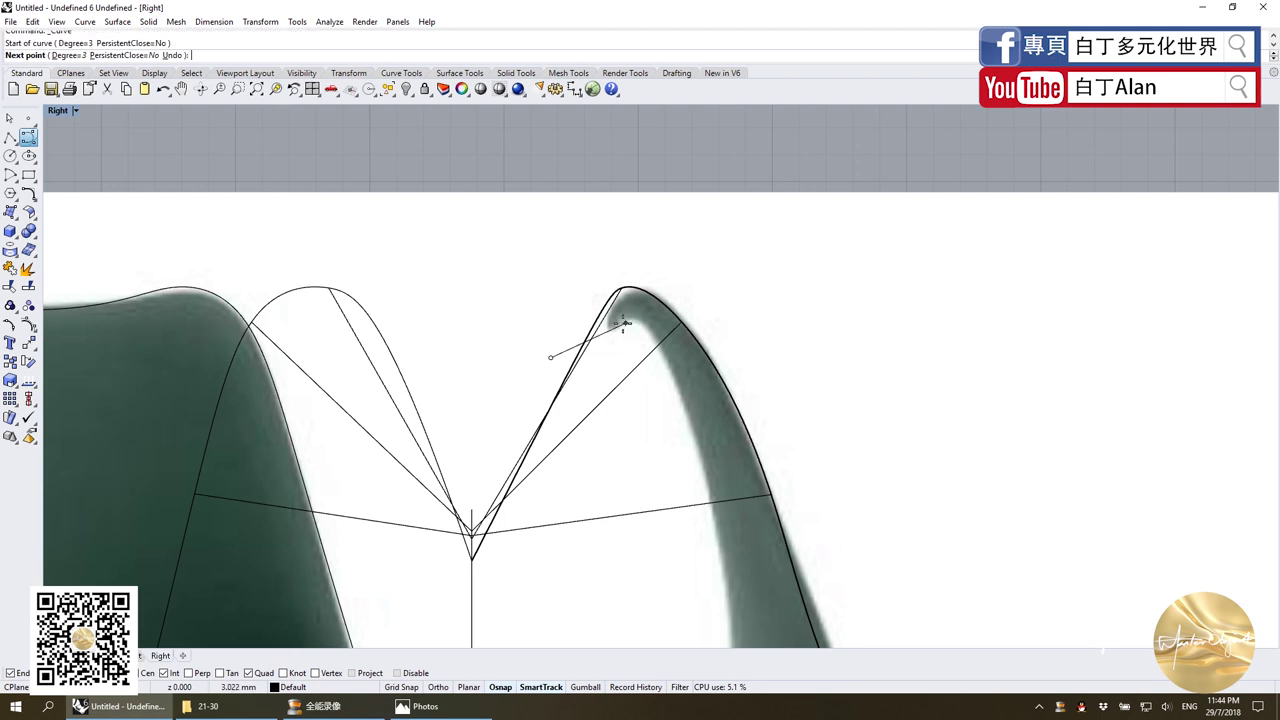
{"action": "key", "text": "Escape"}
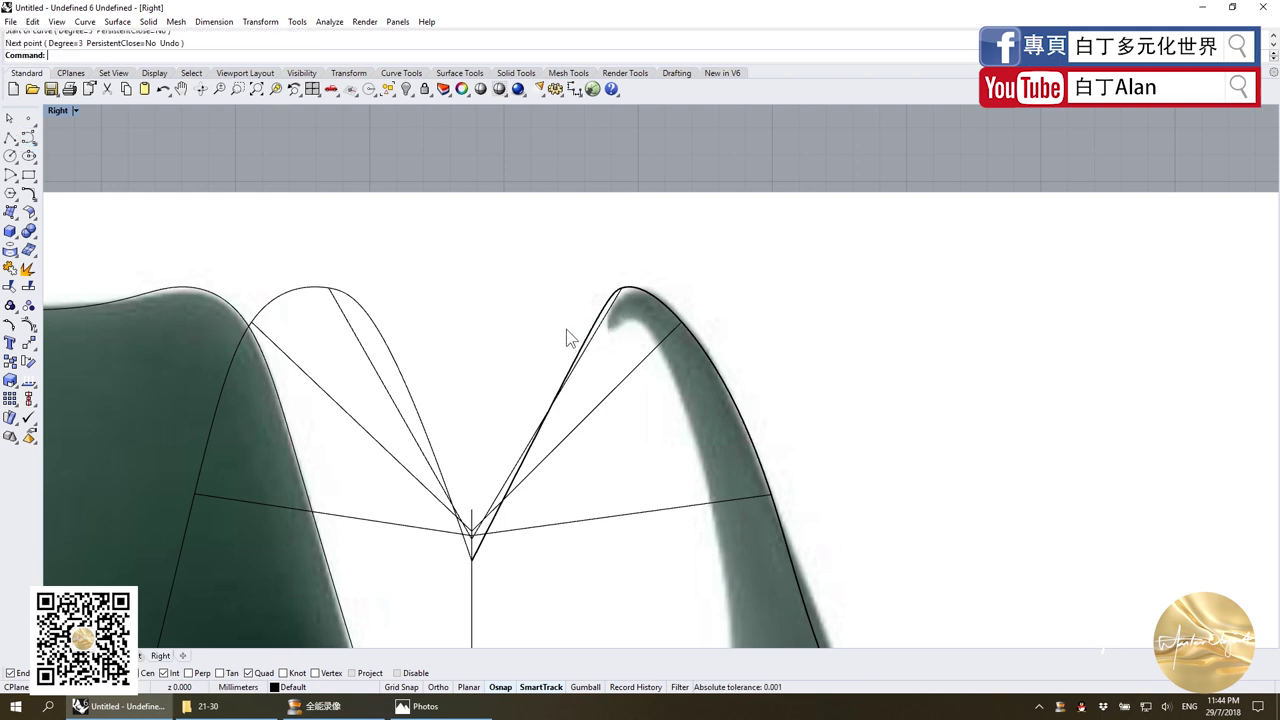
{"action": "left_click", "coordinate": [28, 137]}
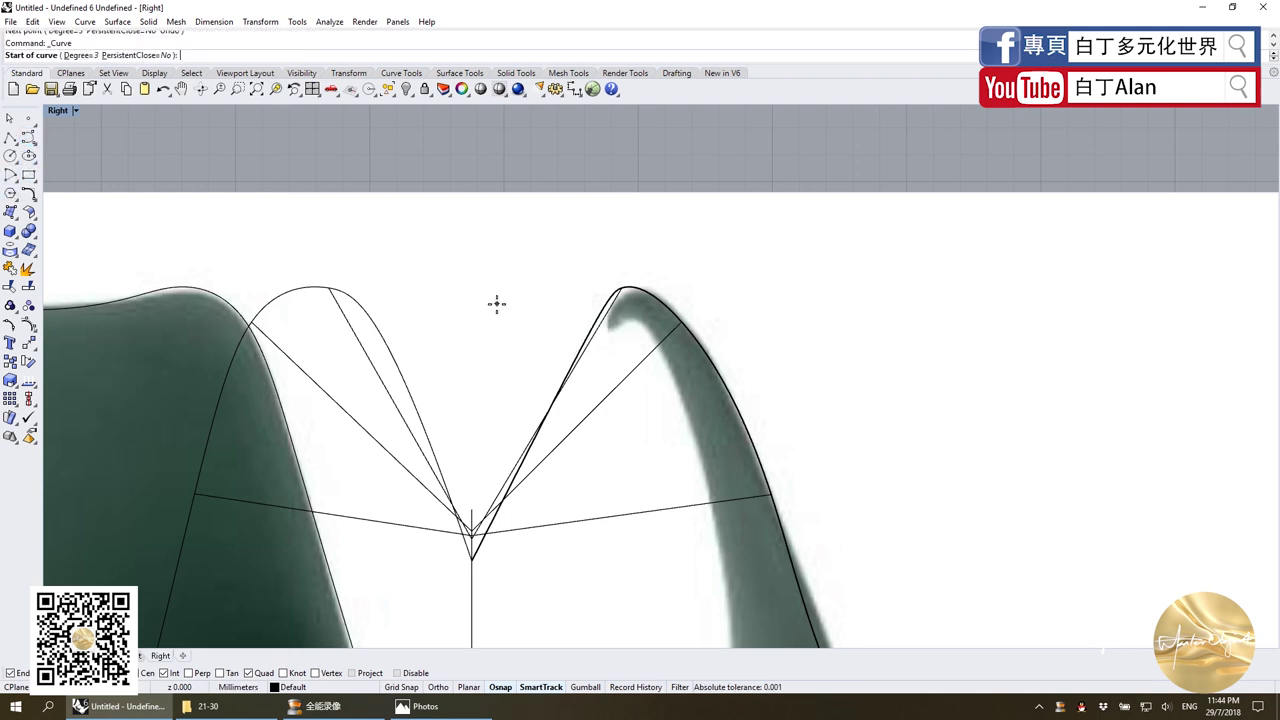
{"action": "left_click", "coordinate": [577, 321]}
{"action": "left_click", "coordinate": [577, 339]}
{"action": "left_click", "coordinate": [612, 347]}
{"action": "left_click", "coordinate": [623, 325]}
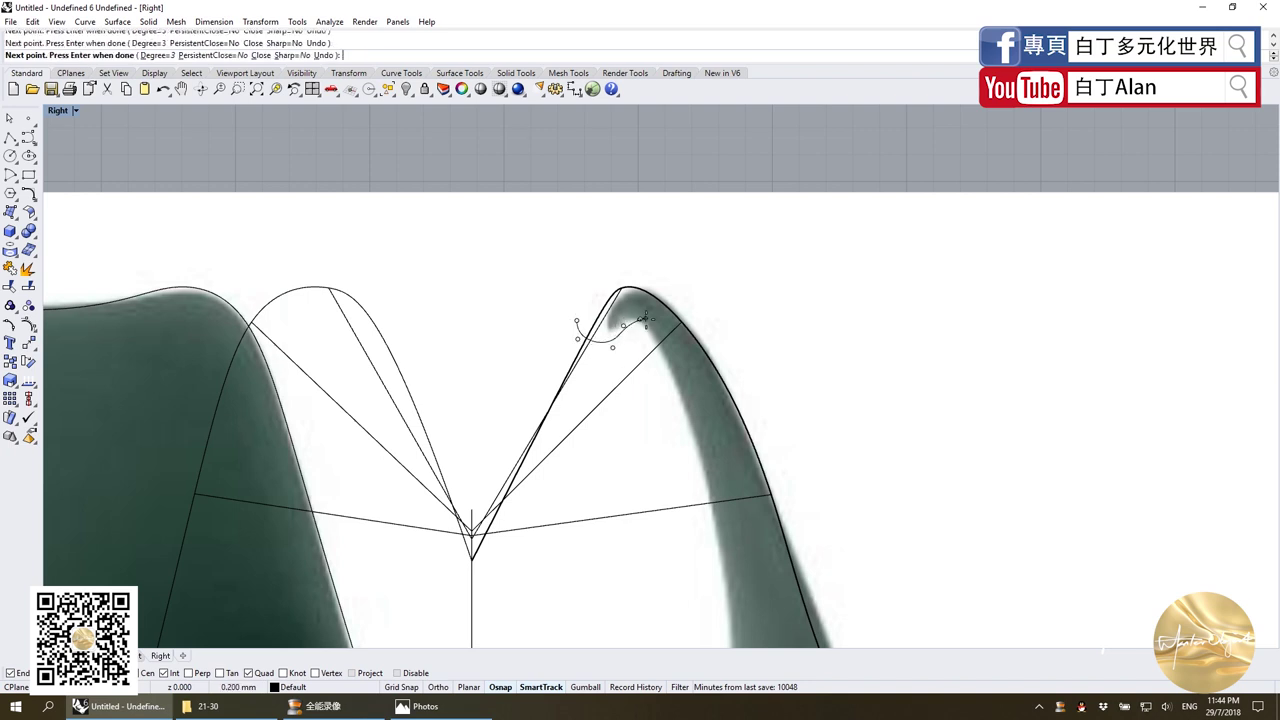
{"action": "left_click", "coordinate": [673, 372]}
{"action": "scroll", "coordinate": [673, 372], "scroll_direction": "down", "scroll_amount": 3}
{"action": "scroll", "coordinate": [720, 500], "scroll_direction": "up", "scroll_amount": 3}
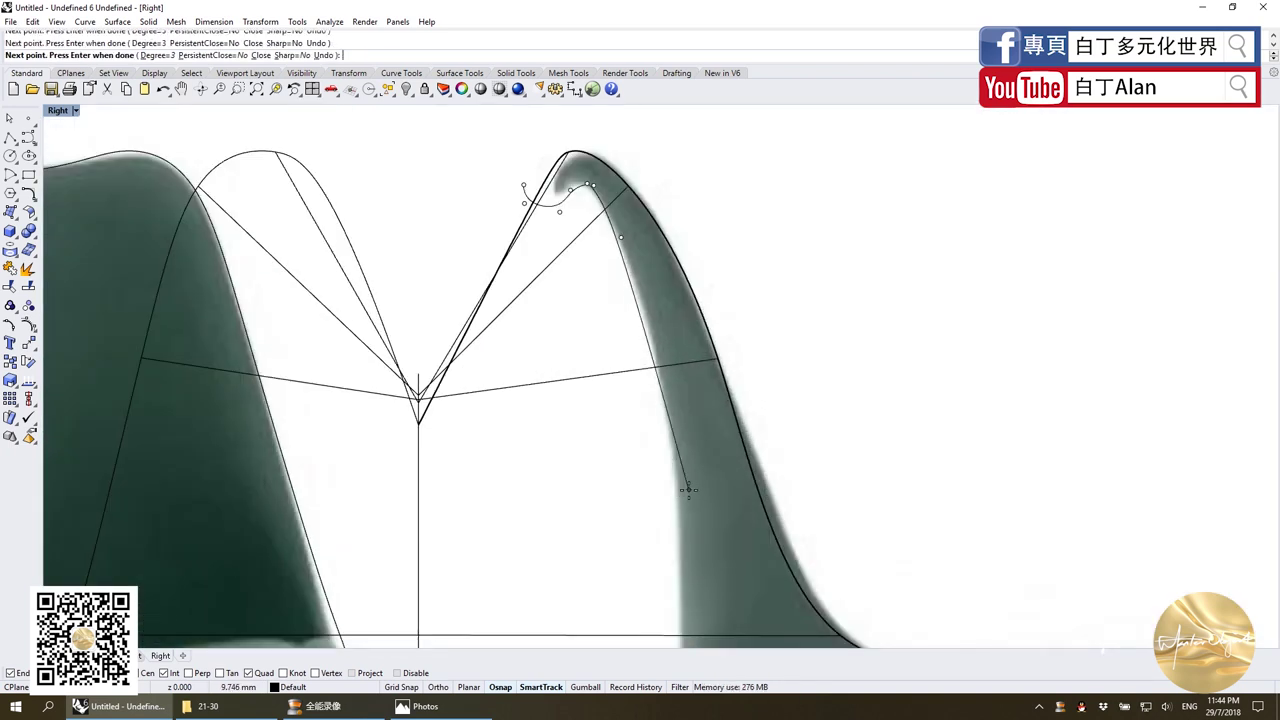
Continue the curve down the back, along the seat underside and past the seat tip.
{"action": "left_click", "coordinate": [681, 376]}
{"action": "left_click", "coordinate": [675, 595]}
{"action": "scroll", "coordinate": [675, 595], "scroll_direction": "down", "scroll_amount": 3}
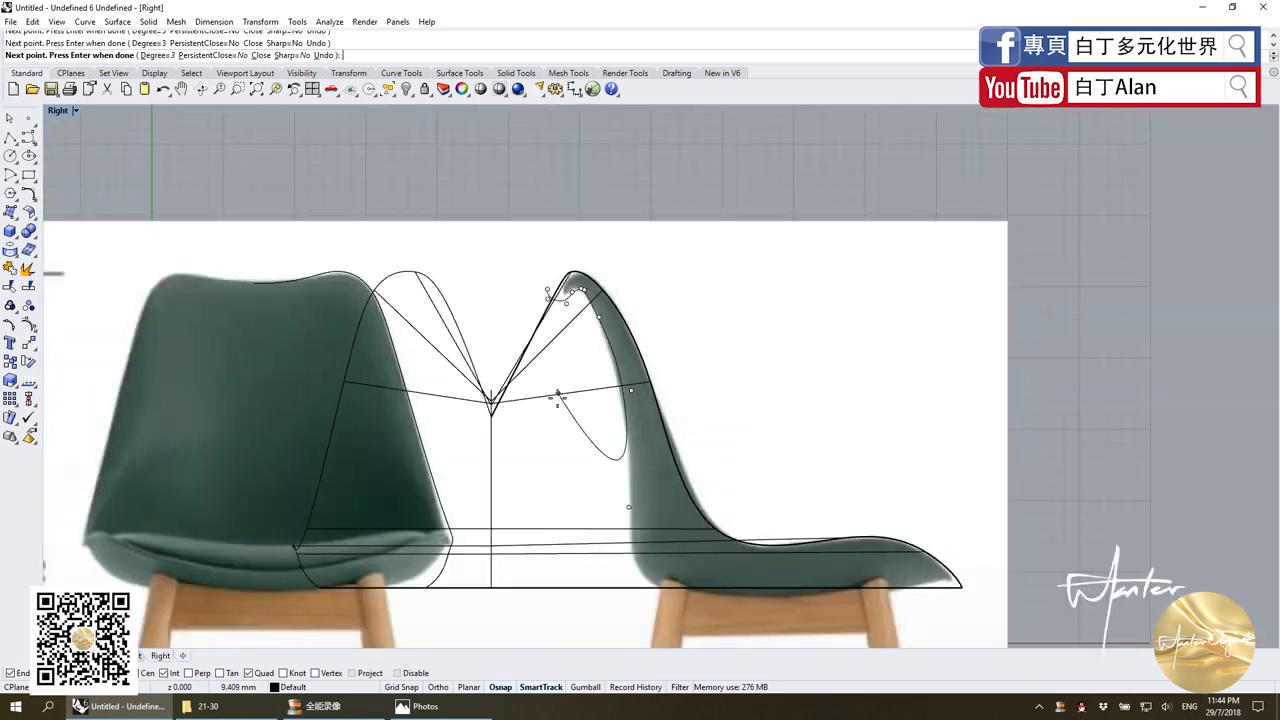
{"action": "scroll", "coordinate": [620, 560], "scroll_direction": "up", "scroll_amount": 3}
{"action": "left_click", "coordinate": [625, 567]}
{"action": "scroll", "coordinate": [625, 567], "scroll_direction": "down", "scroll_amount": 2}
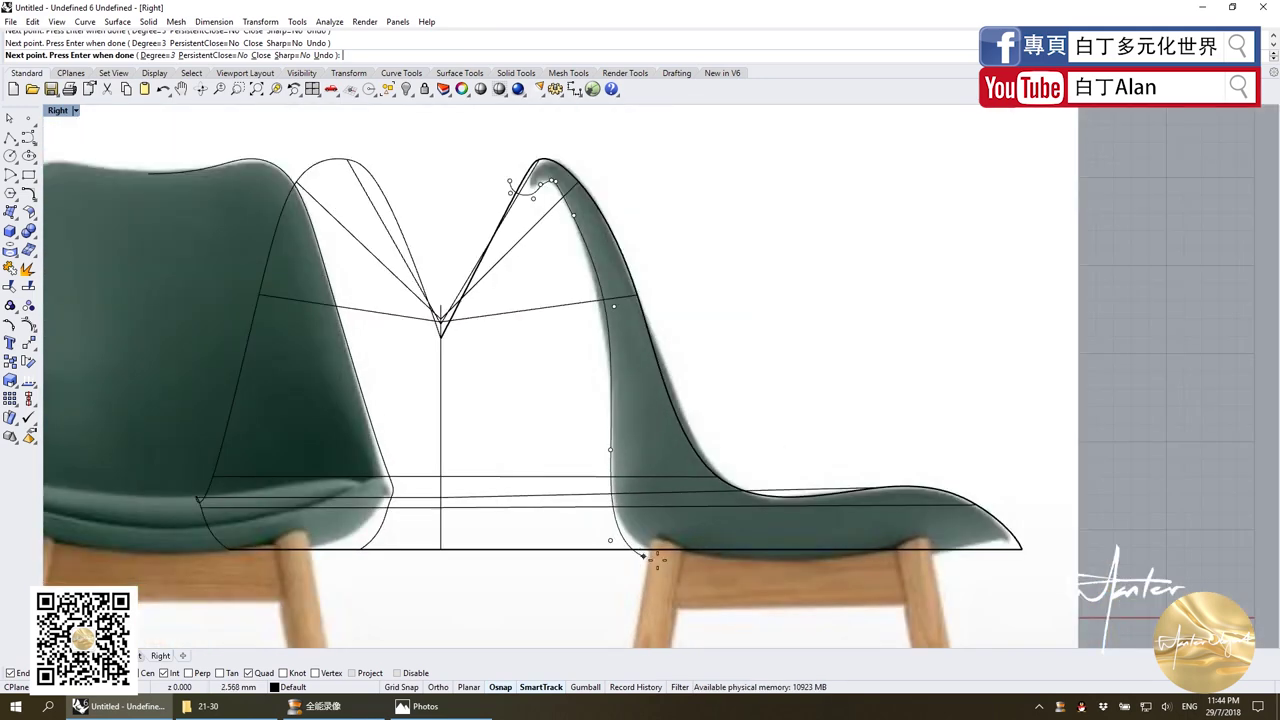
{"action": "left_click", "coordinate": [679, 562]}
{"action": "left_click", "coordinate": [860, 572]}
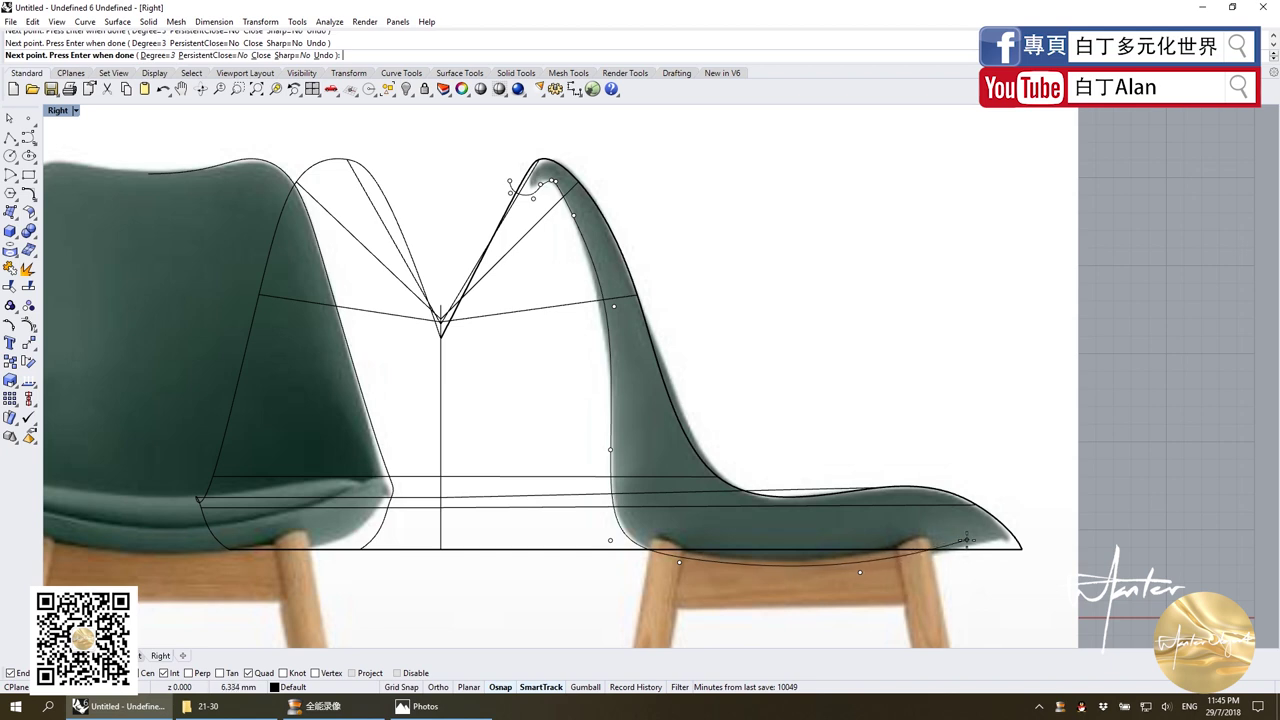
{"action": "left_click", "coordinate": [974, 541]}
{"action": "left_click", "coordinate": [1038, 537]}
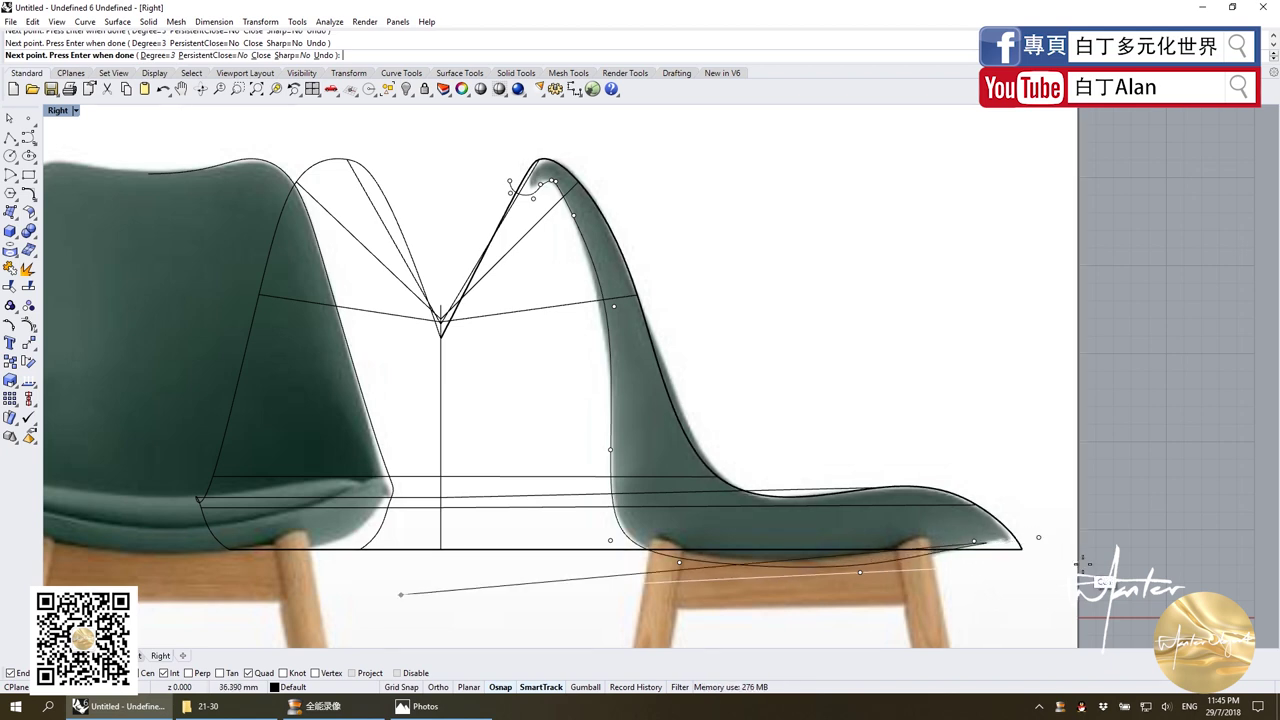
{"action": "left_click", "coordinate": [1120, 549]}
Finish the outline curve, then pull the shell's seat-bottom control points downward.
{"action": "key", "text": "Return"}
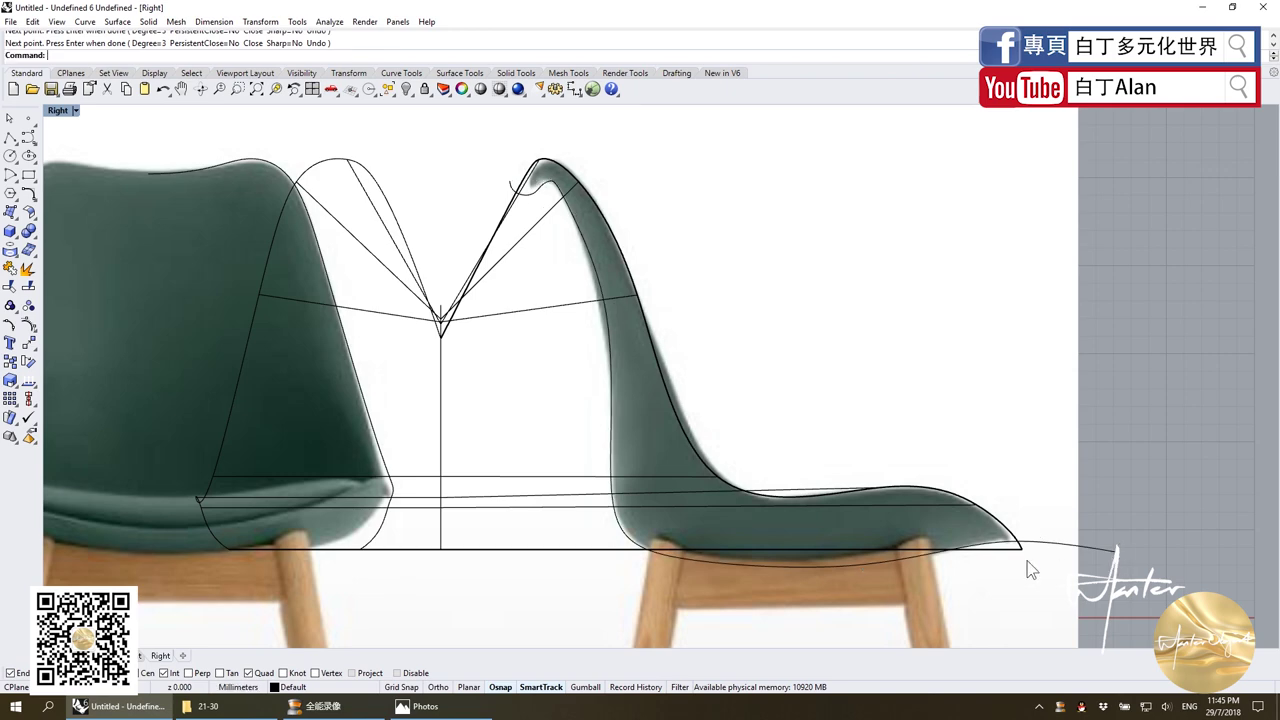
{"action": "left_click", "coordinate": [1017, 562]}
{"action": "key", "text": "F10"}
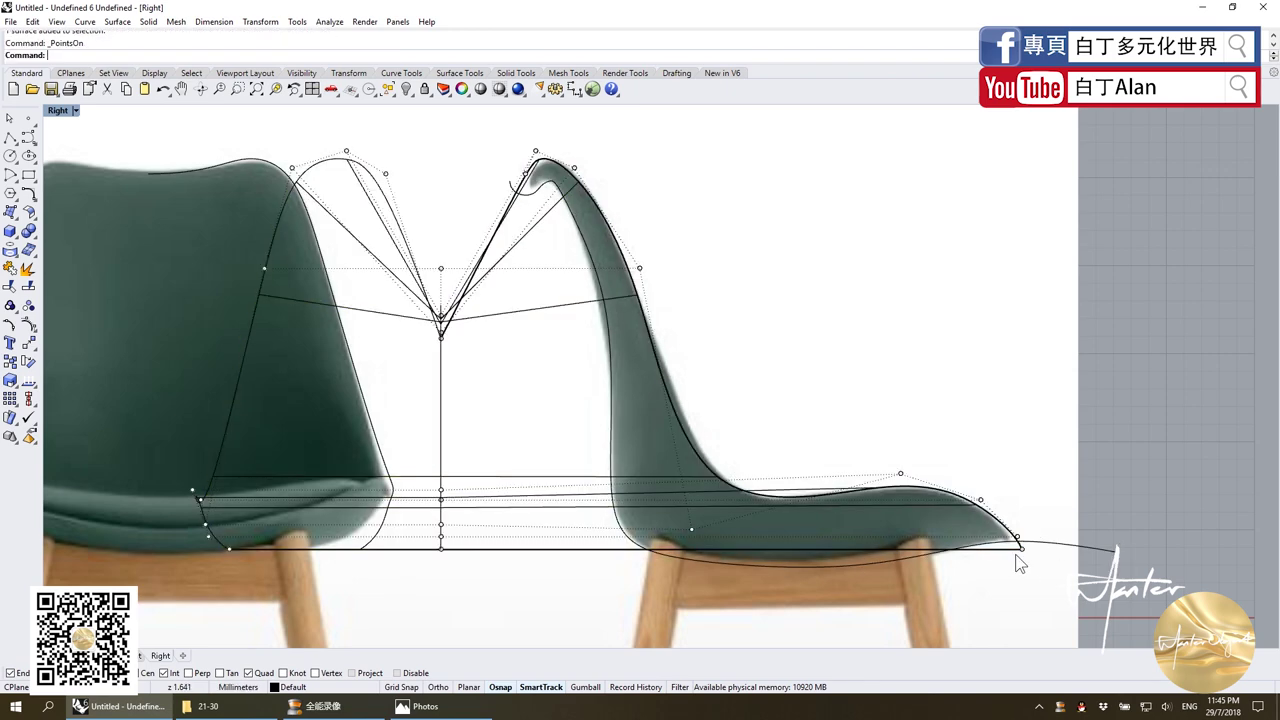
{"action": "scroll", "coordinate": [1017, 562], "scroll_direction": "down", "scroll_amount": 3}
{"action": "left_click_drag", "start_coordinate": [541, 564], "coordinate": [1055, 598]}
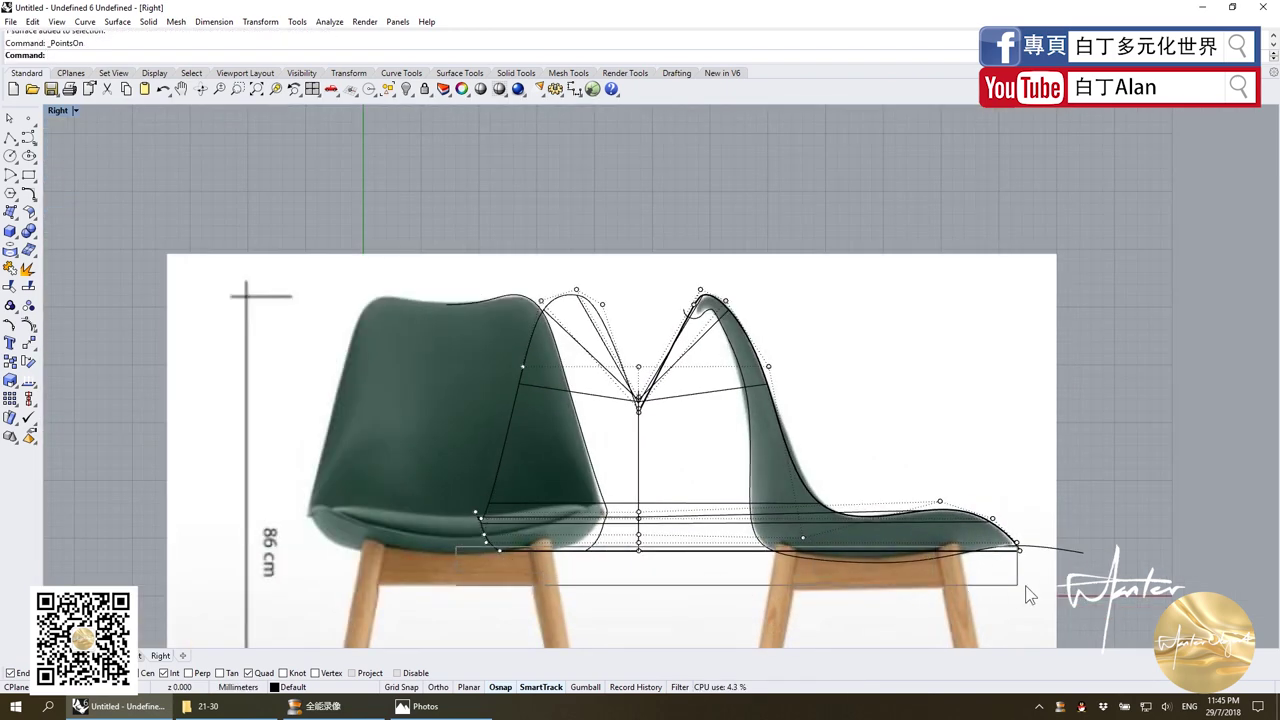
{"action": "scroll", "coordinate": [1015, 548], "scroll_direction": "up", "scroll_amount": 5}
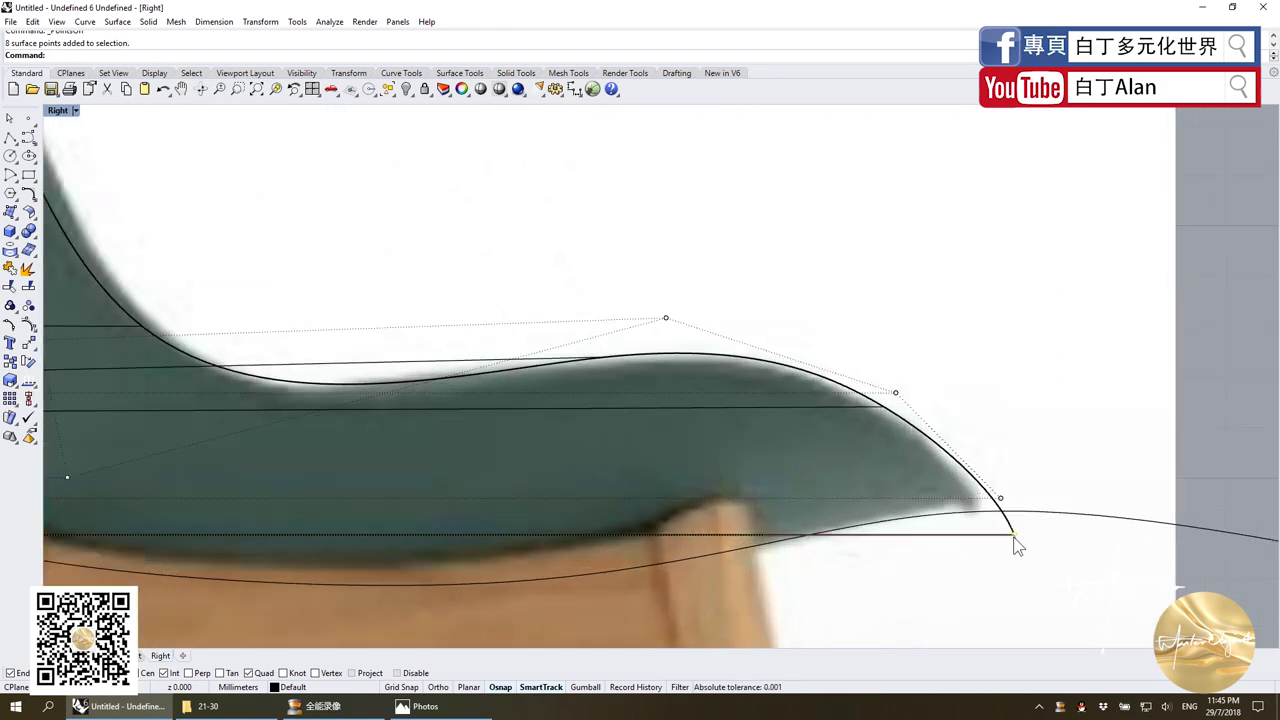
{"action": "left_click_drag", "start_coordinate": [1017, 545], "coordinate": [1020, 620]}
{"action": "scroll", "coordinate": [970, 545], "scroll_direction": "down", "scroll_amount": 2}
{"action": "scroll", "coordinate": [962, 550], "scroll_direction": "down", "scroll_amount": 2}
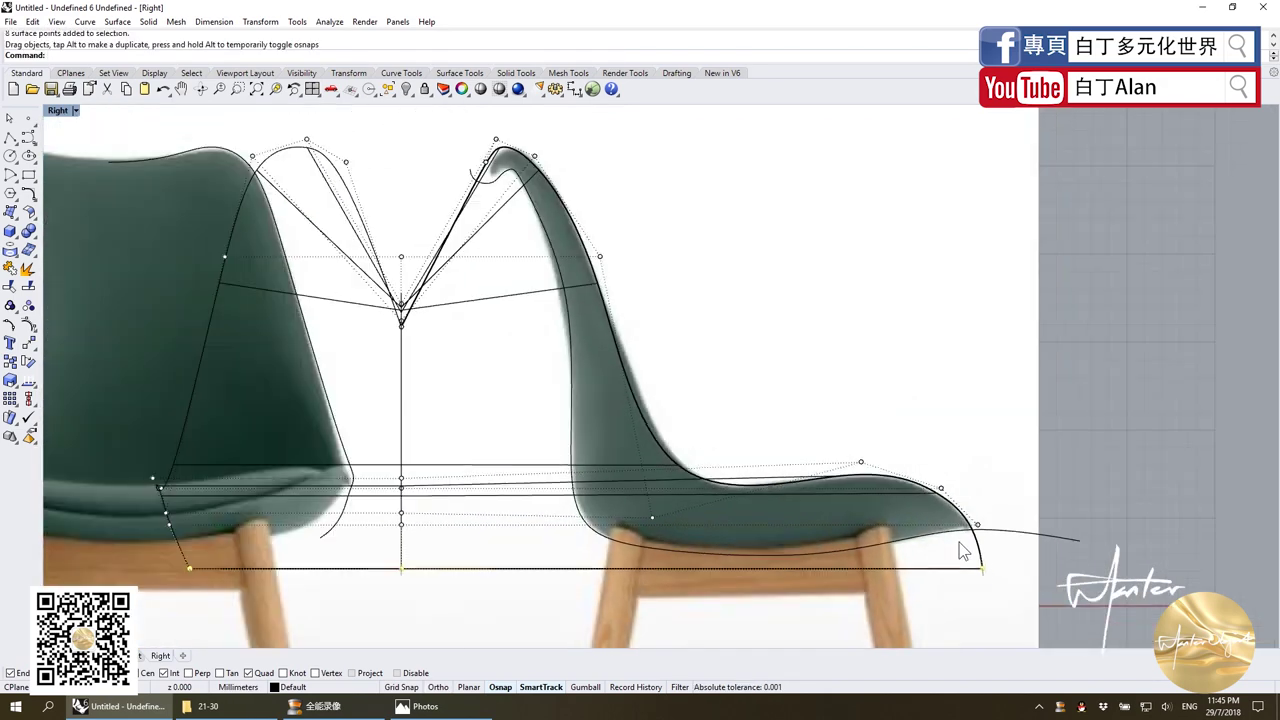
Undo the seat-bottom change and delete the traced outline curve.
{"action": "key", "text": "F11"}
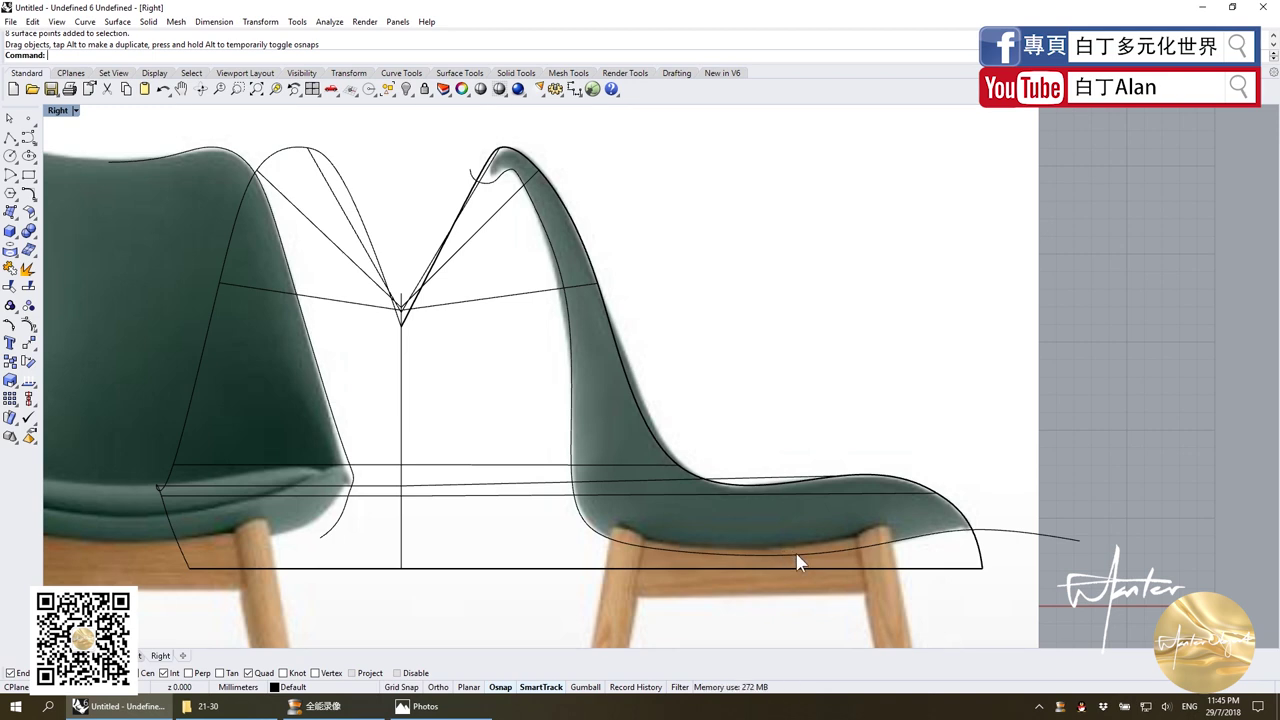
{"action": "key", "text": "ctrl+z"}
{"action": "key", "text": "F11"}
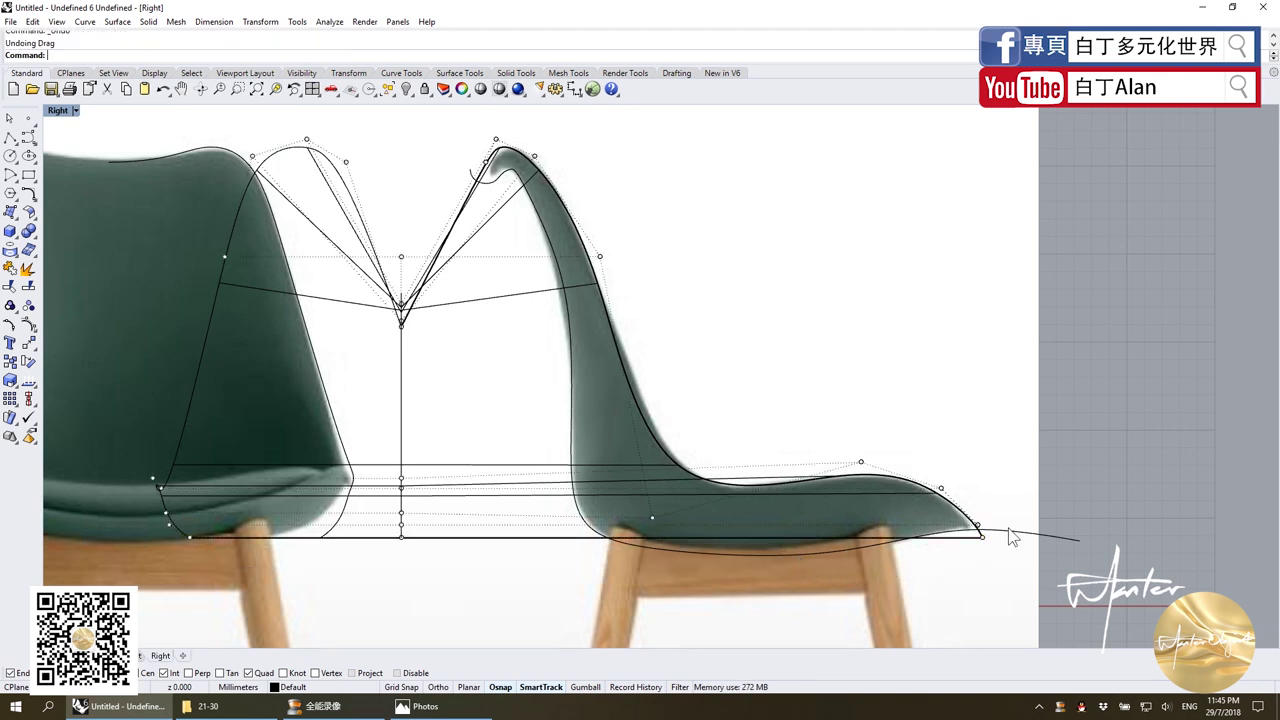
{"action": "left_click", "coordinate": [1013, 531]}
{"action": "key", "text": "Delete"}
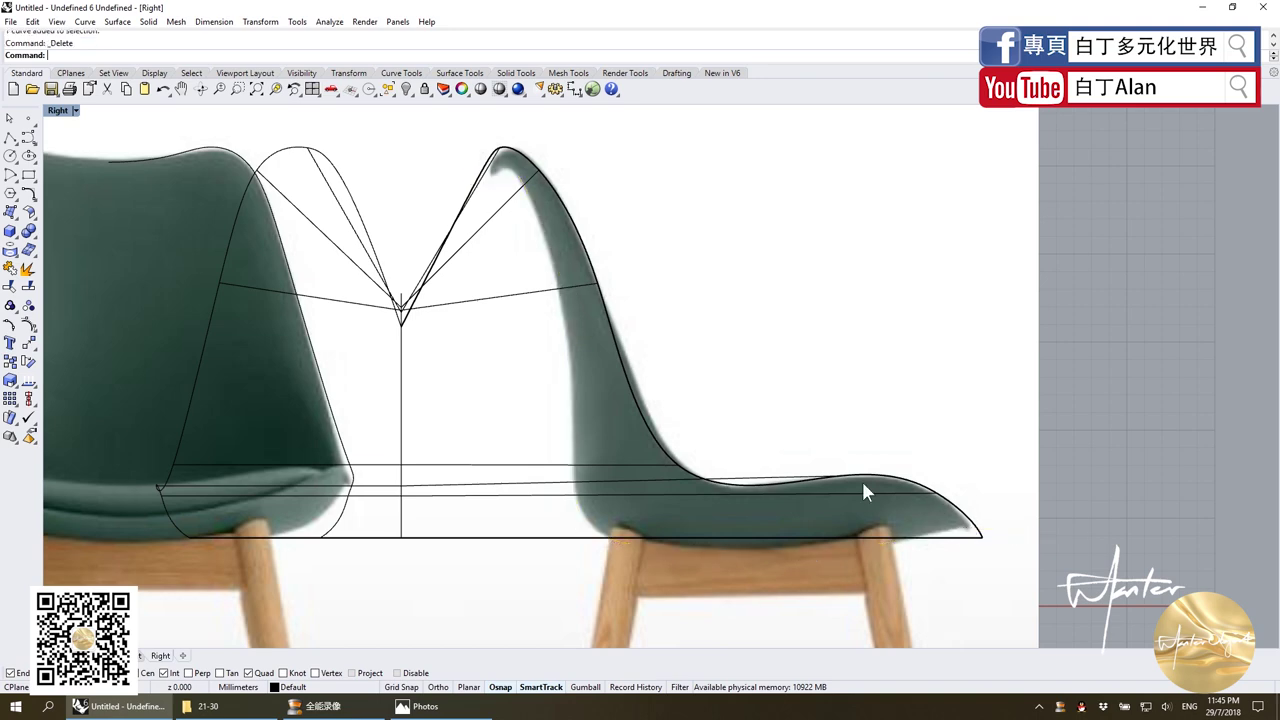
Return to the four-view layout and orbit the 3D view around the chair.
{"action": "double_click", "coordinate": [55, 110]}
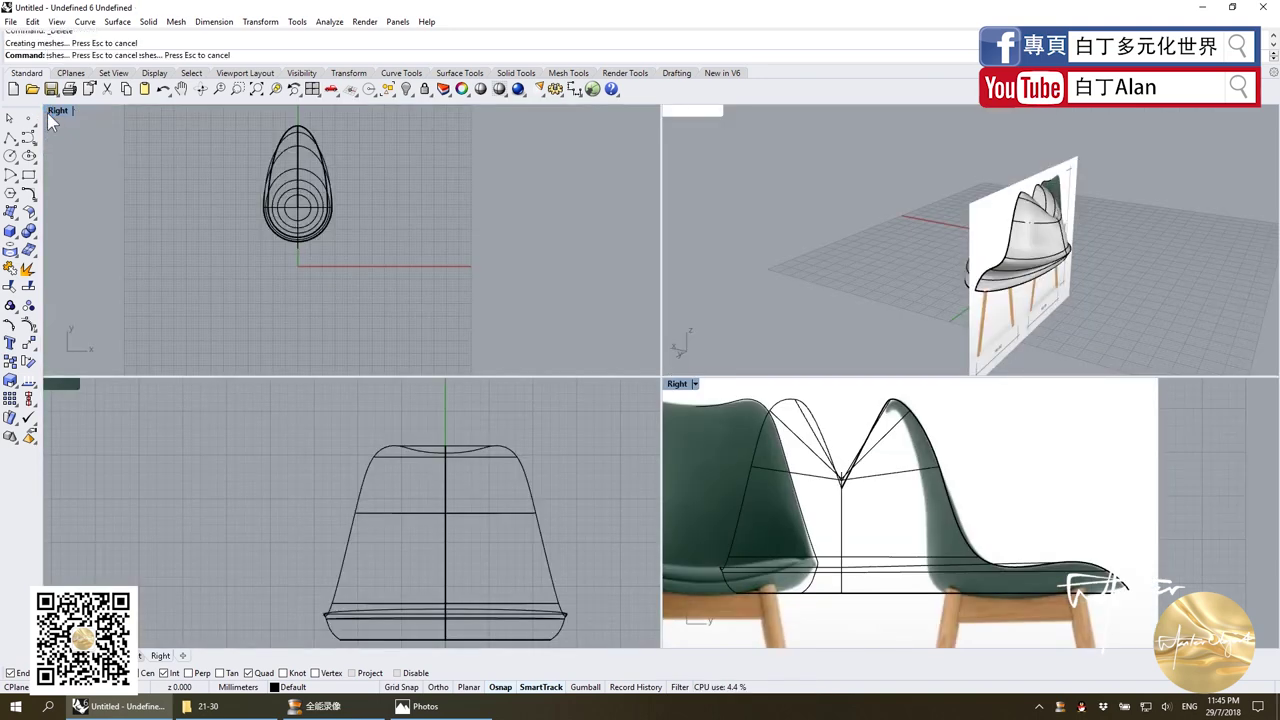
{"action": "left_click", "coordinate": [1031, 248]}
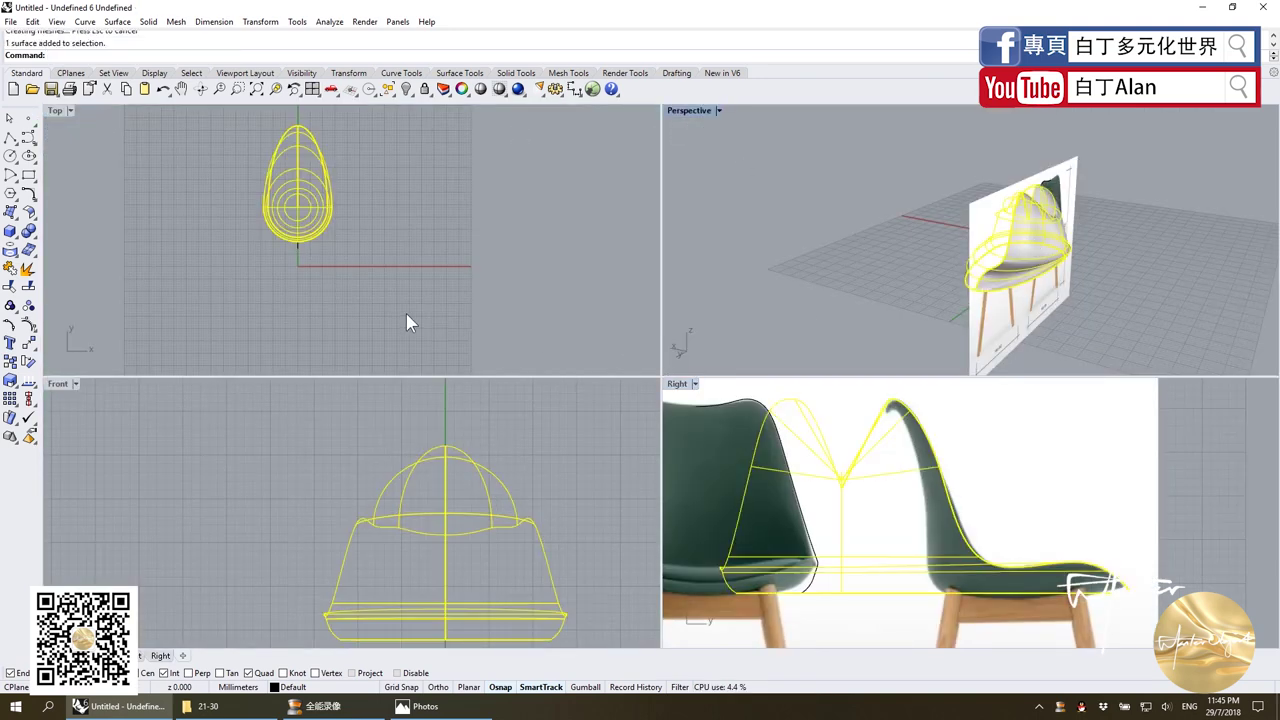
{"action": "left_click", "coordinate": [901, 212]}
{"action": "mouse_move", "coordinate": [901, 212]}
{"action": "right_mouse_down"}
{"action": "mouse_move", "coordinate": [1093, 236]}
{"action": "mouse_move", "coordinate": [1023, 242]}
{"action": "right_mouse_up"}
{"action": "left_click", "coordinate": [1028, 244]}
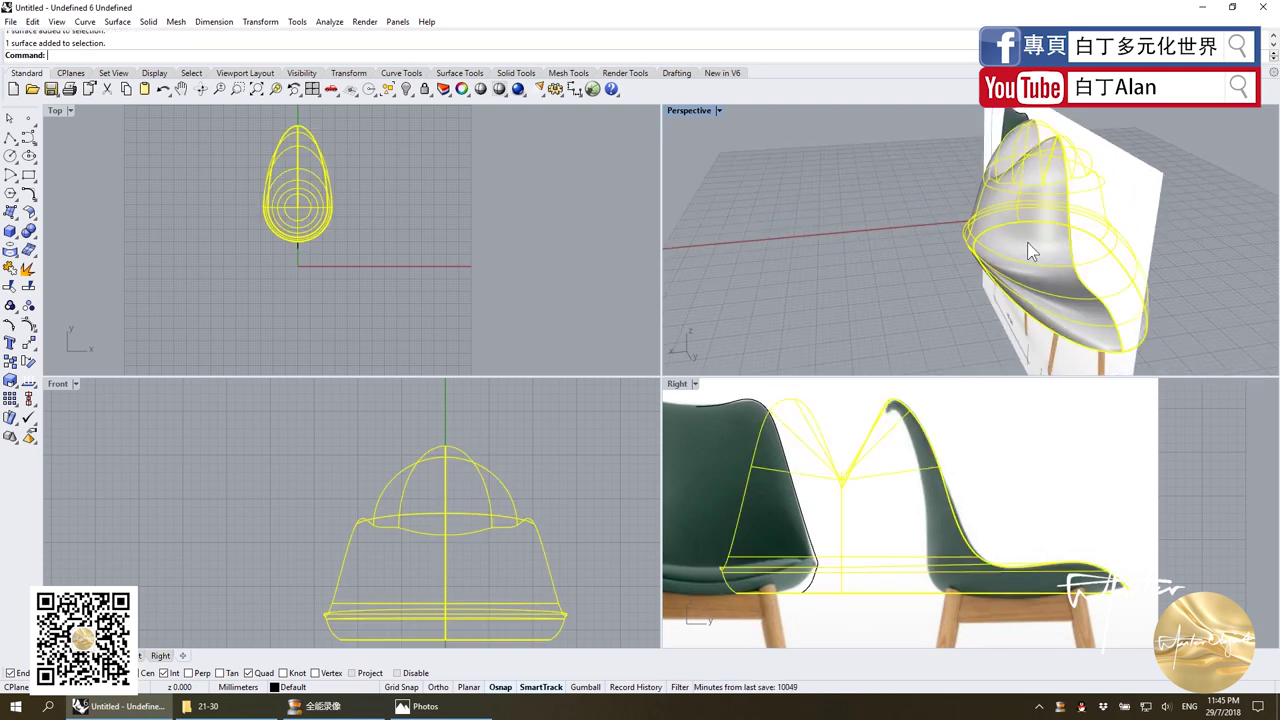
{"action": "left_click", "coordinate": [10, 137]}
{"action": "key", "text": "Escape"}
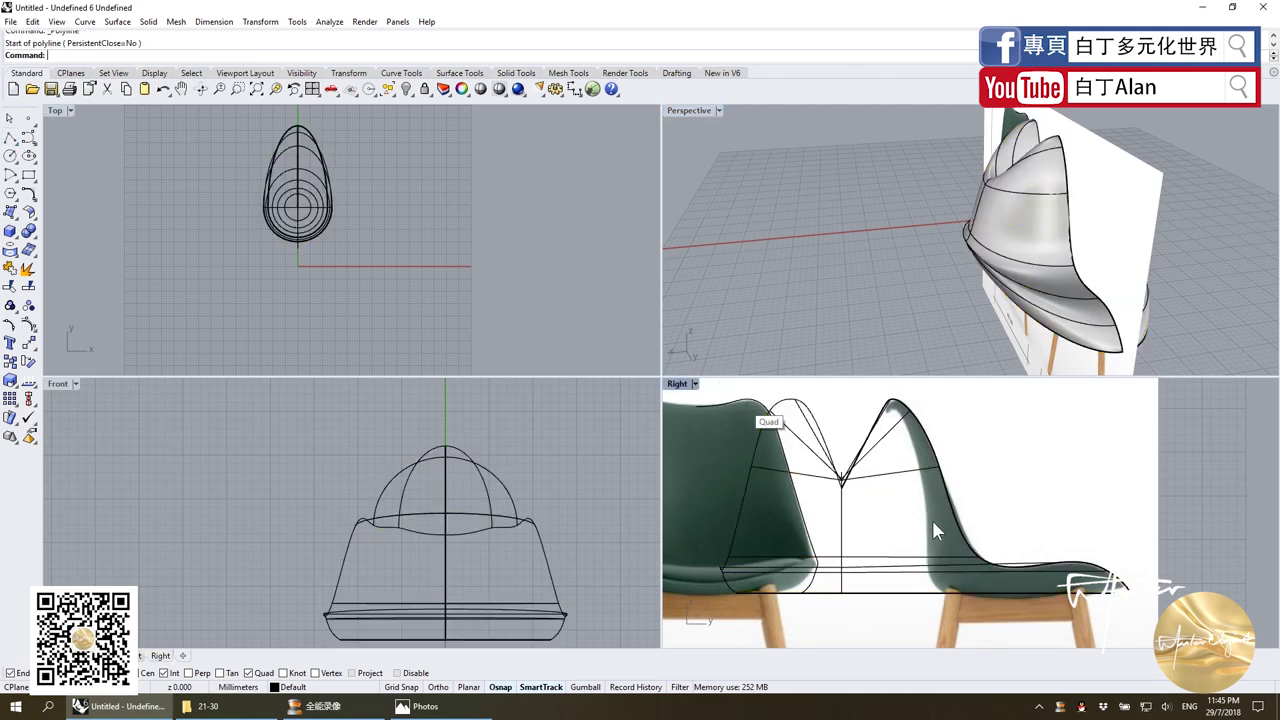
Restore the deleted outline curve, undo a trial control-point bend, and select the shell.
{"action": "key", "text": "ctrl+z"}
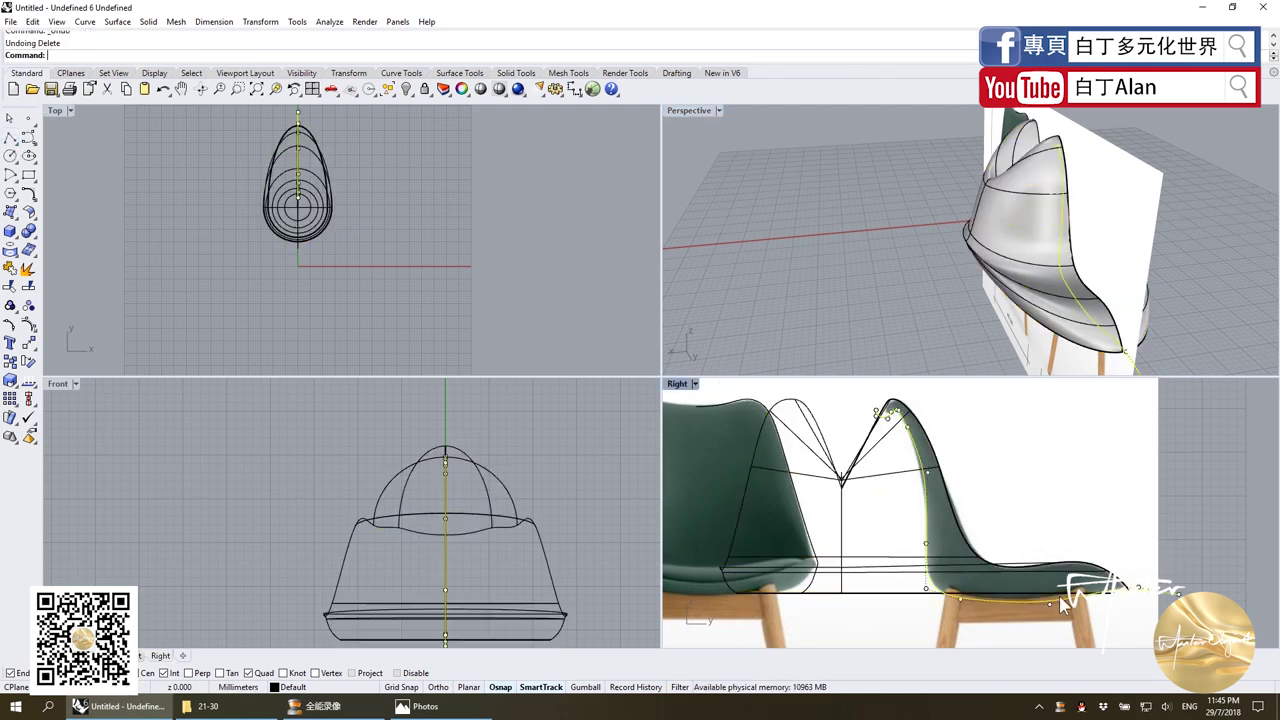
{"action": "scroll", "coordinate": [1059, 596], "scroll_direction": "up", "scroll_amount": 3}
{"action": "left_click", "coordinate": [775, 580]}
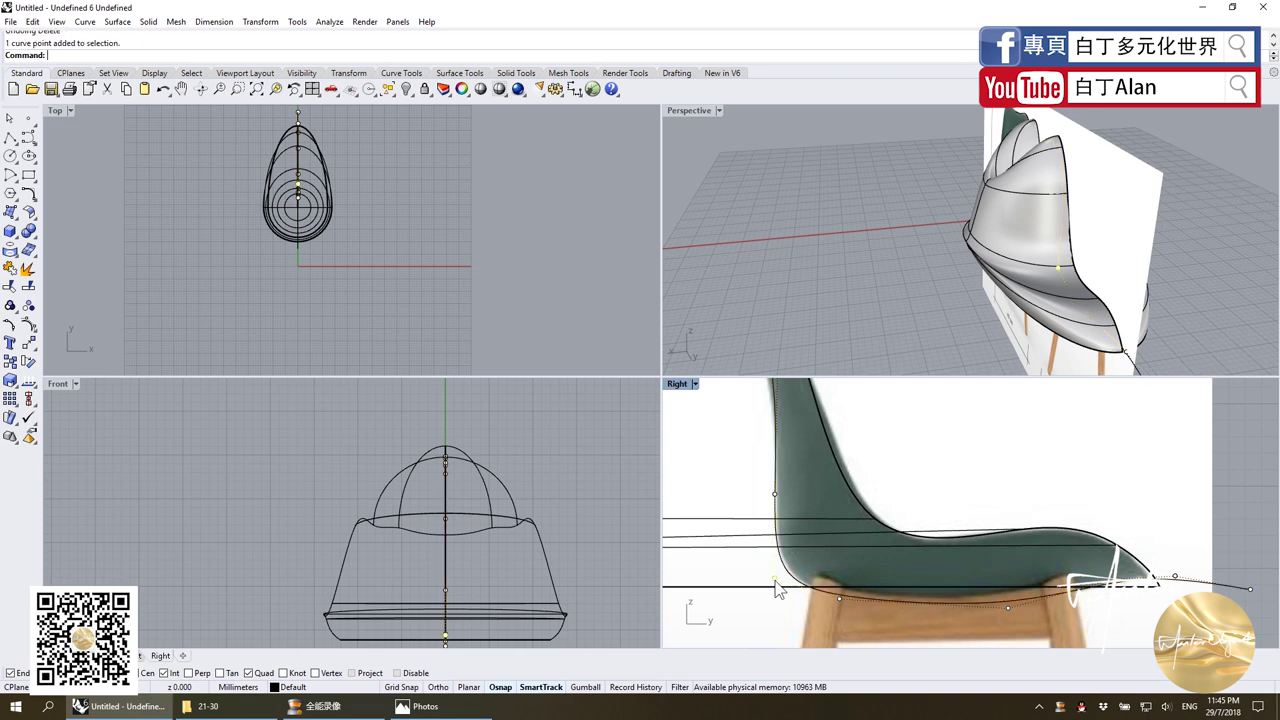
{"action": "left_click_drag", "start_coordinate": [775, 580], "coordinate": [841, 530]}
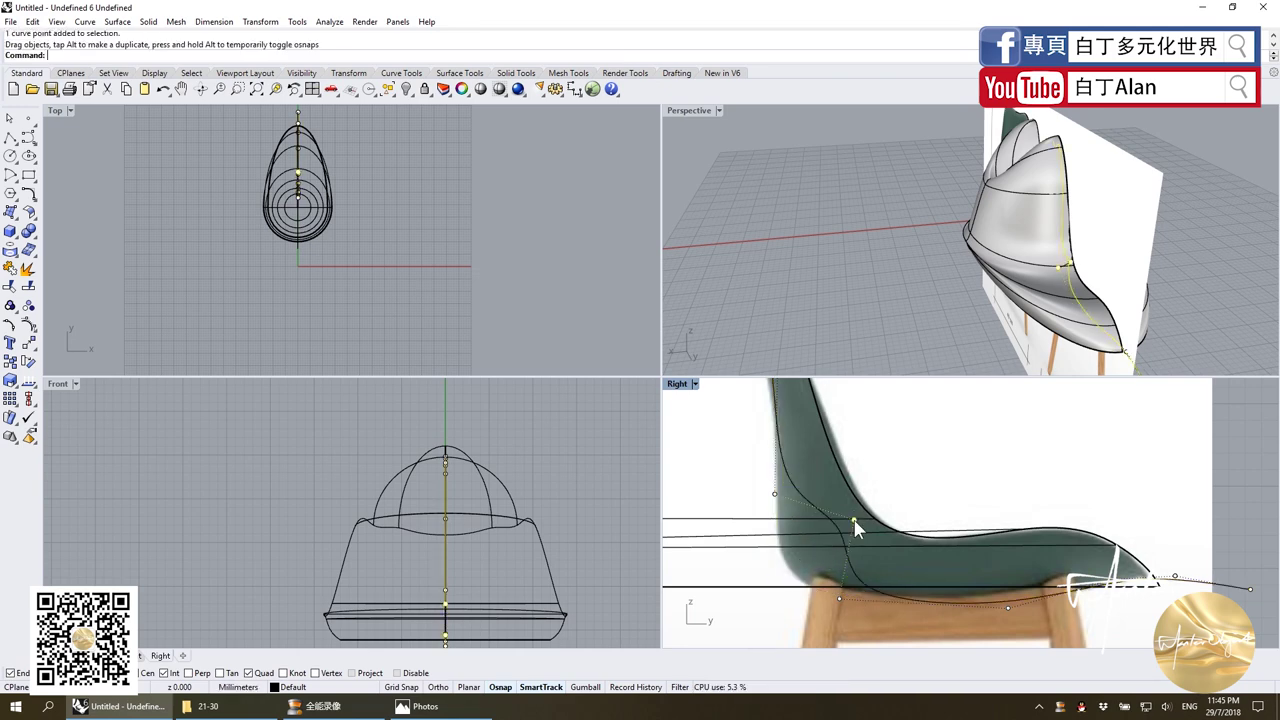
{"action": "scroll", "coordinate": [820, 527], "scroll_direction": "up", "scroll_amount": 4}
{"action": "scroll", "coordinate": [820, 527], "scroll_direction": "down", "scroll_amount": 3}
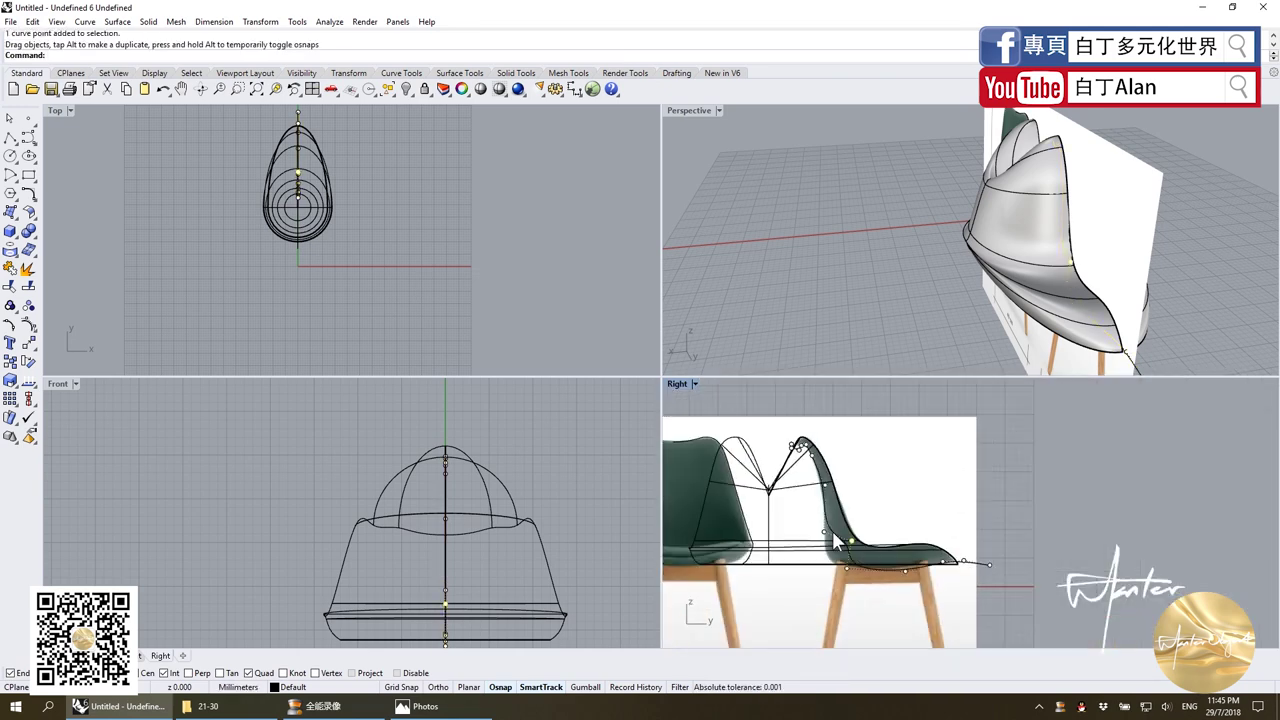
{"action": "key", "text": "ctrl+z"}
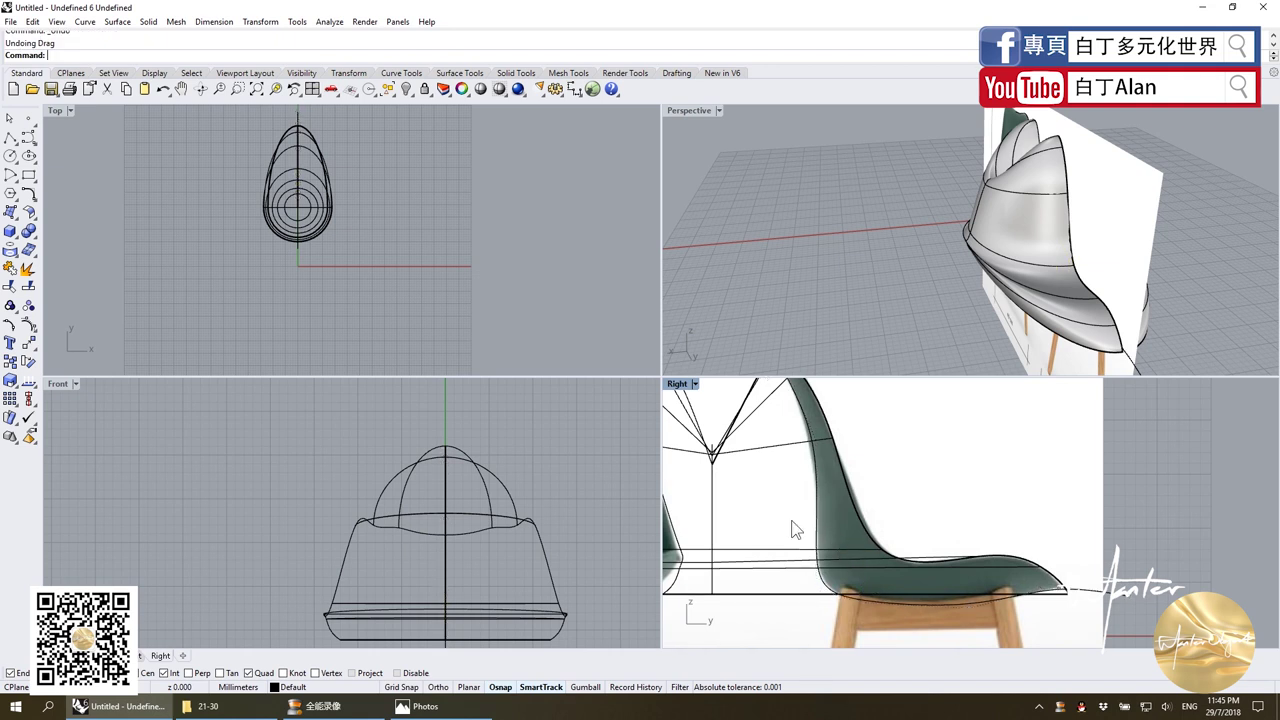
{"action": "left_click", "coordinate": [779, 556]}
{"action": "left_click", "coordinate": [10, 287]}
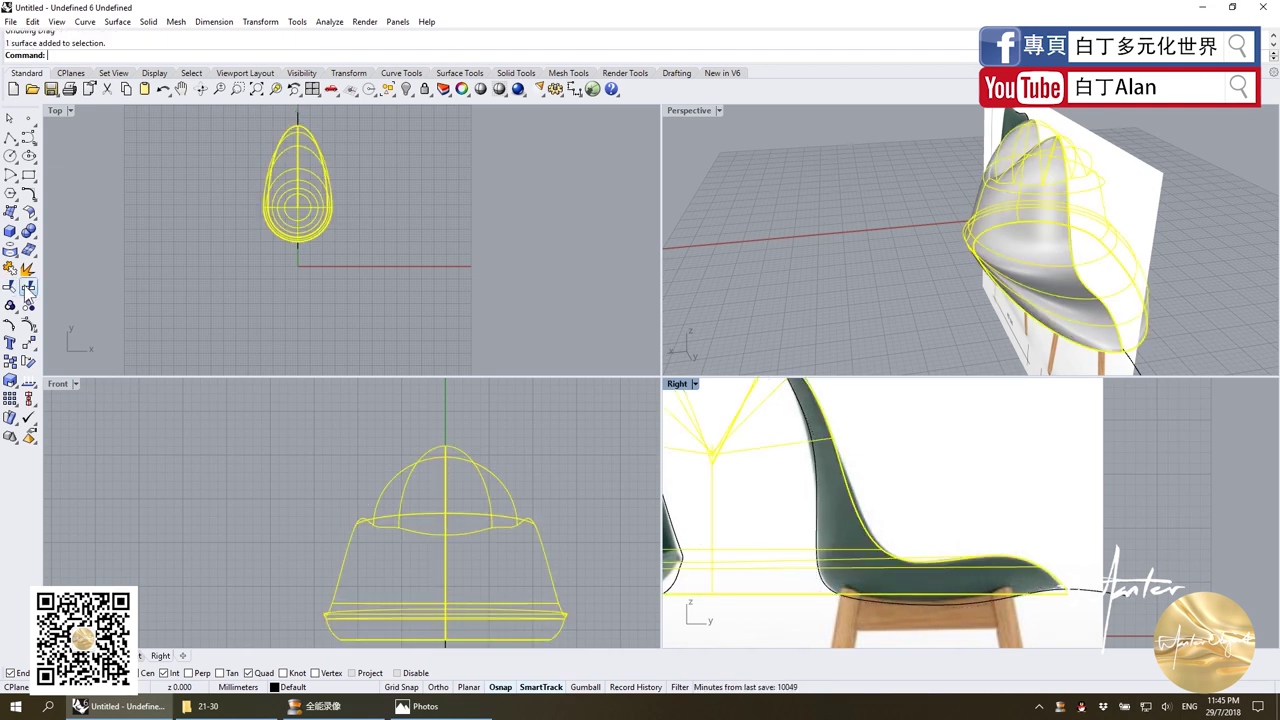
{"action": "left_click", "coordinate": [815, 553]}
{"action": "key", "text": "Return"}
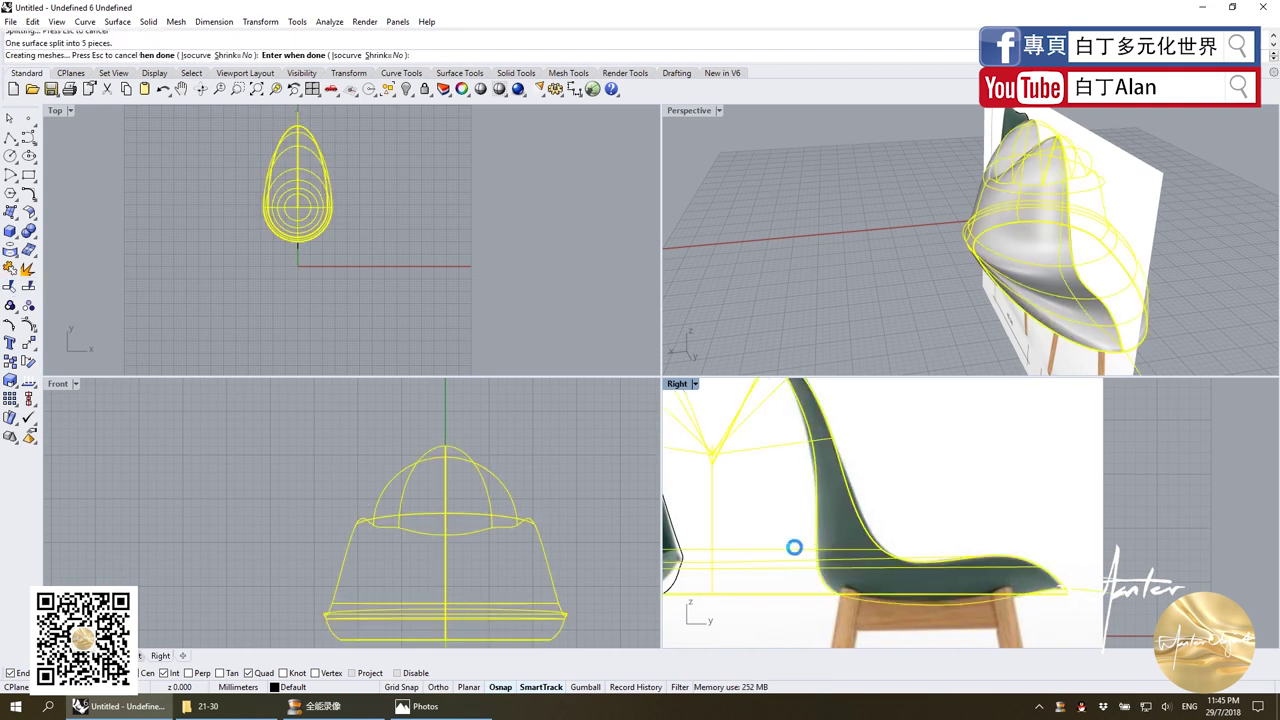
{"action": "left_click", "coordinate": [775, 551]}
{"action": "key", "text": "Delete"}
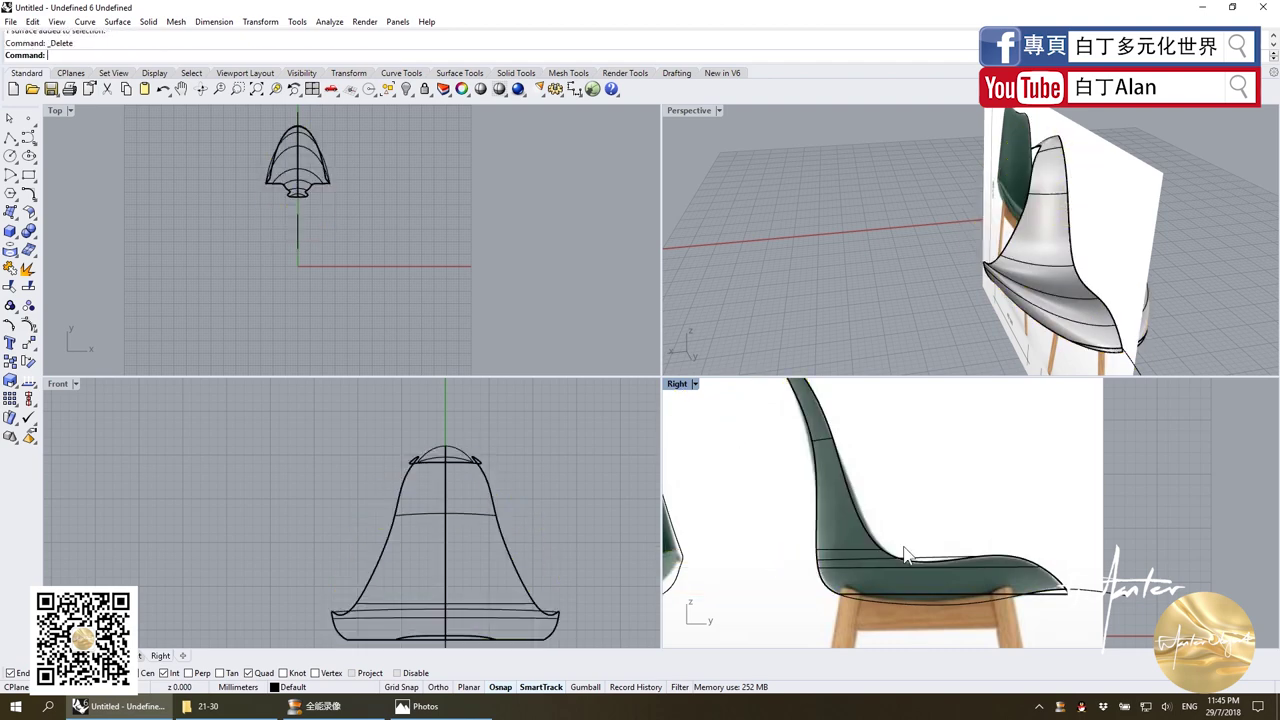
{"action": "scroll", "coordinate": [897, 546], "scroll_direction": "down", "scroll_amount": 3}
{"action": "left_click", "coordinate": [897, 546]}
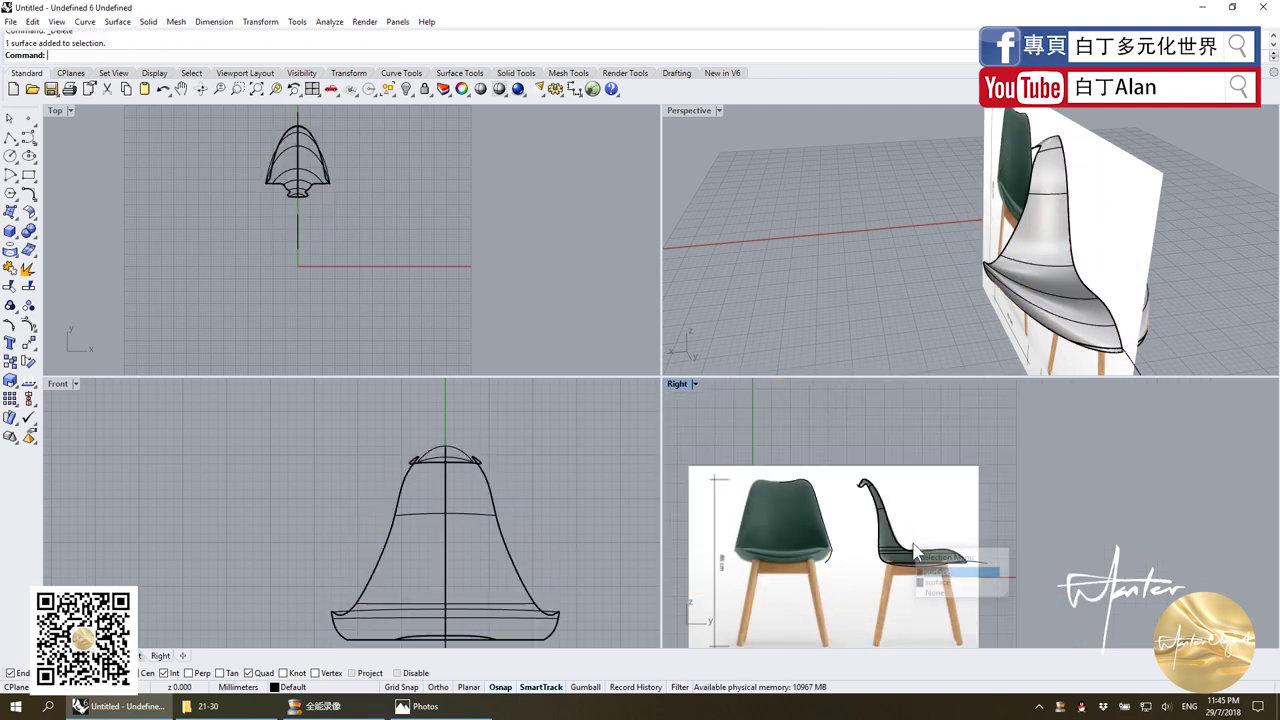
{"action": "left_click", "coordinate": [925, 578]}
{"action": "left_click_drag", "start_coordinate": [897, 546], "coordinate": [1058, 542]}
{"action": "key", "text": "ctrl+z"}
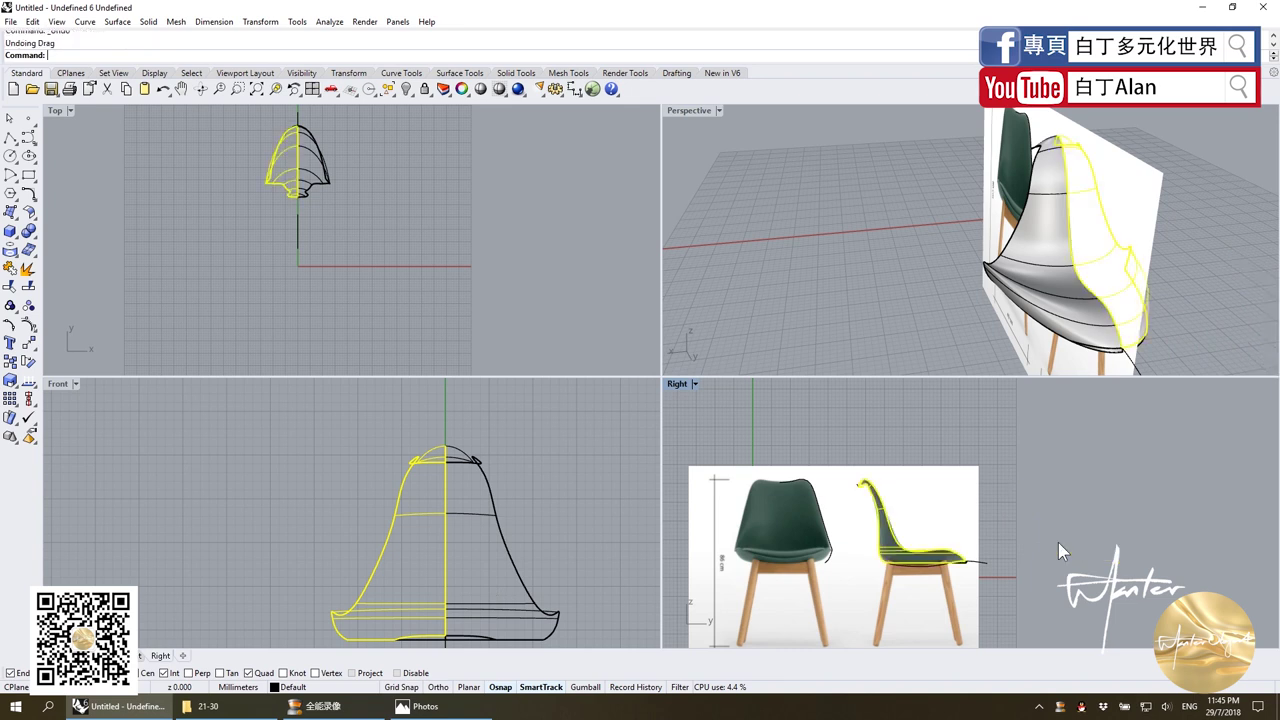
{"action": "key", "text": "ctrl+z"}
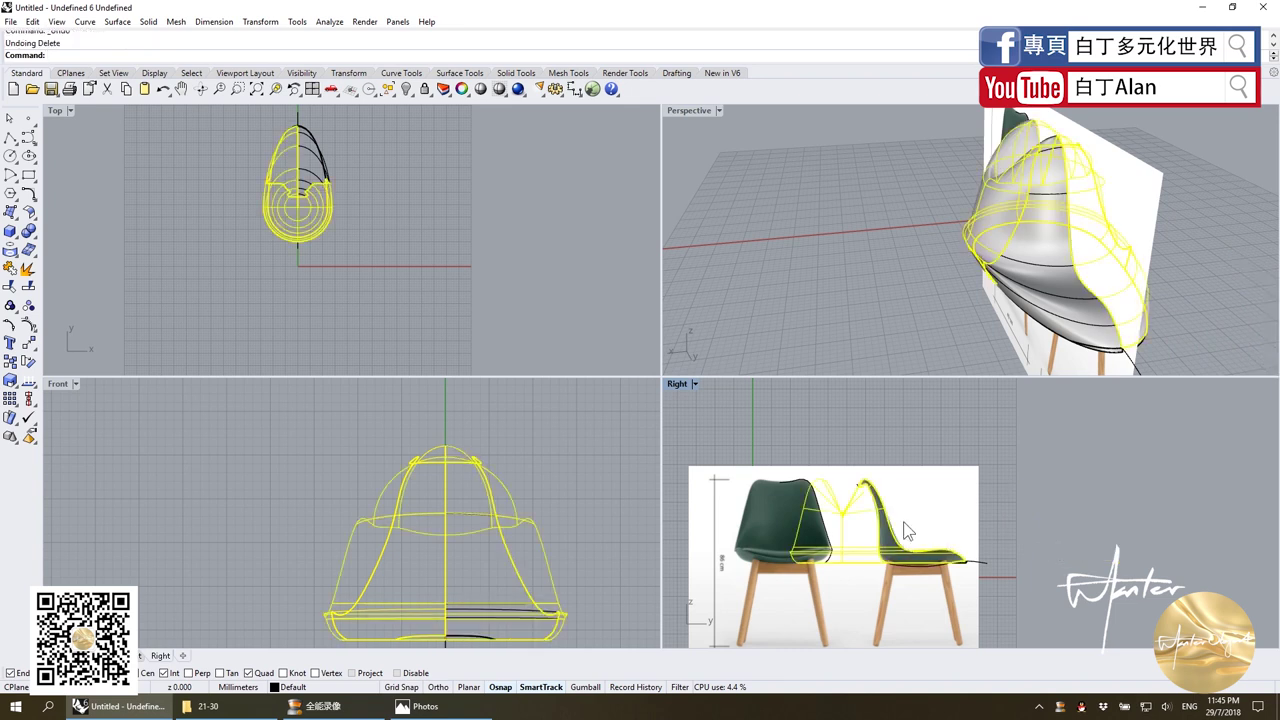
{"action": "left_click", "coordinate": [1015, 532]}
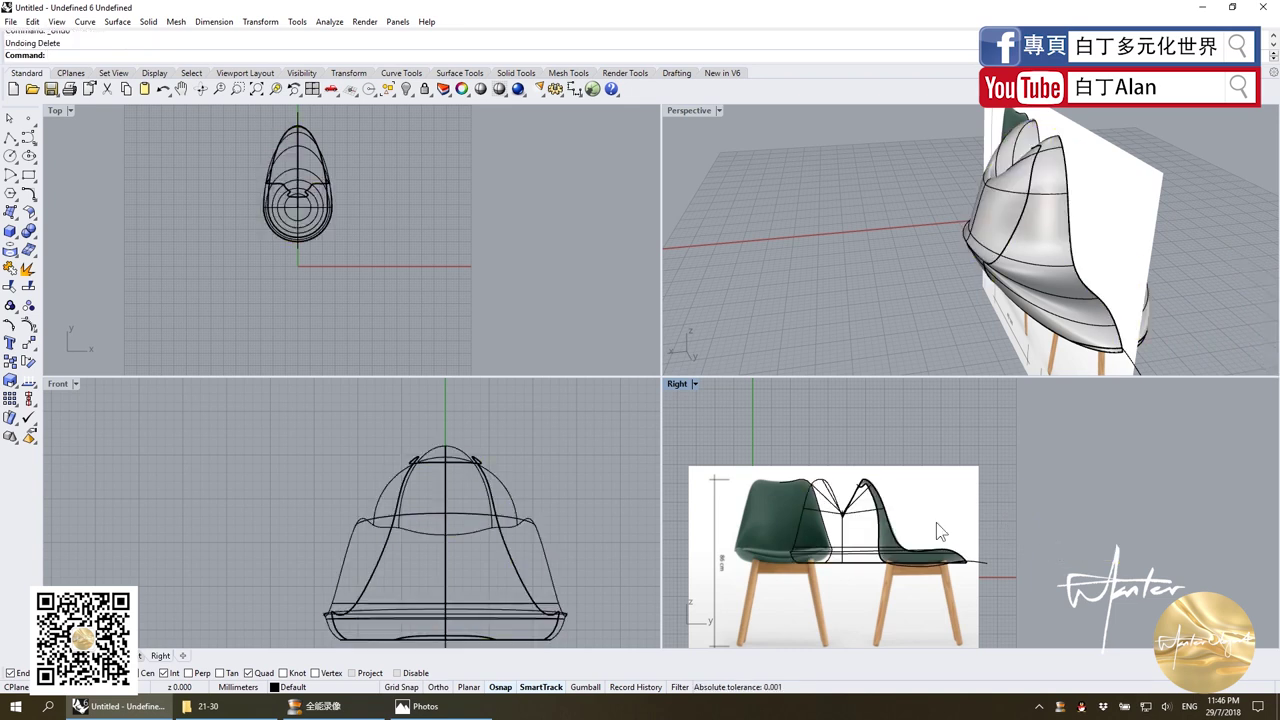
{"action": "left_click", "coordinate": [1042, 244]}
{"action": "right_click_drag", "start_coordinate": [1100, 258], "coordinate": [1005, 260]}
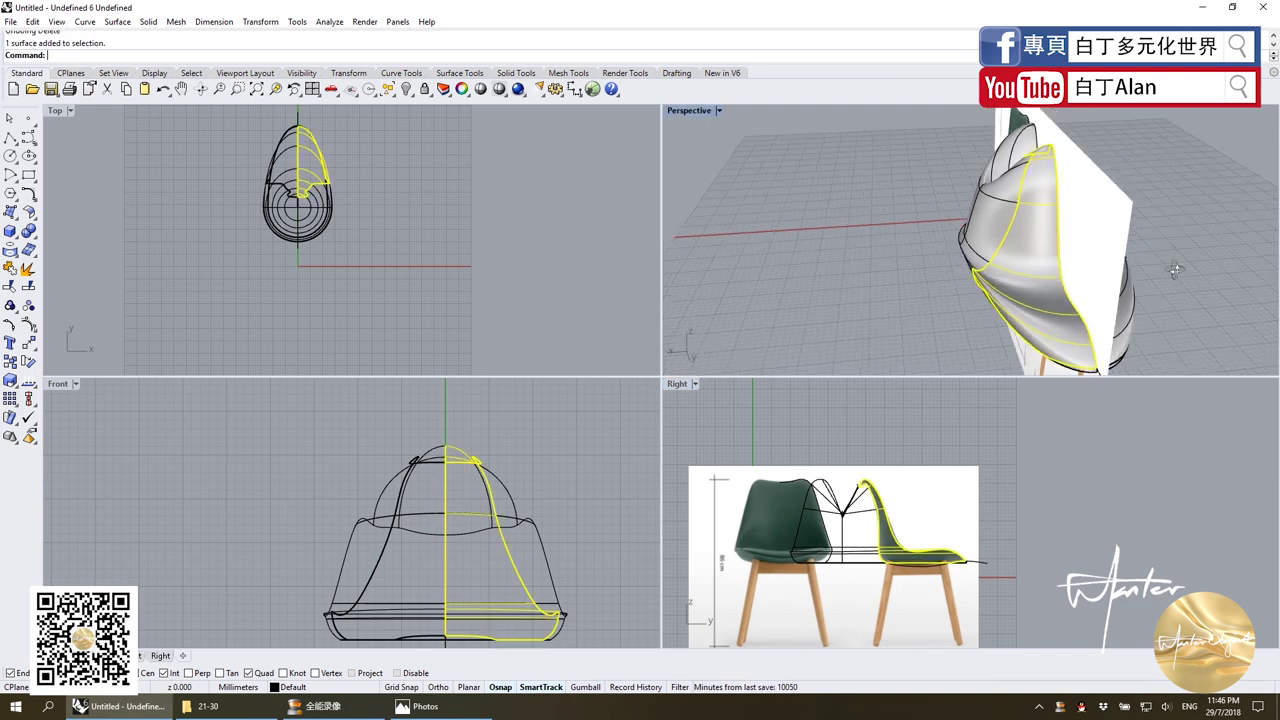
{"action": "left_click", "coordinate": [915, 342], "text": "shift"}
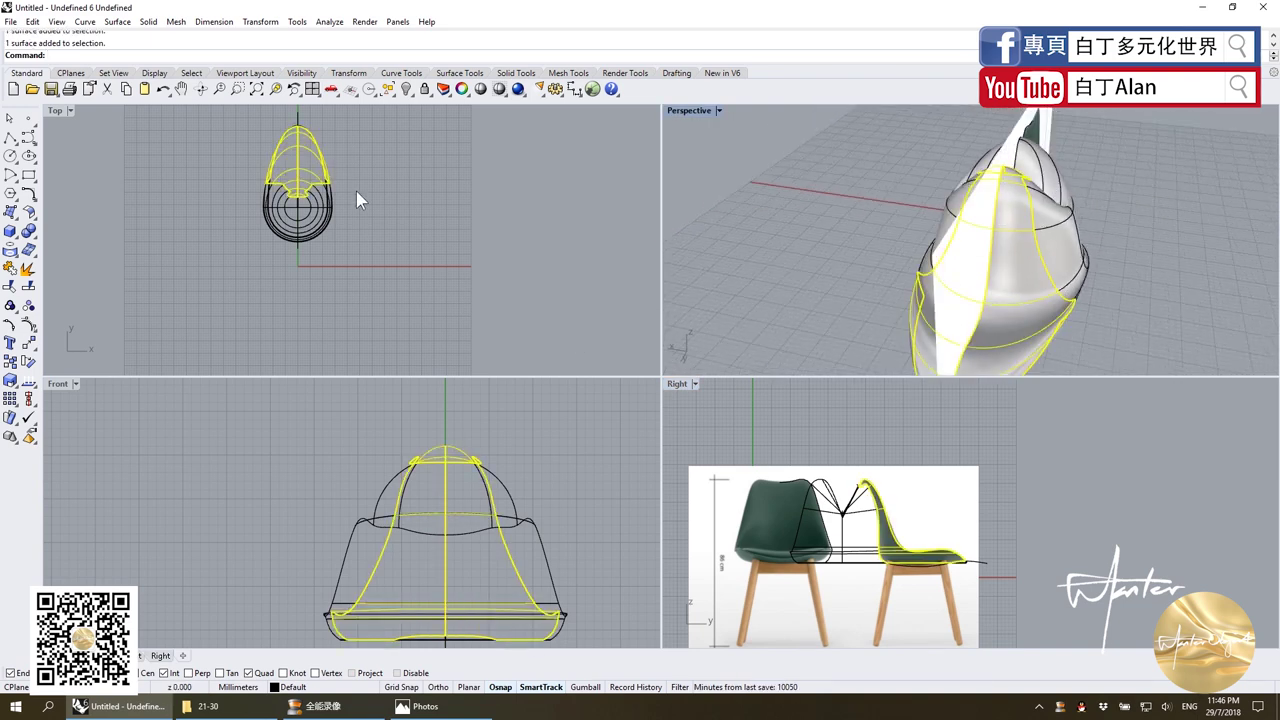
{"action": "left_click_drag", "start_coordinate": [318, 185], "coordinate": [318, 123]}
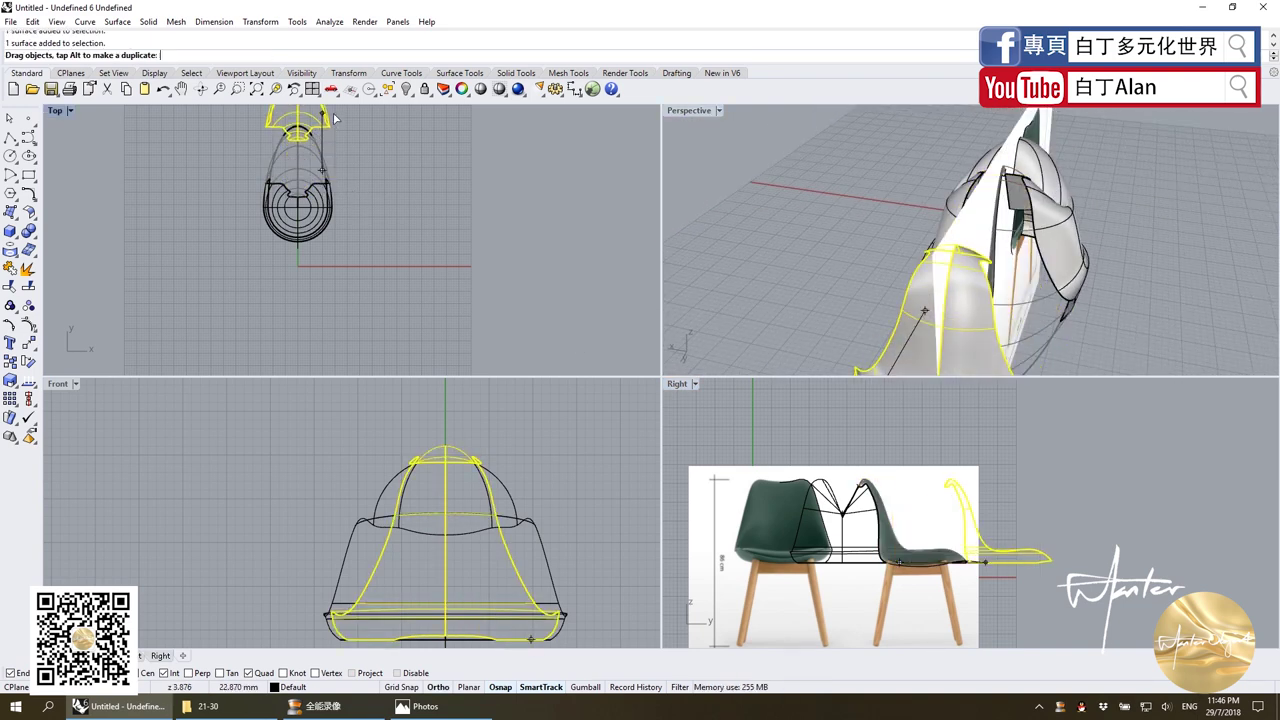
{"action": "left_click", "coordinate": [10, 272]}
{"action": "right_click_drag", "start_coordinate": [852, 277], "coordinate": [909, 266]}
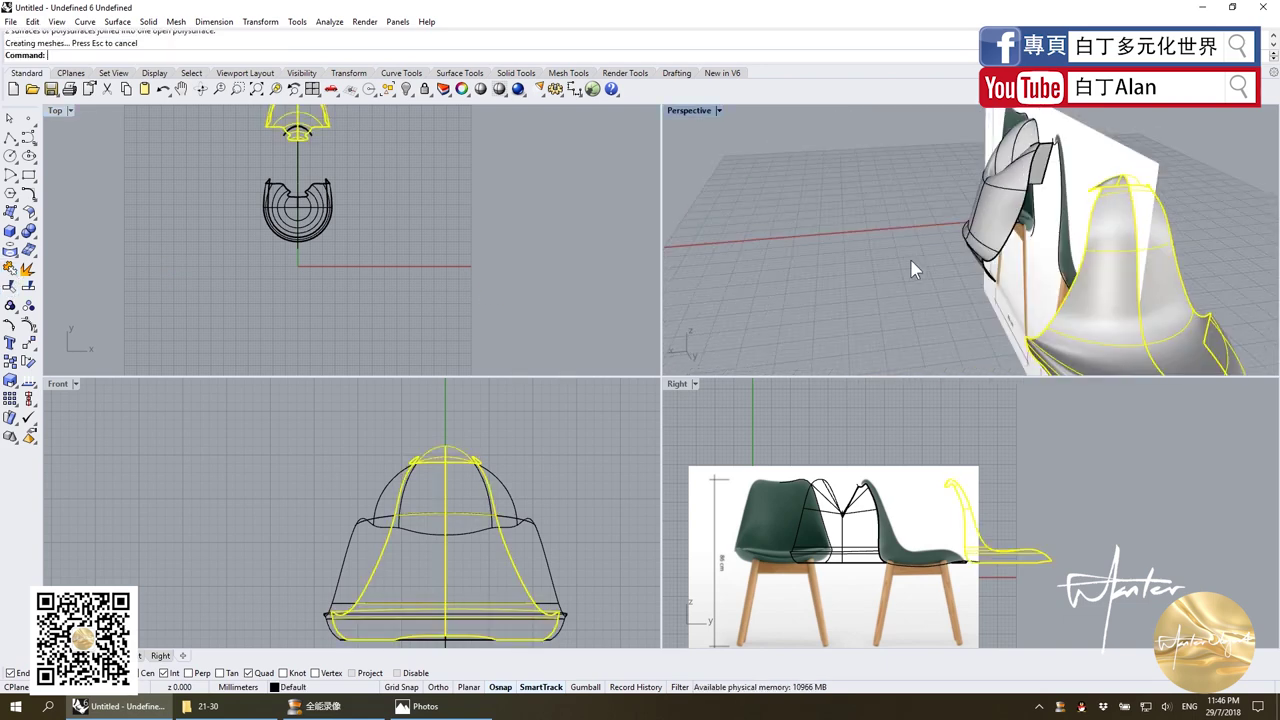
{"action": "key", "text": "Escape"}
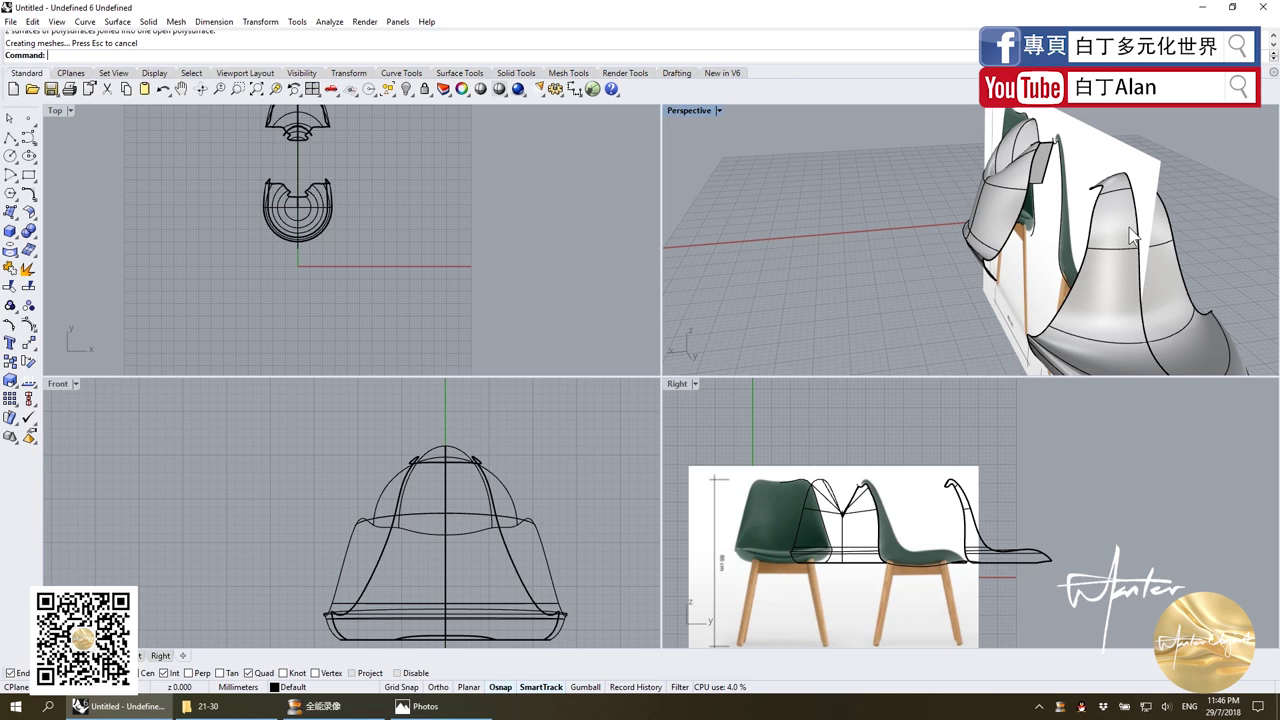
{"action": "key", "text": "ctrl+z"}
{"action": "key", "text": "ctrl+z"}
{"action": "key", "text": "ctrl+z"}
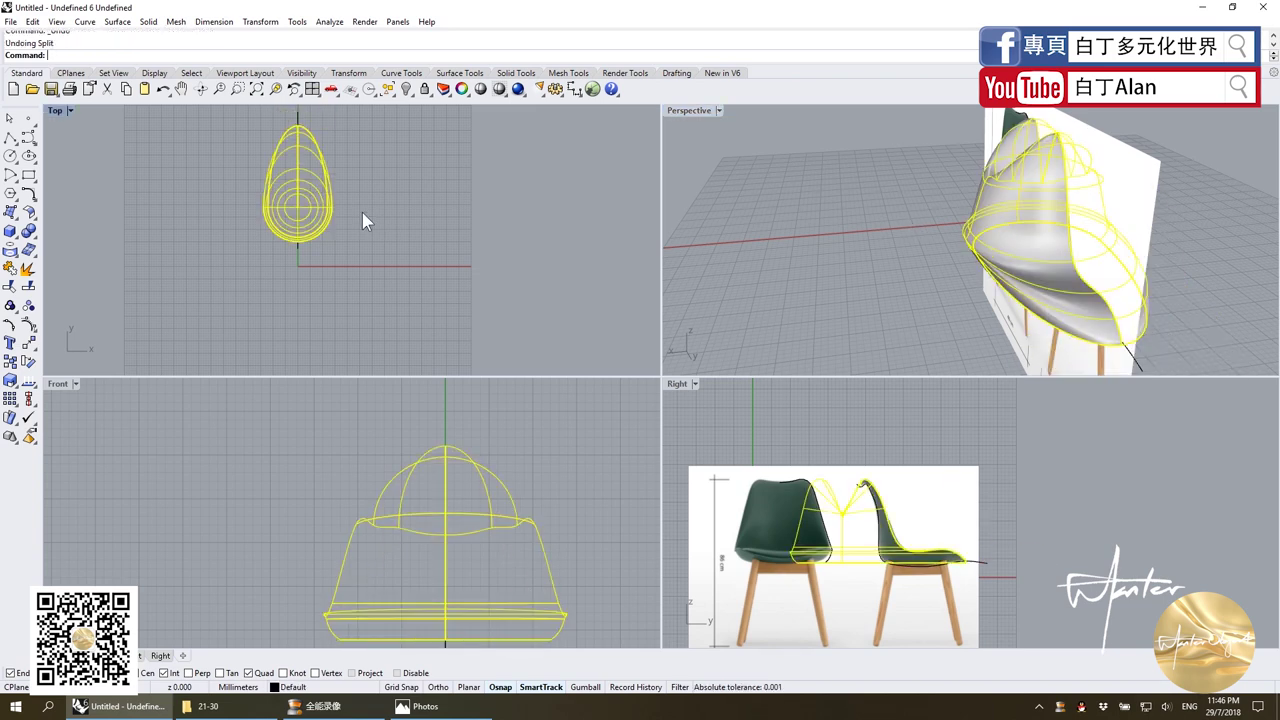
{"action": "key", "text": "ctrl+z"}
Show the shell's control points and try stretching them, undoing both attempts.
{"action": "left_click", "coordinate": [330, 212]}
{"action": "key", "text": "F10"}
{"action": "scroll", "coordinate": [322, 180], "scroll_direction": "up", "scroll_amount": 2}
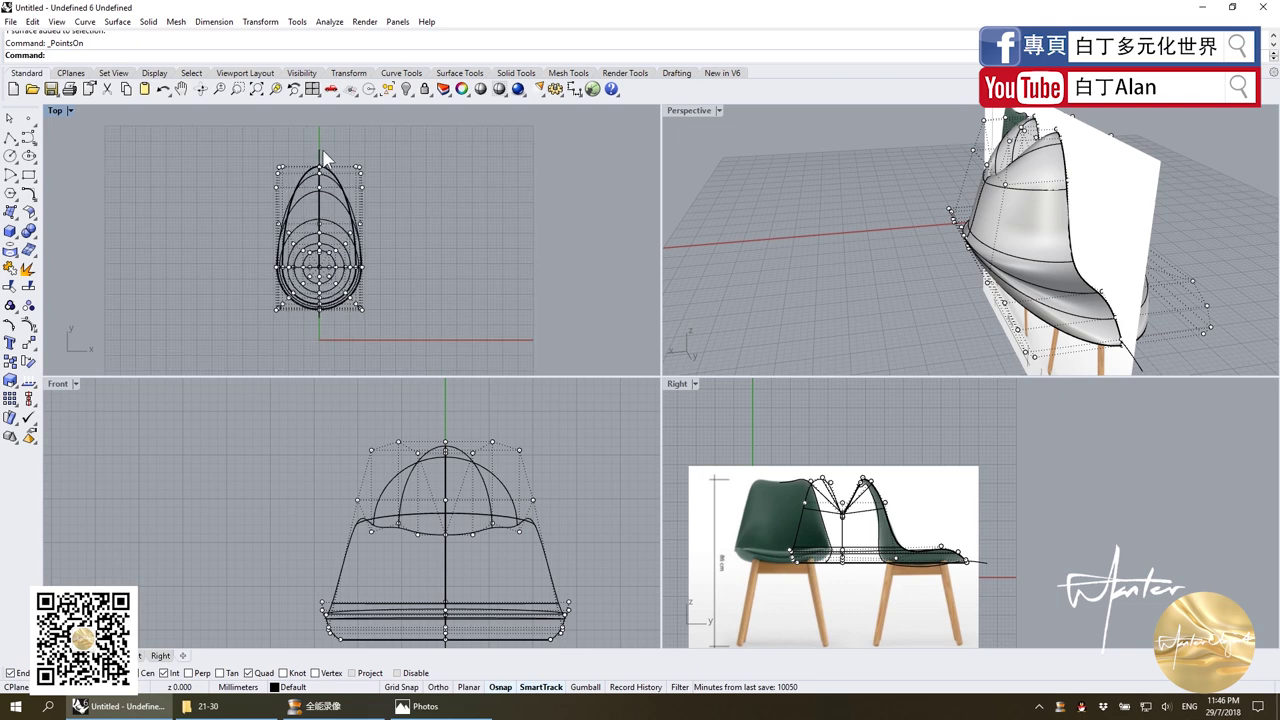
{"action": "mouse_move", "coordinate": [322, 158]}
{"action": "left_mouse_down"}
{"action": "mouse_move", "coordinate": [340, 165]}
{"action": "mouse_move", "coordinate": [391, 328]}
{"action": "left_mouse_up"}
{"action": "key", "text": "ctrl+z"}
{"action": "left_click_drag", "start_coordinate": [368, 267], "coordinate": [483, 267]}
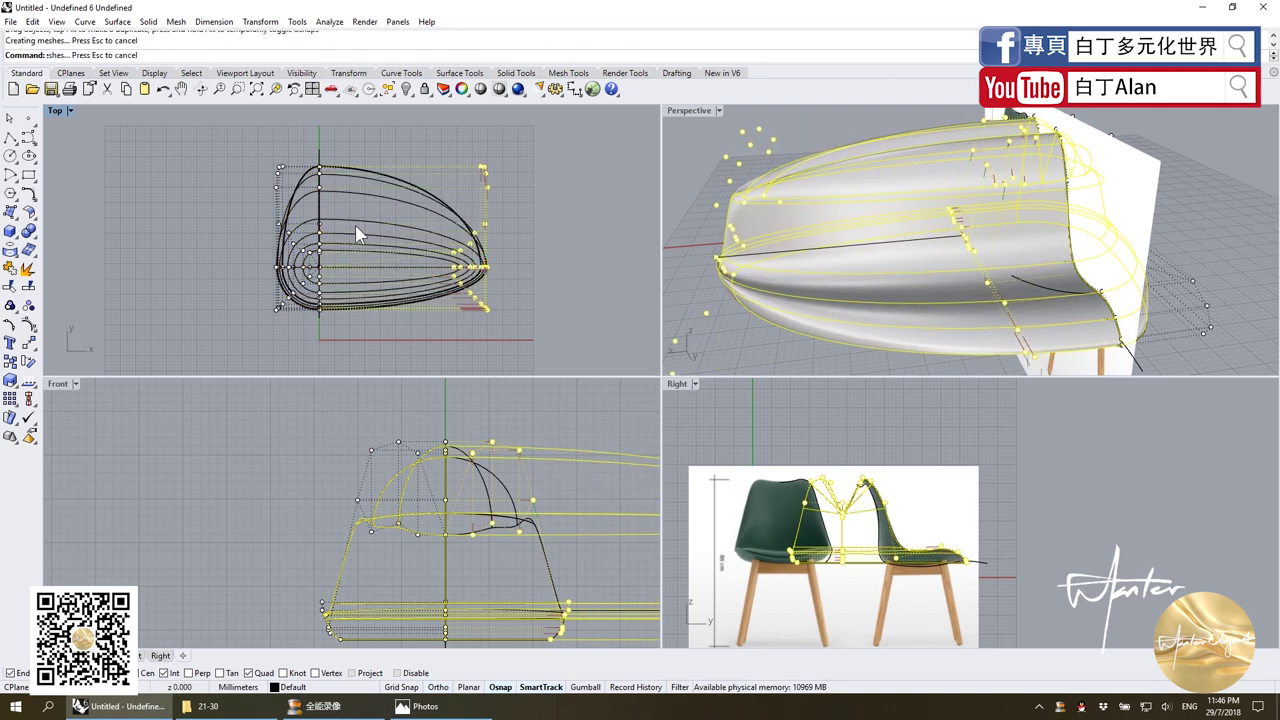
{"action": "key", "text": "ctrl+z"}
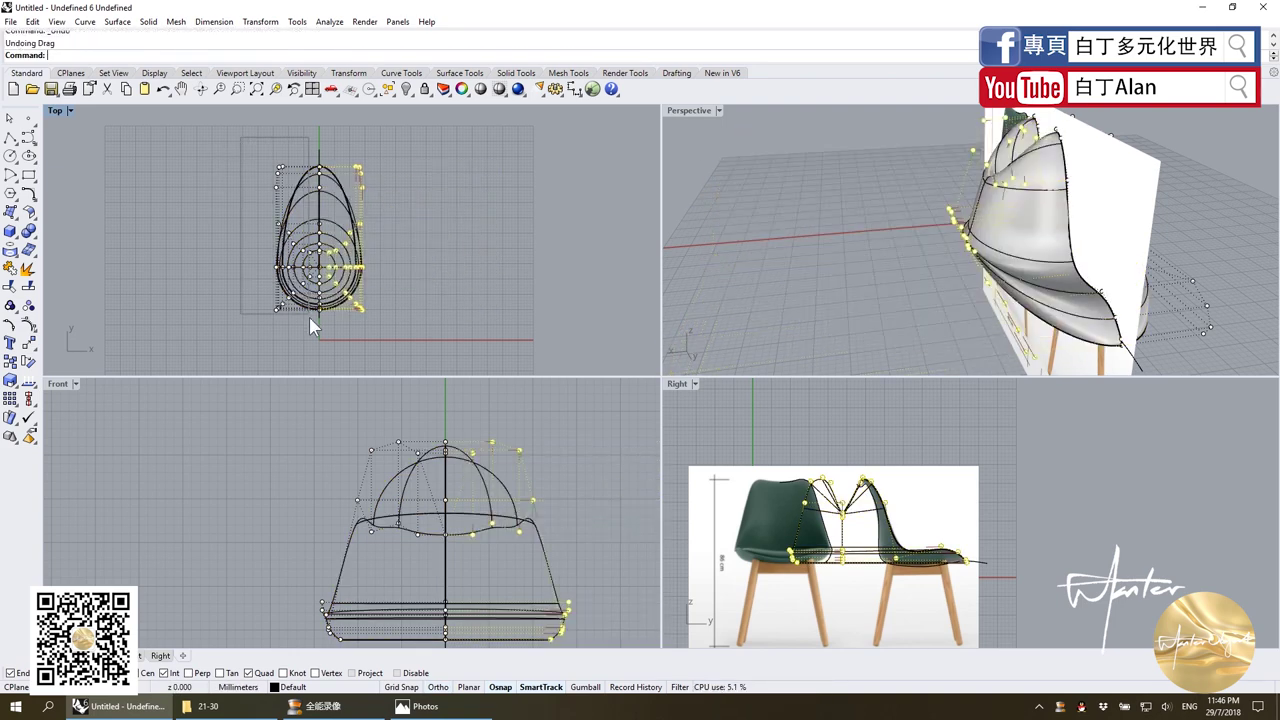
Scale1D the 27 left-side control points outward from the shell's top to widen it.
{"action": "left_click_drag", "start_coordinate": [316, 341], "coordinate": [316, 341]}
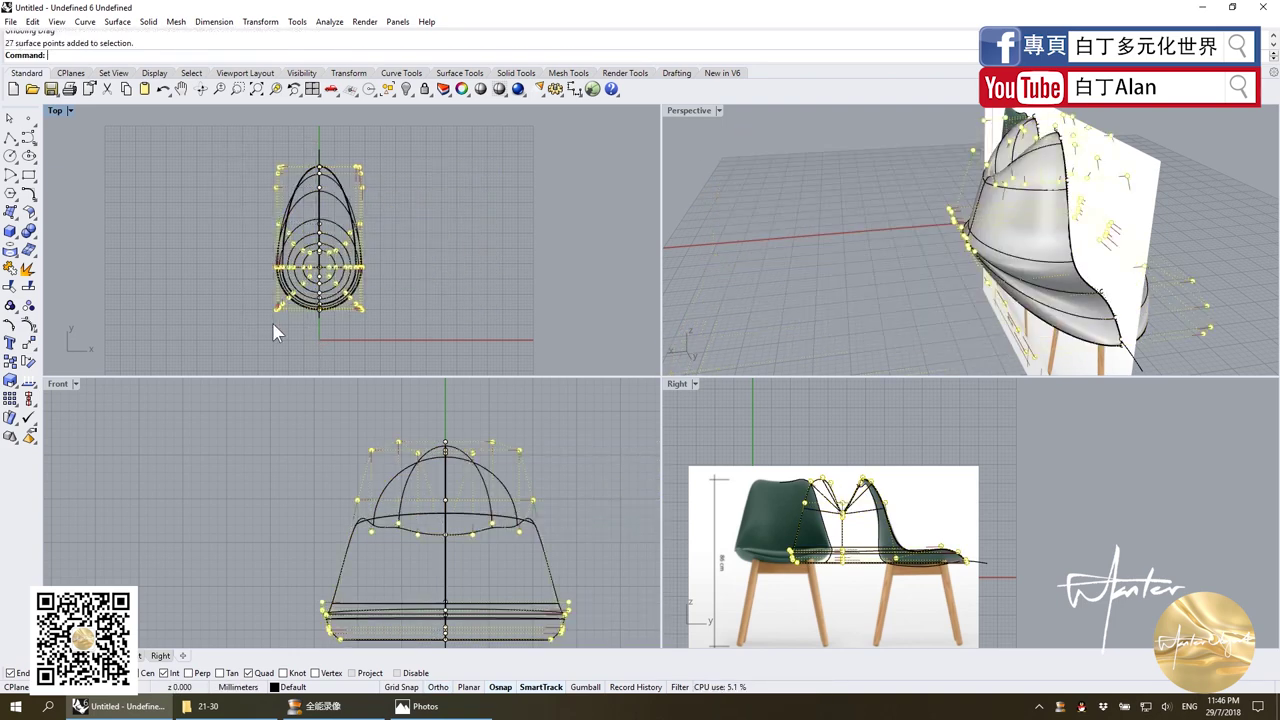
{"action": "left_click", "coordinate": [10, 381]}
{"action": "left_click", "coordinate": [320, 166]}
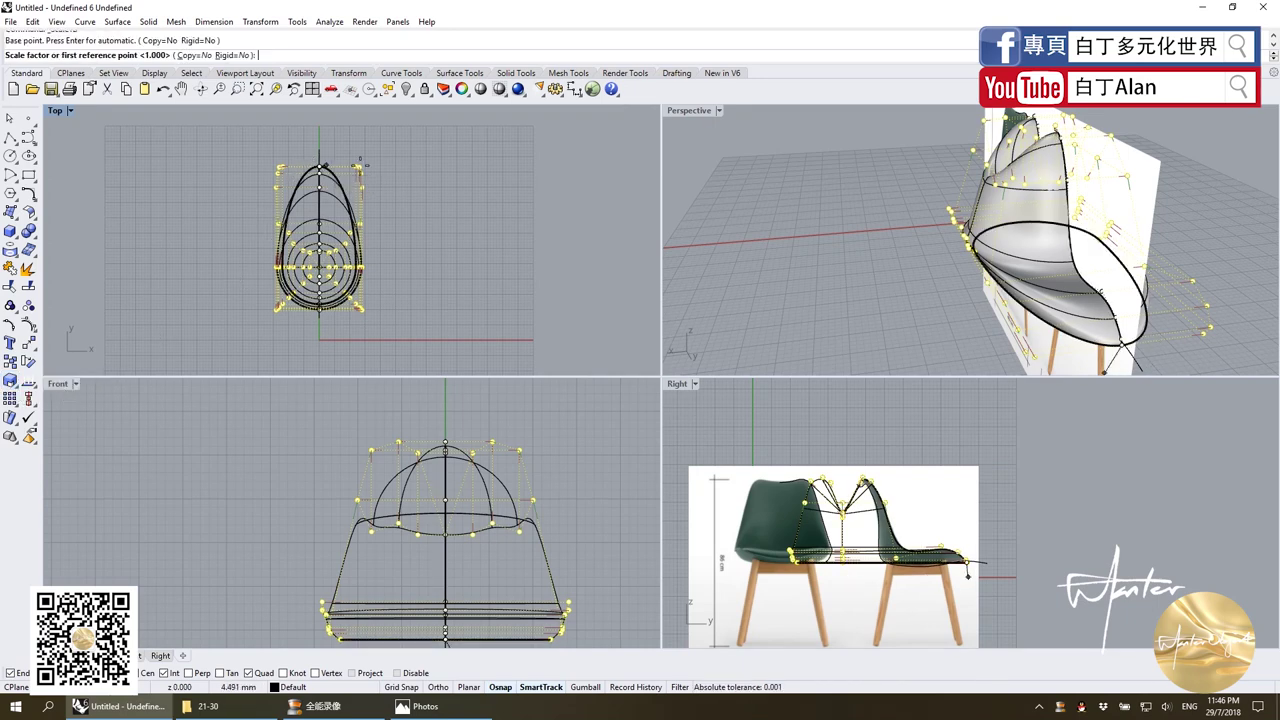
{"action": "left_click", "coordinate": [409, 166]}
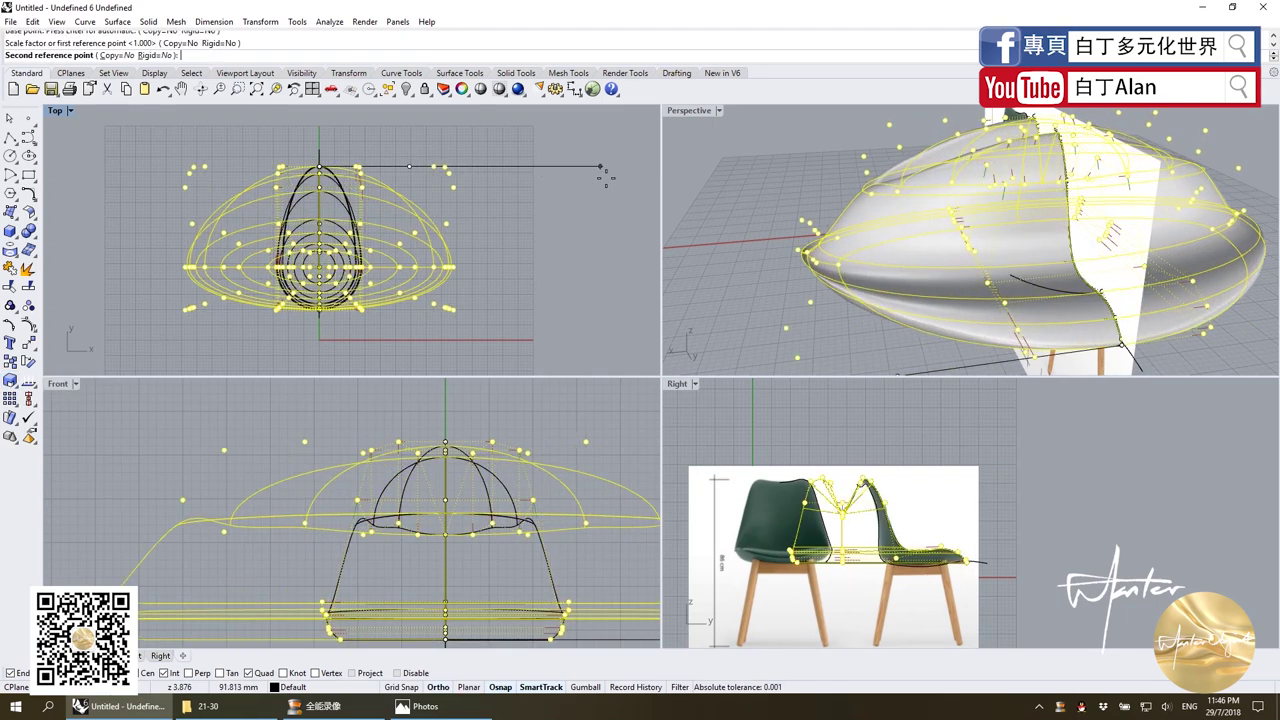
{"action": "scroll", "coordinate": [605, 182], "scroll_direction": "down", "scroll_amount": 5}
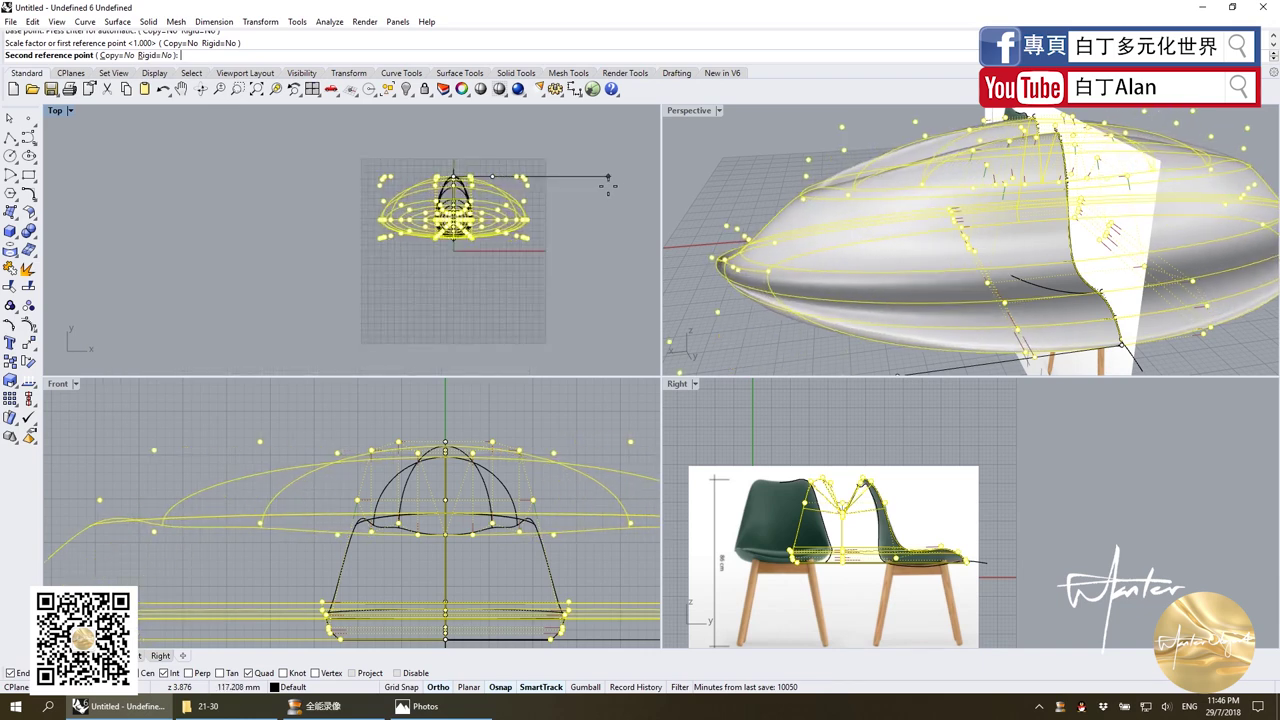
{"action": "left_click", "coordinate": [607, 183]}
{"action": "key", "text": "Escape"}
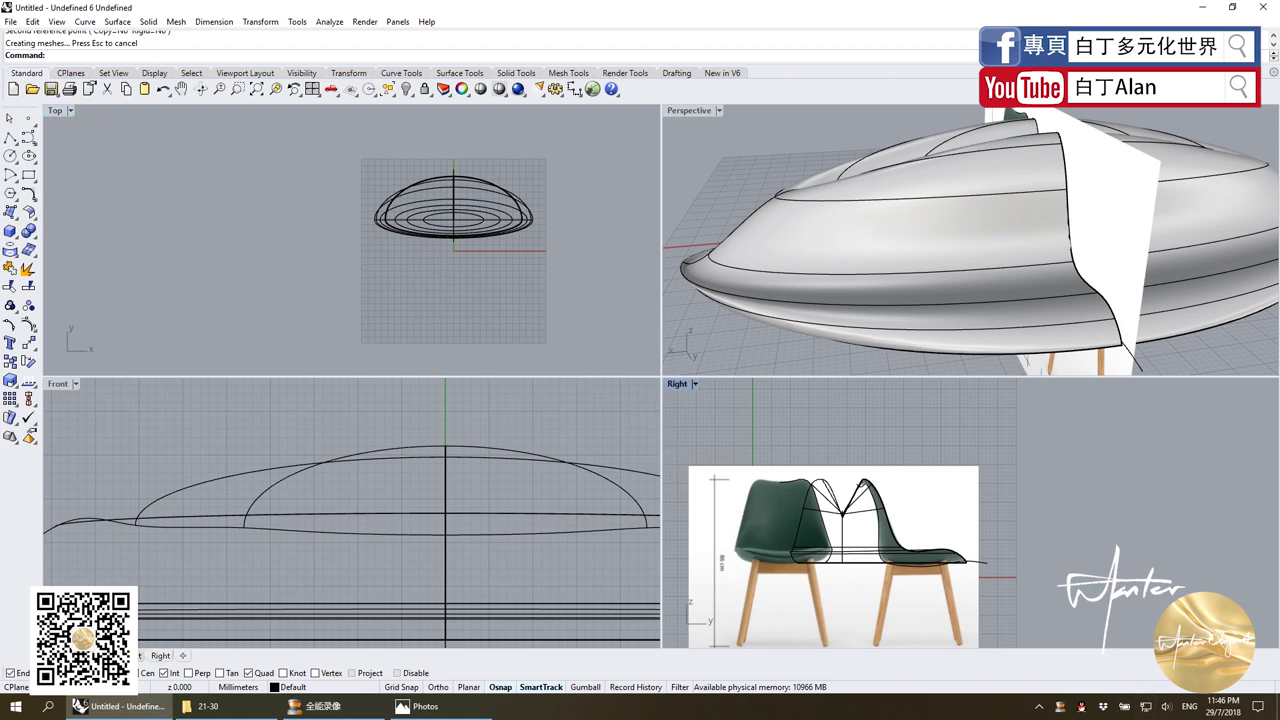
Drag the chair photo into the Top view, cancel its placement, and select the shell surface.
{"action": "left_click", "coordinate": [1277, 706]}
{"action": "left_click_drag", "start_coordinate": [40, 245], "coordinate": [128, 692]}
{"action": "left_click_drag", "start_coordinate": [128, 692], "coordinate": [425, 291]}
{"action": "left_click", "coordinate": [605, 455]}
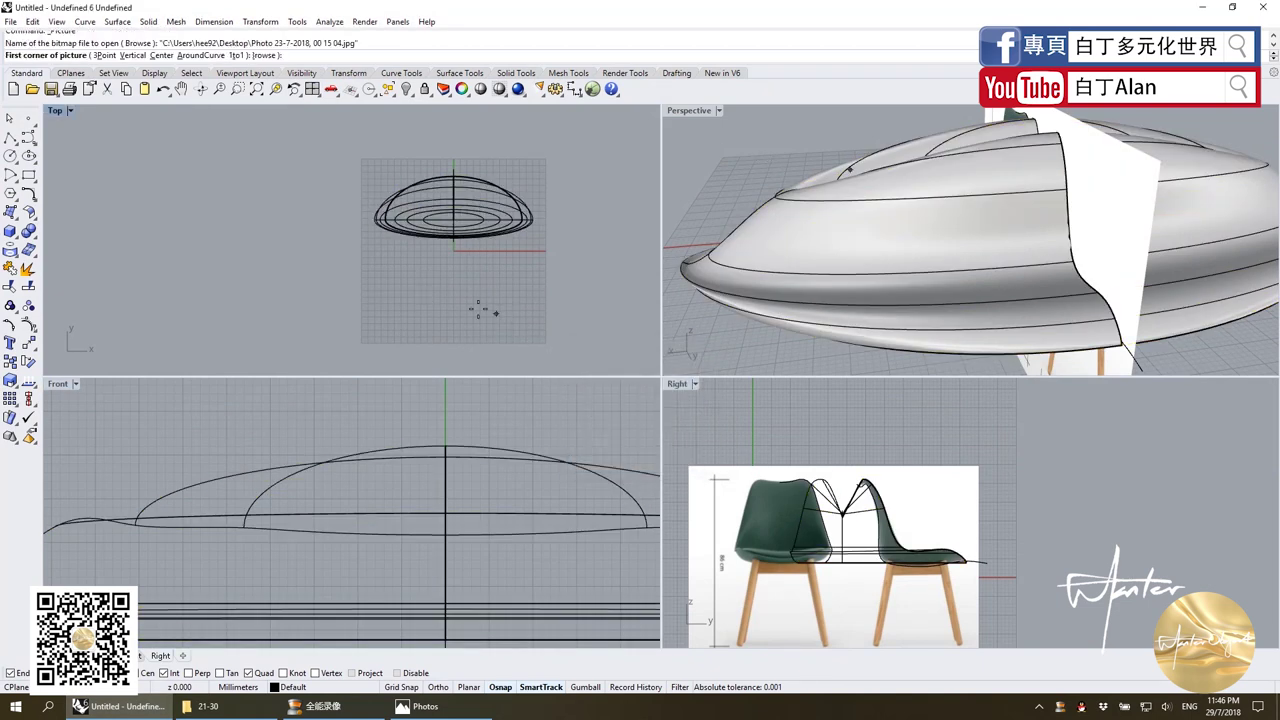
{"action": "left_click", "coordinate": [417, 297]}
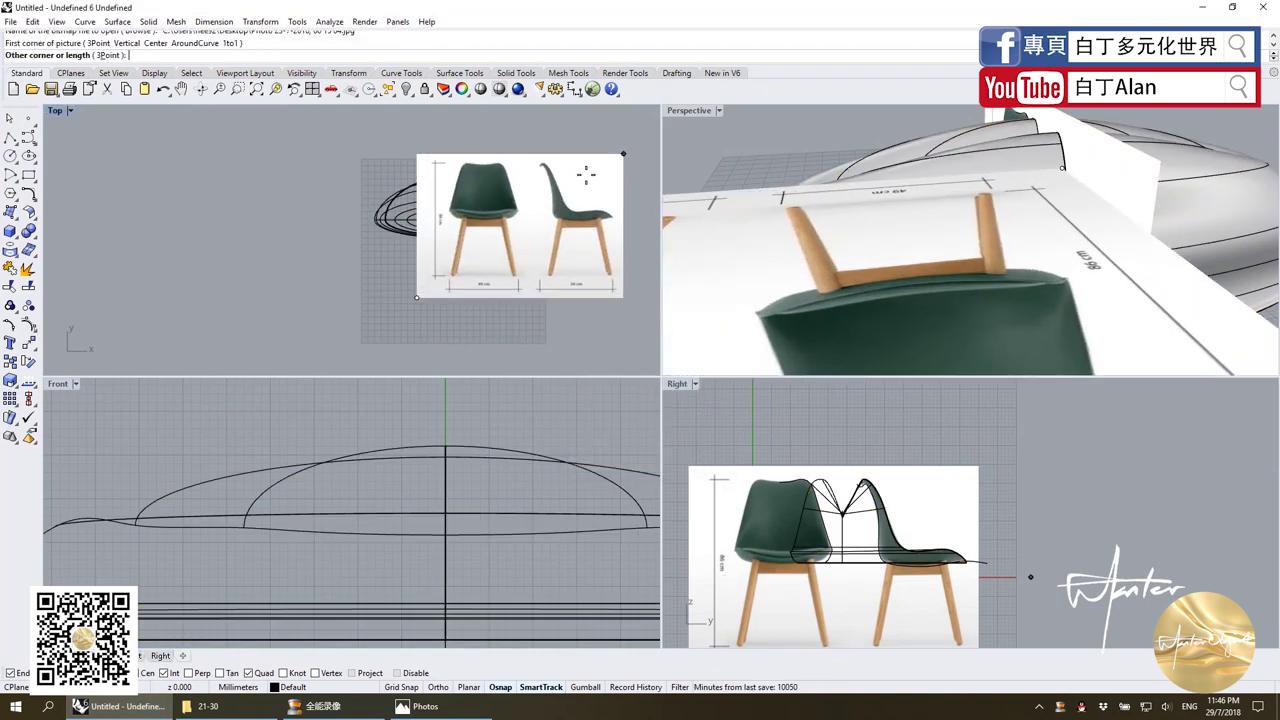
{"action": "key", "text": "Escape"}
{"action": "scroll", "coordinate": [517, 200], "scroll_direction": "up", "scroll_amount": 2}
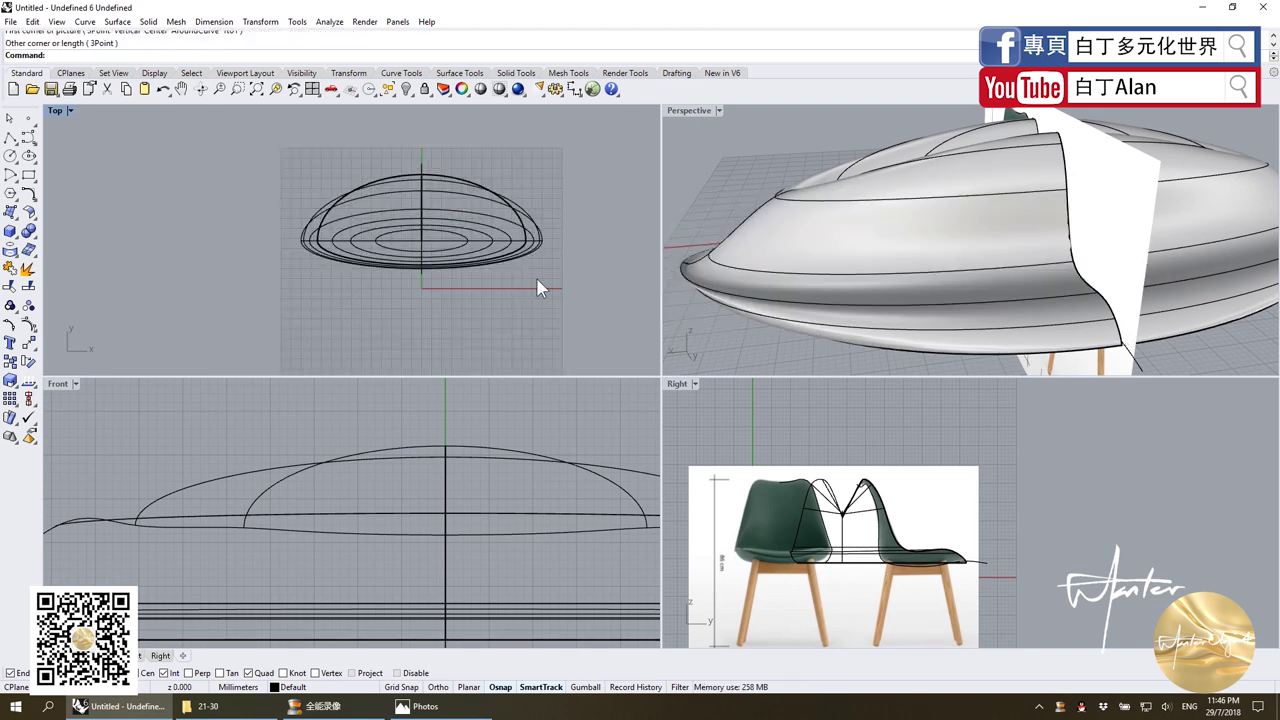
{"action": "scroll", "coordinate": [890, 543], "scroll_direction": "up", "scroll_amount": 2}
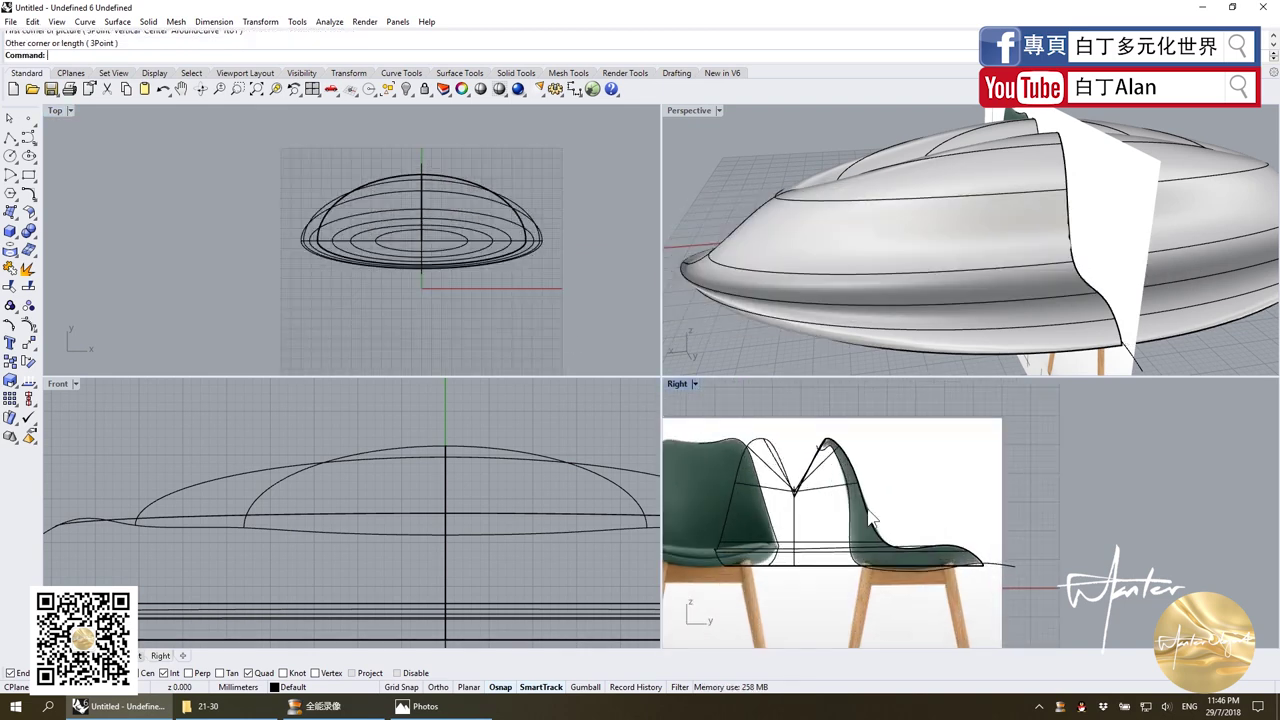
{"action": "left_click", "coordinate": [870, 517]}
Split the shell with the traced chair outline curve and delete the excess outer piece.
{"action": "left_click", "coordinate": [27, 287]}
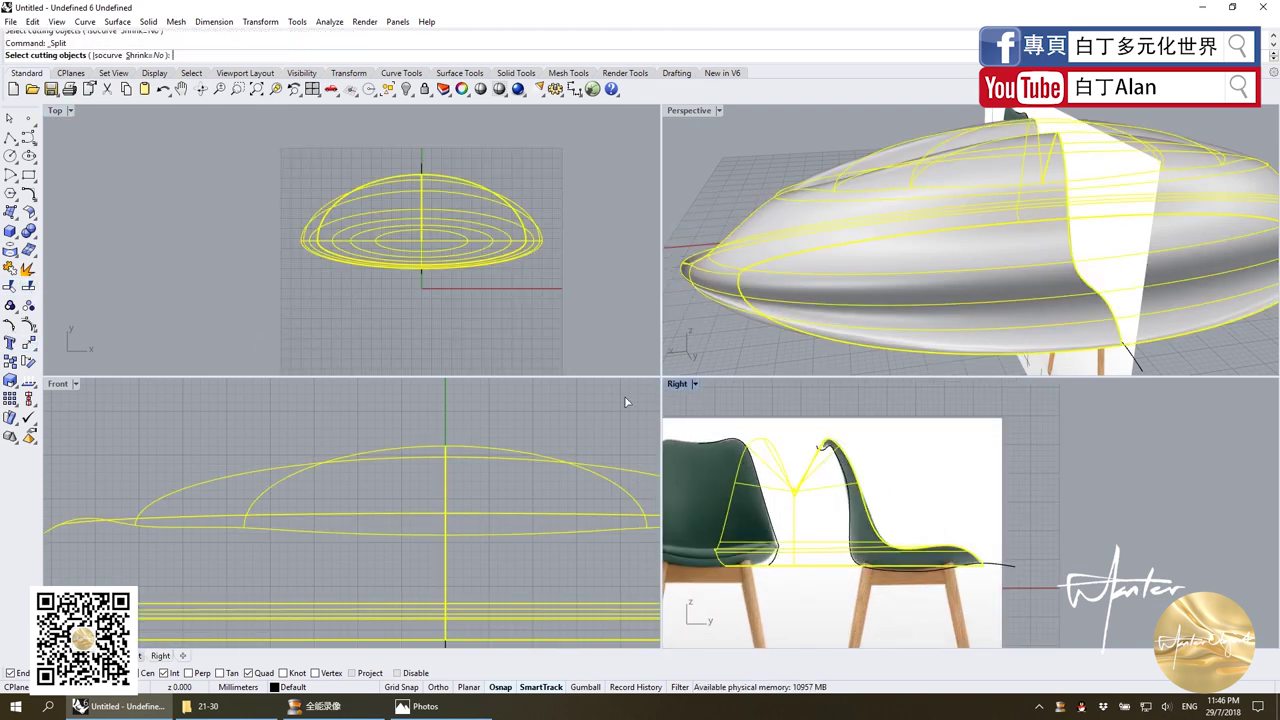
{"action": "left_click", "coordinate": [844, 464]}
{"action": "key", "text": "Return"}
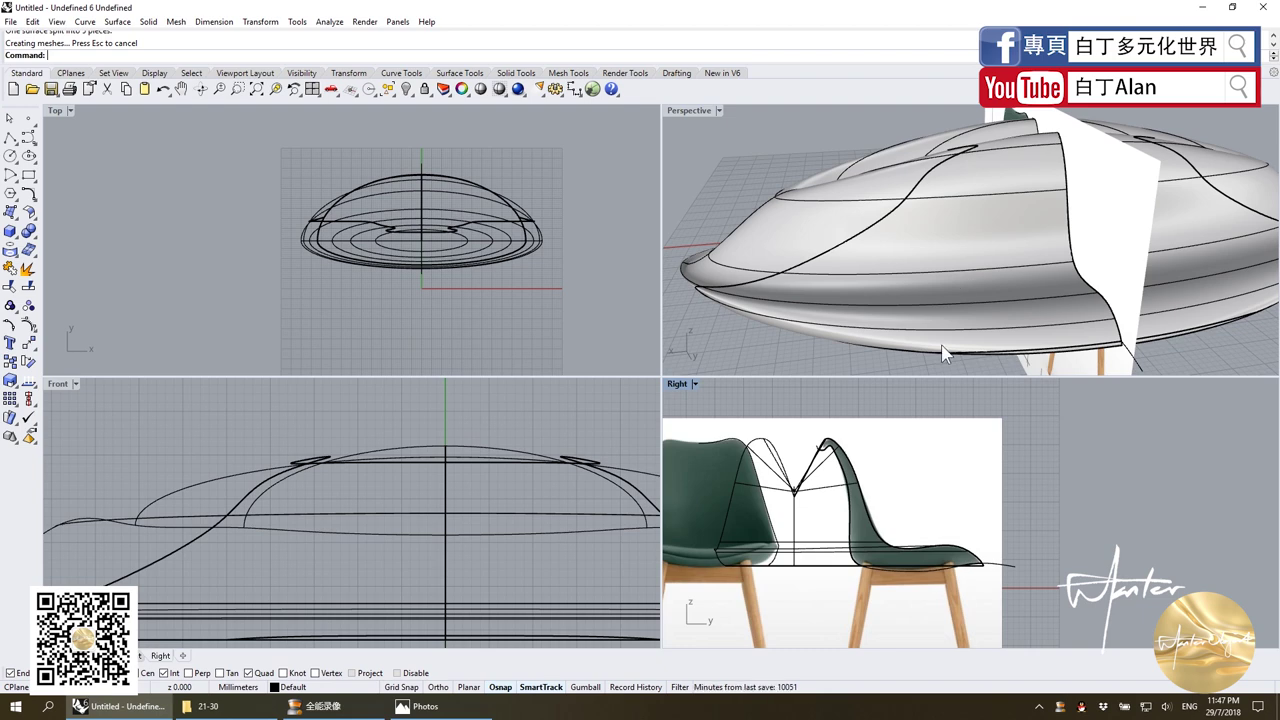
{"action": "scroll", "coordinate": [964, 318], "scroll_direction": "down", "scroll_amount": 2}
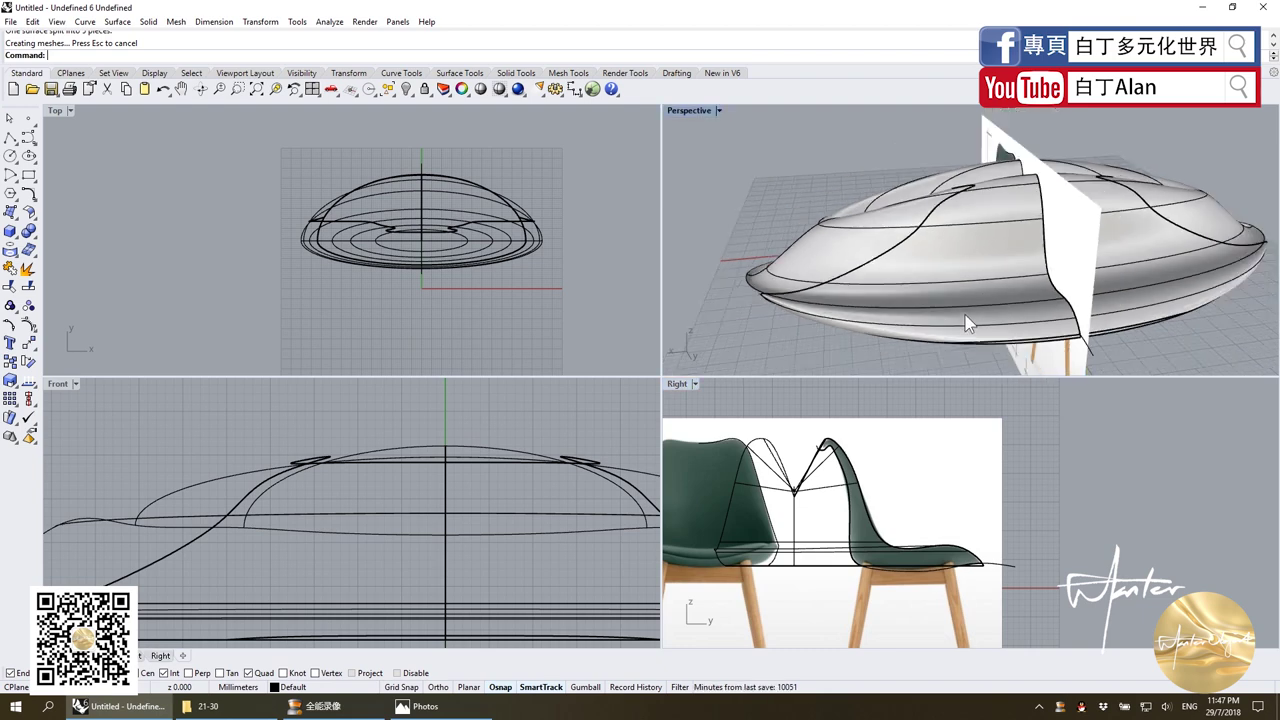
{"action": "left_click", "coordinate": [872, 212]}
{"action": "key", "text": "Delete"}
{"action": "scroll", "coordinate": [823, 458], "scroll_direction": "down", "scroll_amount": 3}
Mirror the right chair-front outline curve across the centre line onto the left side.
{"action": "scroll", "coordinate": [823, 458], "scroll_direction": "up", "scroll_amount": 2}
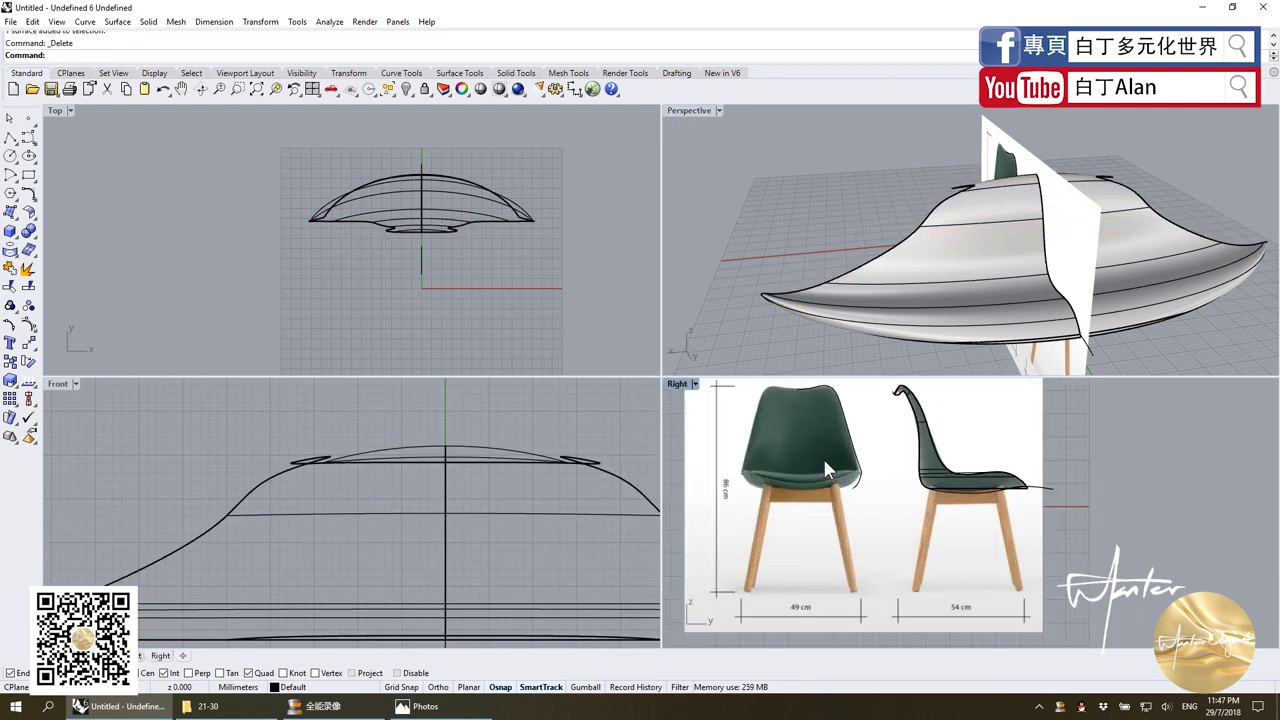
{"action": "scroll", "coordinate": [762, 445], "scroll_direction": "down", "scroll_amount": 3}
{"action": "scroll", "coordinate": [868, 480], "scroll_direction": "up", "scroll_amount": 3}
{"action": "left_click", "coordinate": [866, 480]}
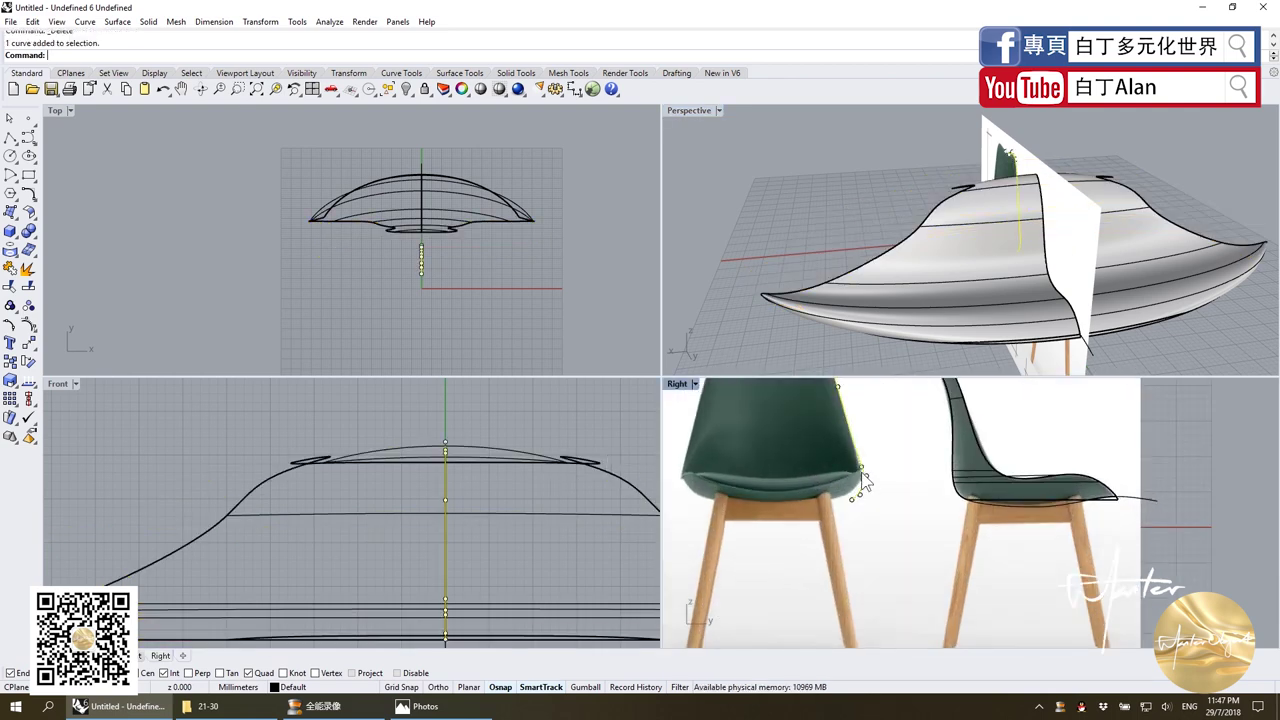
{"action": "scroll", "coordinate": [869, 478], "scroll_direction": "down", "scroll_amount": 3}
{"action": "scroll", "coordinate": [870, 478], "scroll_direction": "up", "scroll_amount": 3}
{"action": "scroll", "coordinate": [780, 440], "scroll_direction": "up", "scroll_amount": 4}
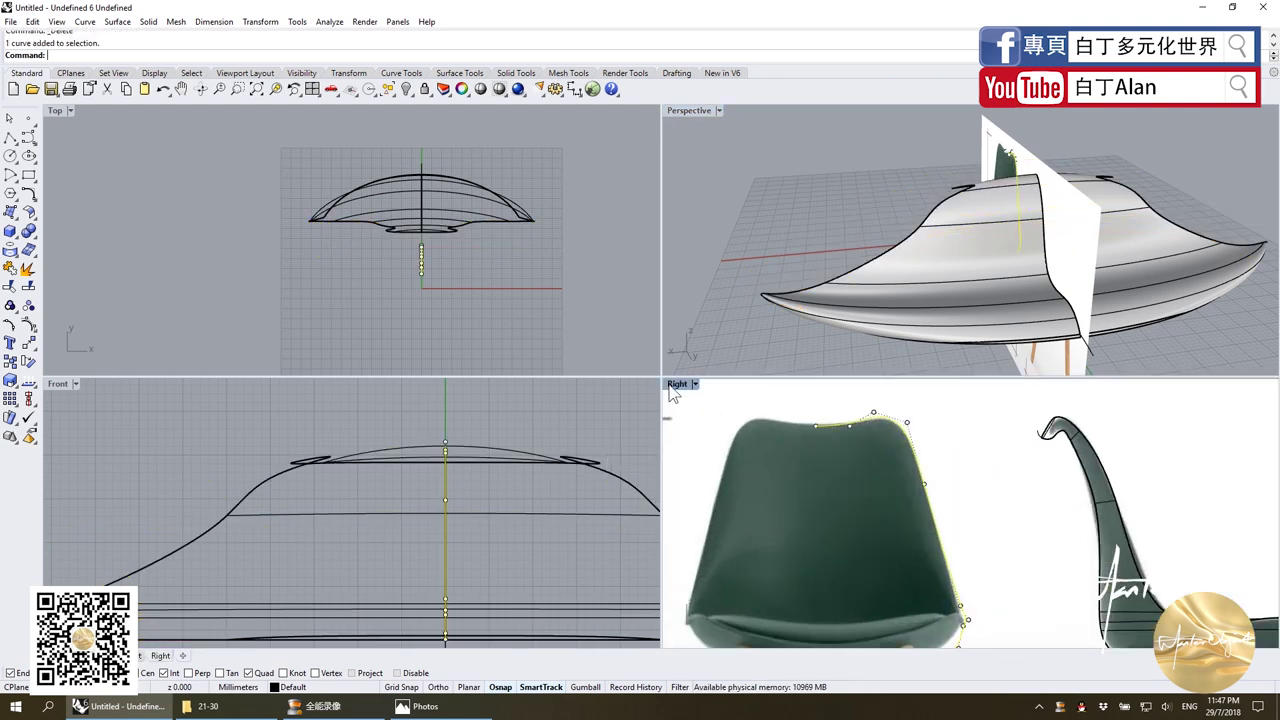
{"action": "double_click", "coordinate": [670, 386]}
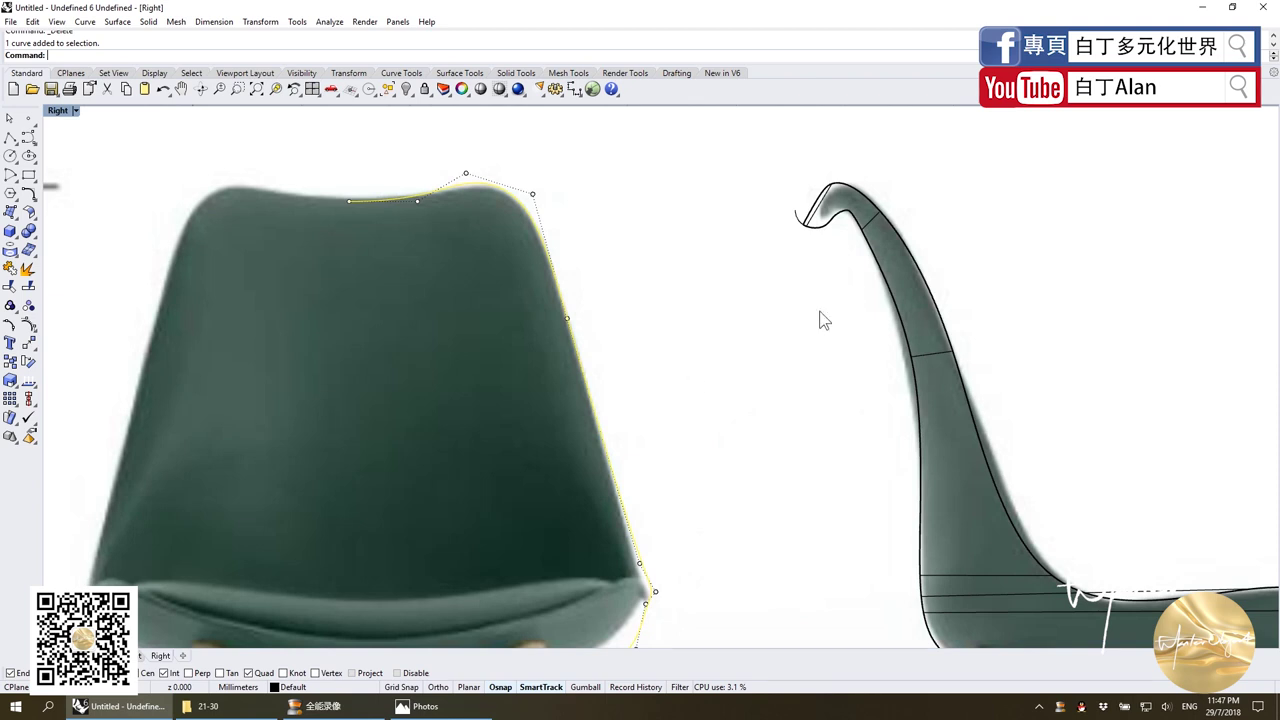
{"action": "left_click", "coordinate": [33, 352]}
{"action": "left_click", "coordinate": [130, 350]}
{"action": "left_click", "coordinate": [348, 201]}
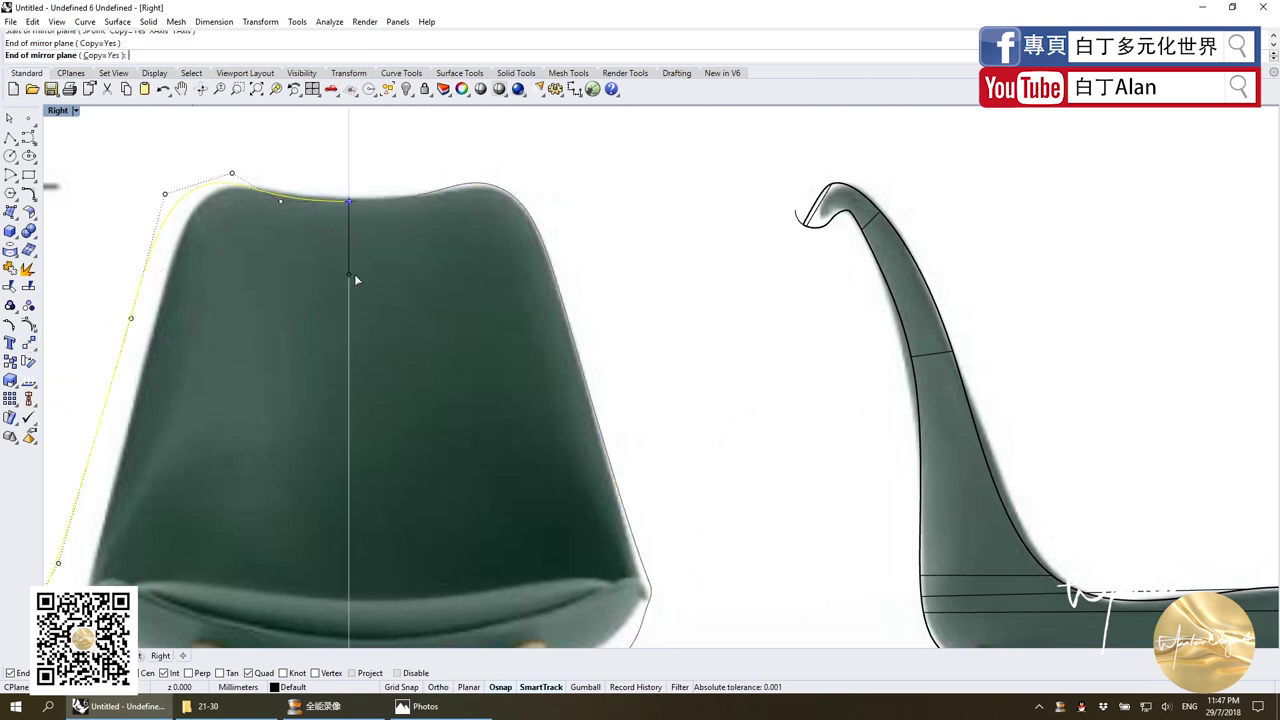
{"action": "left_click", "coordinate": [354, 275]}
Select both outline curves and copy them to the clipboard.
{"action": "scroll", "coordinate": [353, 285], "scroll_direction": "down", "scroll_amount": 4}
{"action": "key", "text": "Escape"}
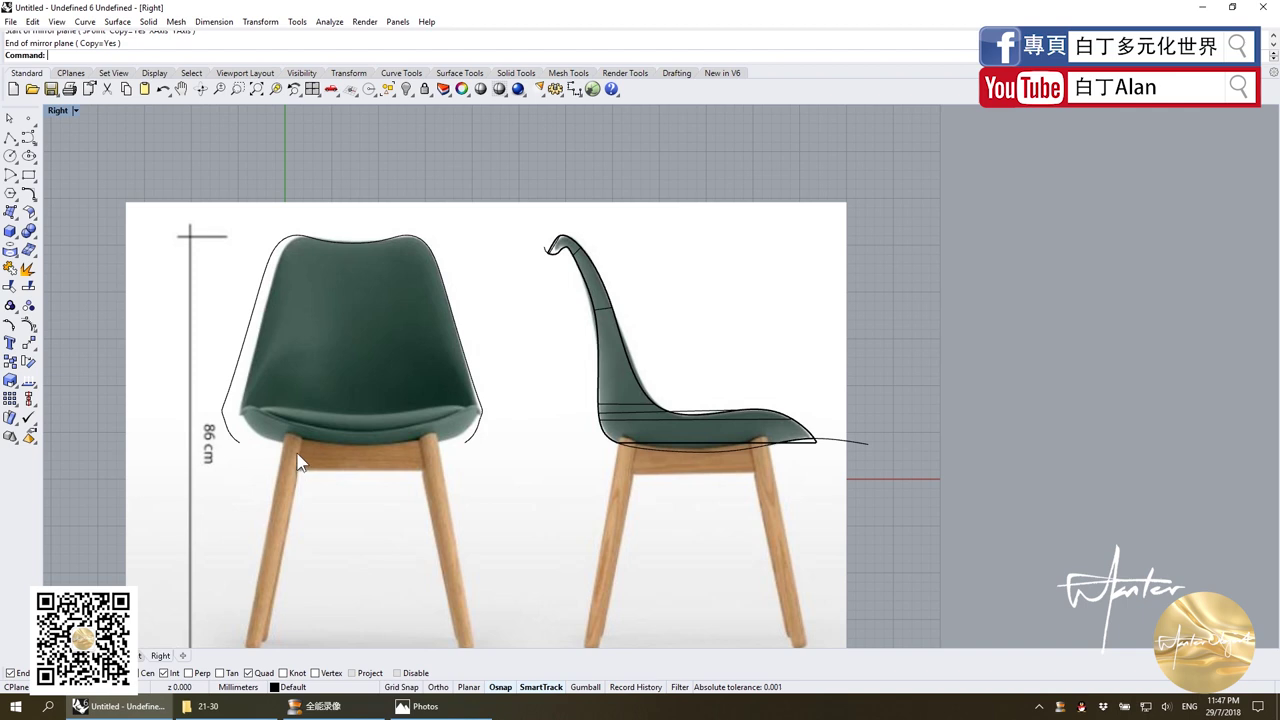
{"action": "left_click", "coordinate": [242, 444]}
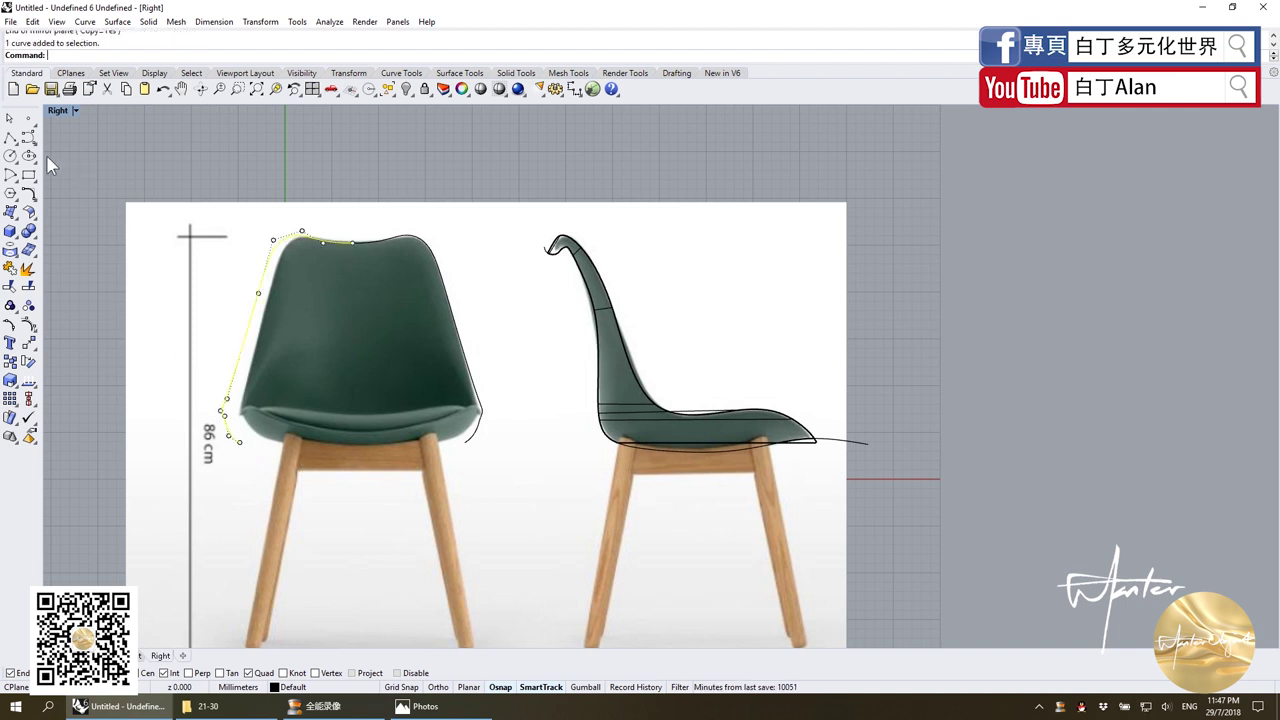
{"action": "key", "text": "Escape"}
{"action": "scroll", "coordinate": [450, 280], "scroll_direction": "down", "scroll_amount": 4}
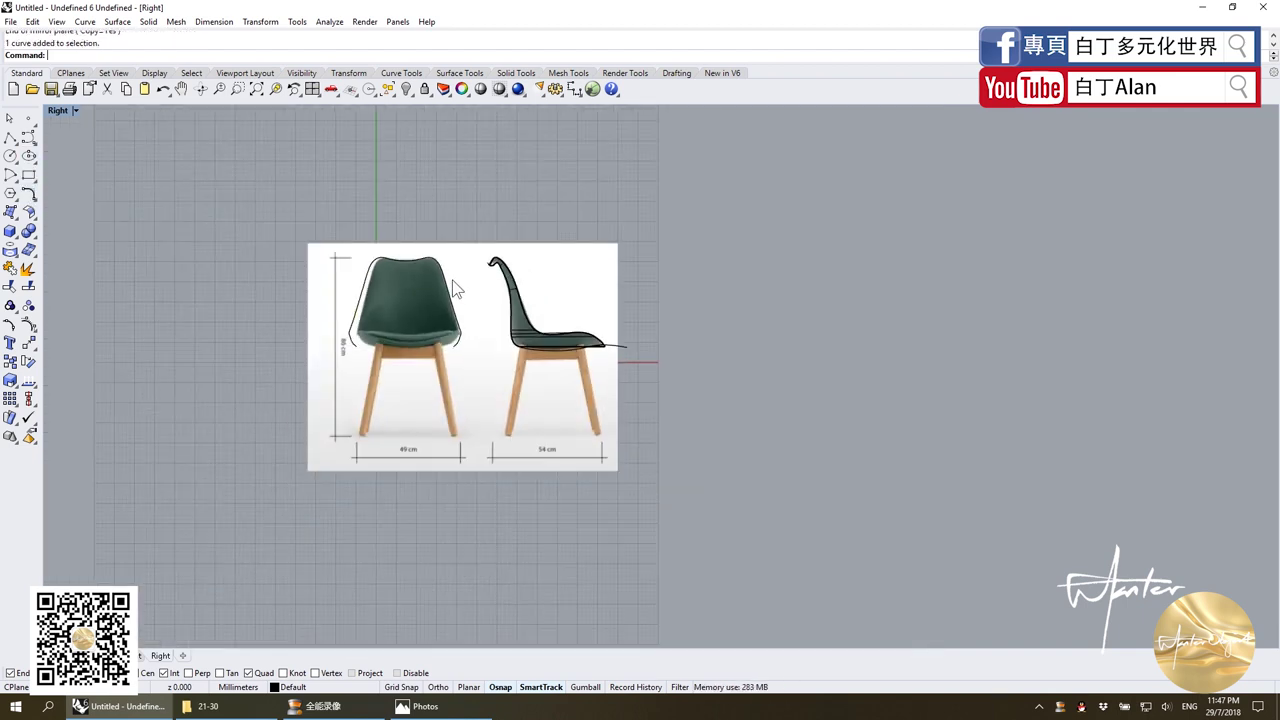
{"action": "left_click_drag", "start_coordinate": [455, 288], "coordinate": [354, 234]}
{"action": "key", "text": "ctrl+c"}
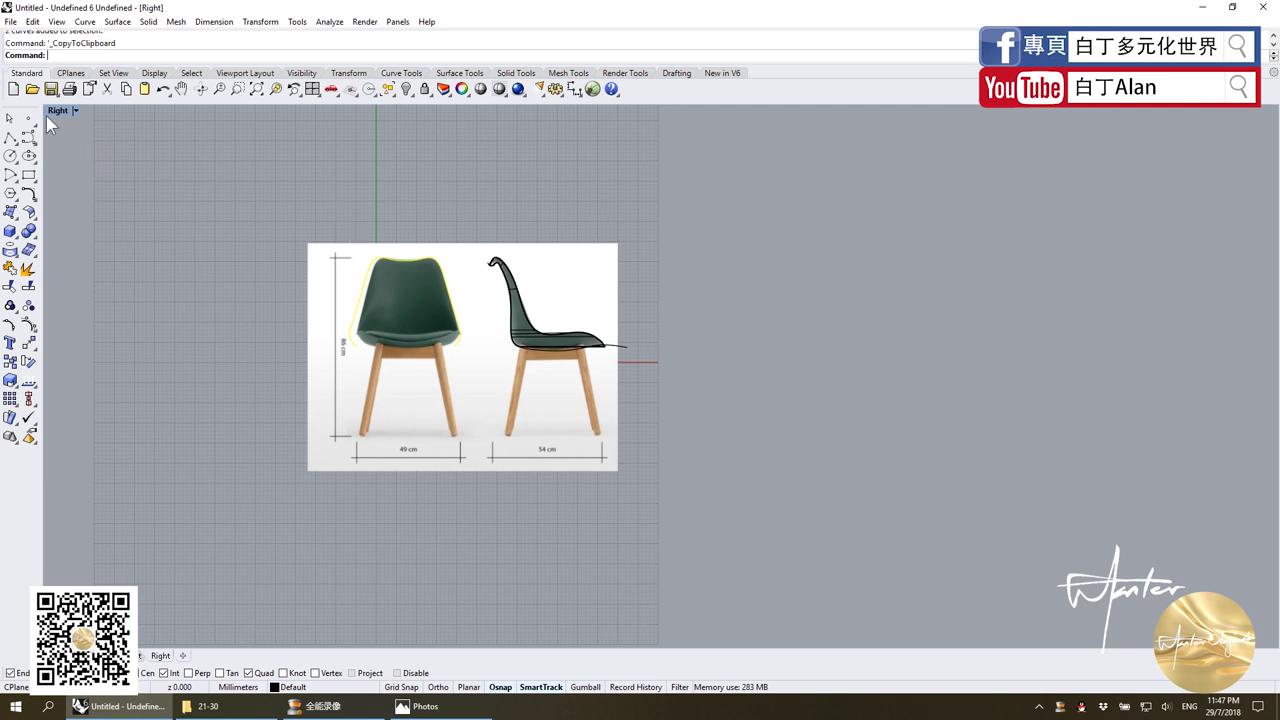
Paste the outline curves to the right of the shell and rotate them 90°.
{"action": "double_click", "coordinate": [55, 111]}
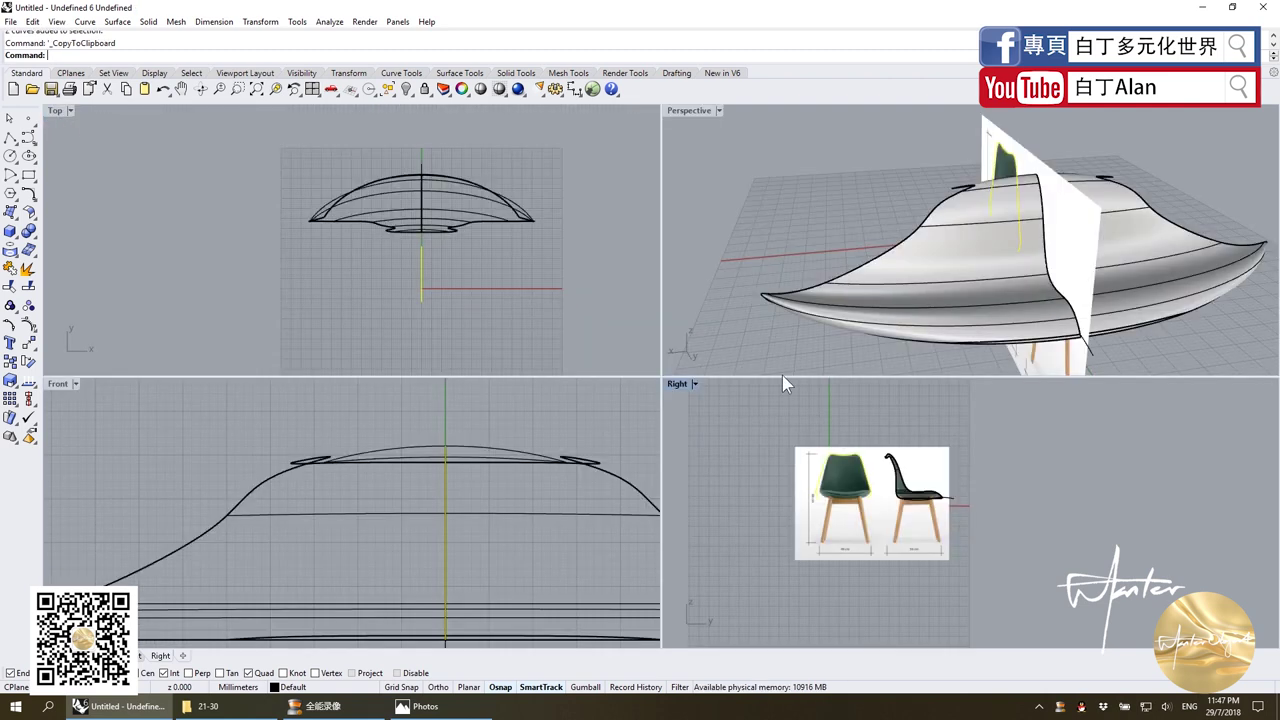
{"action": "scroll", "coordinate": [303, 470], "scroll_direction": "down", "scroll_amount": 5}
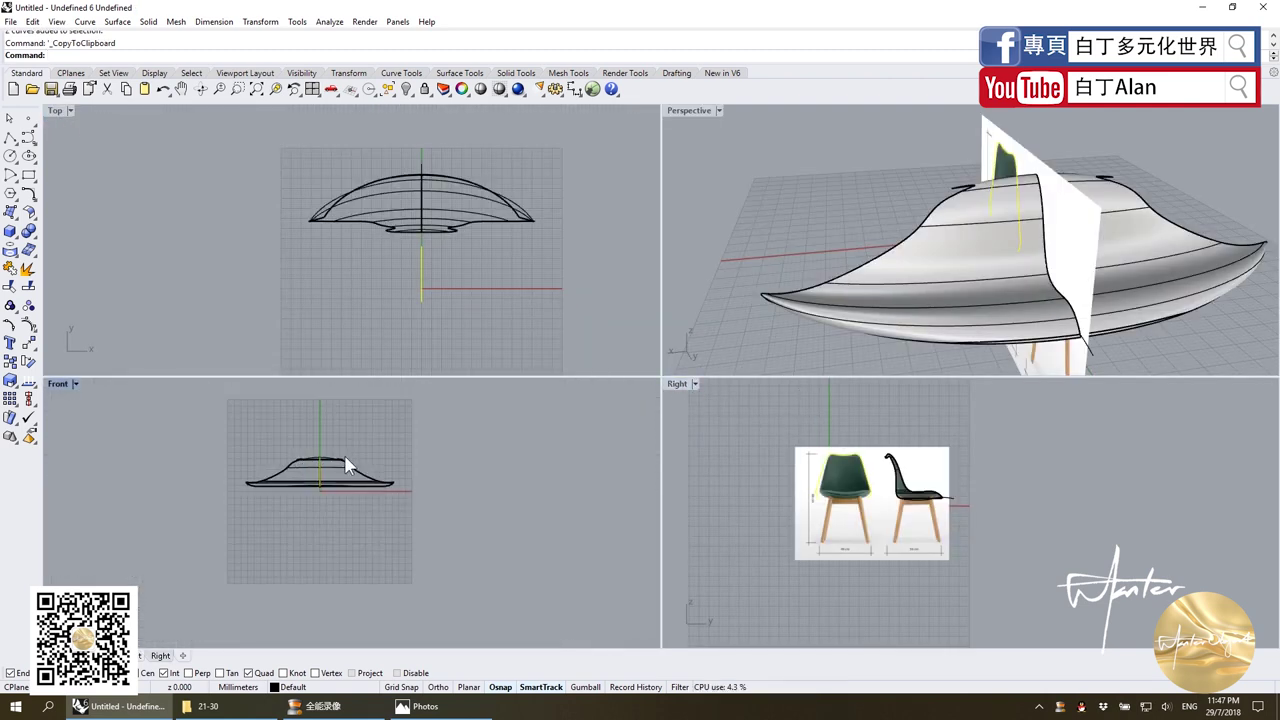
{"action": "scroll", "coordinate": [347, 465], "scroll_direction": "up", "scroll_amount": 3}
{"action": "key", "text": "ctrl+v"}
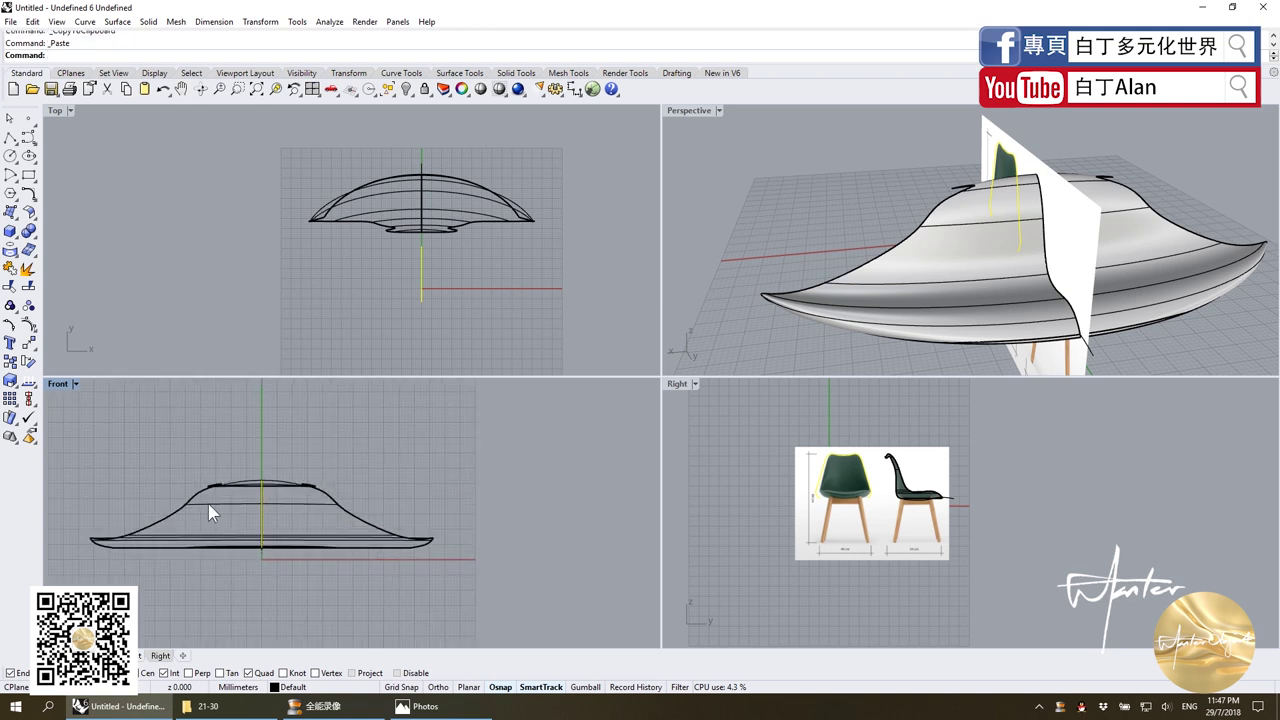
{"action": "left_click_drag", "start_coordinate": [263, 514], "coordinate": [539, 514]}
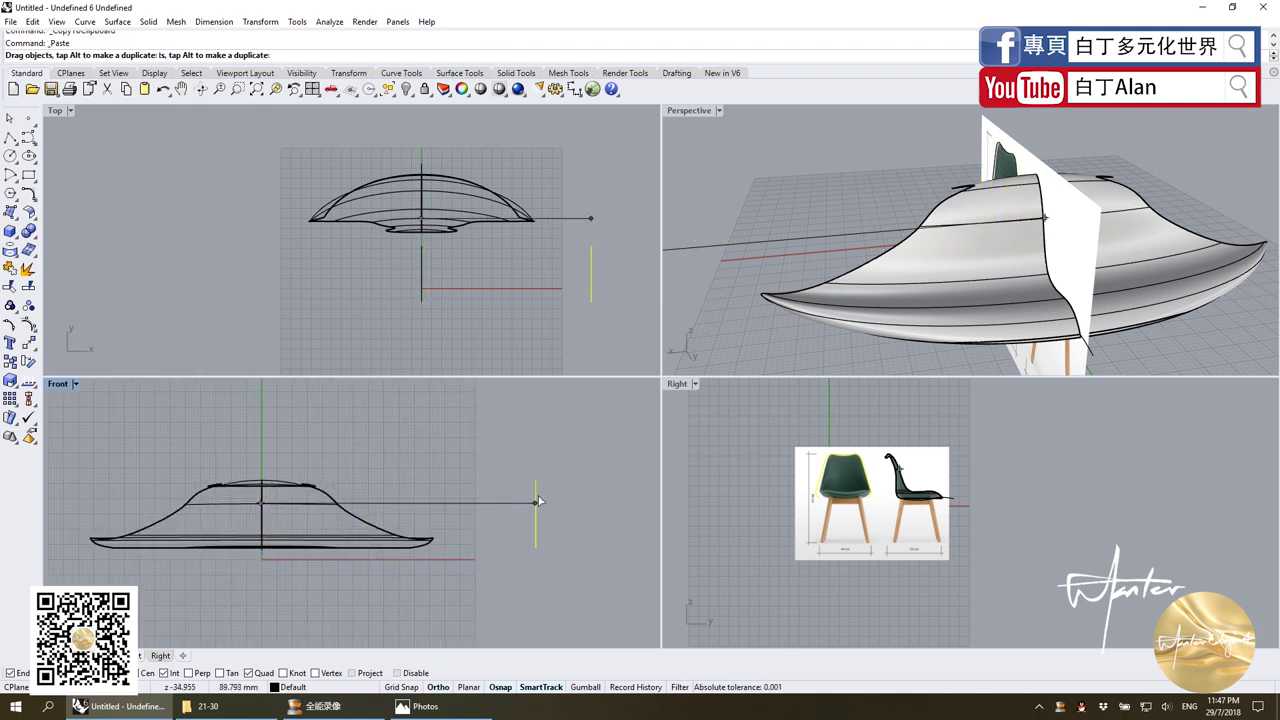
{"action": "left_click", "coordinate": [28, 361]}
{"action": "left_click", "coordinate": [604, 272]}
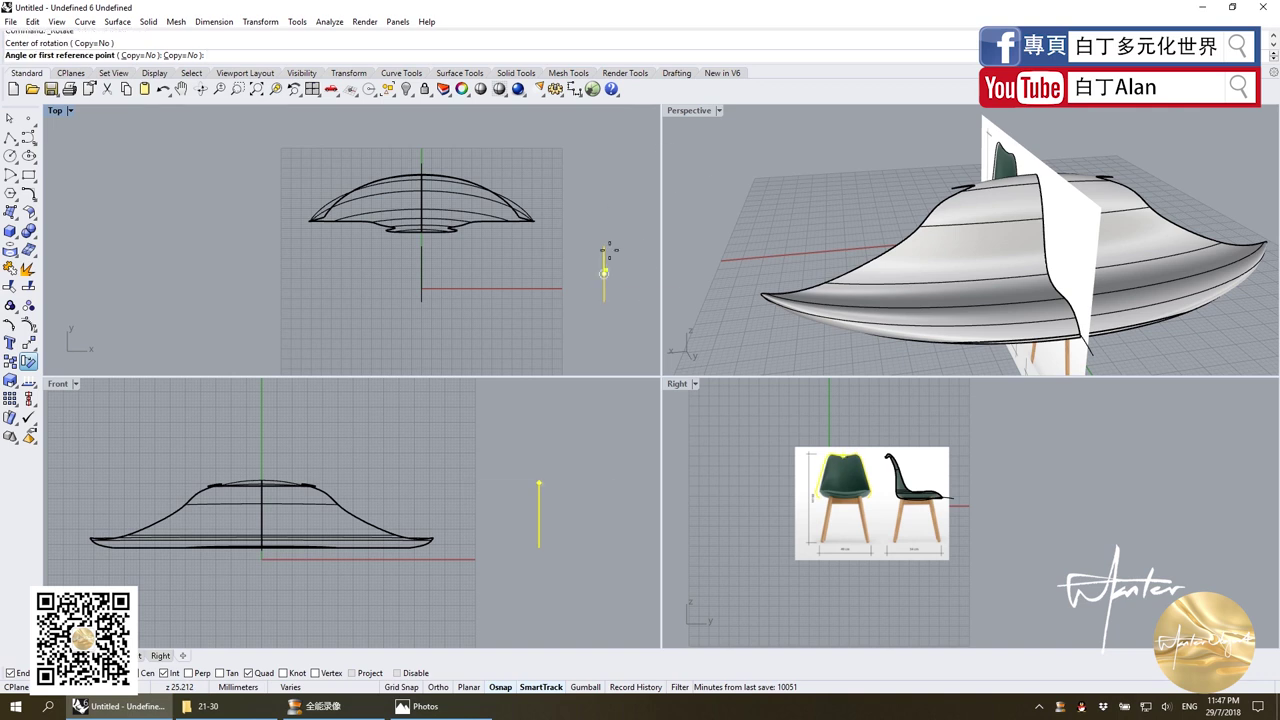
{"action": "left_click", "coordinate": [606, 200]}
{"action": "left_click", "coordinate": [550, 273]}
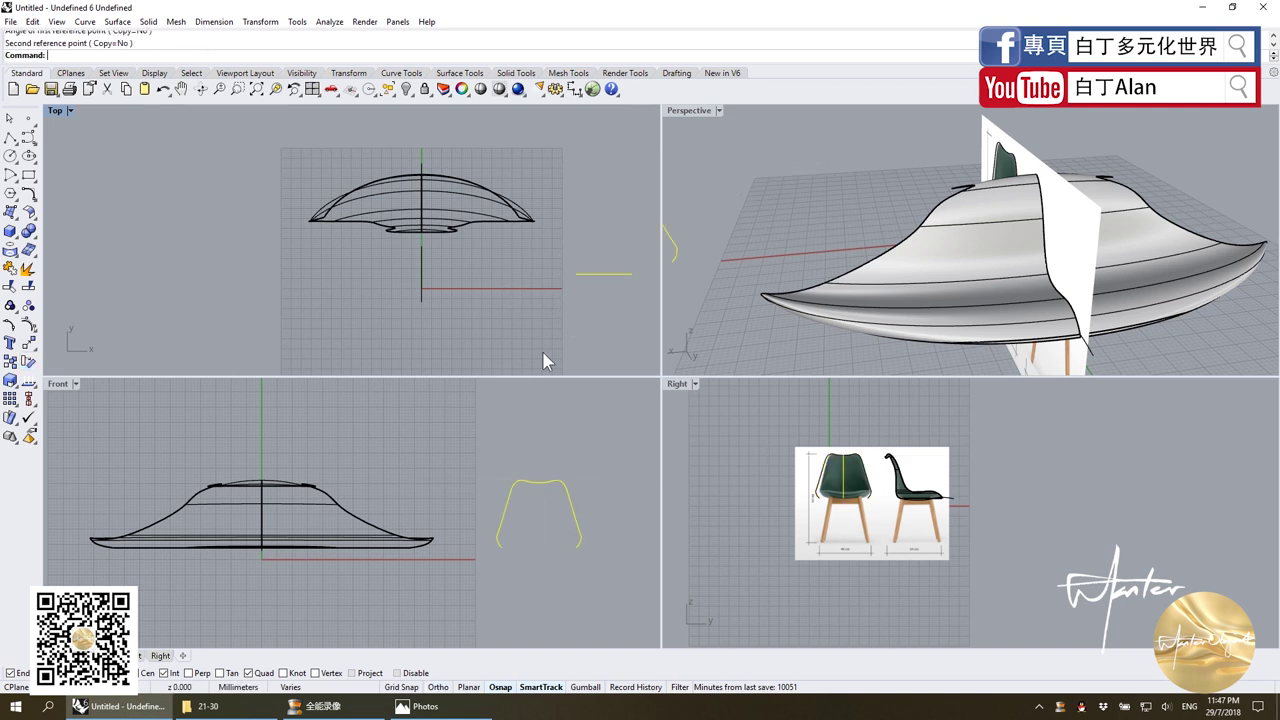
Bridge the two open bottom ends of the outline halves with a blend curve.
{"action": "left_click", "coordinate": [262, 472]}
{"action": "left_click", "coordinate": [28, 193]}
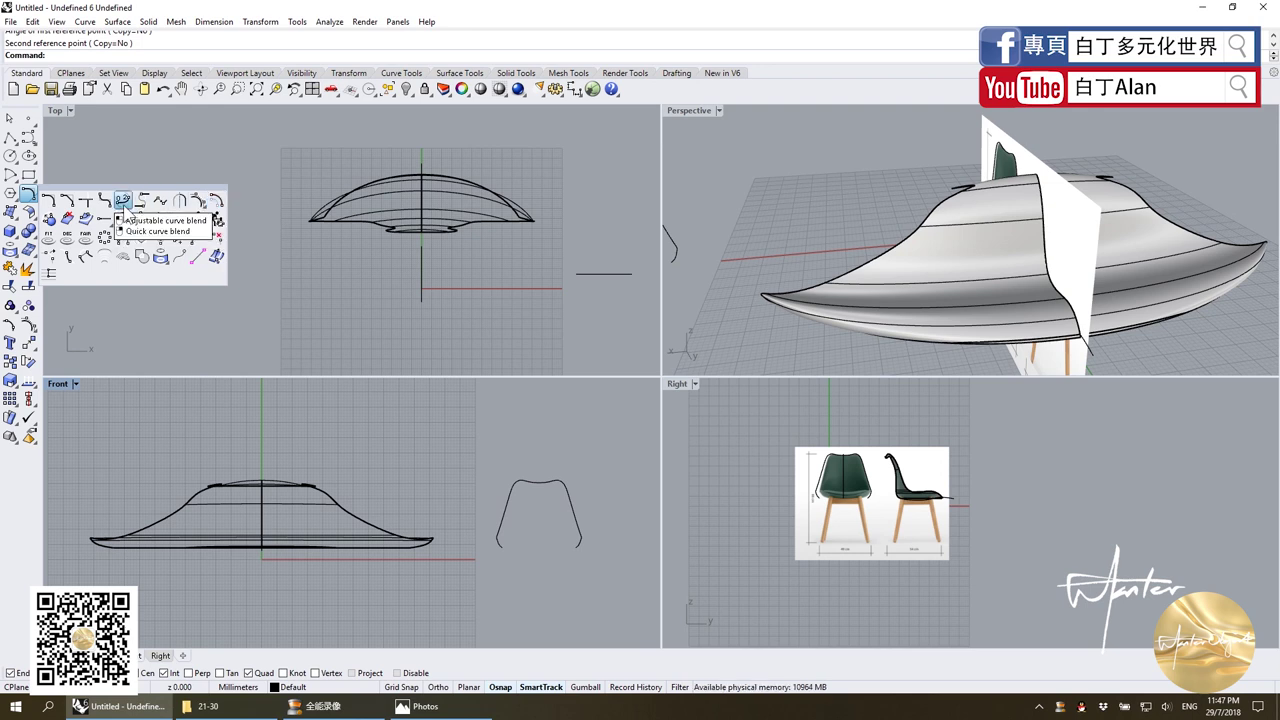
{"action": "left_click", "coordinate": [124, 208]}
{"action": "left_click", "coordinate": [504, 551]}
{"action": "left_click", "coordinate": [577, 545]}
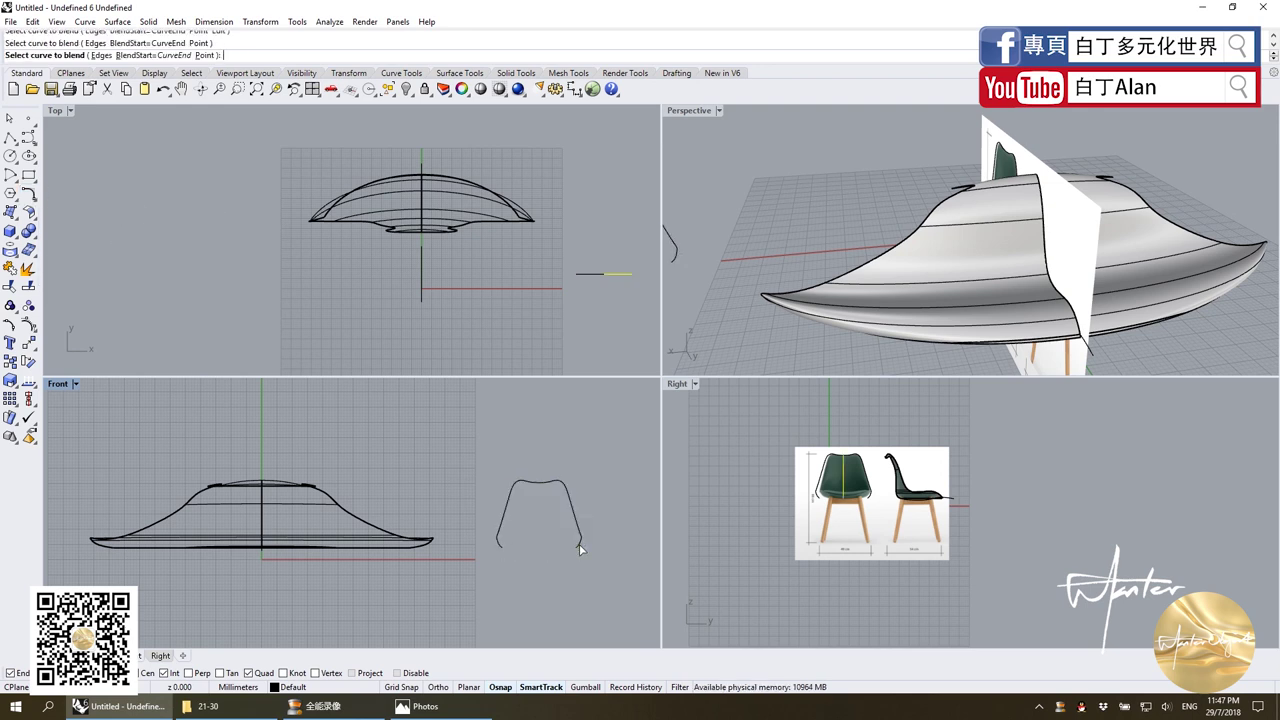
{"action": "left_click", "coordinate": [594, 442]}
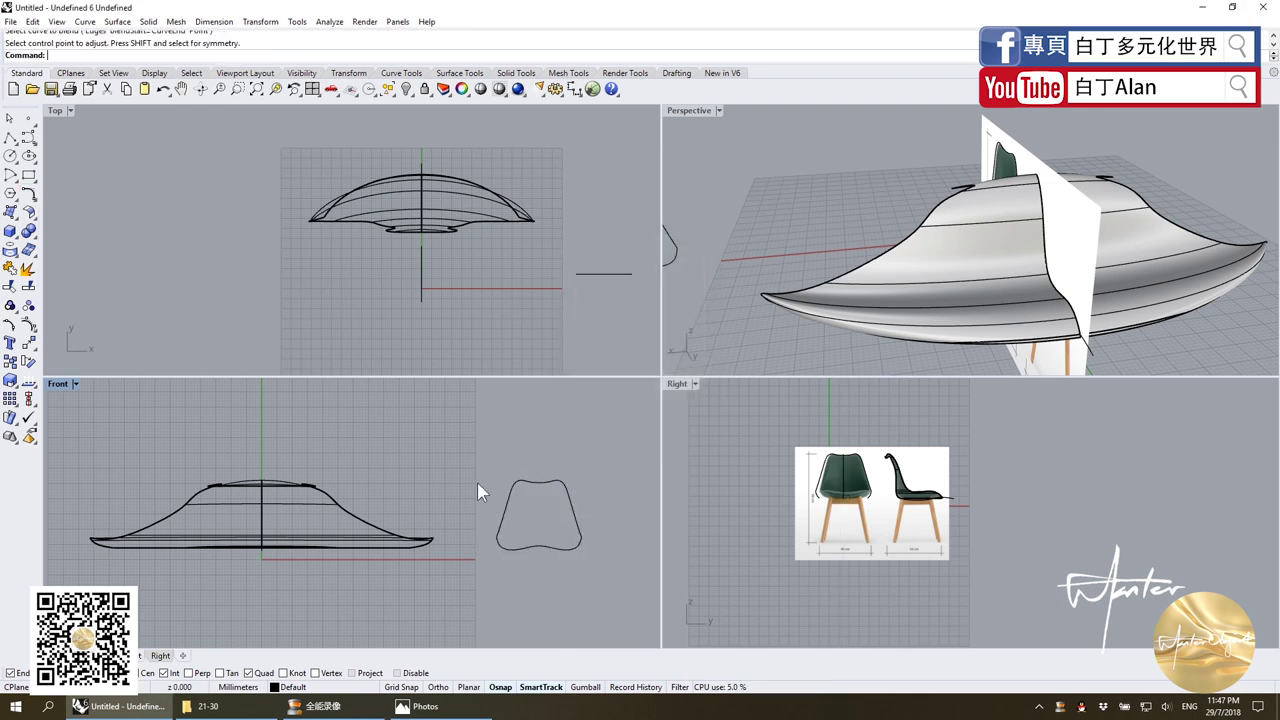
Join the three curves into one closed outline and move it onto the shell.
{"action": "left_click_drag", "start_coordinate": [484, 460], "coordinate": [615, 600]}
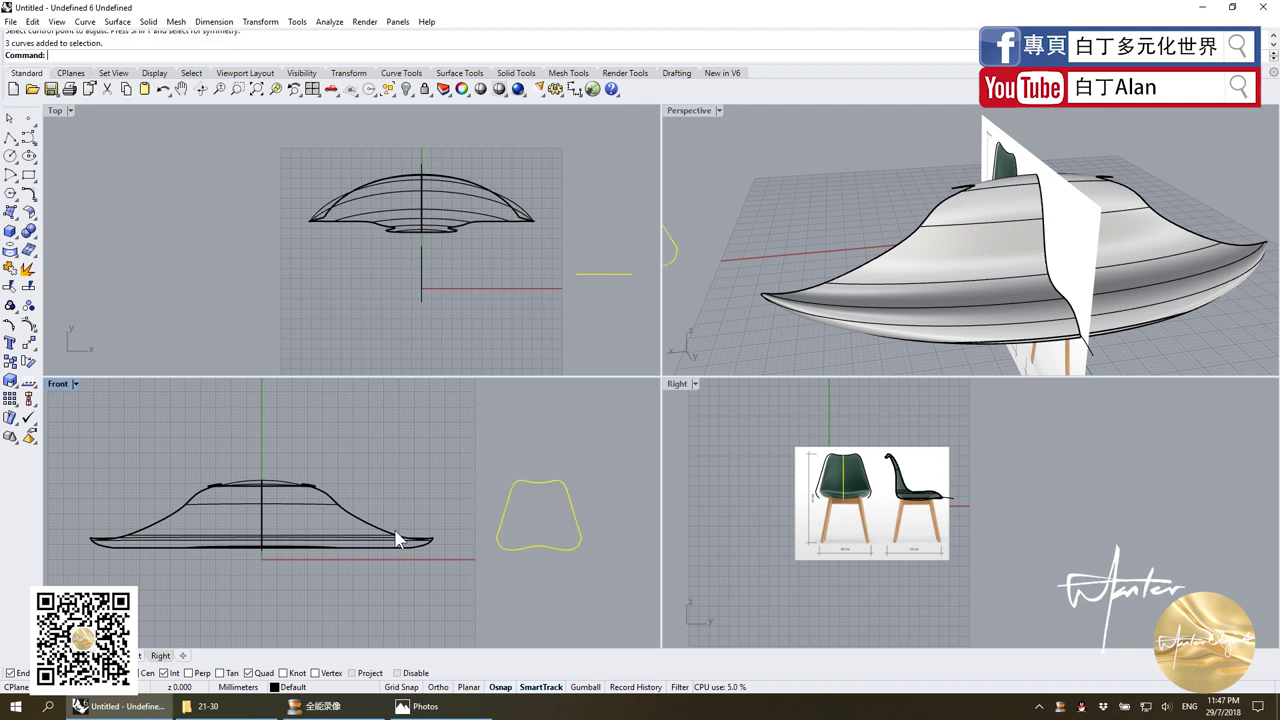
{"action": "left_click", "coordinate": [17, 276]}
{"action": "left_click_drag", "start_coordinate": [568, 491], "coordinate": [290, 497]}
Delete the flat bottom surface beneath the shell.
{"action": "scroll", "coordinate": [292, 510], "scroll_direction": "up", "scroll_amount": 3}
{"action": "scroll", "coordinate": [286, 551], "scroll_direction": "up", "scroll_amount": 2}
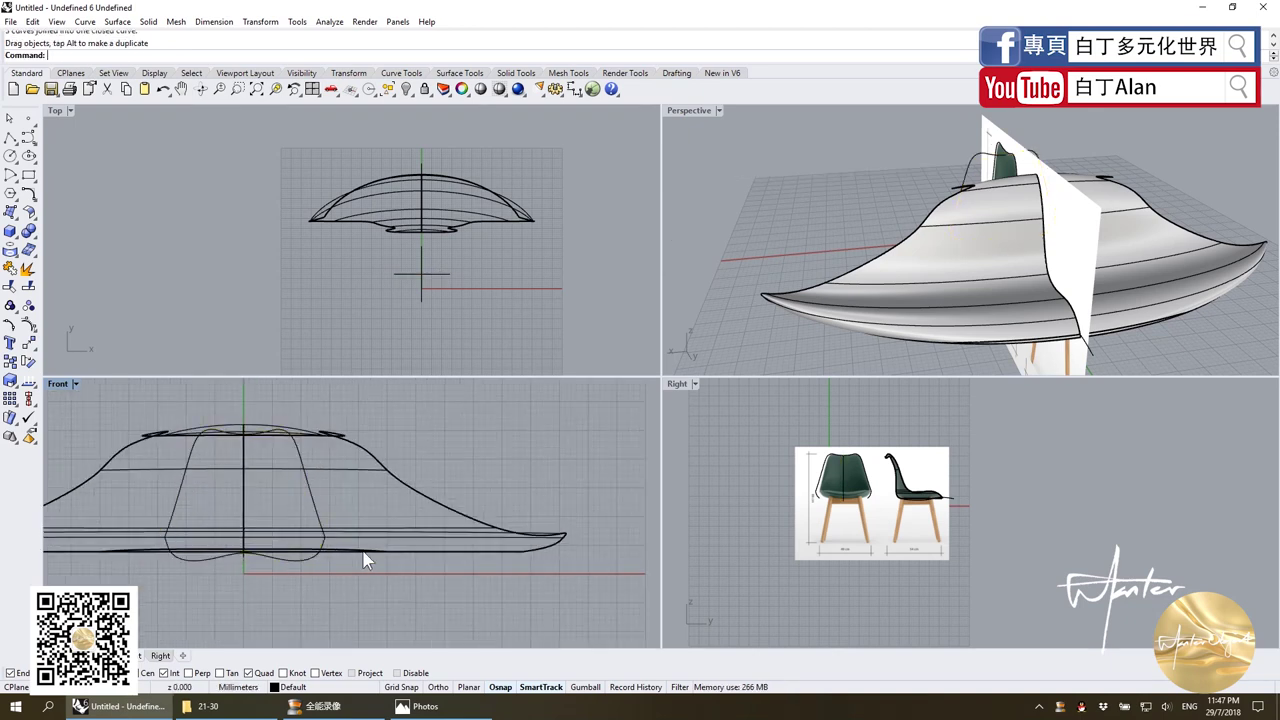
{"action": "left_click", "coordinate": [393, 549]}
{"action": "left_click", "coordinate": [412, 535]}
{"action": "left_click", "coordinate": [970, 245]}
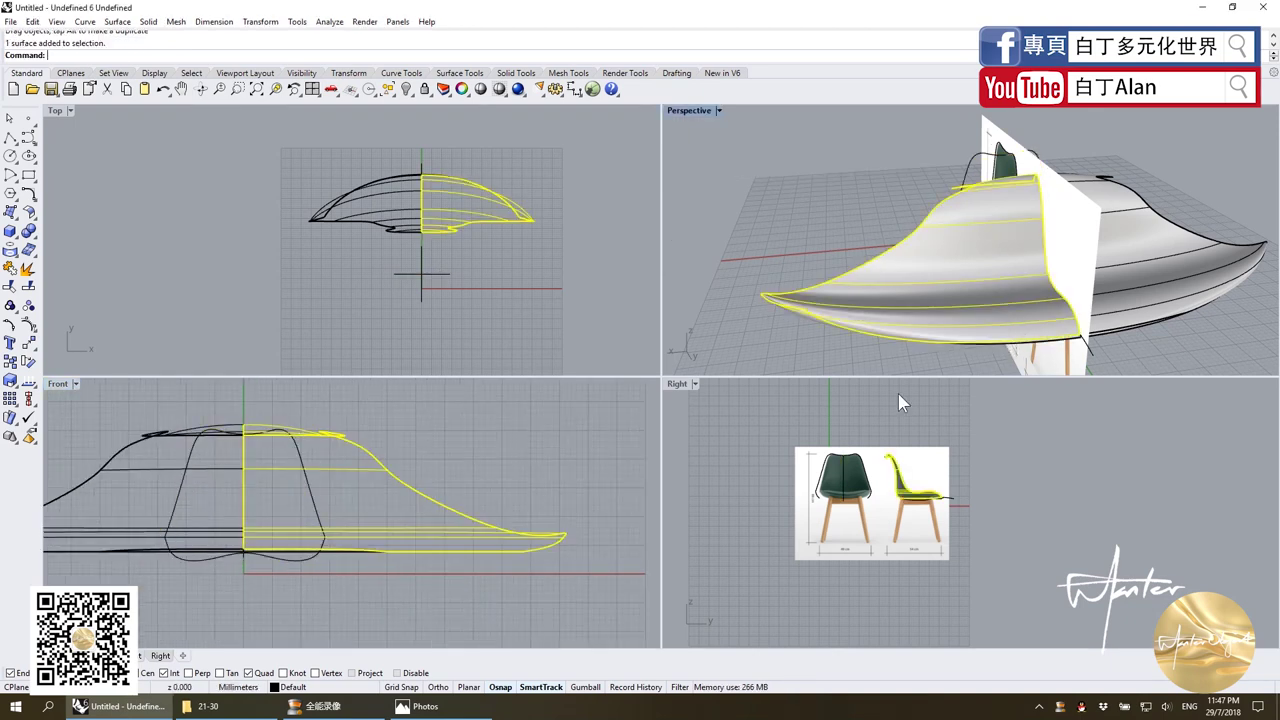
{"action": "left_click", "coordinate": [97, 512]}
{"action": "left_click", "coordinate": [300, 551]}
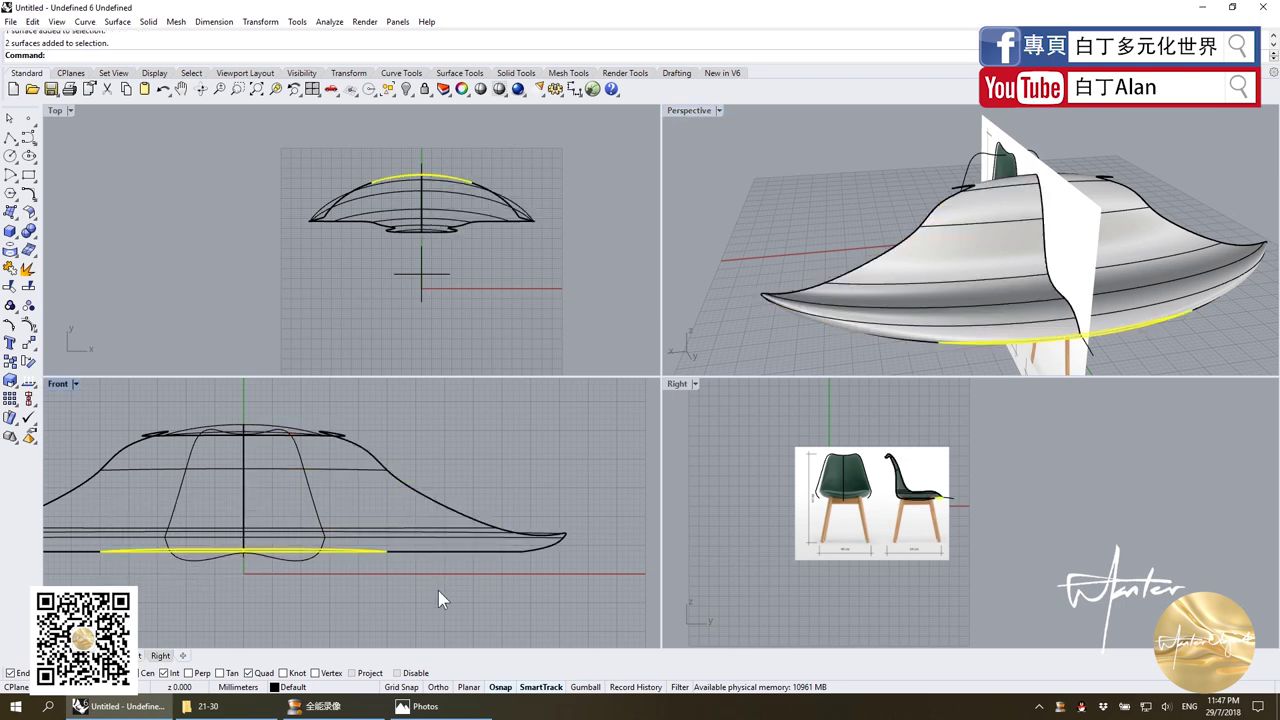
{"action": "key", "text": "Delete"}
Scale both shell halves up so they fit the closed outline.
{"action": "left_click", "coordinate": [392, 445]}
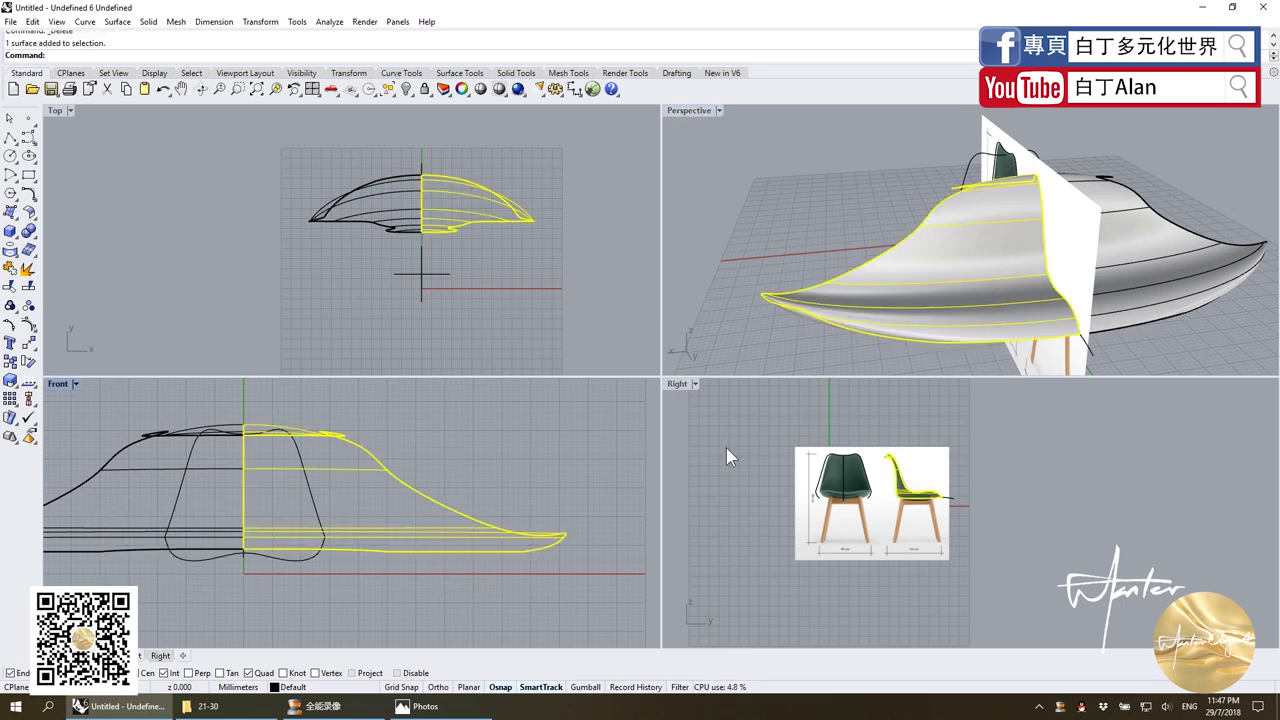
{"action": "right_click_drag", "start_coordinate": [880, 260], "coordinate": [1192, 252]}
{"action": "scroll", "coordinate": [1225, 244], "scroll_direction": "up", "scroll_amount": 5}
{"action": "left_click", "coordinate": [800, 245], "text": "shift"}
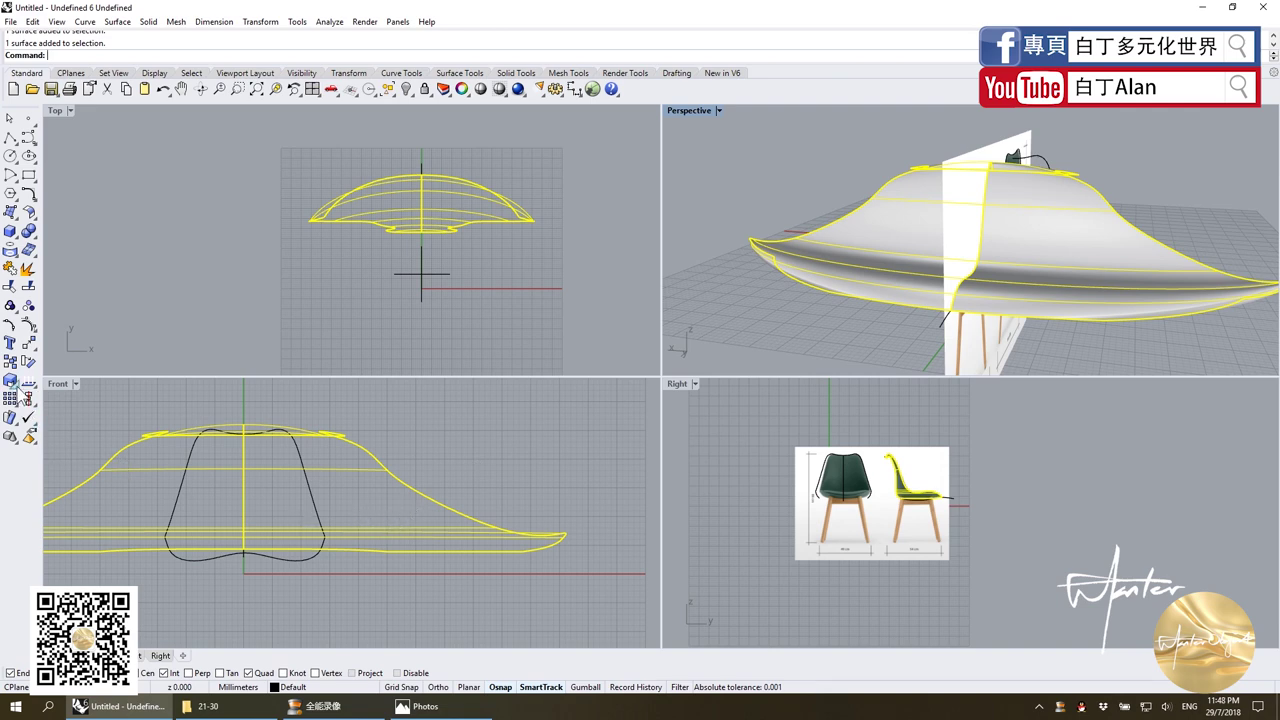
{"action": "left_click", "coordinate": [10, 382]}
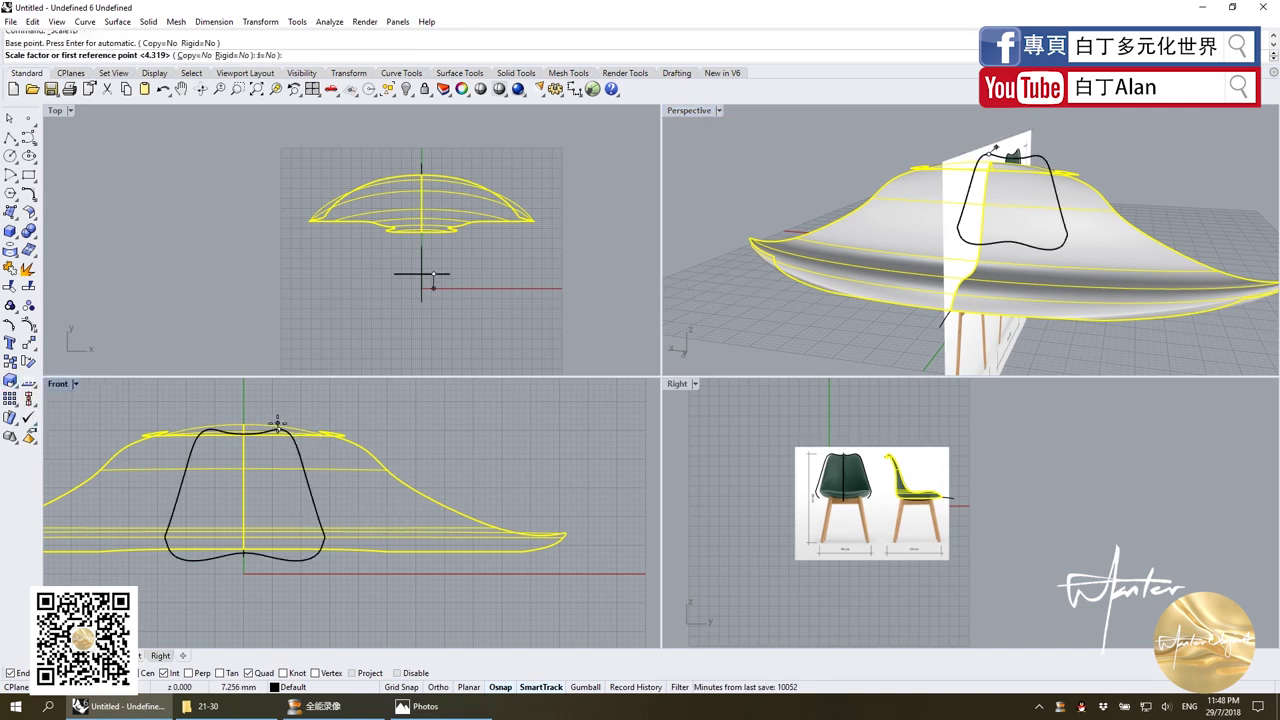
{"action": "left_click", "coordinate": [278, 426]}
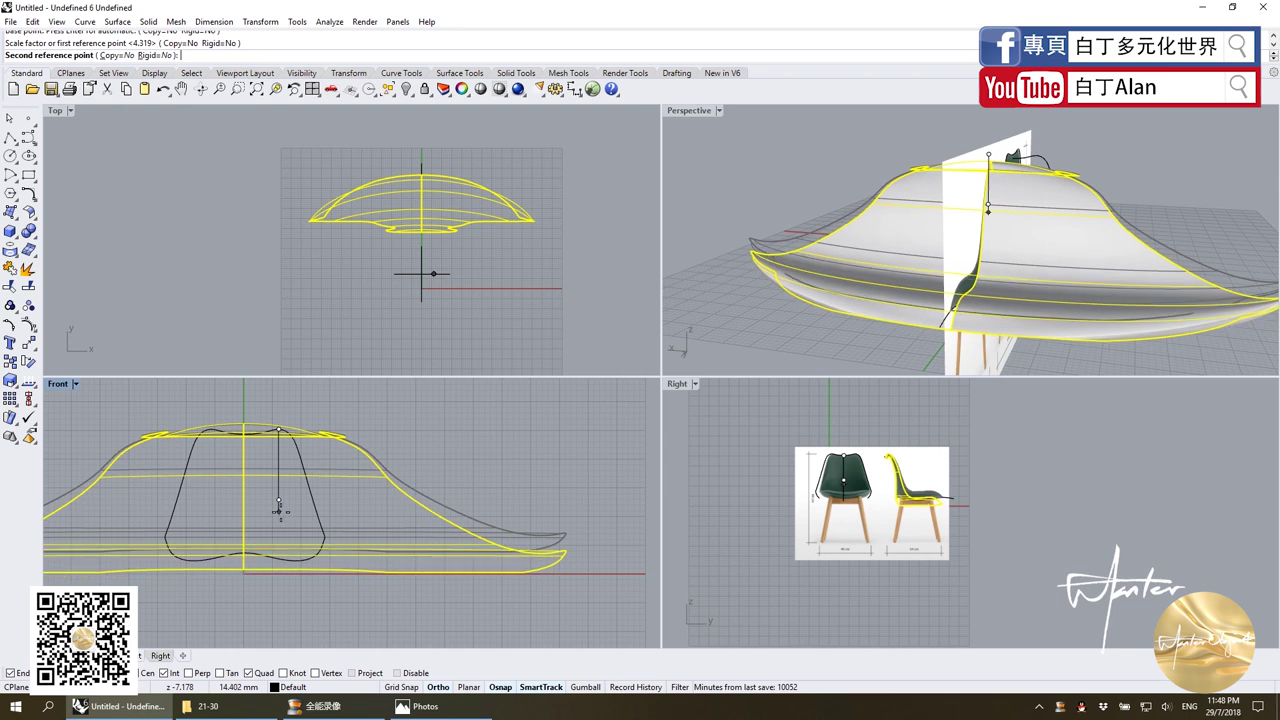
{"action": "left_click", "coordinate": [278, 510]}
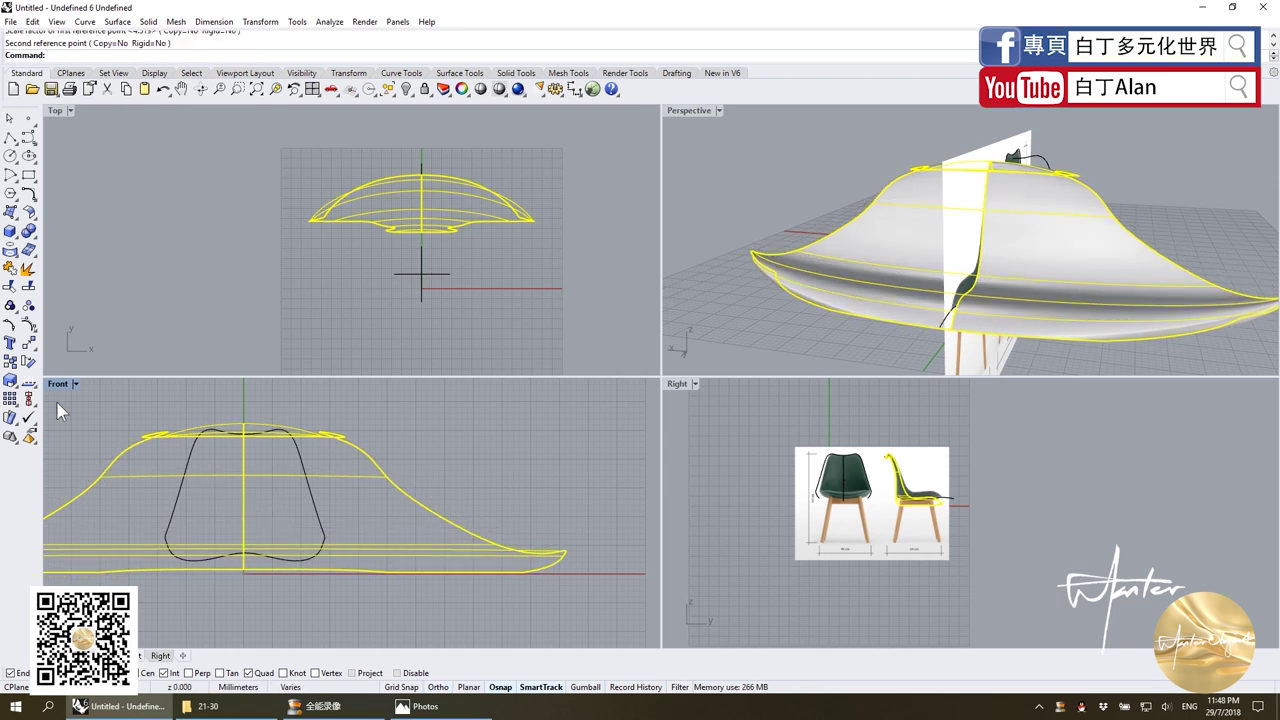
Split the shell along the closed outline and delete the piece outside it.
{"action": "left_click", "coordinate": [28, 343]}
{"action": "left_click", "coordinate": [313, 492]}
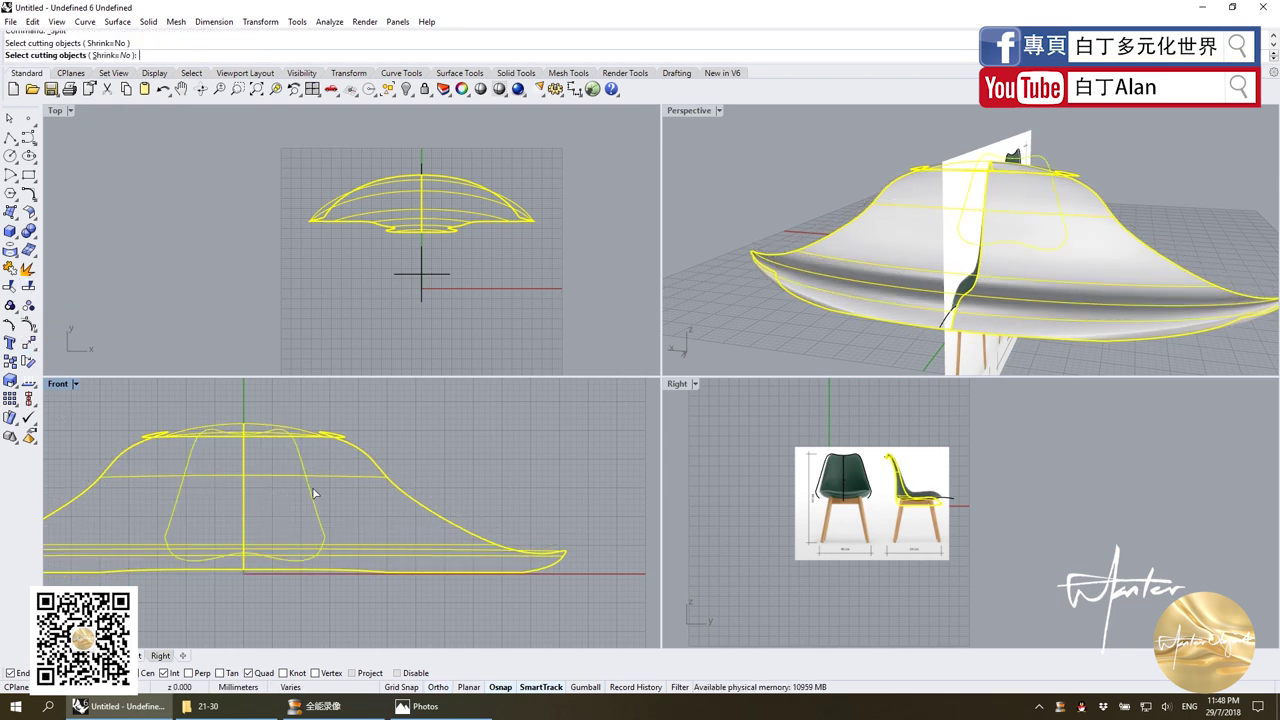
{"action": "key", "text": "Return"}
{"action": "left_click", "coordinate": [308, 488]}
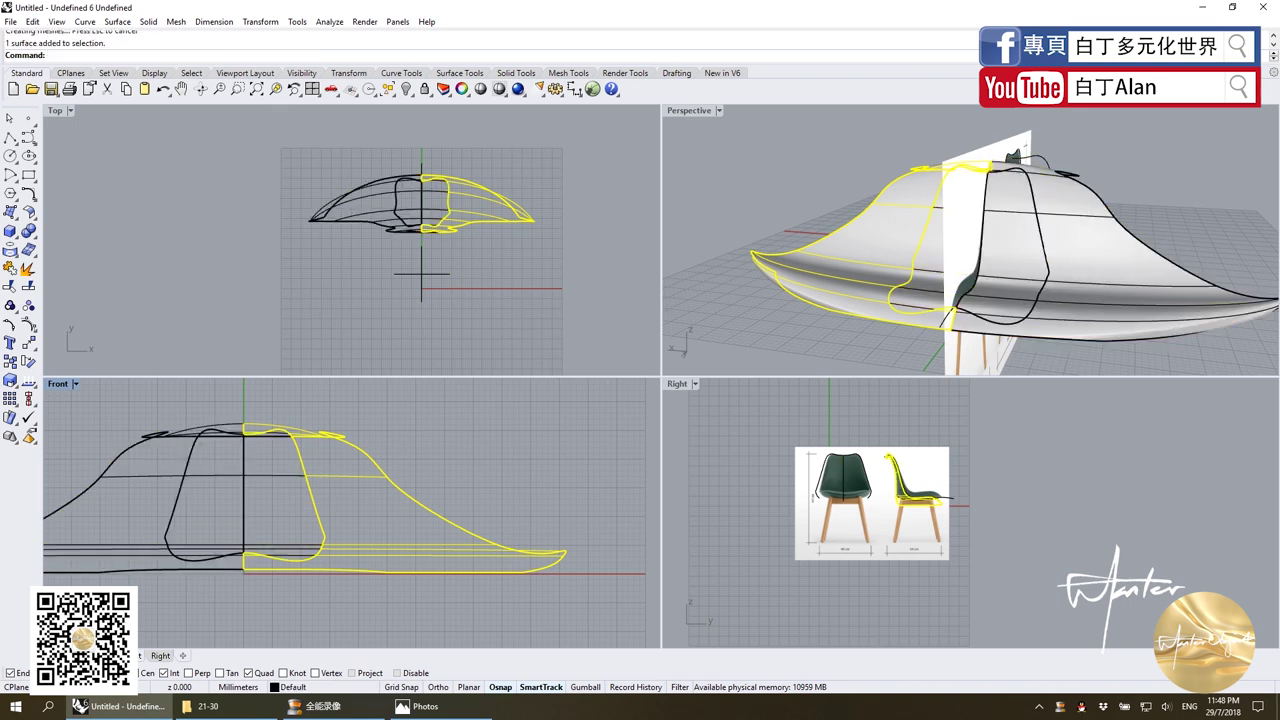
{"action": "key", "text": "Delete"}
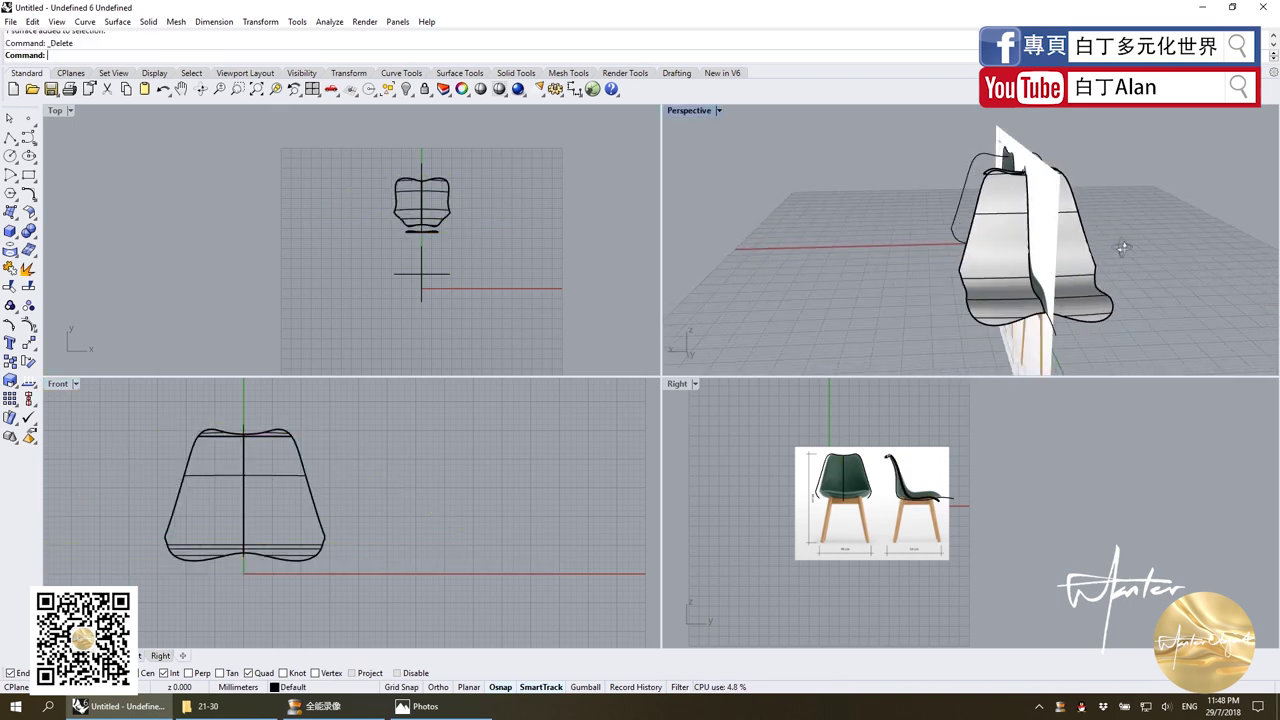
Inspect the trimmed shell, then undo the deletion and the split.
{"action": "right_click_drag", "start_coordinate": [1123, 248], "coordinate": [1094, 254]}
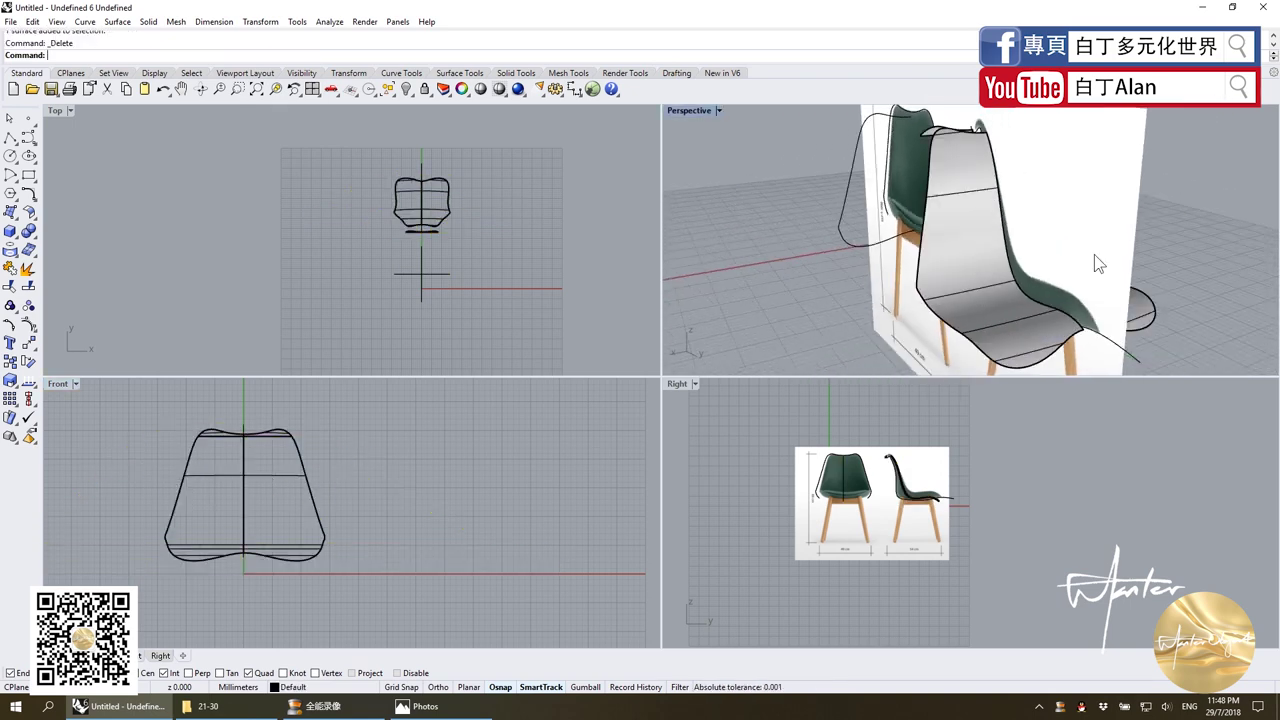
{"action": "right_click_drag", "start_coordinate": [990, 350], "coordinate": [1038, 305]}
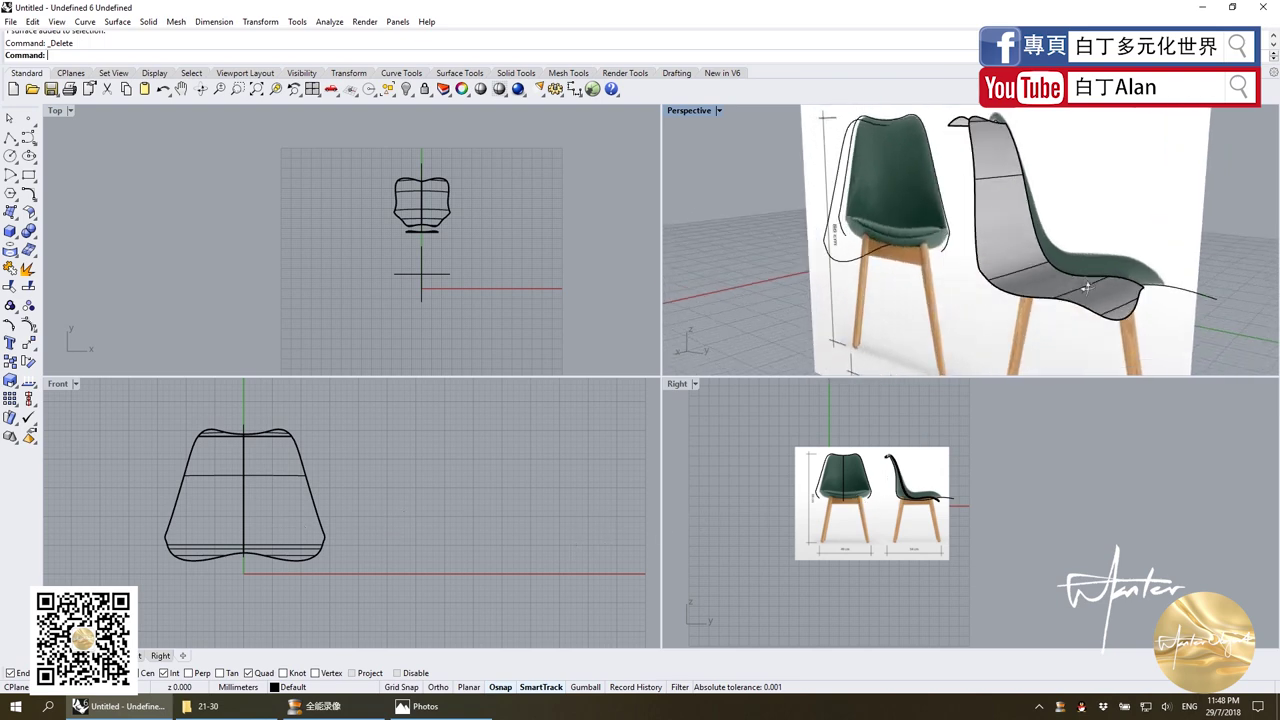
{"action": "key", "text": "ctrl+z"}
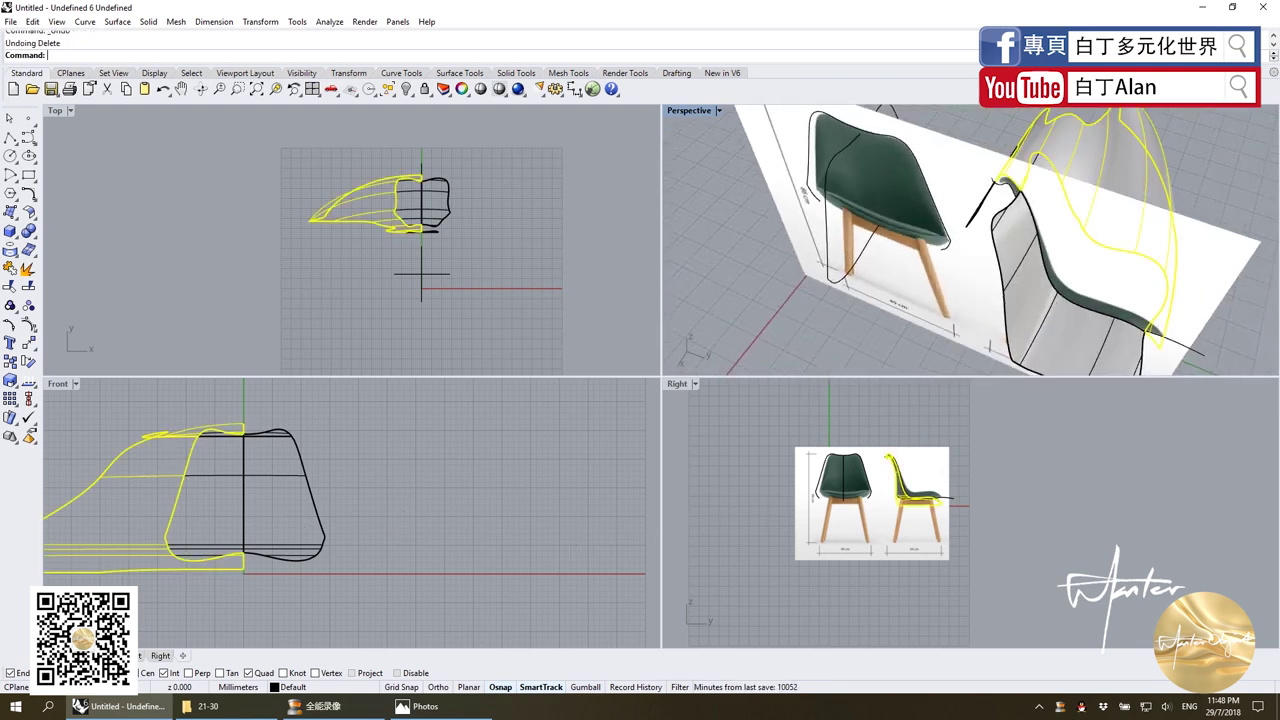
{"action": "left_click", "coordinate": [369, 441]}
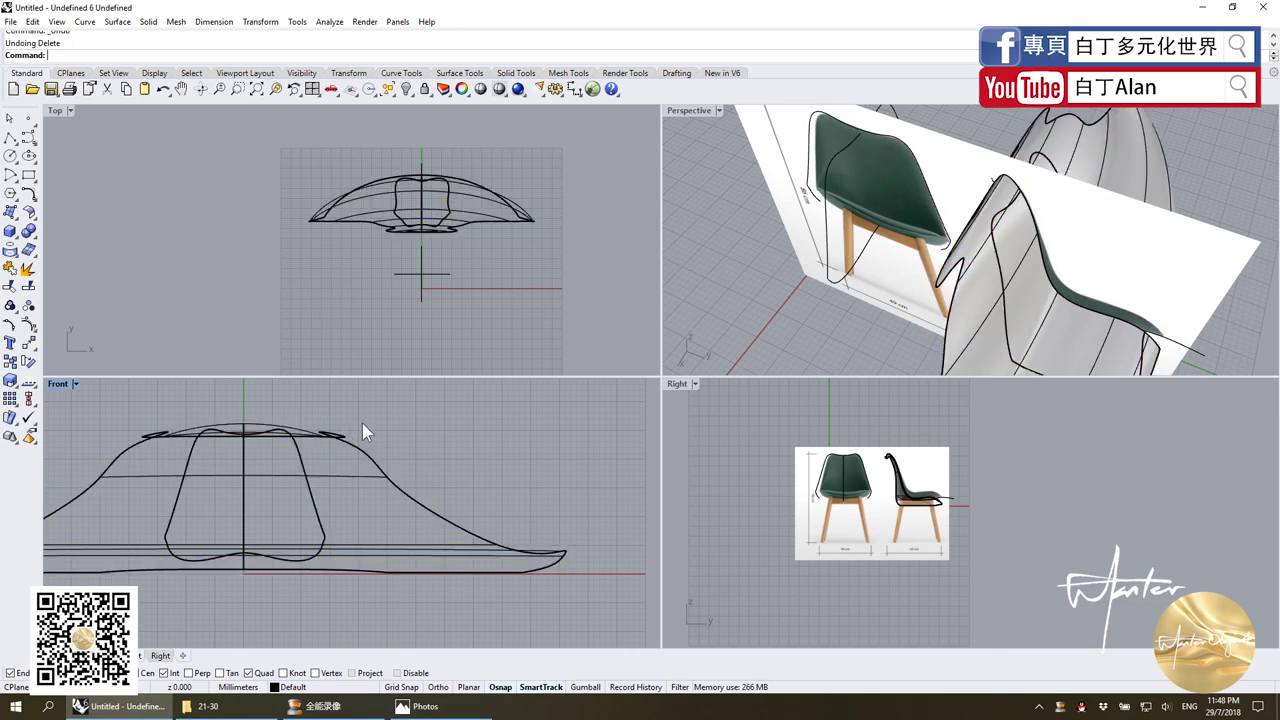
{"action": "key", "text": "ctrl+z"}
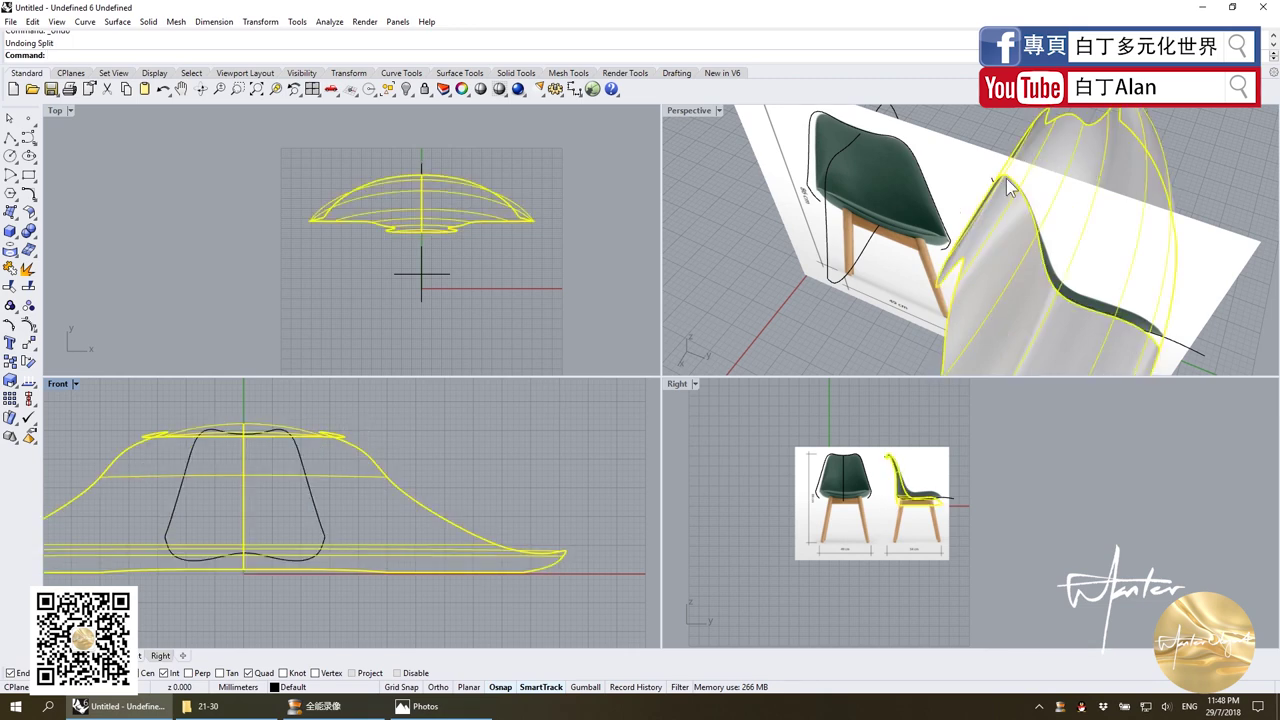
Scale1D both shell halves from the origin to slightly lower their height.
{"action": "scroll", "coordinate": [213, 400], "scroll_direction": "up", "scroll_amount": 3}
{"action": "left_click", "coordinate": [220, 421]}
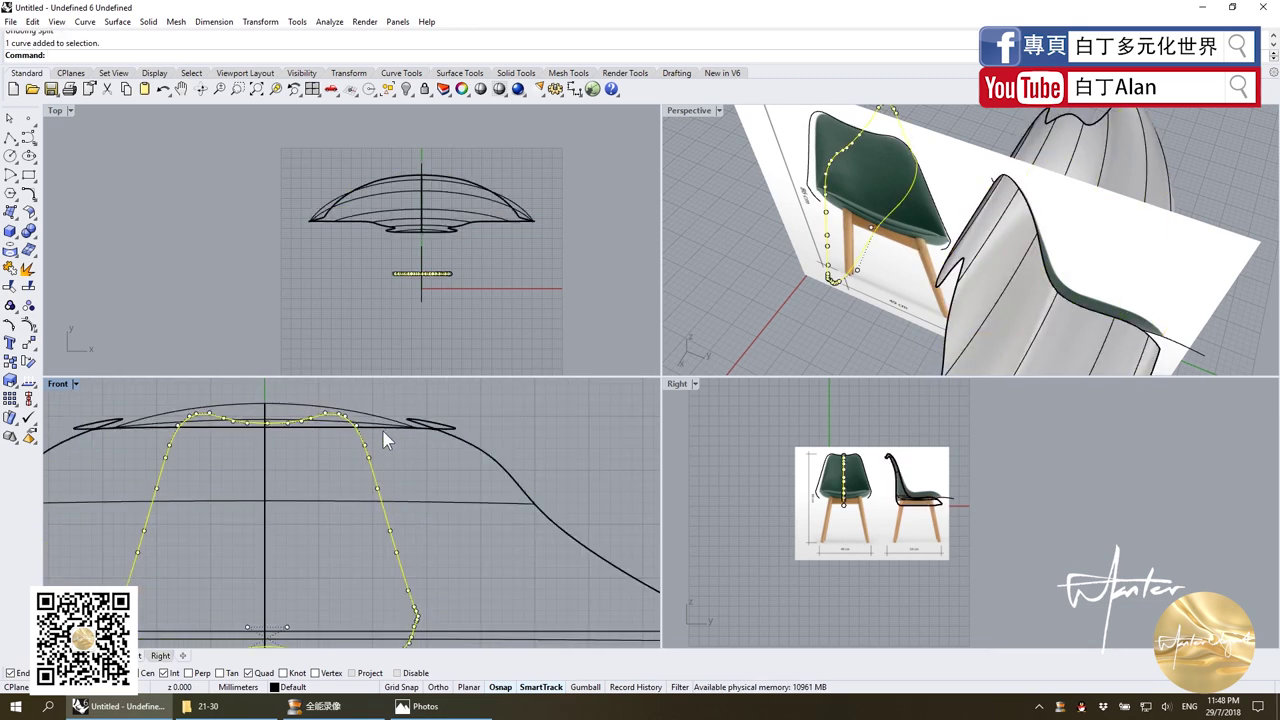
{"action": "scroll", "coordinate": [371, 460], "scroll_direction": "down", "scroll_amount": 5}
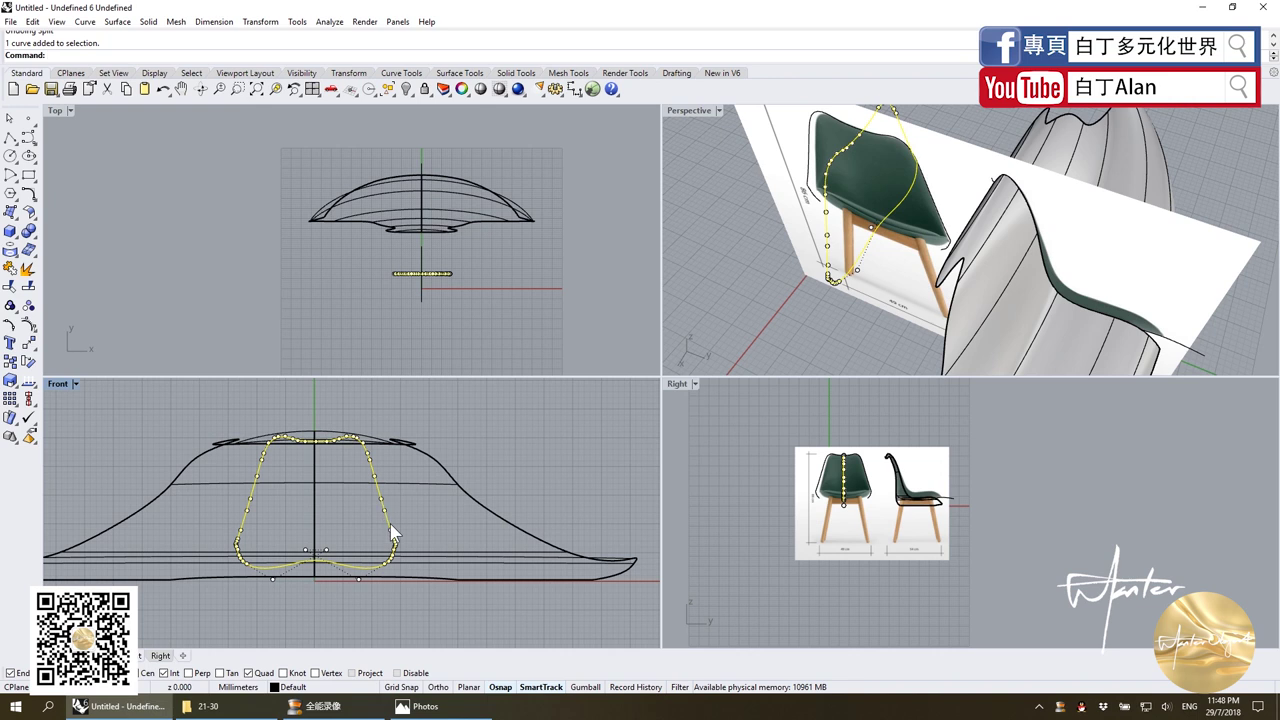
{"action": "left_click", "coordinate": [463, 504]}
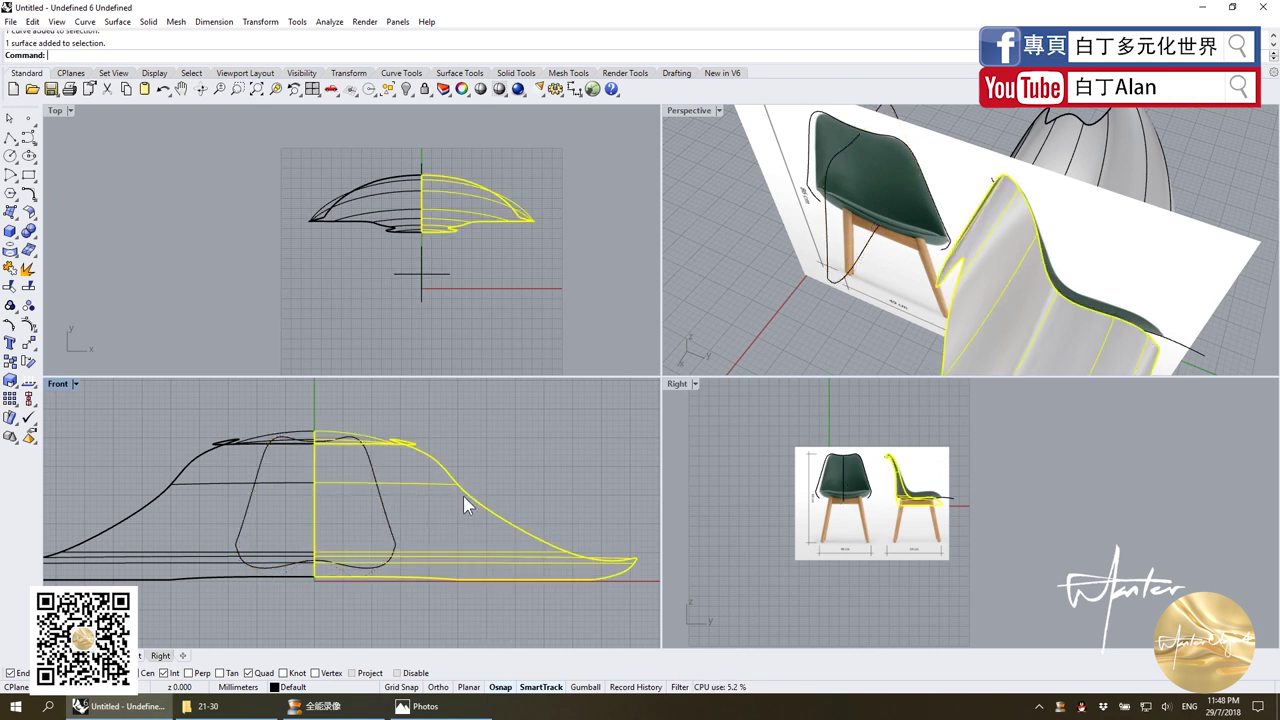
{"action": "left_click", "coordinate": [182, 479], "text": "shift"}
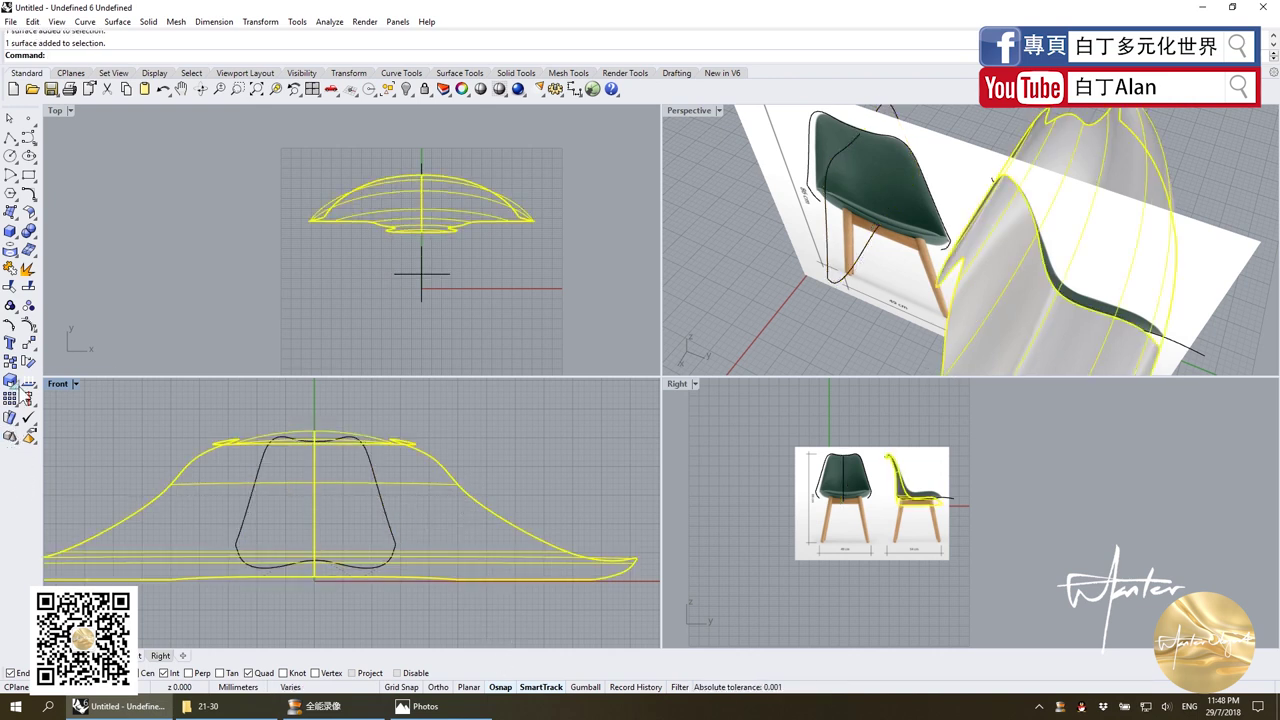
{"action": "left_click", "coordinate": [20, 386]}
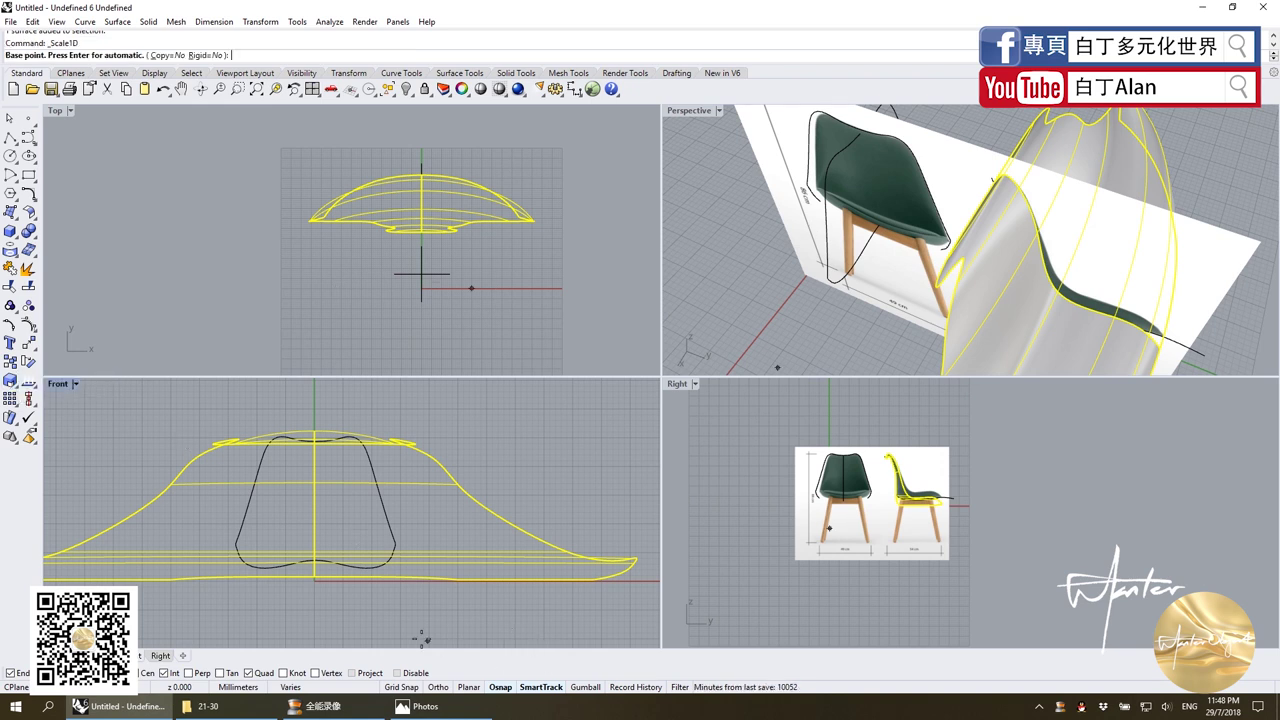
{"action": "left_click", "coordinate": [330, 578]}
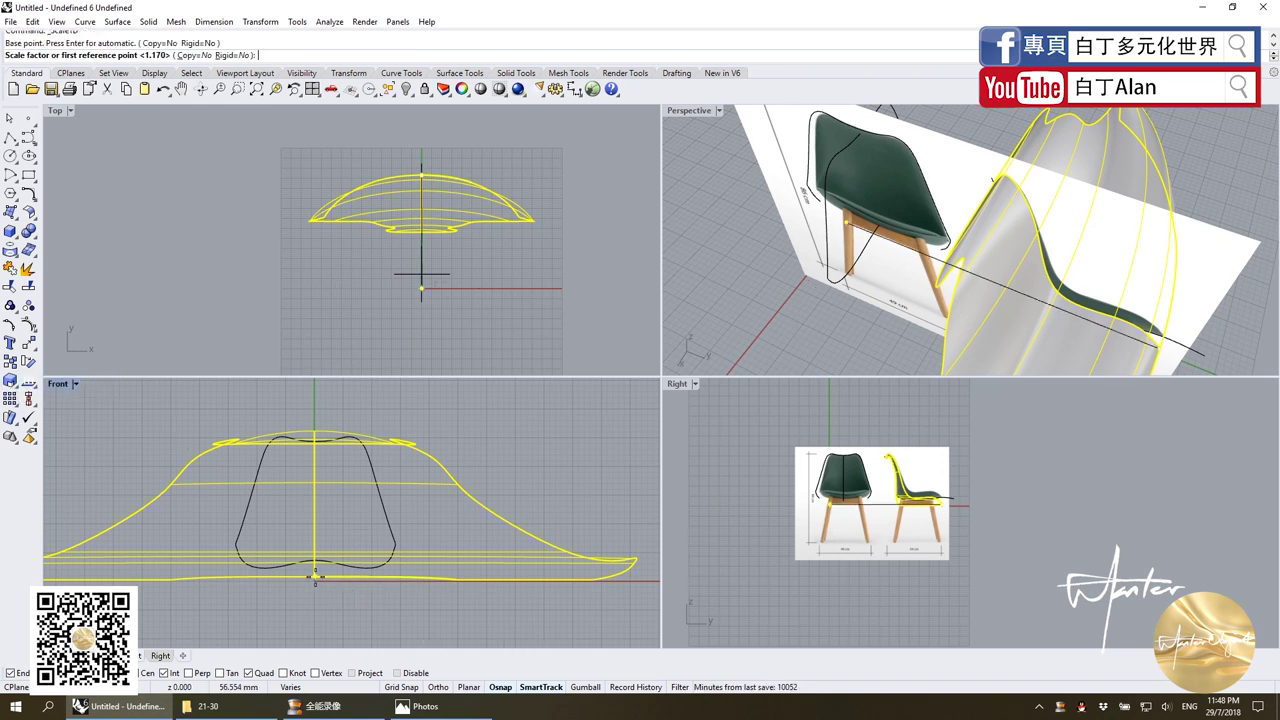
{"action": "left_click", "coordinate": [336, 392]}
{"action": "left_click", "coordinate": [331, 413]}
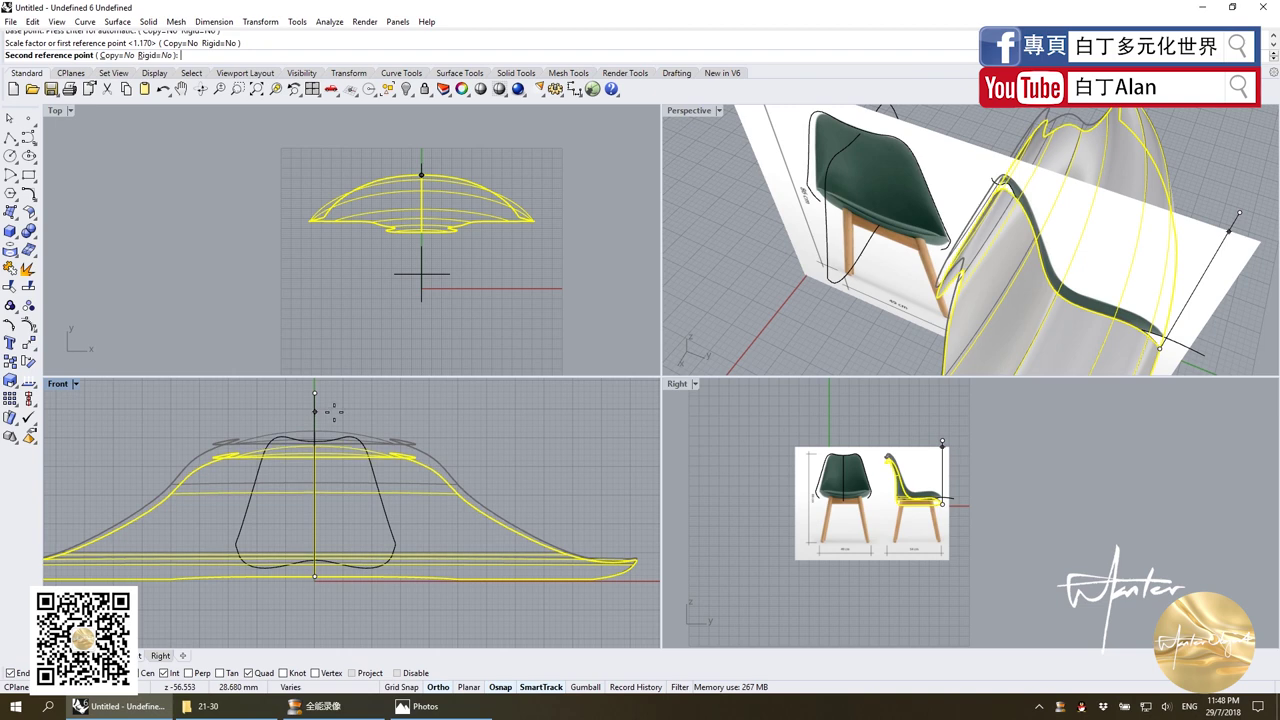
Show the shell control points and trial-move the centre-line points, then undo.
{"action": "scroll", "coordinate": [311, 452], "scroll_direction": "up", "scroll_amount": 2}
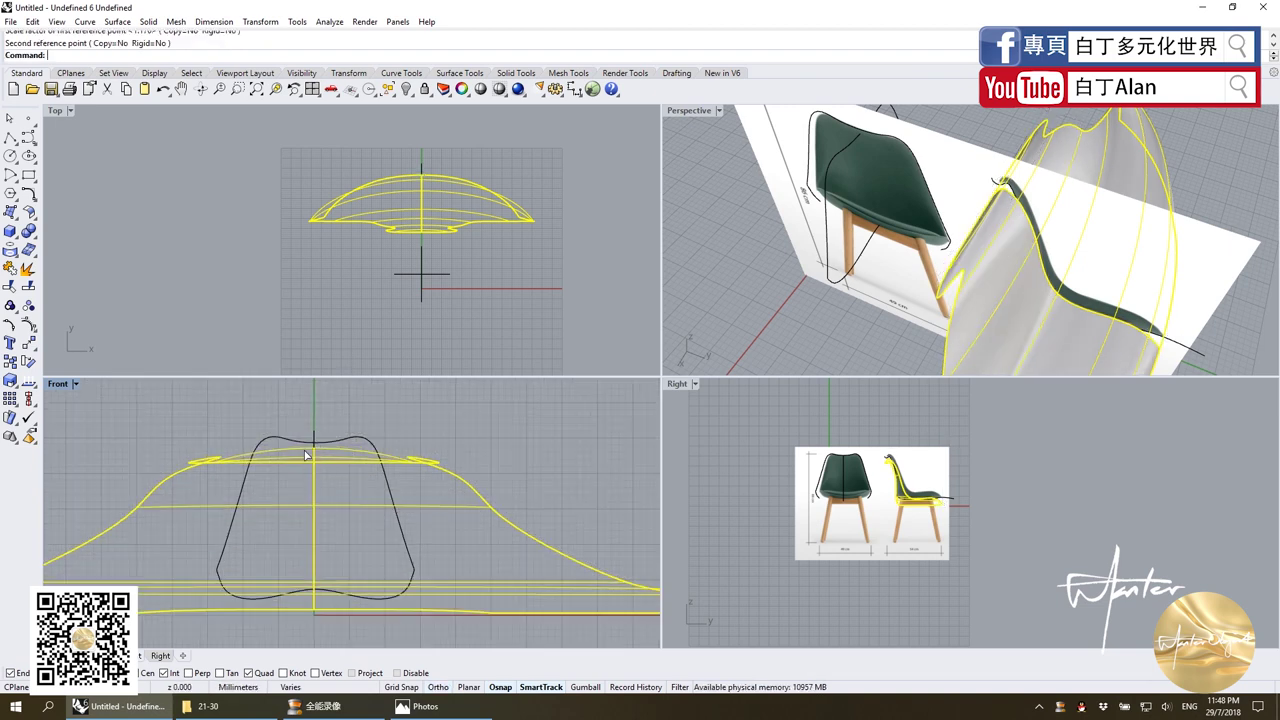
{"action": "key", "text": "F10"}
{"action": "scroll", "coordinate": [309, 460], "scroll_direction": "up", "scroll_amount": 2}
{"action": "left_click_drag", "start_coordinate": [318, 394], "coordinate": [353, 516]}
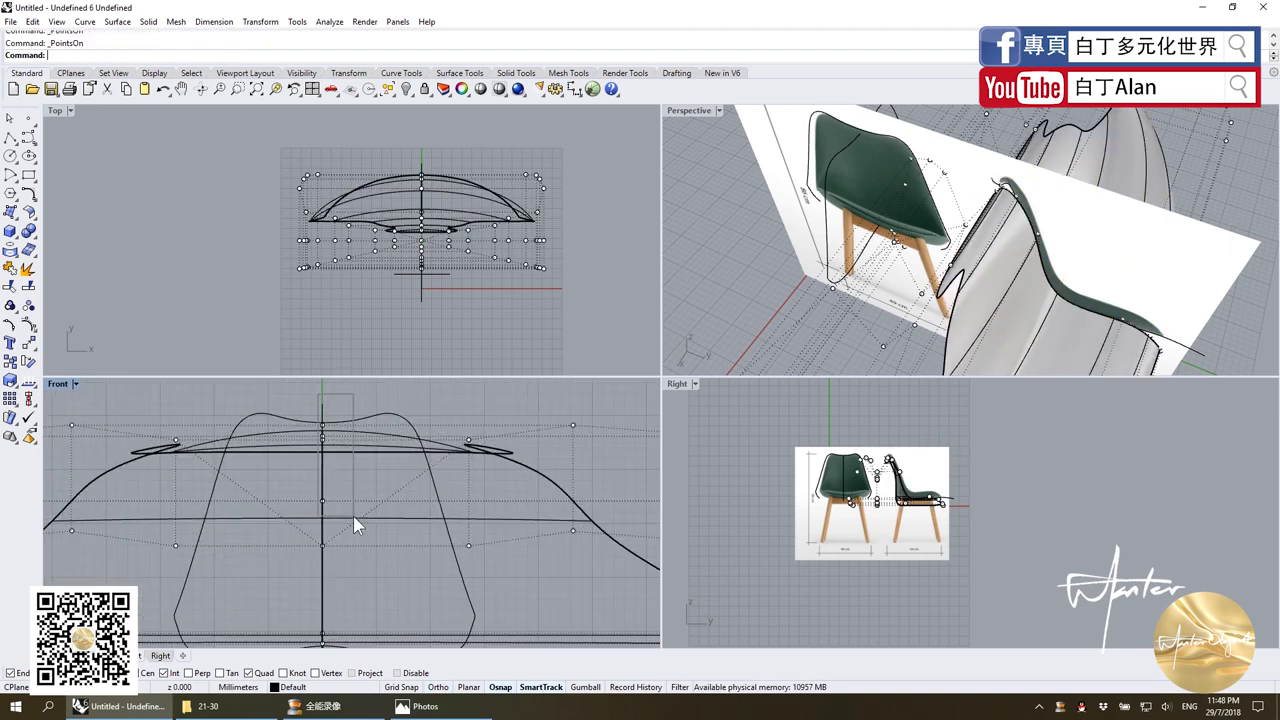
{"action": "left_click_drag", "start_coordinate": [327, 452], "coordinate": [338, 492]}
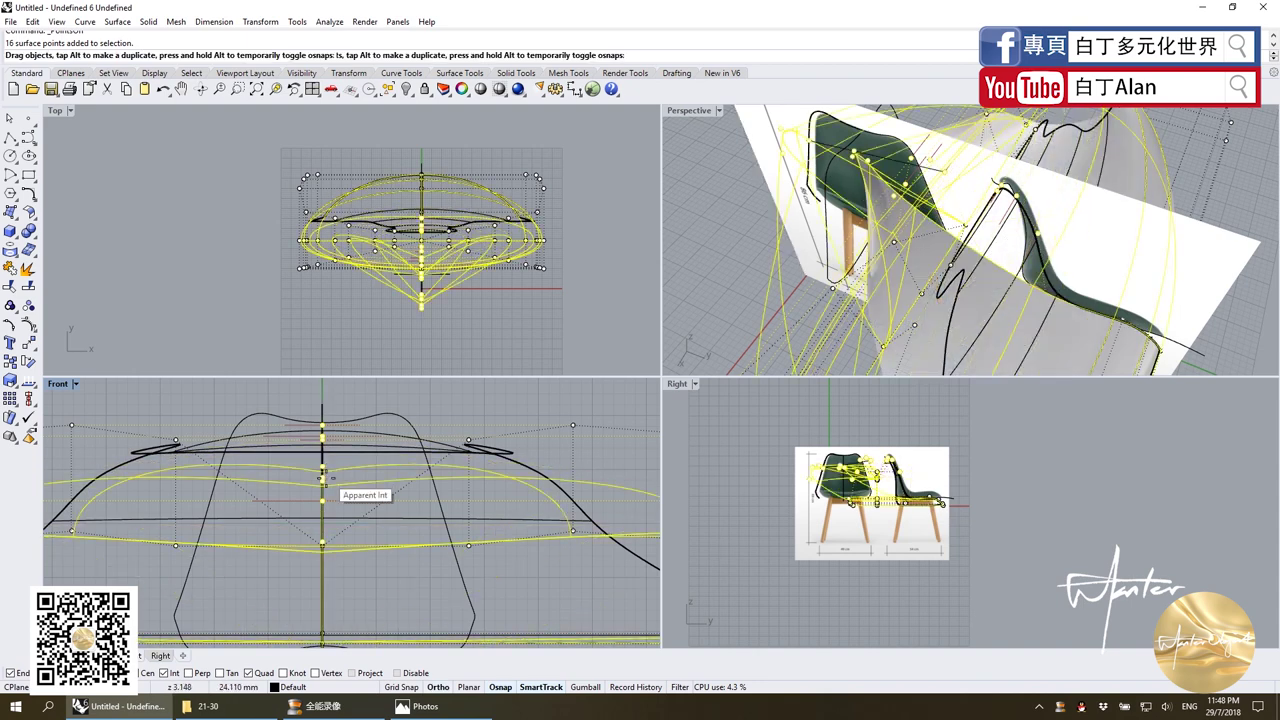
{"action": "key", "text": "ctrl+z"}
{"action": "scroll", "coordinate": [340, 480], "scroll_direction": "down", "scroll_amount": 3}
Drag selected control points toward the reference chair profile, then undo that move.
{"action": "scroll", "coordinate": [339, 474], "scroll_direction": "up", "scroll_amount": 3}
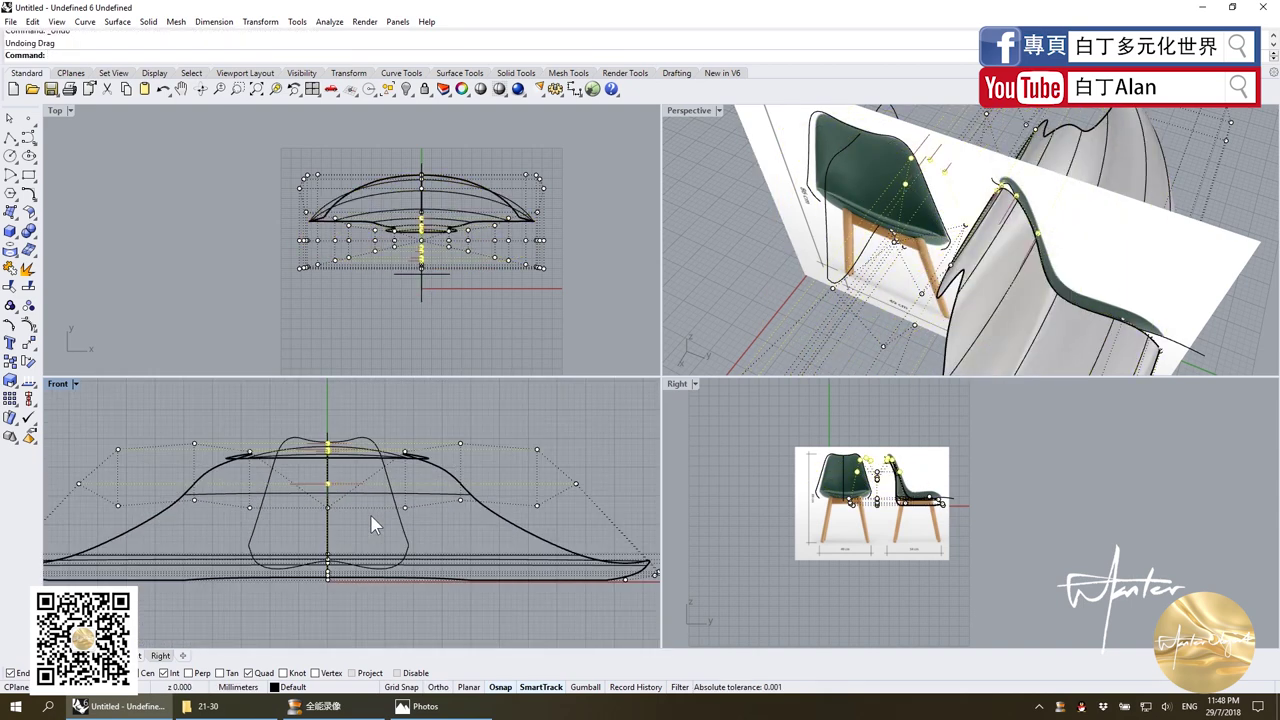
{"action": "scroll", "coordinate": [903, 520], "scroll_direction": "up", "scroll_amount": 5}
{"action": "scroll", "coordinate": [905, 530], "scroll_direction": "down", "scroll_amount": 2}
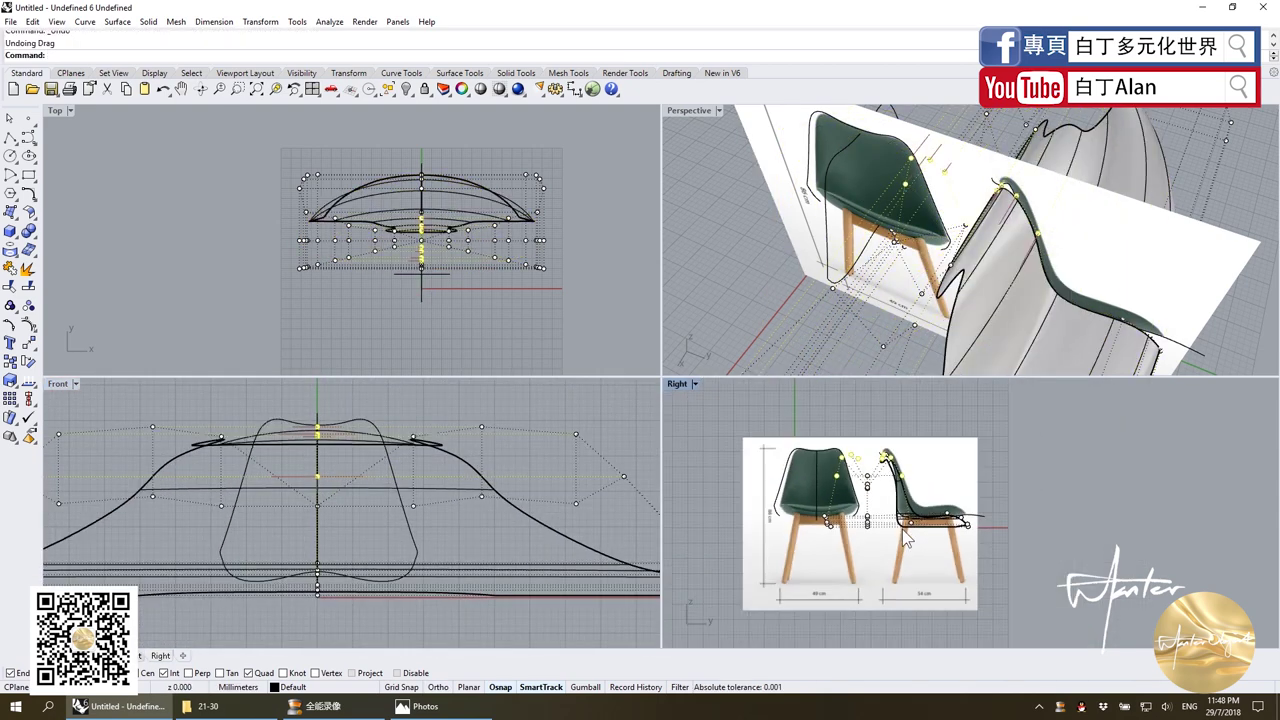
{"action": "scroll", "coordinate": [907, 535], "scroll_direction": "up", "scroll_amount": 2}
{"action": "scroll", "coordinate": [955, 538], "scroll_direction": "up", "scroll_amount": 2}
{"action": "left_click_drag", "start_coordinate": [946, 497], "coordinate": [951, 550], "text": "shift"}
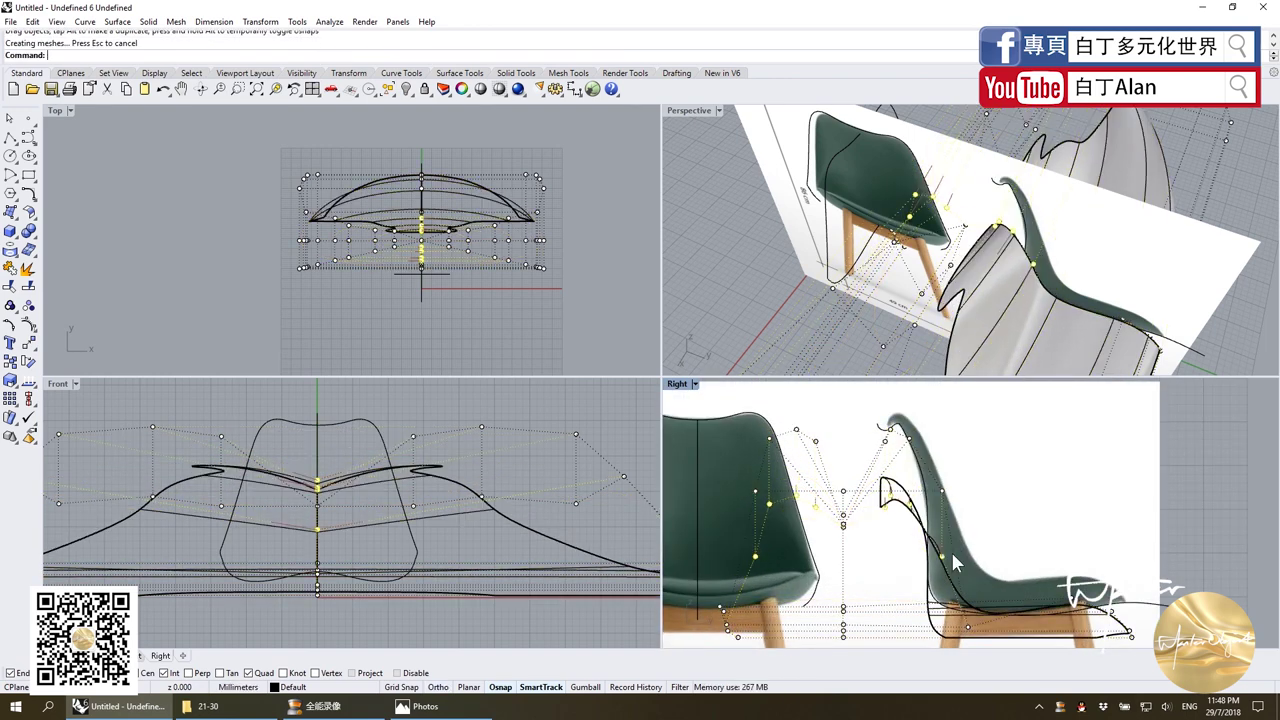
{"action": "mouse_move", "coordinate": [1057, 347]}
{"action": "right_mouse_down"}
{"action": "mouse_move", "coordinate": [1068, 228]}
{"action": "mouse_move", "coordinate": [996, 254]}
{"action": "mouse_move", "coordinate": [960, 300]}
{"action": "right_mouse_up"}
{"action": "scroll", "coordinate": [948, 484], "scroll_direction": "up", "scroll_amount": 2}
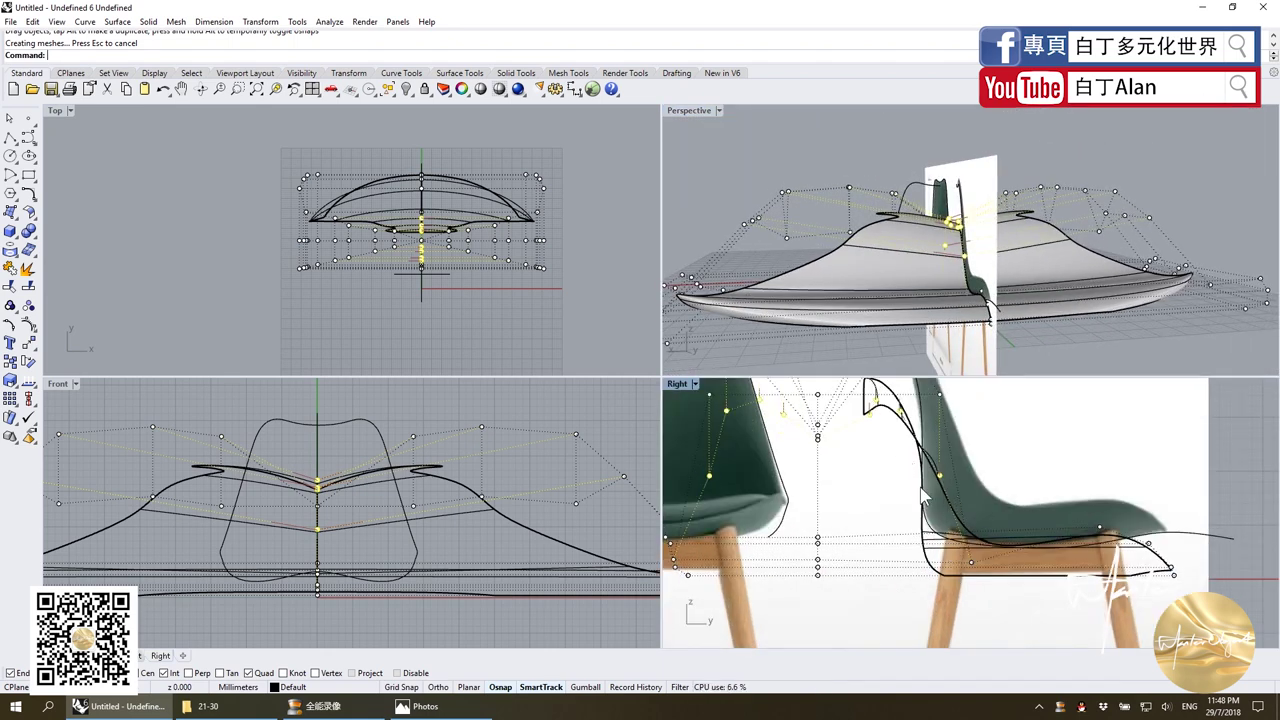
{"action": "scroll", "coordinate": [900, 520], "scroll_direction": "down", "scroll_amount": 2}
{"action": "scroll", "coordinate": [816, 532], "scroll_direction": "up", "scroll_amount": 1}
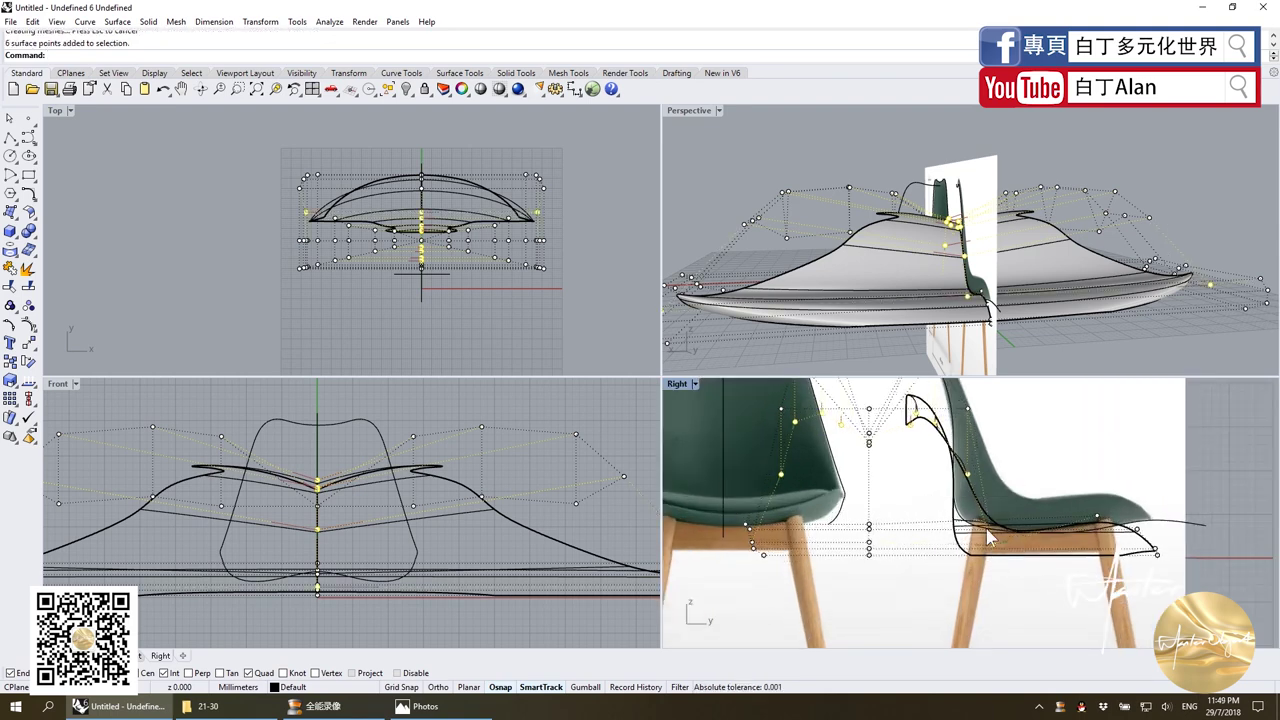
{"action": "right_click_drag", "start_coordinate": [1069, 298], "coordinate": [1059, 289]}
{"action": "key", "text": "ctrl+z"}
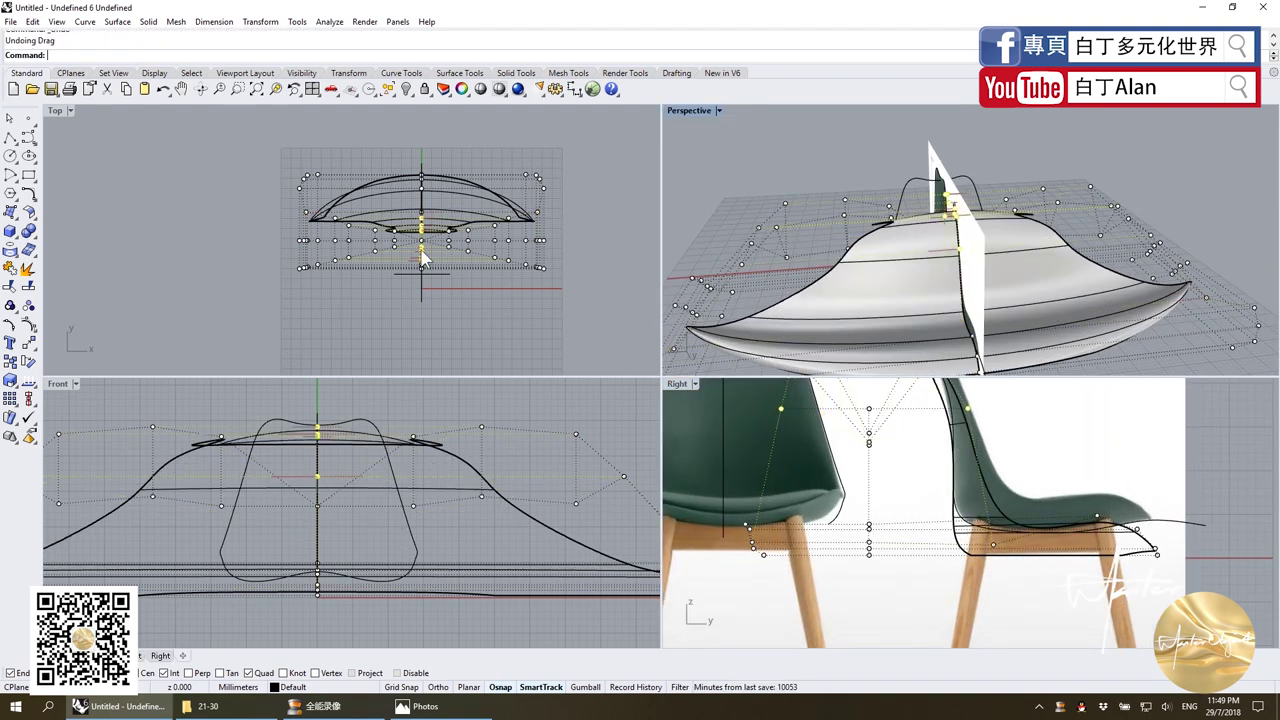
Select the lower centre control points and pull one to reshape the seat, then hide points.
{"action": "left_click", "coordinate": [423, 163]}
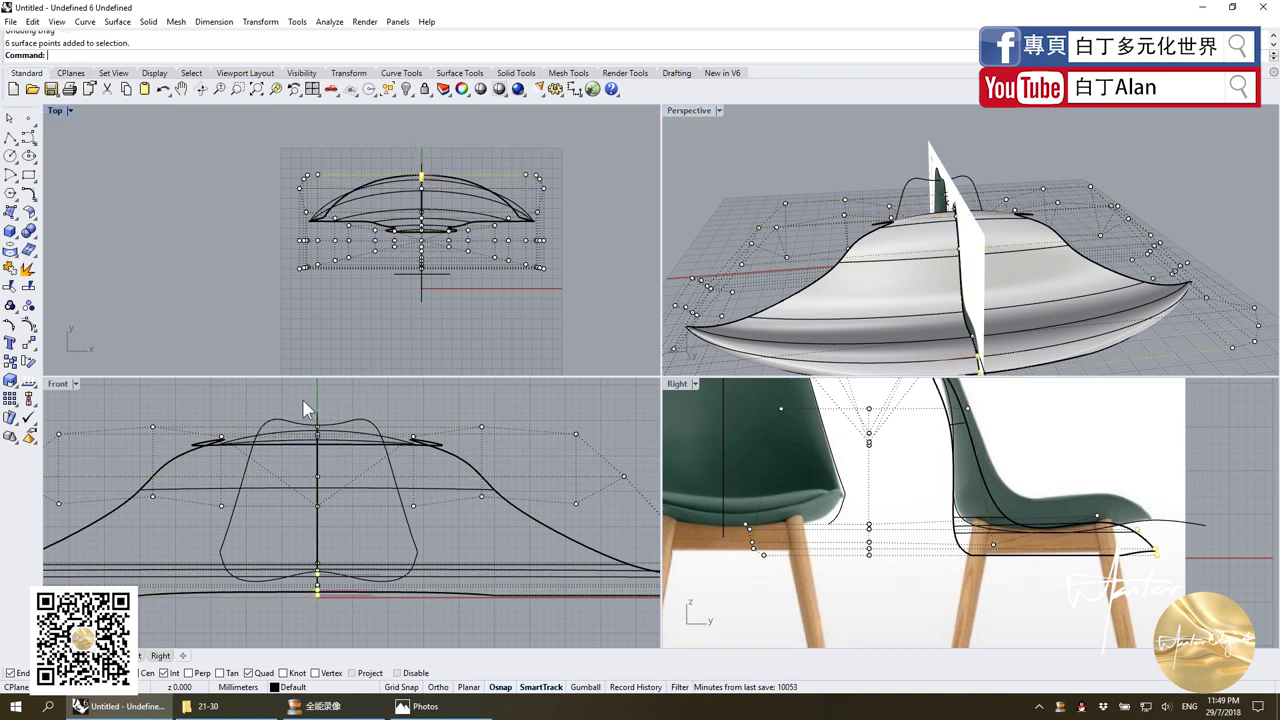
{"action": "mouse_move", "coordinate": [331, 440]}
{"action": "left_mouse_down"}
{"action": "mouse_move", "coordinate": [308, 540]}
{"action": "mouse_move", "coordinate": [336, 588]}
{"action": "left_mouse_up"}
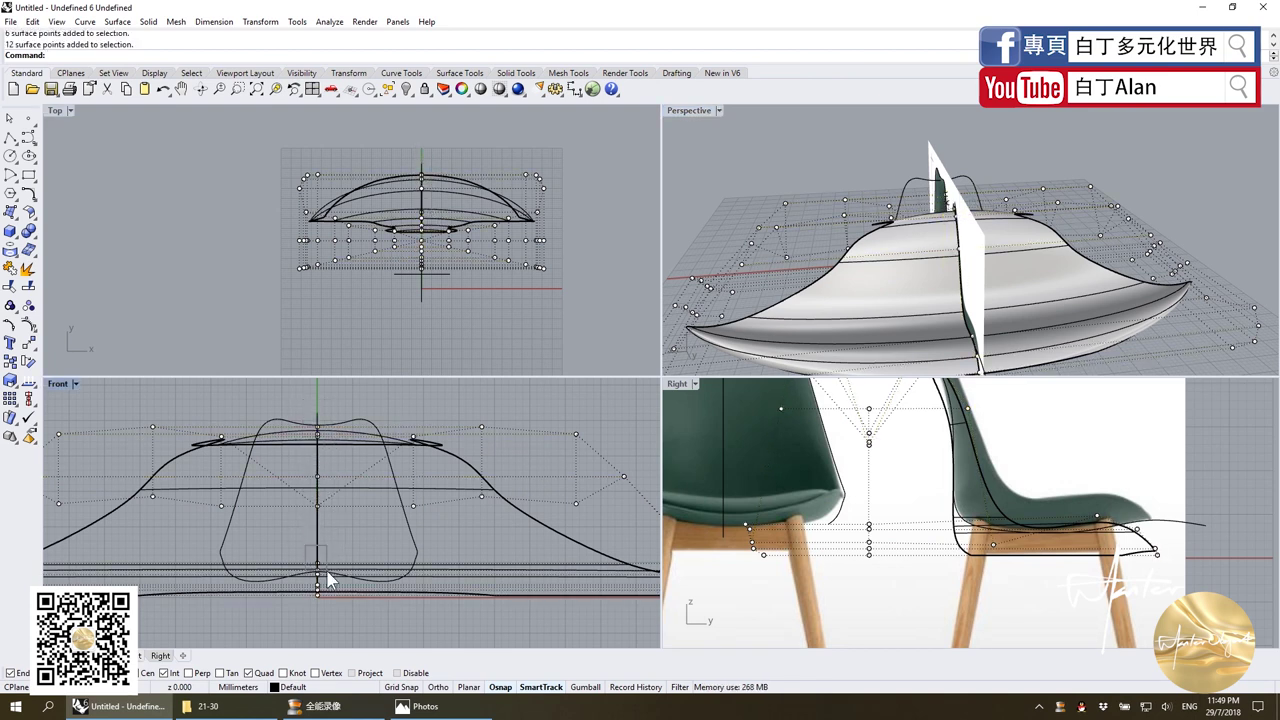
{"action": "left_click", "coordinate": [993, 556]}
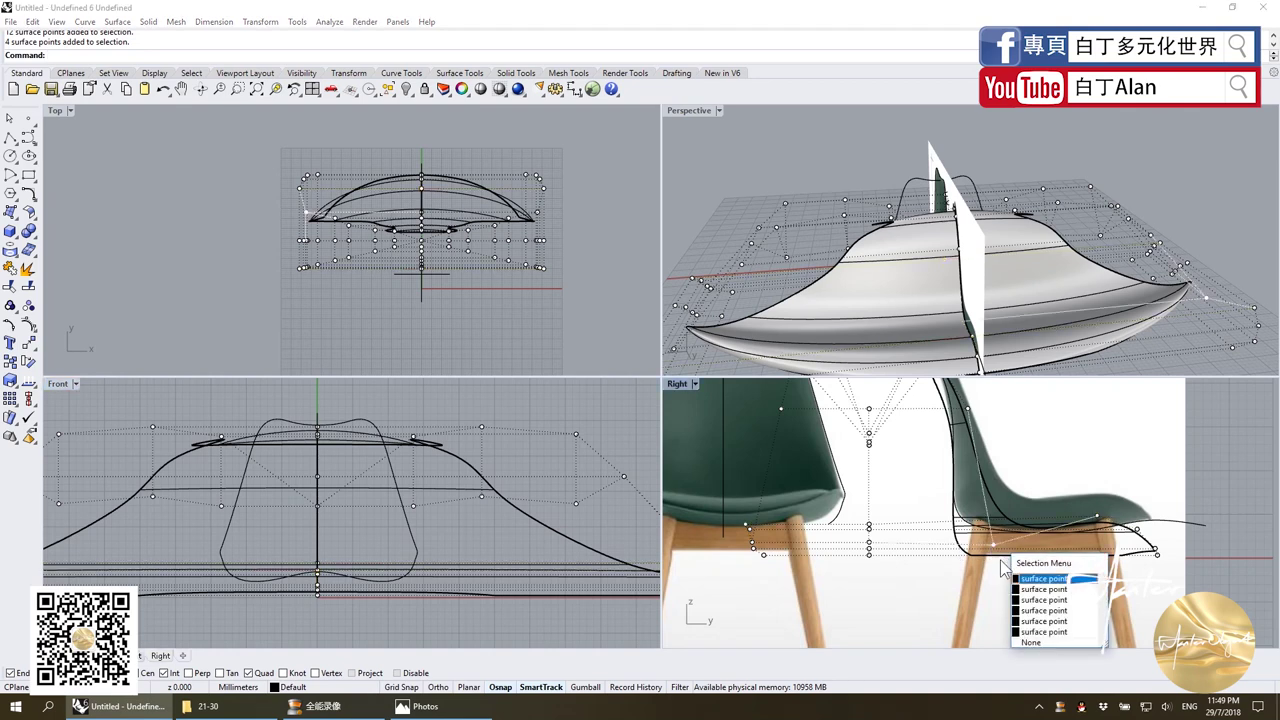
{"action": "left_click", "coordinate": [1043, 610]}
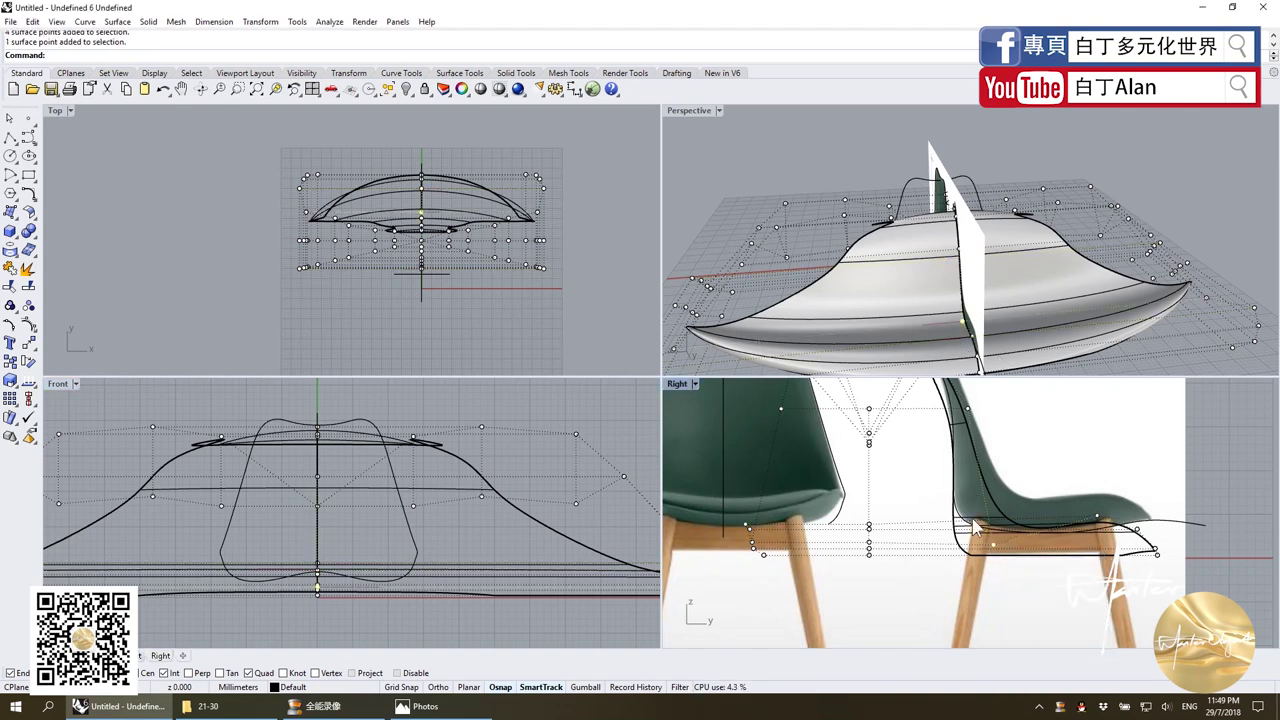
{"action": "left_click_drag", "start_coordinate": [993, 556], "coordinate": [893, 640]}
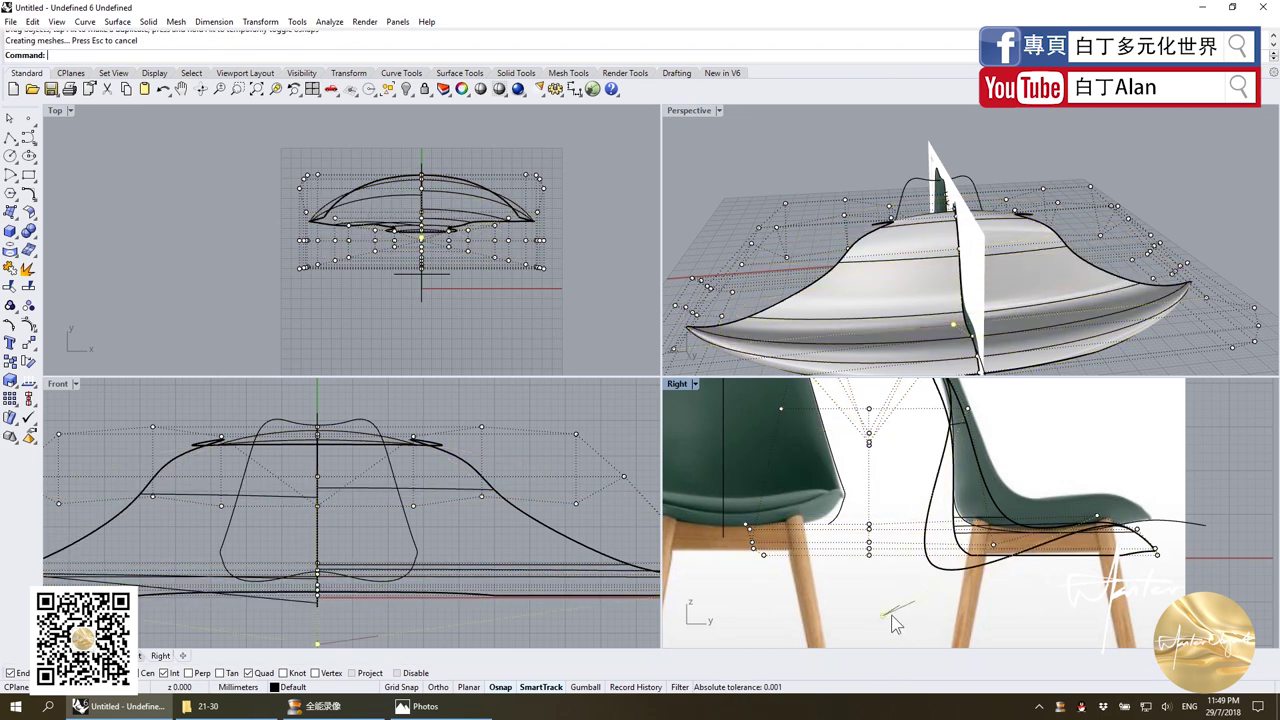
{"action": "key", "text": "ctrl+z"}
{"action": "left_click_drag", "start_coordinate": [994, 546], "coordinate": [932, 556]}
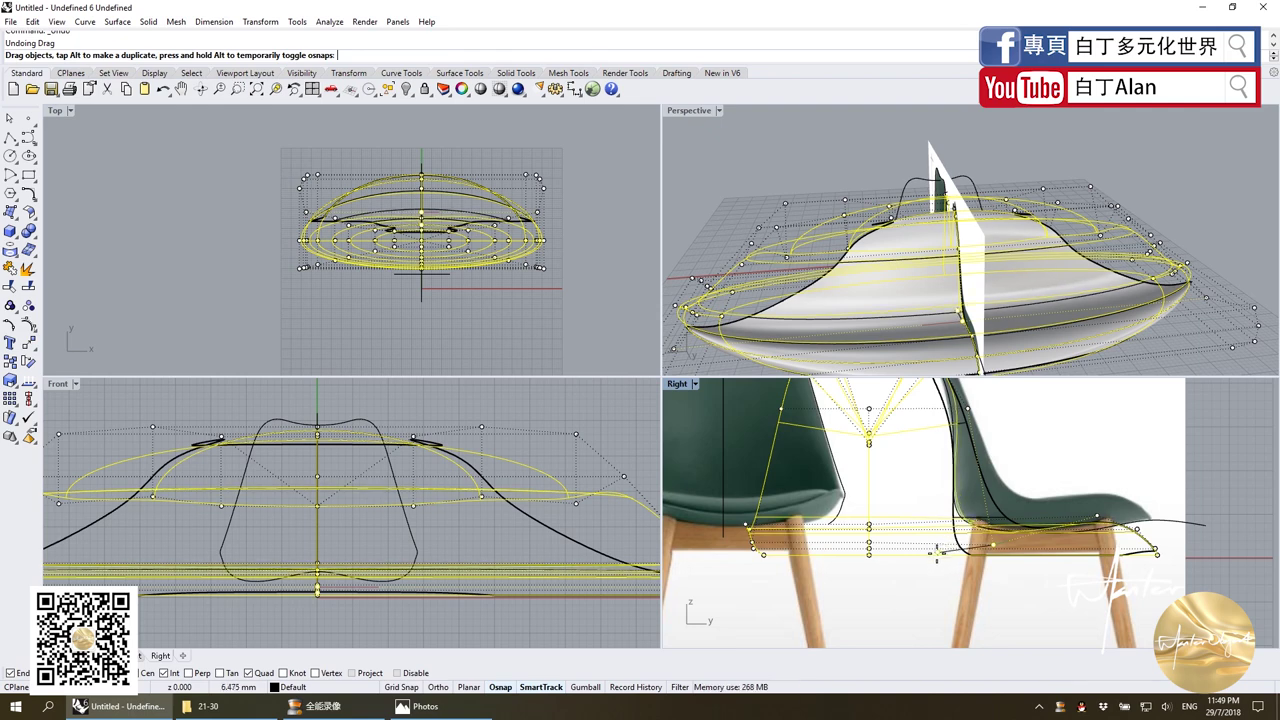
{"action": "left_click_drag", "start_coordinate": [932, 556], "coordinate": [933, 556]}
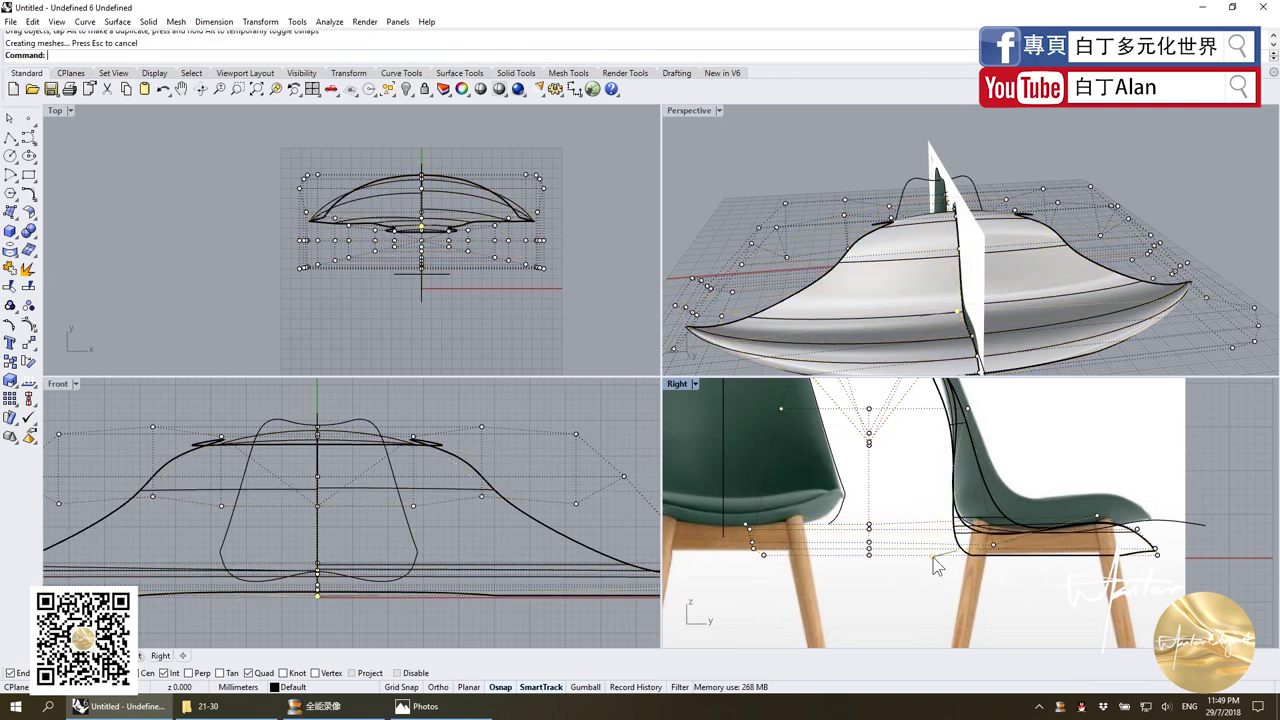
{"action": "right_click_drag", "start_coordinate": [1000, 284], "coordinate": [1004, 240]}
{"action": "key", "text": "Escape"}
{"action": "left_click", "coordinate": [329, 432]}
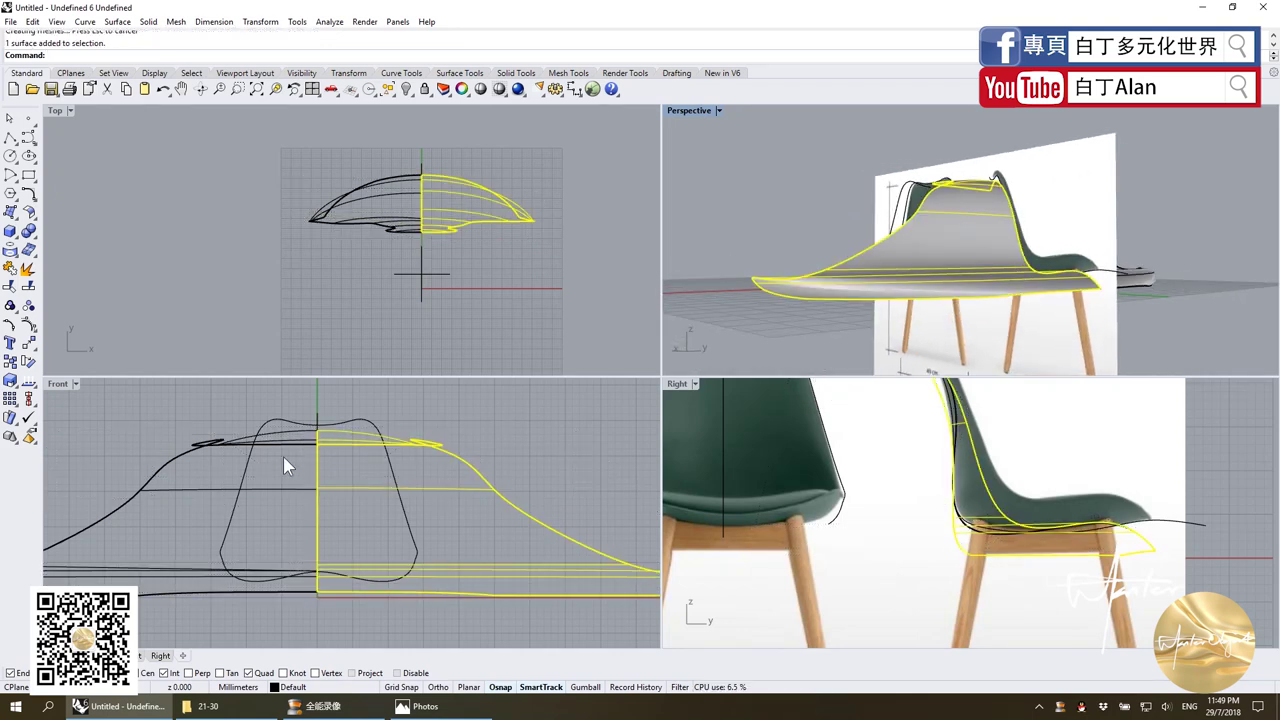
{"action": "left_click", "coordinate": [290, 443], "text": "shift"}
{"action": "left_click", "coordinate": [28, 287]}
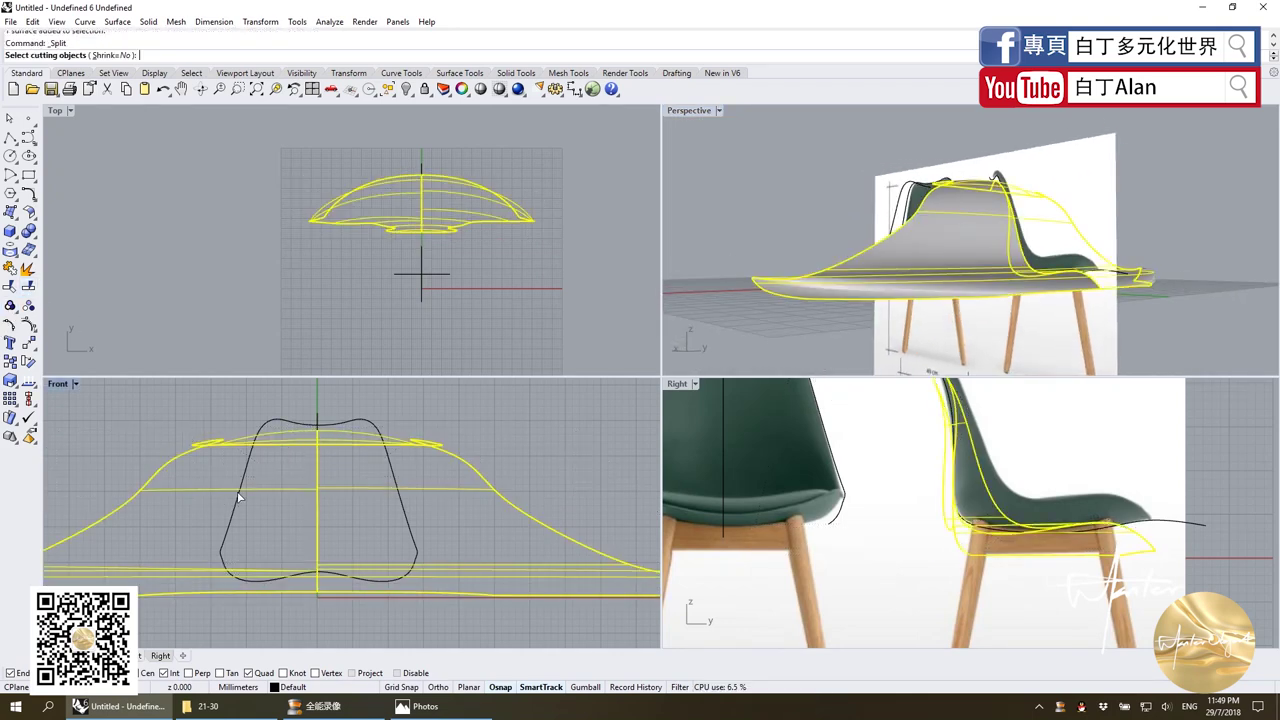
{"action": "left_click", "coordinate": [241, 488]}
{"action": "key", "text": "Return"}
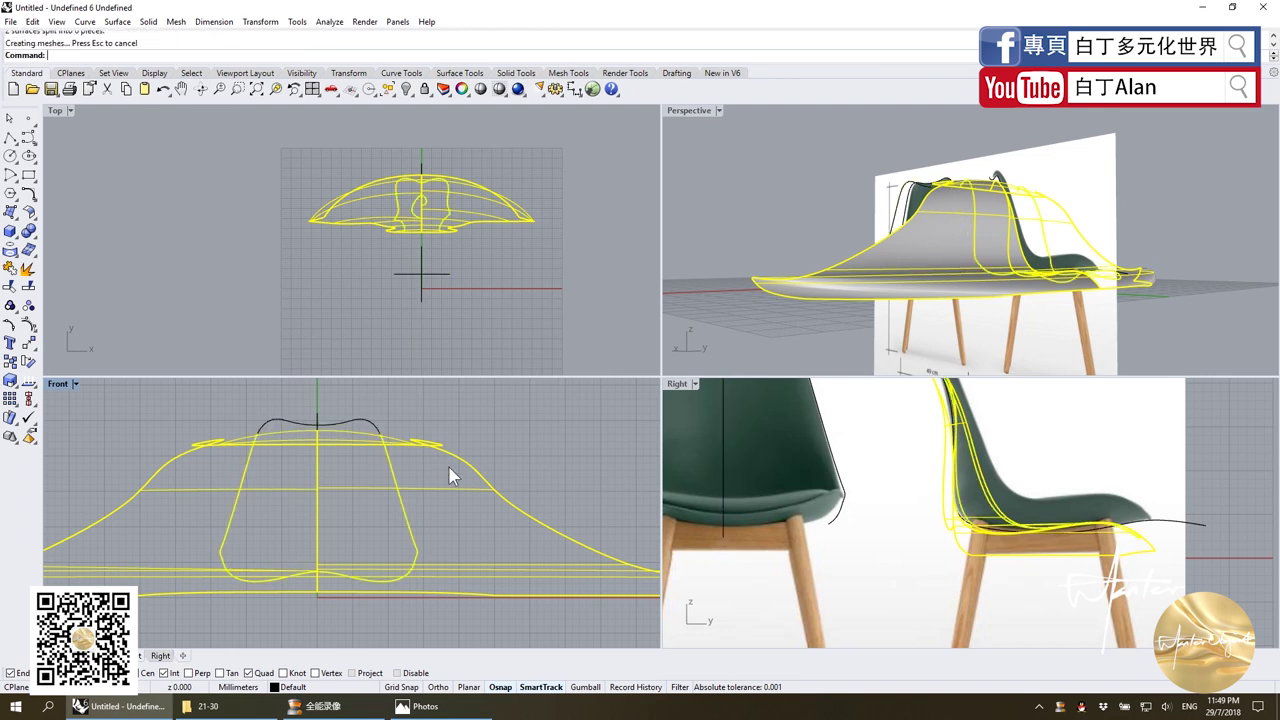
{"action": "left_click", "coordinate": [474, 478]}
{"action": "key", "text": "Delete"}
{"action": "left_click", "coordinate": [183, 482]}
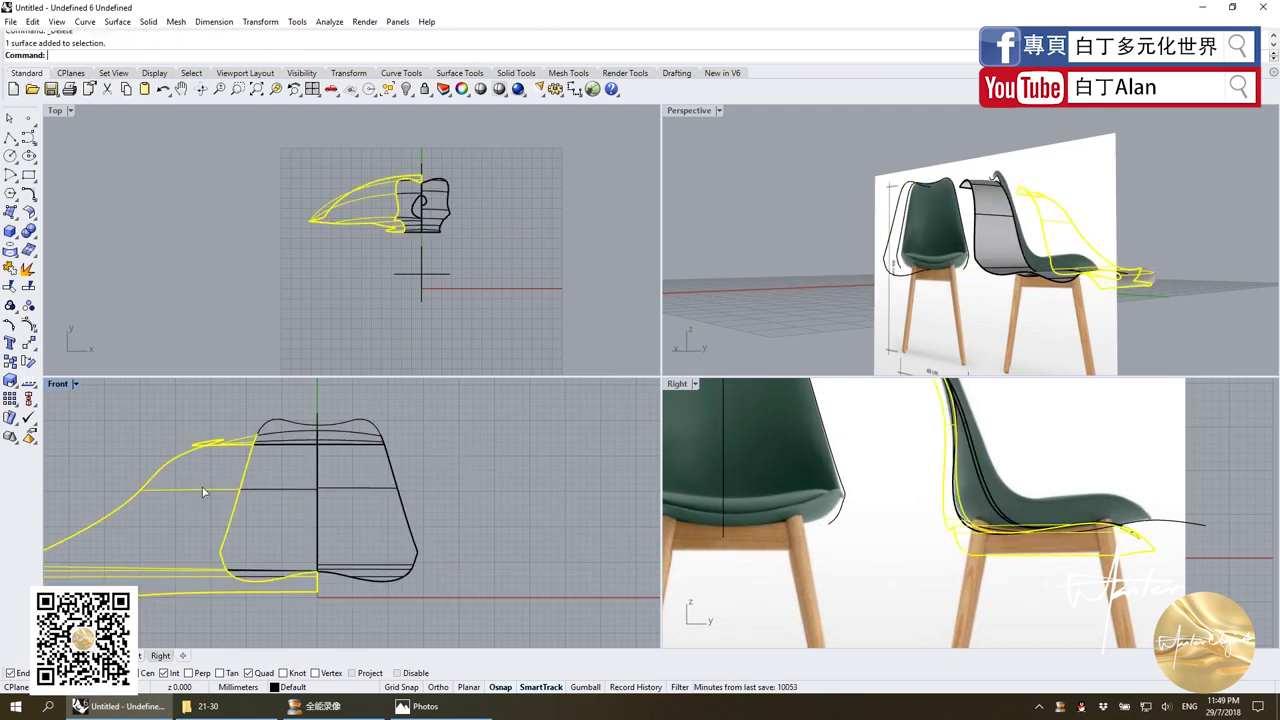
{"action": "key", "text": "Delete"}
{"action": "left_click", "coordinate": [918, 167]}
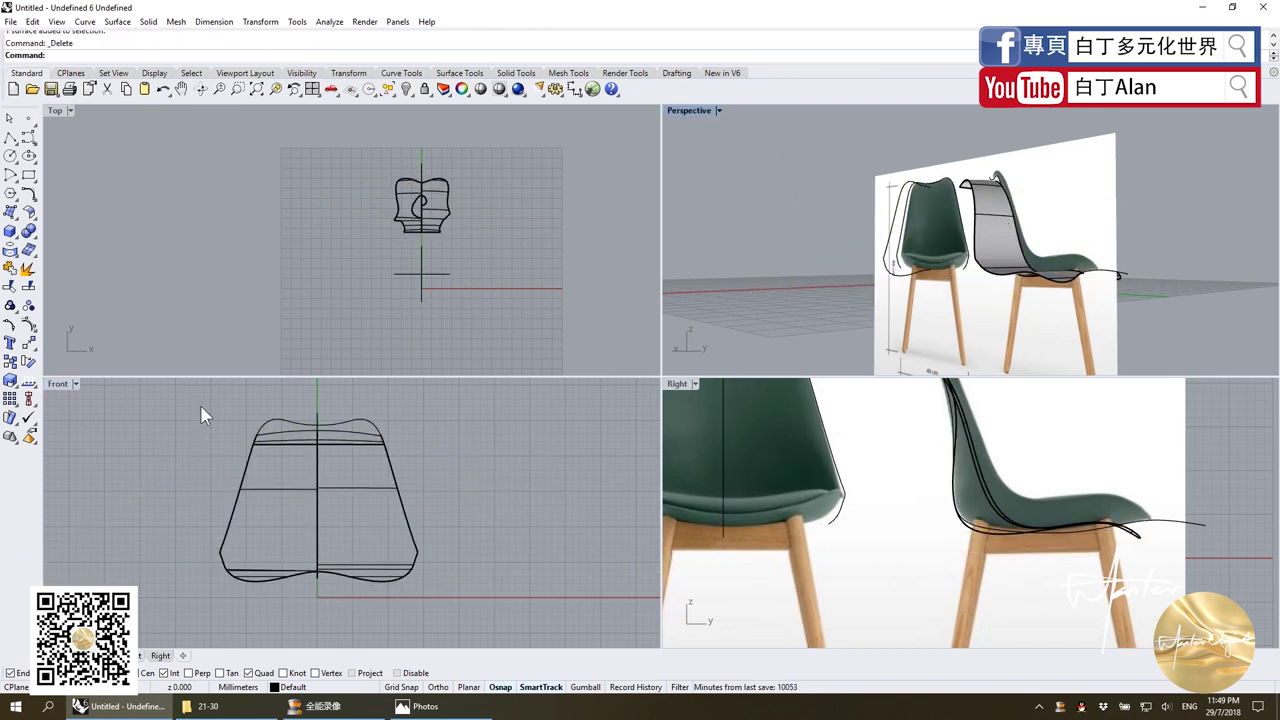
{"action": "left_click_drag", "start_coordinate": [451, 532], "coordinate": [365, 505]}
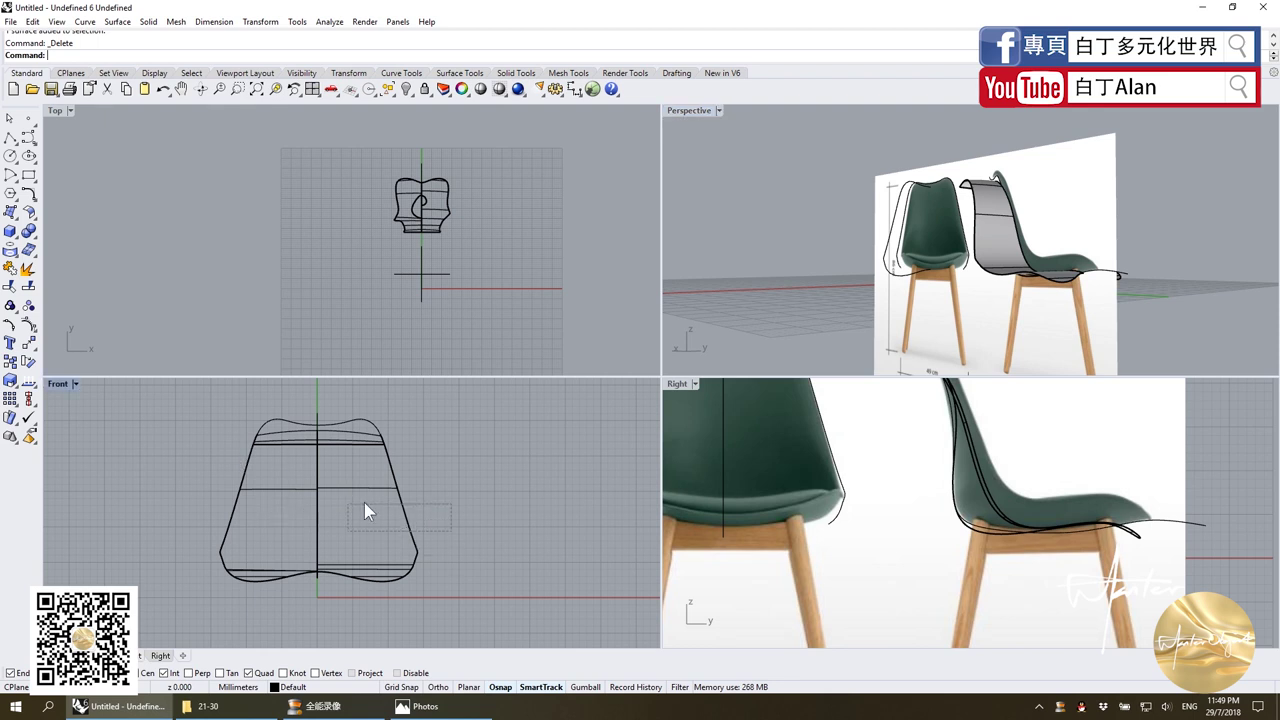
{"action": "left_click", "coordinate": [290, 497]}
{"action": "left_click", "coordinate": [340, 425], "text": "shift"}
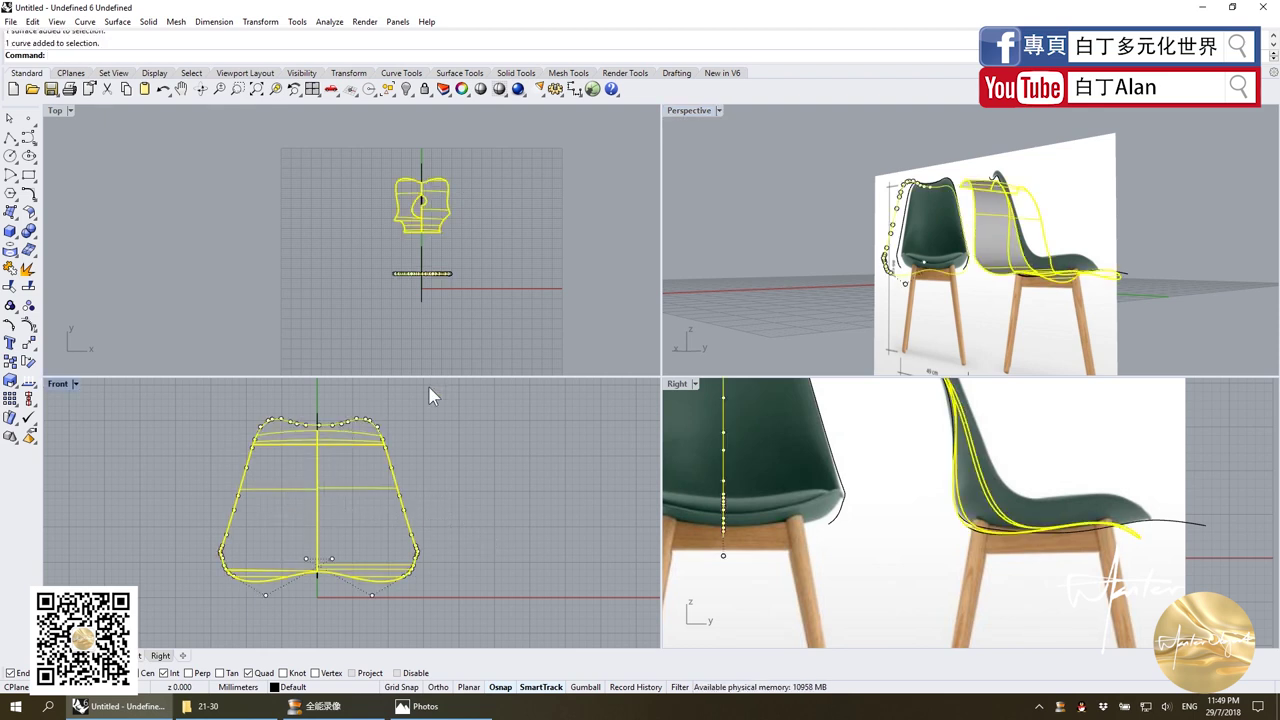
{"action": "left_click", "coordinate": [510, 316]}
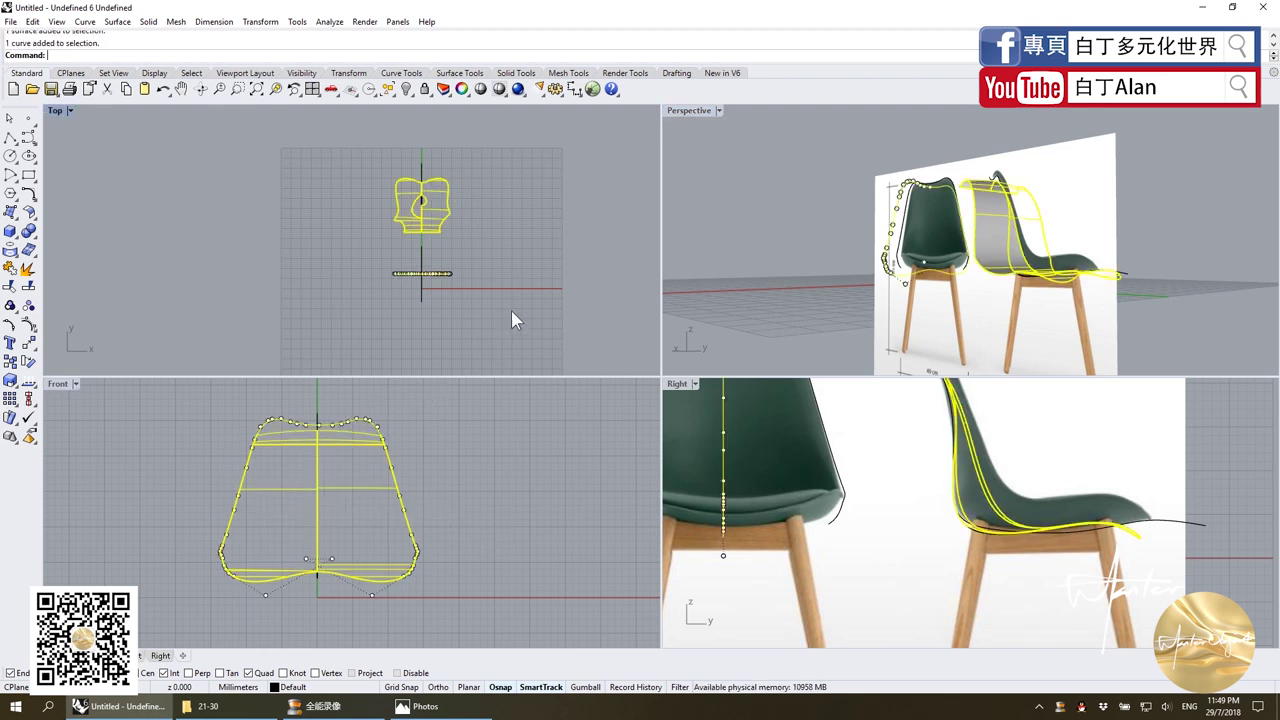
{"action": "double_click", "coordinate": [689, 110]}
Join the two seat shell halves and move the joined shell to the left.
{"action": "right_click_drag", "start_coordinate": [640, 300], "coordinate": [582, 490]}
{"action": "left_click", "coordinate": [603, 558]}
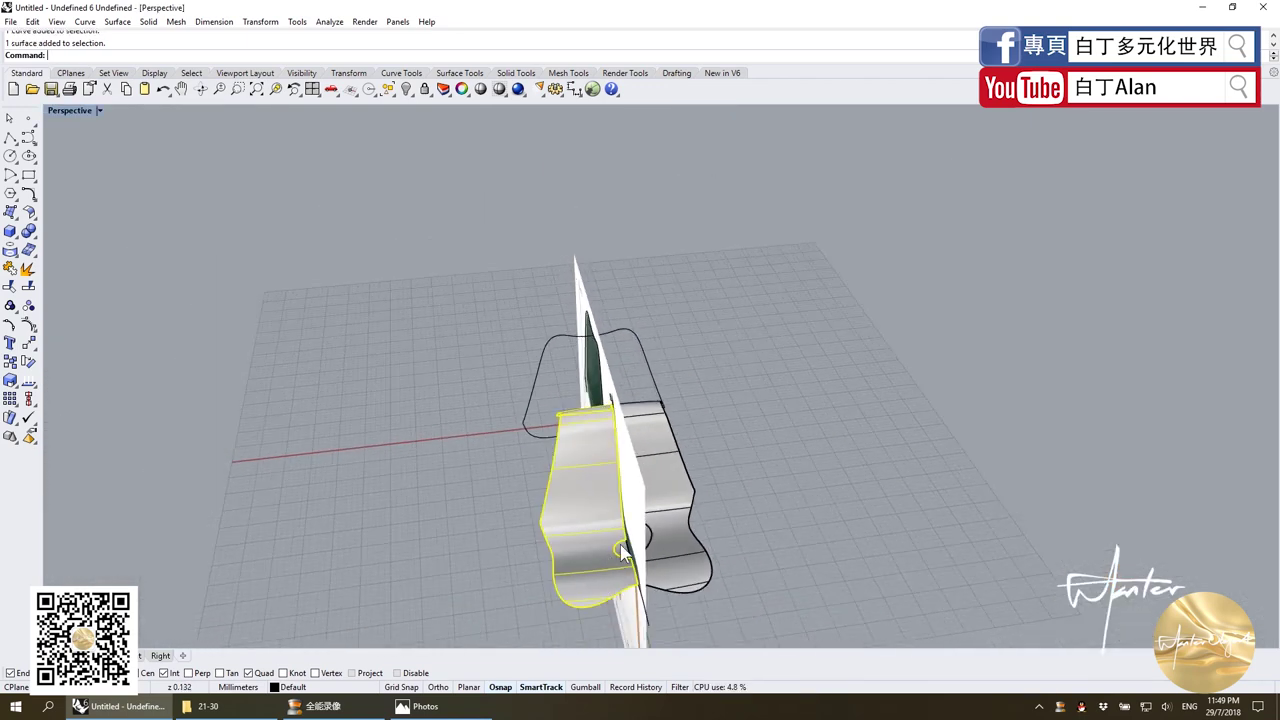
{"action": "left_click", "coordinate": [650, 540], "text": "shift"}
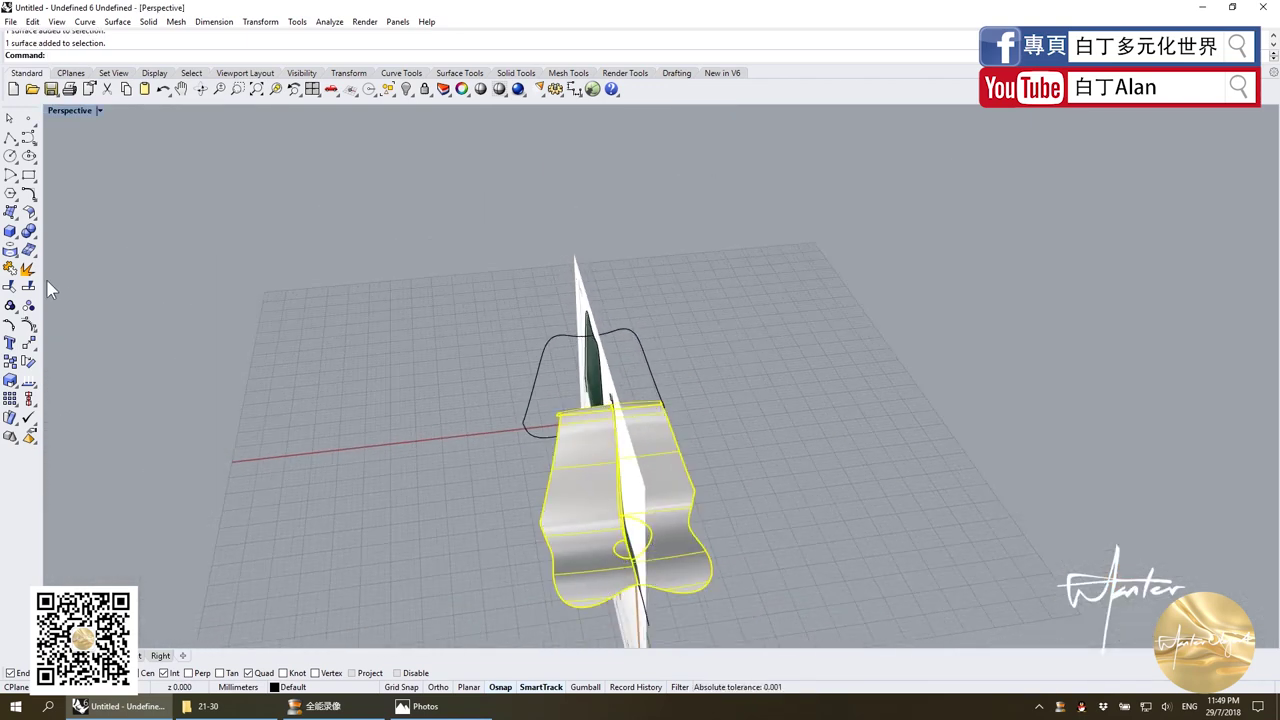
{"action": "left_click", "coordinate": [10, 287]}
{"action": "left_click_drag", "start_coordinate": [688, 537], "coordinate": [478, 550]}
{"action": "key", "text": "Escape"}
{"action": "mouse_move", "coordinate": [478, 550]}
{"action": "right_mouse_down"}
{"action": "mouse_move", "coordinate": [453, 384]}
{"action": "mouse_move", "coordinate": [606, 383]}
{"action": "mouse_move", "coordinate": [674, 451]}
{"action": "right_mouse_up"}
Undo the join and the move, returning to the two separate shell halves.
{"action": "left_click", "coordinate": [884, 465]}
{"action": "left_click", "coordinate": [856, 472]}
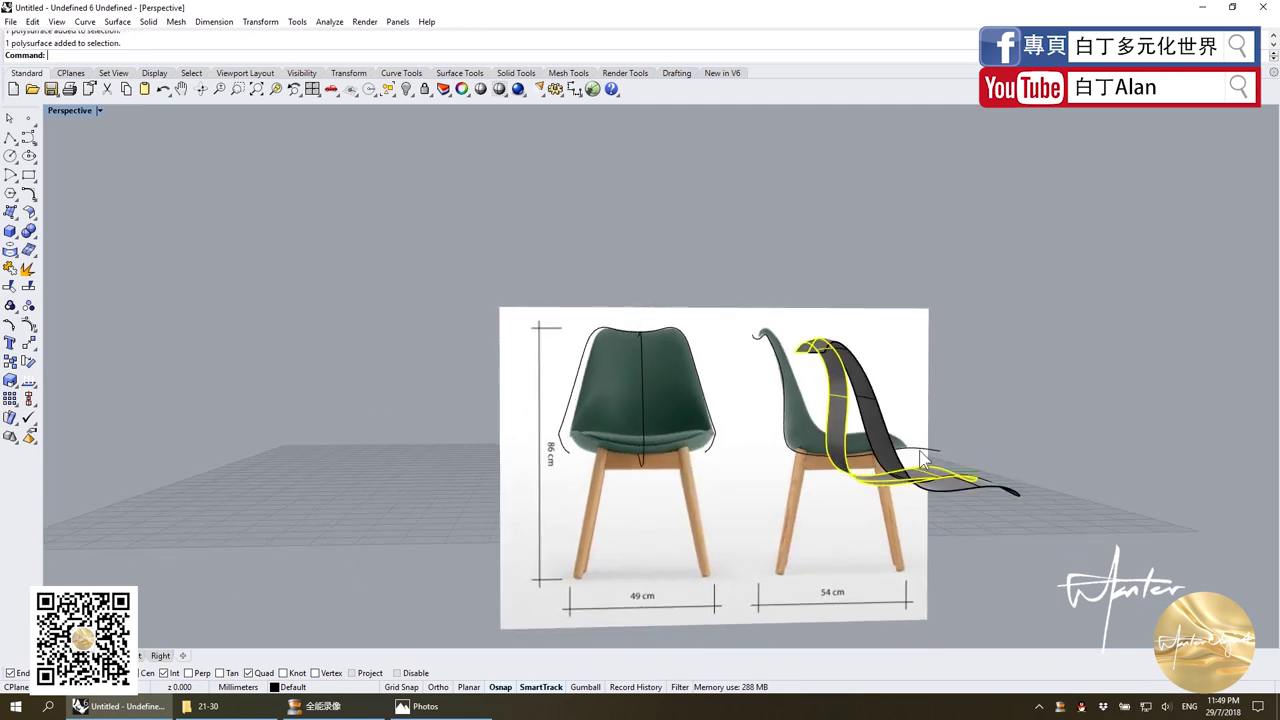
{"action": "key", "text": "ctrl+z"}
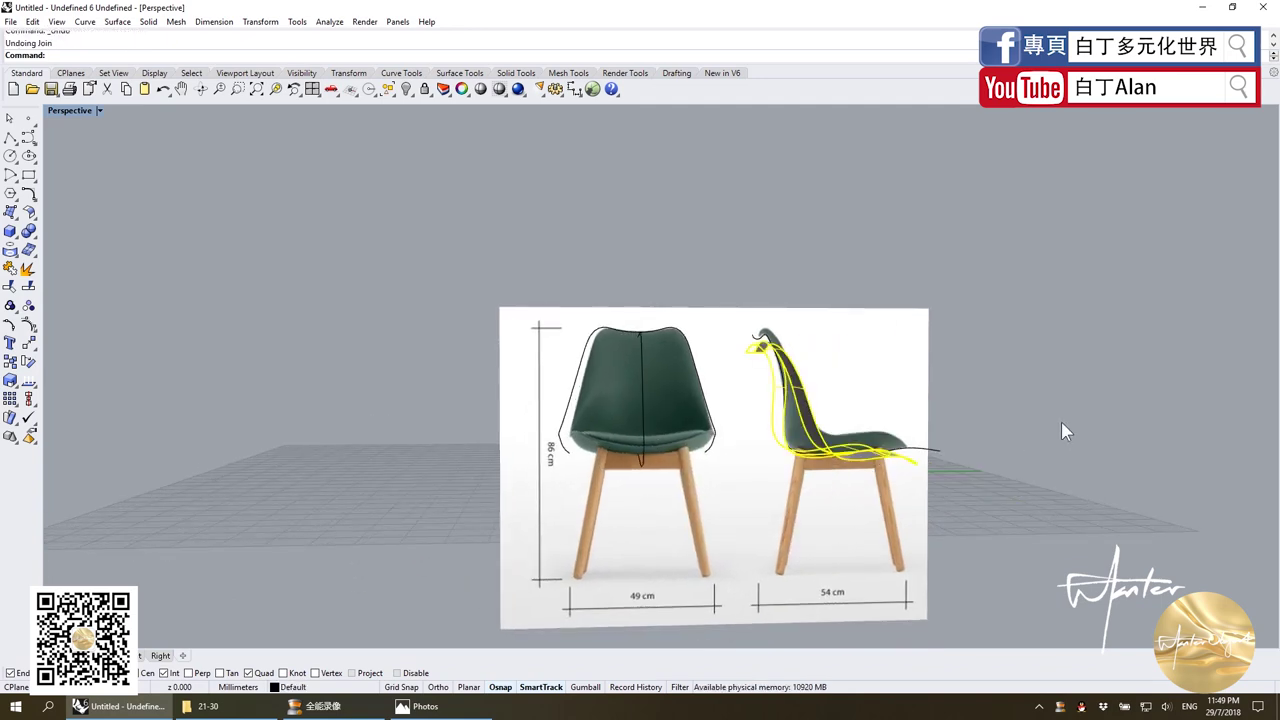
{"action": "key", "text": "ctrl+z"}
{"action": "mouse_move", "coordinate": [1061, 422]}
{"action": "right_mouse_down"}
{"action": "mouse_move", "coordinate": [991, 451]}
{"action": "mouse_move", "coordinate": [951, 497]}
{"action": "mouse_move", "coordinate": [768, 564]}
{"action": "mouse_move", "coordinate": [676, 557]}
{"action": "right_mouse_up"}
{"action": "left_click", "coordinate": [768, 564]}
{"action": "key", "text": "Escape"}
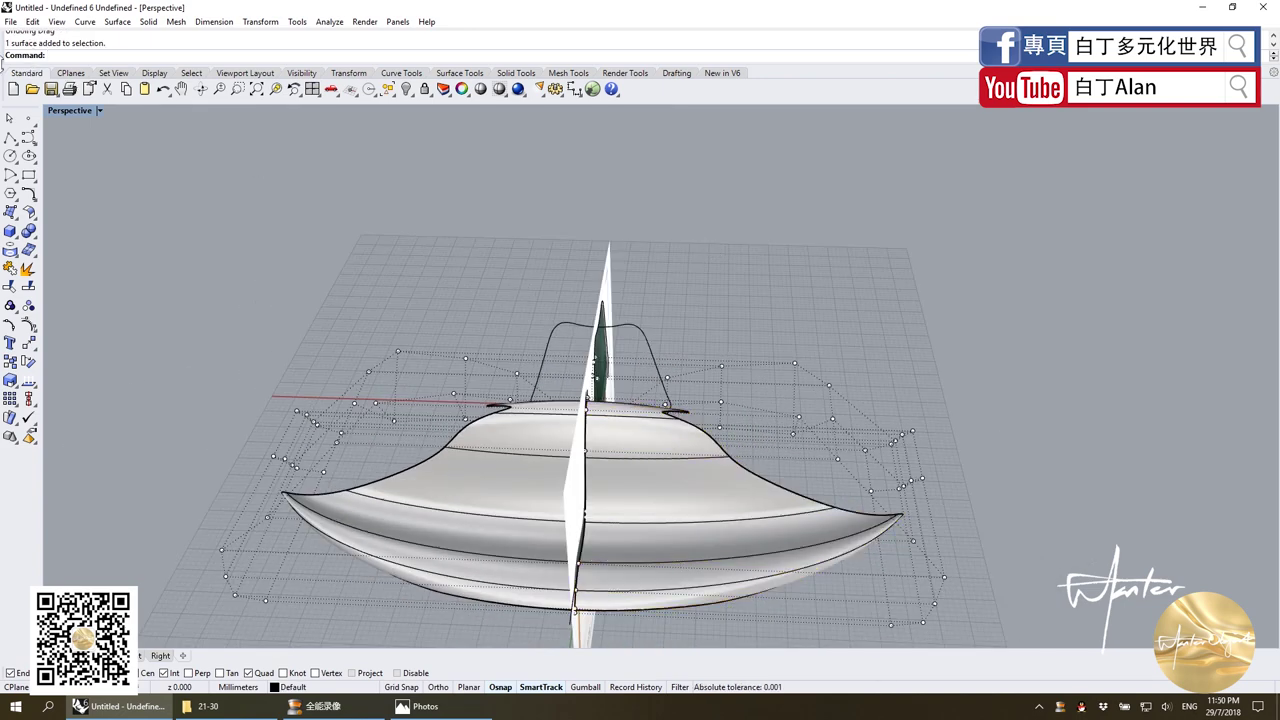
Split both seat shell halves using the chair outline curve as cutter.
{"action": "double_click", "coordinate": [60, 111]}
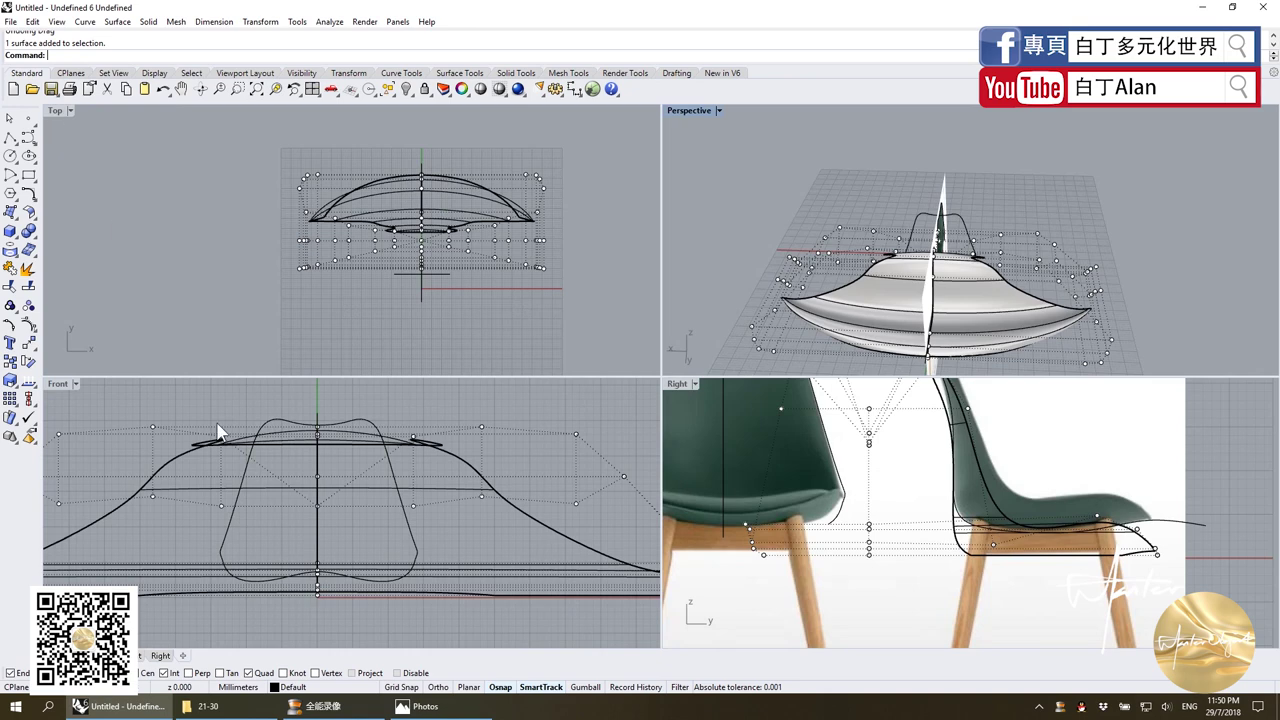
{"action": "left_click", "coordinate": [368, 453]}
{"action": "left_click", "coordinate": [301, 442], "text": "shift"}
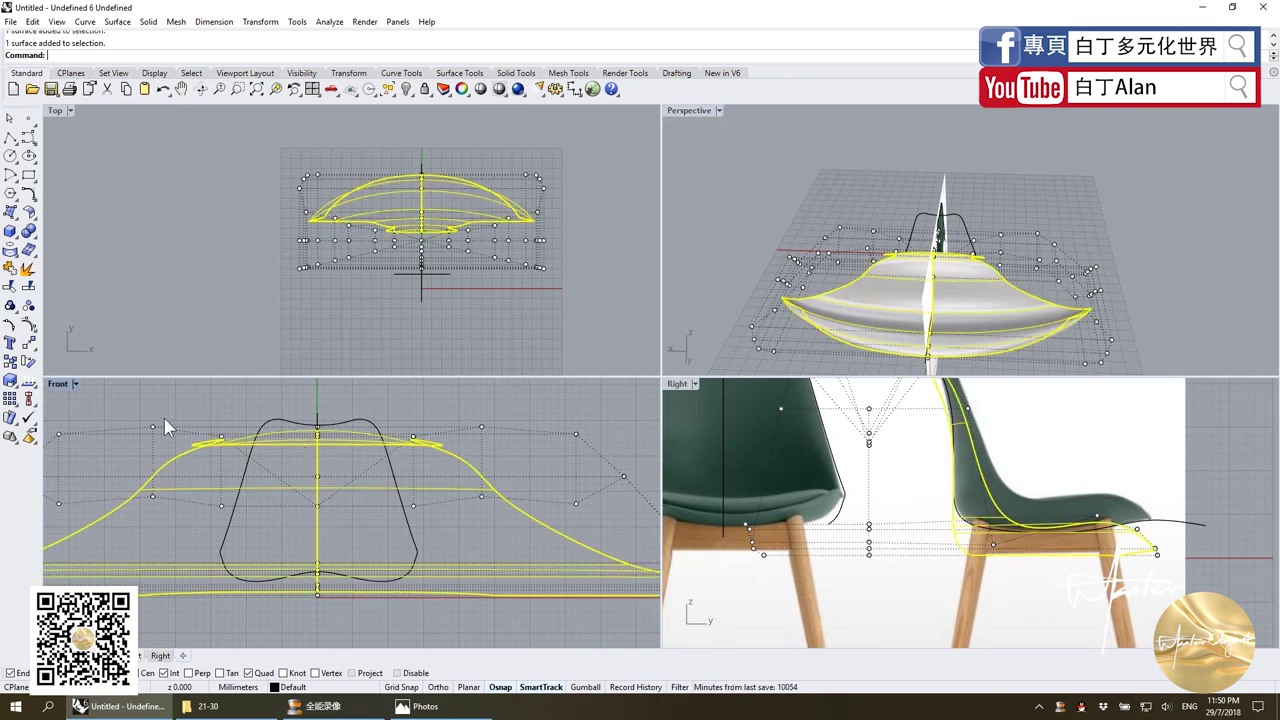
{"action": "left_click", "coordinate": [29, 287]}
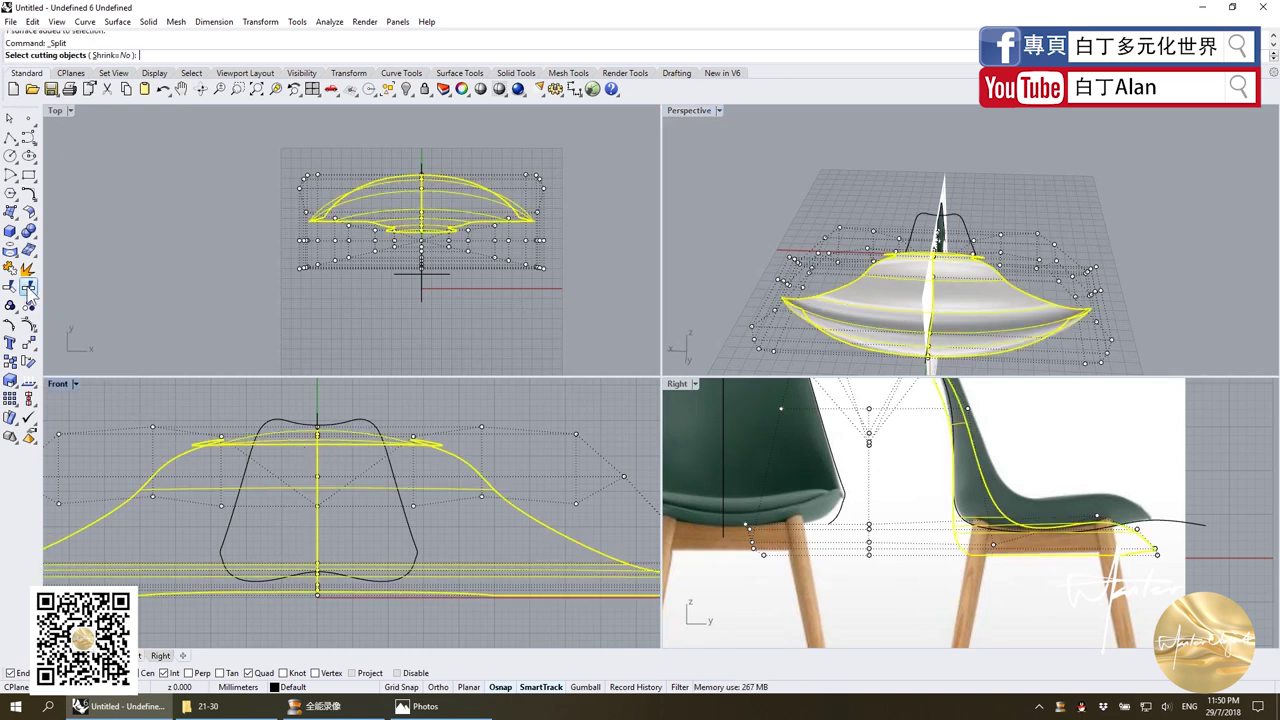
{"action": "left_click", "coordinate": [279, 425]}
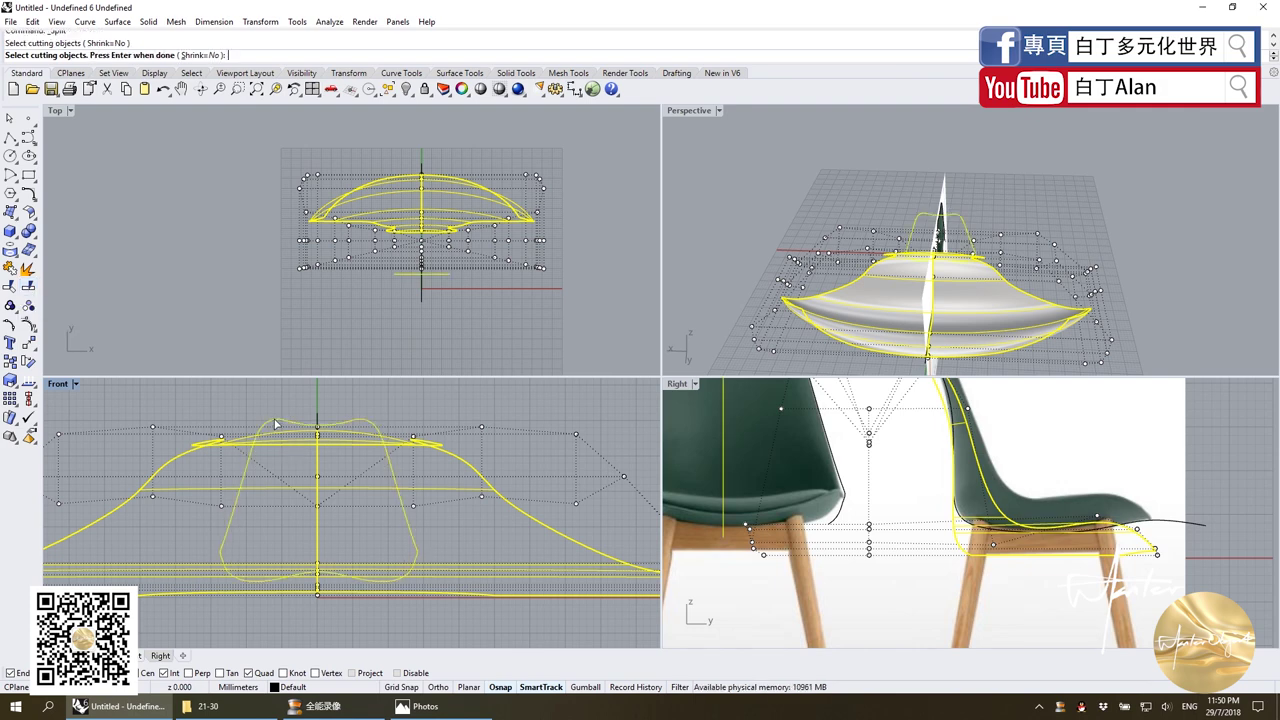
{"action": "key", "text": "Return"}
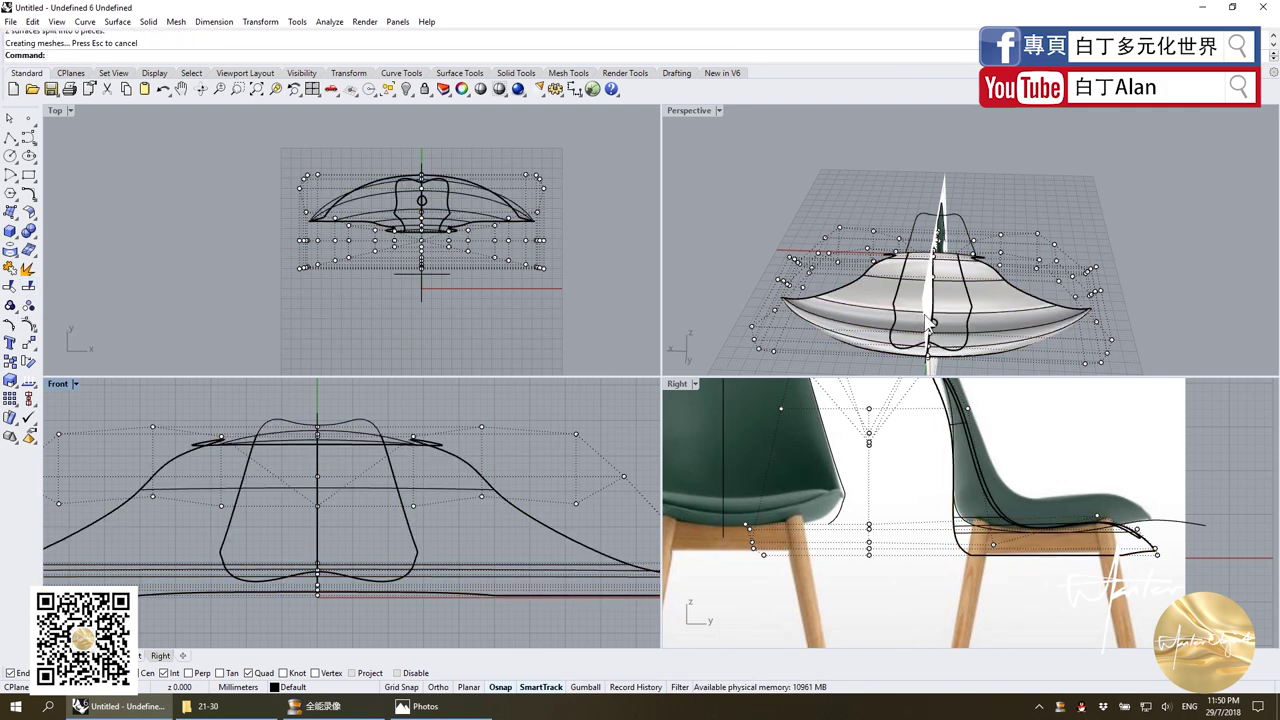
Delete the left and right outer pieces and hide the control points.
{"action": "left_click", "coordinate": [854, 294]}
{"action": "key", "text": "Delete"}
{"action": "left_click", "coordinate": [1035, 333]}
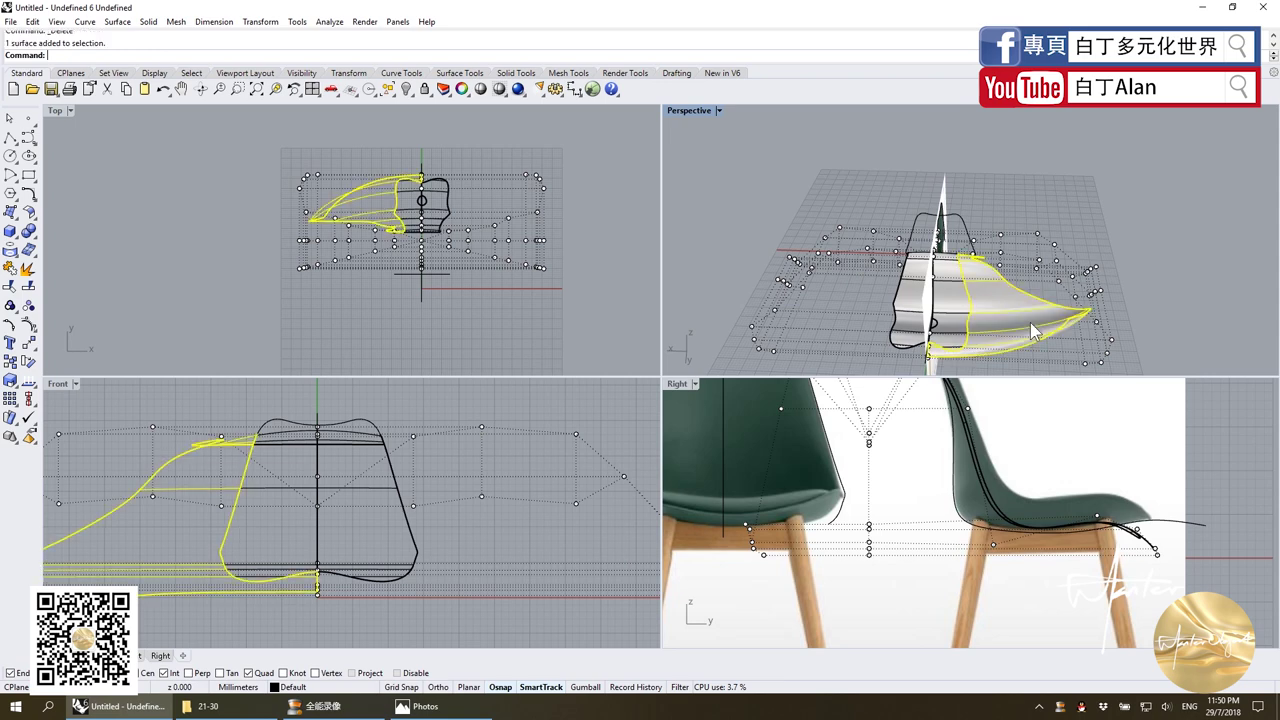
{"action": "key", "text": "Delete"}
{"action": "scroll", "coordinate": [410, 545], "scroll_direction": "down", "scroll_amount": 2}
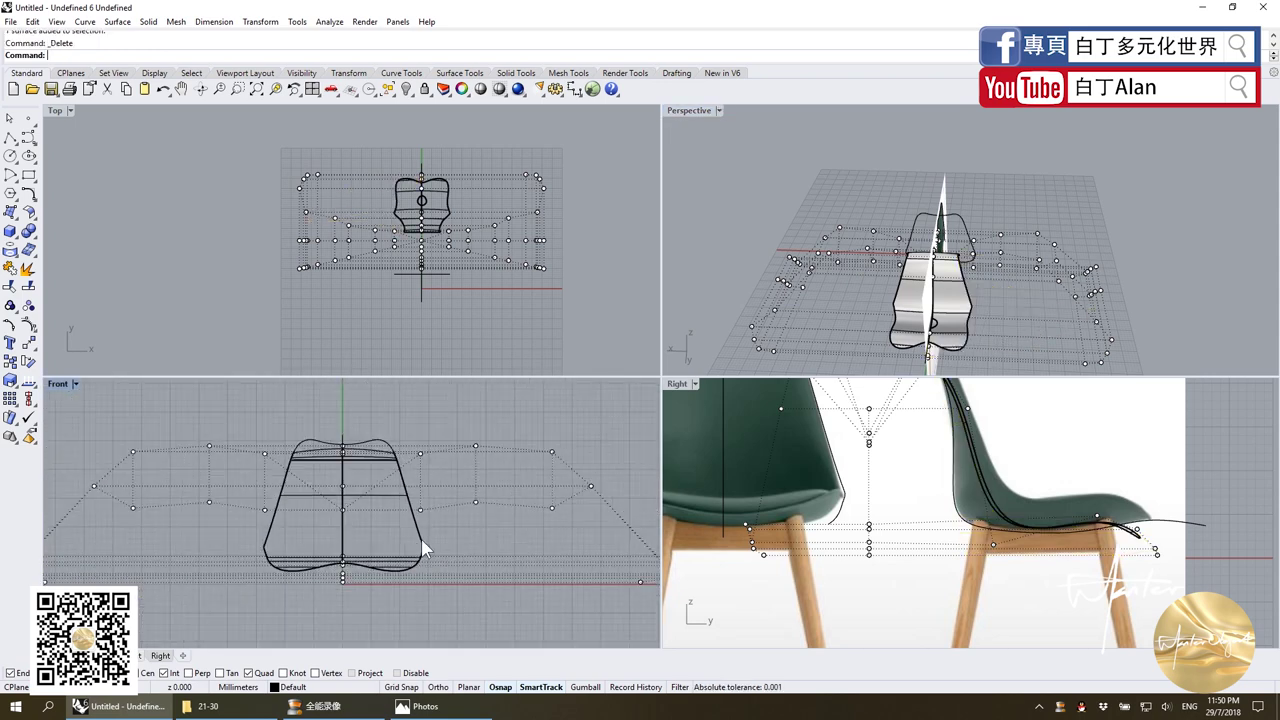
{"action": "key", "text": "Escape"}
{"action": "scroll", "coordinate": [965, 335], "scroll_direction": "up", "scroll_amount": 5}
{"action": "scroll", "coordinate": [960, 335], "scroll_direction": "down", "scroll_amount": 5}
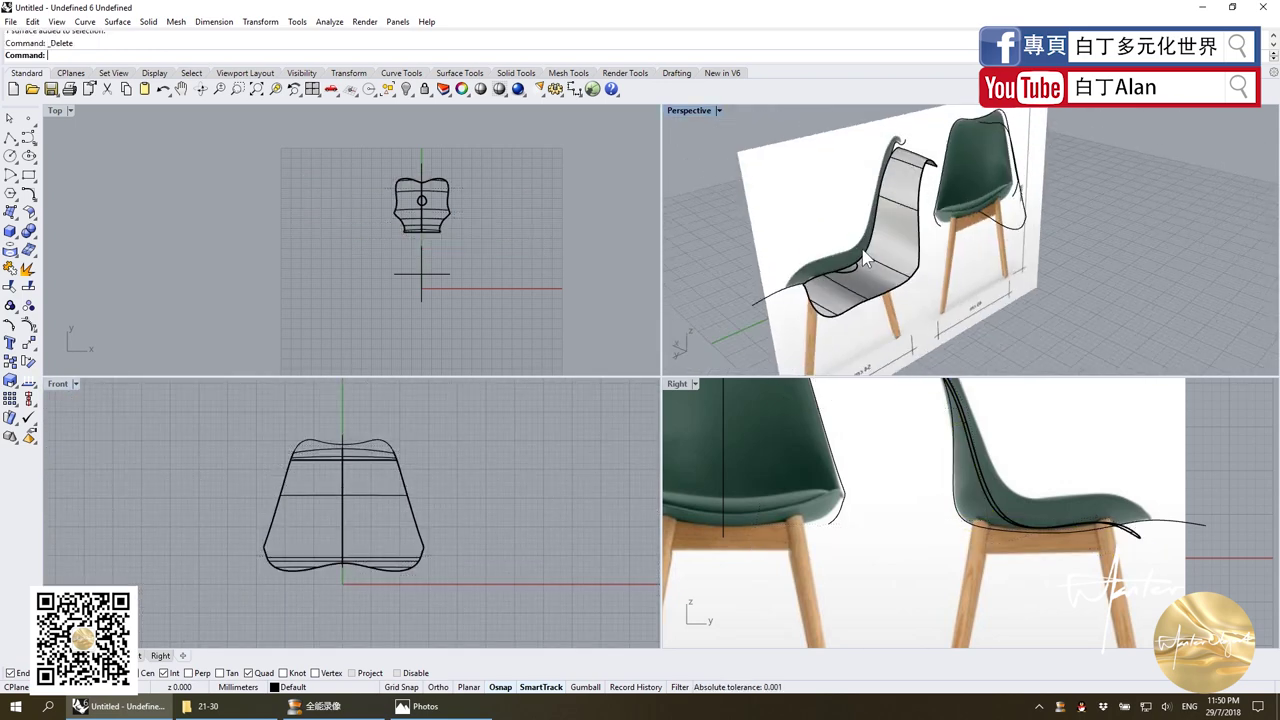
Compare the trimmed seat with the reference photo in maximized Perspective, then select it for surface tools.
{"action": "double_click", "coordinate": [686, 110]}
{"action": "right_click_drag", "start_coordinate": [674, 143], "coordinate": [794, 237]}
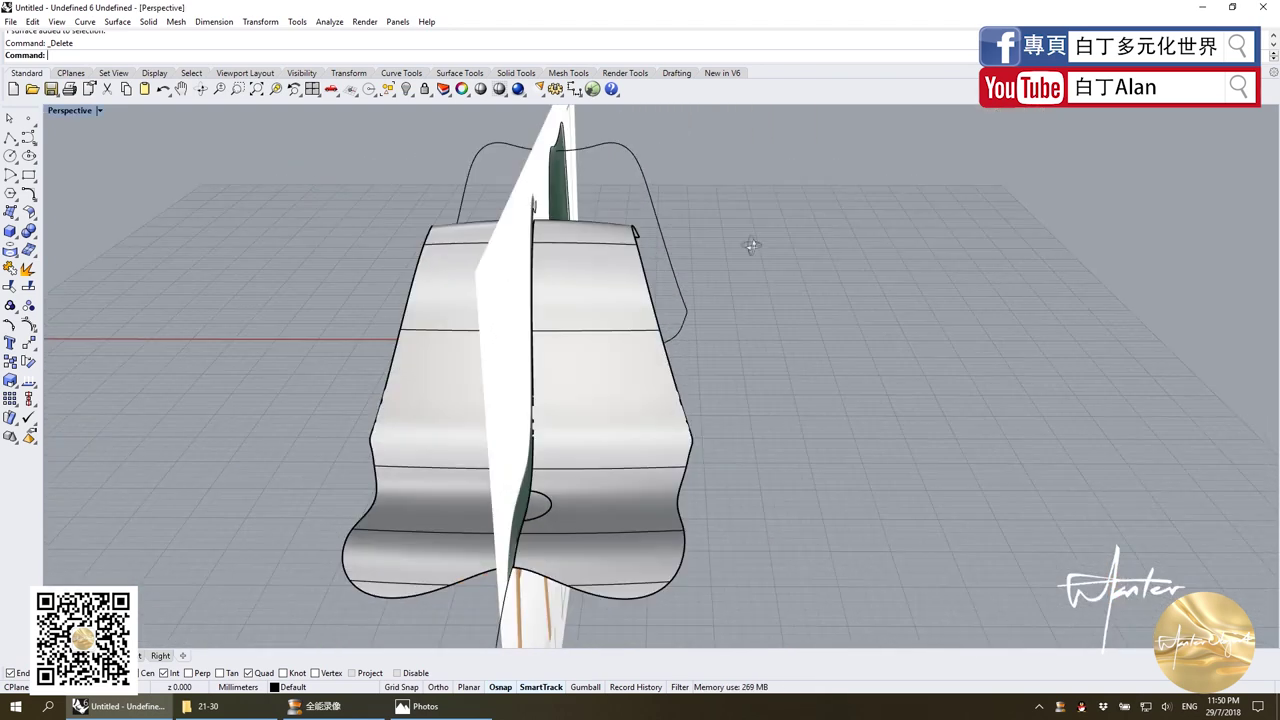
{"action": "left_click", "coordinate": [575, 213]}
{"action": "left_click", "coordinate": [617, 221]}
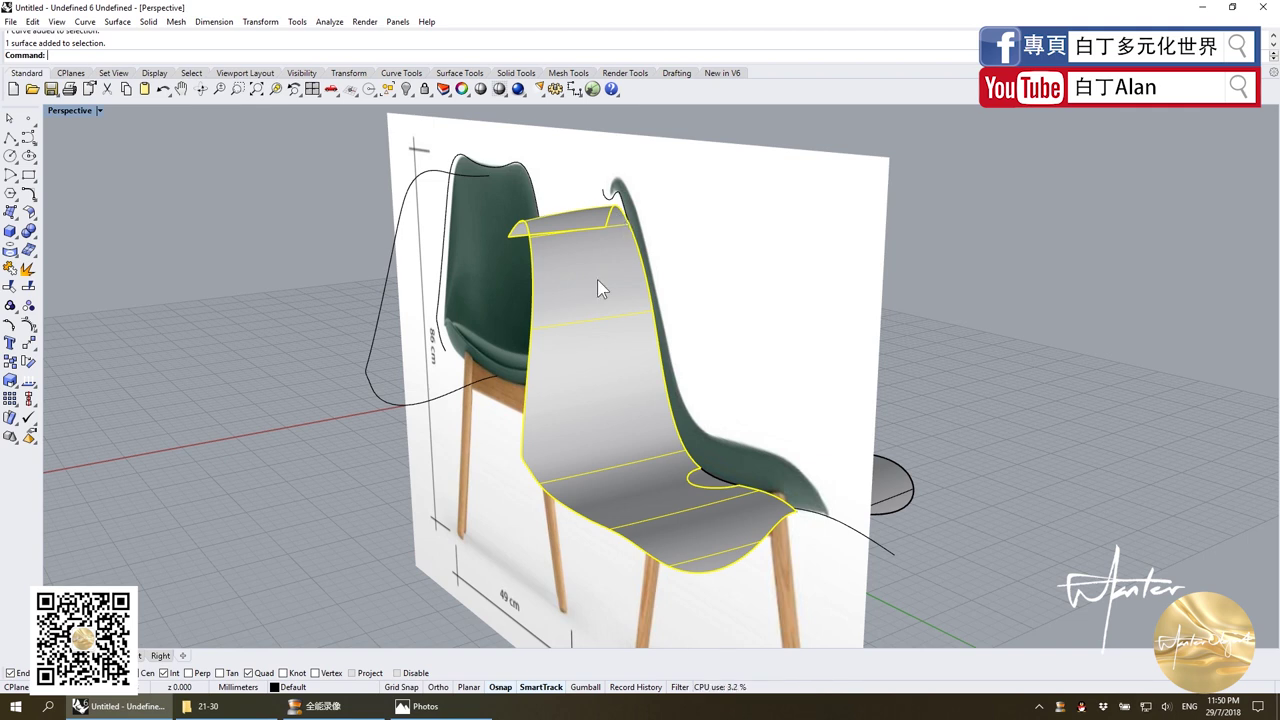
{"action": "left_click", "coordinate": [718, 489]}
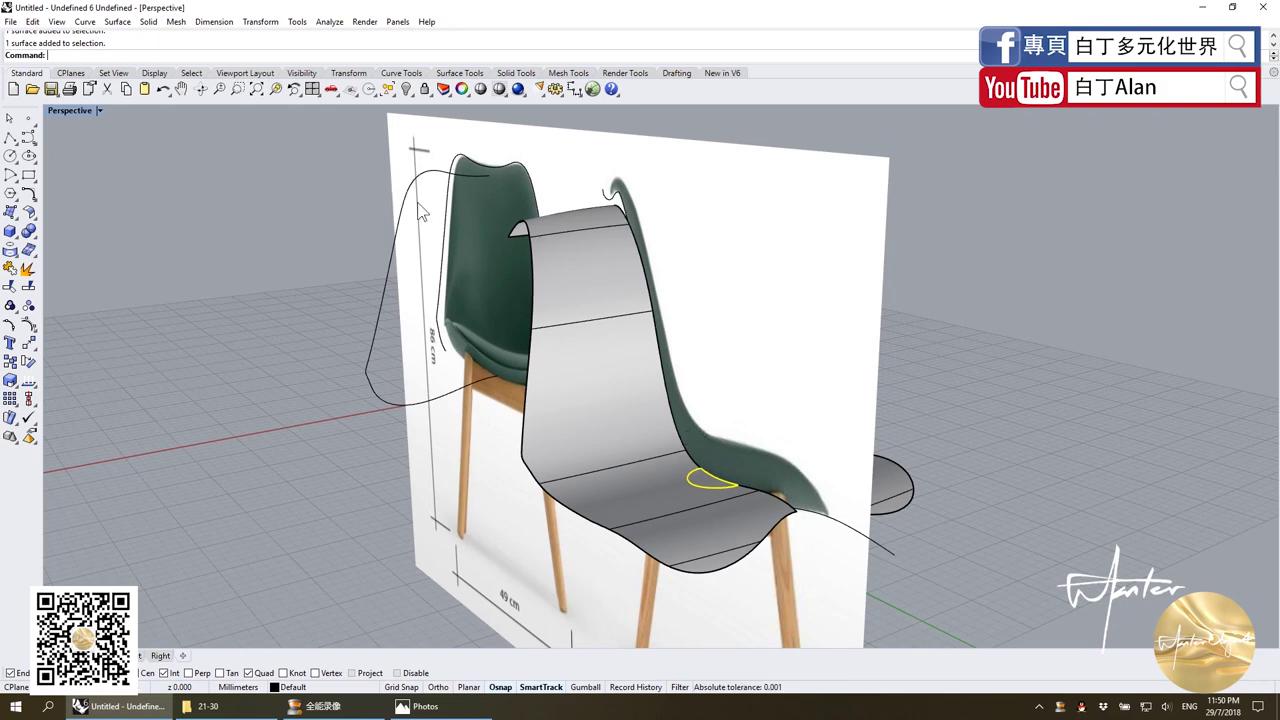
{"action": "mouse_move", "coordinate": [379, 168]}
{"action": "right_mouse_down"}
{"action": "mouse_move", "coordinate": [660, 428]}
{"action": "mouse_move", "coordinate": [567, 253]}
{"action": "right_mouse_up"}
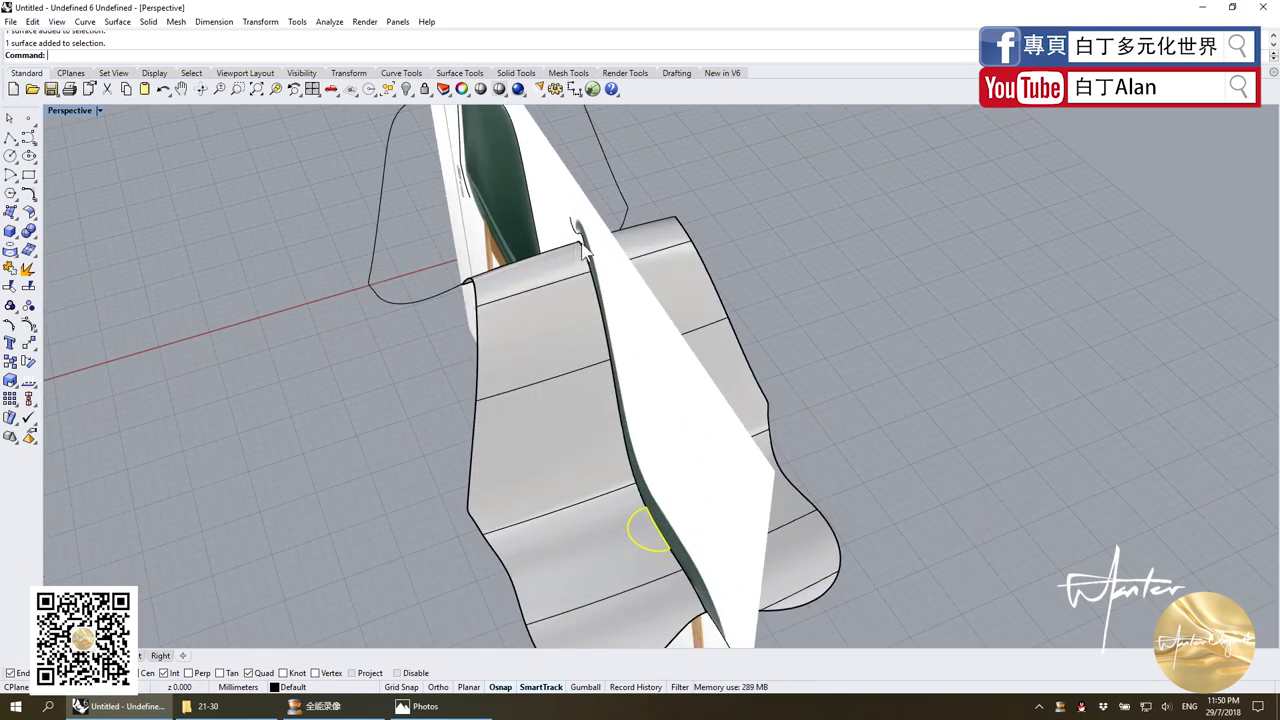
{"action": "right_click_drag", "start_coordinate": [587, 255], "coordinate": [604, 365]}
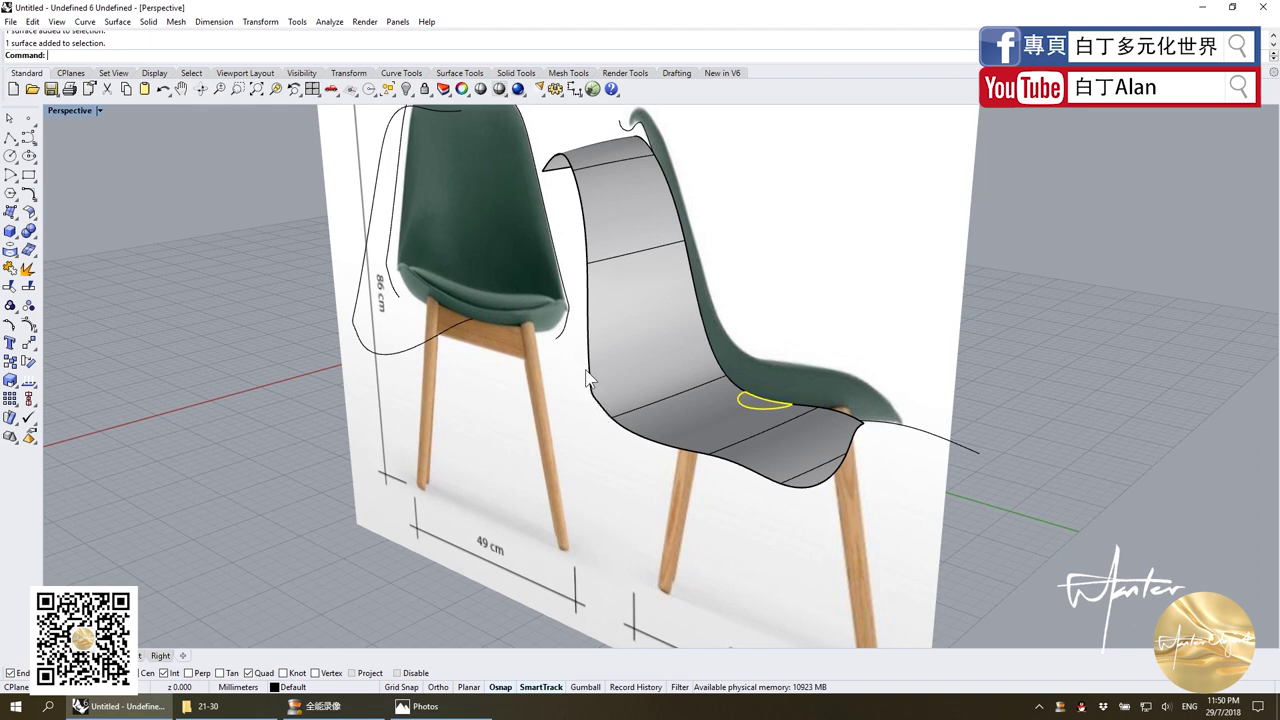
{"action": "right_click_drag", "start_coordinate": [697, 476], "coordinate": [688, 490]}
{"action": "left_click", "coordinate": [688, 490]}
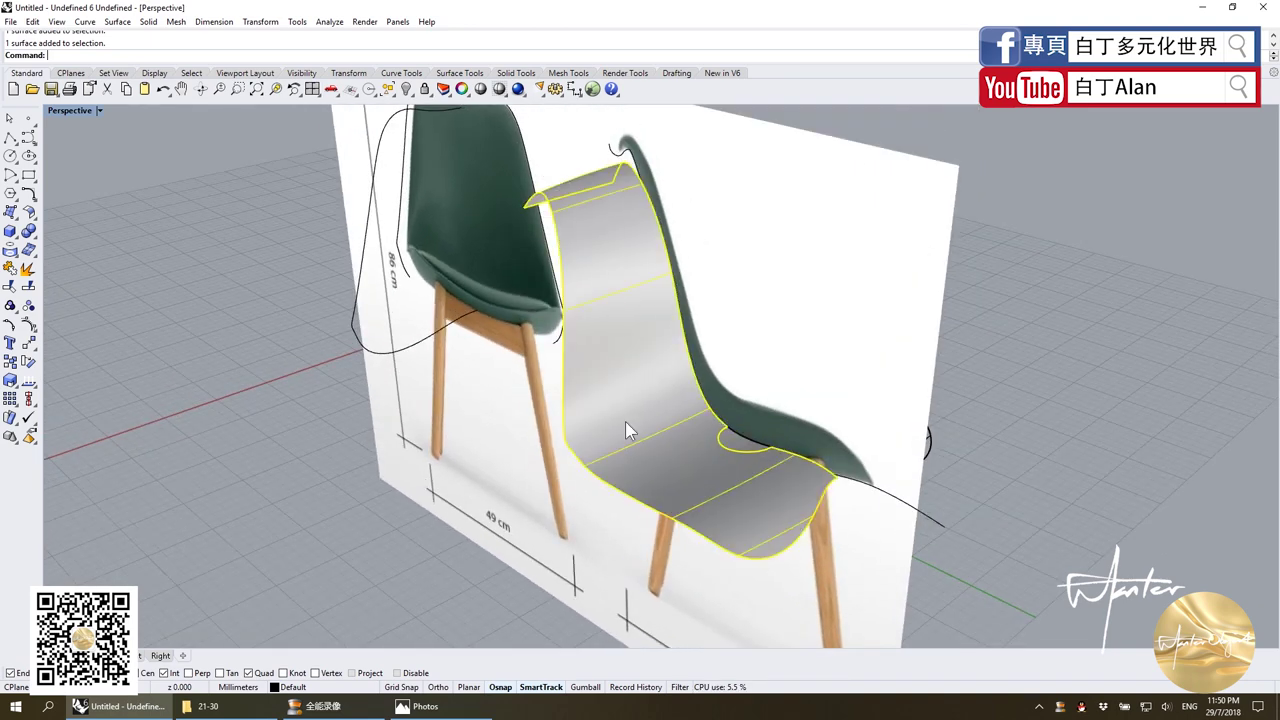
{"action": "left_click", "coordinate": [28, 212]}
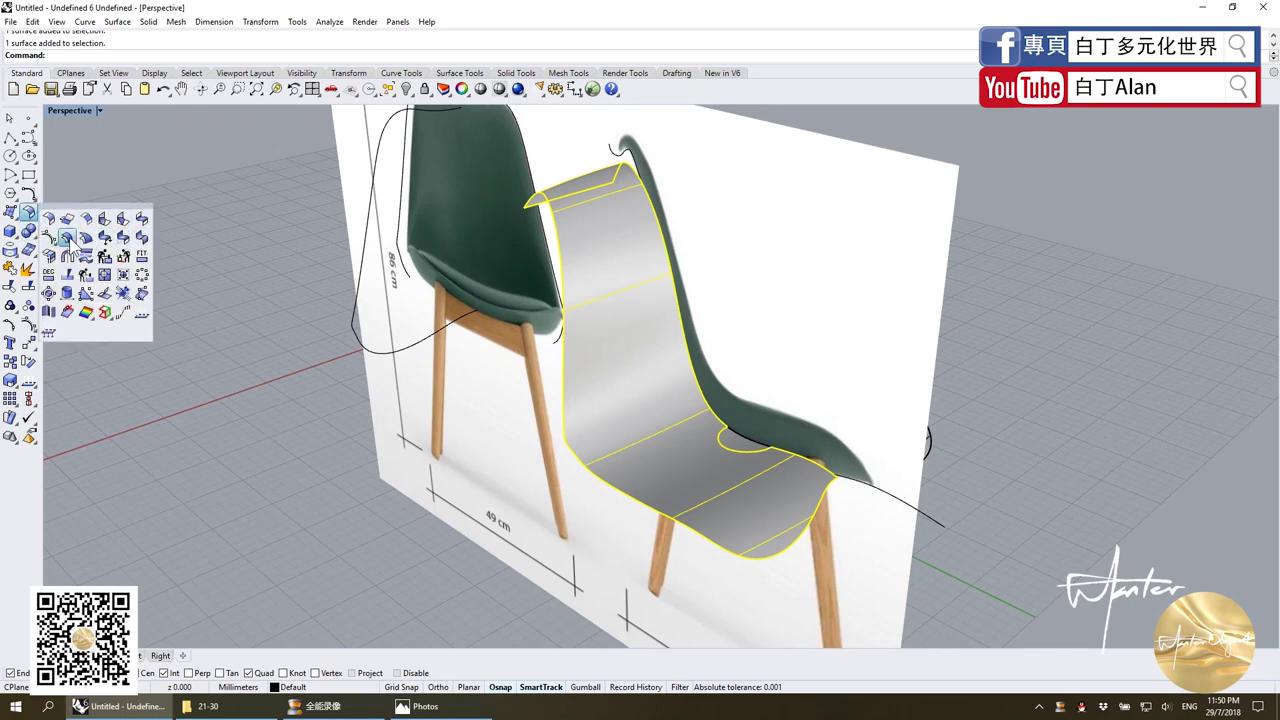
Offset the trimmed seat surface by 1 unit as a solid to thicken it.
{"action": "left_click", "coordinate": [67, 237]}
{"action": "key", "text": "Return"}
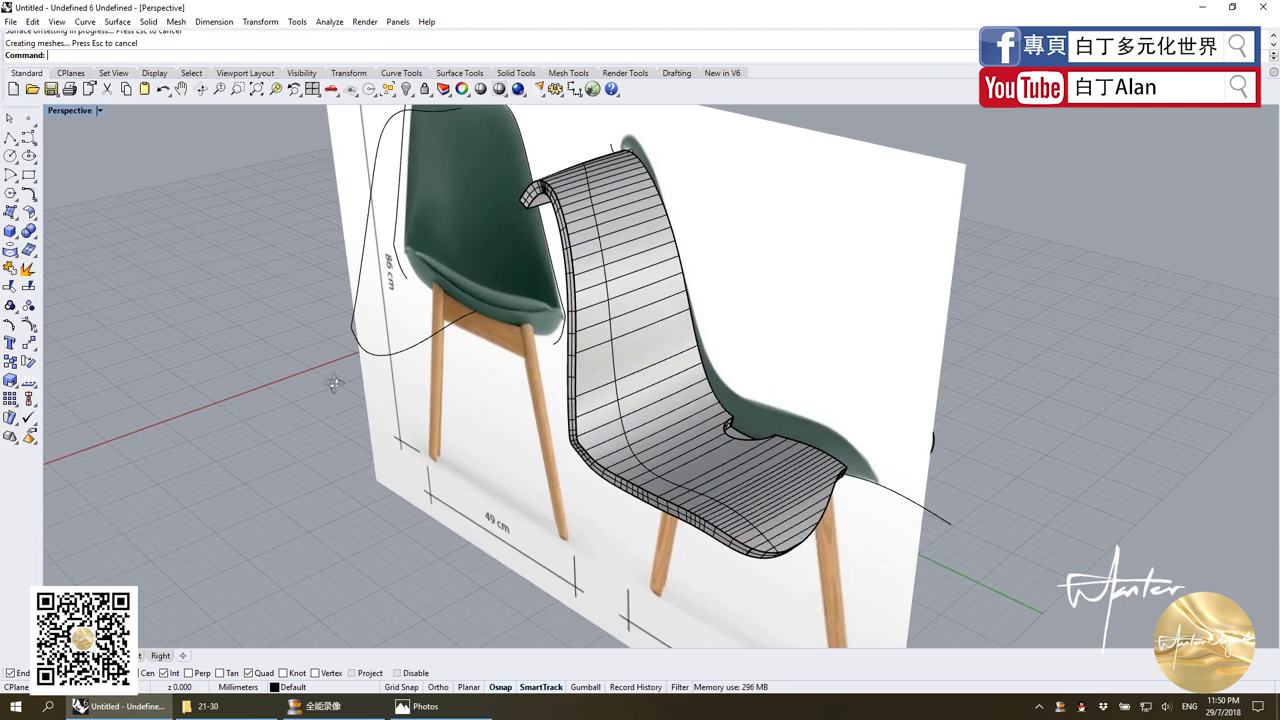
{"action": "scroll", "coordinate": [645, 355], "scroll_direction": "up", "scroll_amount": 2}
{"action": "mouse_move", "coordinate": [643, 355]}
{"action": "right_mouse_down"}
{"action": "mouse_move", "coordinate": [737, 320]}
{"action": "mouse_move", "coordinate": [910, 205]}
{"action": "right_mouse_up"}
{"action": "left_click", "coordinate": [883, 209]}
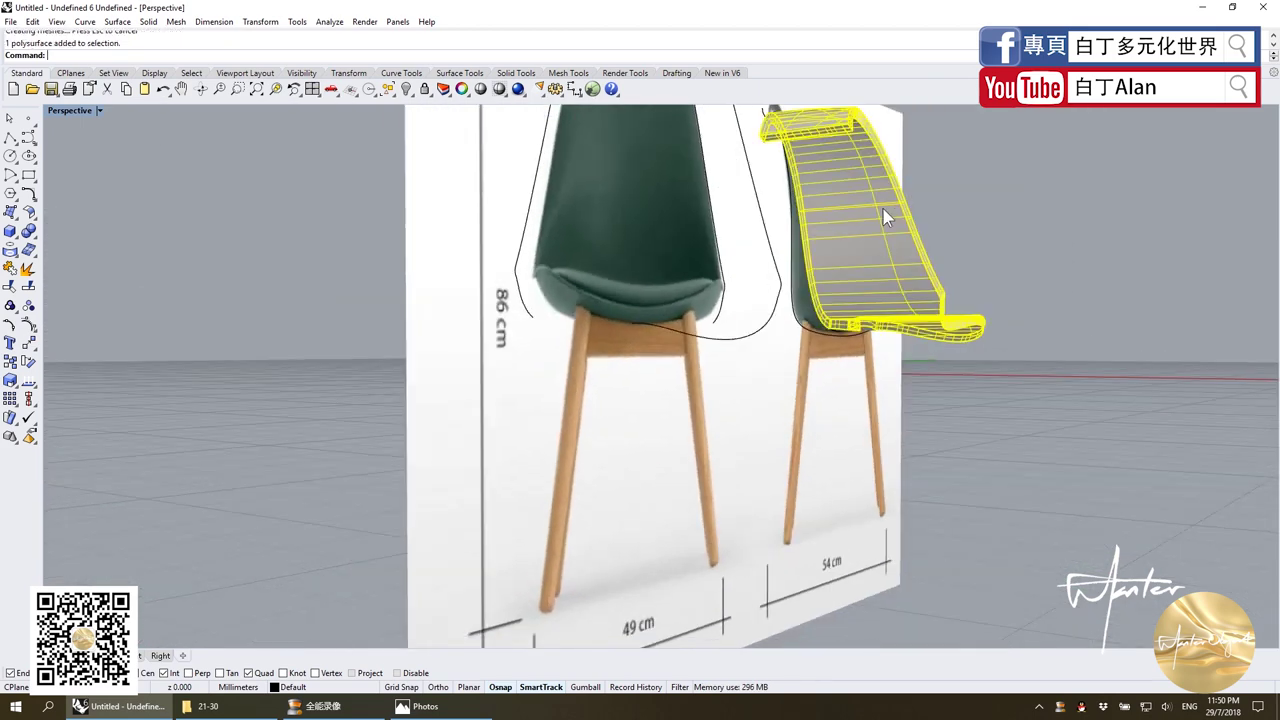
{"action": "left_click", "coordinate": [131, 208]}
Shell the thickened seat with thickness 1, removing the chosen seat face.
{"action": "left_click", "coordinate": [29, 231]}
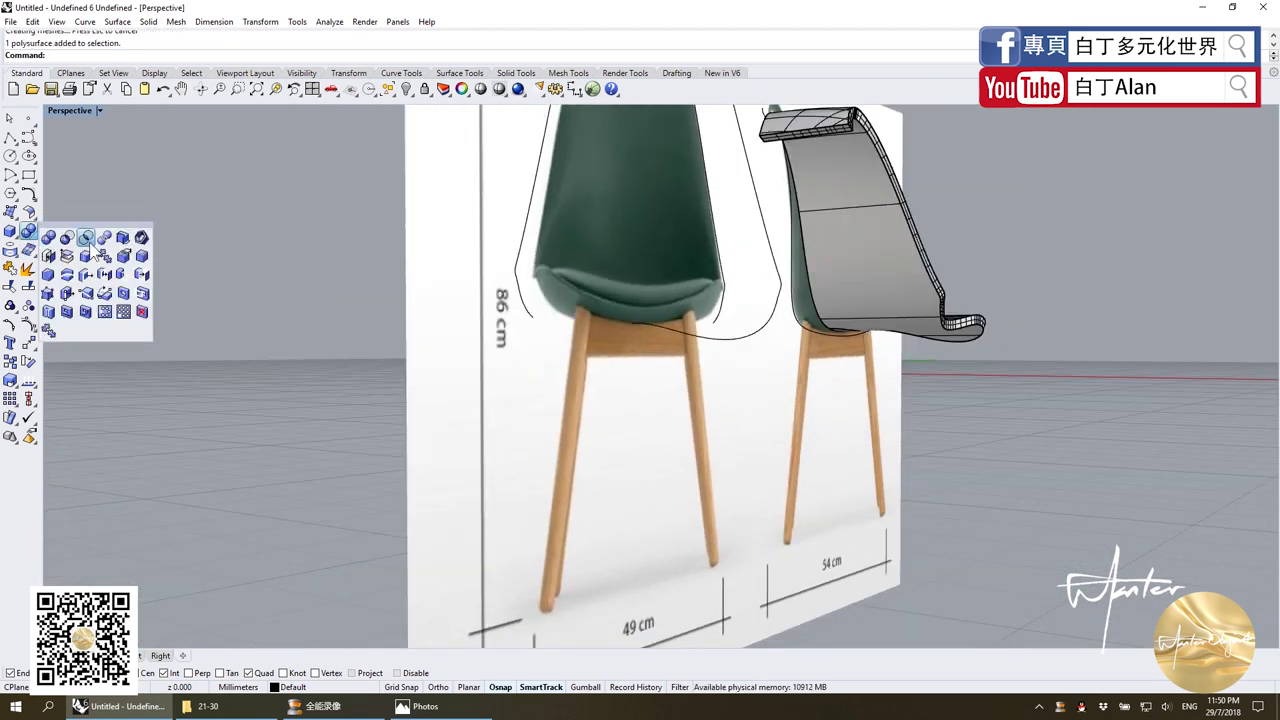
{"action": "left_click", "coordinate": [141, 238]}
{"action": "left_click", "coordinate": [874, 264]}
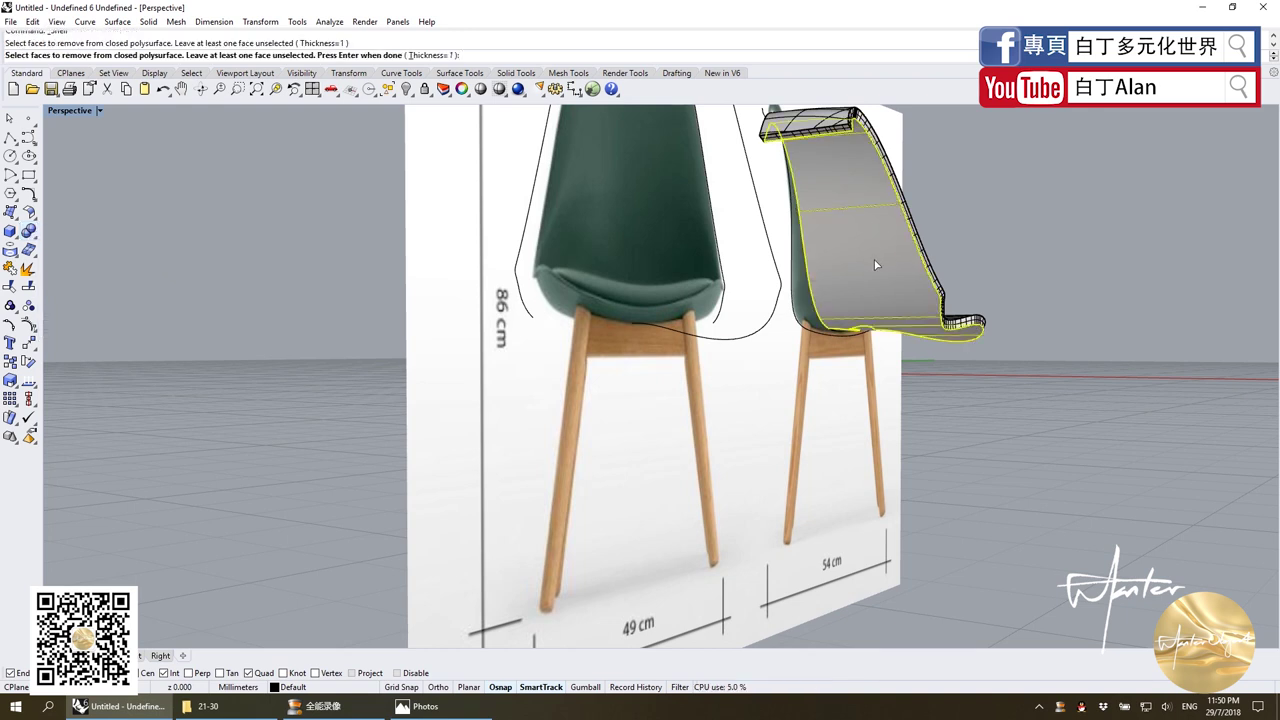
{"action": "key", "text": "Return"}
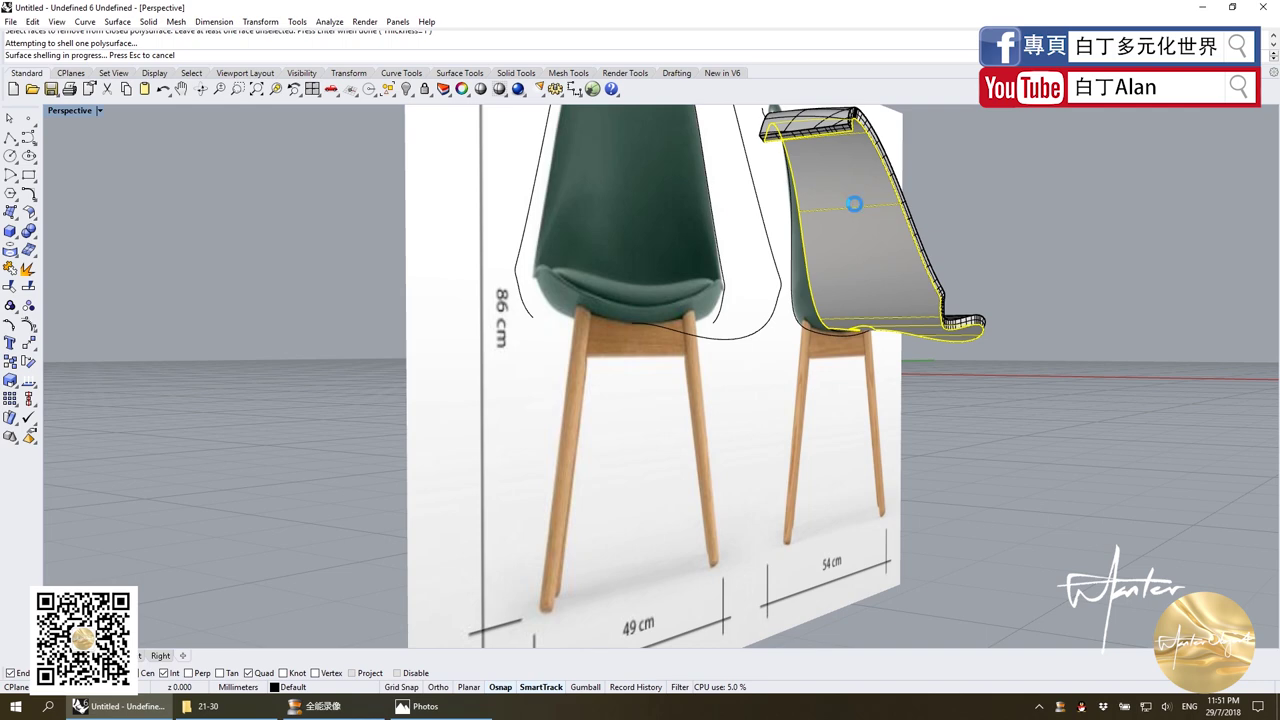
Select and delete the old chair shell surface.
{"action": "scroll", "coordinate": [1005, 260], "scroll_direction": "down", "scroll_amount": 3}
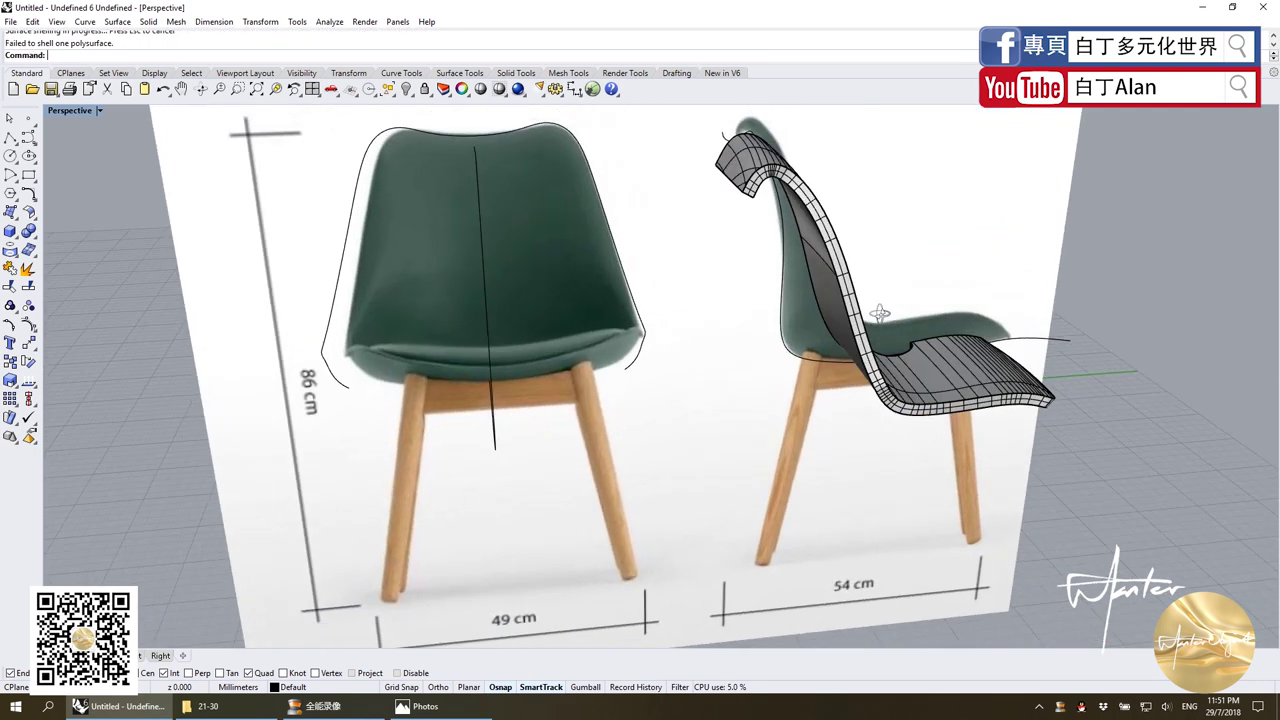
{"action": "mouse_move", "coordinate": [1005, 260]}
{"action": "right_mouse_down"}
{"action": "mouse_move", "coordinate": [727, 386]}
{"action": "mouse_move", "coordinate": [670, 360]}
{"action": "right_mouse_up"}
{"action": "left_click", "coordinate": [727, 386]}
{"action": "scroll", "coordinate": [727, 386], "scroll_direction": "down", "scroll_amount": 2}
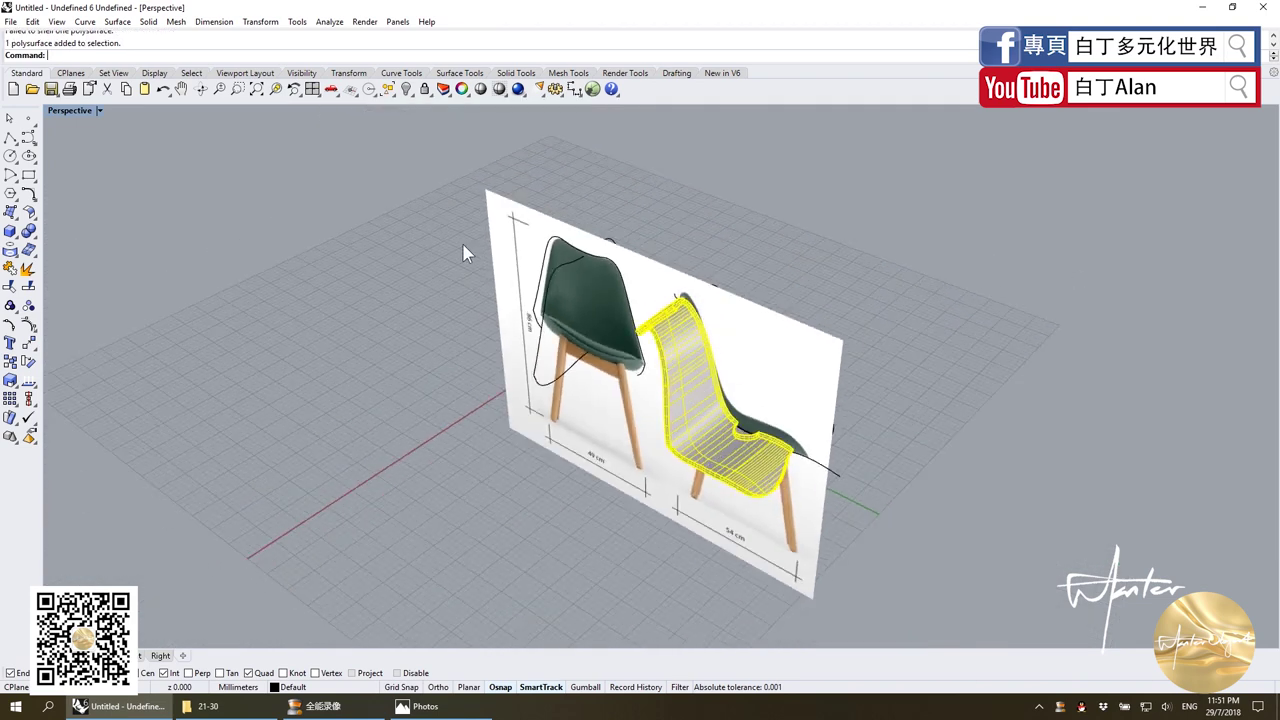
{"action": "left_click_drag", "start_coordinate": [337, 188], "coordinate": [1108, 568]}
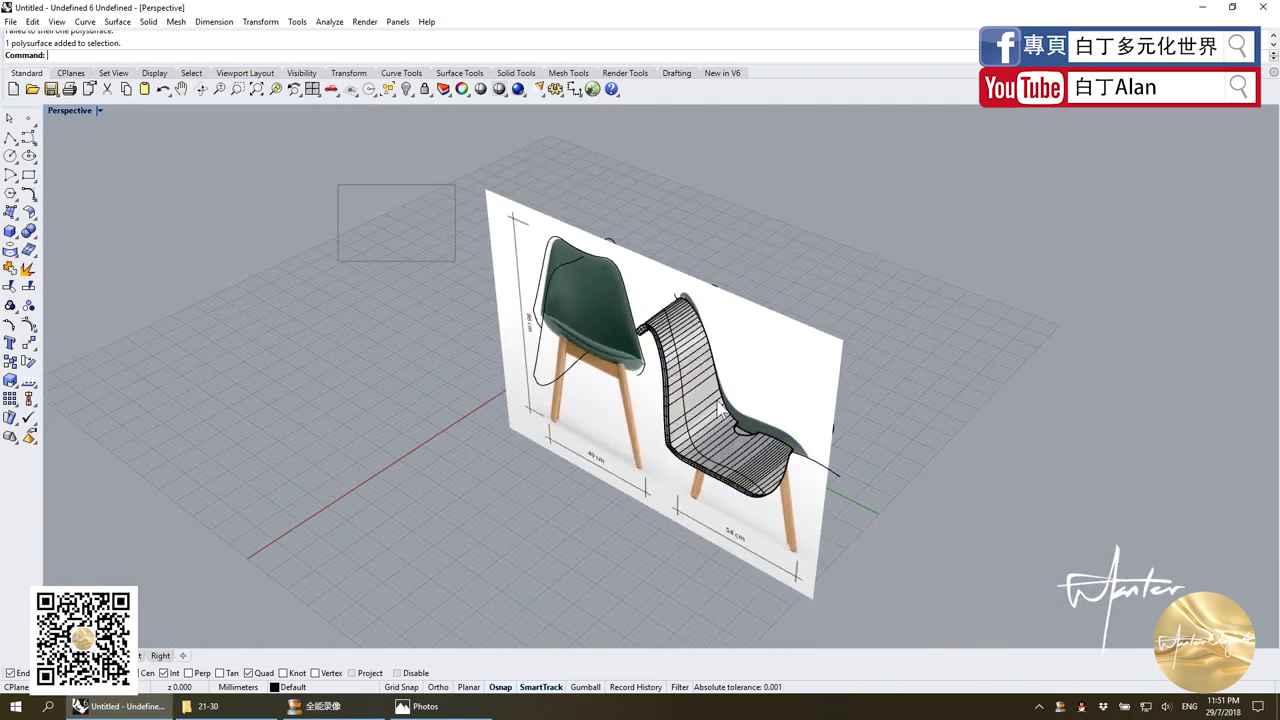
{"action": "left_click", "coordinate": [1024, 490]}
{"action": "left_click", "coordinate": [668, 353]}
{"action": "right_click_drag", "start_coordinate": [668, 353], "coordinate": [635, 410]}
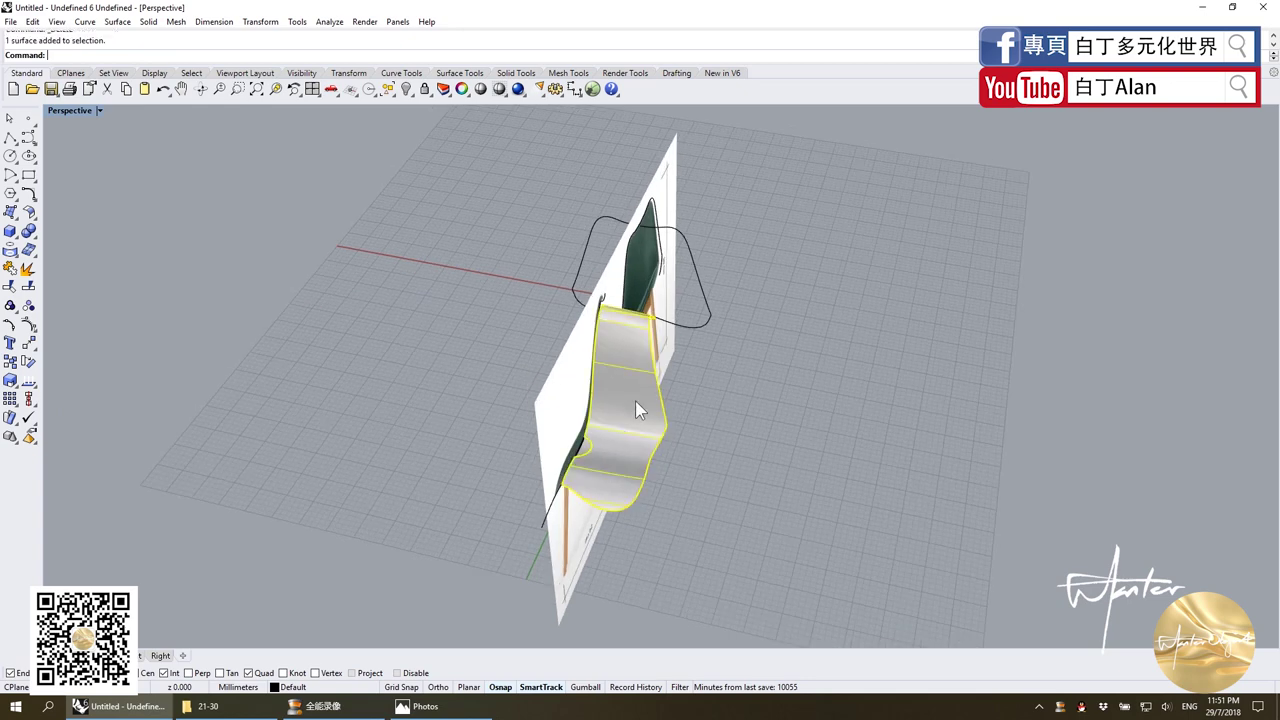
{"action": "key", "text": "Delete"}
Delete the stray vertical curve running through the front chair.
{"action": "right_click_drag", "start_coordinate": [585, 459], "coordinate": [758, 452]}
{"action": "left_click", "coordinate": [758, 452]}
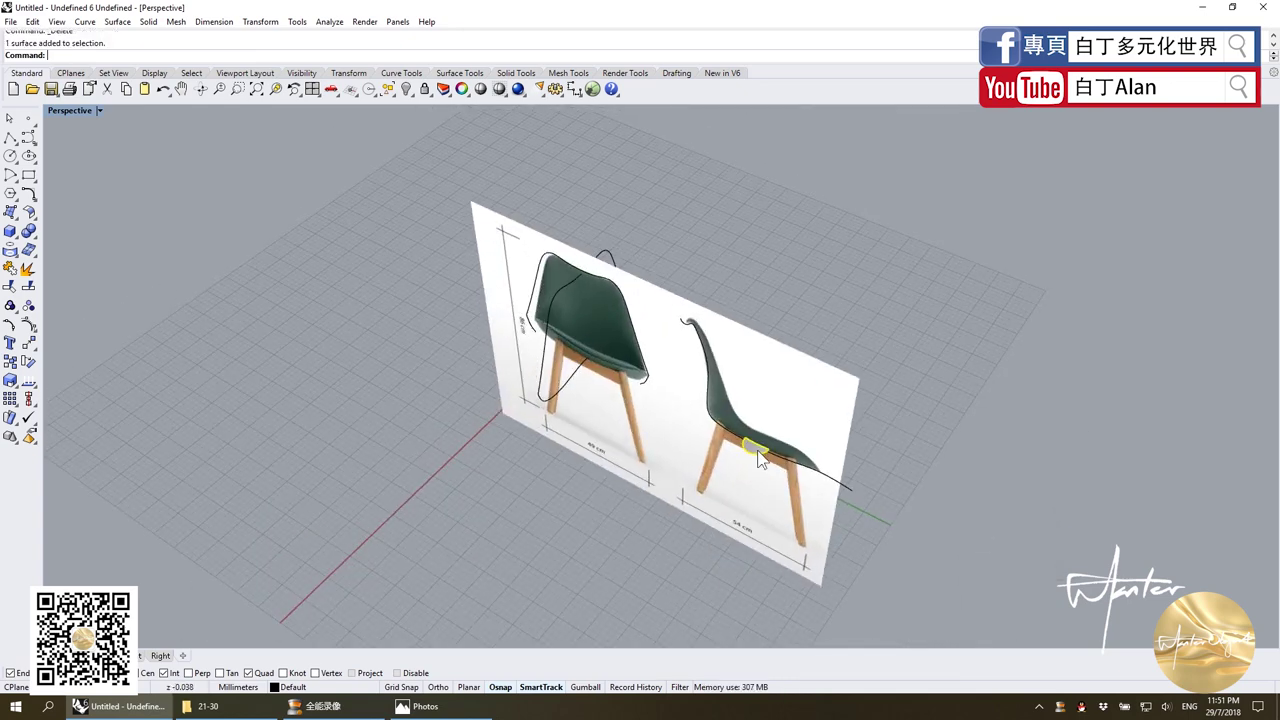
{"action": "left_click", "coordinate": [815, 472]}
{"action": "left_click", "coordinate": [753, 357]}
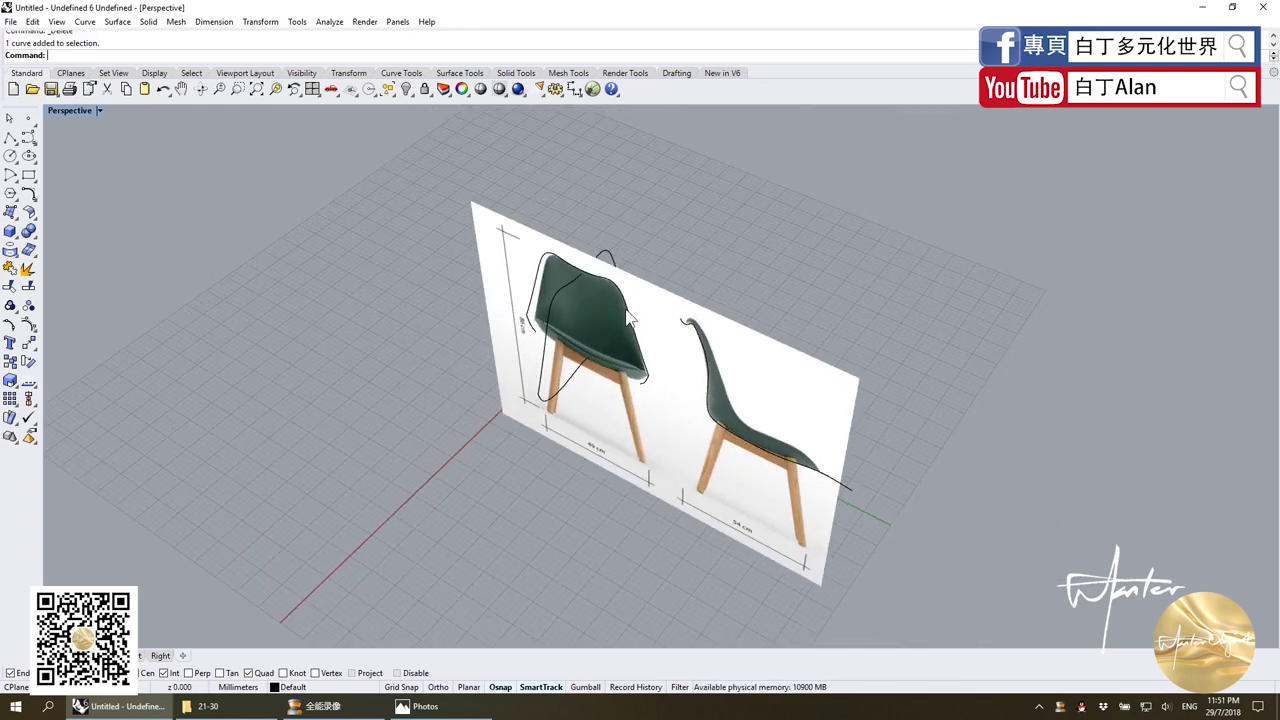
{"action": "left_click", "coordinate": [625, 310]}
{"action": "right_click_drag", "start_coordinate": [601, 320], "coordinate": [591, 294]}
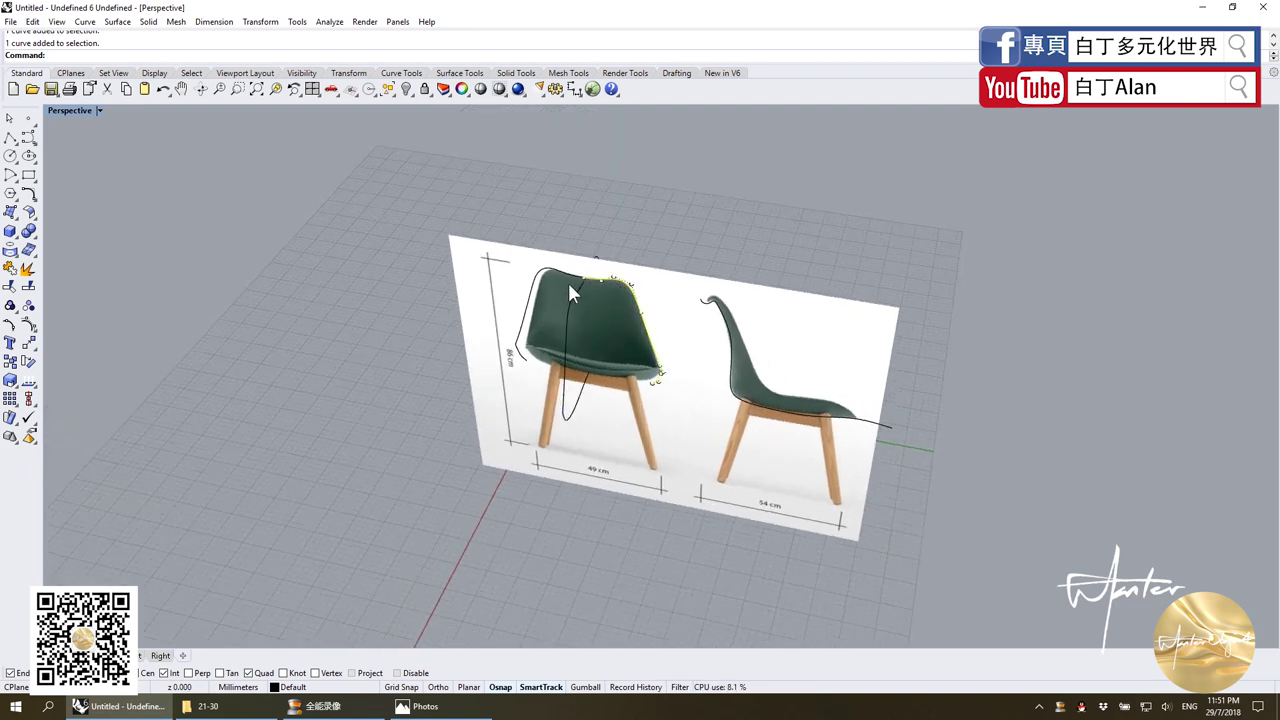
{"action": "left_click", "coordinate": [573, 306]}
{"action": "key", "text": "Delete"}
Delete the front chair's left and top outlines and the side outline, then restore four views.
{"action": "left_click", "coordinate": [712, 299]}
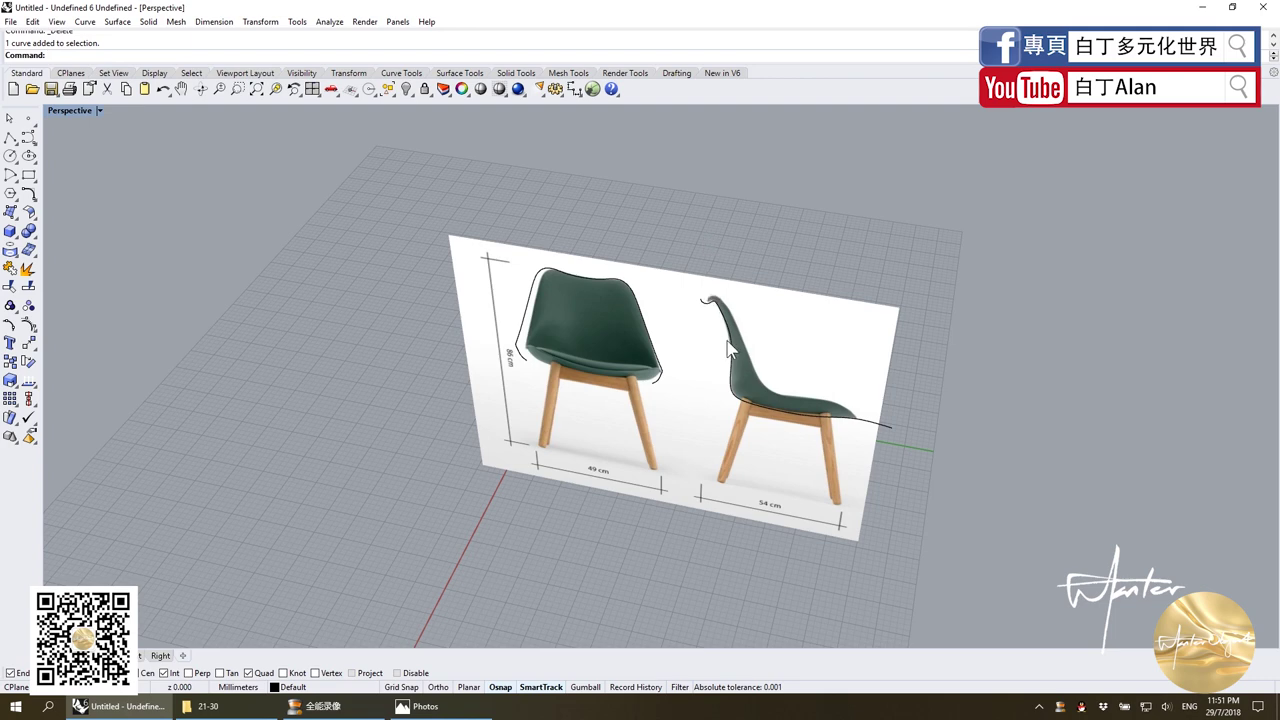
{"action": "left_click", "coordinate": [536, 306]}
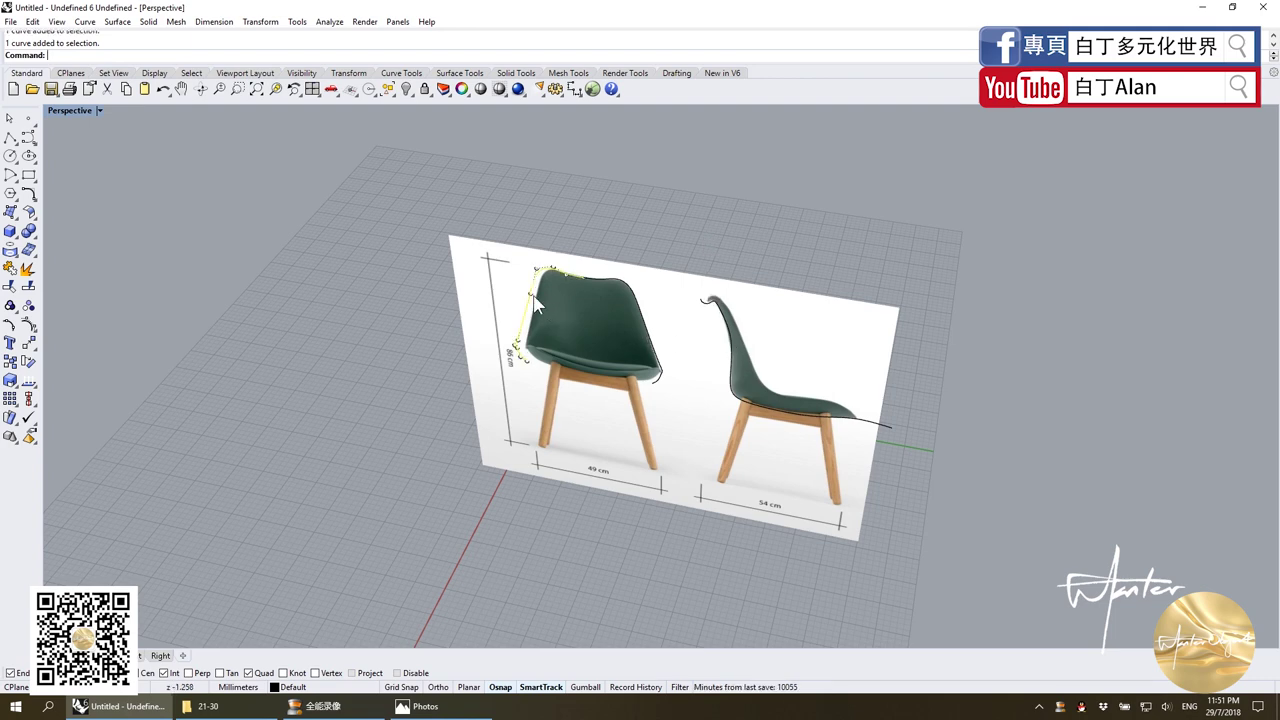
{"action": "key", "text": "Delete"}
{"action": "left_click", "coordinate": [611, 280]}
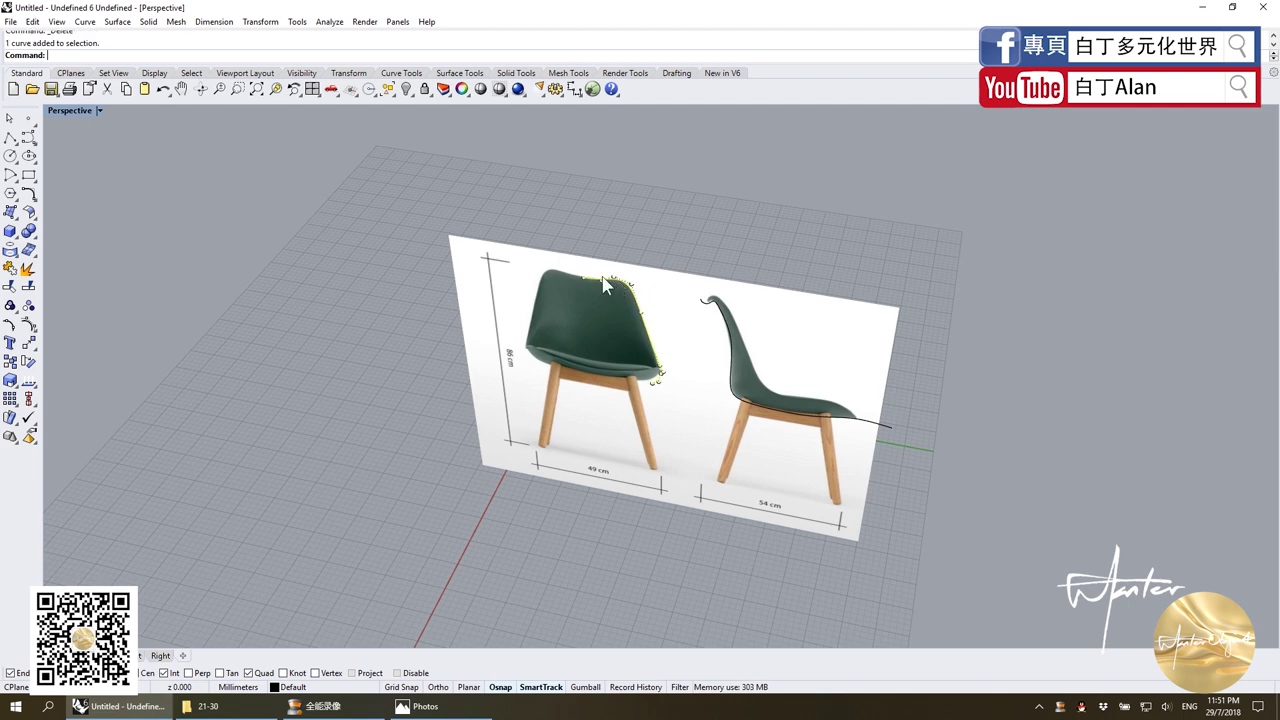
{"action": "key", "text": "Delete"}
{"action": "left_click_drag", "start_coordinate": [566, 212], "coordinate": [1095, 530]}
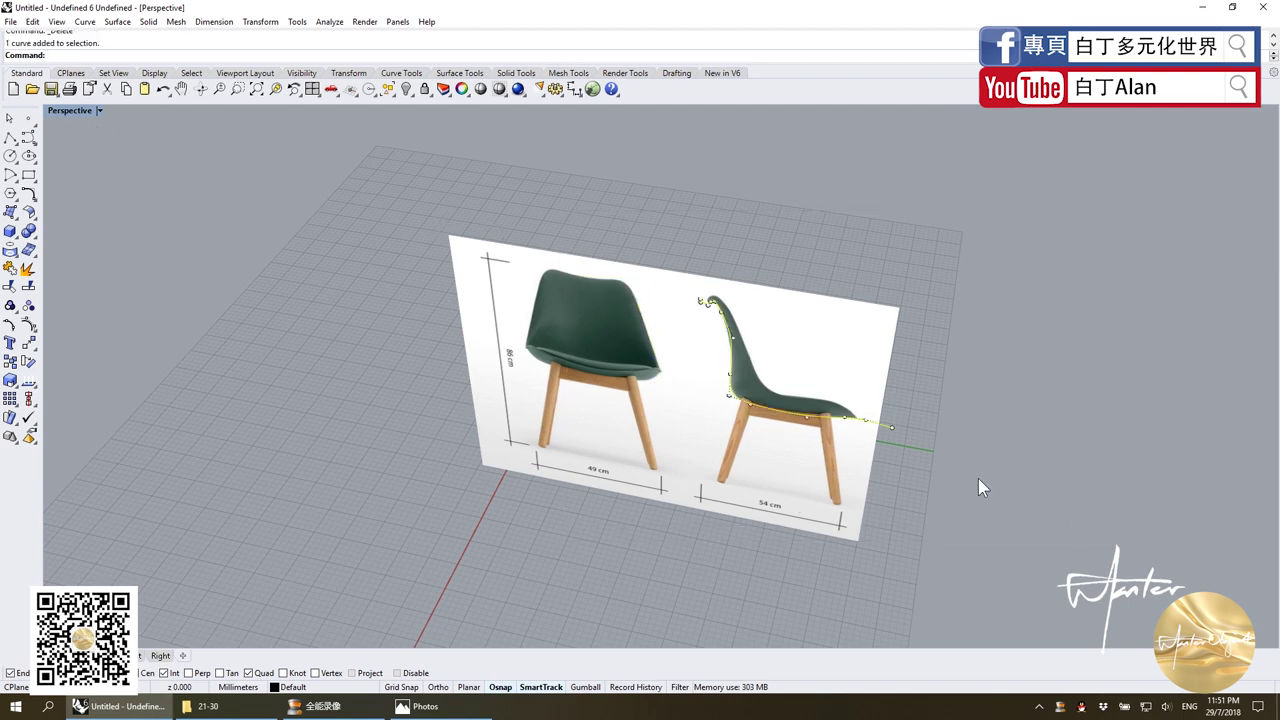
{"action": "key", "text": "Delete"}
{"action": "double_click", "coordinate": [57, 111]}
In the enlarged Right view, trace a control-point curve from the seat's left edge to the top-left corner.
{"action": "left_click", "coordinate": [28, 137]}
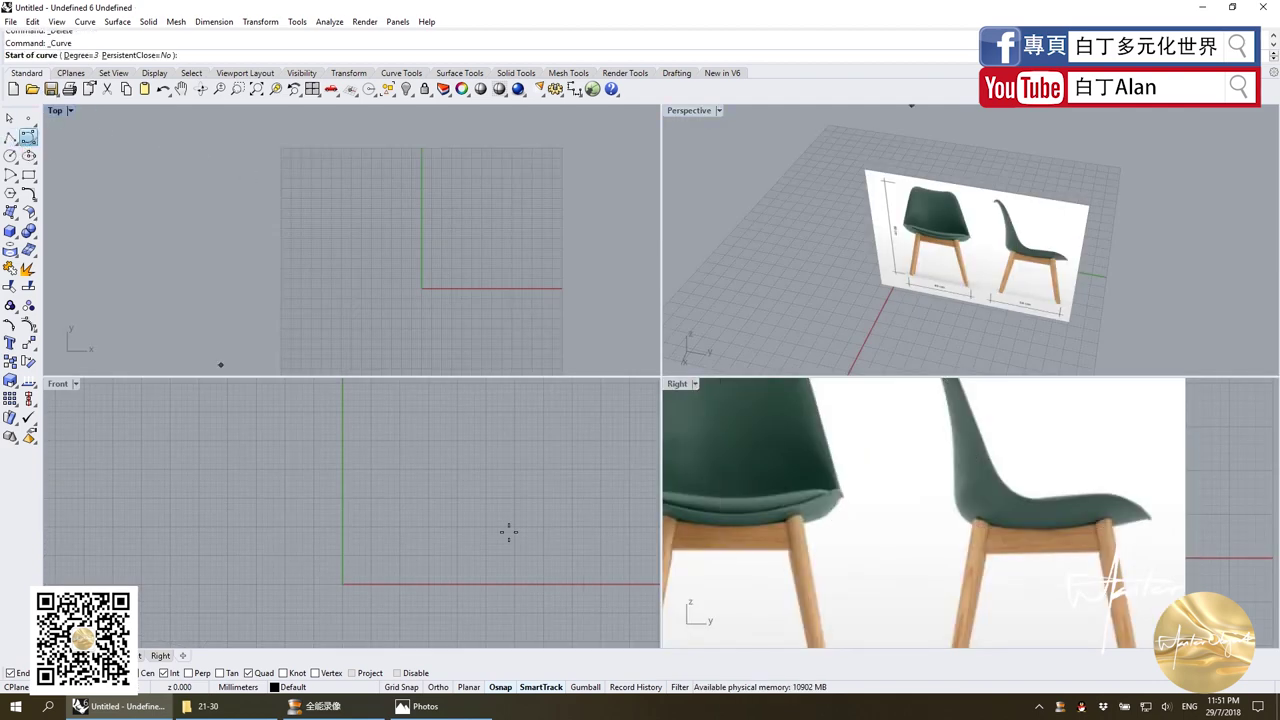
{"action": "double_click", "coordinate": [677, 383]}
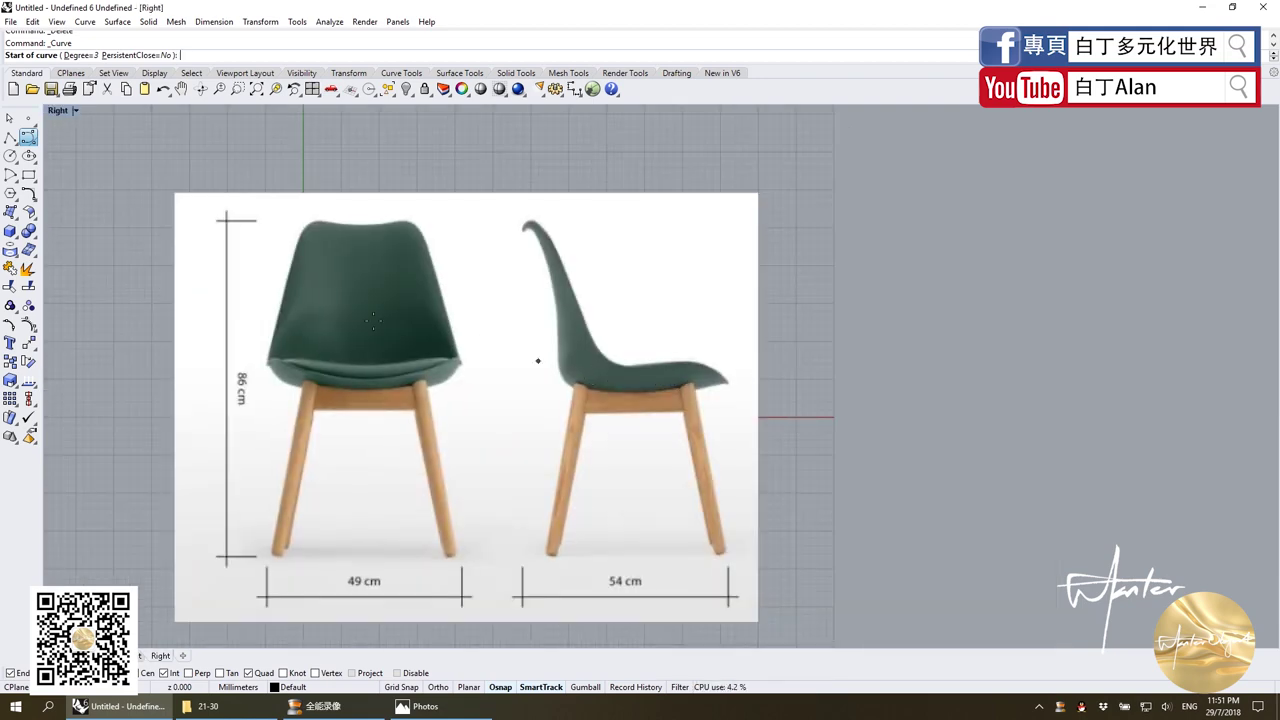
{"action": "scroll", "coordinate": [290, 318], "scroll_direction": "up", "scroll_amount": 5}
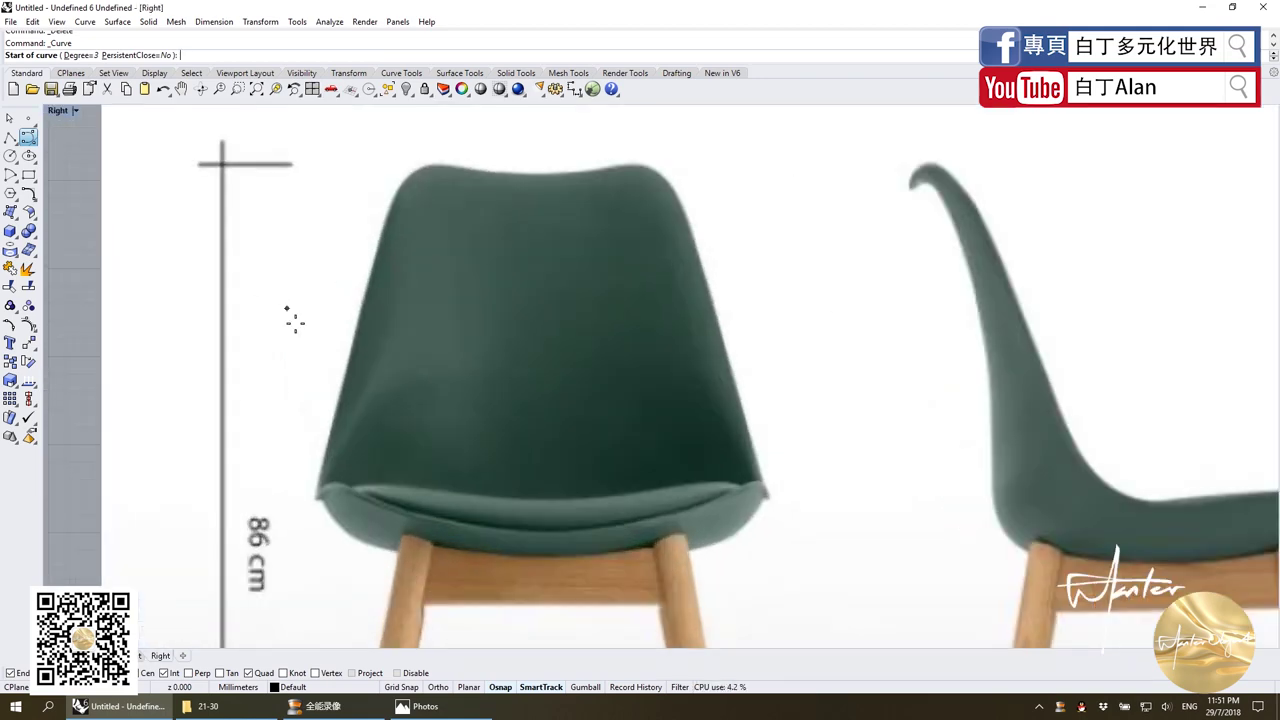
{"action": "left_click", "coordinate": [316, 484]}
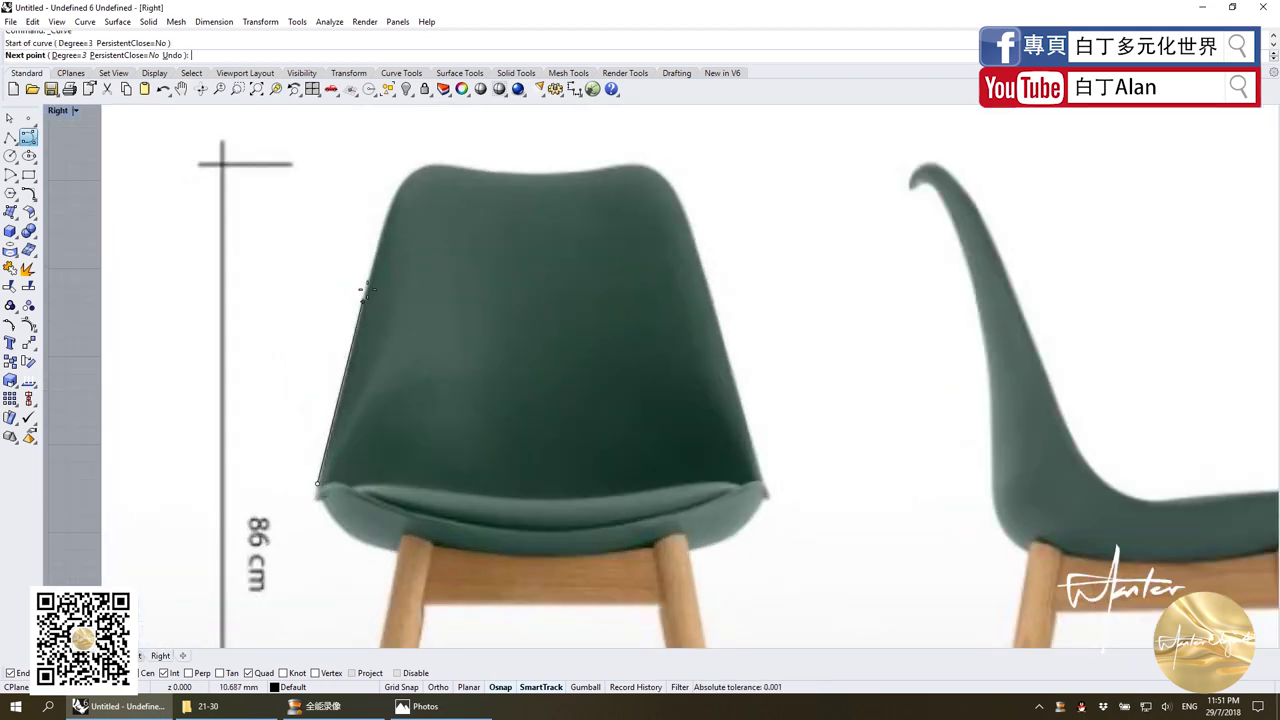
{"action": "left_click", "coordinate": [381, 224]}
{"action": "left_click", "coordinate": [398, 165]}
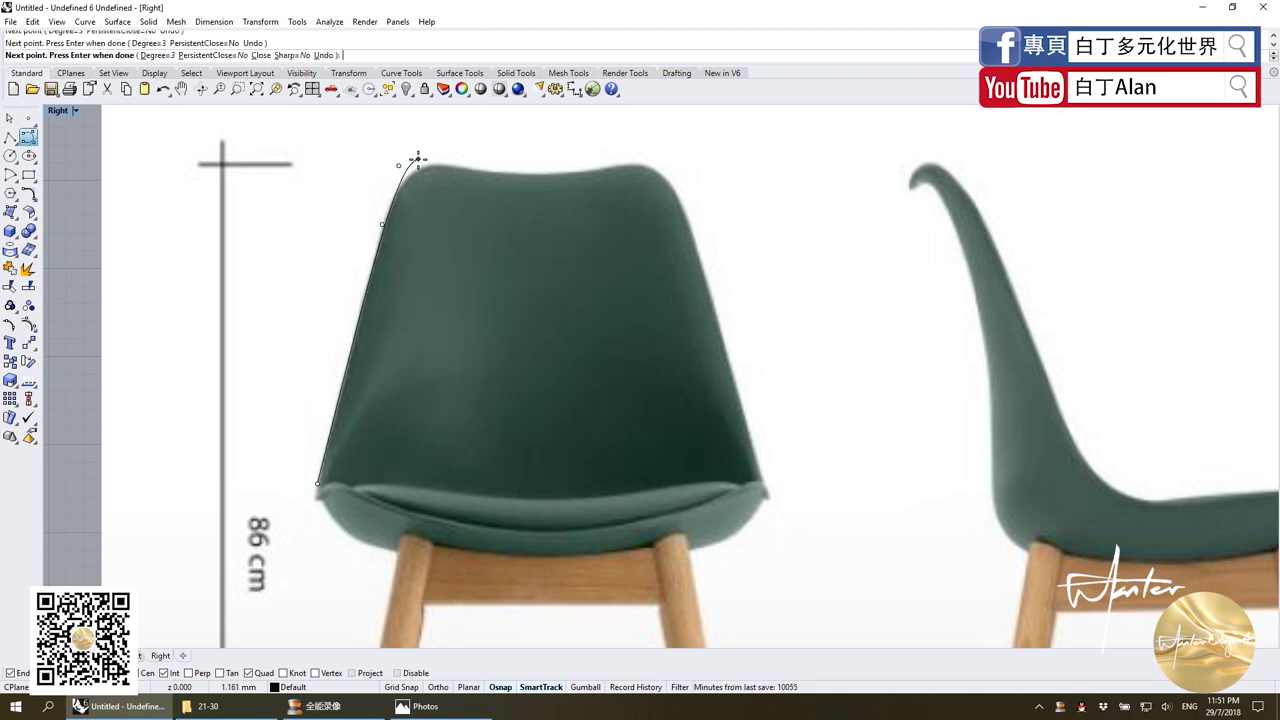
{"action": "left_click", "coordinate": [420, 158]}
Continue the outline across the chair top and down the right edge to the seat's right end.
{"action": "left_click", "coordinate": [466, 168]}
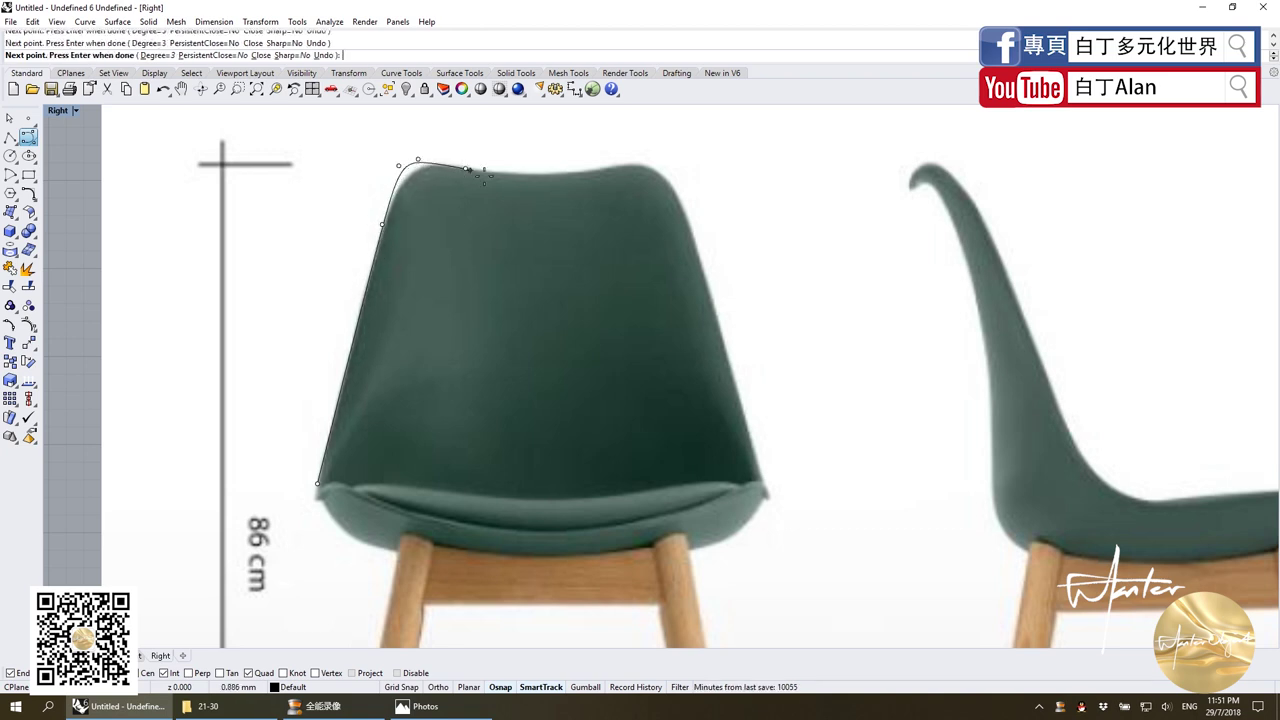
{"action": "left_click", "coordinate": [539, 178]}
{"action": "left_click", "coordinate": [653, 158]}
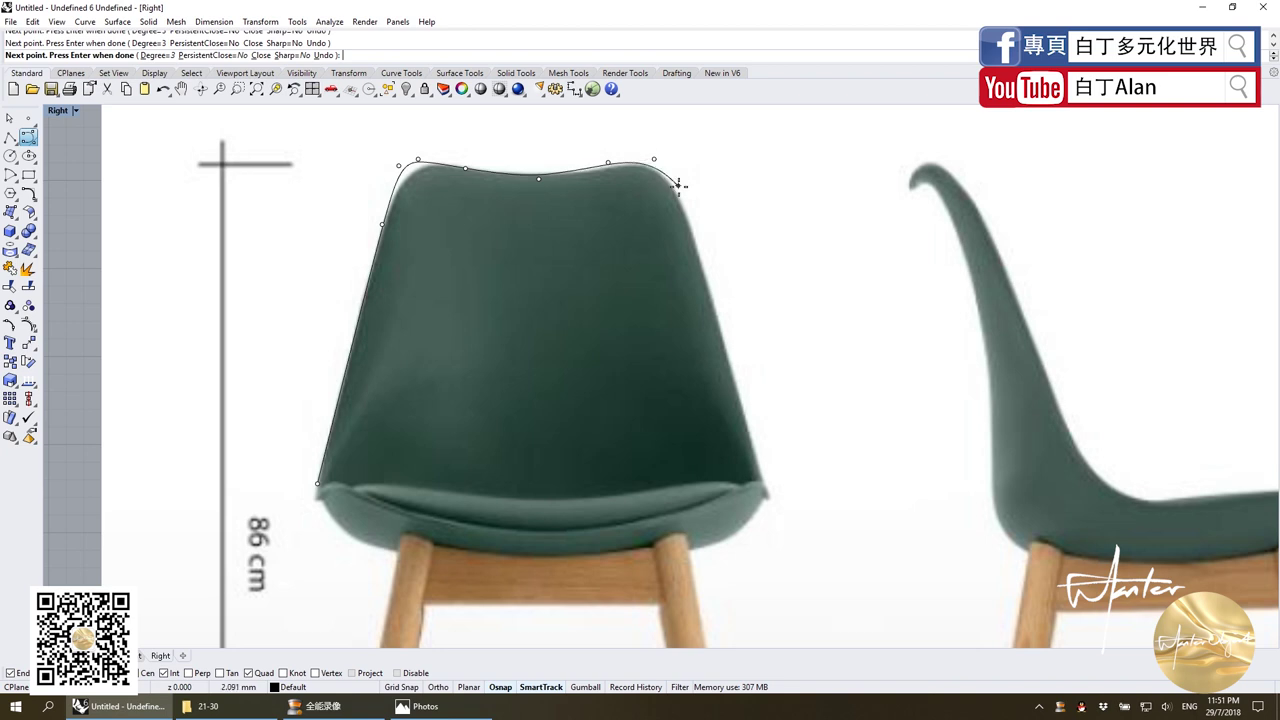
{"action": "left_click", "coordinate": [678, 186]}
{"action": "left_click", "coordinate": [720, 318]}
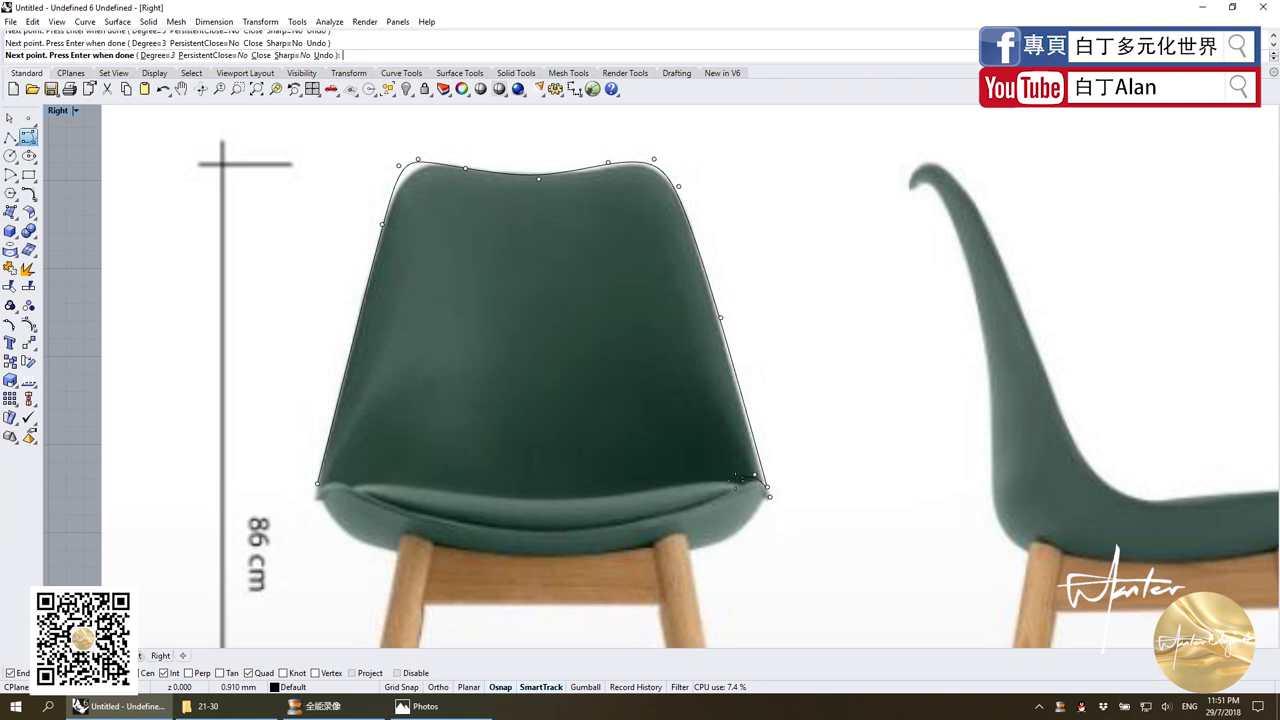
{"action": "left_click", "coordinate": [679, 515]}
{"action": "scroll", "coordinate": [328, 493], "scroll_direction": "up", "scroll_amount": 2}
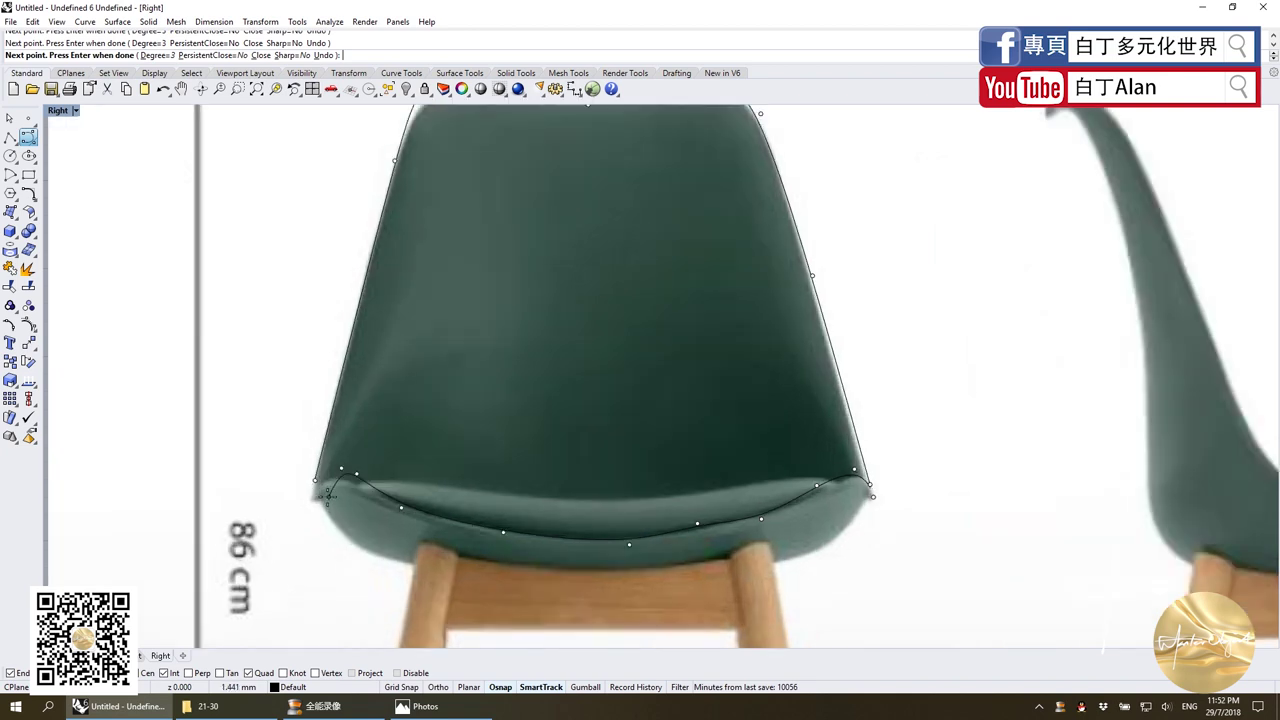
Close the outline curve at its starting point and finish it.
{"action": "left_click", "coordinate": [315, 484]}
{"action": "key", "text": "Return"}
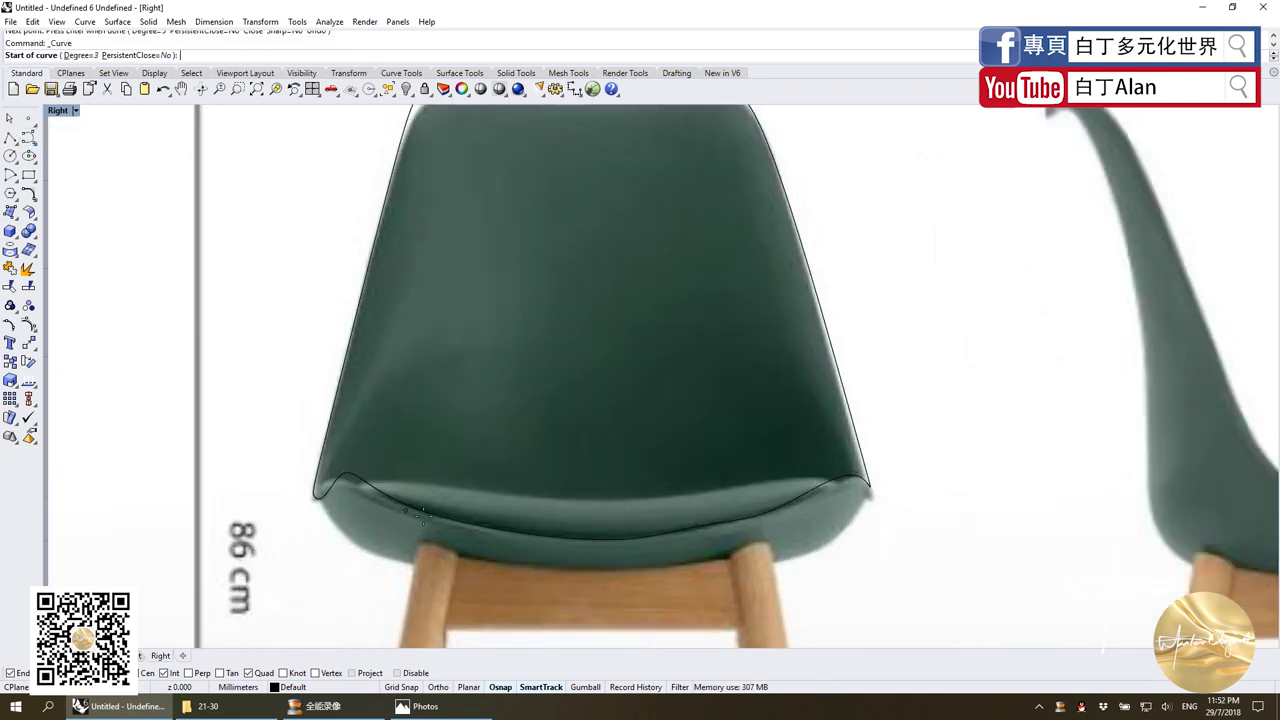
{"action": "scroll", "coordinate": [420, 514], "scroll_direction": "down", "scroll_amount": 2}
{"action": "key", "text": "Escape"}
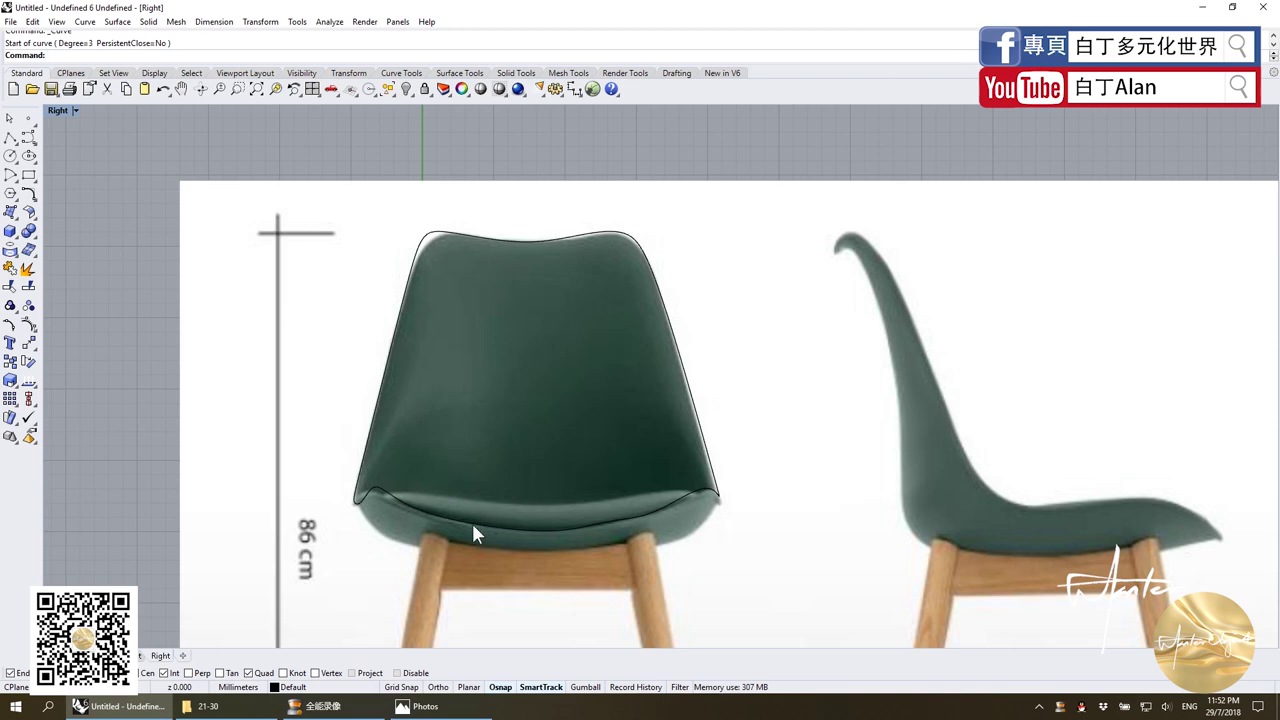
Refine the outline's top-left and top-right points to fit the chair top.
{"action": "left_click", "coordinate": [474, 533]}
{"action": "right_click_drag", "start_coordinate": [1132, 476], "coordinate": [1040, 492]}
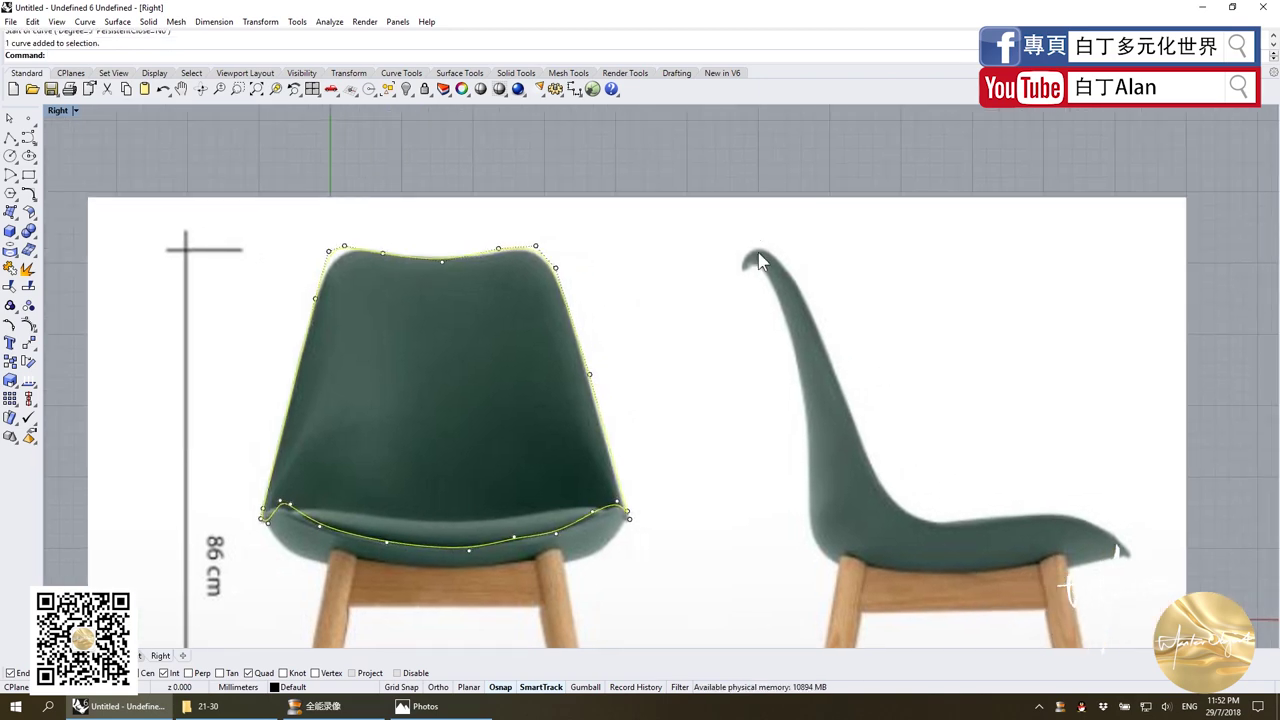
{"action": "scroll", "coordinate": [669, 354], "scroll_direction": "down", "scroll_amount": 1}
{"action": "scroll", "coordinate": [646, 363], "scroll_direction": "up", "scroll_amount": 3}
{"action": "scroll", "coordinate": [368, 374], "scroll_direction": "down", "scroll_amount": 3}
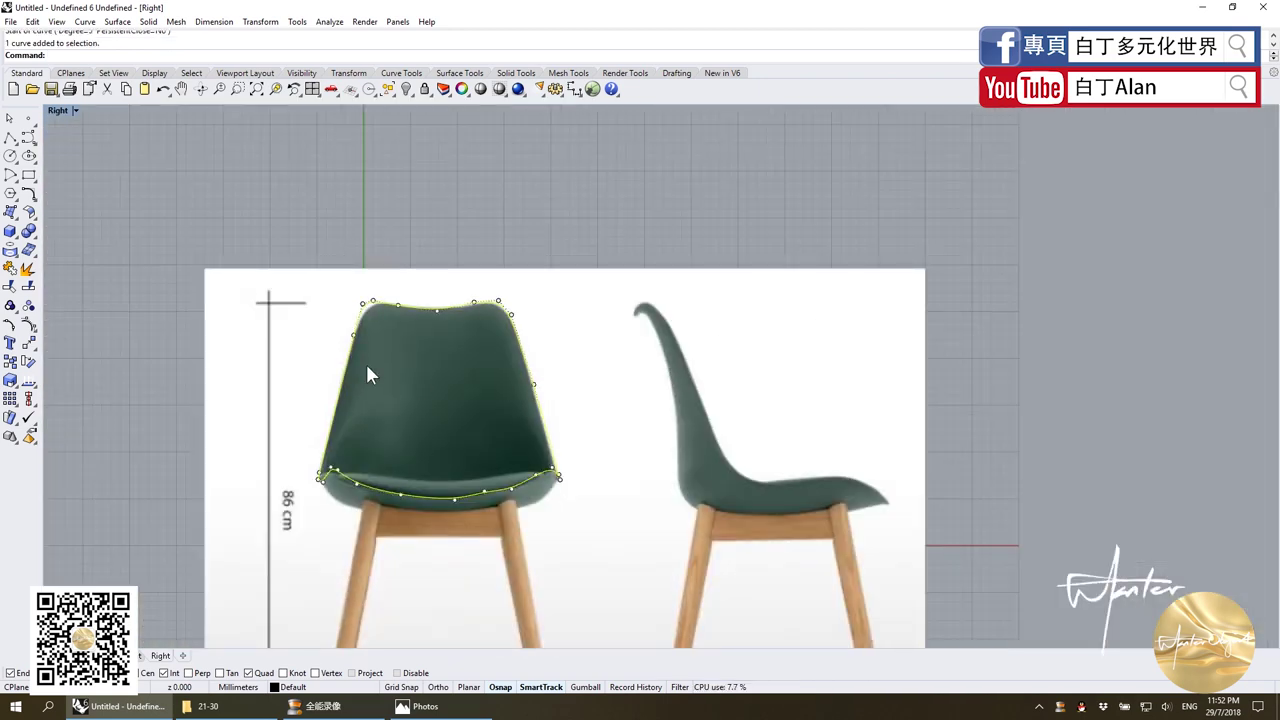
{"action": "scroll", "coordinate": [368, 372], "scroll_direction": "up", "scroll_amount": 3}
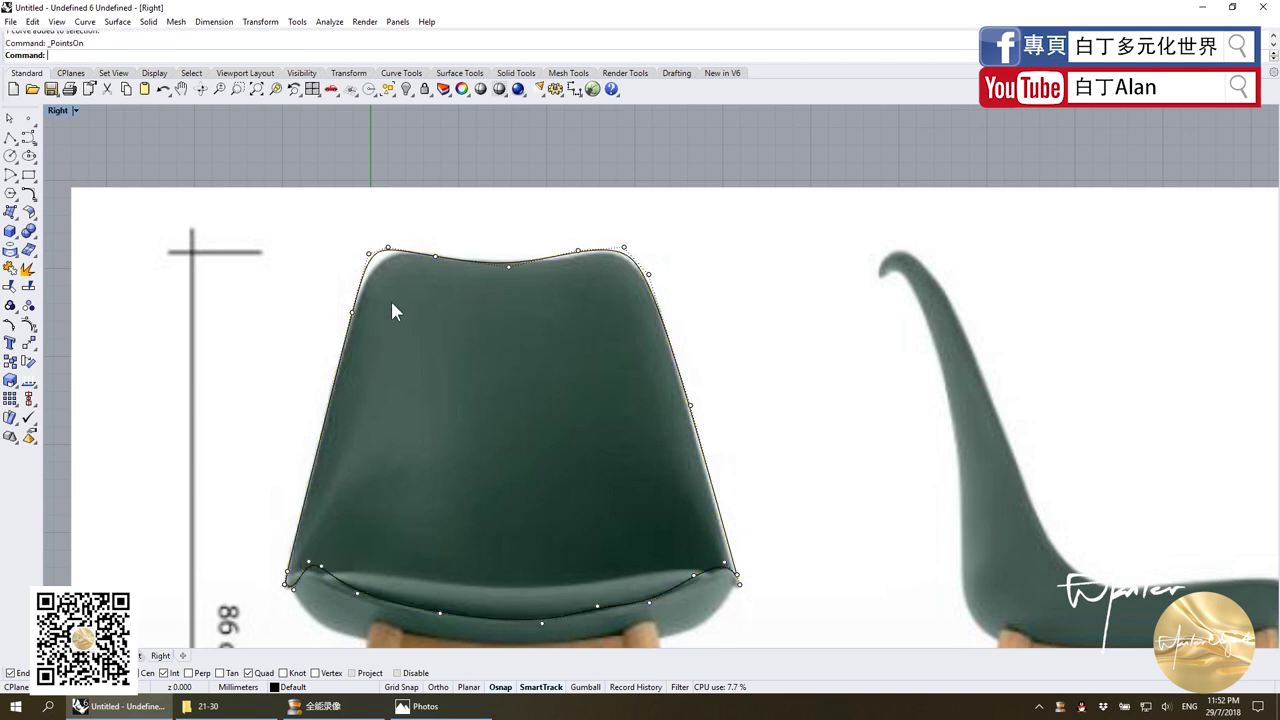
{"action": "mouse_move", "coordinate": [369, 253]}
{"action": "left_mouse_down"}
{"action": "mouse_move", "coordinate": [380, 262]}
{"action": "mouse_move", "coordinate": [366, 272]}
{"action": "left_mouse_up"}
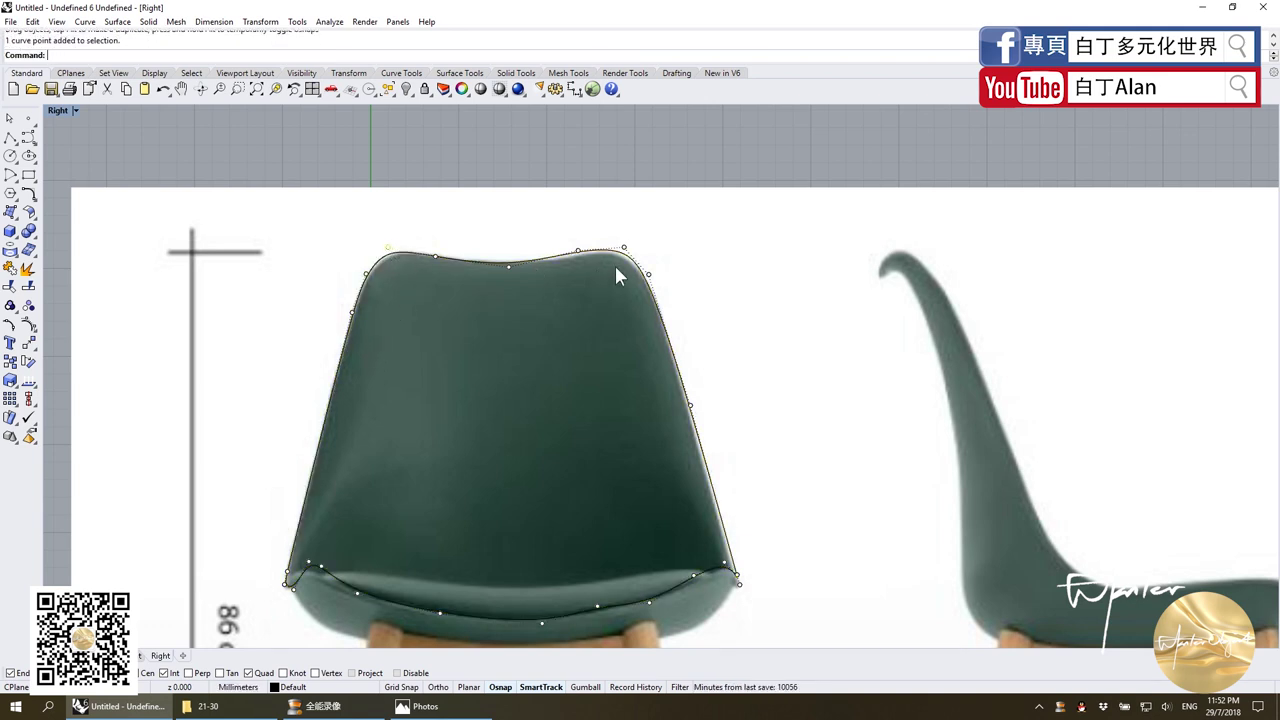
{"action": "left_click_drag", "start_coordinate": [627, 249], "coordinate": [624, 254]}
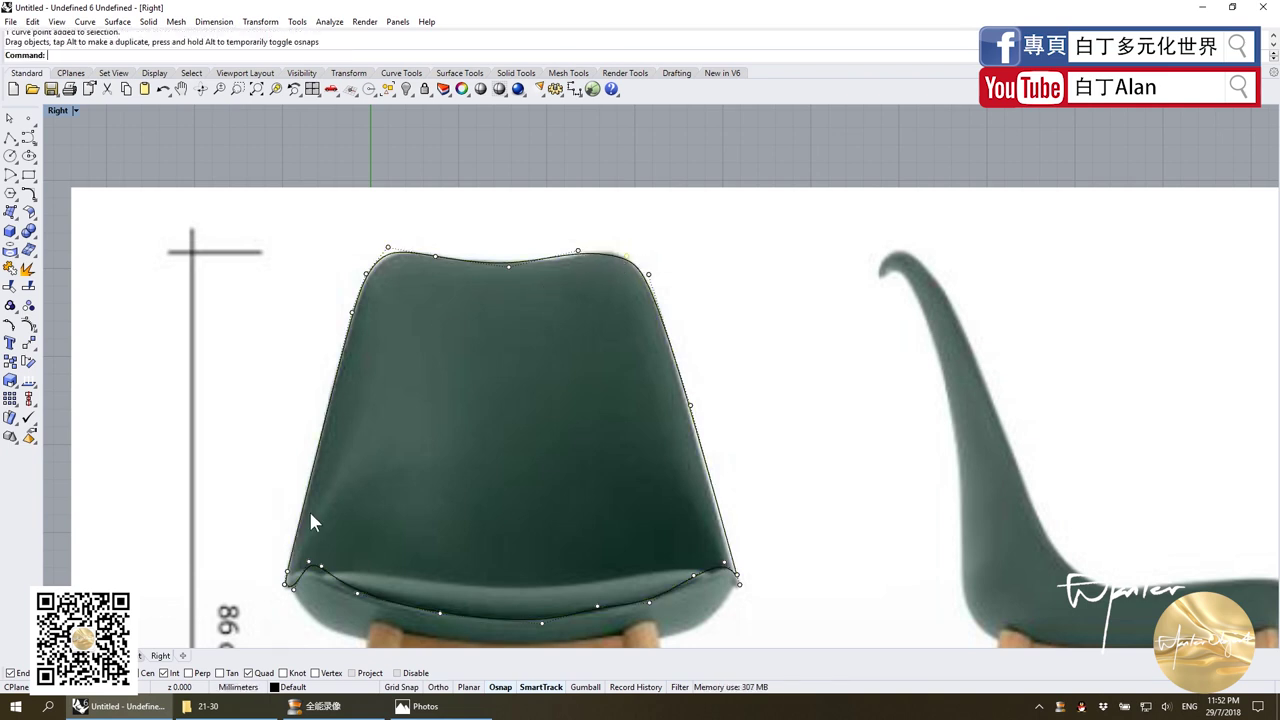
{"action": "scroll", "coordinate": [287, 603], "scroll_direction": "down", "scroll_amount": 3}
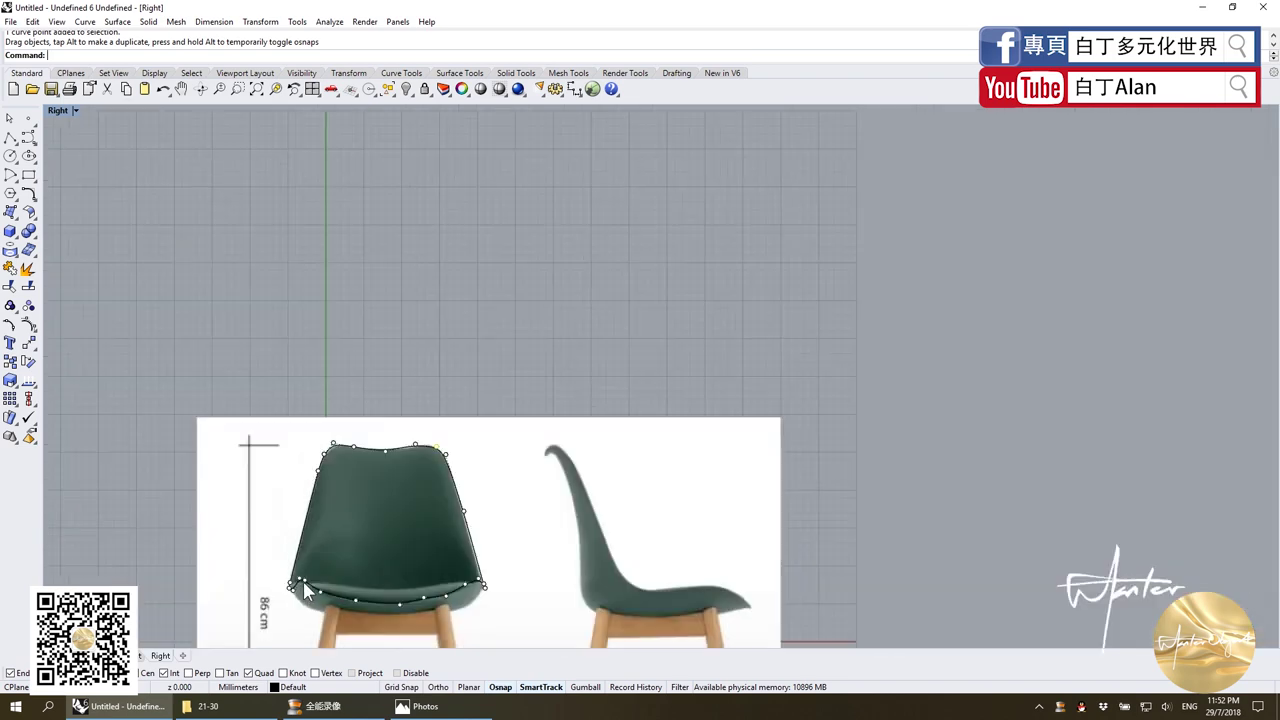
{"action": "scroll", "coordinate": [300, 600], "scroll_direction": "up", "scroll_amount": 4}
{"action": "scroll", "coordinate": [290, 590], "scroll_direction": "up", "scroll_amount": 2}
Fit the lower-left points onto the seat corner and remove the extra point.
{"action": "left_click", "coordinate": [258, 565]}
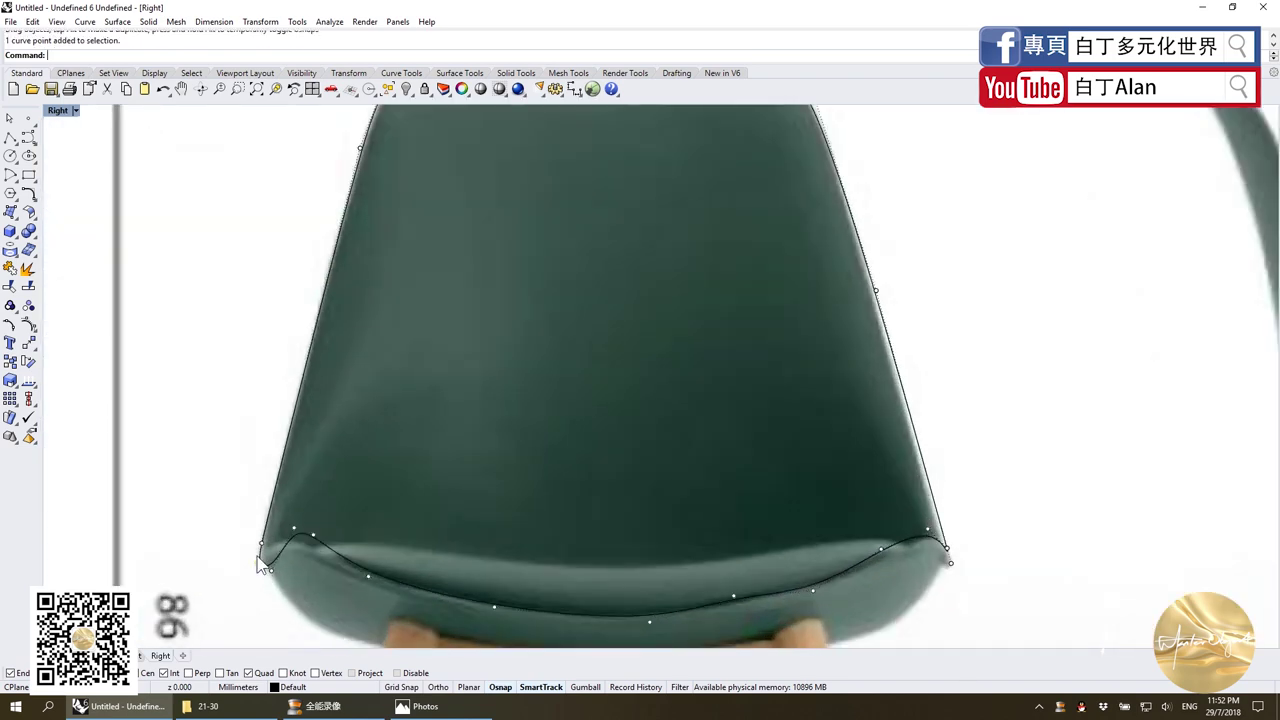
{"action": "left_click_drag", "start_coordinate": [258, 565], "coordinate": [258, 557]}
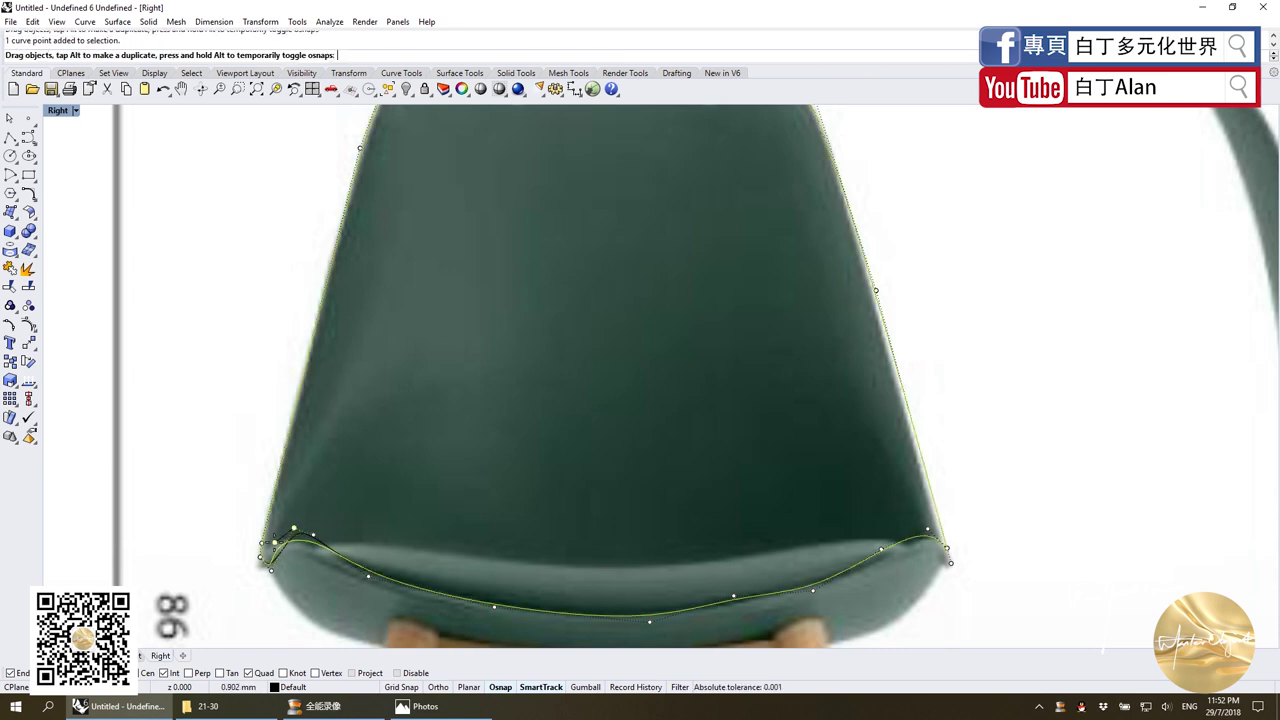
{"action": "left_click", "coordinate": [267, 572]}
{"action": "left_click_drag", "start_coordinate": [267, 572], "coordinate": [277, 590]}
{"action": "key", "text": "Delete"}
{"action": "scroll", "coordinate": [273, 559], "scroll_direction": "up", "scroll_amount": 2}
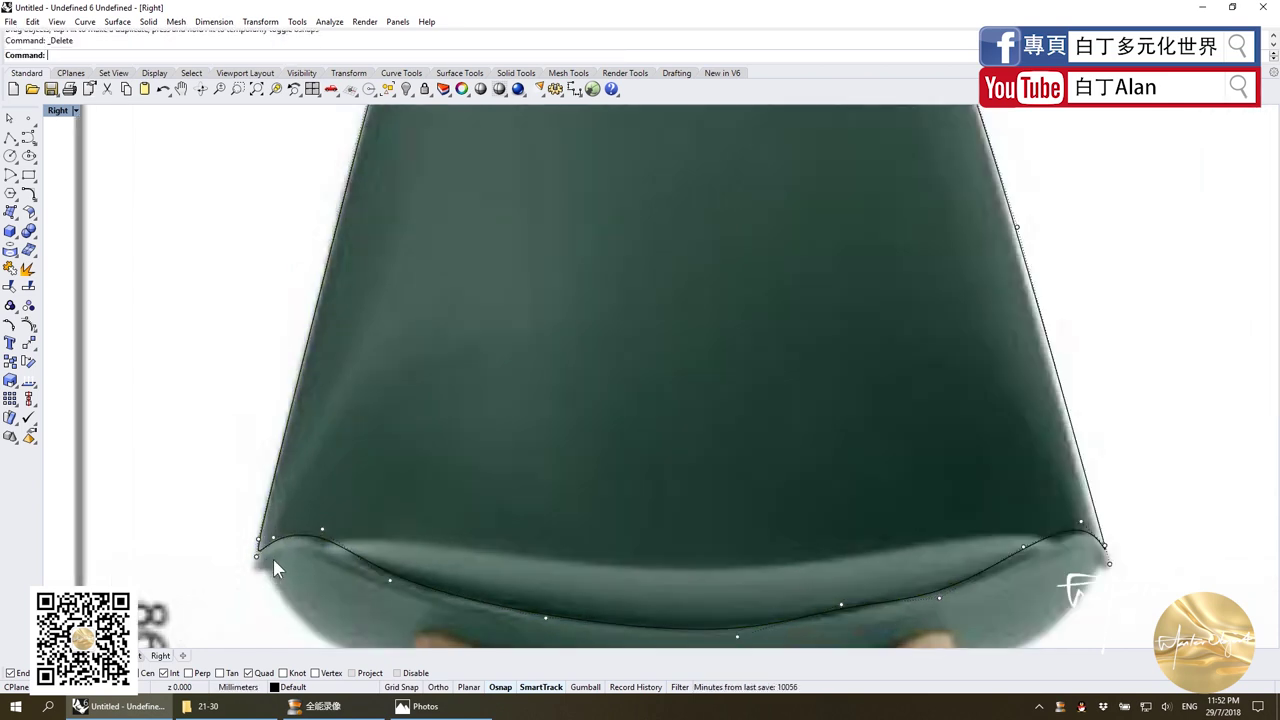
{"action": "left_click_drag", "start_coordinate": [417, 587], "coordinate": [396, 591]}
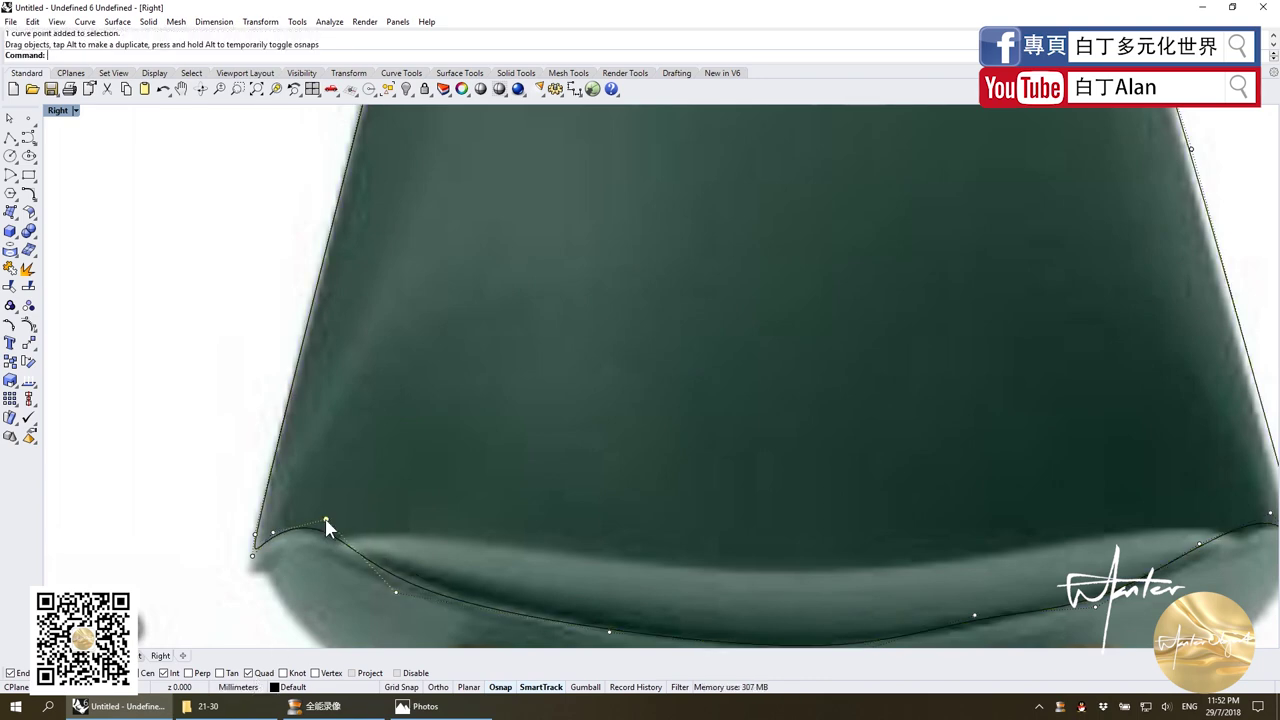
{"action": "scroll", "coordinate": [329, 523], "scroll_direction": "down", "scroll_amount": 3}
{"action": "scroll", "coordinate": [579, 570], "scroll_direction": "up", "scroll_amount": 3}
Pull the seat-edge points and the curve's right end onto the seat's curved lip.
{"action": "left_click", "coordinate": [596, 589]}
{"action": "left_click_drag", "start_coordinate": [589, 591], "coordinate": [578, 595]}
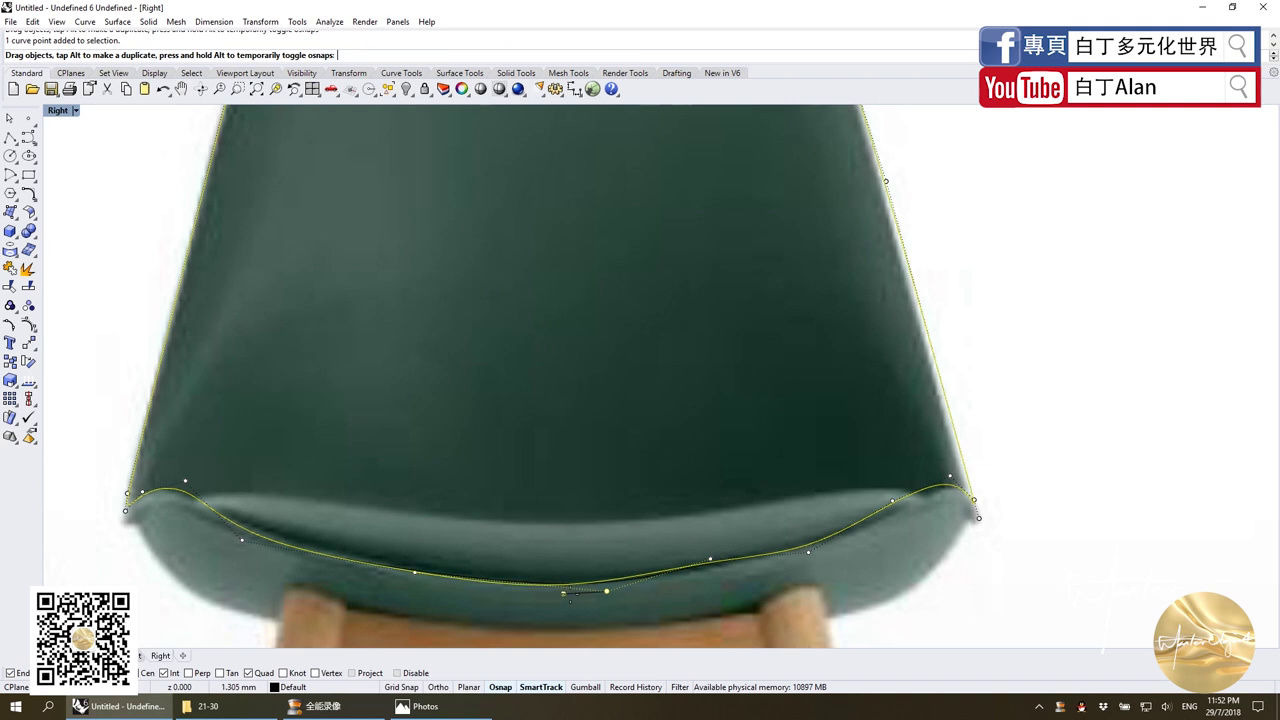
{"action": "left_click_drag", "start_coordinate": [242, 540], "coordinate": [264, 540]}
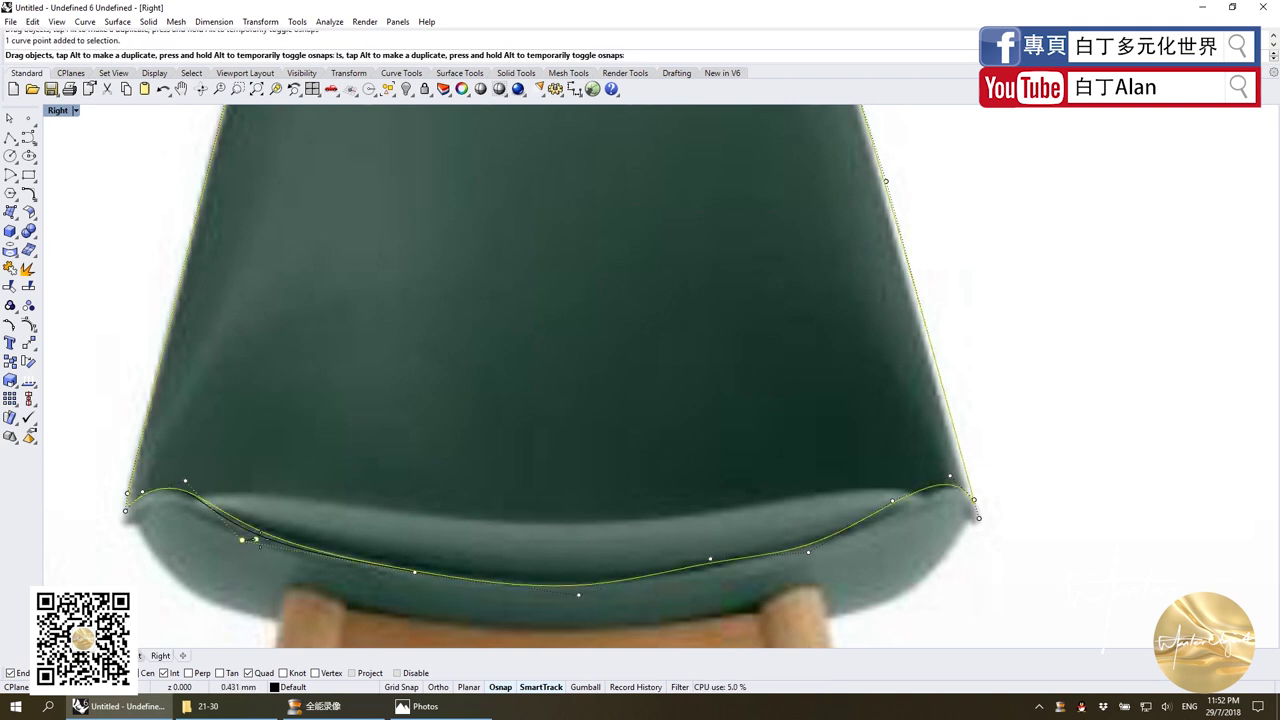
{"action": "scroll", "coordinate": [880, 590], "scroll_direction": "up", "scroll_amount": 3}
{"action": "left_click_drag", "start_coordinate": [780, 548], "coordinate": [834, 533]}
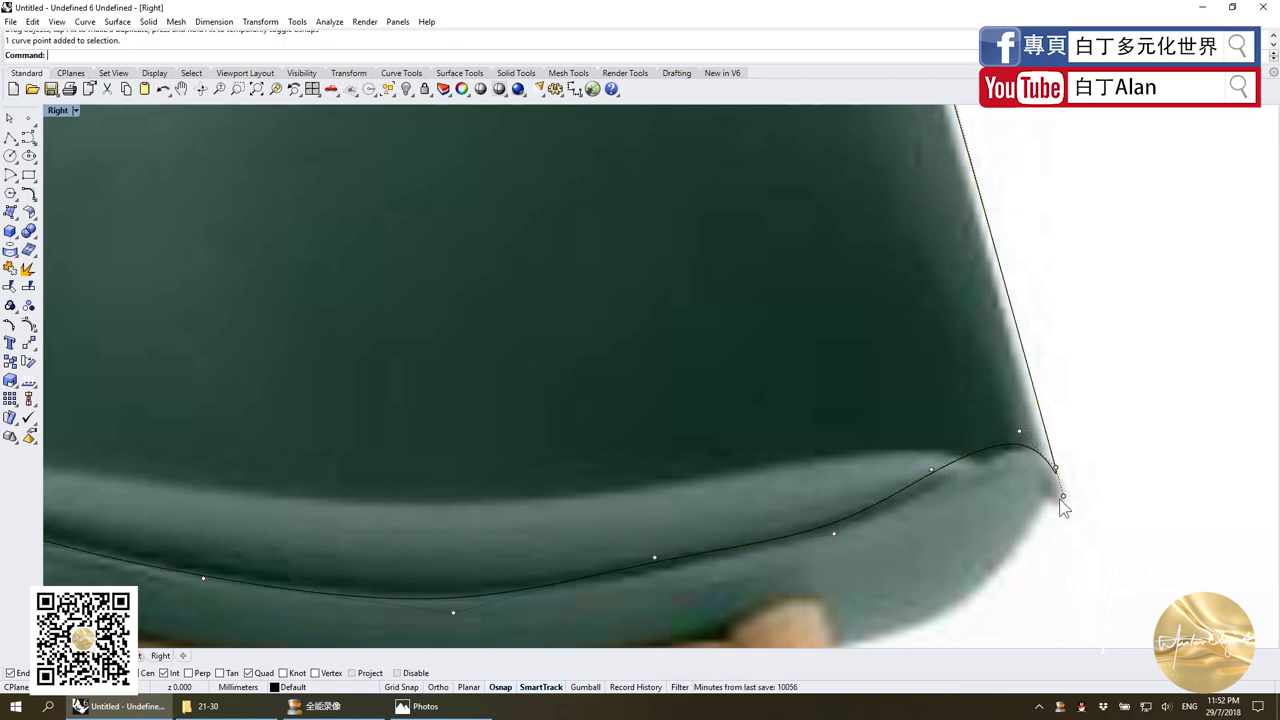
{"action": "scroll", "coordinate": [1062, 508], "scroll_direction": "down", "scroll_amount": 5}
{"action": "scroll", "coordinate": [846, 547], "scroll_direction": "down", "scroll_amount": 3}
{"action": "left_click", "coordinate": [887, 486]}
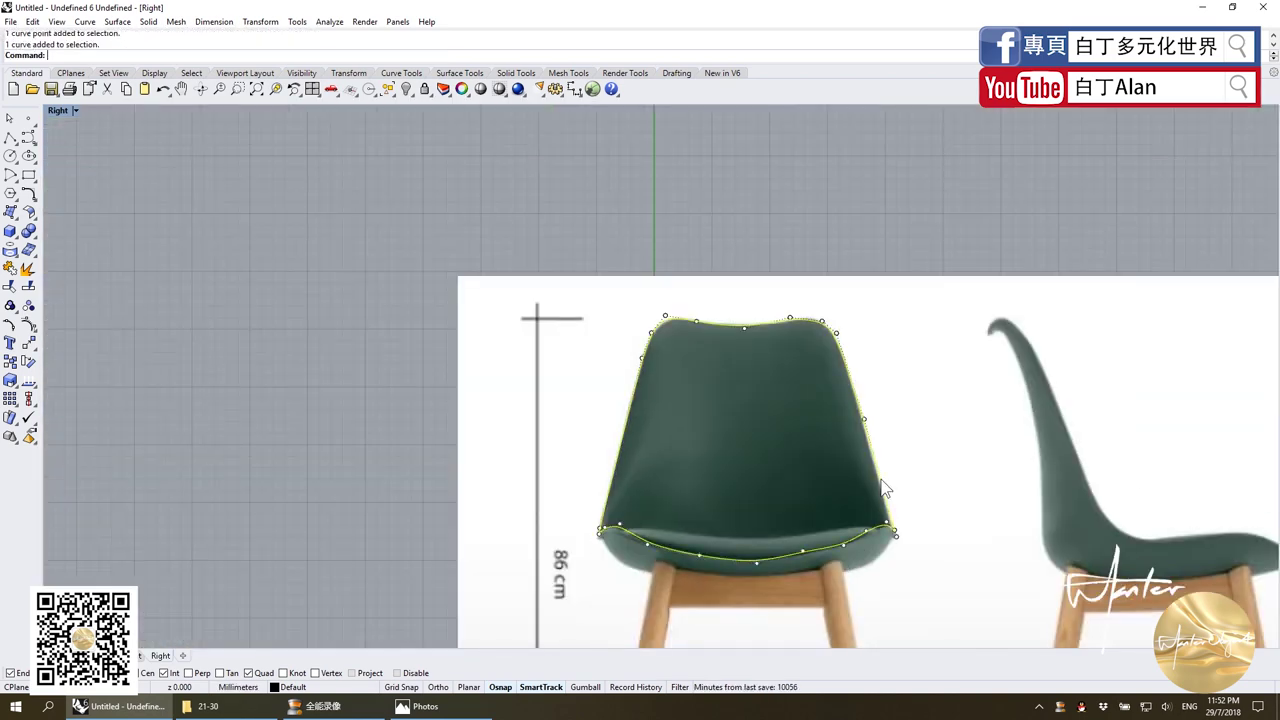
Rotate the outline 90° in Top view so it faces front.
{"action": "double_click", "coordinate": [58, 111]}
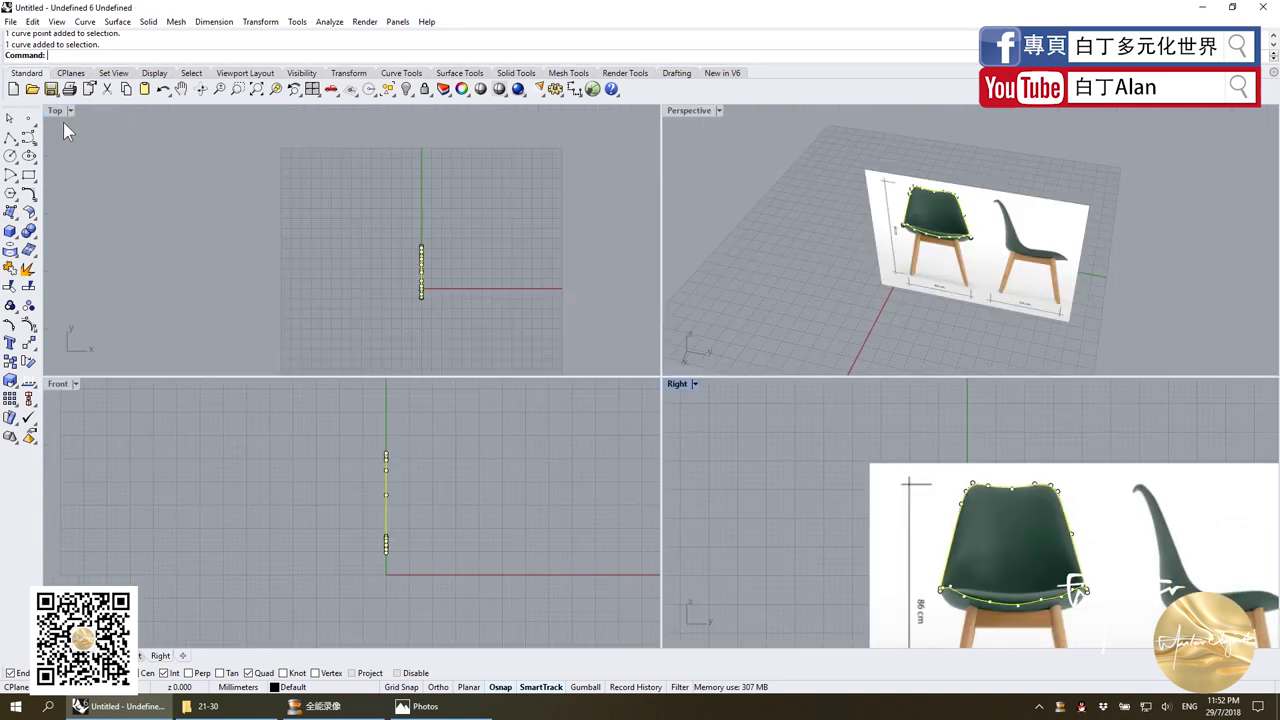
{"action": "scroll", "coordinate": [231, 246], "scroll_direction": "down", "scroll_amount": 3}
{"action": "scroll", "coordinate": [231, 246], "scroll_direction": "up", "scroll_amount": 2}
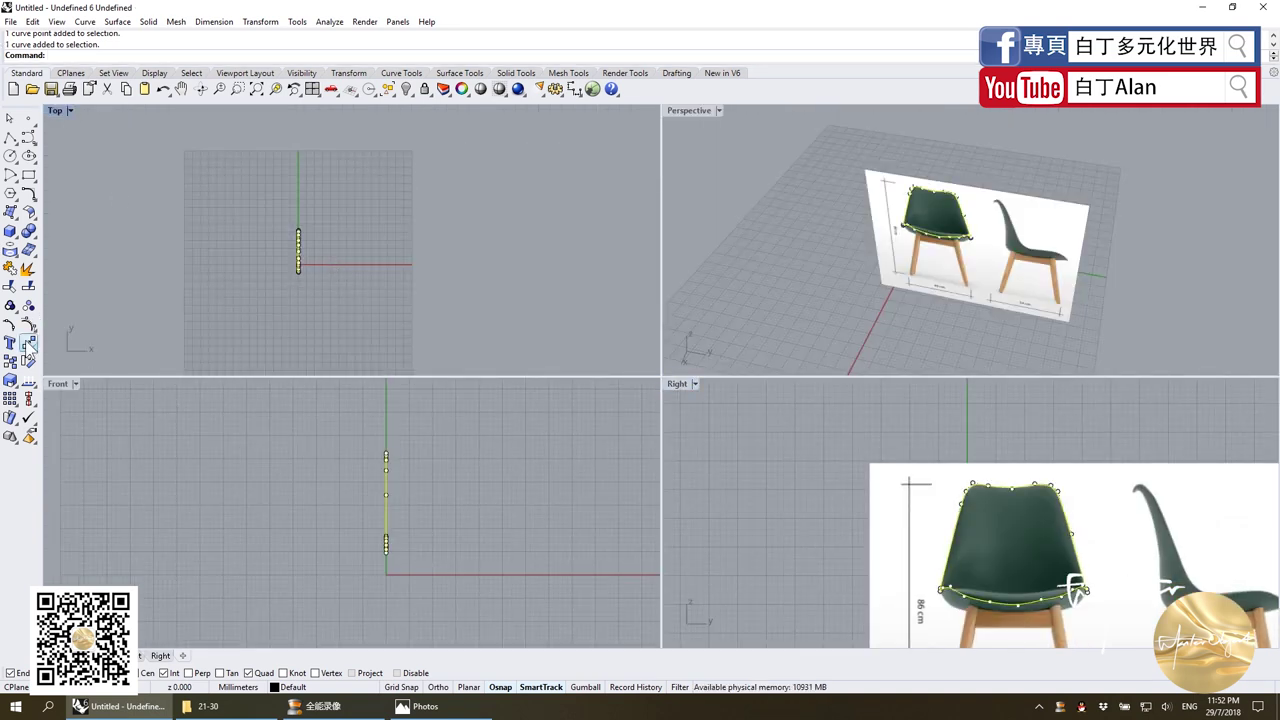
{"action": "left_click", "coordinate": [29, 345]}
{"action": "left_click", "coordinate": [299, 251]}
{"action": "left_click", "coordinate": [399, 251]}
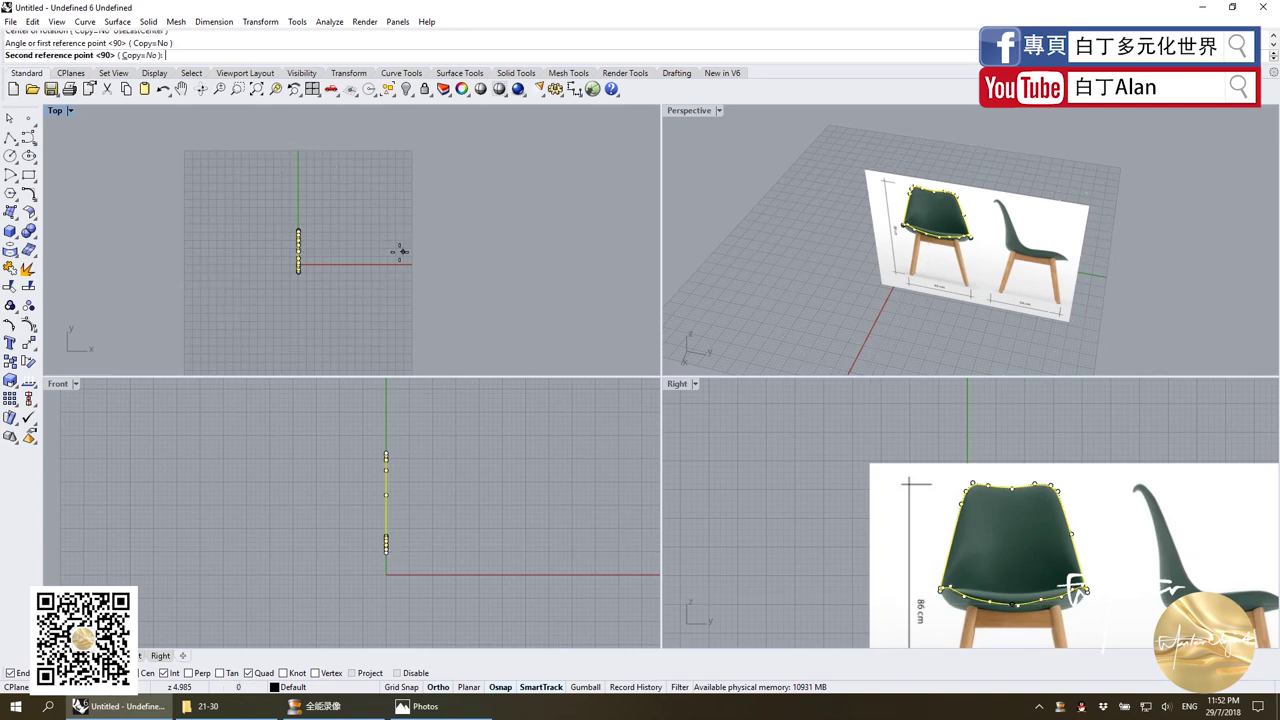
{"action": "left_click", "coordinate": [288, 348]}
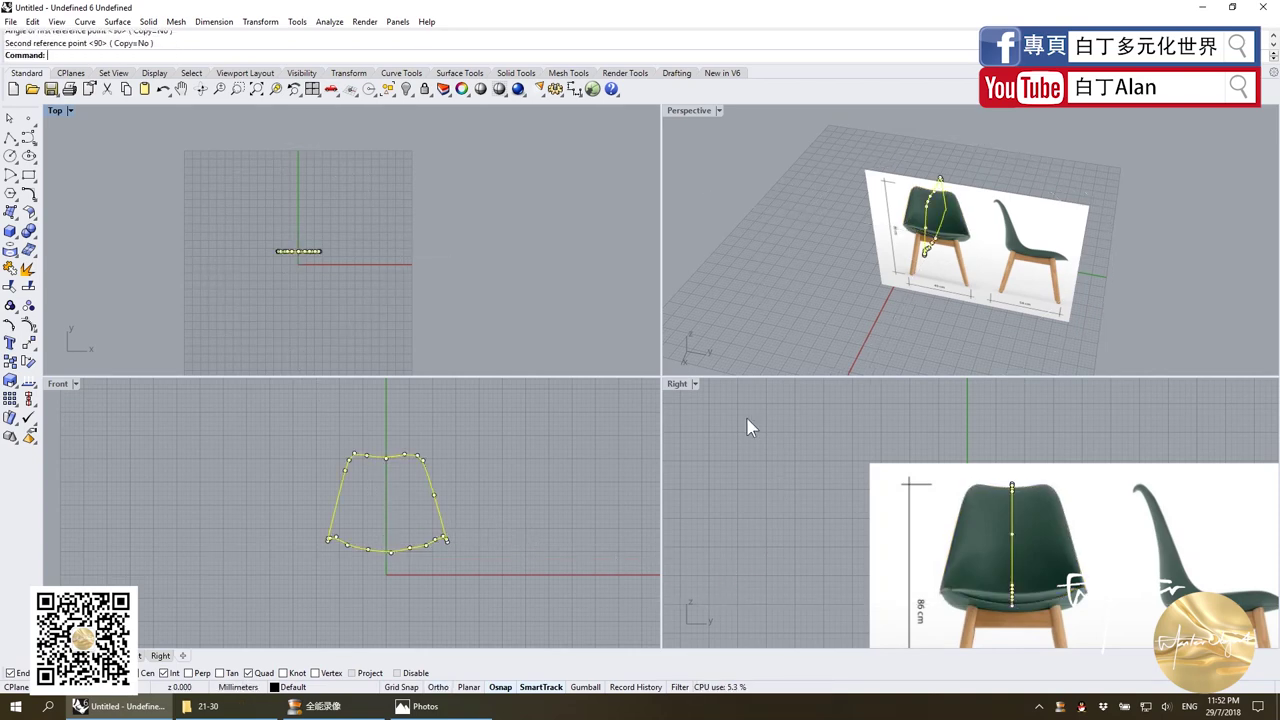
Move the vertical centre profile curve onto the side-view chair in the enlarged Right view.
{"action": "double_click", "coordinate": [685, 386]}
{"action": "scroll", "coordinate": [516, 478], "scroll_direction": "down", "scroll_amount": 3}
{"action": "scroll", "coordinate": [587, 481], "scroll_direction": "up", "scroll_amount": 3}
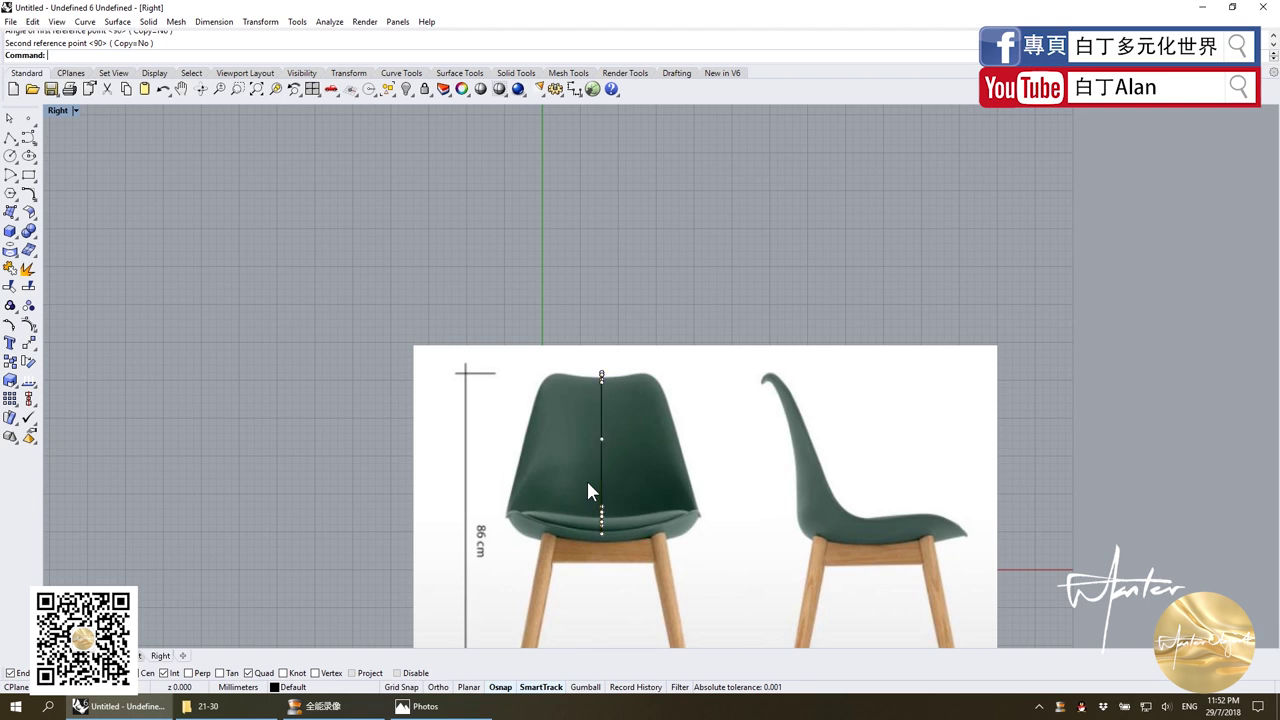
{"action": "scroll", "coordinate": [586, 478], "scroll_direction": "down", "scroll_amount": 3}
{"action": "left_click", "coordinate": [598, 467]}
{"action": "left_click_drag", "start_coordinate": [607, 477], "coordinate": [776, 477]}
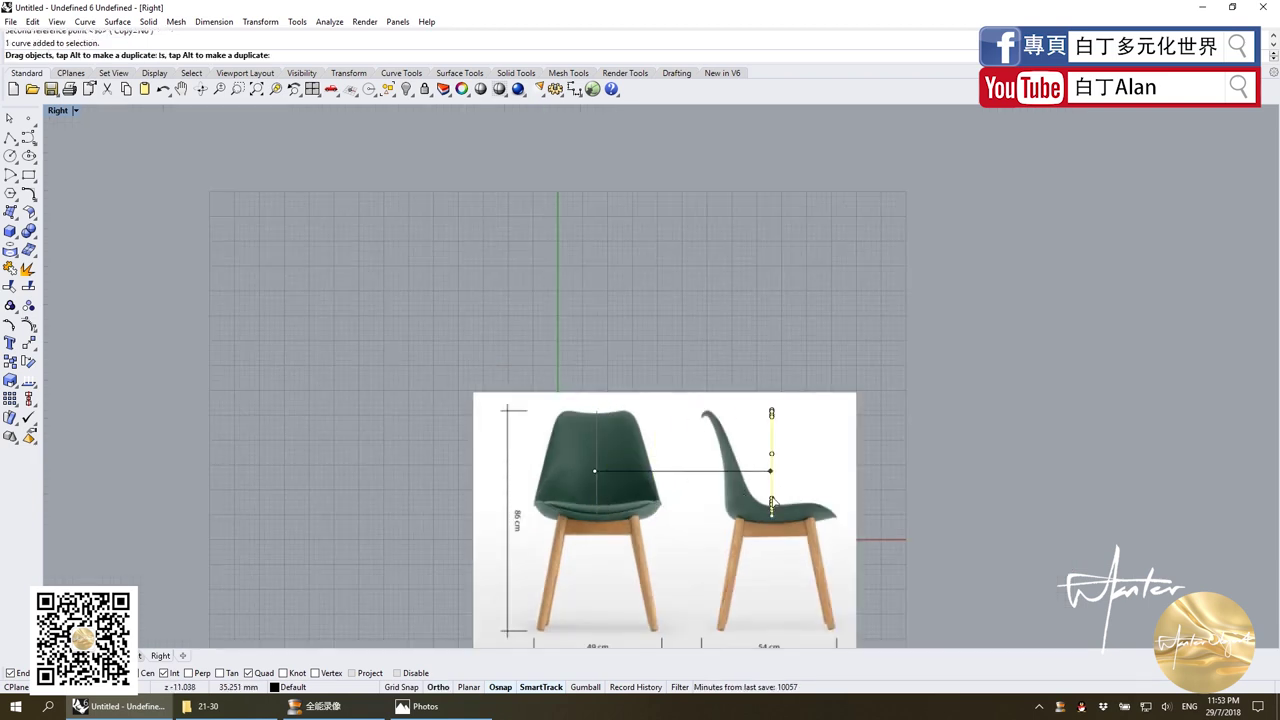
{"action": "scroll", "coordinate": [835, 523], "scroll_direction": "up", "scroll_amount": 3}
{"action": "scroll", "coordinate": [752, 480], "scroll_direction": "down", "scroll_amount": 2}
Pull the profile curve's top point toward the chair-back tip.
{"action": "double_click", "coordinate": [57, 112]}
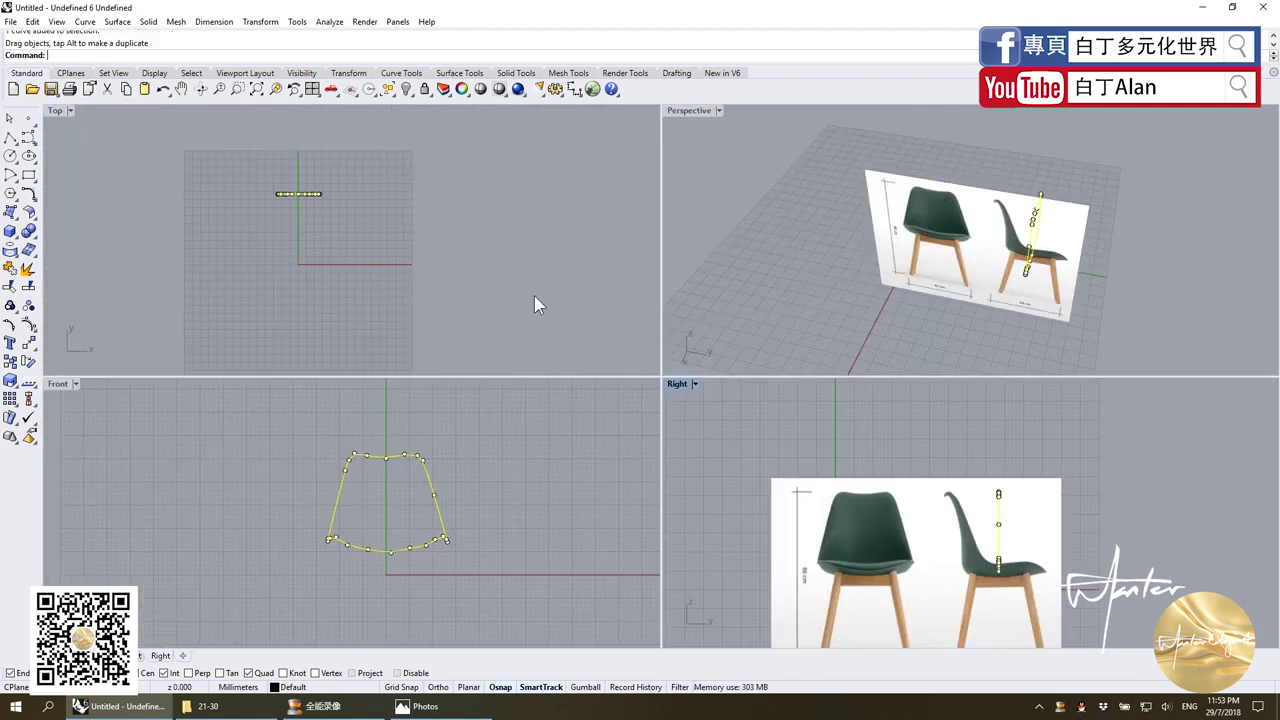
{"action": "scroll", "coordinate": [390, 460], "scroll_direction": "up", "scroll_amount": 2}
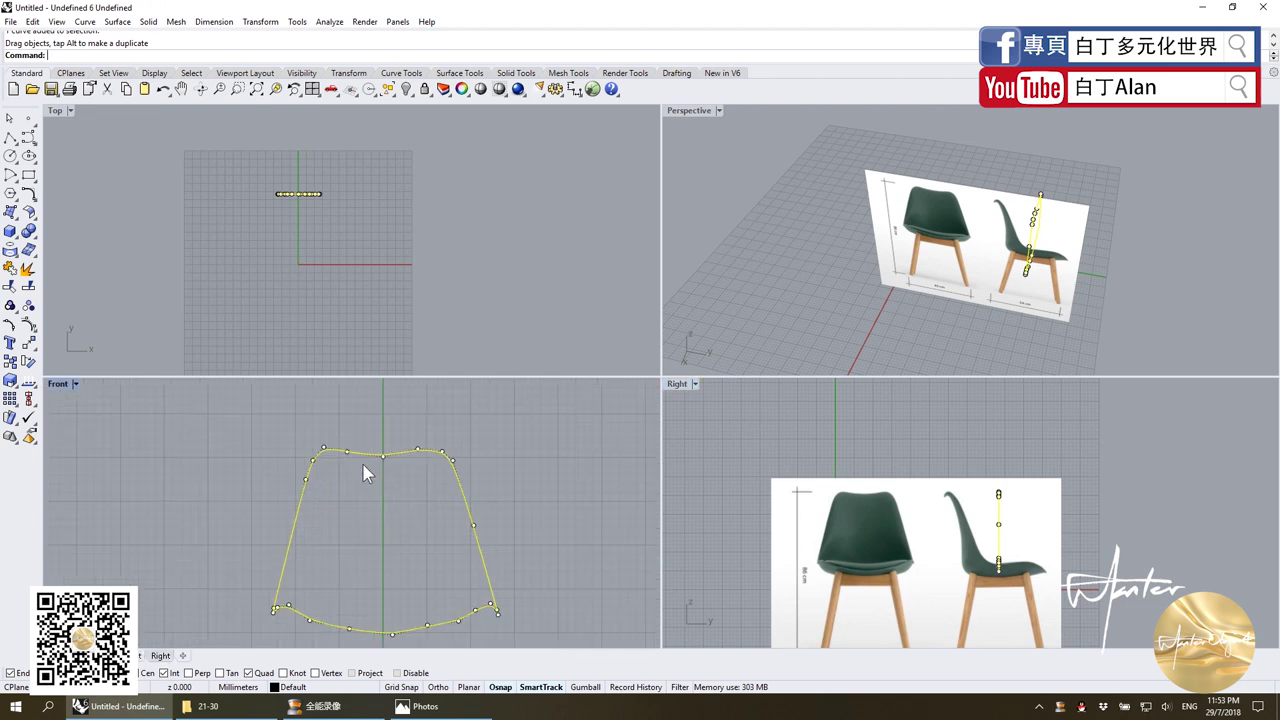
{"action": "scroll", "coordinate": [390, 435], "scroll_direction": "up", "scroll_amount": 2}
{"action": "left_click", "coordinate": [394, 452]}
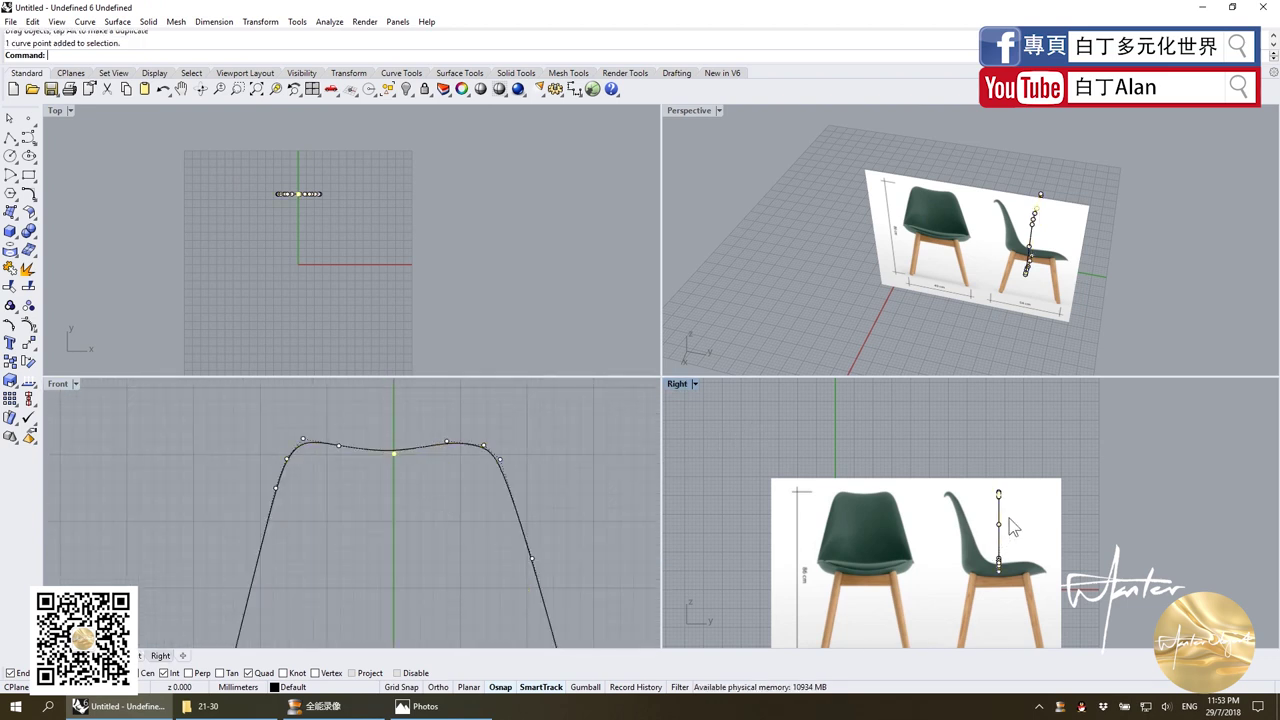
{"action": "scroll", "coordinate": [1005, 495], "scroll_direction": "up", "scroll_amount": 5}
{"action": "left_click_drag", "start_coordinate": [986, 468], "coordinate": [789, 466]}
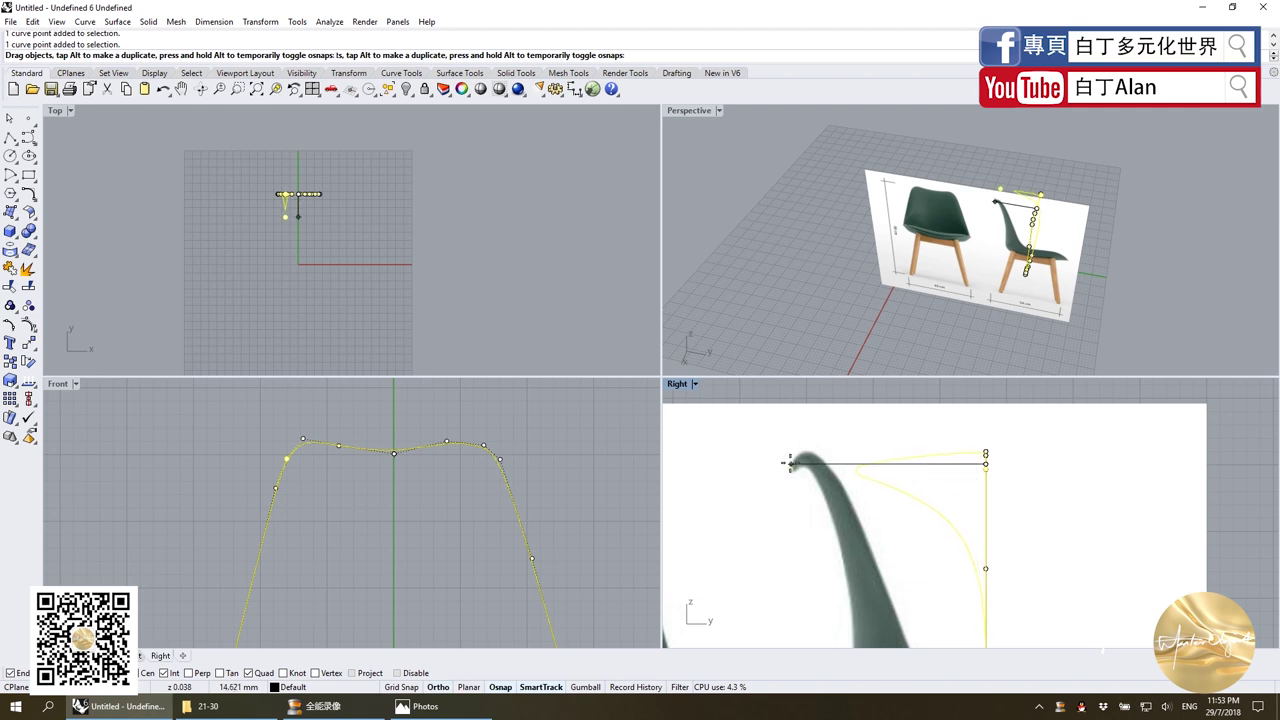
{"action": "right_click_drag", "start_coordinate": [902, 482], "coordinate": [887, 485]}
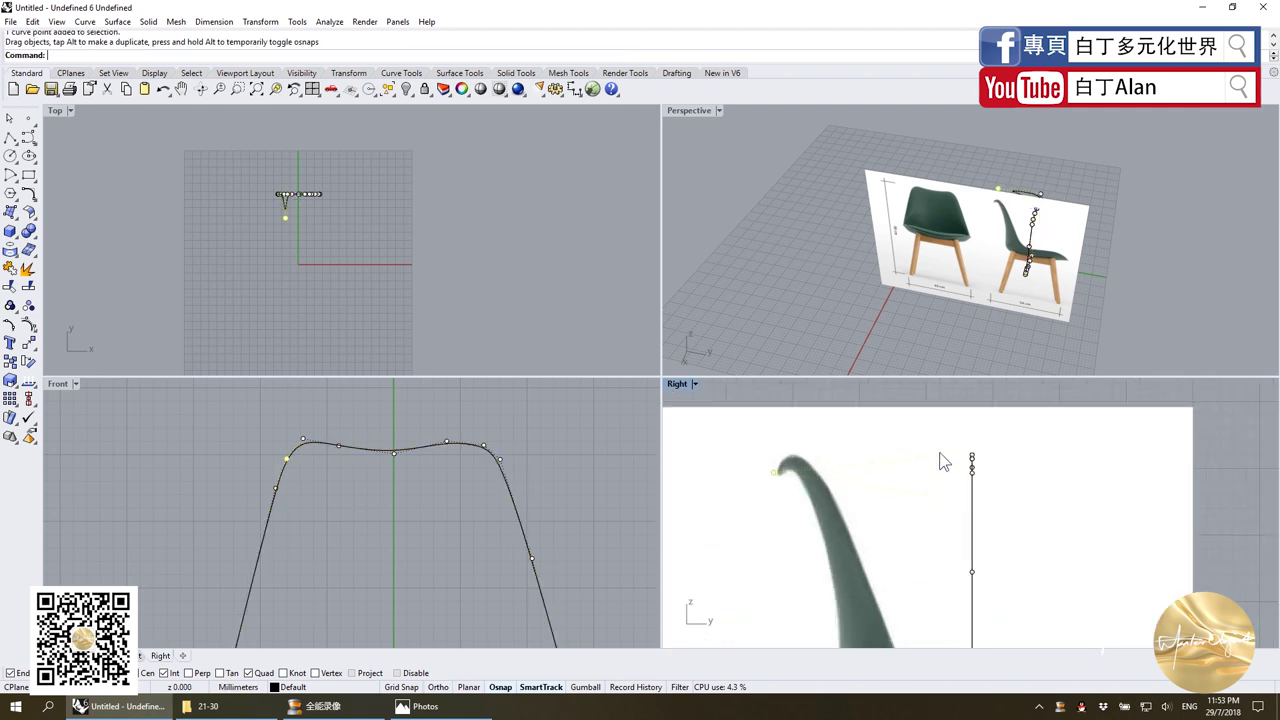
Undo the last move and pull the profile's top point back toward the backrest.
{"action": "key", "text": "ctrl+z"}
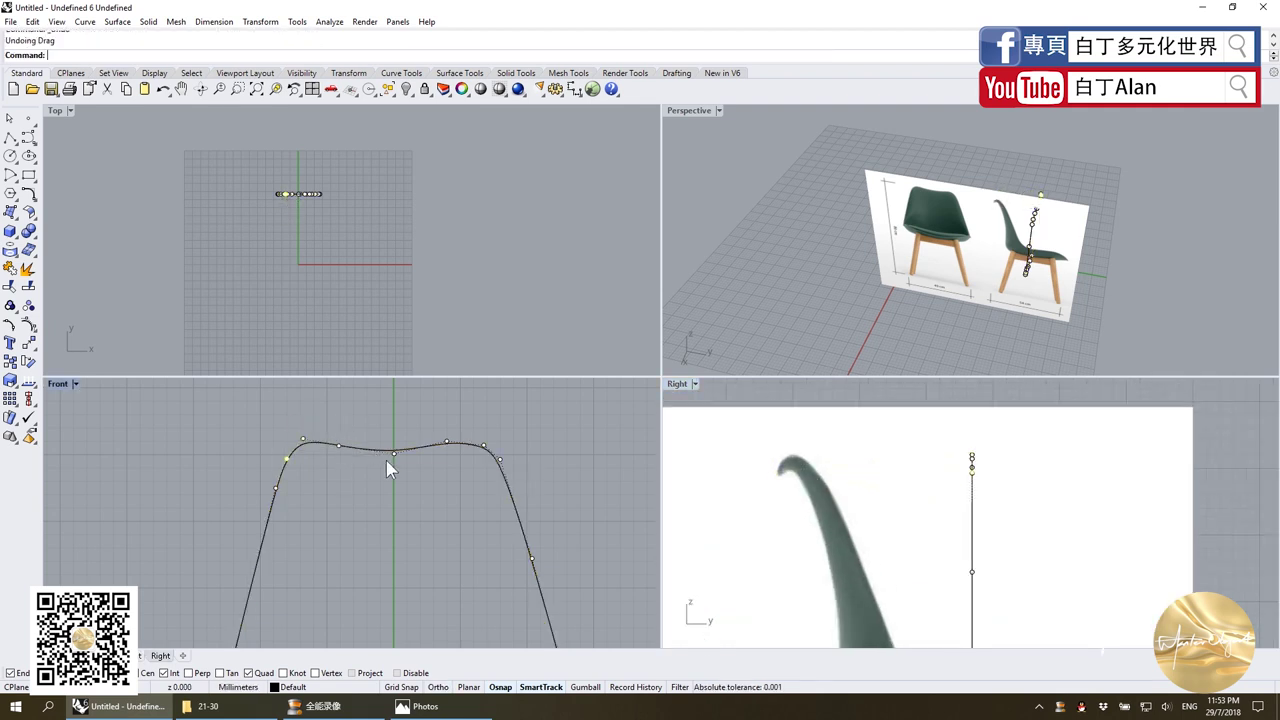
{"action": "left_click", "coordinate": [392, 452]}
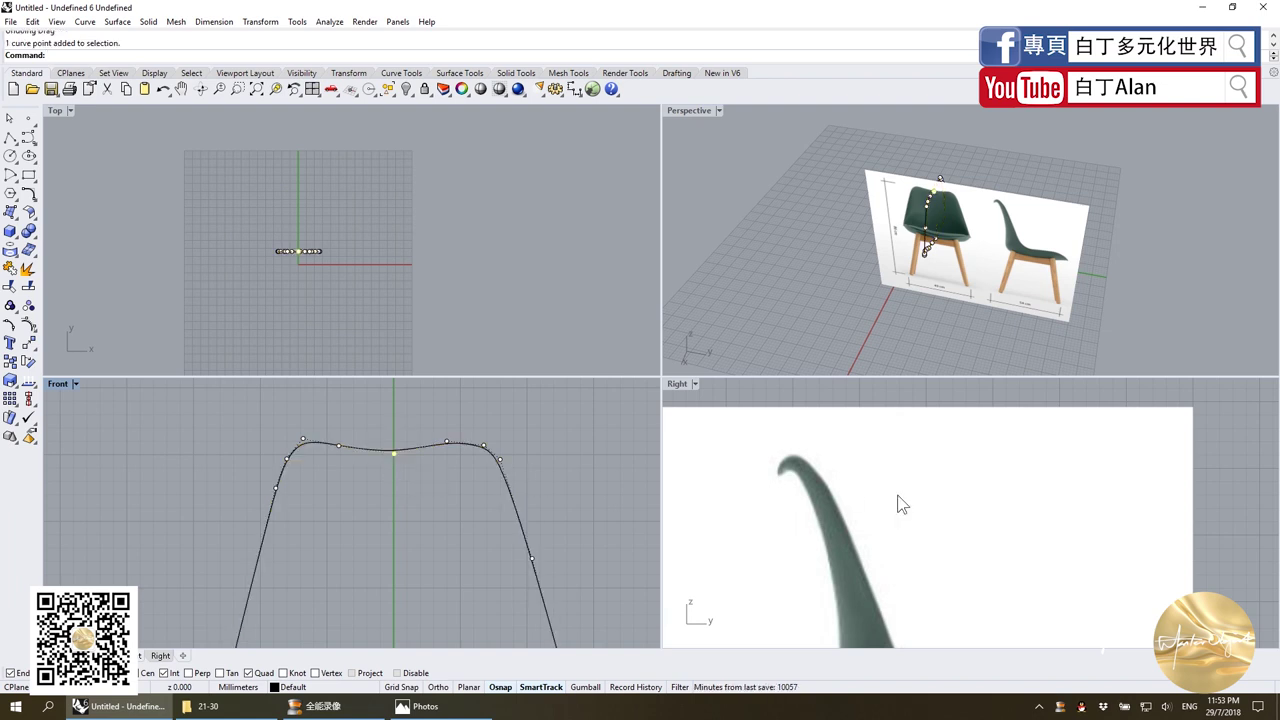
{"action": "scroll", "coordinate": [898, 505], "scroll_direction": "down", "scroll_amount": 5}
{"action": "scroll", "coordinate": [818, 505], "scroll_direction": "up", "scroll_amount": 5}
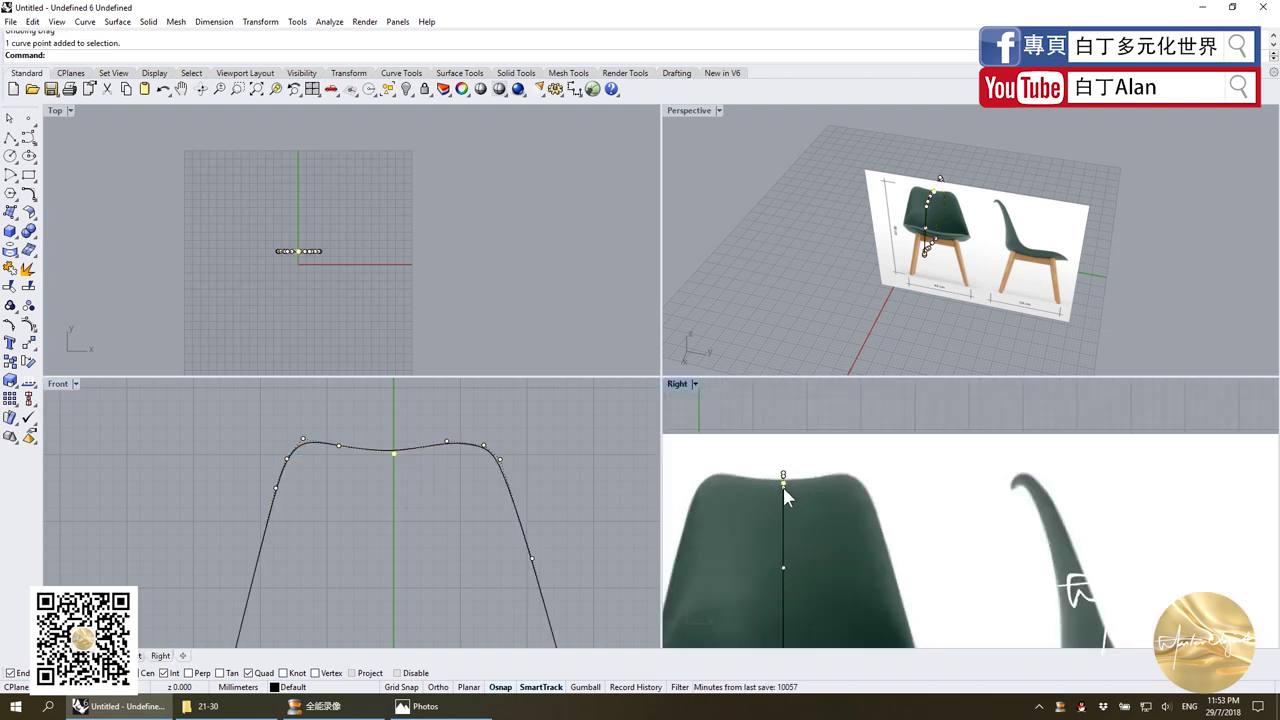
{"action": "left_click_drag", "start_coordinate": [783, 487], "coordinate": [1015, 488]}
{"action": "left_click", "coordinate": [333, 457]}
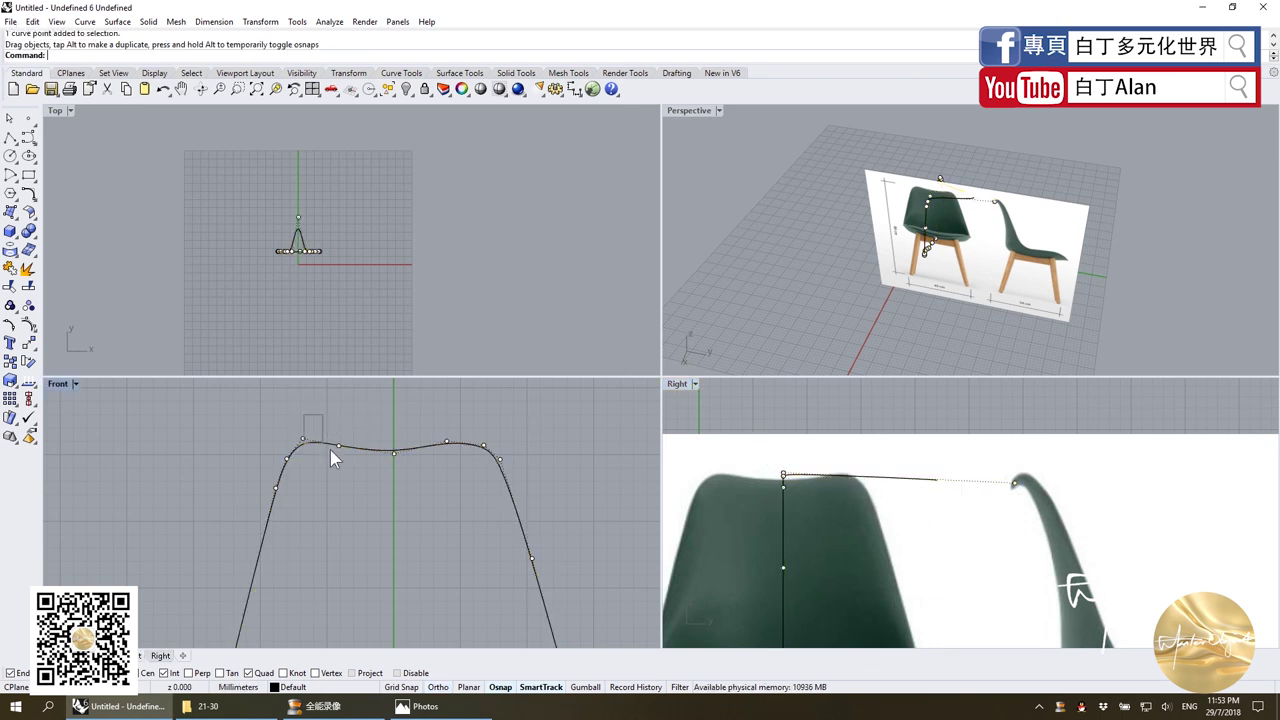
Move the outline's top points to the backrest tip and stretch the profile end there.
{"action": "left_click", "coordinate": [334, 448]}
{"action": "left_click_drag", "start_coordinate": [347, 470], "coordinate": [348, 471], "text": "shift"}
{"action": "left_click_drag", "start_coordinate": [436, 420], "coordinate": [495, 470], "text": "shift"}
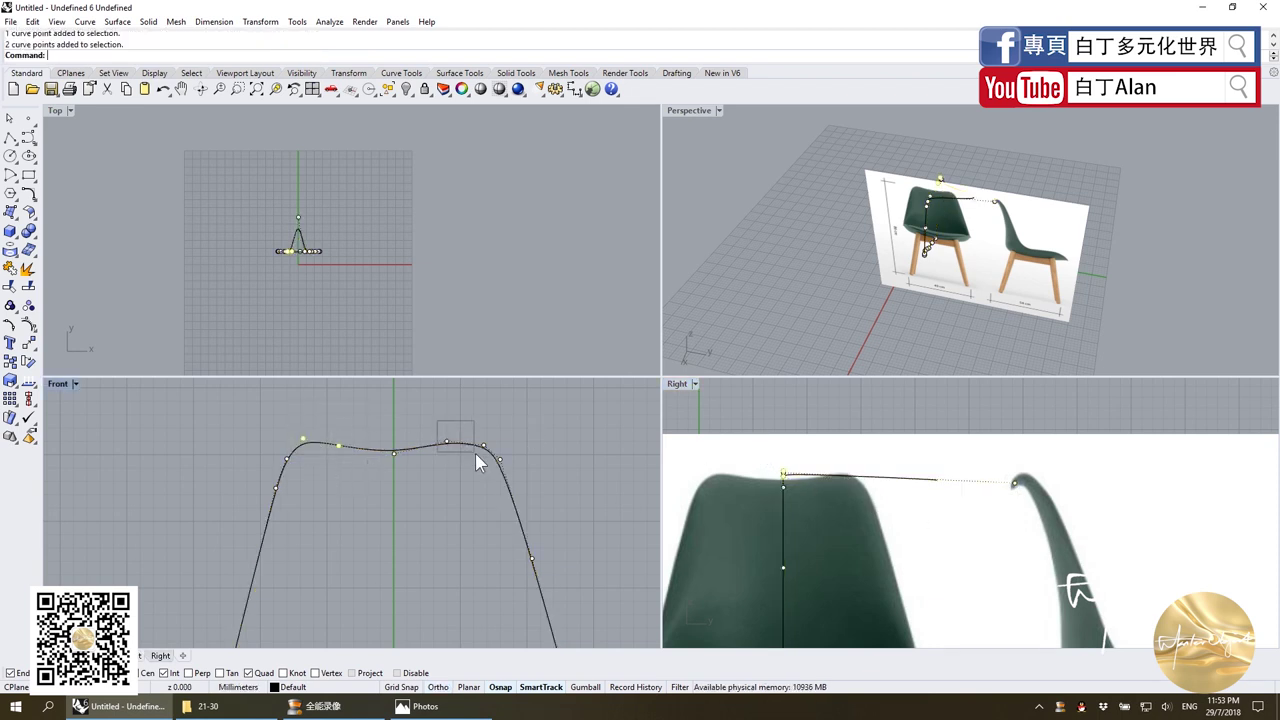
{"action": "mouse_move", "coordinate": [786, 476]}
{"action": "left_mouse_down"}
{"action": "mouse_move", "coordinate": [1020, 466]}
{"action": "mouse_move", "coordinate": [1010, 484]}
{"action": "left_mouse_up"}
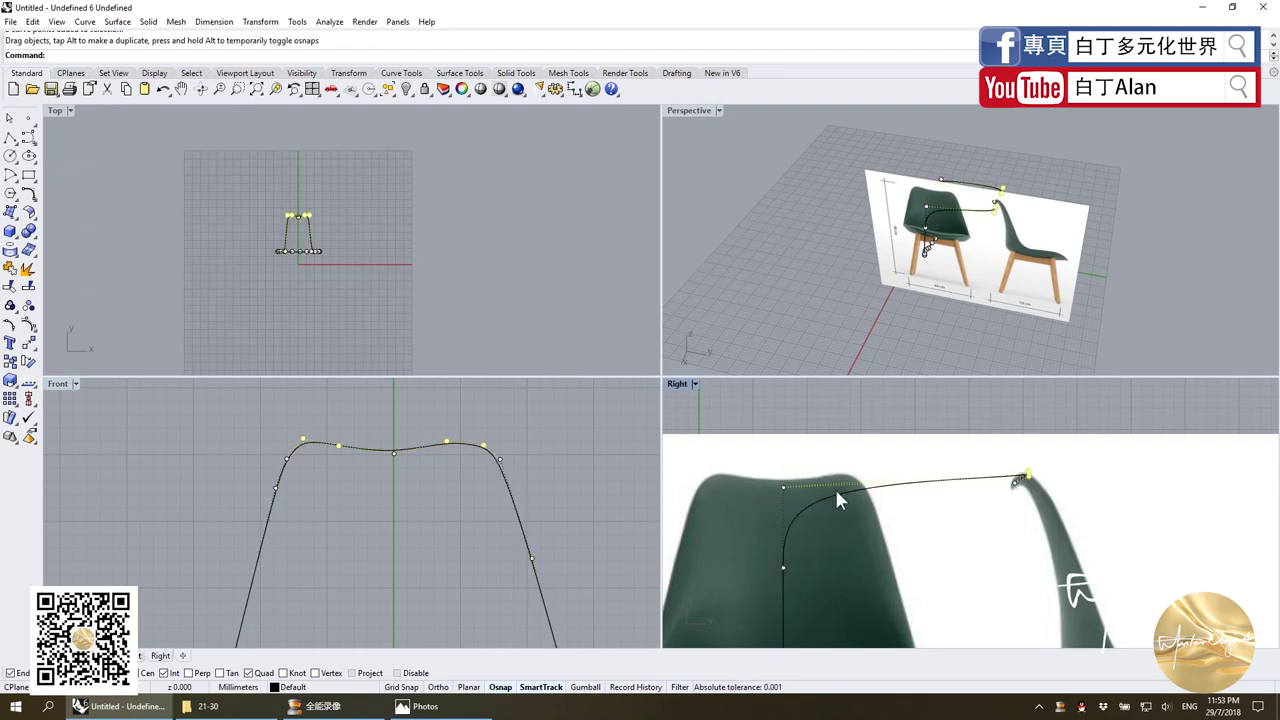
{"action": "left_click_drag", "start_coordinate": [782, 488], "coordinate": [1062, 497]}
Drag the stacked seat-edge points forward to the seat's front tip.
{"action": "scroll", "coordinate": [778, 470], "scroll_direction": "down", "scroll_amount": 3}
{"action": "scroll", "coordinate": [778, 470], "scroll_direction": "up", "scroll_amount": 2}
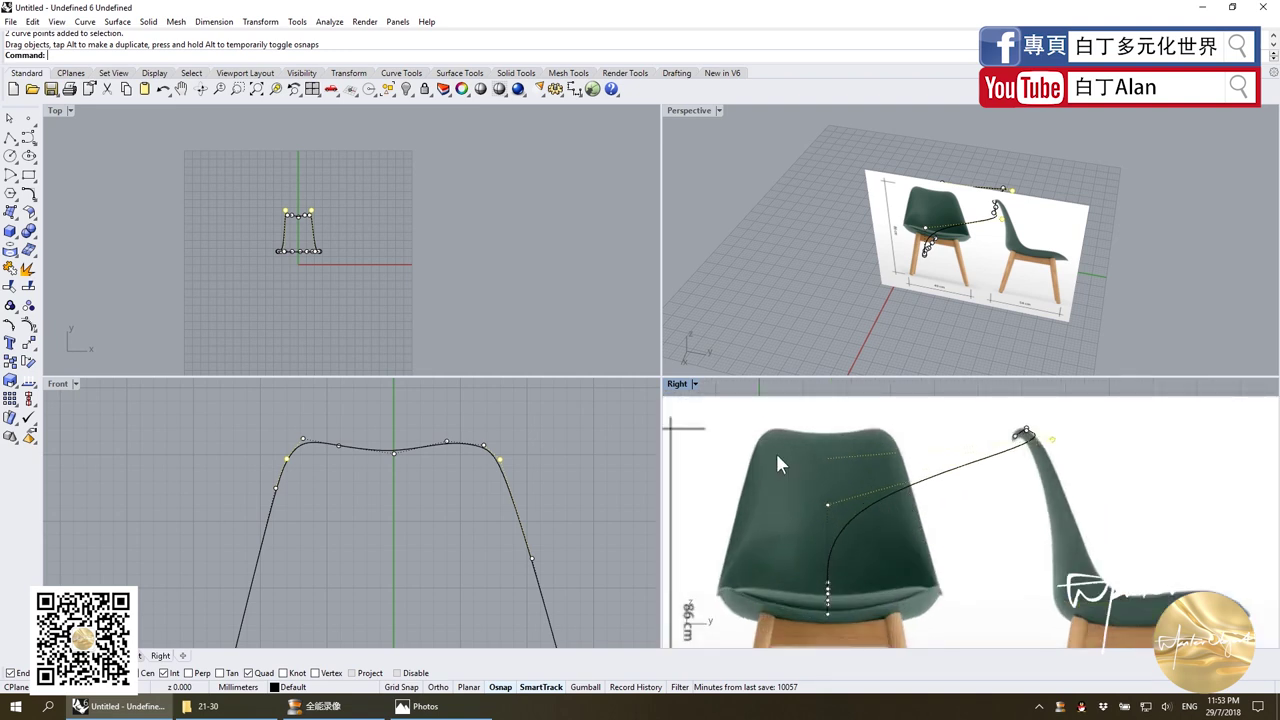
{"action": "scroll", "coordinate": [775, 450], "scroll_direction": "down", "scroll_amount": 2}
{"action": "mouse_move", "coordinate": [783, 419]}
{"action": "left_mouse_down"}
{"action": "mouse_move", "coordinate": [830, 501]}
{"action": "mouse_move", "coordinate": [974, 485]}
{"action": "left_mouse_up"}
{"action": "mouse_move", "coordinate": [1000, 260]}
{"action": "right_mouse_down"}
{"action": "mouse_move", "coordinate": [1079, 208]}
{"action": "mouse_move", "coordinate": [1060, 225]}
{"action": "right_mouse_up"}
{"action": "mouse_move", "coordinate": [793, 527]}
{"action": "left_mouse_down"}
{"action": "mouse_move", "coordinate": [836, 566]}
{"action": "mouse_move", "coordinate": [1062, 558]}
{"action": "left_mouse_up"}
Pull the middle seat-edge points back to bulge the curve along the seat underside.
{"action": "scroll", "coordinate": [1075, 550], "scroll_direction": "up", "scroll_amount": 4}
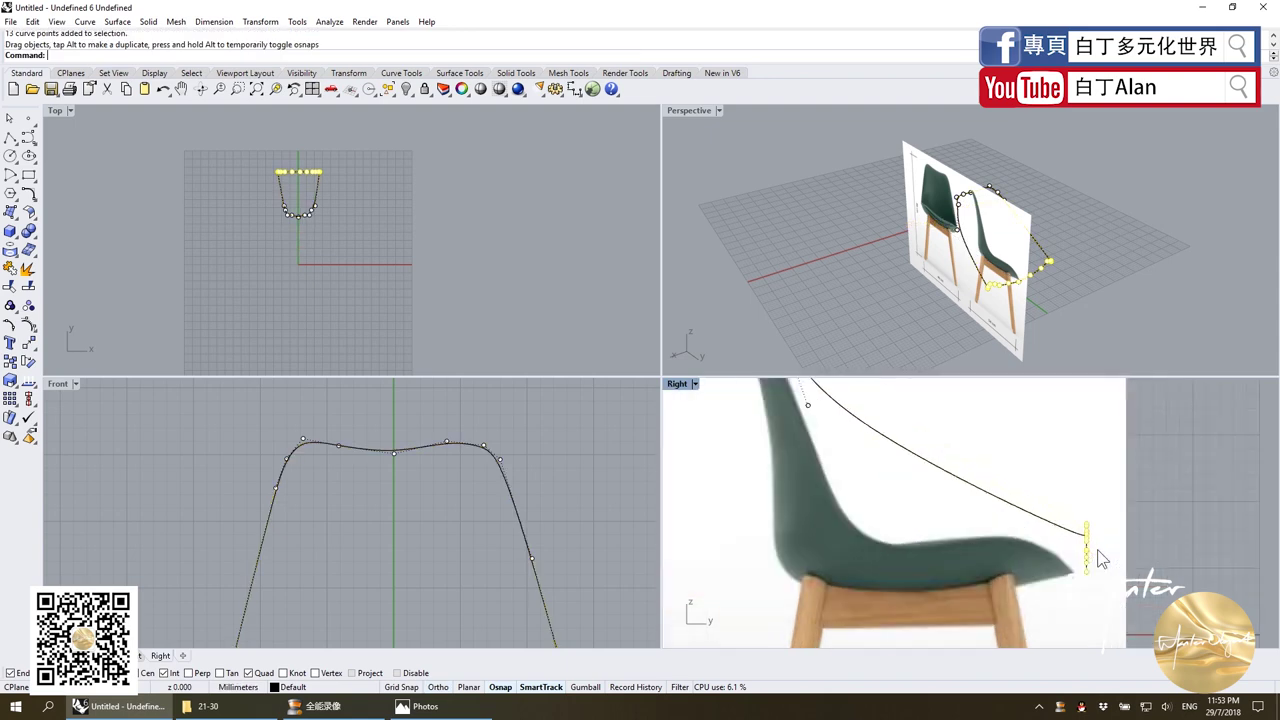
{"action": "right_click_drag", "start_coordinate": [342, 517], "coordinate": [306, 438]}
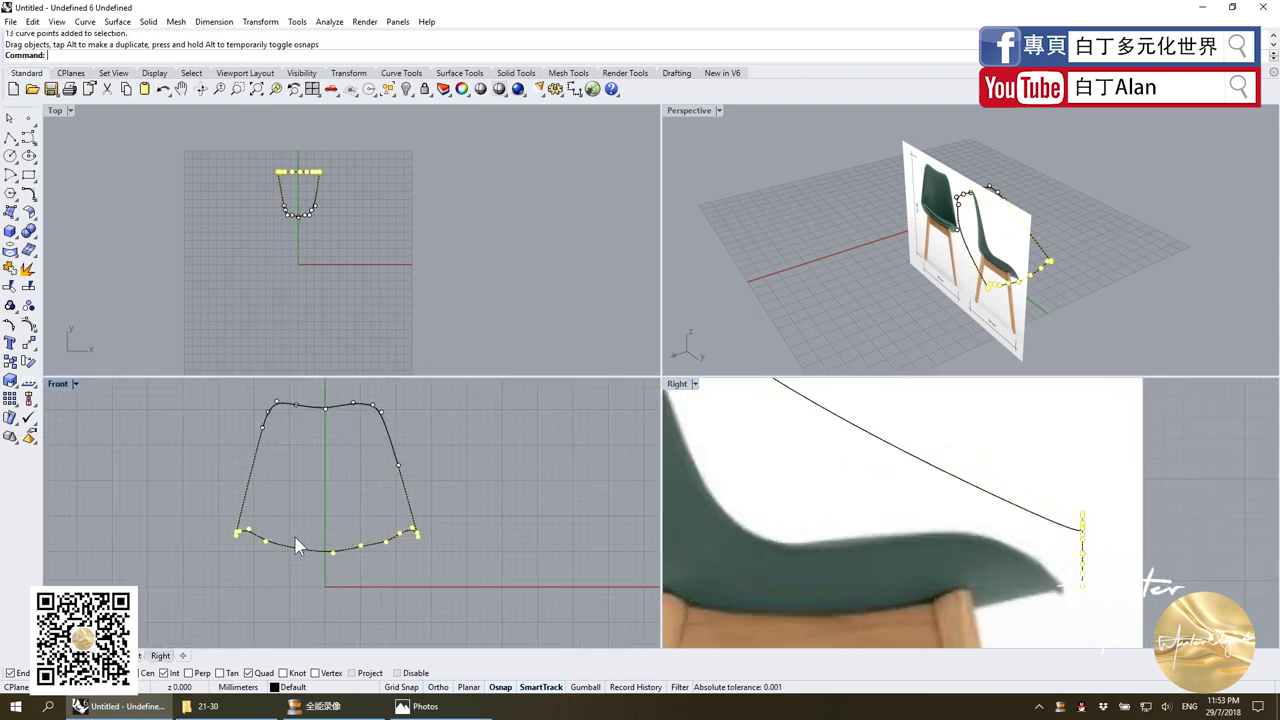
{"action": "left_click_drag", "start_coordinate": [285, 530], "coordinate": [372, 586]}
{"action": "scroll", "coordinate": [1175, 588], "scroll_direction": "up", "scroll_amount": 3}
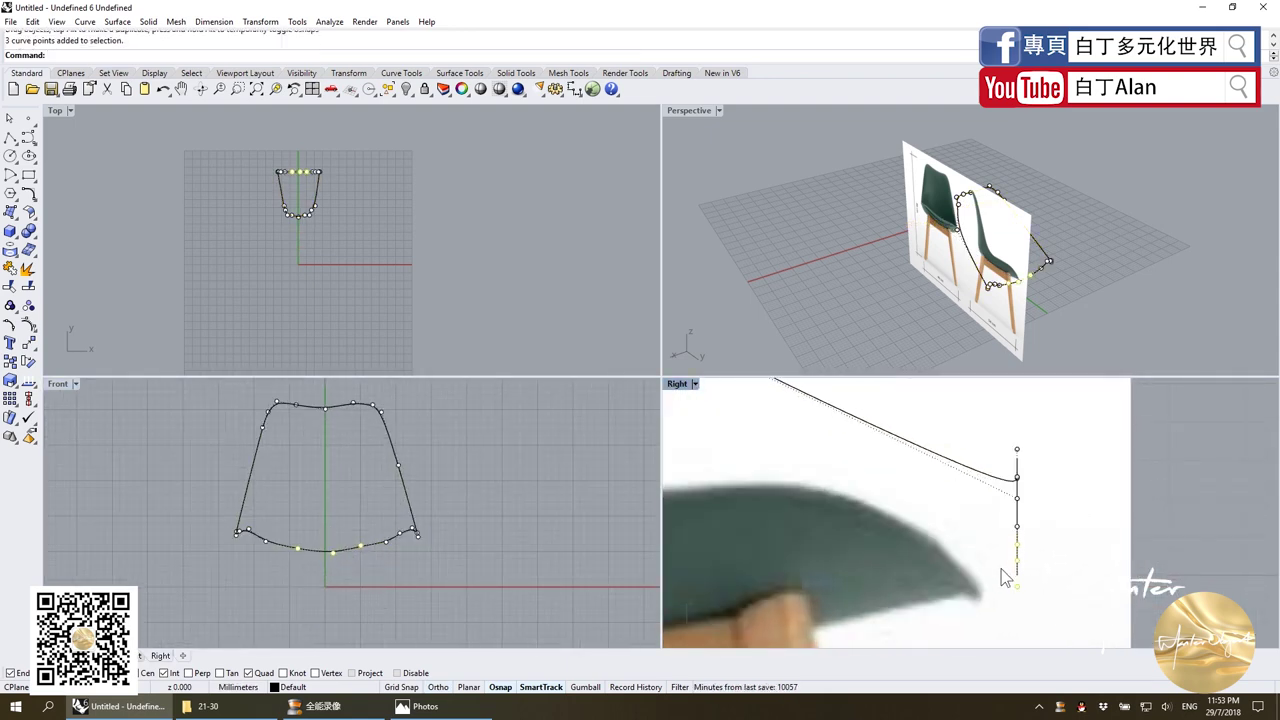
{"action": "left_click_drag", "start_coordinate": [1035, 605], "coordinate": [977, 587]}
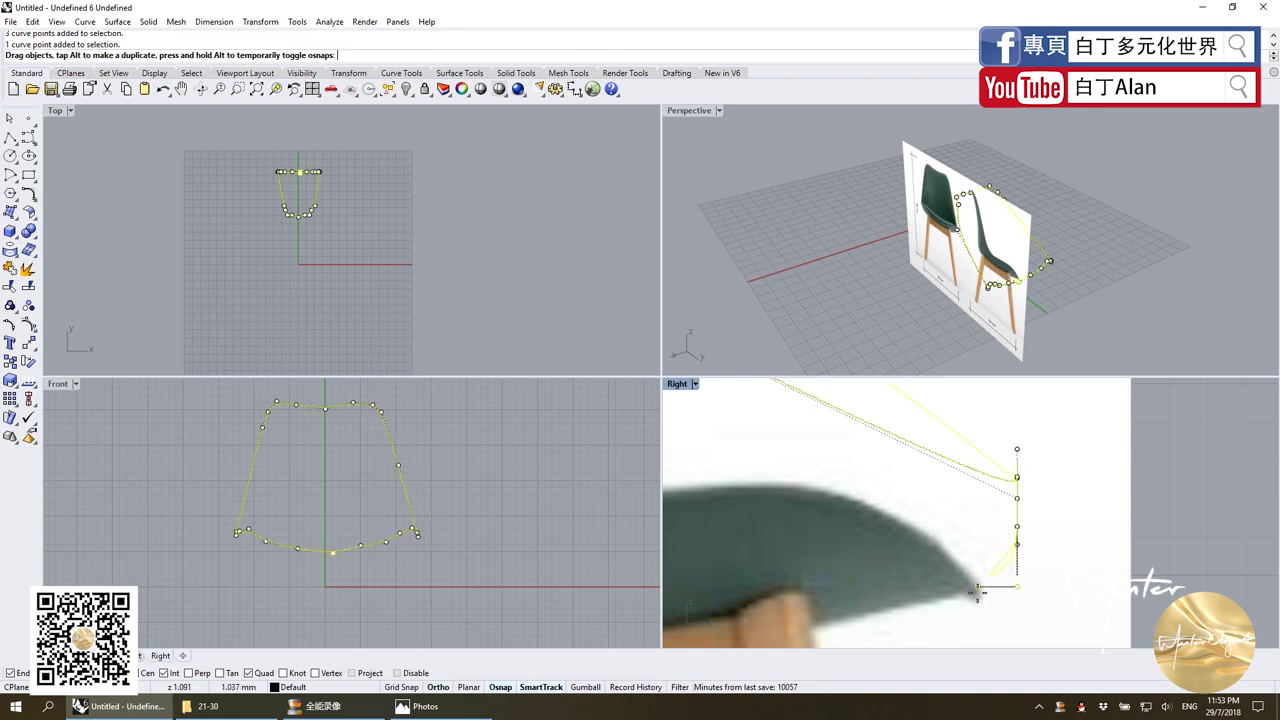
{"action": "left_click_drag", "start_coordinate": [1016, 545], "coordinate": [950, 550]}
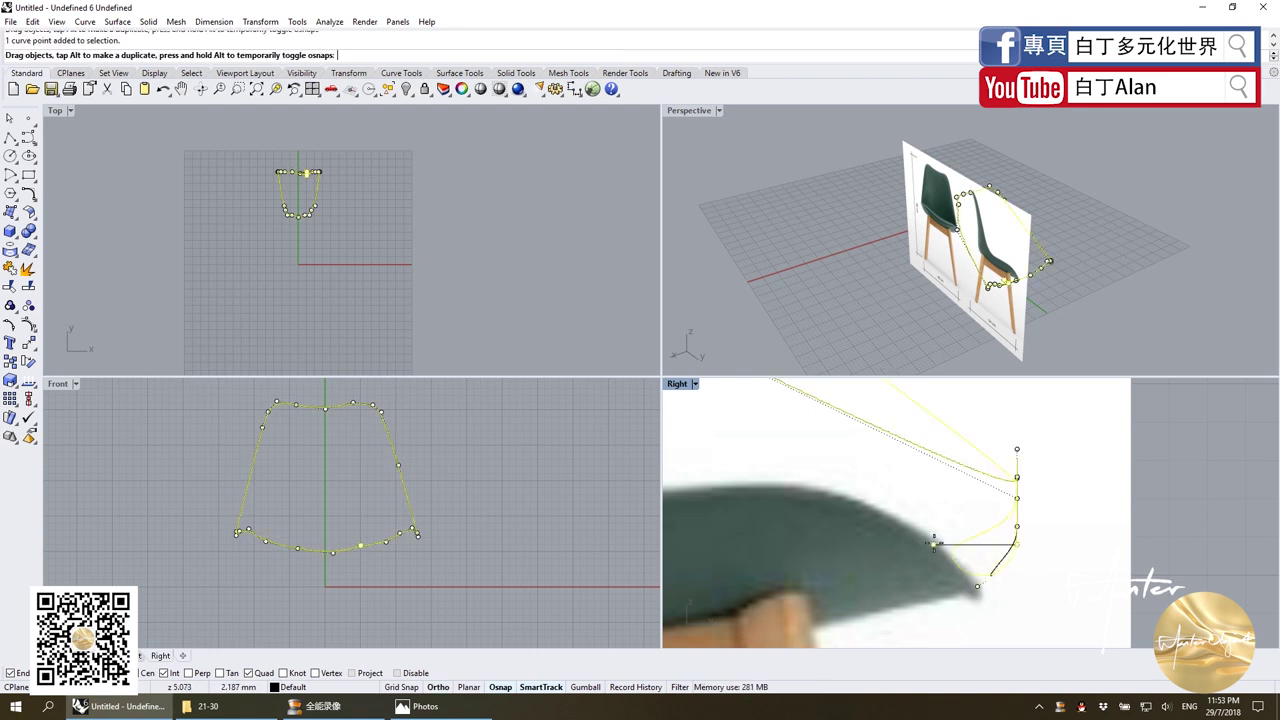
{"action": "mouse_move", "coordinate": [990, 512]}
{"action": "left_mouse_down"}
{"action": "mouse_move", "coordinate": [1030, 545]}
{"action": "mouse_move", "coordinate": [914, 523]}
{"action": "left_mouse_up"}
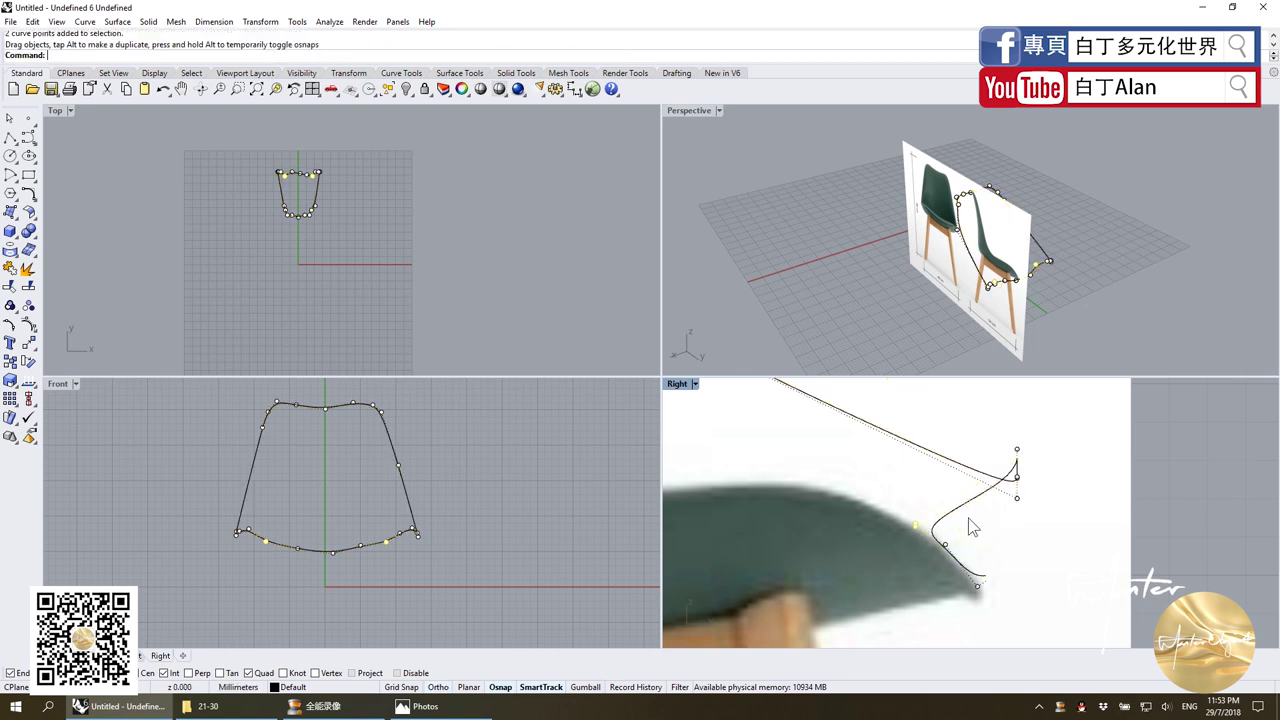
{"action": "left_click", "coordinate": [1017, 497]}
{"action": "left_click_drag", "start_coordinate": [1017, 497], "coordinate": [799, 478]}
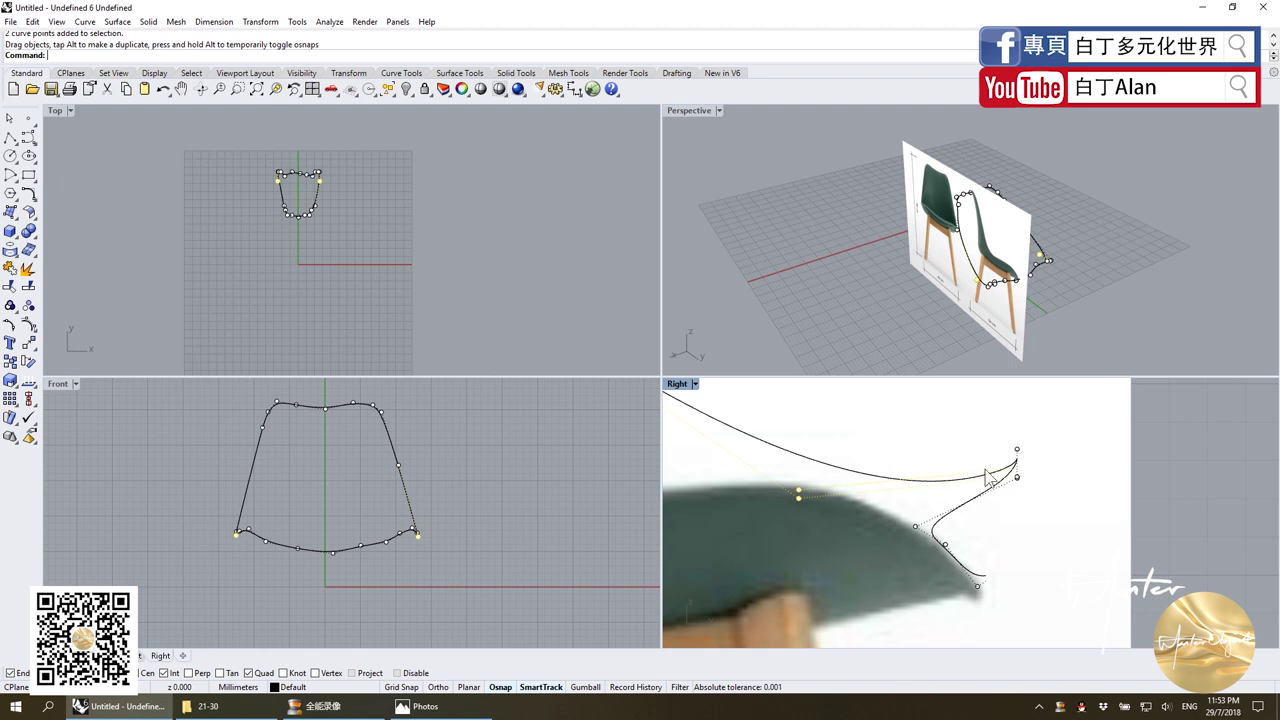
Undo stray point moves and show the seat outline's control points with F10.
{"action": "key", "text": "ctrl+z"}
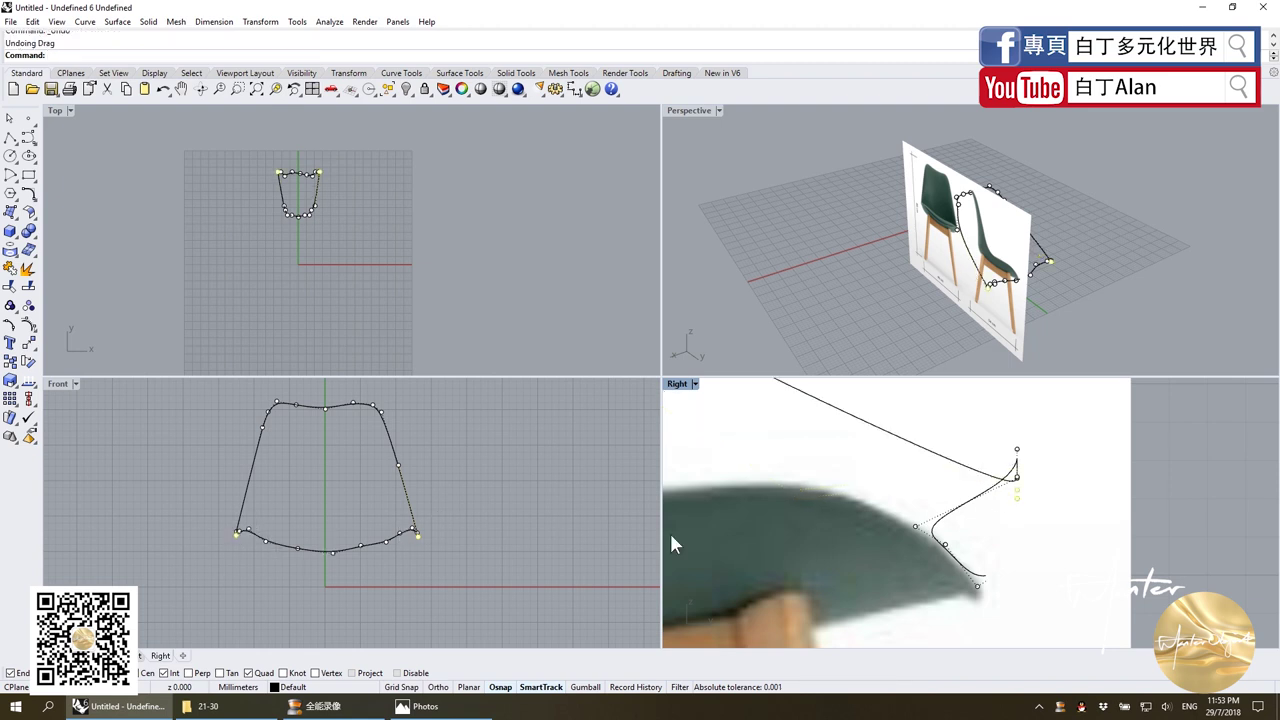
{"action": "scroll", "coordinate": [939, 500], "scroll_direction": "up", "scroll_amount": 2}
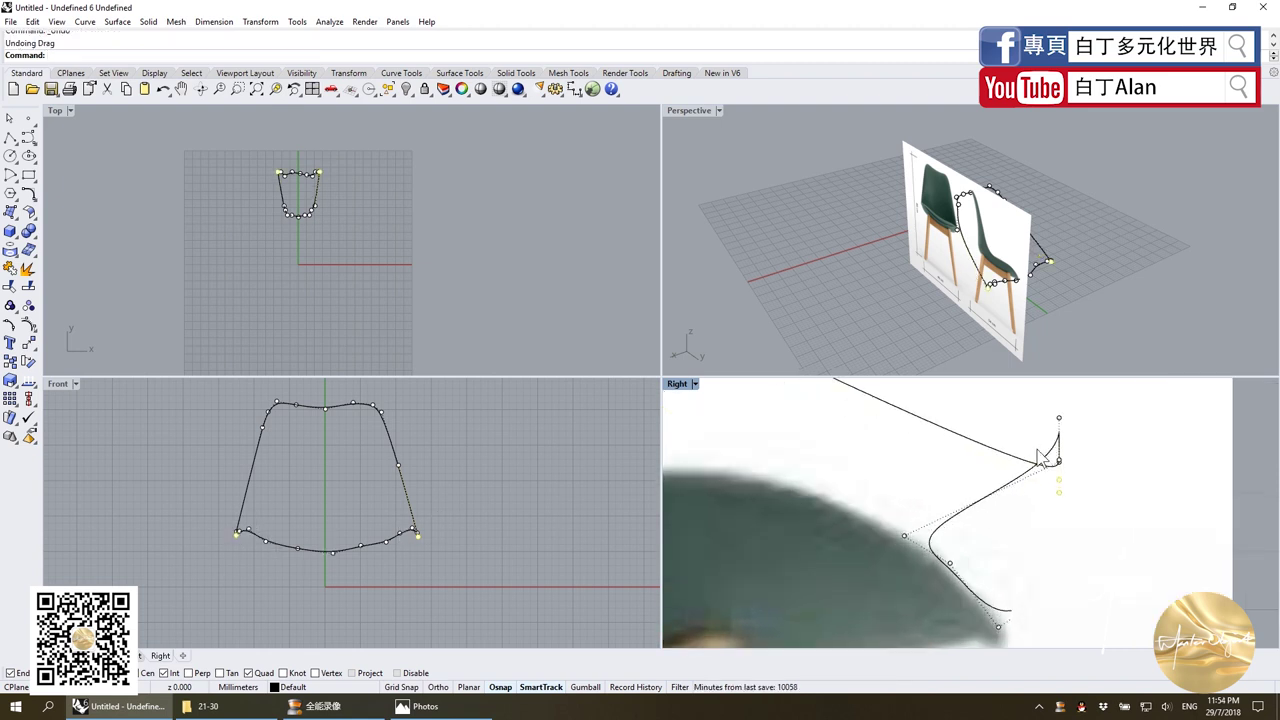
{"action": "left_click_drag", "start_coordinate": [1040, 455], "coordinate": [1010, 448]}
{"action": "key", "text": "Escape"}
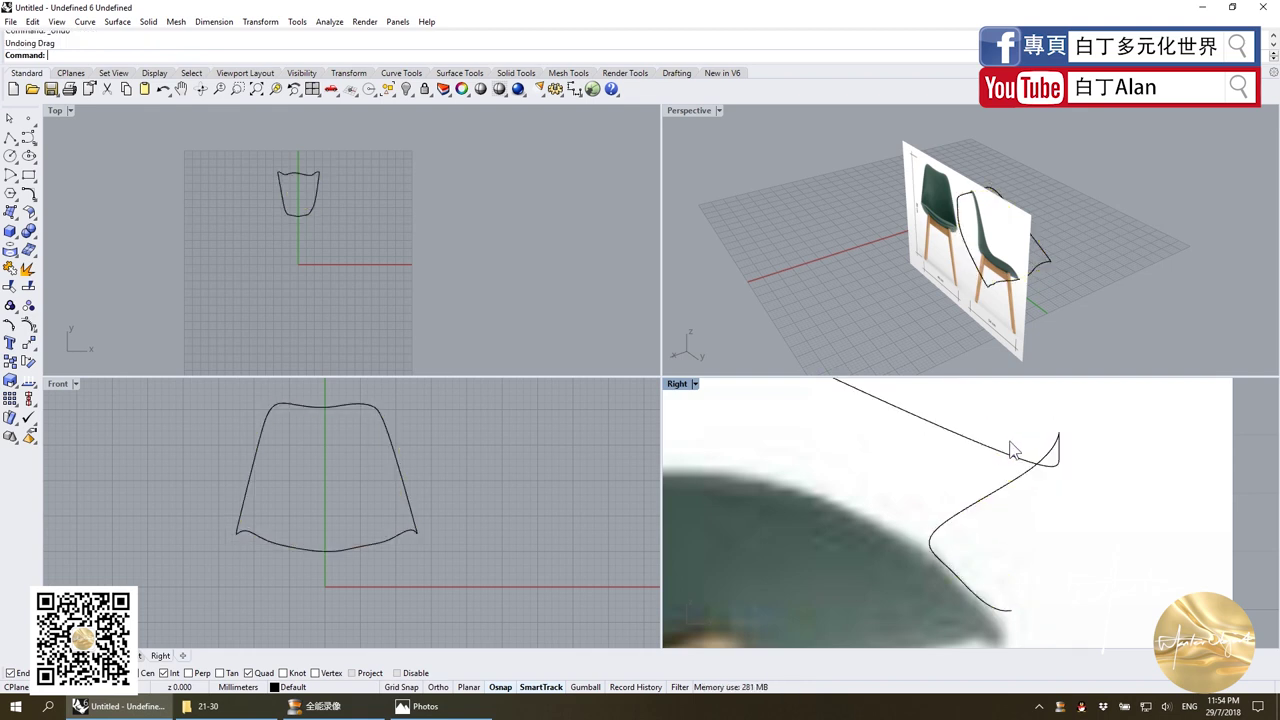
{"action": "left_click", "coordinate": [1051, 478]}
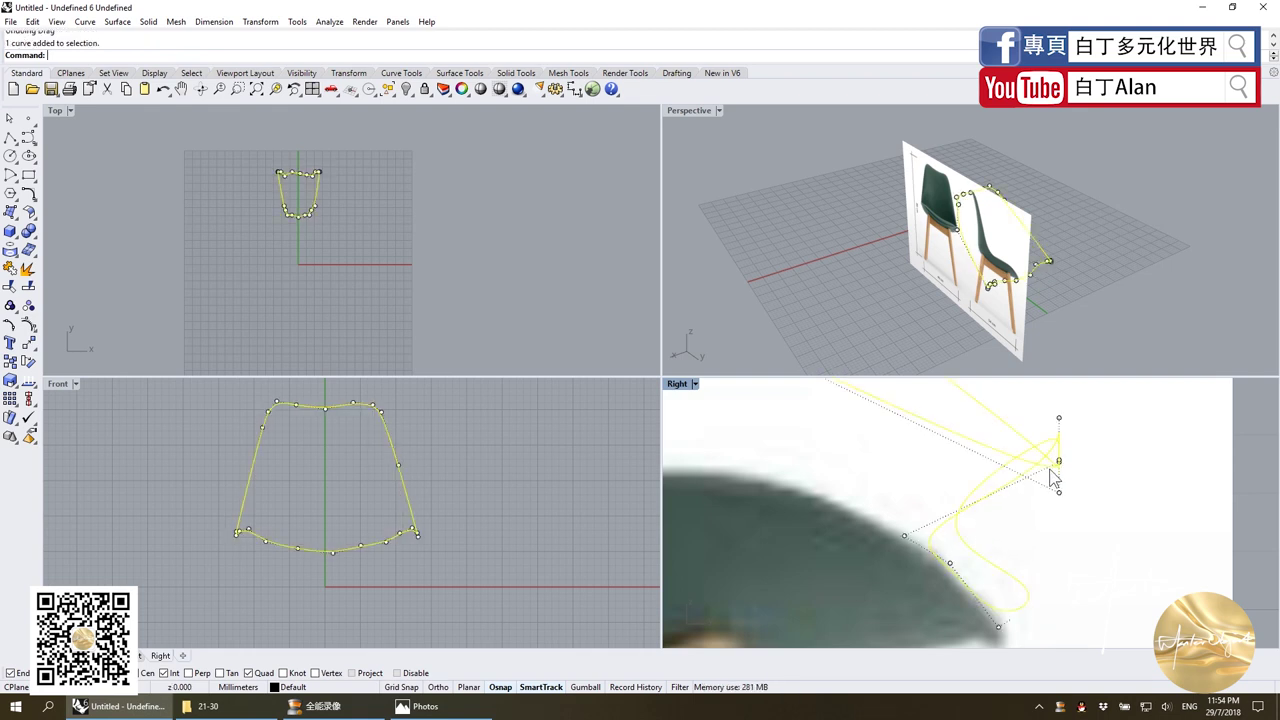
{"action": "key", "text": "F10"}
{"action": "mouse_move", "coordinate": [1038, 455]}
{"action": "left_mouse_down"}
{"action": "mouse_move", "coordinate": [1073, 470]}
{"action": "mouse_move", "coordinate": [1036, 496]}
{"action": "mouse_move", "coordinate": [808, 472]}
{"action": "left_mouse_up"}
{"action": "key", "text": "ctrl+z"}
Pull the front seat points onto the photo's seat edge.
{"action": "scroll", "coordinate": [1059, 467], "scroll_direction": "up", "scroll_amount": 3}
{"action": "scroll", "coordinate": [1073, 468], "scroll_direction": "up", "scroll_amount": 2}
{"action": "scroll", "coordinate": [1078, 480], "scroll_direction": "up", "scroll_amount": 2}
{"action": "scroll", "coordinate": [810, 473], "scroll_direction": "down", "scroll_amount": 2}
{"action": "left_click_drag", "start_coordinate": [979, 452], "coordinate": [772, 435]}
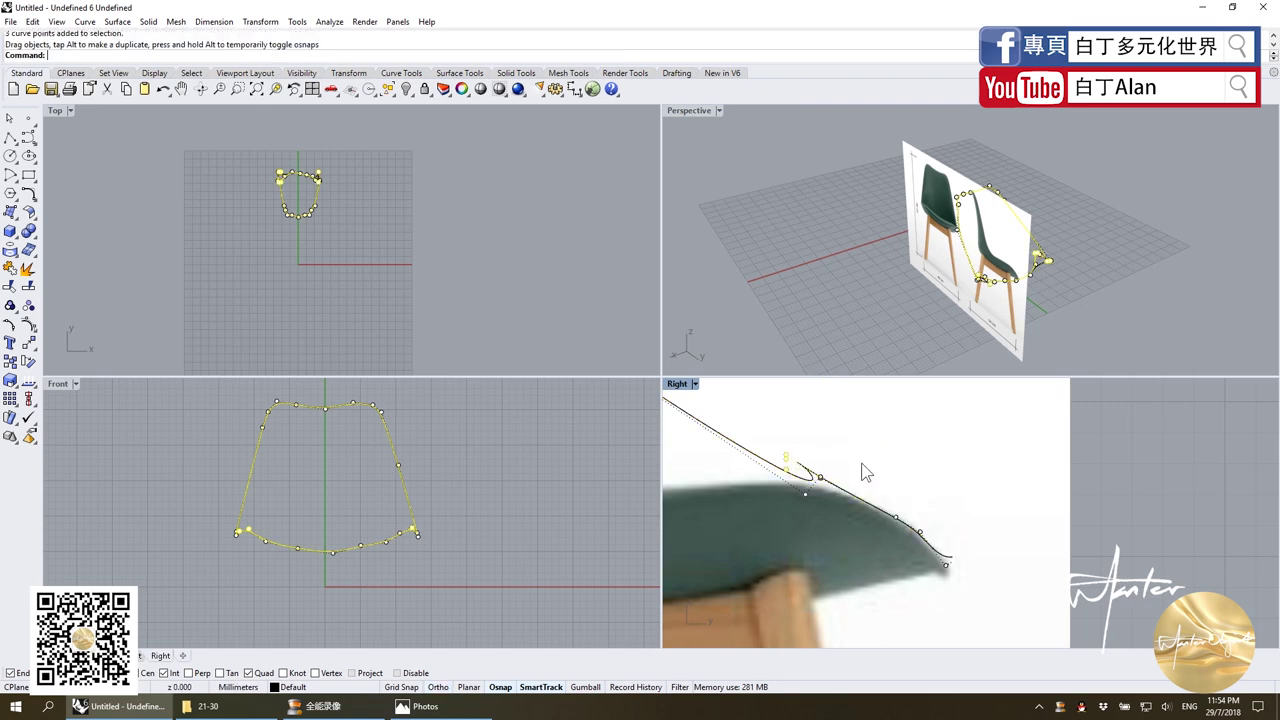
Orbit the Perspective view around the chair image and nudge a seat front-tip control point.
{"action": "scroll", "coordinate": [800, 470], "scroll_direction": "down", "scroll_amount": 2}
{"action": "scroll", "coordinate": [300, 520], "scroll_direction": "up", "scroll_amount": 3}
{"action": "right_click_drag", "start_coordinate": [1069, 311], "coordinate": [971, 201]}
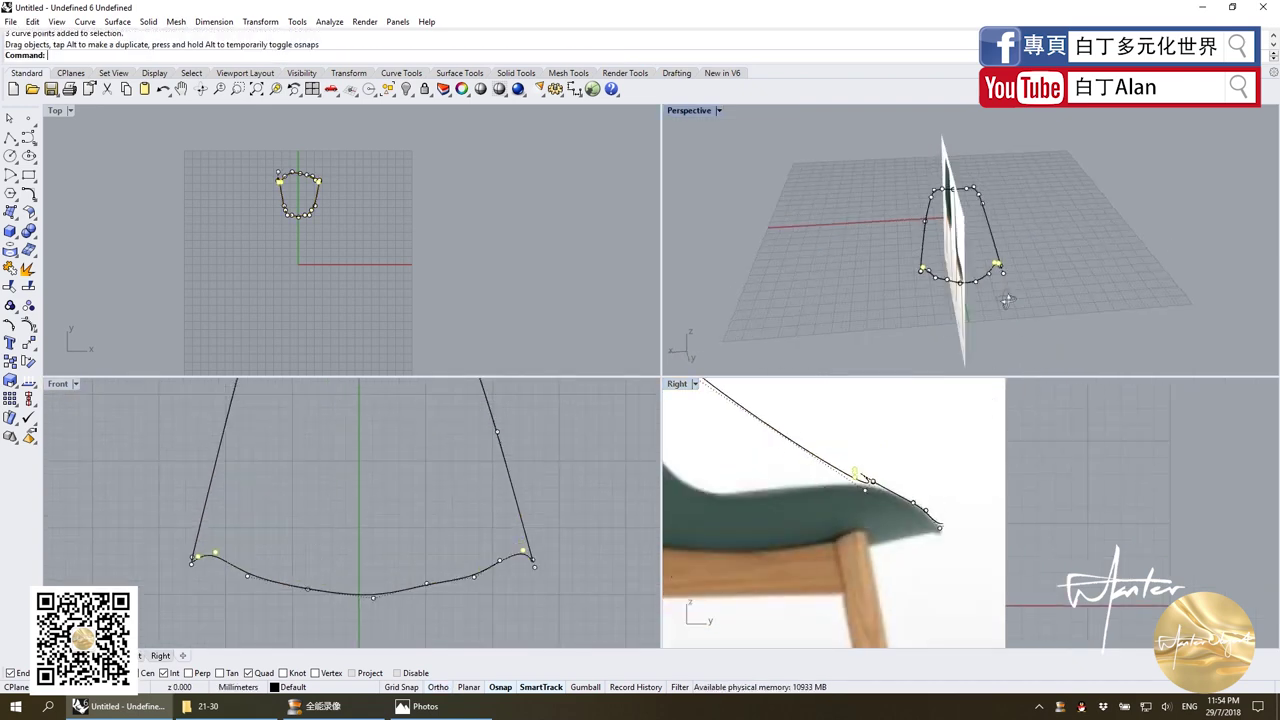
{"action": "scroll", "coordinate": [865, 185], "scroll_direction": "up", "scroll_amount": 4}
{"action": "scroll", "coordinate": [865, 185], "scroll_direction": "up", "scroll_amount": 1}
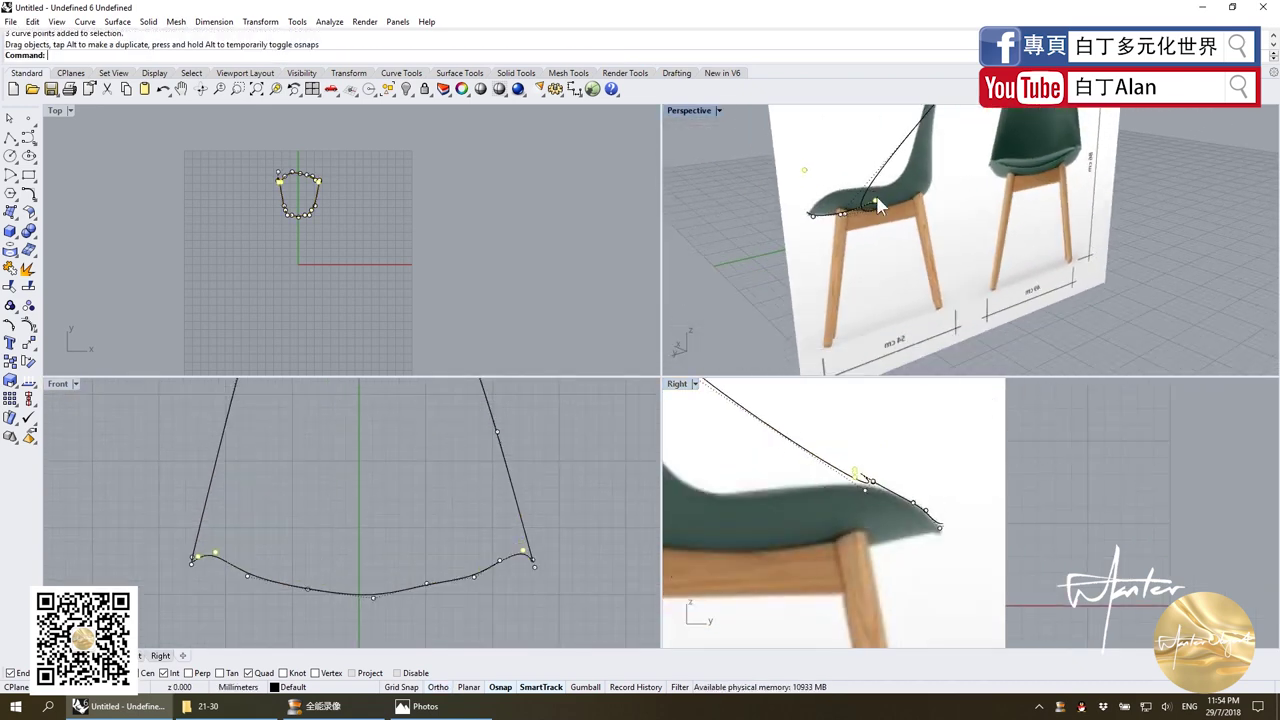
{"action": "scroll", "coordinate": [812, 428], "scroll_direction": "down", "scroll_amount": 2}
{"action": "scroll", "coordinate": [812, 428], "scroll_direction": "down", "scroll_amount": 2}
{"action": "mouse_move", "coordinate": [810, 446]}
{"action": "left_mouse_down"}
{"action": "mouse_move", "coordinate": [878, 481]}
{"action": "mouse_move", "coordinate": [815, 460]}
{"action": "mouse_move", "coordinate": [831, 458]}
{"action": "left_mouse_up"}
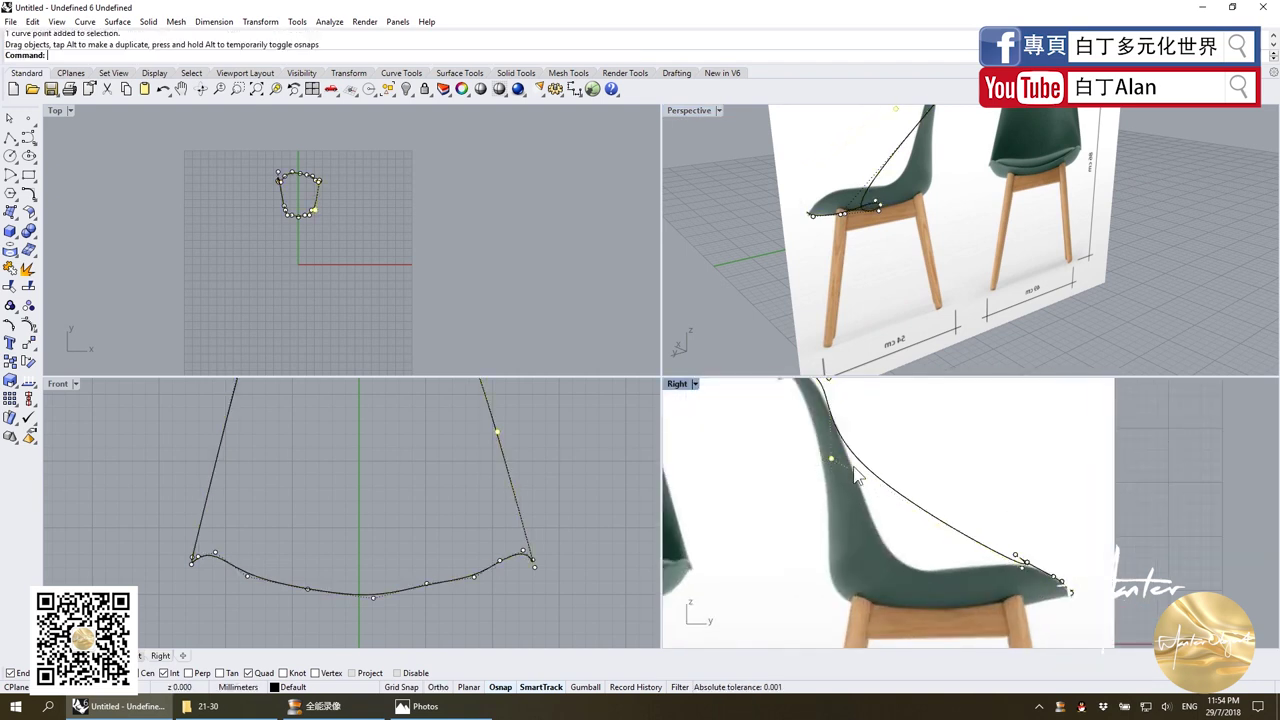
Select the seat-tip points plus both end points and pull them back along the seat.
{"action": "scroll", "coordinate": [1005, 560], "scroll_direction": "up", "scroll_amount": 2}
{"action": "left_click_drag", "start_coordinate": [1014, 537], "coordinate": [1045, 570]}
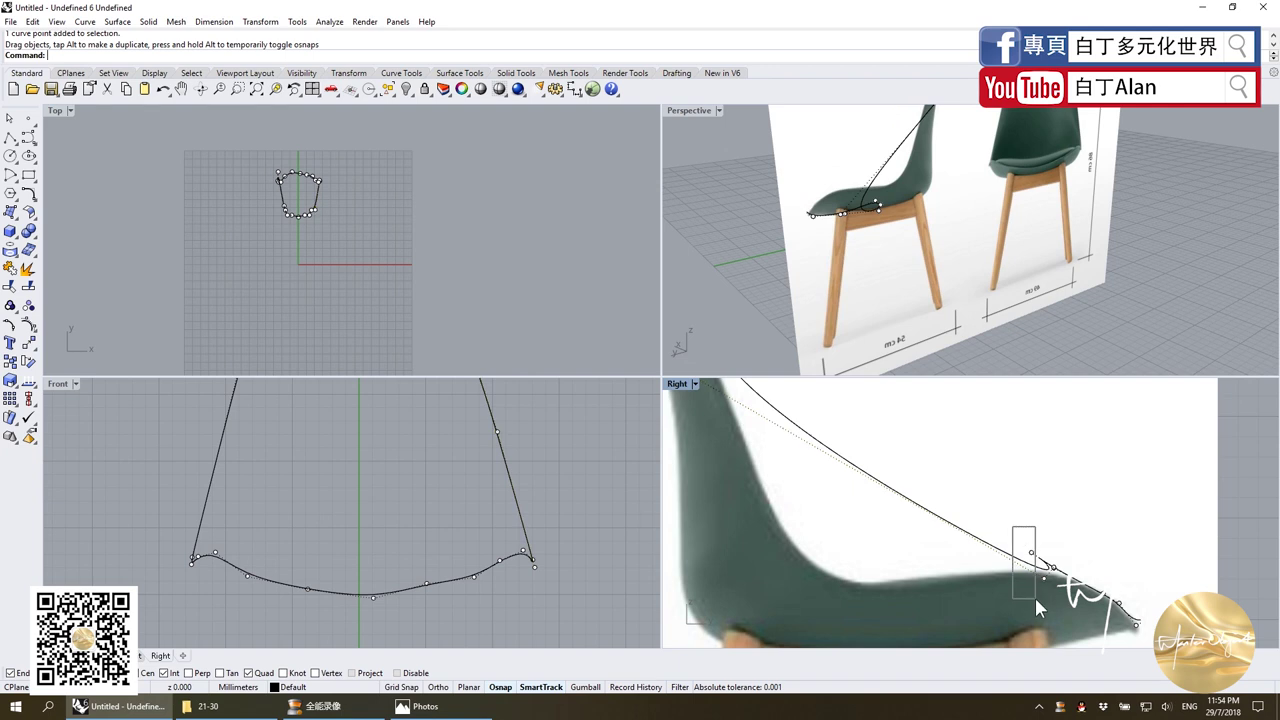
{"action": "left_click", "coordinate": [224, 591]}
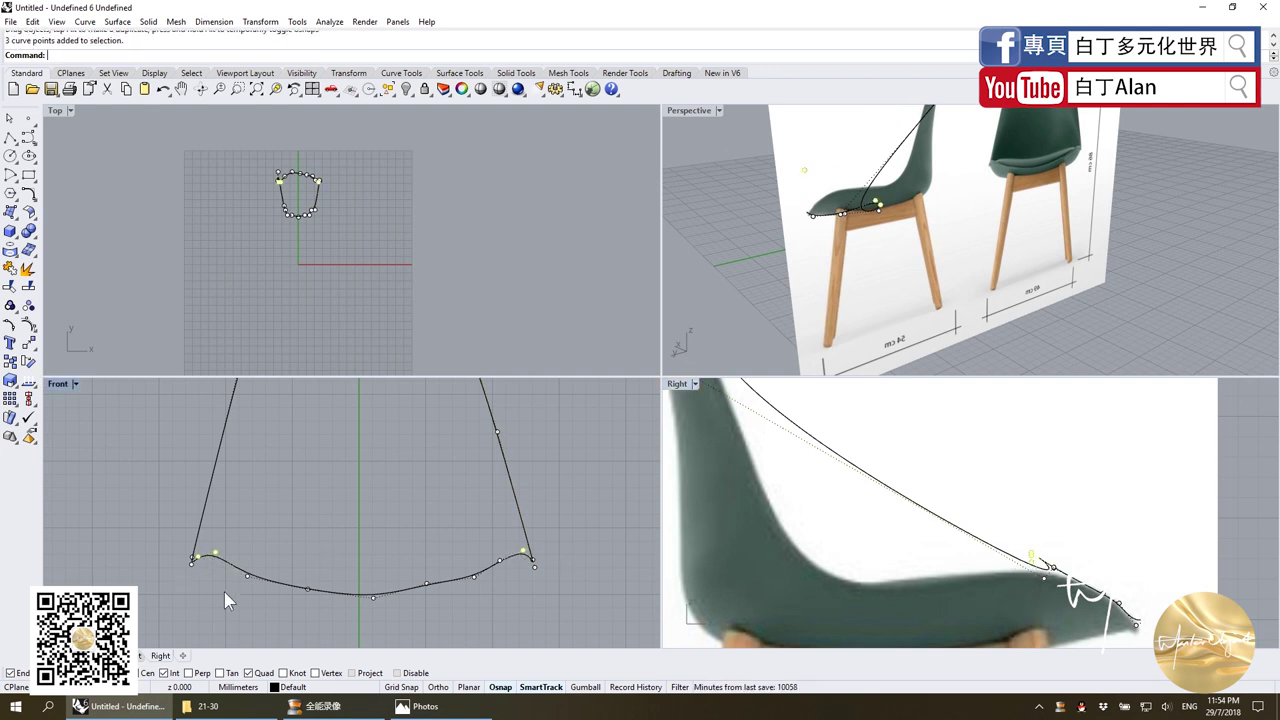
{"action": "left_click", "coordinate": [534, 559]}
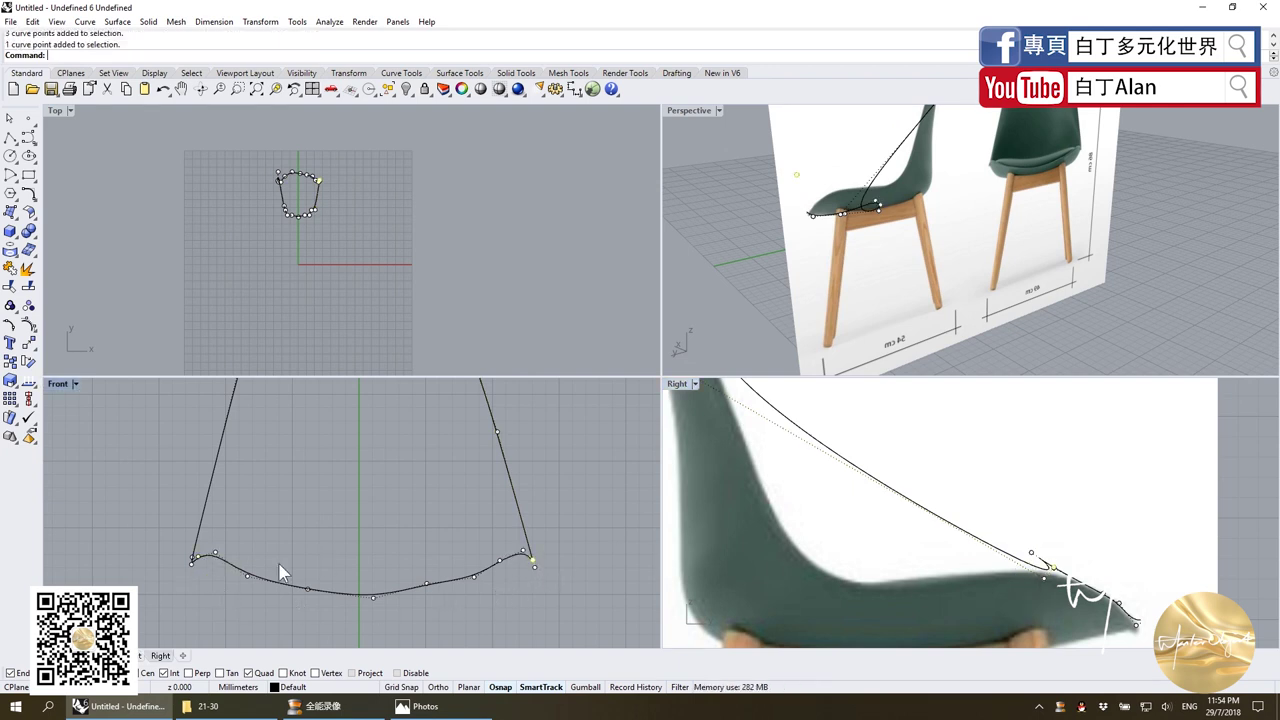
{"action": "left_click", "coordinate": [191, 558], "text": "shift"}
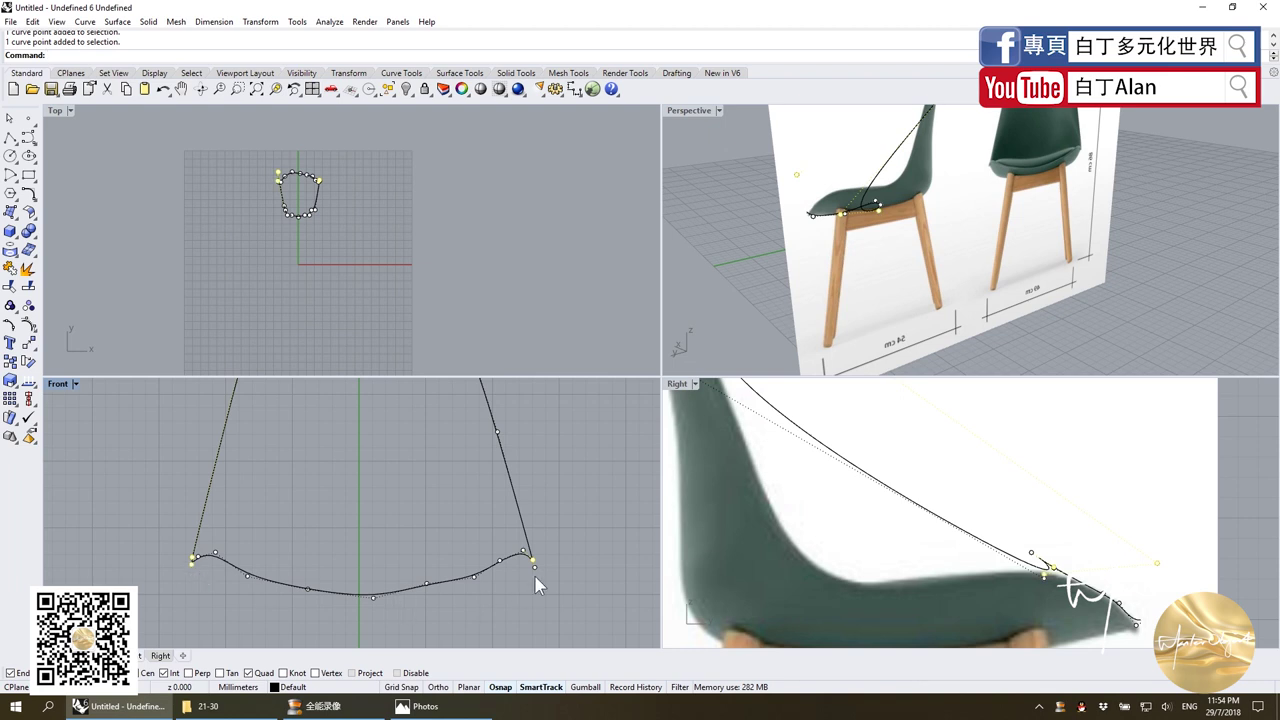
{"action": "right_click_drag", "start_coordinate": [1037, 588], "coordinate": [1045, 585]}
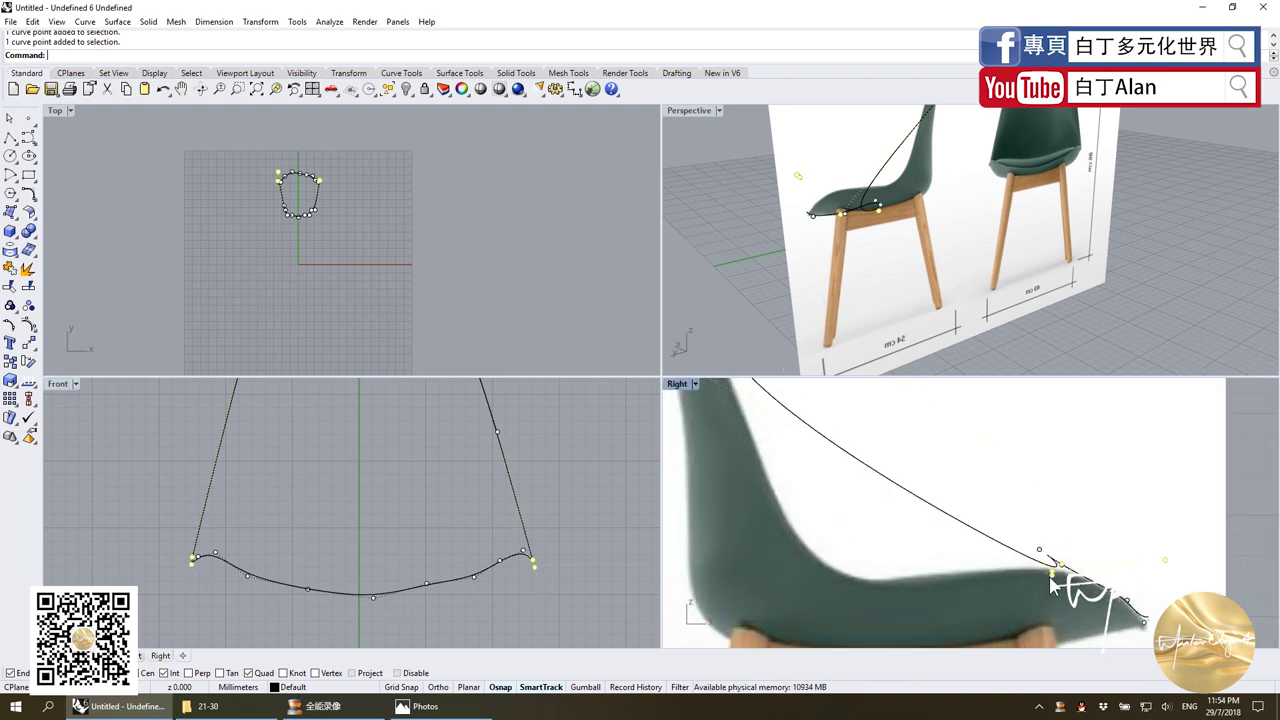
{"action": "left_click_drag", "start_coordinate": [1052, 585], "coordinate": [850, 575]}
Drag a backrest point right onto the photo's back edge in the Right view.
{"action": "scroll", "coordinate": [855, 540], "scroll_direction": "down", "scroll_amount": 3}
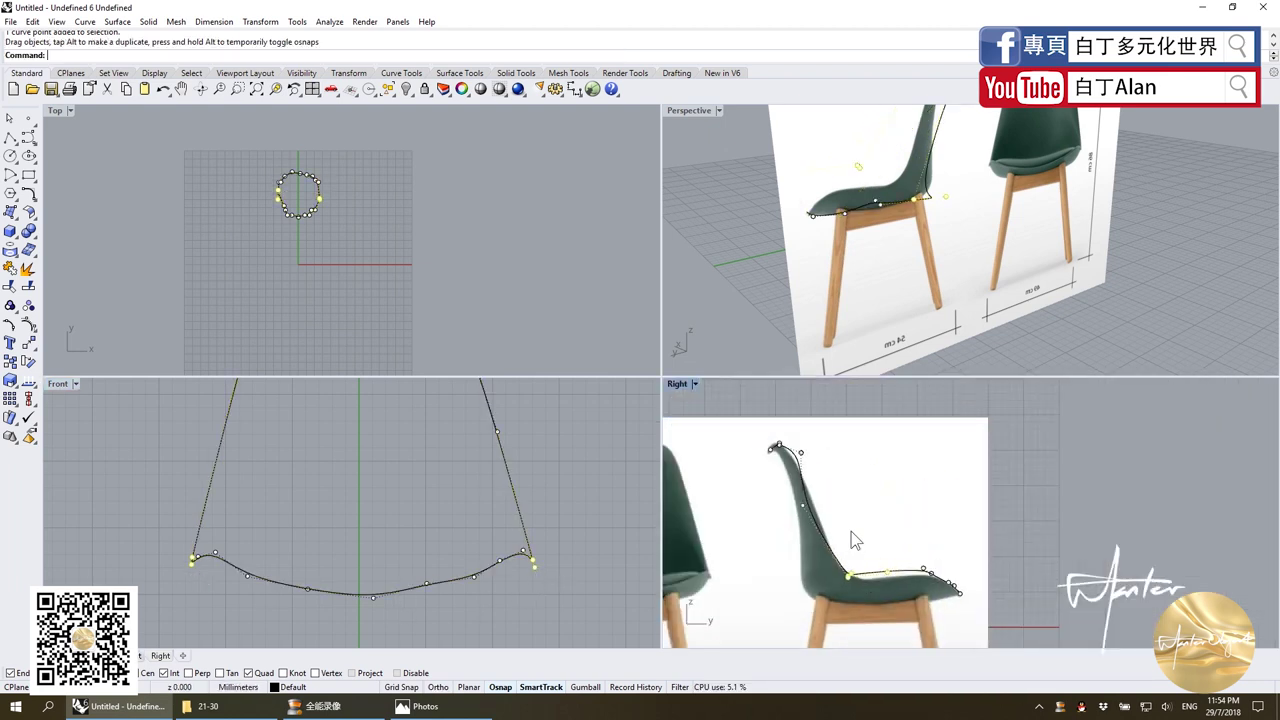
{"action": "scroll", "coordinate": [855, 540], "scroll_direction": "up", "scroll_amount": 3}
{"action": "left_click_drag", "start_coordinate": [797, 513], "coordinate": [835, 513], "text": "shift"}
{"action": "scroll", "coordinate": [850, 513], "scroll_direction": "up", "scroll_amount": 4}
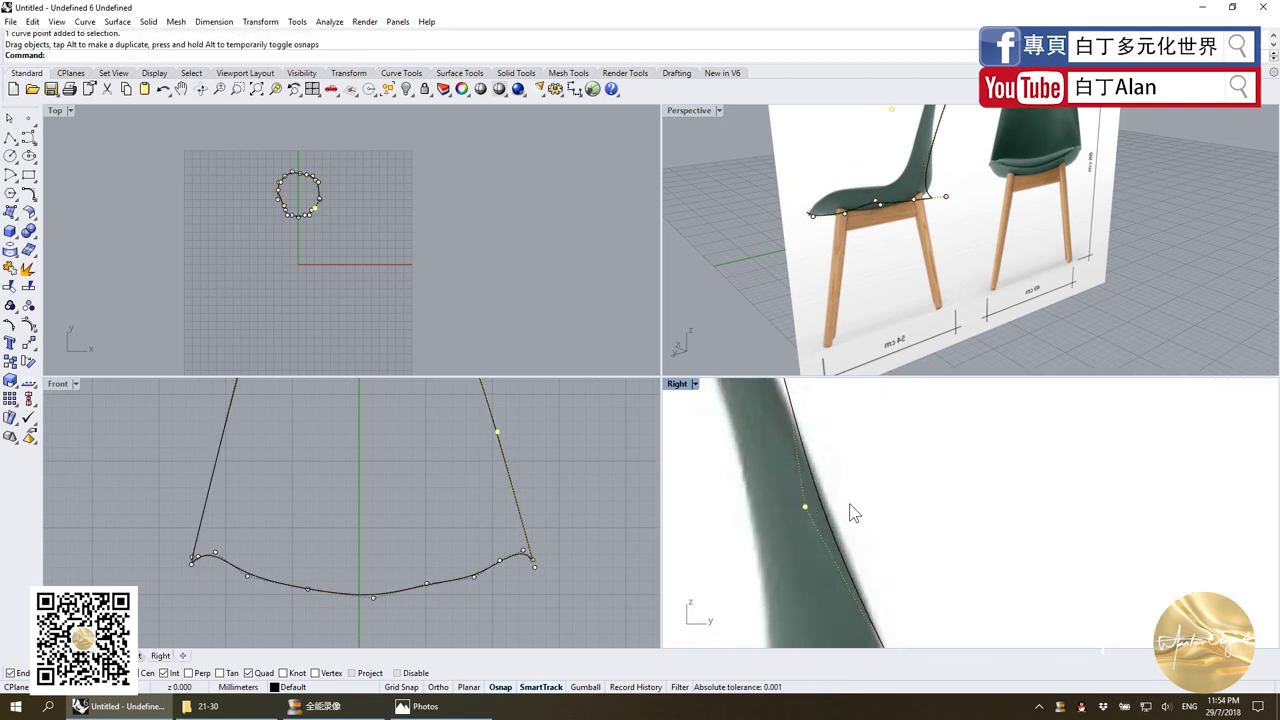
{"action": "scroll", "coordinate": [903, 528], "scroll_direction": "down", "scroll_amount": 5}
{"action": "scroll", "coordinate": [410, 484], "scroll_direction": "down", "scroll_amount": 3}
Move the backrest top control points and raise them toward the backrest's top.
{"action": "scroll", "coordinate": [771, 484], "scroll_direction": "up", "scroll_amount": 3}
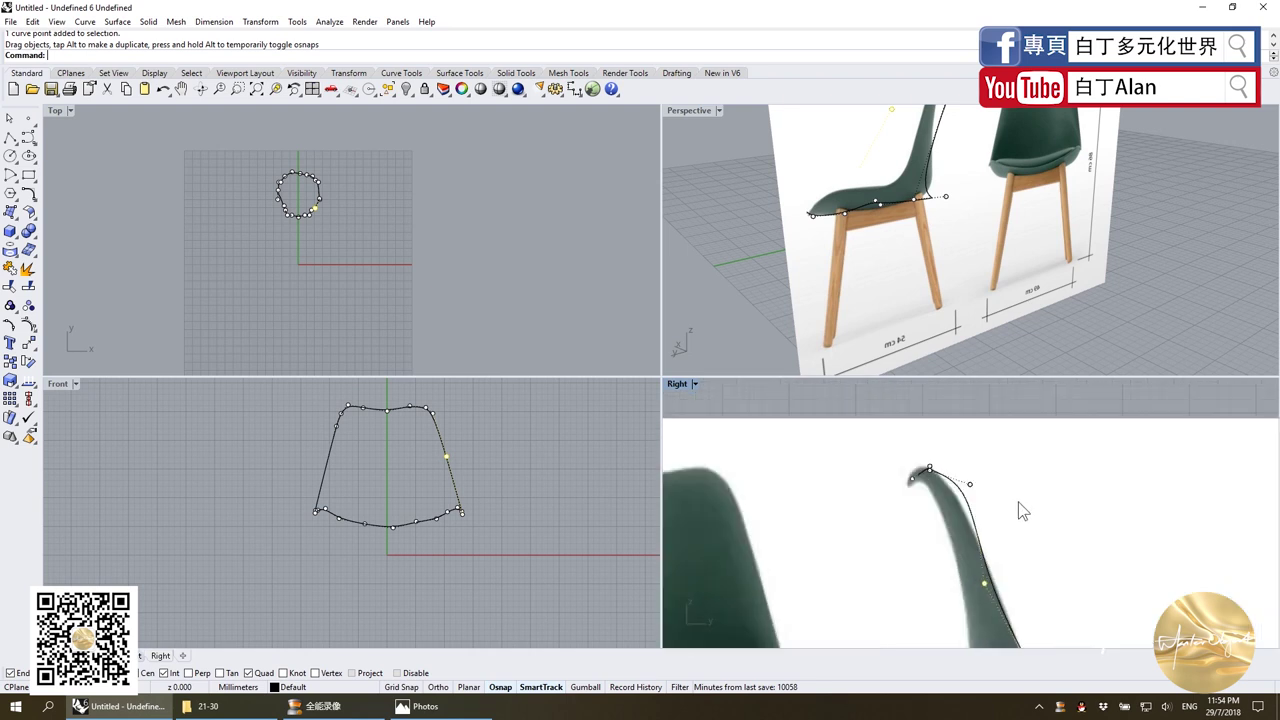
{"action": "scroll", "coordinate": [850, 450], "scroll_direction": "up", "scroll_amount": 2}
{"action": "left_click", "coordinate": [942, 471]}
{"action": "mouse_move", "coordinate": [942, 472]}
{"action": "left_mouse_down"}
{"action": "mouse_move", "coordinate": [915, 474]}
{"action": "mouse_move", "coordinate": [845, 430]}
{"action": "mouse_move", "coordinate": [772, 482]}
{"action": "left_mouse_up"}
{"action": "left_click_drag", "start_coordinate": [860, 445], "coordinate": [851, 423]}
Shift two top outline points so they follow the backrest curl.
{"action": "scroll", "coordinate": [863, 448], "scroll_direction": "up", "scroll_amount": 3}
{"action": "left_click", "coordinate": [366, 410]}
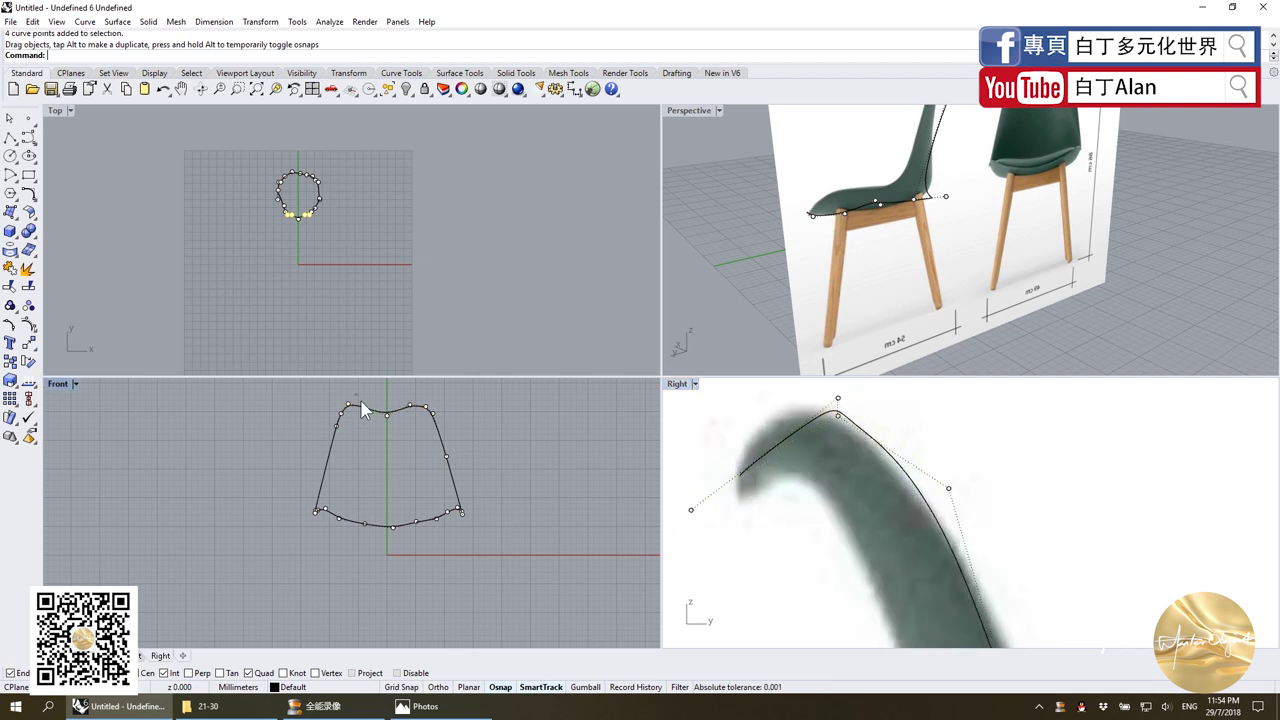
{"action": "left_click", "coordinate": [409, 406], "text": "shift"}
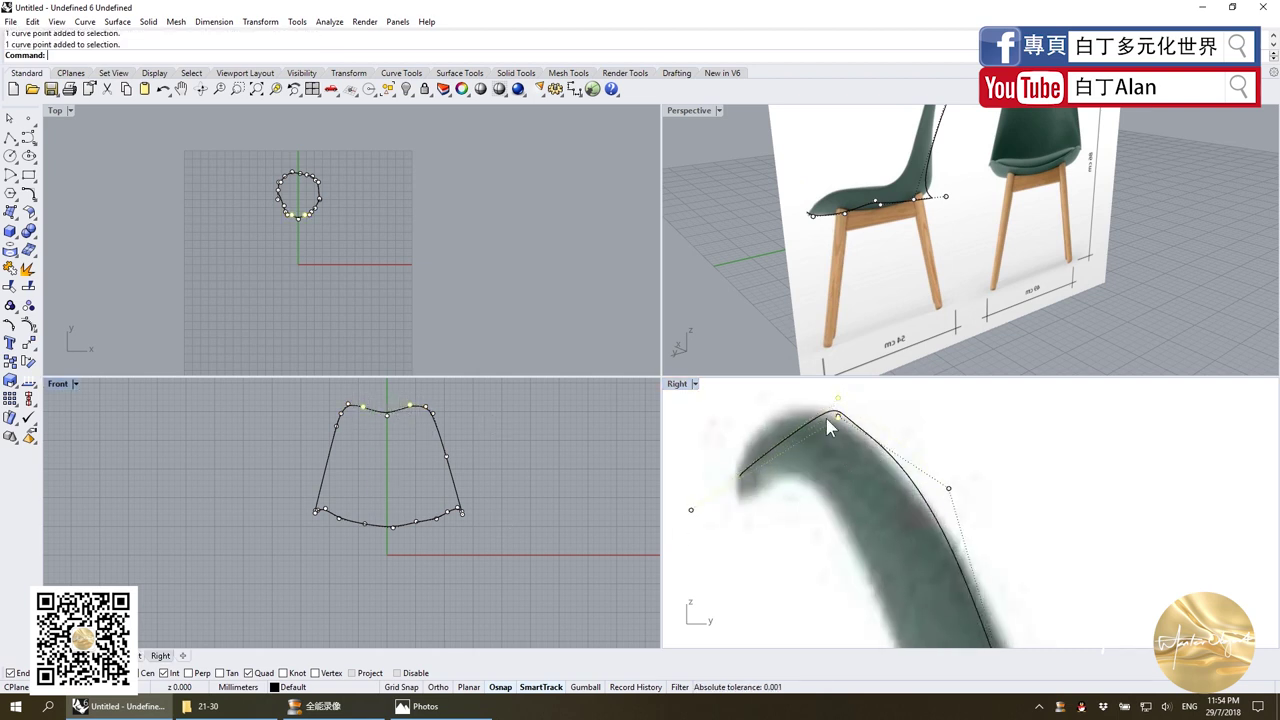
{"action": "left_click_drag", "start_coordinate": [838, 418], "coordinate": [778, 420]}
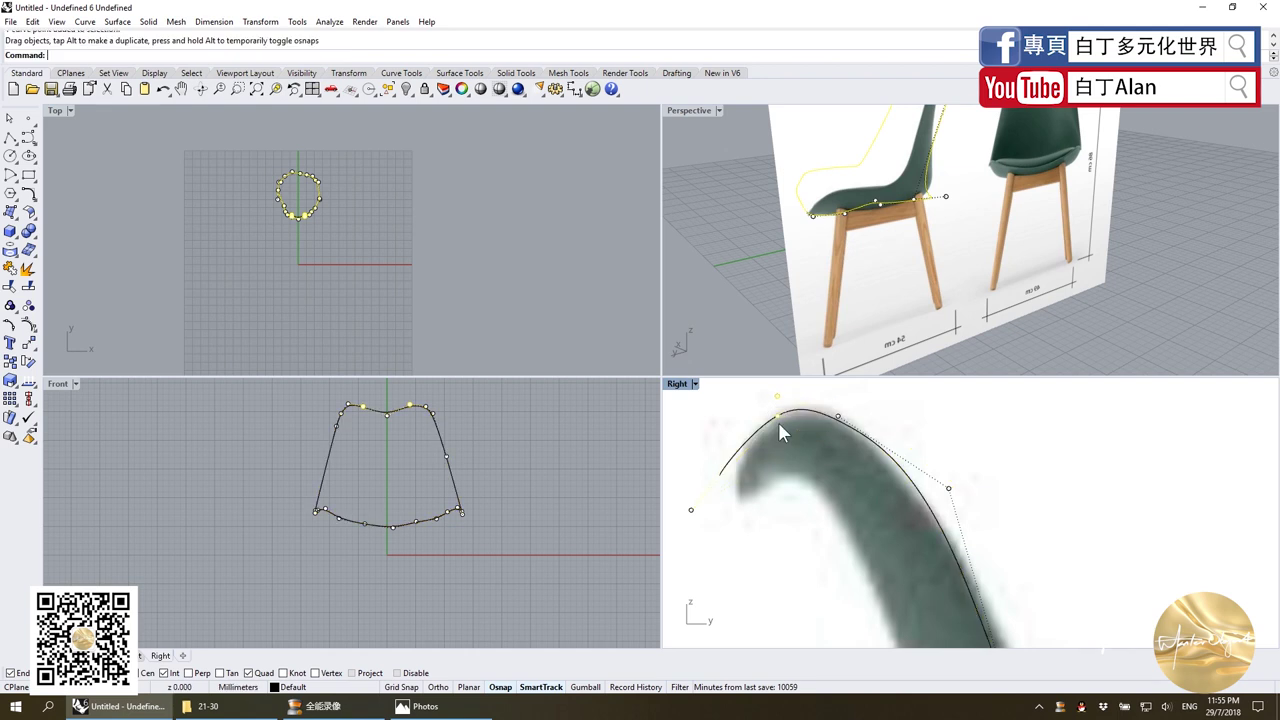
Fit a side backrest point to the photo's back edge.
{"action": "scroll", "coordinate": [778, 422], "scroll_direction": "down", "scroll_amount": 2}
{"action": "scroll", "coordinate": [807, 440], "scroll_direction": "down", "scroll_amount": 2}
{"action": "scroll", "coordinate": [807, 440], "scroll_direction": "down", "scroll_amount": 1}
{"action": "scroll", "coordinate": [806, 440], "scroll_direction": "up", "scroll_amount": 1}
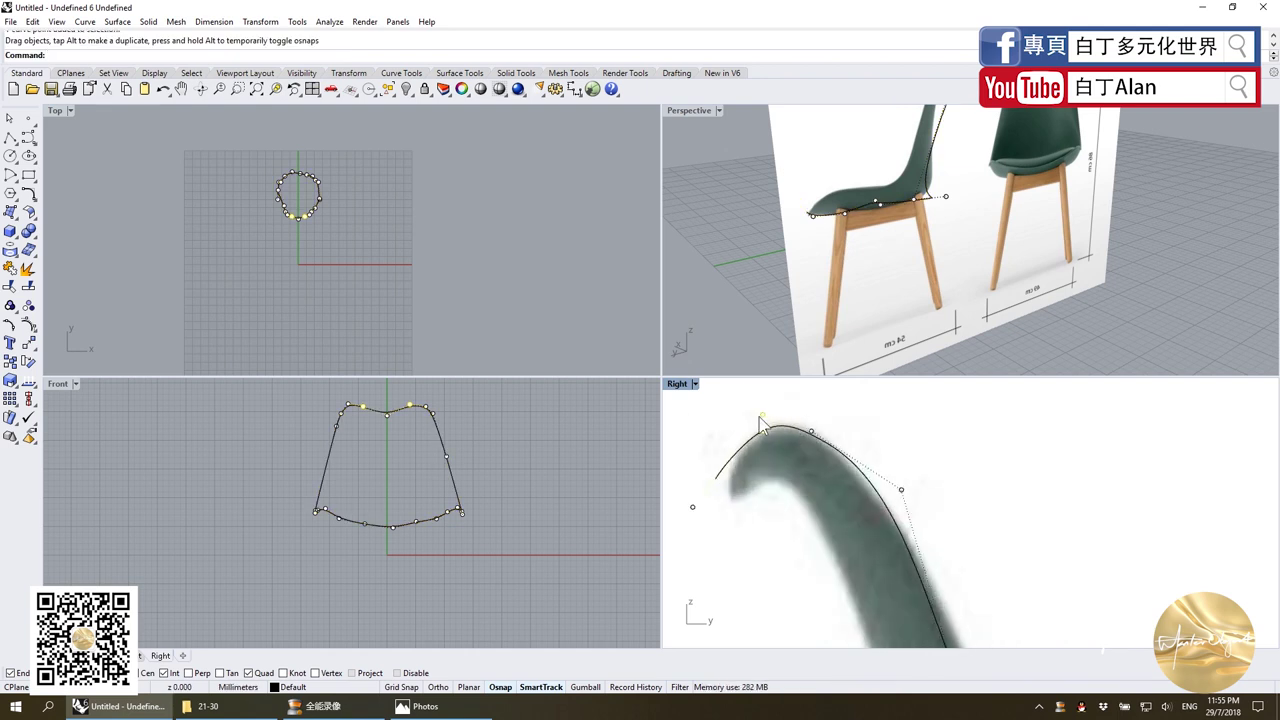
{"action": "scroll", "coordinate": [771, 432], "scroll_direction": "up", "scroll_amount": 1}
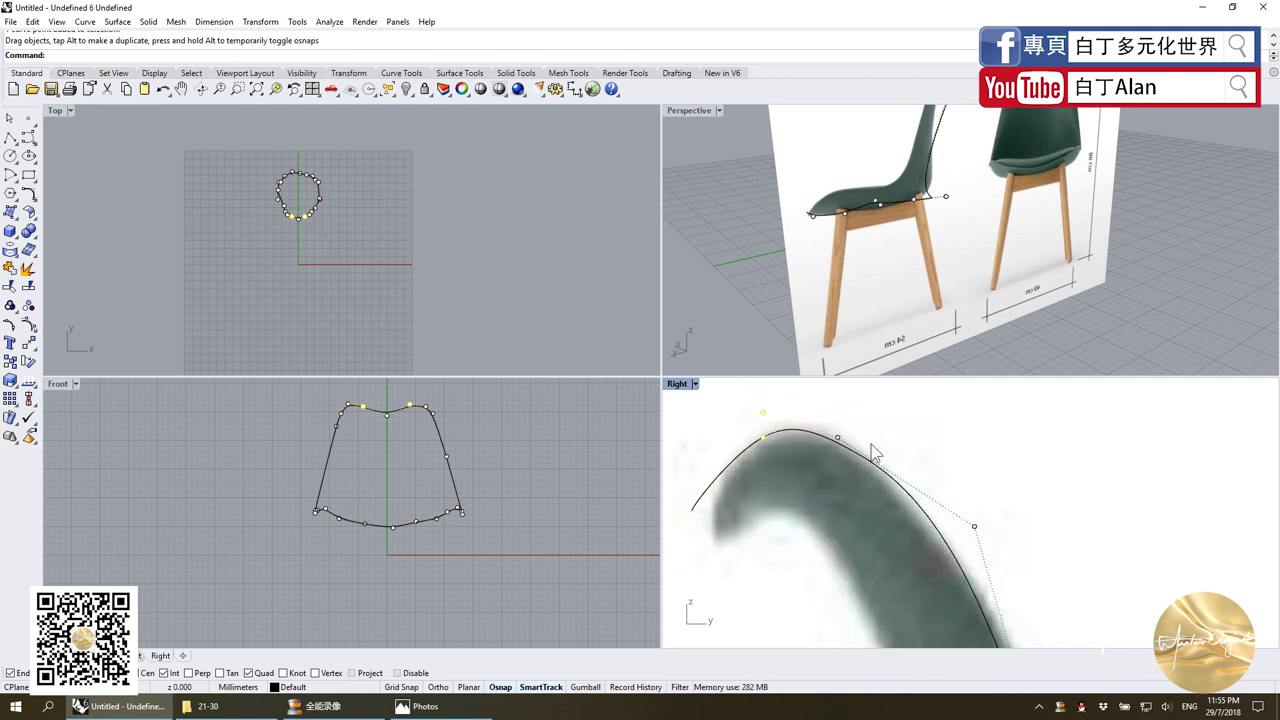
{"action": "scroll", "coordinate": [873, 452], "scroll_direction": "down", "scroll_amount": 2}
{"action": "scroll", "coordinate": [910, 460], "scroll_direction": "down", "scroll_amount": 1}
{"action": "scroll", "coordinate": [915, 465], "scroll_direction": "up", "scroll_amount": 3}
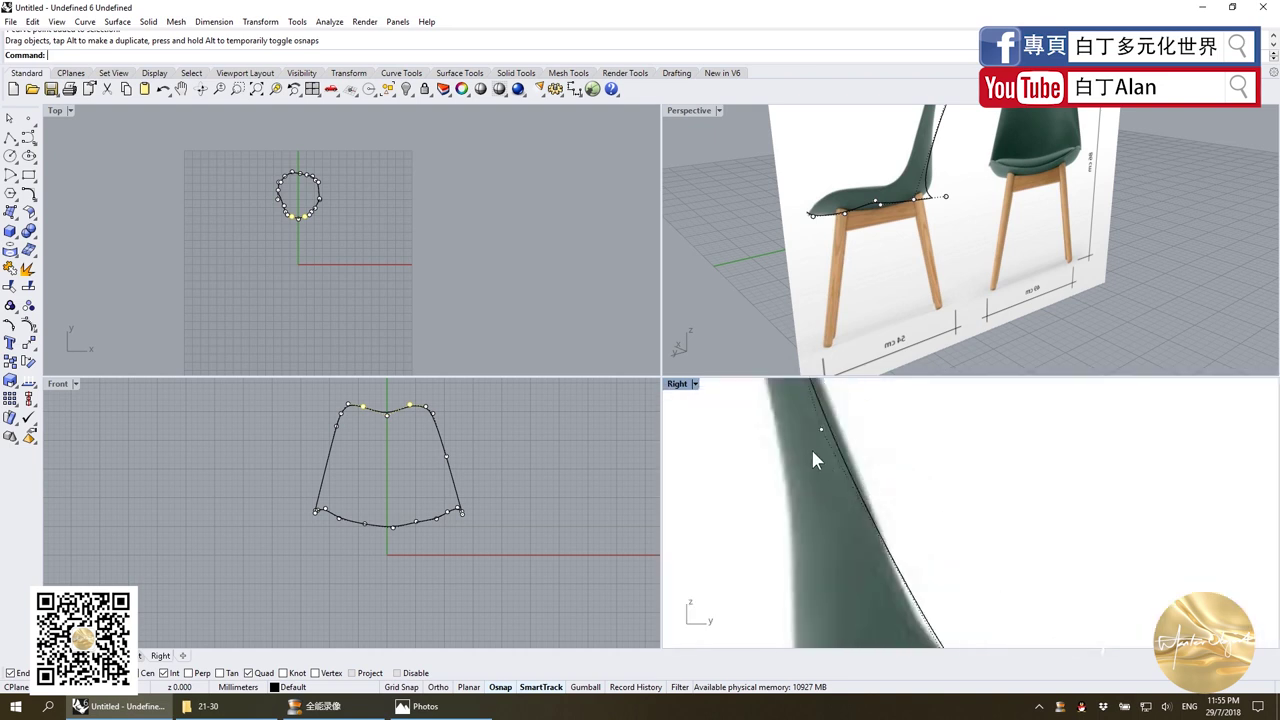
{"action": "scroll", "coordinate": [812, 452], "scroll_direction": "down", "scroll_amount": 3}
{"action": "left_click_drag", "start_coordinate": [852, 495], "coordinate": [859, 492]}
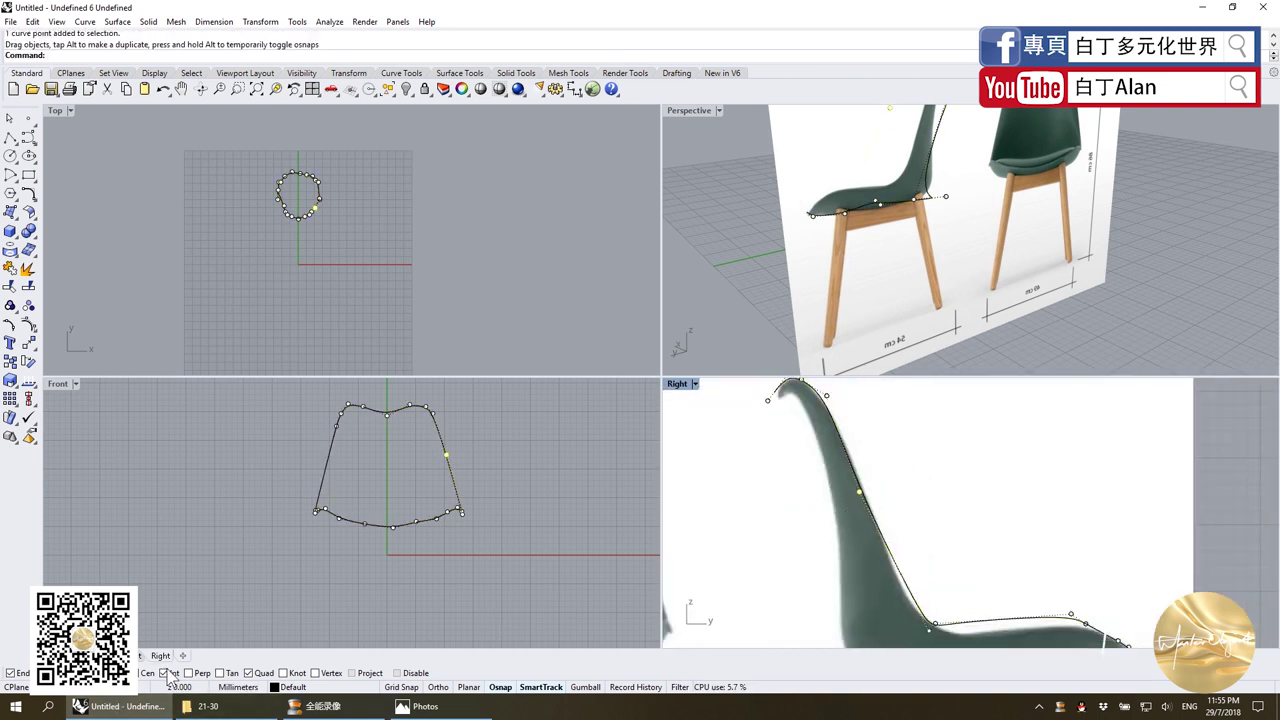
Move the seat-backrest junction points onto the photo.
{"action": "scroll", "coordinate": [1090, 500], "scroll_direction": "down", "scroll_amount": 2}
{"action": "scroll", "coordinate": [1037, 583], "scroll_direction": "up", "scroll_amount": 4}
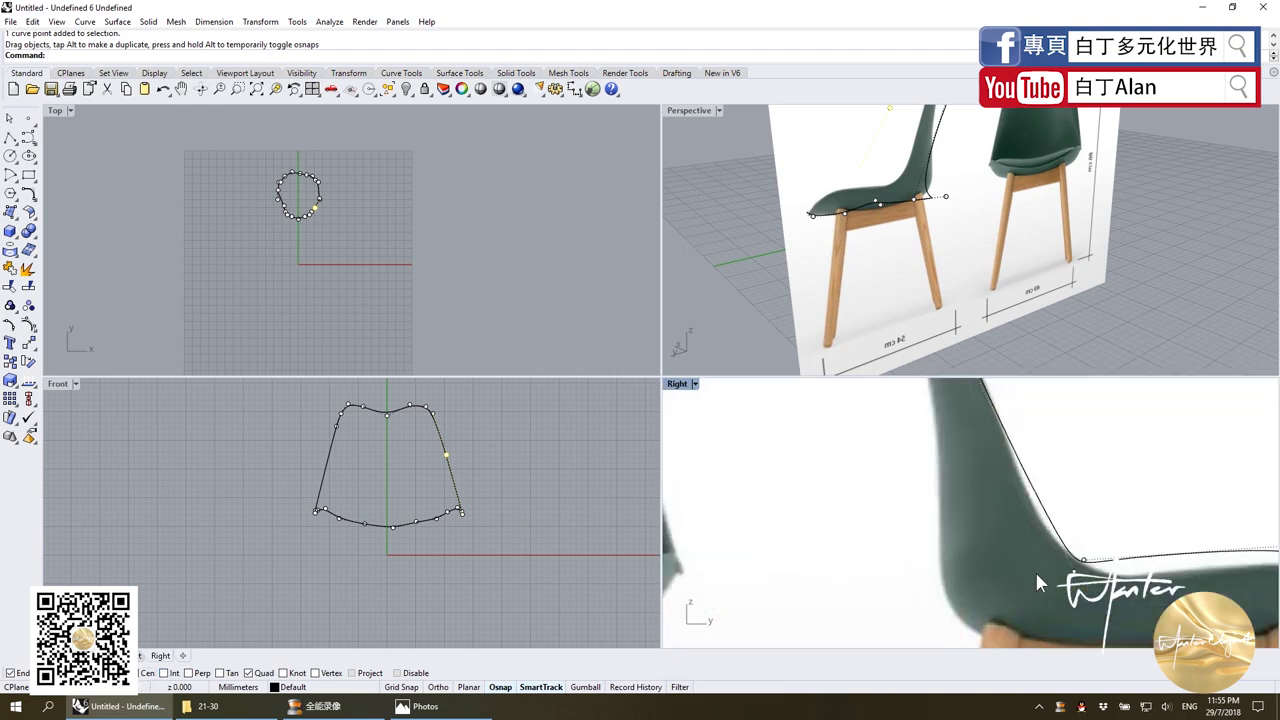
{"action": "left_click_drag", "start_coordinate": [1113, 620], "coordinate": [1113, 620]}
{"action": "left_click_drag", "start_coordinate": [1073, 567], "coordinate": [1070, 562]}
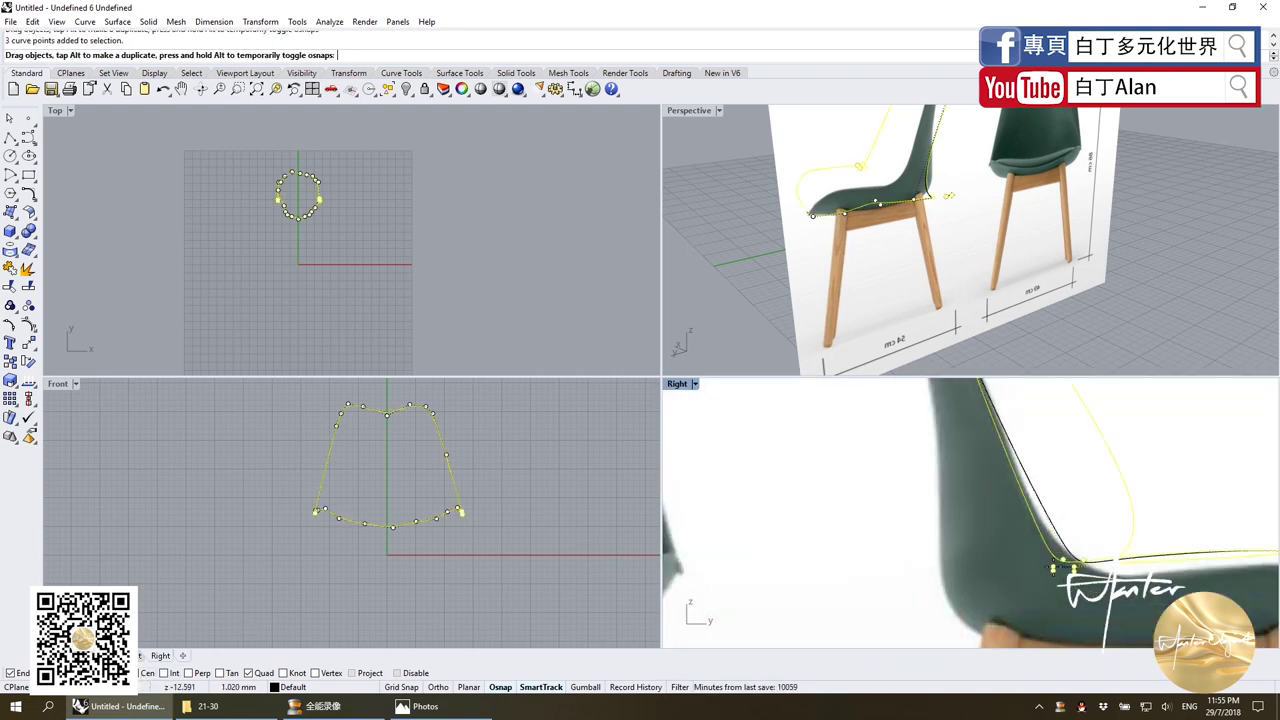
Move a seat control point to fit the photo, undoing the overshoot.
{"action": "scroll", "coordinate": [1070, 562], "scroll_direction": "up", "scroll_amount": 2}
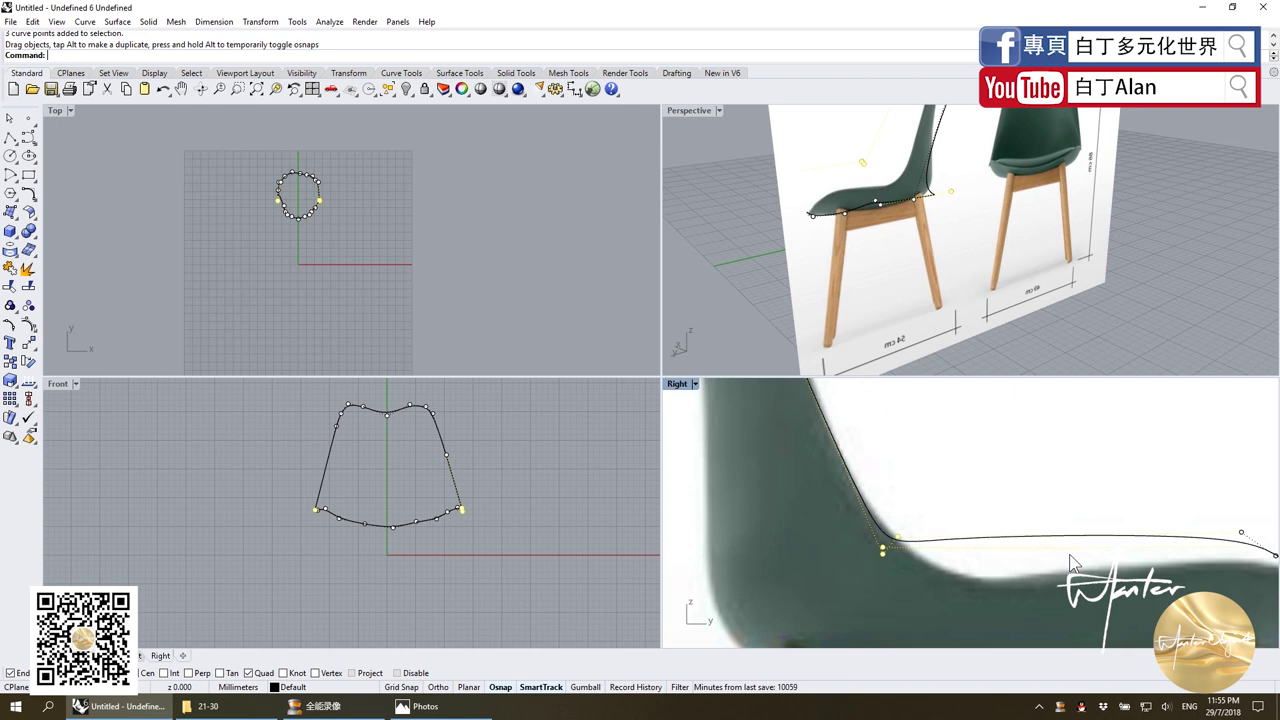
{"action": "left_click", "coordinate": [932, 545]}
{"action": "left_click", "coordinate": [897, 538]}
{"action": "left_click_drag", "start_coordinate": [897, 540], "coordinate": [925, 560]}
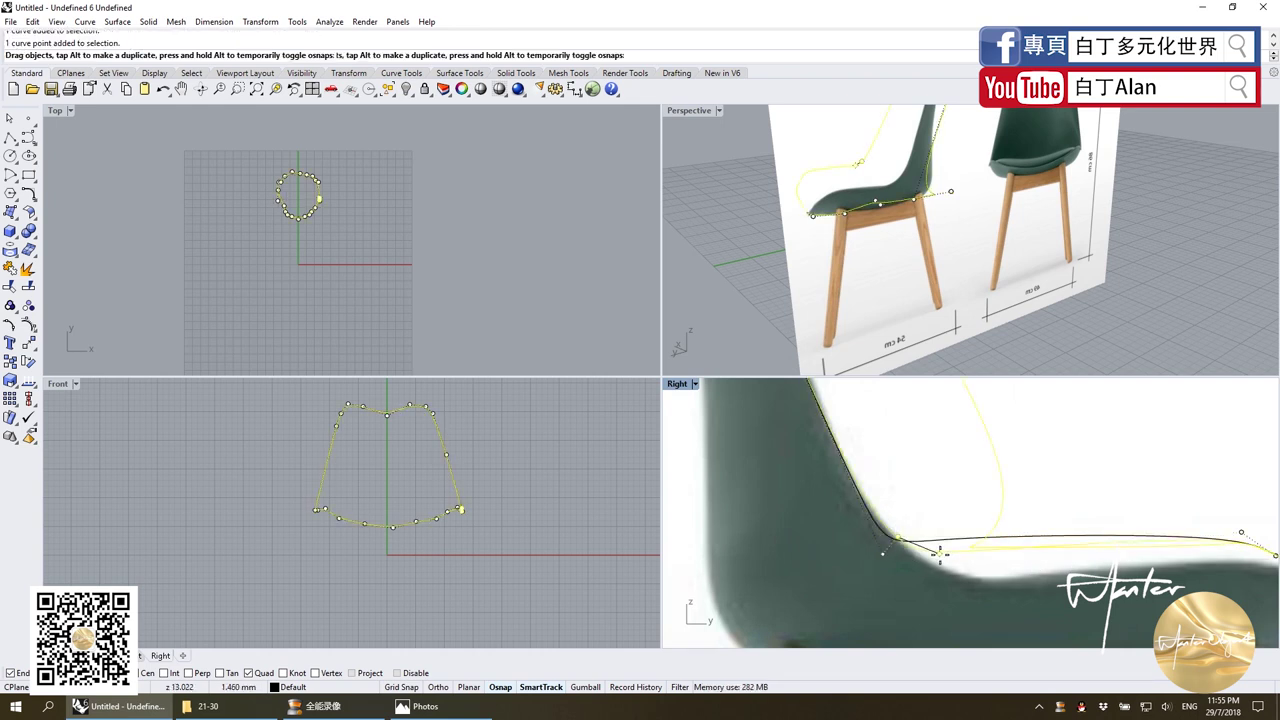
{"action": "scroll", "coordinate": [838, 561], "scroll_direction": "down", "scroll_amount": 3}
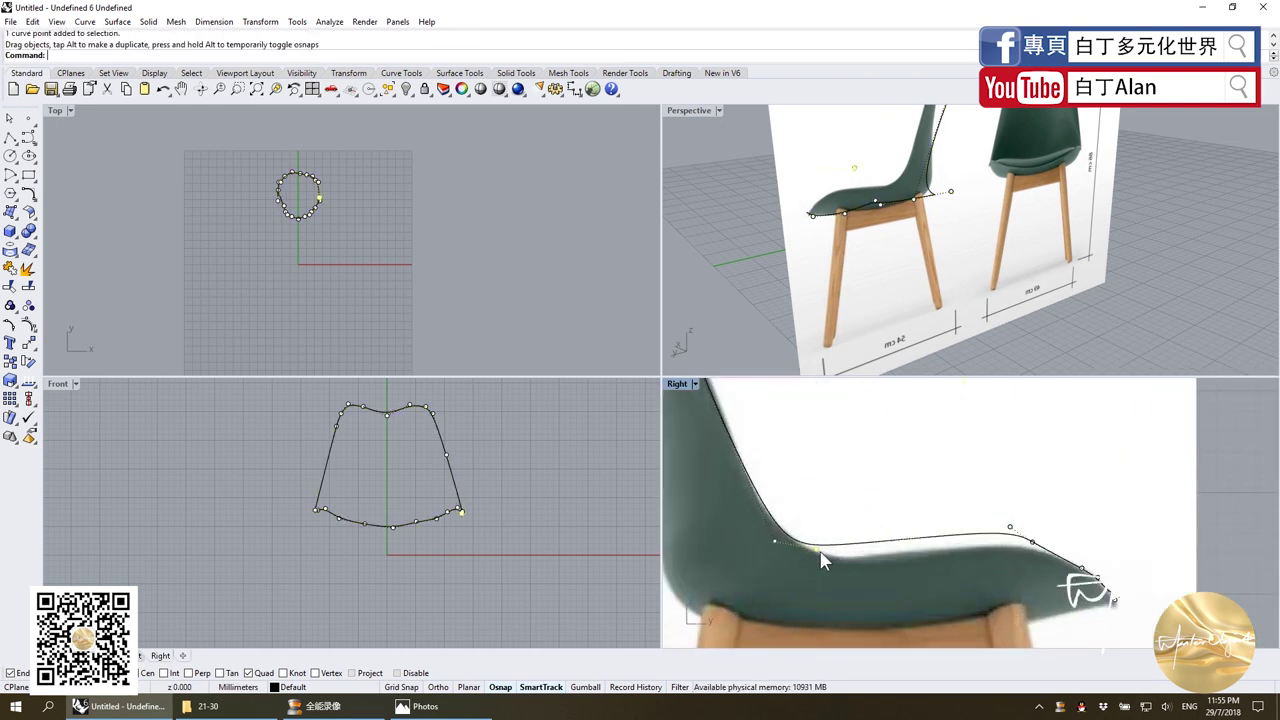
{"action": "left_click_drag", "start_coordinate": [818, 550], "coordinate": [833, 568]}
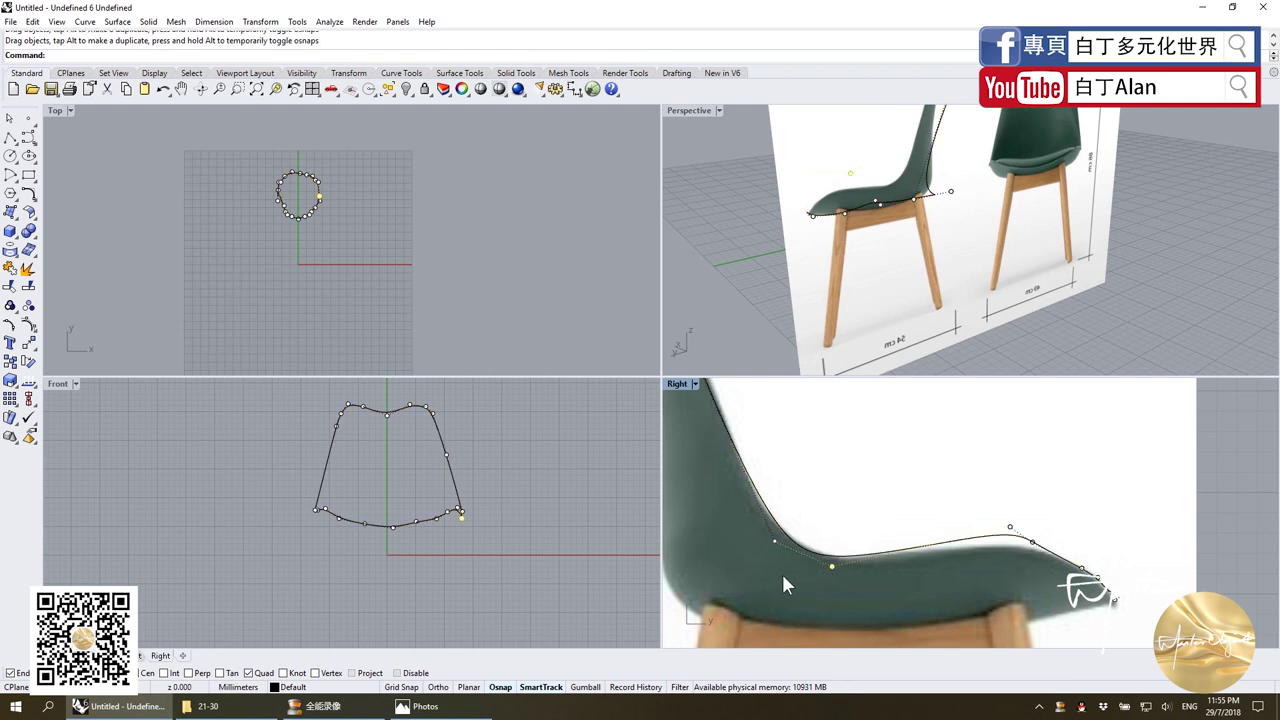
{"action": "key", "text": "ctrl+z"}
Lower the left end and a seat point onto the seat surface, undoing the forward-point move.
{"action": "scroll", "coordinate": [318, 515], "scroll_direction": "up", "scroll_amount": 3}
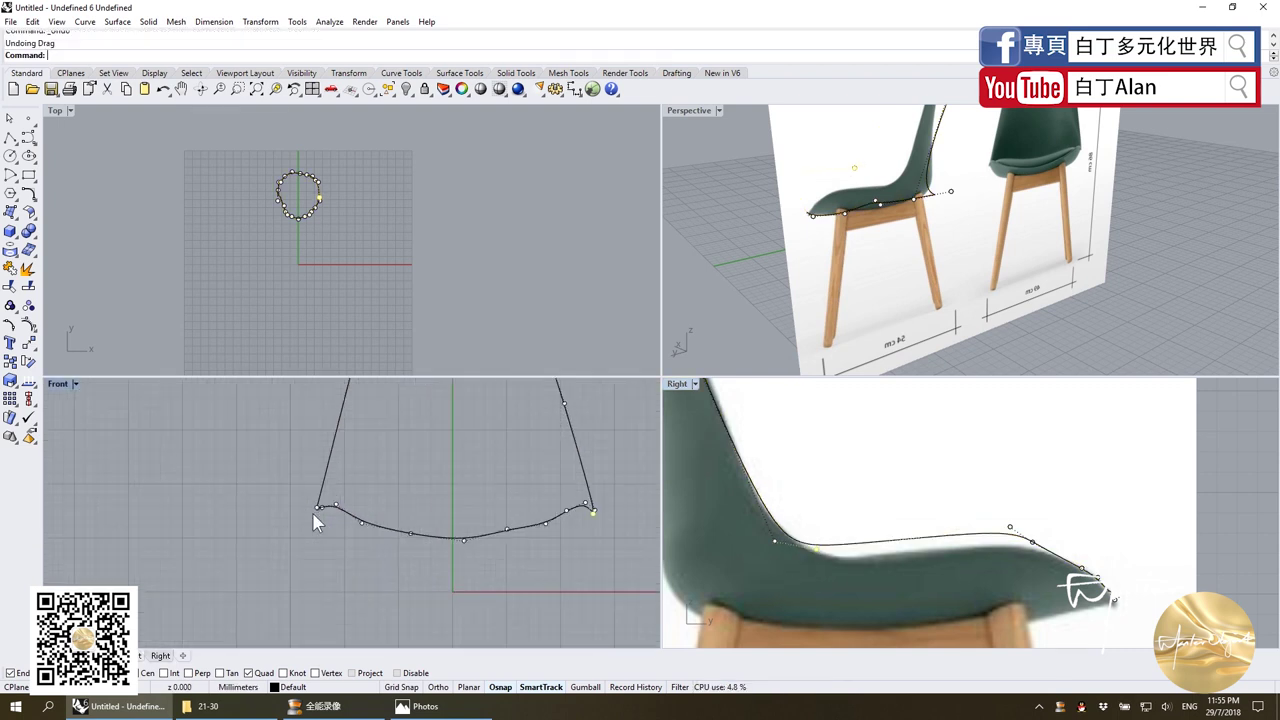
{"action": "scroll", "coordinate": [322, 508], "scroll_direction": "up", "scroll_amount": 2}
{"action": "left_click", "coordinate": [317, 501]}
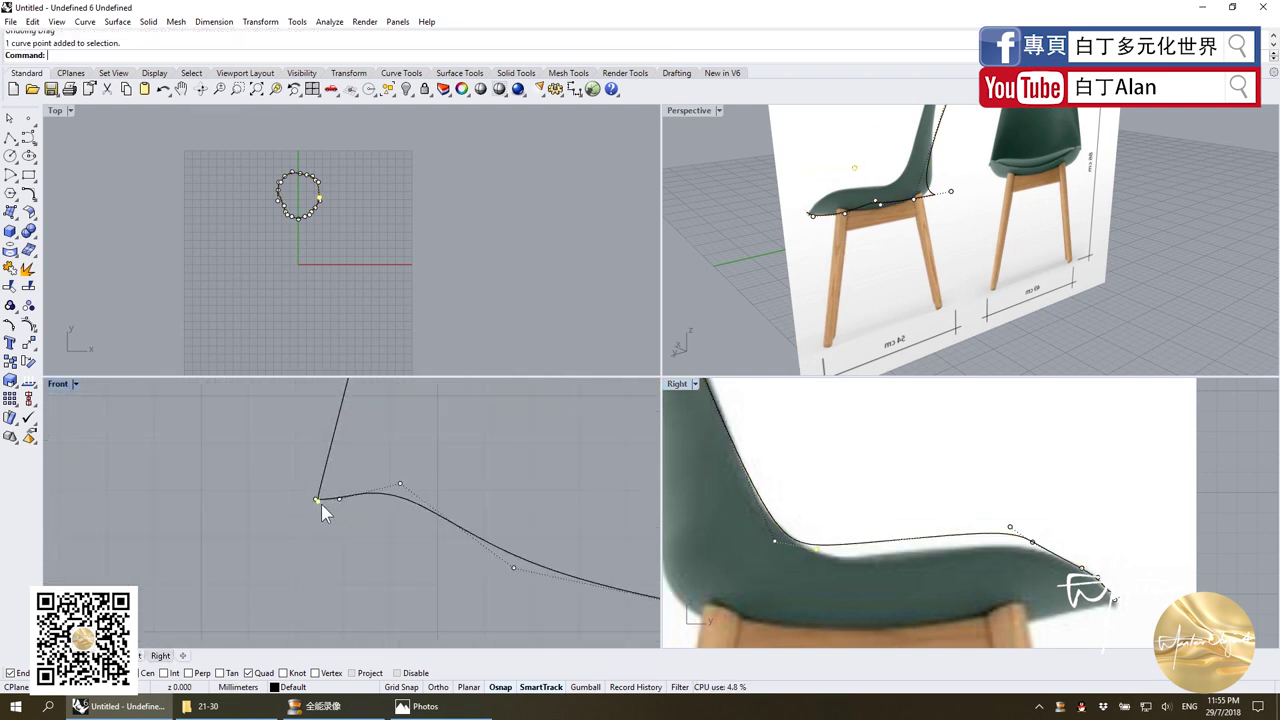
{"action": "left_click", "coordinate": [816, 549], "text": "shift"}
{"action": "left_click_drag", "start_coordinate": [829, 558], "coordinate": [875, 563]}
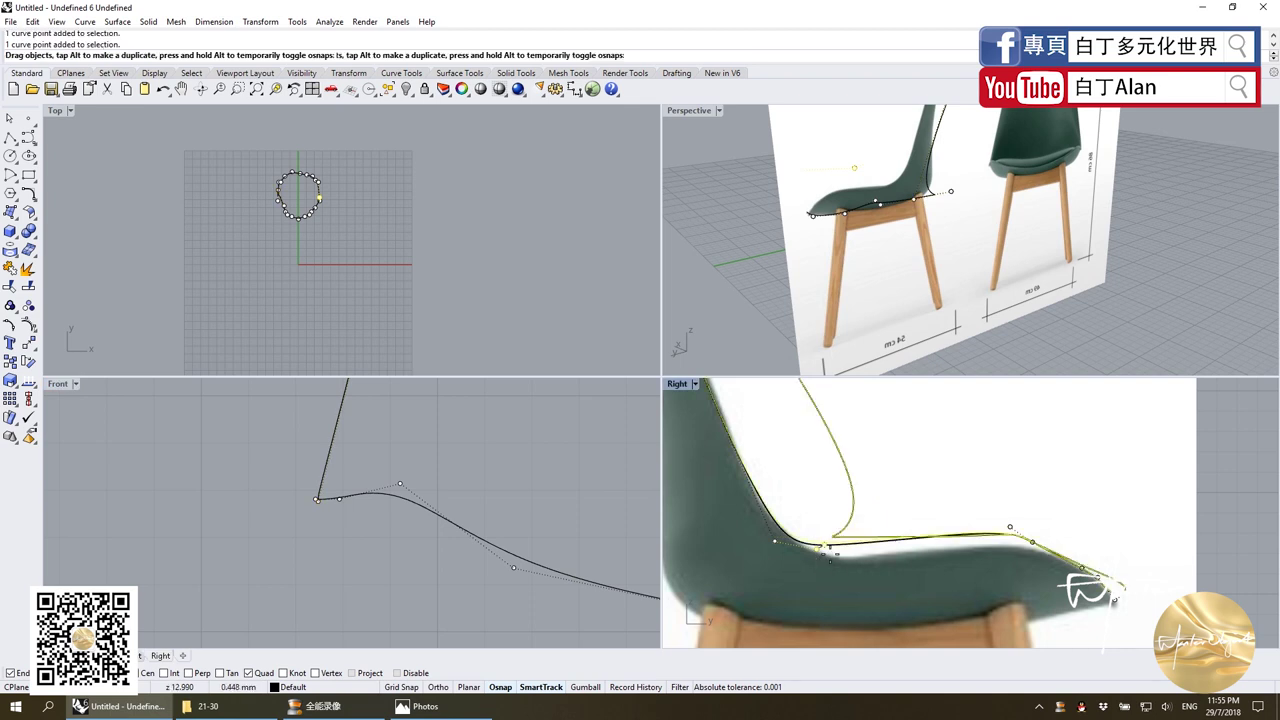
{"action": "left_click", "coordinate": [906, 536]}
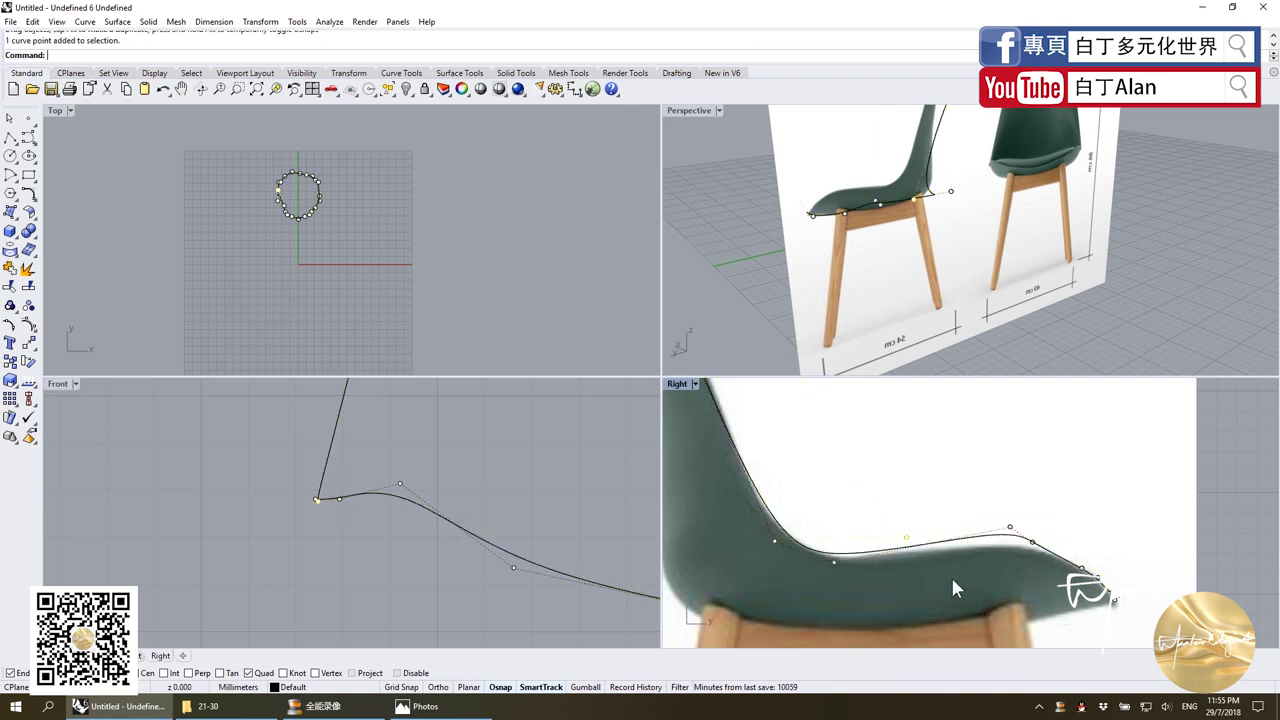
{"action": "left_click_drag", "start_coordinate": [903, 543], "coordinate": [846, 559]}
{"action": "scroll", "coordinate": [436, 493], "scroll_direction": "down", "scroll_amount": 3}
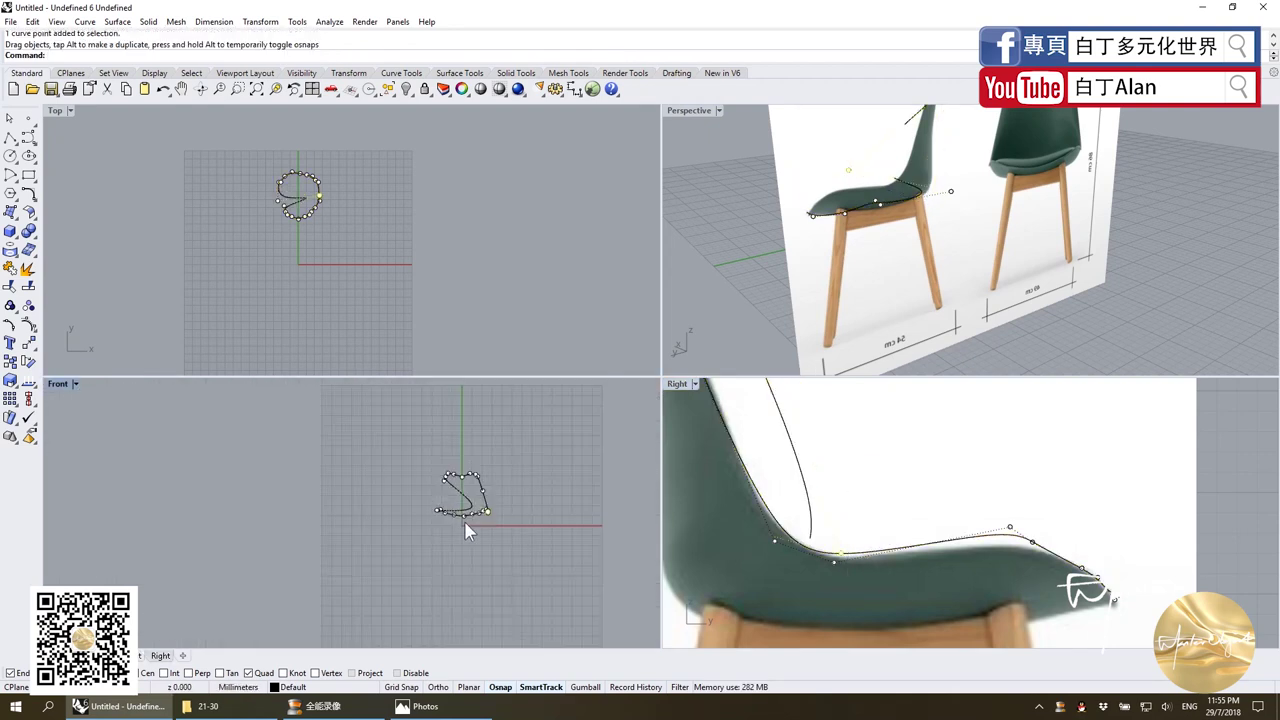
{"action": "key", "text": "ctrl+z"}
Try reshaping the seat curve by moving three points, undo it, then hide the control points.
{"action": "scroll", "coordinate": [869, 570], "scroll_direction": "up", "scroll_amount": 2}
{"action": "scroll", "coordinate": [1068, 566], "scroll_direction": "down", "scroll_amount": 2}
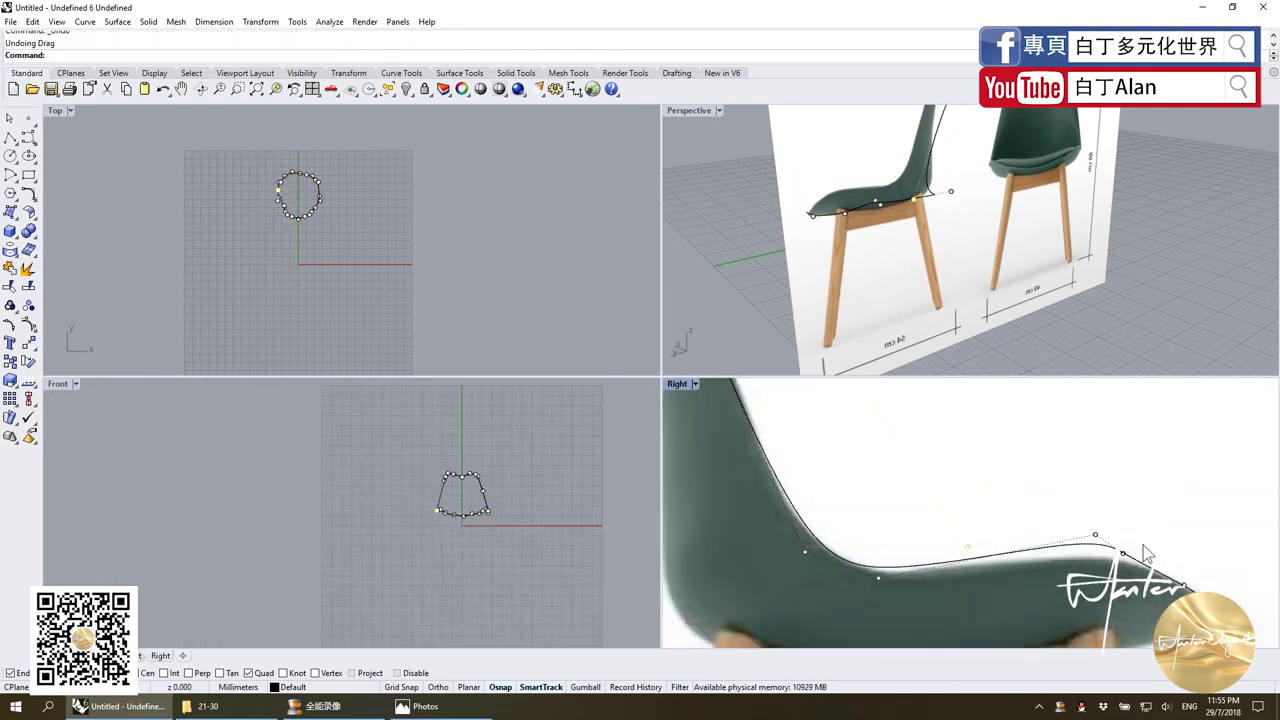
{"action": "mouse_move", "coordinate": [1055, 515]}
{"action": "left_mouse_down"}
{"action": "mouse_move", "coordinate": [1100, 572]}
{"action": "mouse_move", "coordinate": [1075, 545]}
{"action": "left_mouse_up"}
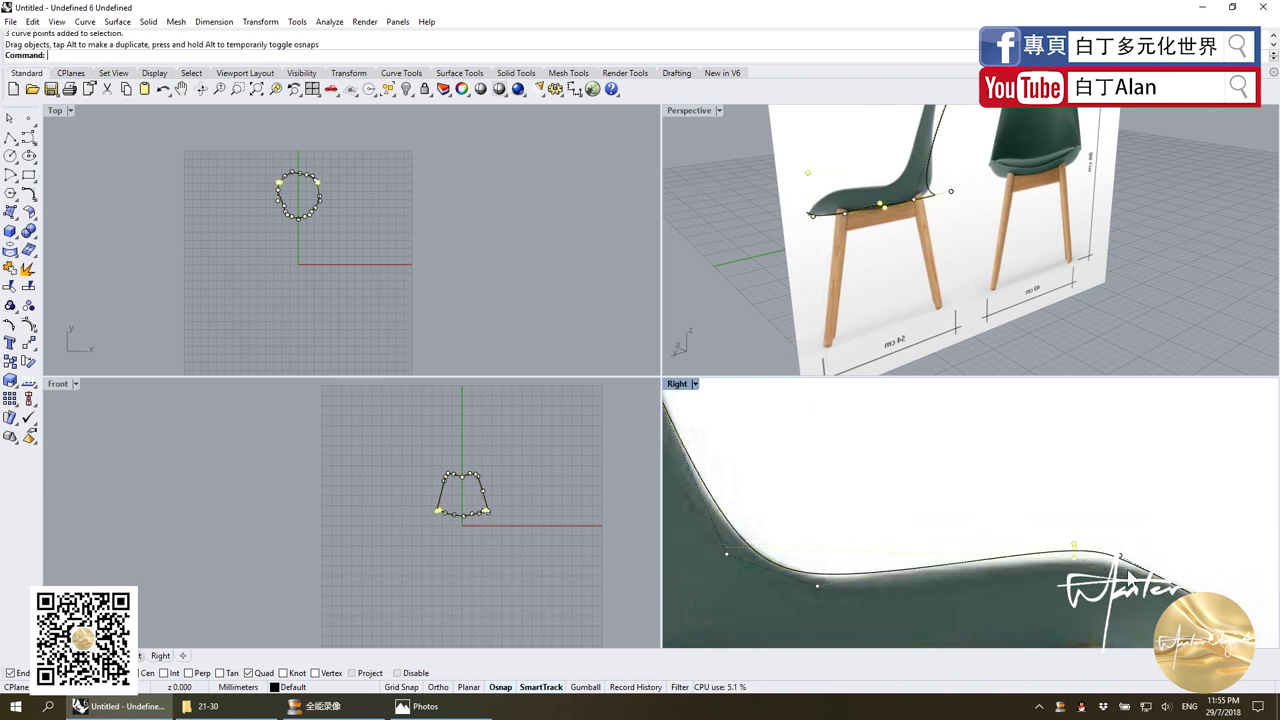
{"action": "key", "text": "ctrl+z"}
{"action": "scroll", "coordinate": [1128, 572], "scroll_direction": "up", "scroll_amount": 3}
{"action": "left_click_drag", "start_coordinate": [1072, 471], "coordinate": [1063, 528]}
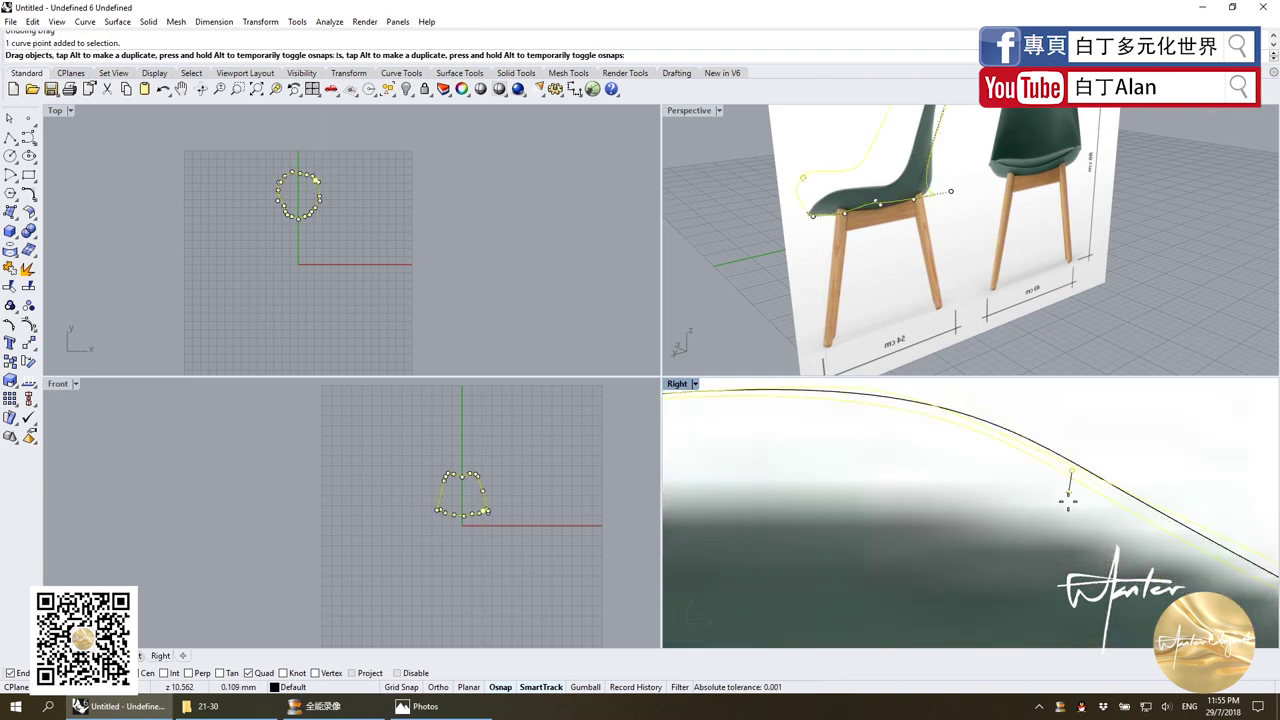
{"action": "scroll", "coordinate": [1067, 537], "scroll_direction": "down", "scroll_amount": 2}
{"action": "mouse_move", "coordinate": [980, 445]}
{"action": "left_mouse_down"}
{"action": "mouse_move", "coordinate": [1020, 482]}
{"action": "mouse_move", "coordinate": [990, 515]}
{"action": "left_mouse_up"}
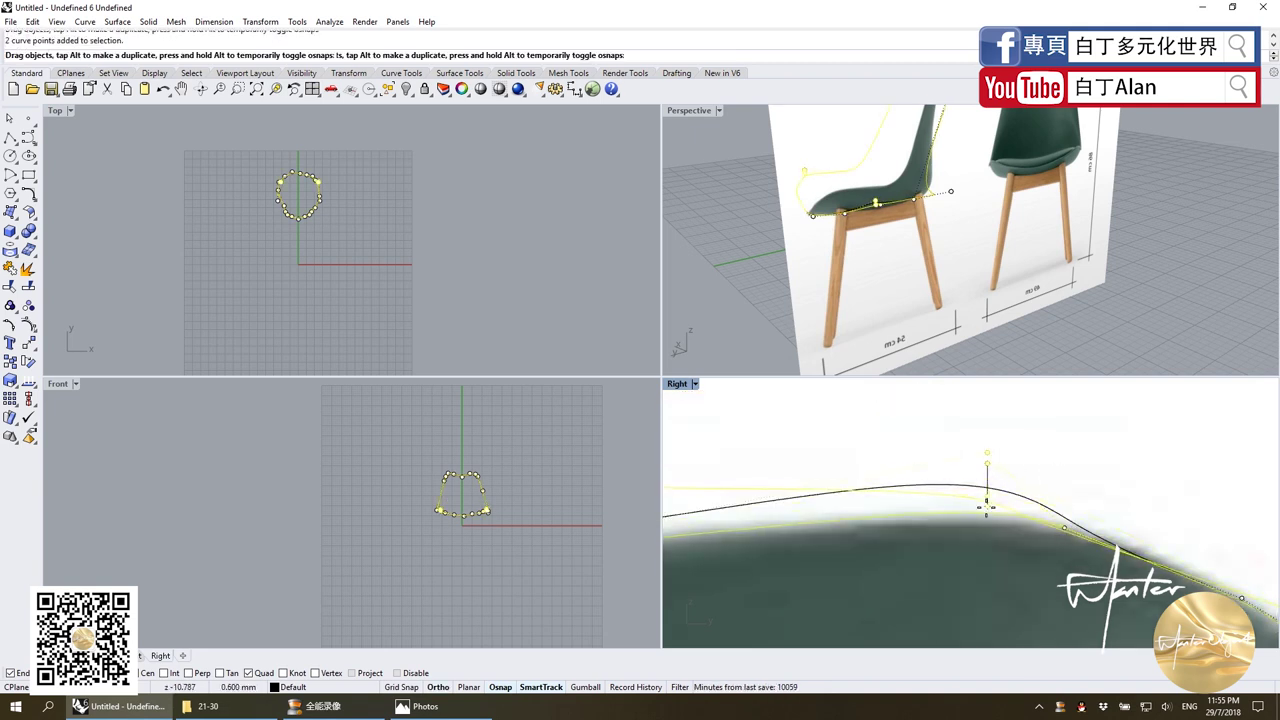
{"action": "scroll", "coordinate": [1000, 510], "scroll_direction": "down", "scroll_amount": 3}
{"action": "scroll", "coordinate": [853, 538], "scroll_direction": "up", "scroll_amount": 3}
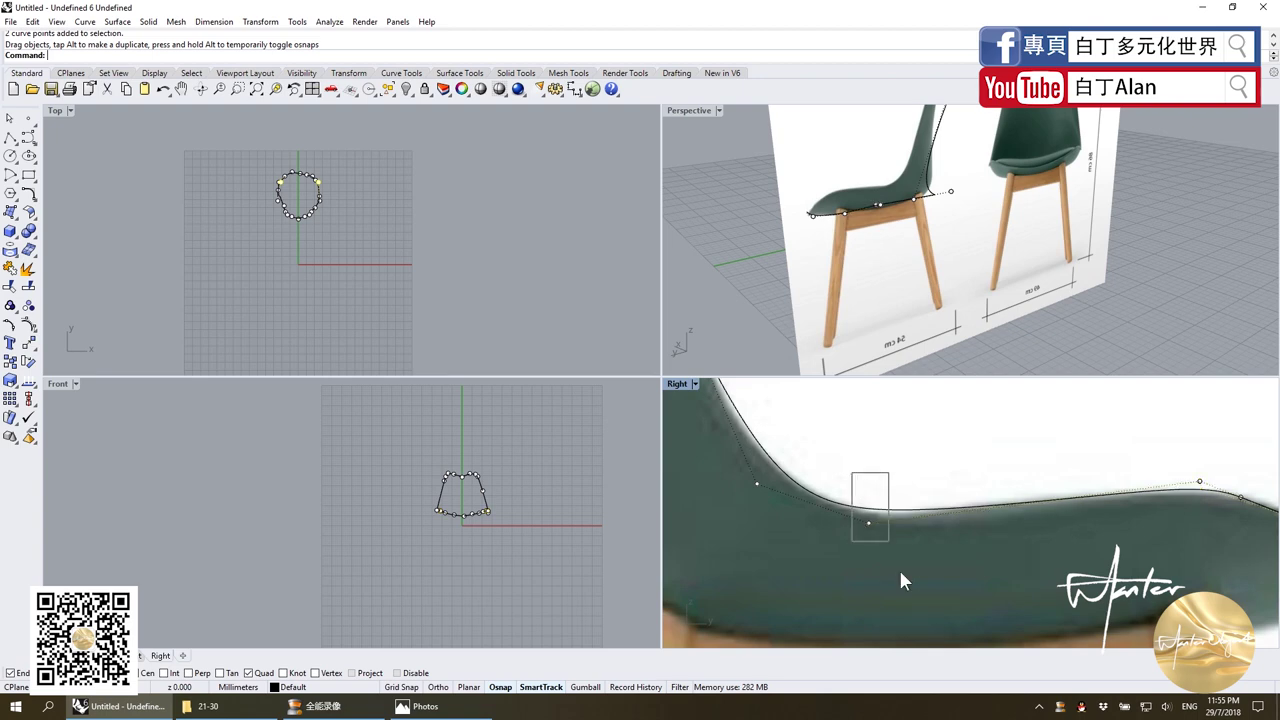
{"action": "key", "text": "Escape"}
Orbit Perspective and test moving a seat point right, cancelling the move.
{"action": "mouse_move", "coordinate": [1034, 141]}
{"action": "right_mouse_down"}
{"action": "mouse_move", "coordinate": [995, 251]}
{"action": "mouse_move", "coordinate": [947, 270]}
{"action": "right_mouse_up"}
{"action": "scroll", "coordinate": [947, 270], "scroll_direction": "up", "scroll_amount": 3}
{"action": "left_click", "coordinate": [965, 233]}
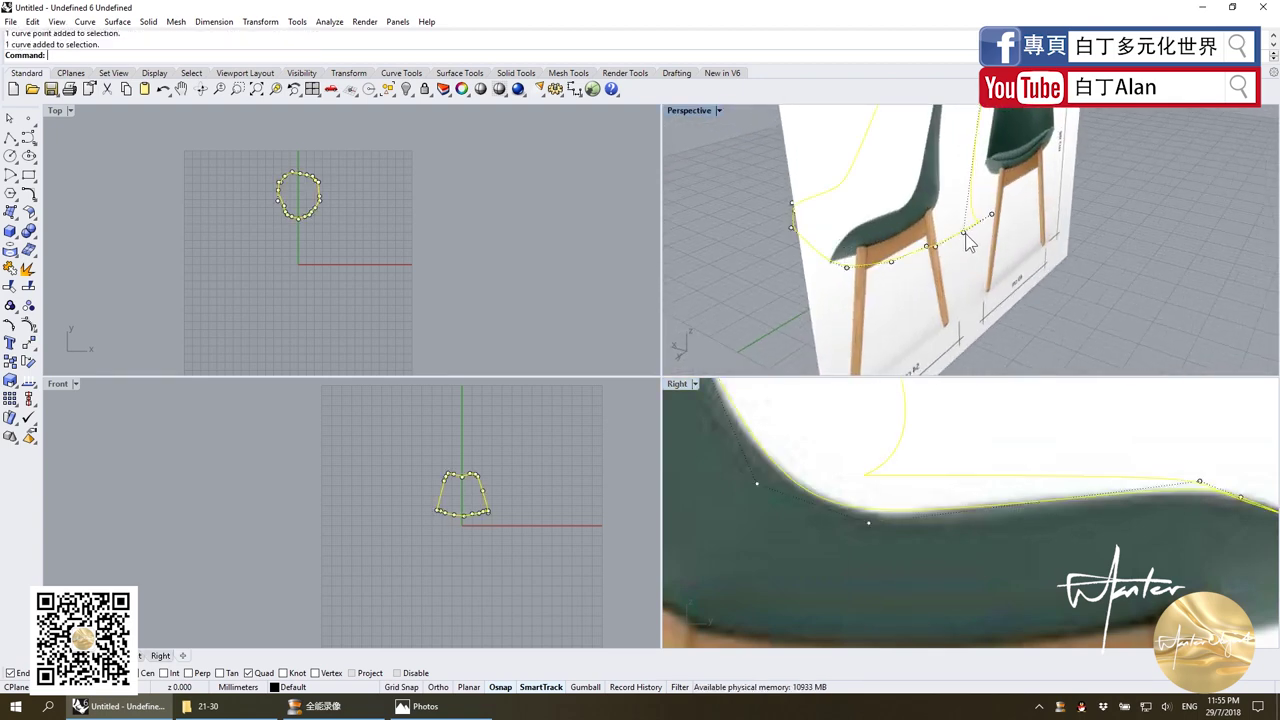
{"action": "left_click", "coordinate": [988, 223]}
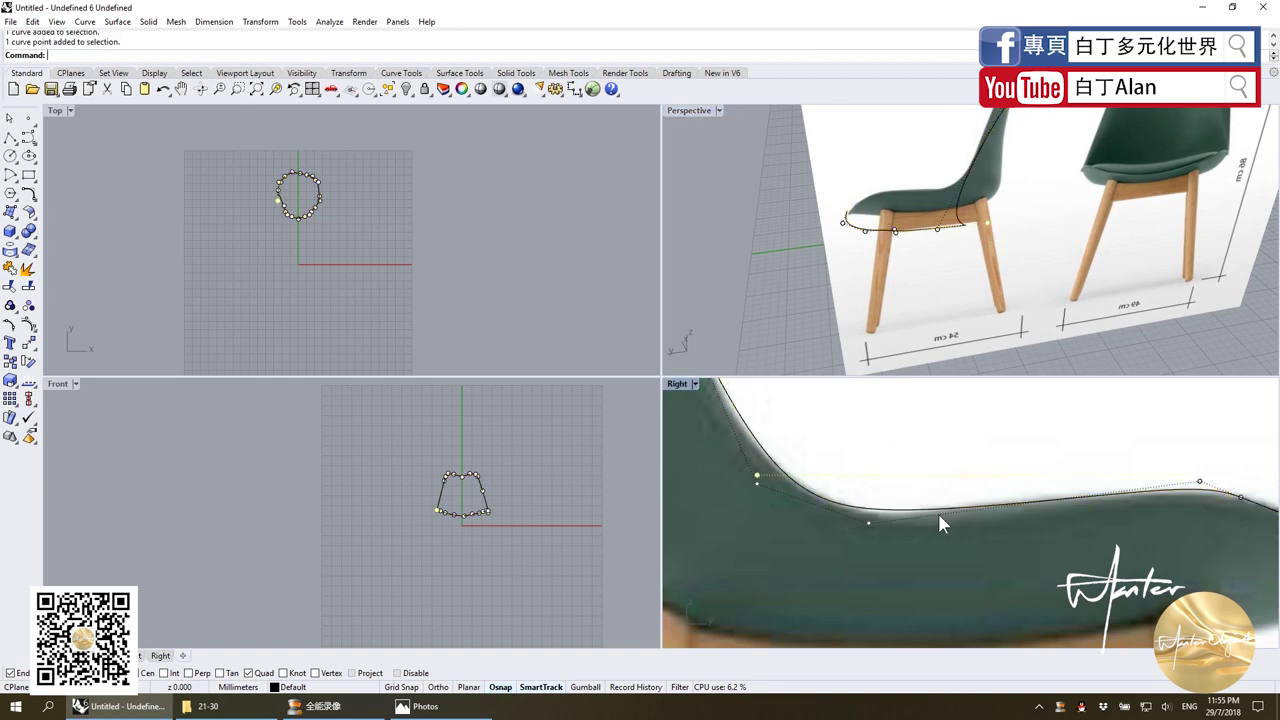
{"action": "scroll", "coordinate": [939, 516], "scroll_direction": "up", "scroll_amount": 2}
{"action": "left_click_drag", "start_coordinate": [838, 510], "coordinate": [1197, 509]}
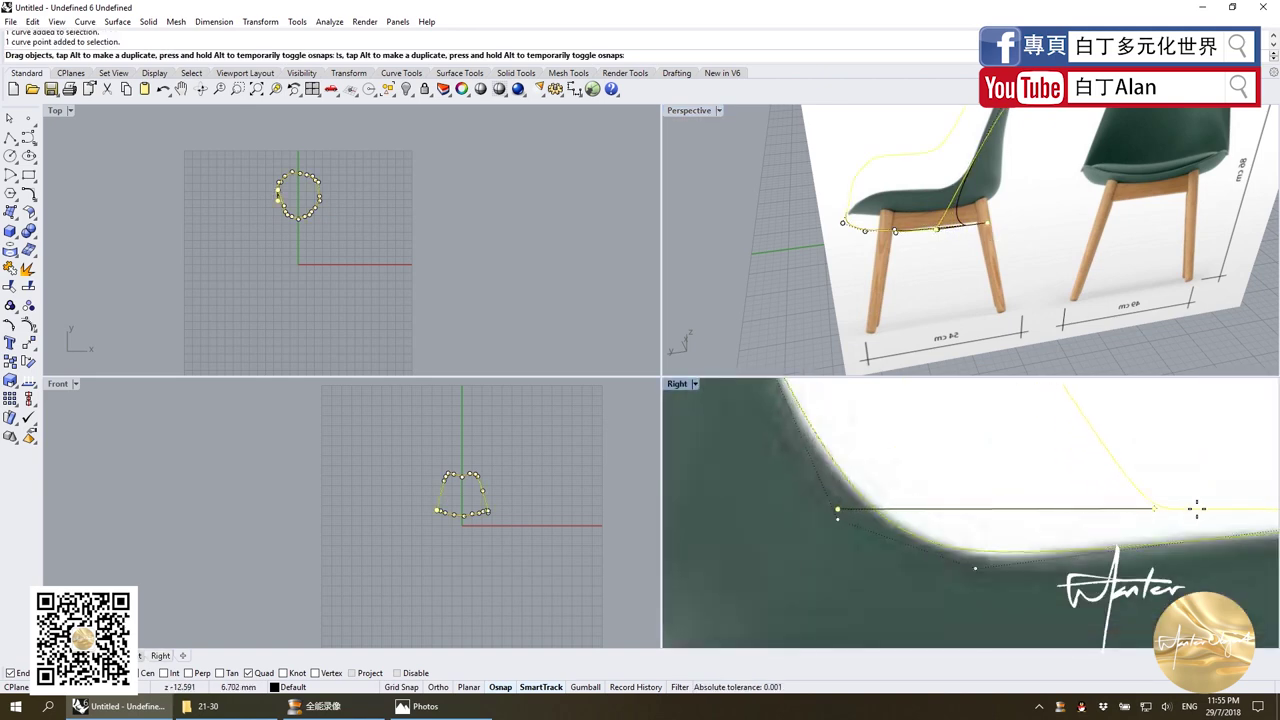
{"action": "key", "text": "Escape"}
{"action": "scroll", "coordinate": [939, 490], "scroll_direction": "down", "scroll_amount": 3}
{"action": "mouse_move", "coordinate": [1007, 289]}
{"action": "right_mouse_down"}
{"action": "mouse_move", "coordinate": [1071, 240]}
{"action": "mouse_move", "coordinate": [1047, 256]}
{"action": "mouse_move", "coordinate": [995, 244]}
{"action": "mouse_move", "coordinate": [1039, 221]}
{"action": "right_mouse_up"}
Pull the outline's lower-left corner points down in the Front view.
{"action": "scroll", "coordinate": [1039, 221], "scroll_direction": "up", "scroll_amount": 2}
{"action": "scroll", "coordinate": [1039, 221], "scroll_direction": "up", "scroll_amount": 3}
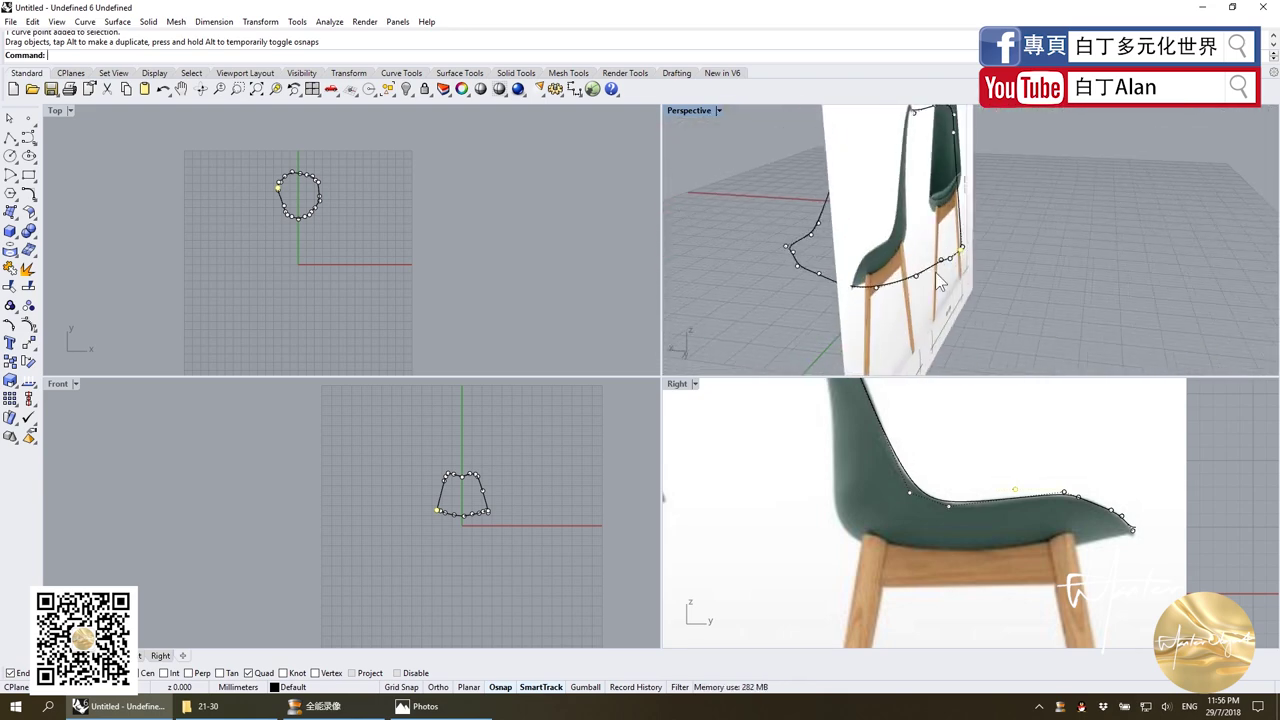
{"action": "scroll", "coordinate": [1039, 221], "scroll_direction": "up", "scroll_amount": 3}
{"action": "scroll", "coordinate": [957, 508], "scroll_direction": "up", "scroll_amount": 2}
{"action": "scroll", "coordinate": [958, 505], "scroll_direction": "down", "scroll_amount": 2}
{"action": "scroll", "coordinate": [958, 505], "scroll_direction": "up", "scroll_amount": 2}
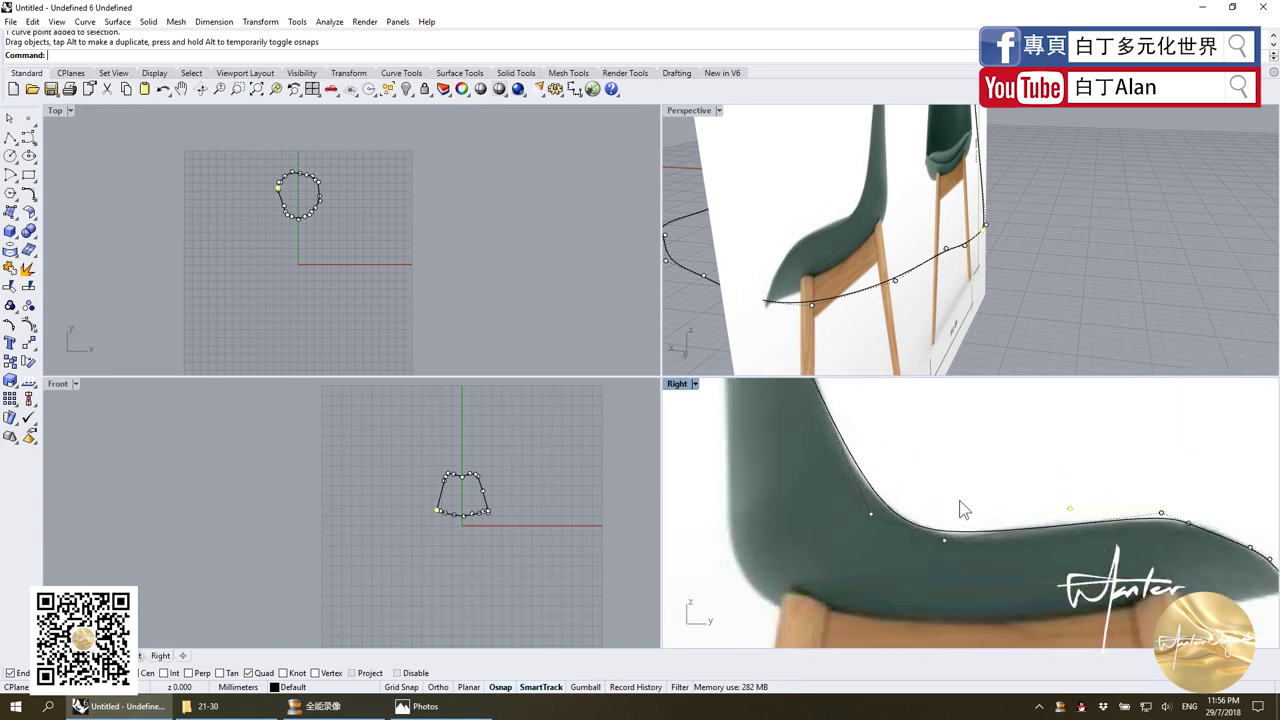
{"action": "scroll", "coordinate": [970, 527], "scroll_direction": "down", "scroll_amount": 2}
{"action": "scroll", "coordinate": [975, 527], "scroll_direction": "down", "scroll_amount": 2}
{"action": "scroll", "coordinate": [964, 278], "scroll_direction": "up", "scroll_amount": 2}
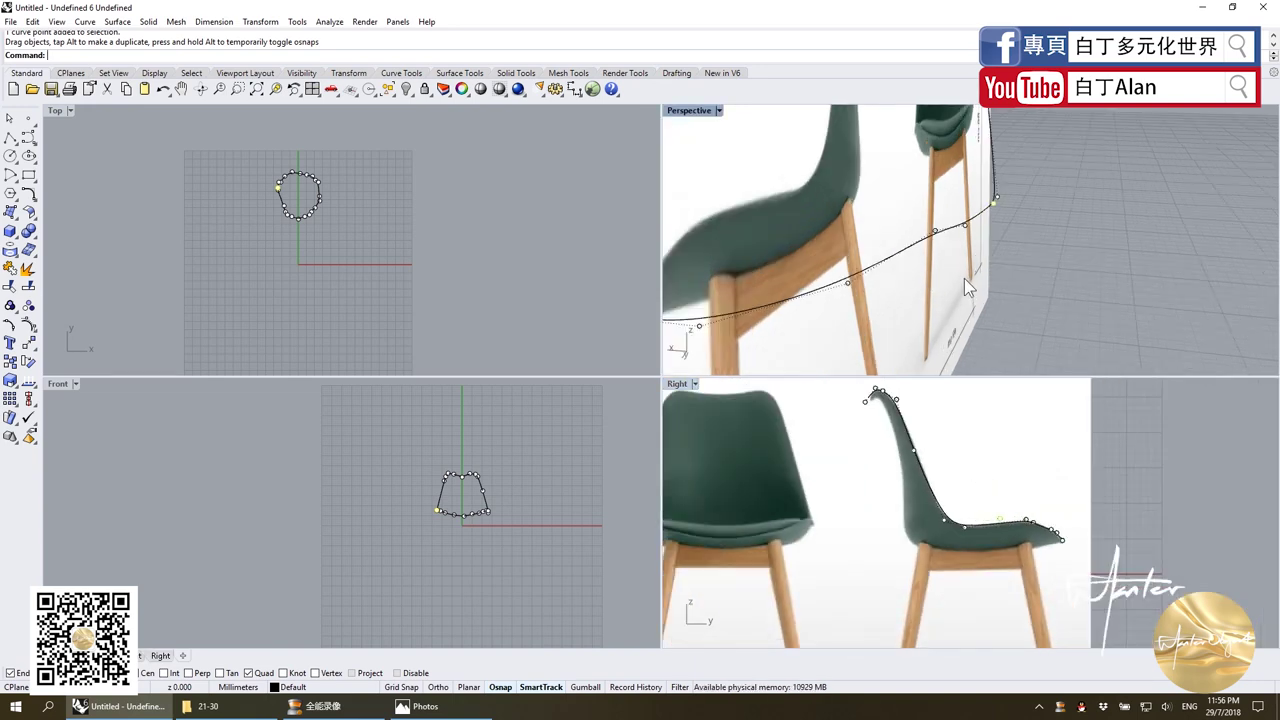
{"action": "scroll", "coordinate": [445, 510], "scroll_direction": "up", "scroll_amount": 3}
{"action": "scroll", "coordinate": [440, 500], "scroll_direction": "up", "scroll_amount": 2}
{"action": "scroll", "coordinate": [428, 482], "scroll_direction": "up", "scroll_amount": 1}
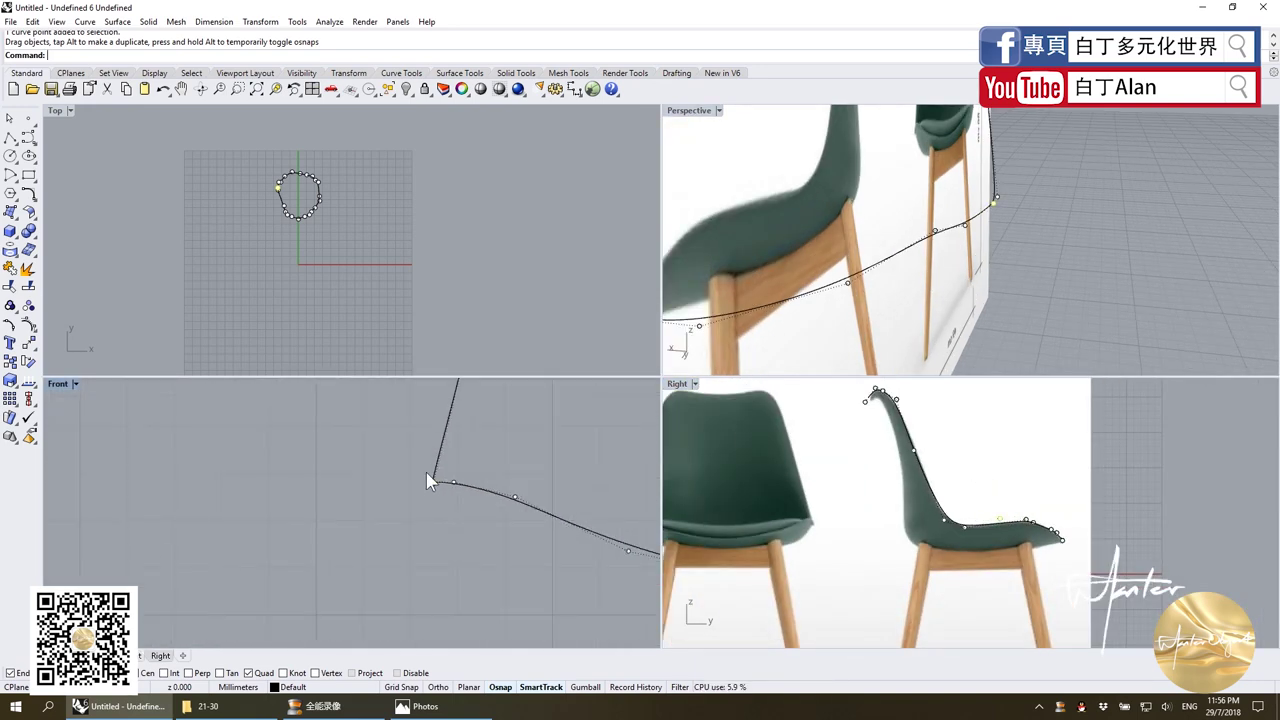
{"action": "left_click_drag", "start_coordinate": [429, 483], "coordinate": [438, 518]}
{"action": "scroll", "coordinate": [440, 532], "scroll_direction": "down", "scroll_amount": 2}
{"action": "scroll", "coordinate": [570, 531], "scroll_direction": "down", "scroll_amount": 3}
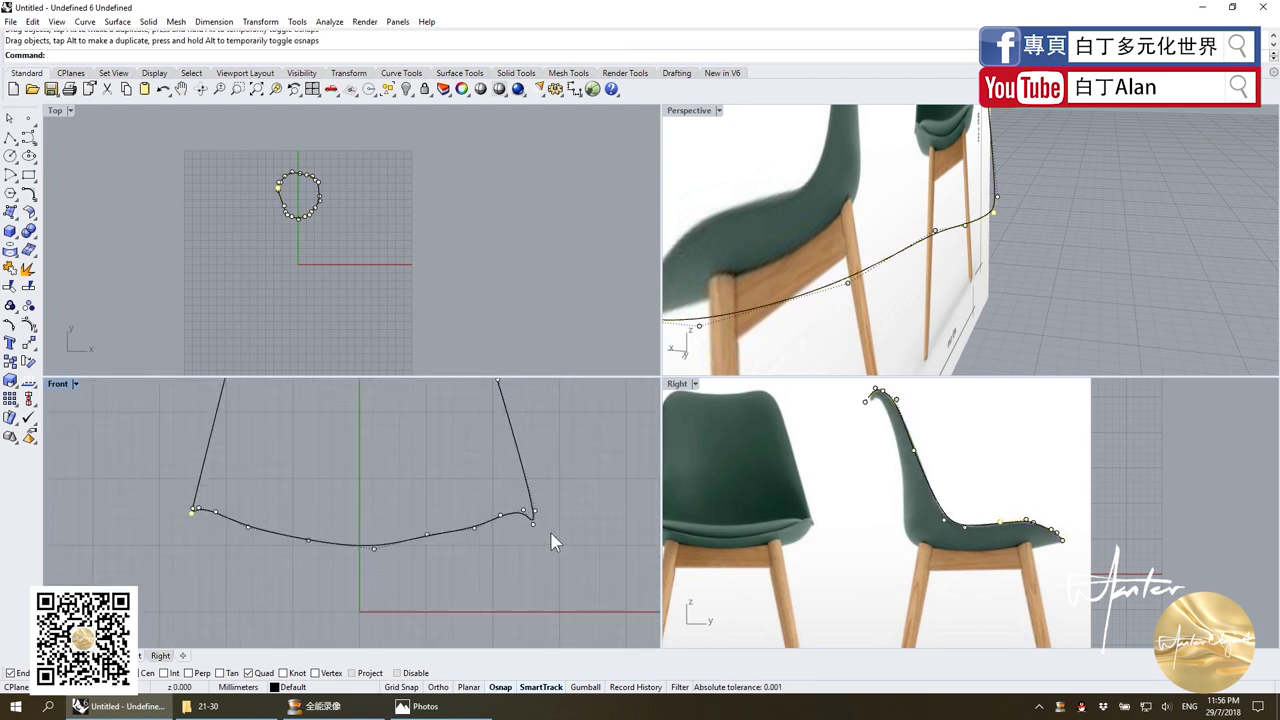
{"action": "scroll", "coordinate": [198, 511], "scroll_direction": "up", "scroll_amount": 2}
{"action": "scroll", "coordinate": [184, 516], "scroll_direction": "up", "scroll_amount": 2}
{"action": "left_click_drag", "start_coordinate": [184, 516], "coordinate": [183, 541]}
Reselect the chair profile curve and start drawing a new curve.
{"action": "left_click", "coordinate": [988, 532]}
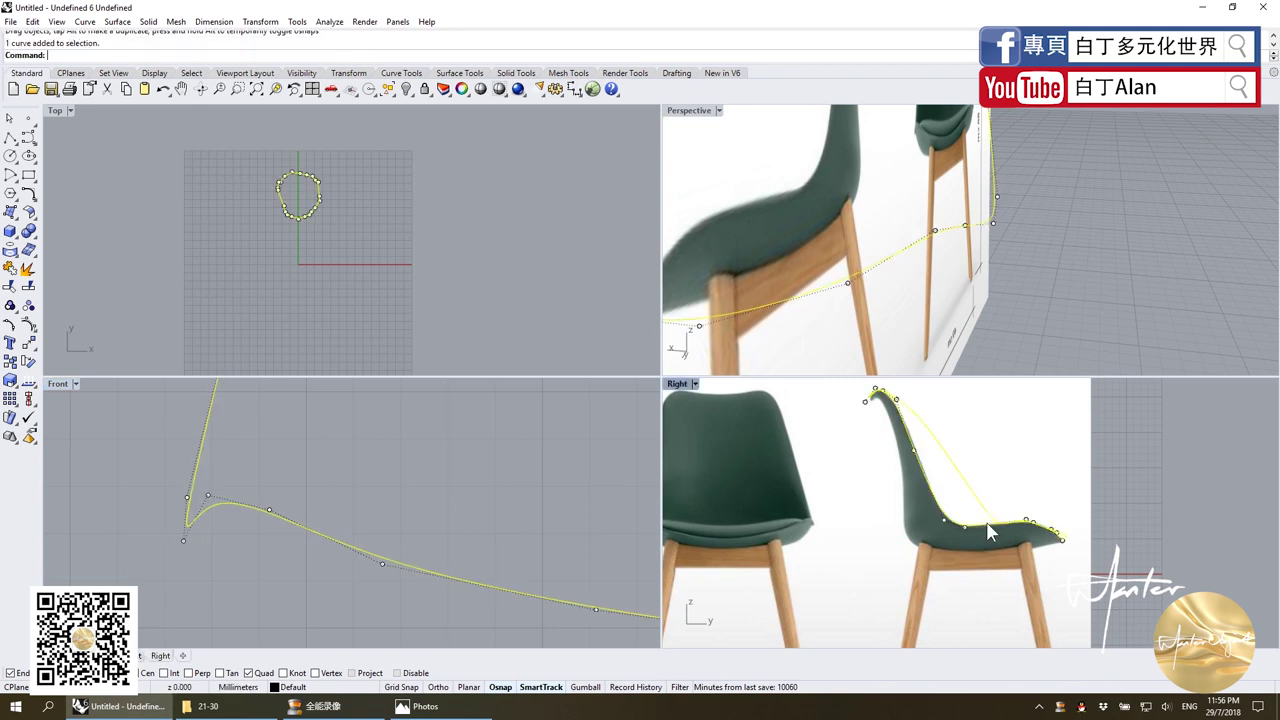
{"action": "scroll", "coordinate": [997, 256], "scroll_direction": "down", "scroll_amount": 3}
{"action": "scroll", "coordinate": [997, 256], "scroll_direction": "down", "scroll_amount": 3}
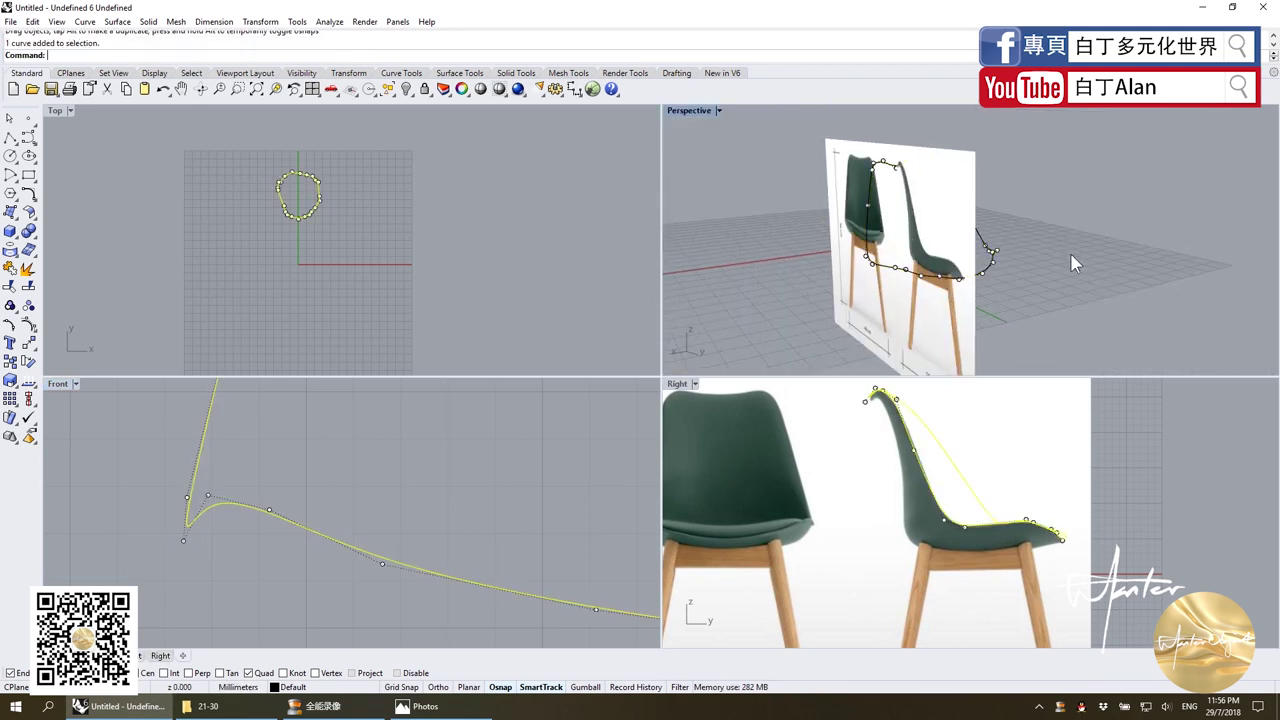
{"action": "left_click", "coordinate": [988, 250]}
{"action": "left_click", "coordinate": [982, 265]}
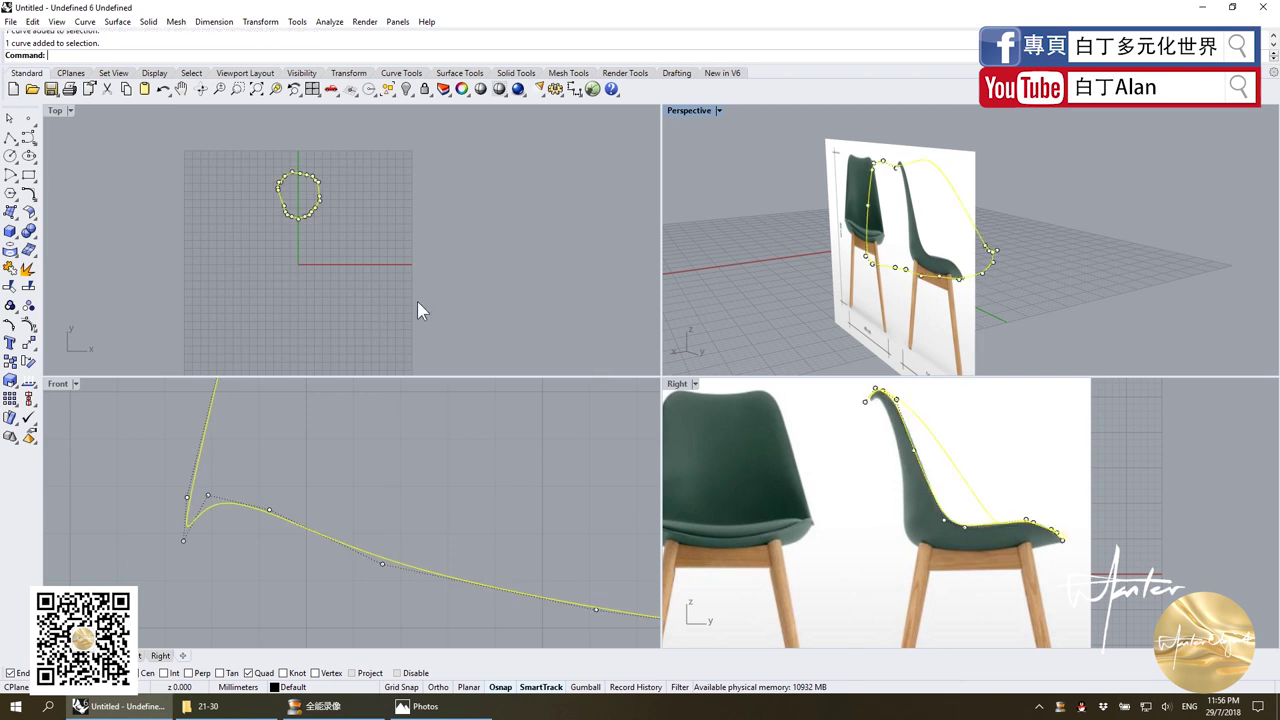
{"action": "left_click", "coordinate": [28, 137]}
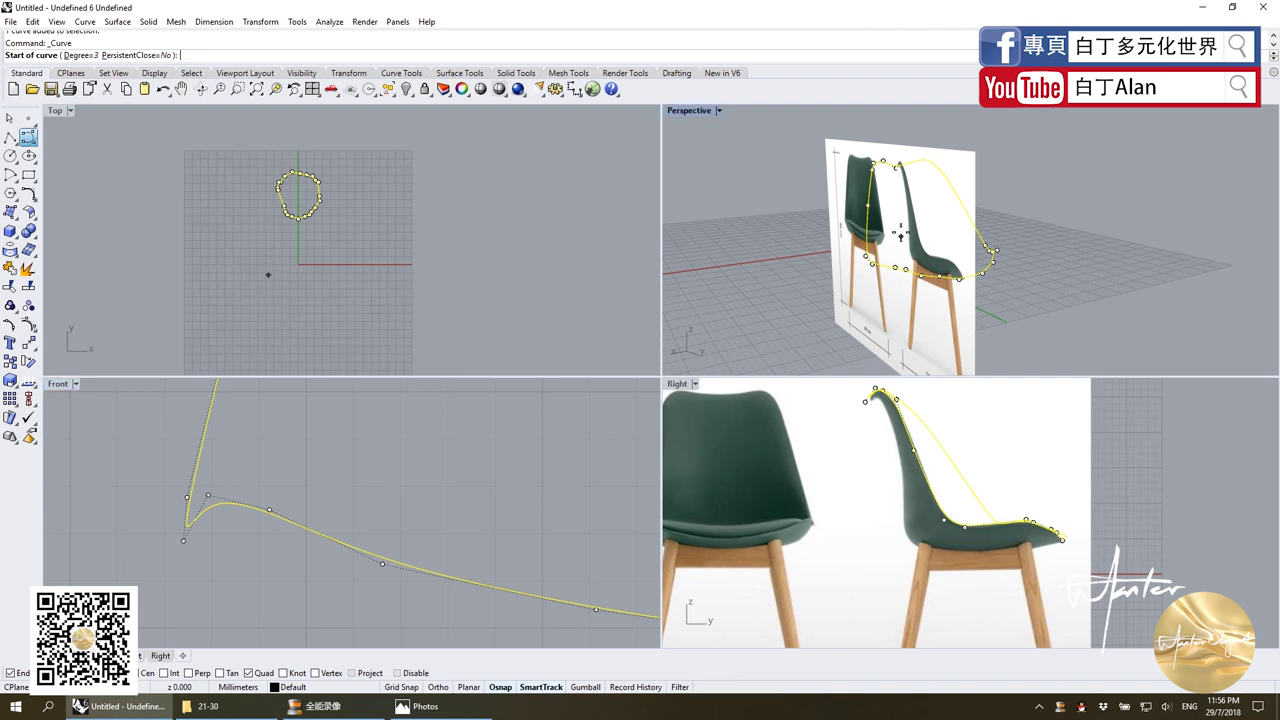
Cancel the unfinished curve and show control points on the seat outline and profile curves.
{"action": "right_click_drag", "start_coordinate": [897, 229], "coordinate": [898, 212]}
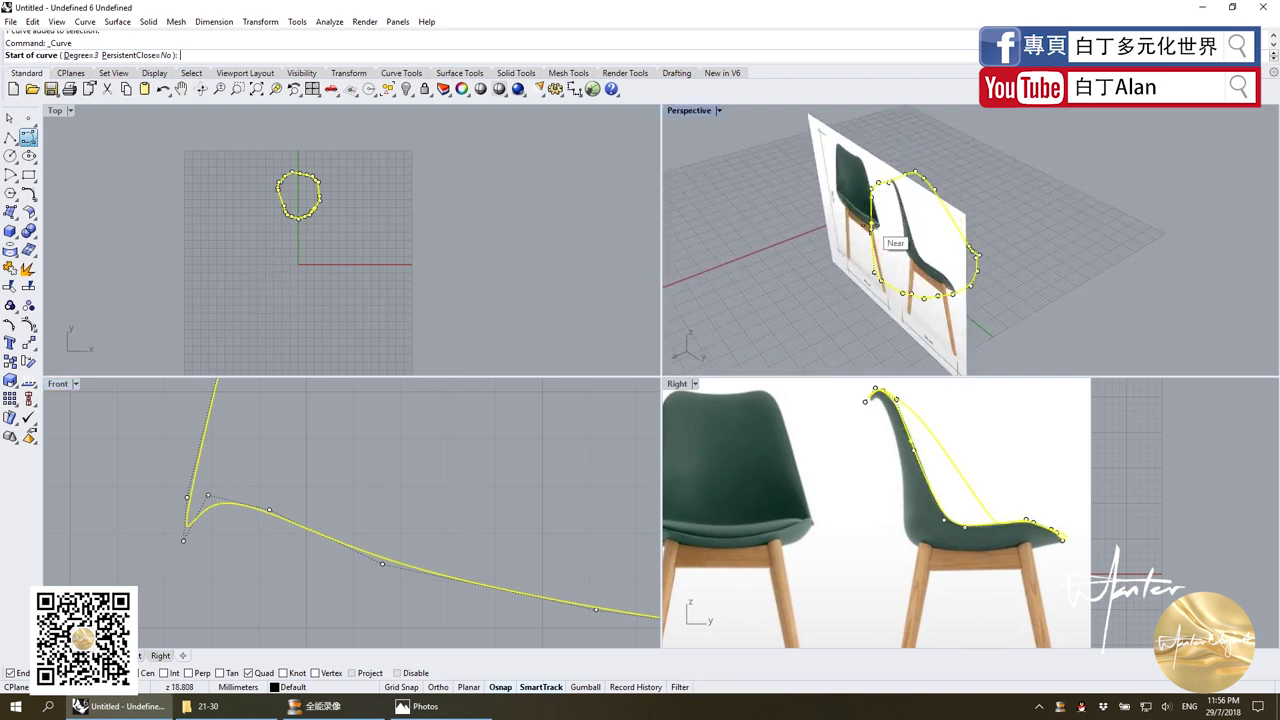
{"action": "key", "text": "Escape"}
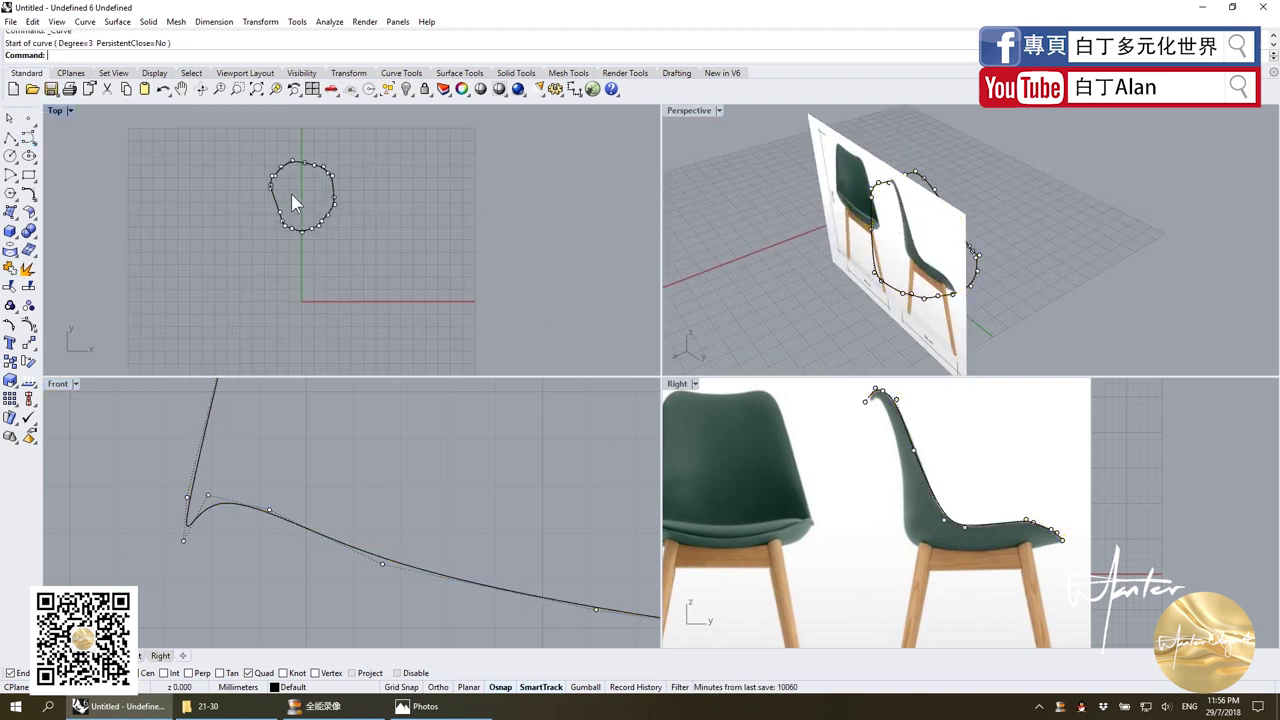
{"action": "scroll", "coordinate": [291, 196], "scroll_direction": "up", "scroll_amount": 5}
{"action": "left_click", "coordinate": [351, 262]}
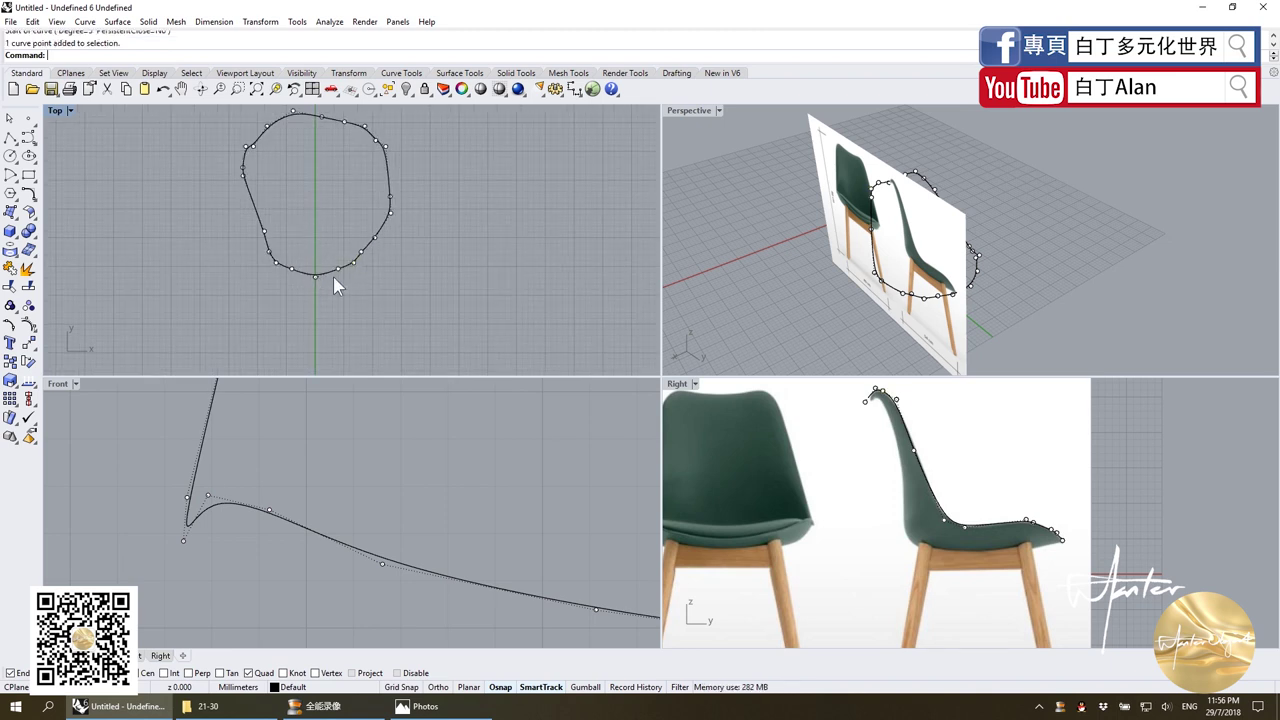
{"action": "left_click", "coordinate": [326, 272]}
{"action": "scroll", "coordinate": [326, 271], "scroll_direction": "down", "scroll_amount": 4}
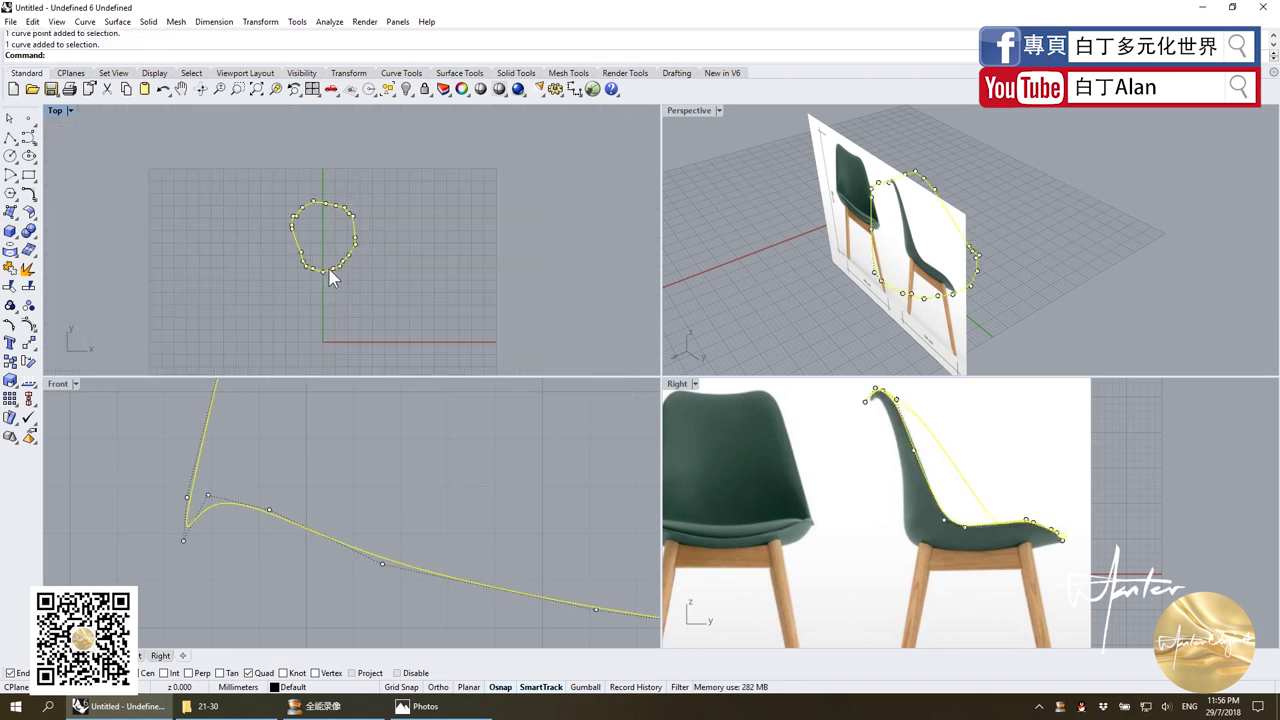
{"action": "key", "text": "F10"}
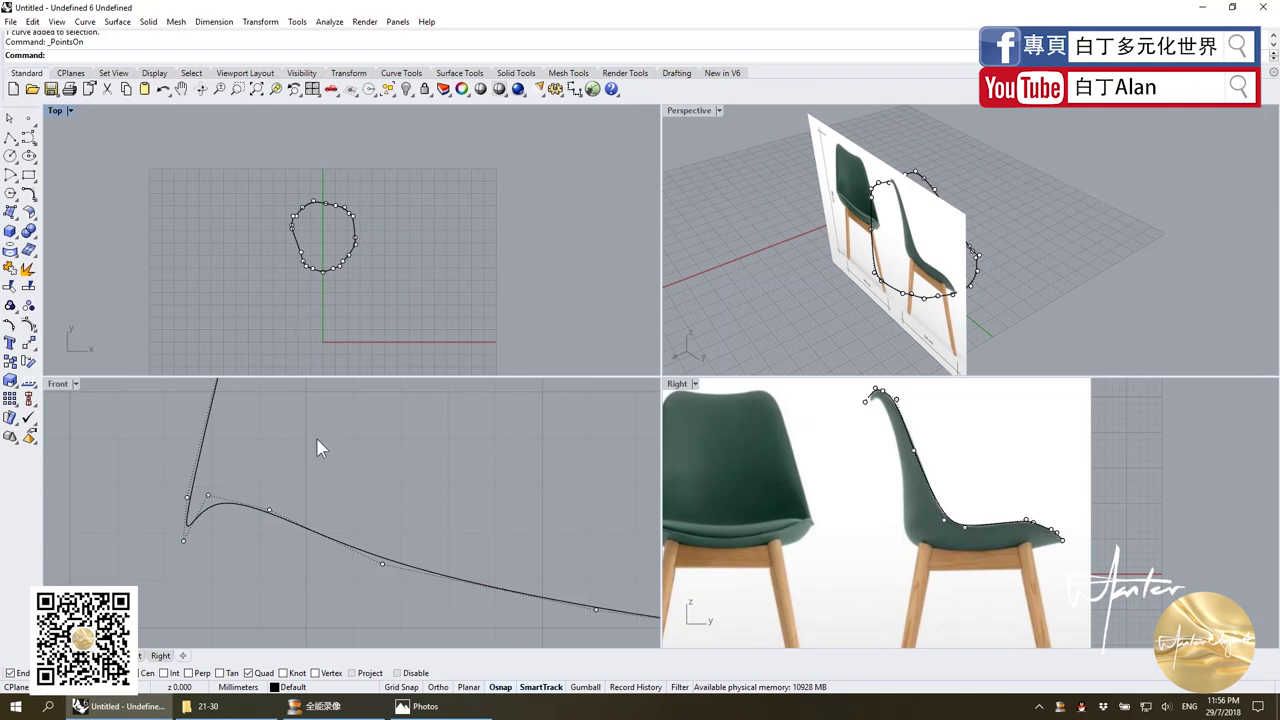
{"action": "left_click", "coordinate": [381, 560]}
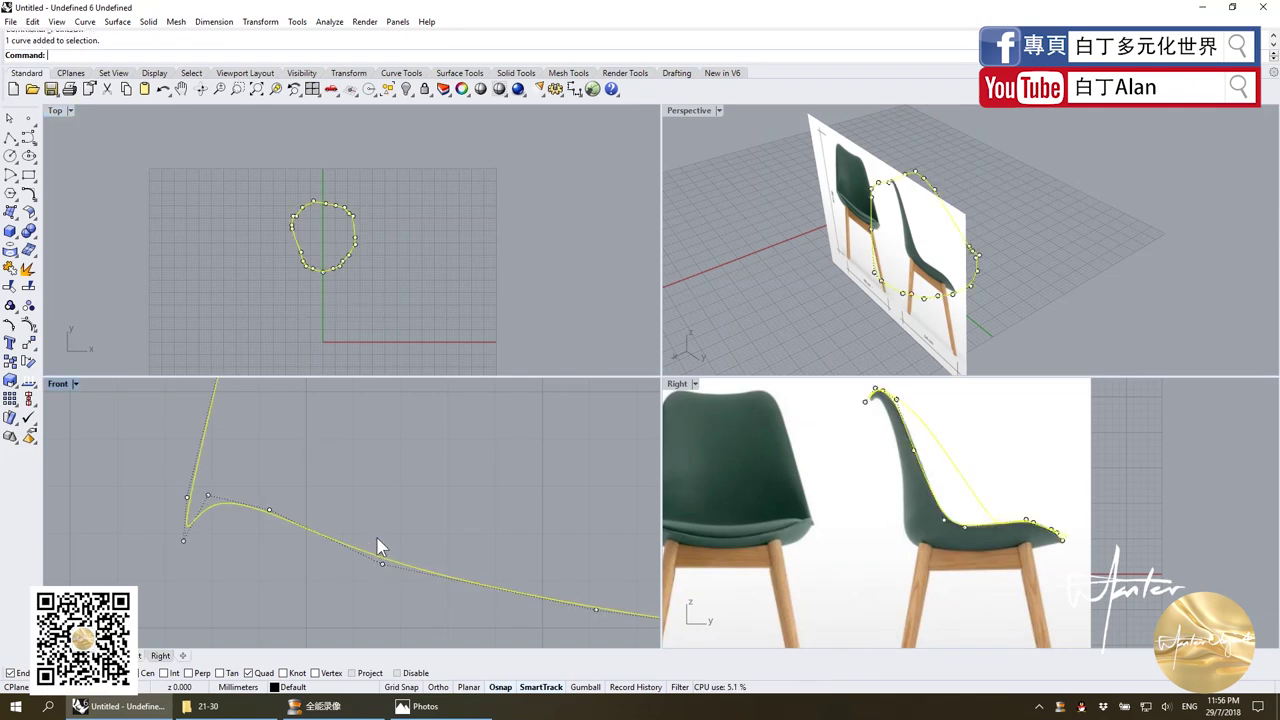
{"action": "key", "text": "F10"}
{"action": "scroll", "coordinate": [414, 509], "scroll_direction": "down", "scroll_amount": 5}
Adjust the outline's top control points, undoing a leftward nudge and raising another point.
{"action": "left_click_drag", "start_coordinate": [441, 506], "coordinate": [476, 553]}
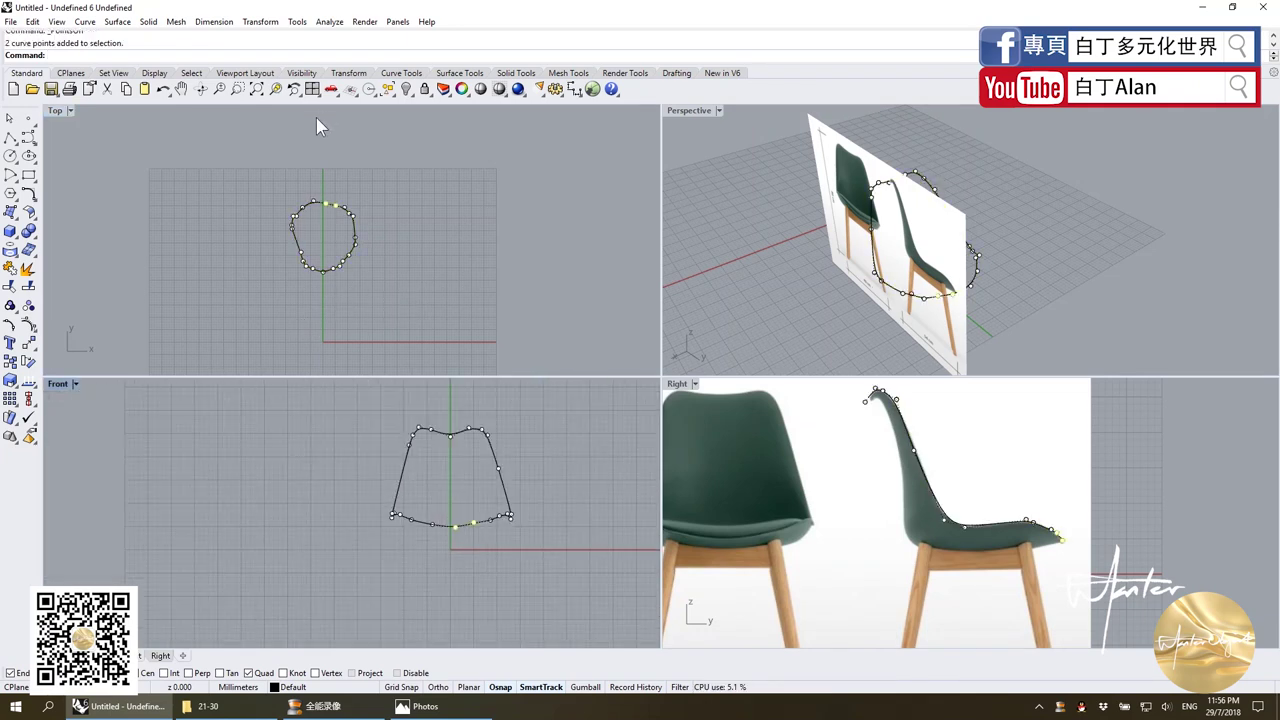
{"action": "scroll", "coordinate": [316, 120], "scroll_direction": "up", "scroll_amount": 3}
{"action": "scroll", "coordinate": [342, 195], "scroll_direction": "up", "scroll_amount": 3}
{"action": "left_click", "coordinate": [342, 171]}
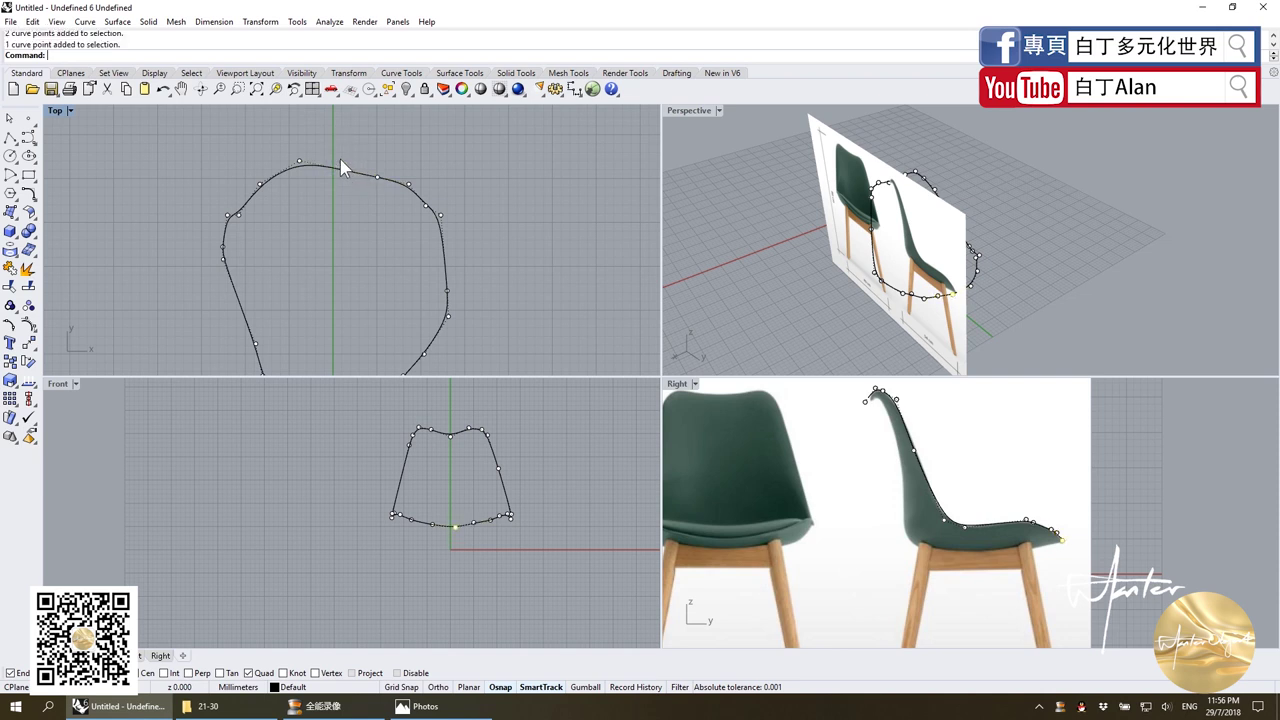
{"action": "left_click_drag", "start_coordinate": [342, 168], "coordinate": [349, 166]}
{"action": "scroll", "coordinate": [351, 163], "scroll_direction": "up", "scroll_amount": 3}
{"action": "key", "text": "ctrl+z"}
{"action": "mouse_move", "coordinate": [422, 205]}
{"action": "left_mouse_down"}
{"action": "mouse_move", "coordinate": [423, 169]}
{"action": "mouse_move", "coordinate": [507, 271]}
{"action": "mouse_move", "coordinate": [503, 189]}
{"action": "left_mouse_up"}
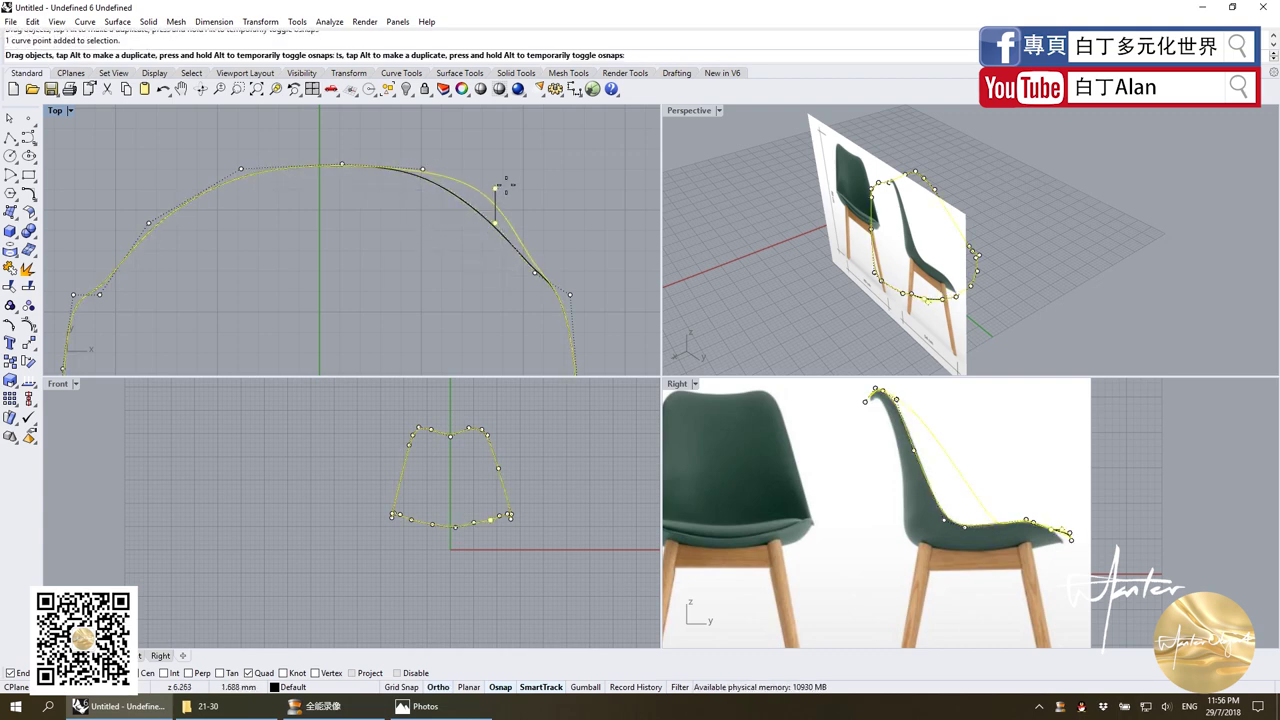
{"action": "scroll", "coordinate": [512, 257], "scroll_direction": "down", "scroll_amount": 3}
{"action": "scroll", "coordinate": [510, 240], "scroll_direction": "up", "scroll_amount": 4}
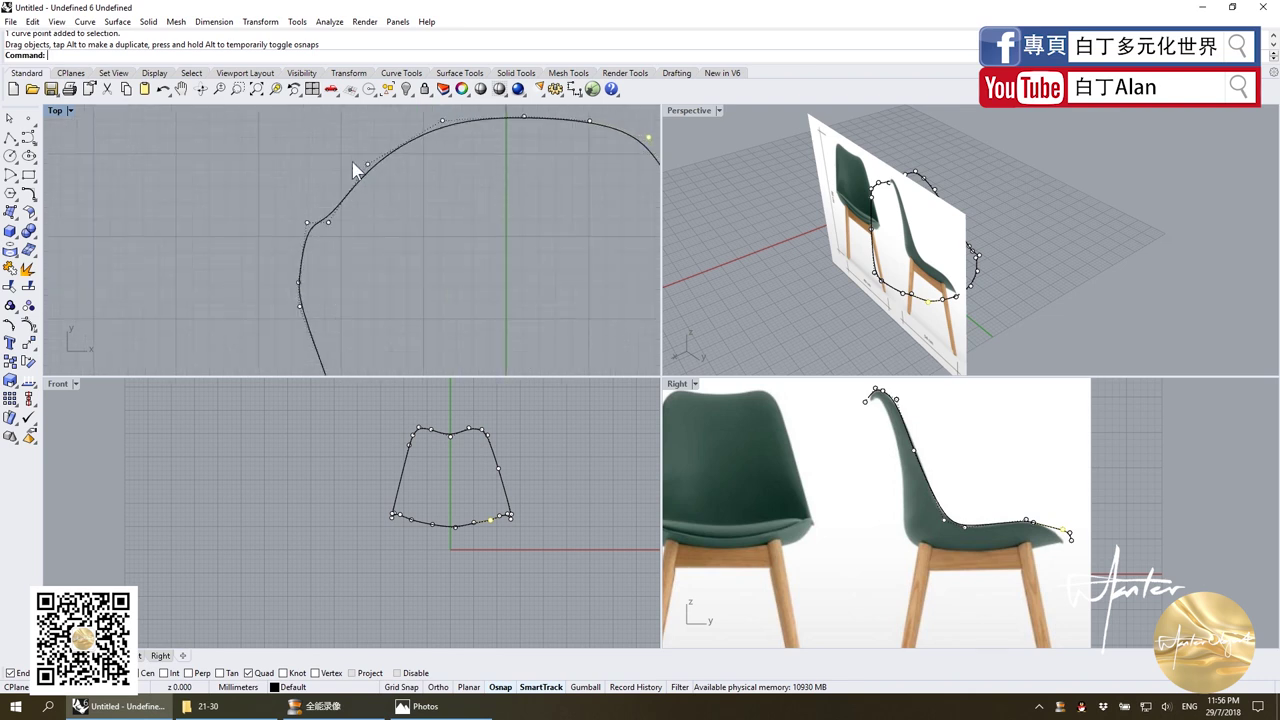
Move the outline's middle and left-side control points to smooth it, undoing a lower-point move.
{"action": "left_click", "coordinate": [382, 293]}
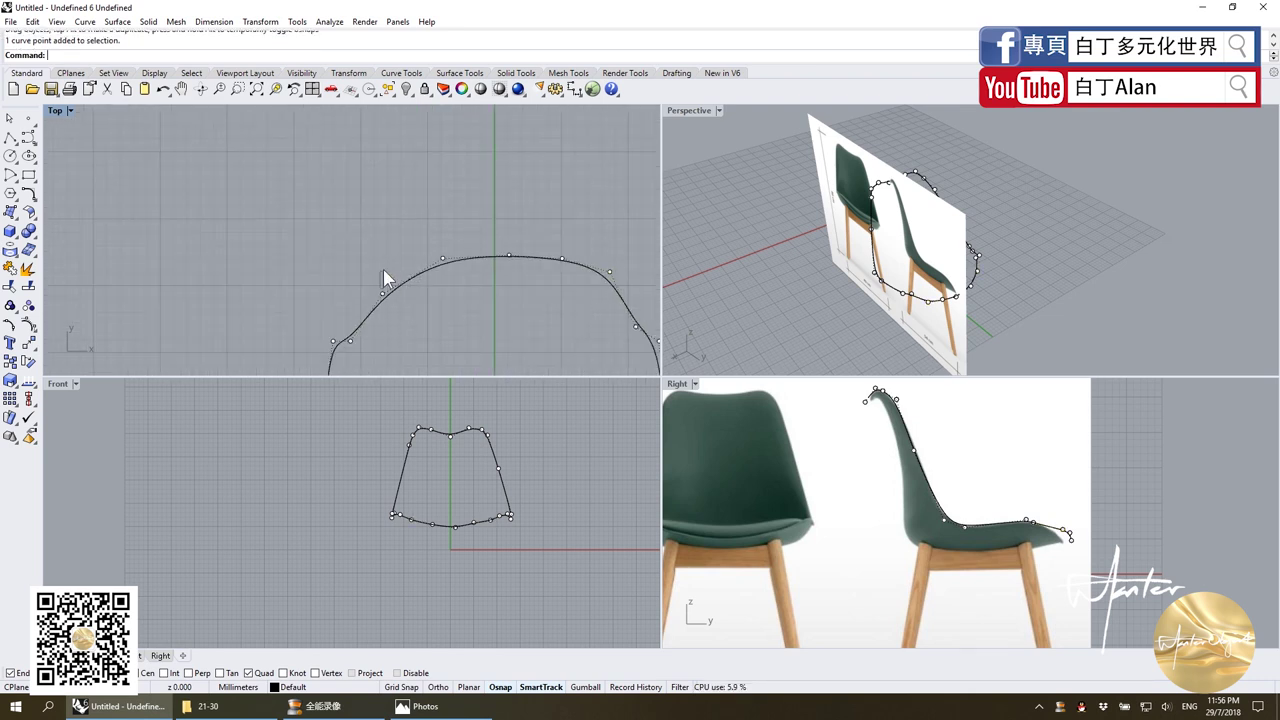
{"action": "mouse_move", "coordinate": [384, 300]}
{"action": "left_mouse_down"}
{"action": "mouse_move", "coordinate": [379, 220]}
{"action": "mouse_move", "coordinate": [366, 214]}
{"action": "left_mouse_up"}
{"action": "scroll", "coordinate": [372, 325], "scroll_direction": "down", "scroll_amount": 1}
{"action": "scroll", "coordinate": [372, 325], "scroll_direction": "up", "scroll_amount": 2}
{"action": "scroll", "coordinate": [357, 277], "scroll_direction": "down", "scroll_amount": 2}
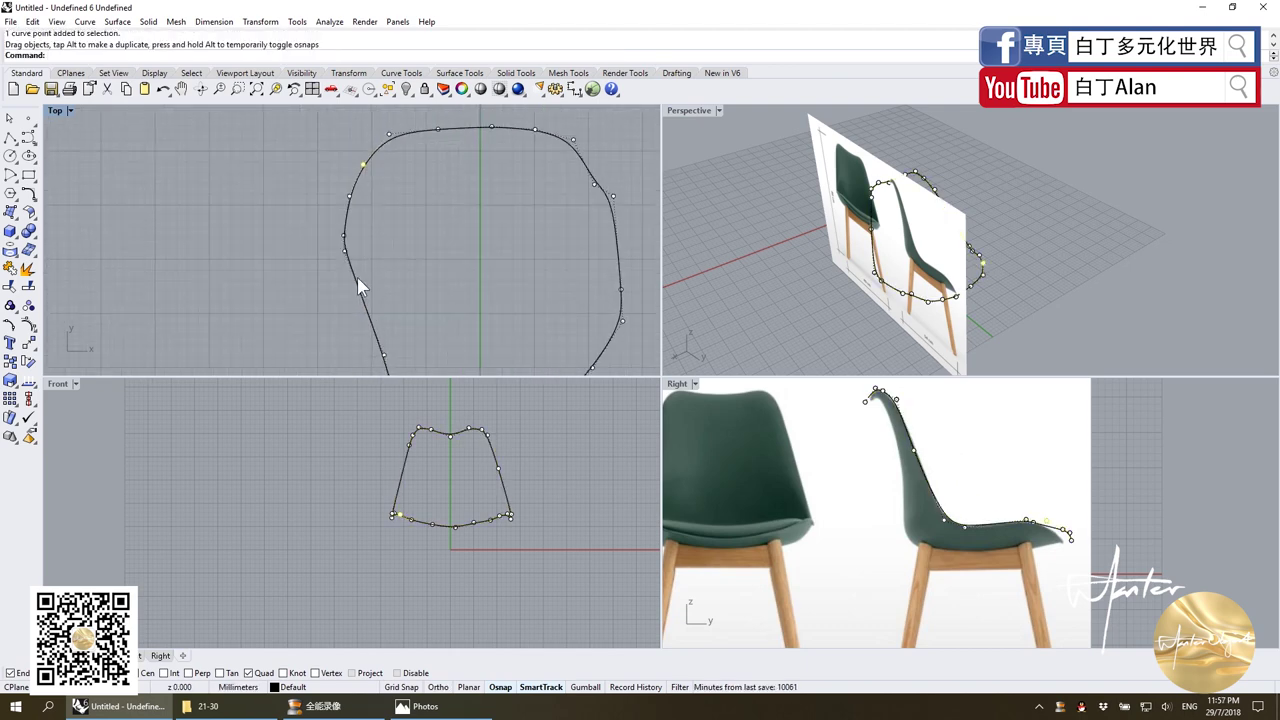
{"action": "scroll", "coordinate": [340, 255], "scroll_direction": "up", "scroll_amount": 3}
{"action": "scroll", "coordinate": [331, 238], "scroll_direction": "down", "scroll_amount": 2}
{"action": "scroll", "coordinate": [333, 231], "scroll_direction": "up", "scroll_amount": 2}
{"action": "scroll", "coordinate": [333, 231], "scroll_direction": "down", "scroll_amount": 2}
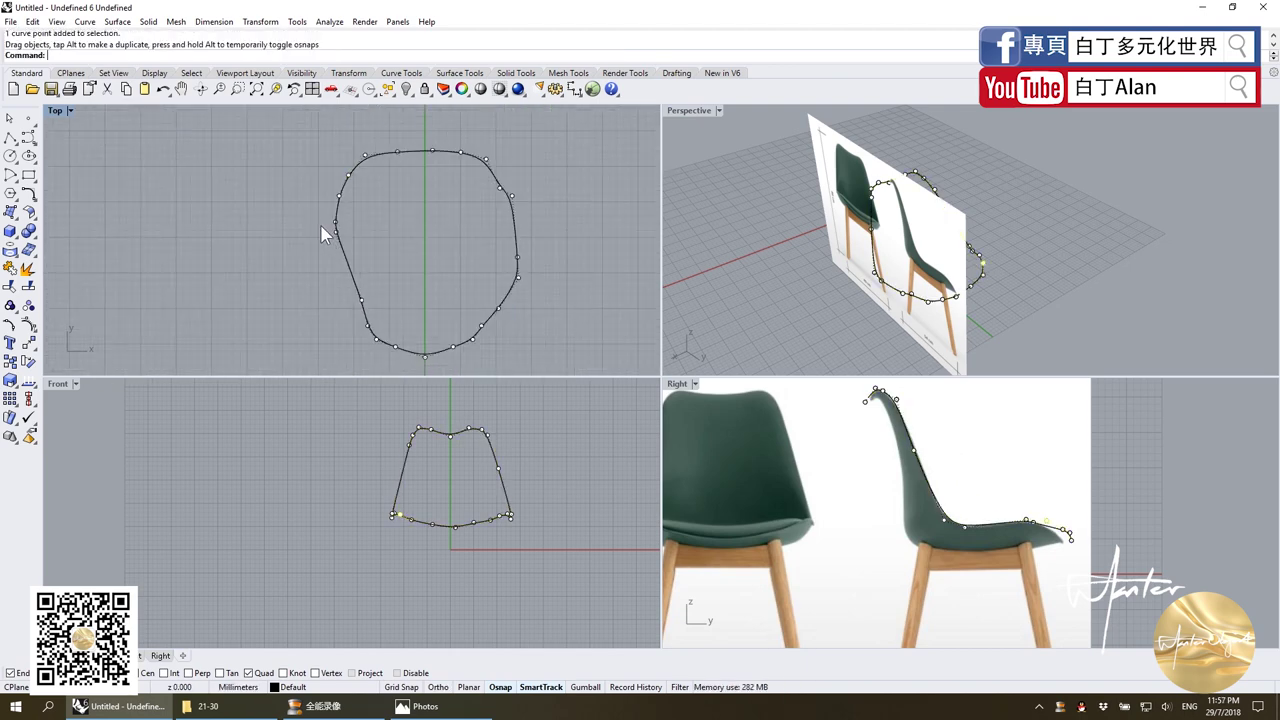
{"action": "left_click", "coordinate": [333, 232]}
{"action": "scroll", "coordinate": [334, 240], "scroll_direction": "up", "scroll_amount": 2}
{"action": "left_click_drag", "start_coordinate": [340, 226], "coordinate": [335, 255]}
{"action": "scroll", "coordinate": [334, 262], "scroll_direction": "down", "scroll_amount": 3}
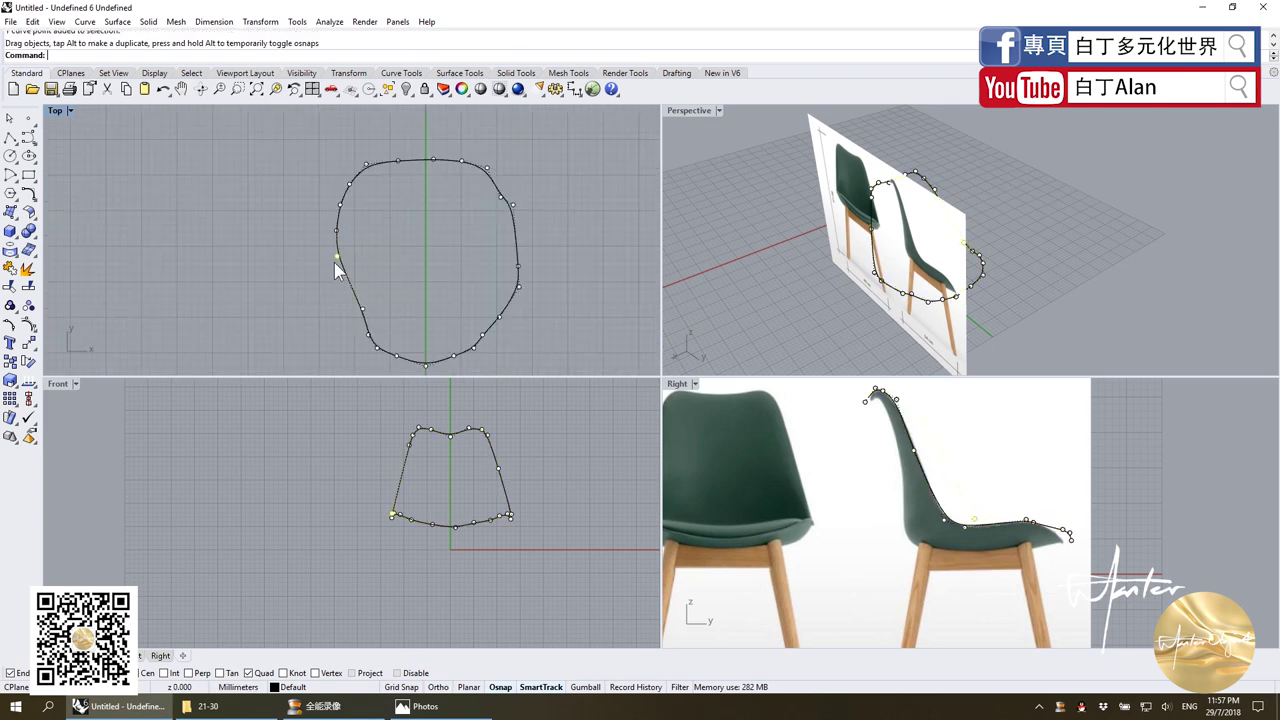
{"action": "scroll", "coordinate": [334, 262], "scroll_direction": "up", "scroll_amount": 1}
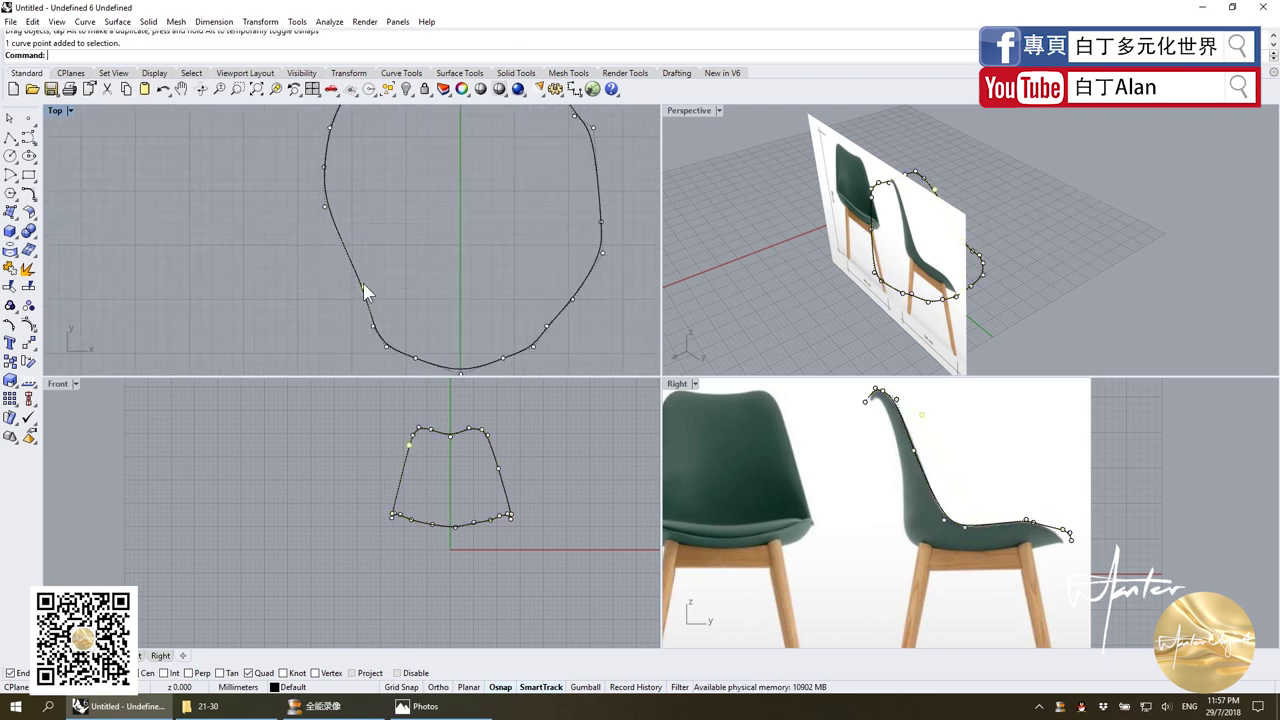
{"action": "left_click_drag", "start_coordinate": [364, 288], "coordinate": [359, 308]}
{"action": "key", "text": "ctrl+z"}
{"action": "scroll", "coordinate": [469, 268], "scroll_direction": "down", "scroll_amount": 2}
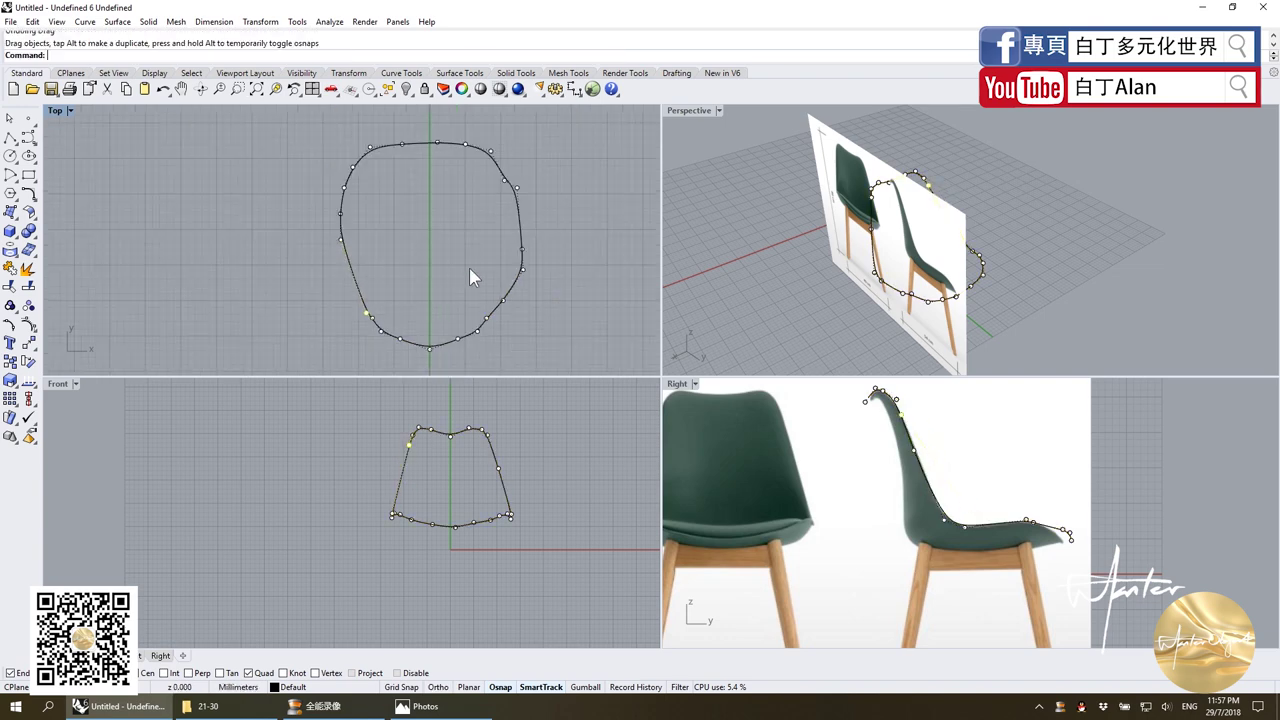
{"action": "scroll", "coordinate": [469, 274], "scroll_direction": "down", "scroll_amount": 2}
{"action": "scroll", "coordinate": [469, 274], "scroll_direction": "up", "scroll_amount": 2}
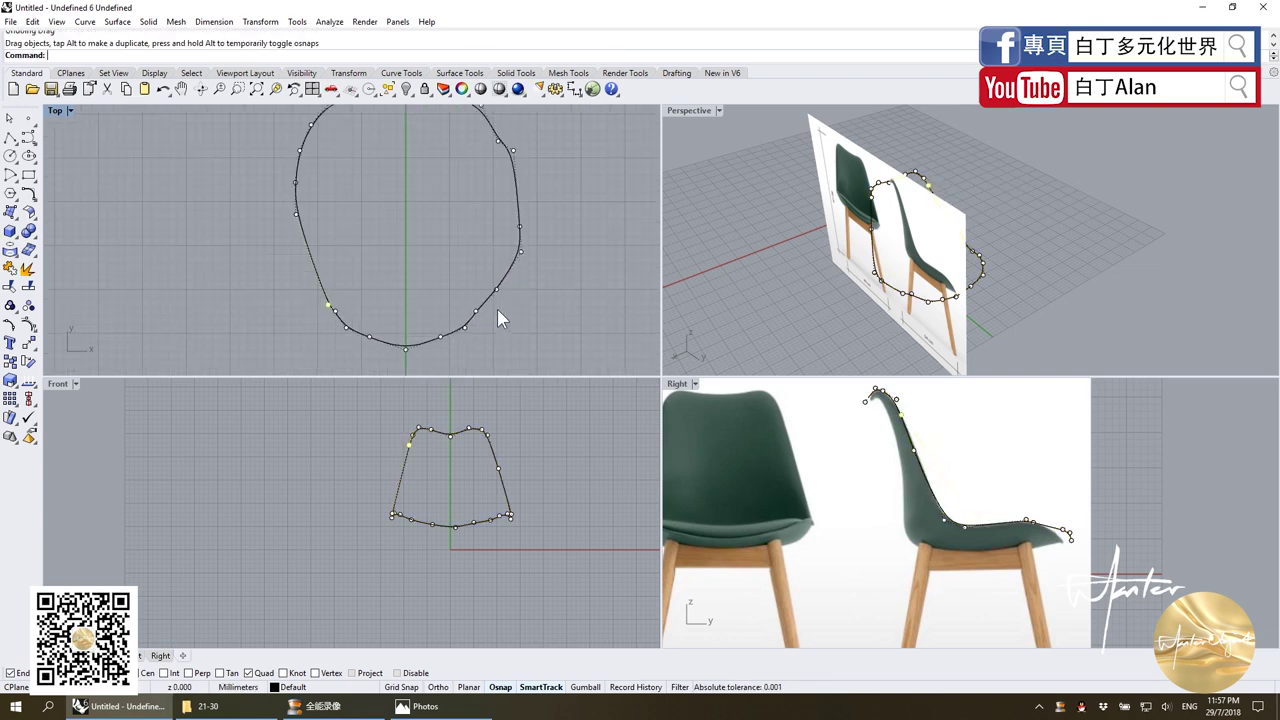
Pull two right-side outline points up, undo a trial move, and delete the selected point.
{"action": "left_click", "coordinate": [520, 236]}
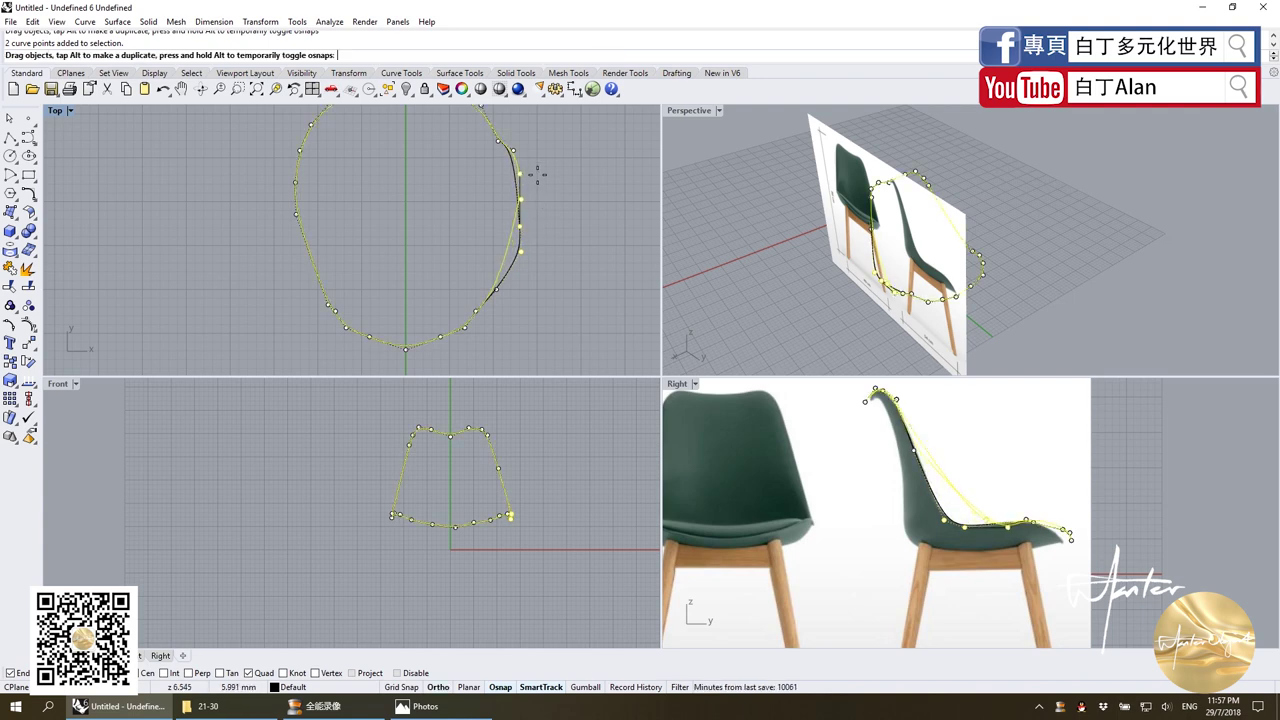
{"action": "left_click_drag", "start_coordinate": [520, 222], "coordinate": [520, 172]}
{"action": "scroll", "coordinate": [528, 228], "scroll_direction": "down", "scroll_amount": 2}
{"action": "scroll", "coordinate": [514, 270], "scroll_direction": "up", "scroll_amount": 3}
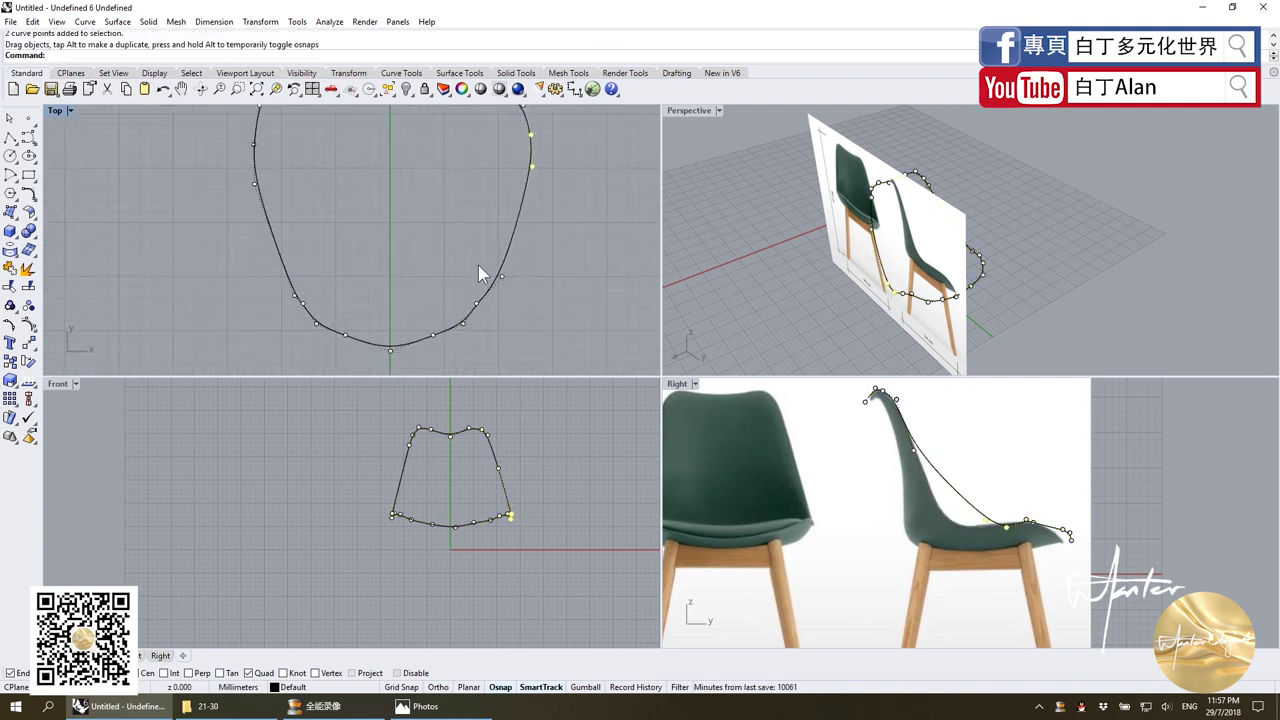
{"action": "left_click", "coordinate": [501, 274]}
{"action": "left_click_drag", "start_coordinate": [499, 262], "coordinate": [541, 232]}
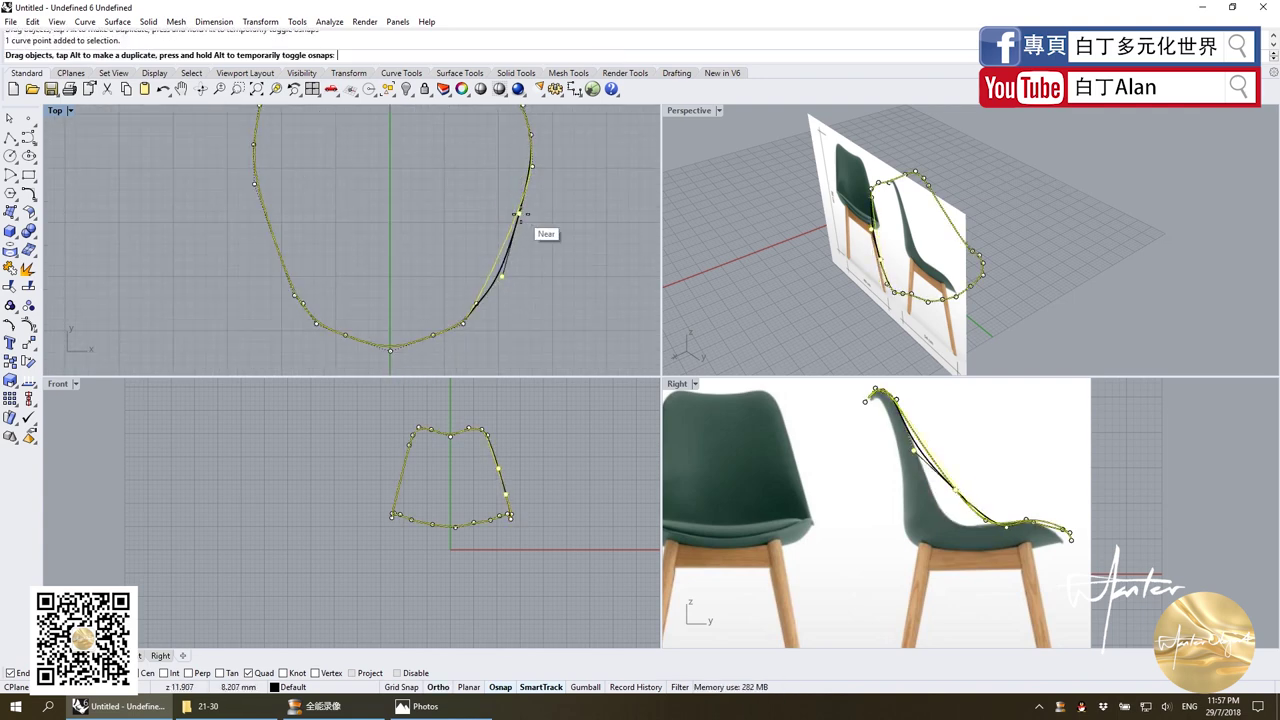
{"action": "key", "text": "ctrl+z"}
{"action": "scroll", "coordinate": [533, 262], "scroll_direction": "down", "scroll_amount": 2}
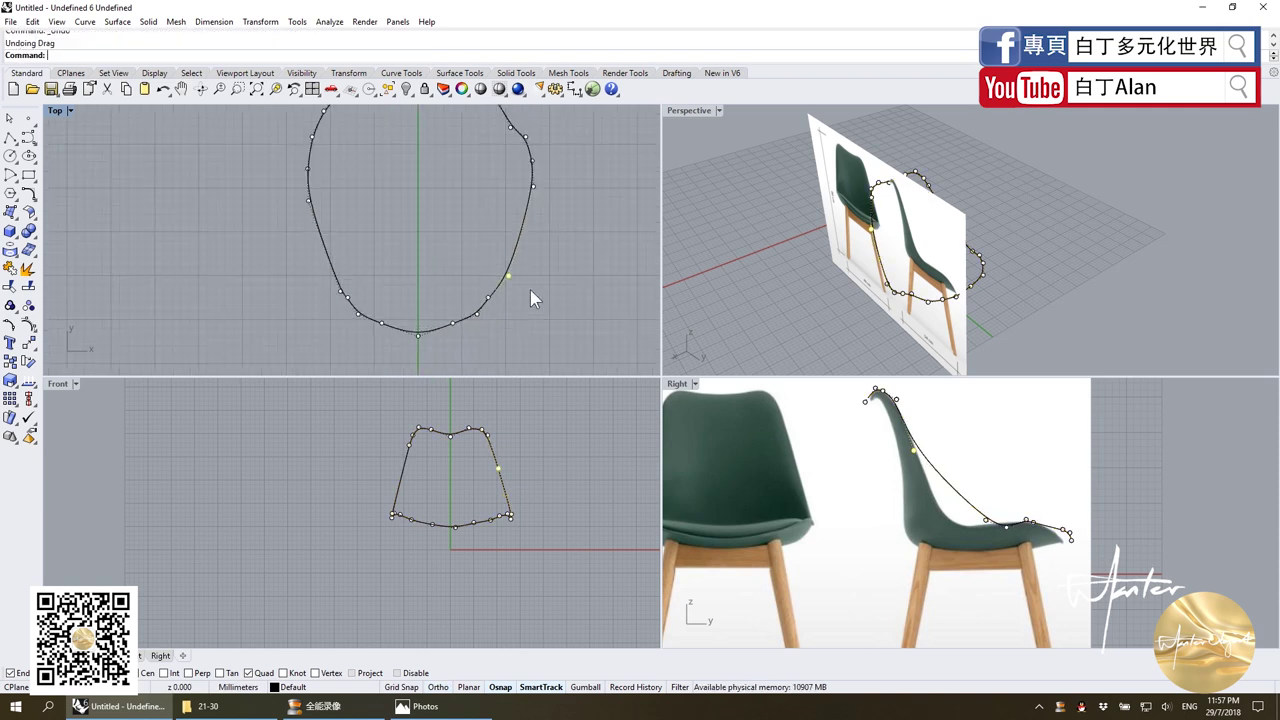
{"action": "scroll", "coordinate": [520, 289], "scroll_direction": "down", "scroll_amount": 3}
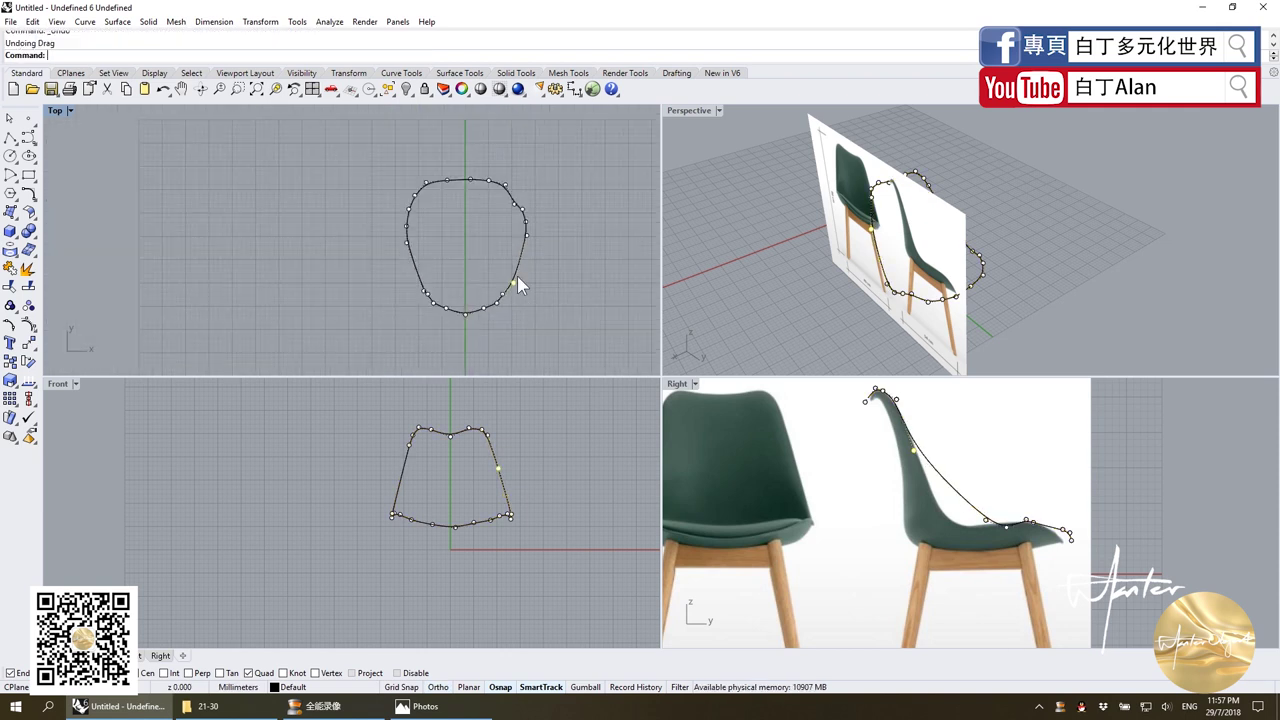
{"action": "key", "text": "Delete"}
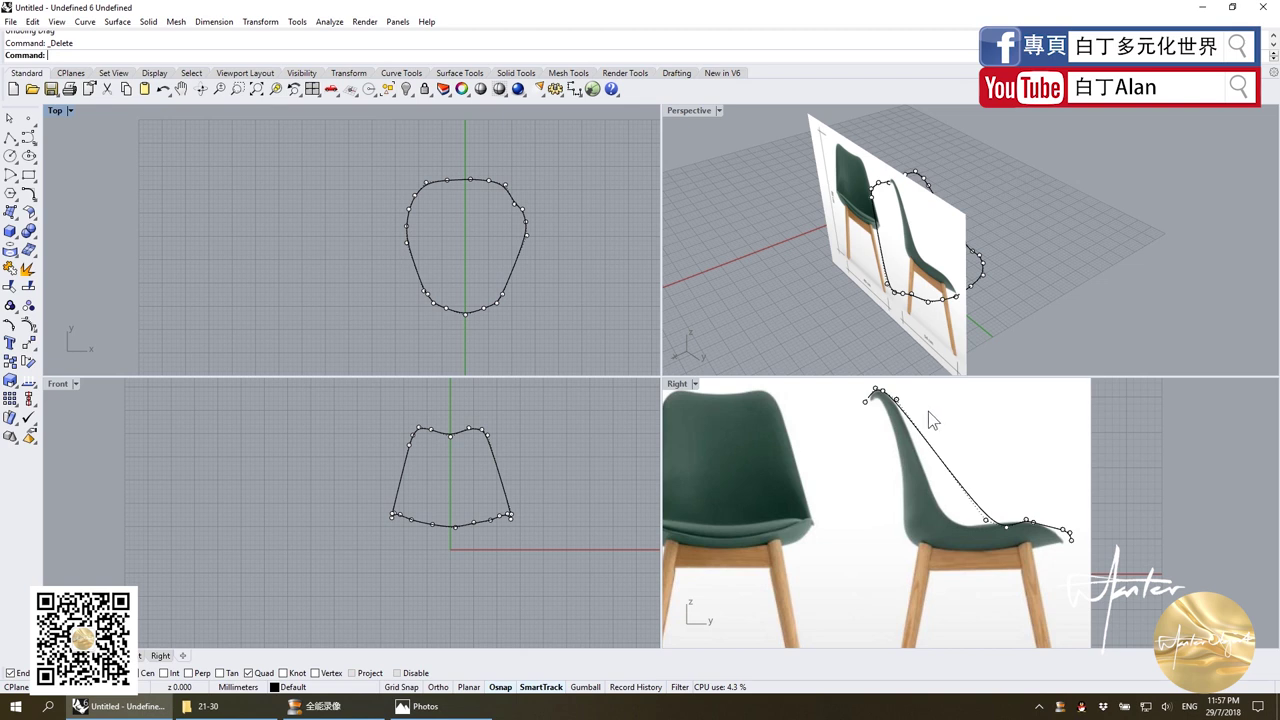
Adjust the side profile's points near the seat and at the top of the chair back.
{"action": "scroll", "coordinate": [928, 411], "scroll_direction": "up", "scroll_amount": 2}
{"action": "mouse_move", "coordinate": [970, 516]}
{"action": "left_mouse_down"}
{"action": "mouse_move", "coordinate": [1001, 544]}
{"action": "mouse_move", "coordinate": [925, 537]}
{"action": "mouse_move", "coordinate": [925, 553]}
{"action": "mouse_move", "coordinate": [935, 538]}
{"action": "left_mouse_up"}
{"action": "scroll", "coordinate": [959, 541], "scroll_direction": "up", "scroll_amount": 2}
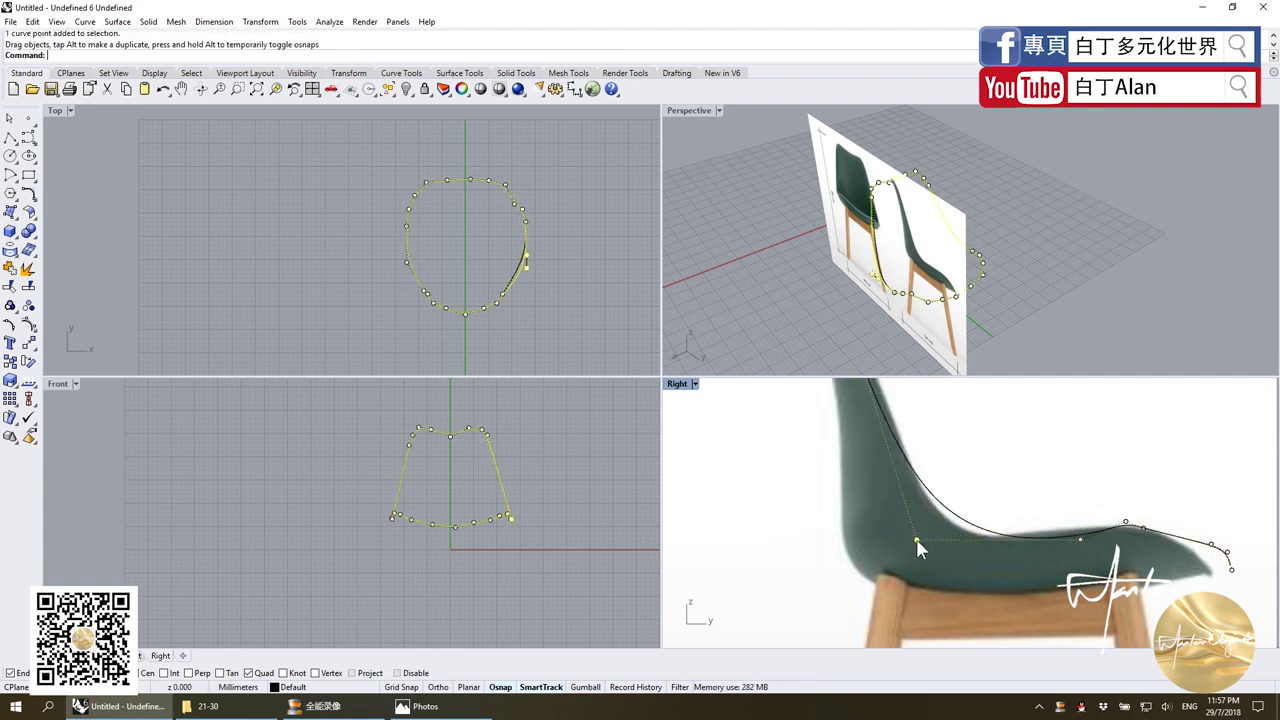
{"action": "scroll", "coordinate": [940, 530], "scroll_direction": "down", "scroll_amount": 3}
{"action": "scroll", "coordinate": [904, 400], "scroll_direction": "up", "scroll_amount": 5}
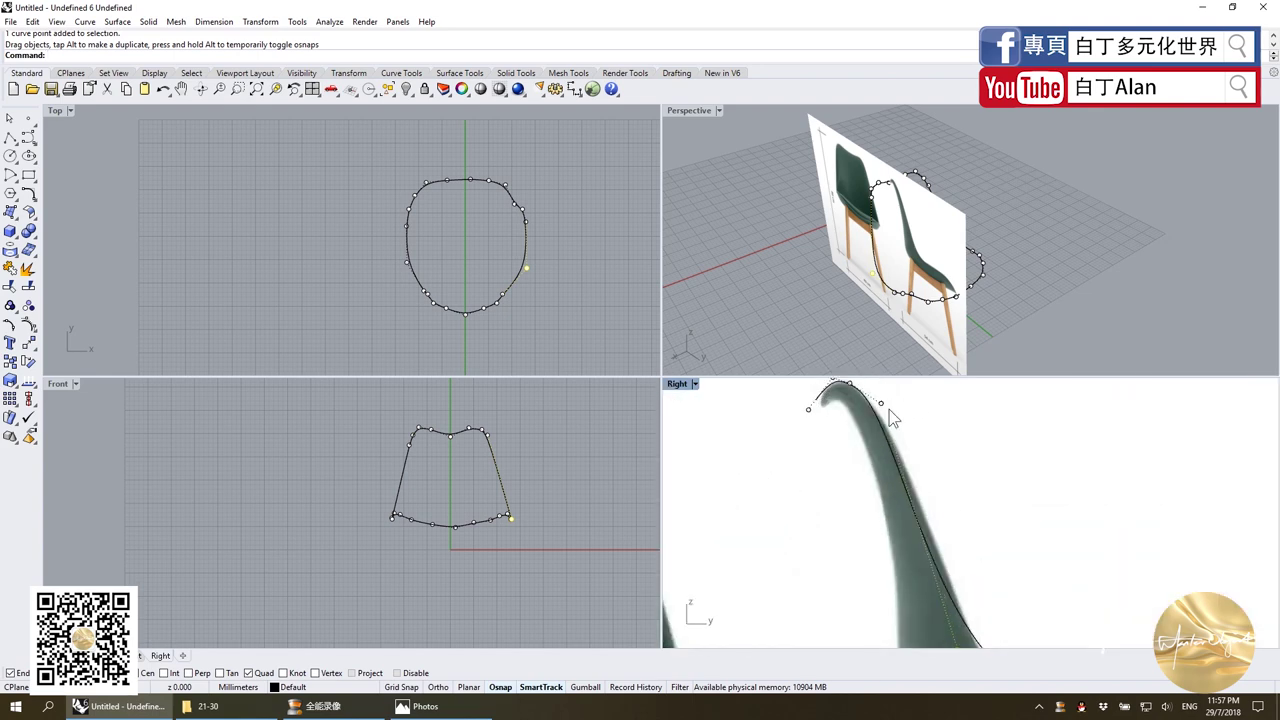
{"action": "left_click", "coordinate": [906, 415]}
{"action": "left_click", "coordinate": [914, 438]}
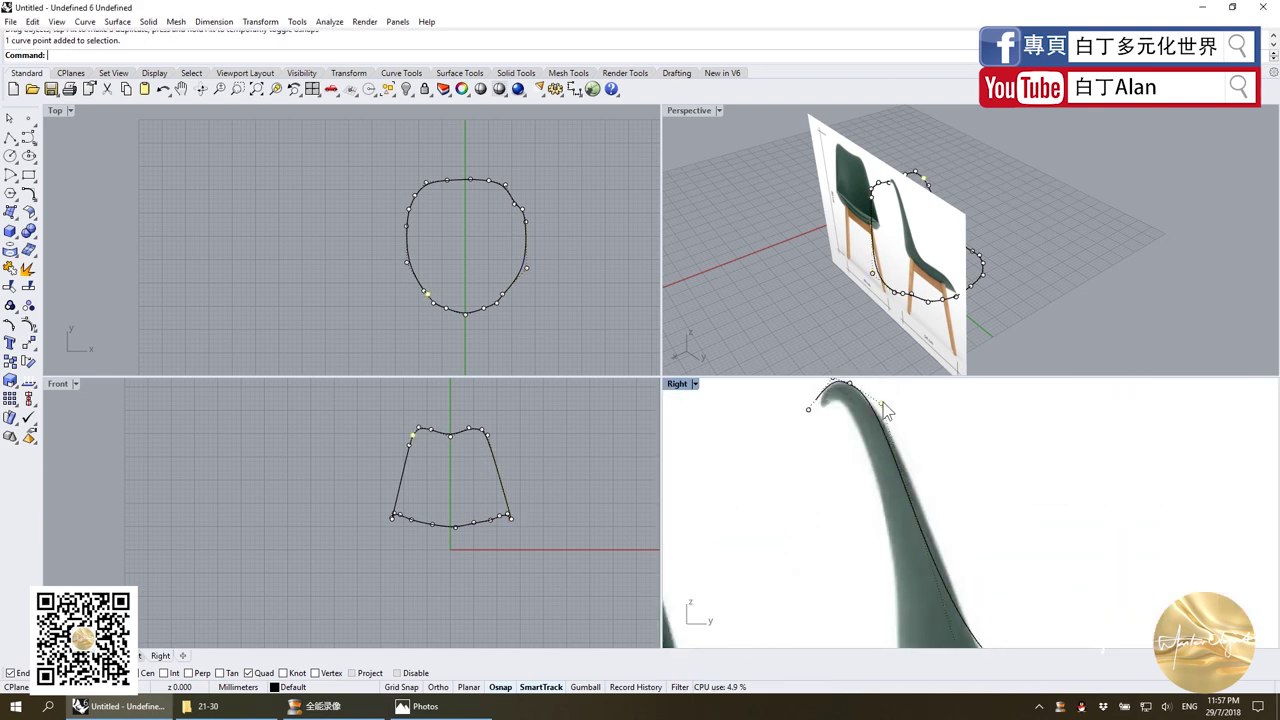
{"action": "scroll", "coordinate": [953, 488], "scroll_direction": "down", "scroll_amount": 3}
{"action": "scroll", "coordinate": [893, 449], "scroll_direction": "up", "scroll_amount": 4}
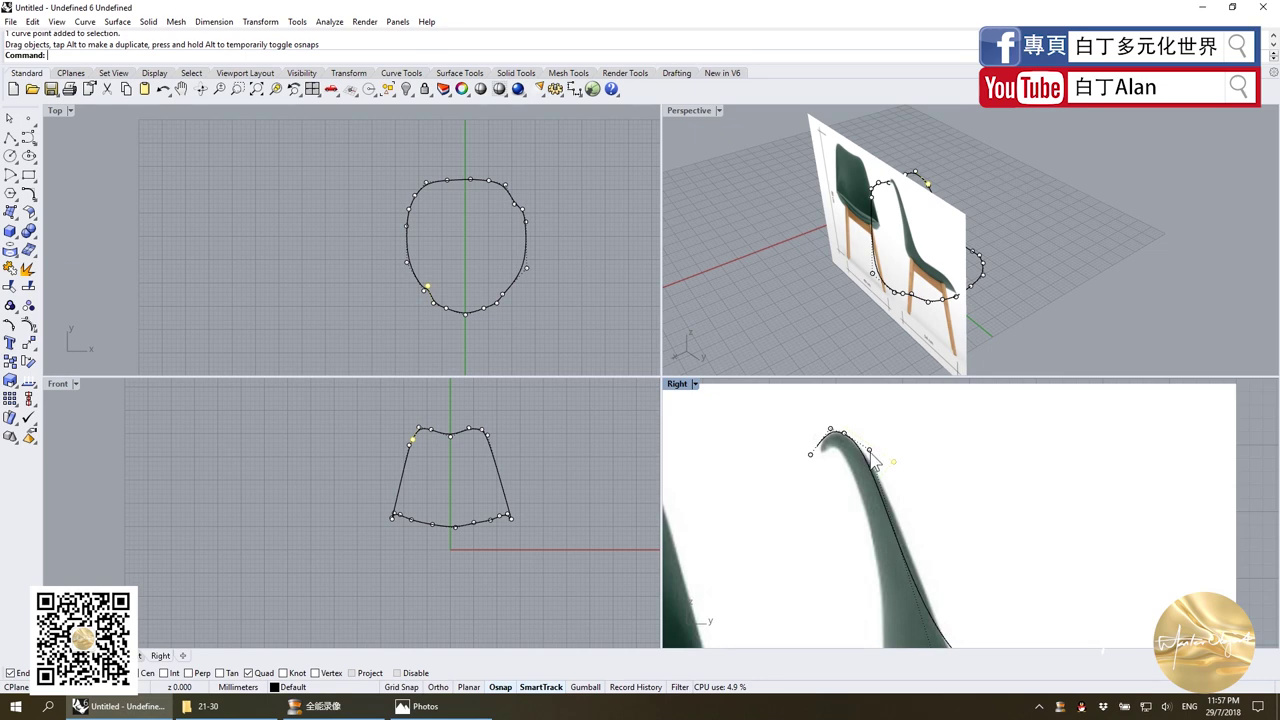
{"action": "left_click_drag", "start_coordinate": [876, 458], "coordinate": [898, 468]}
{"action": "scroll", "coordinate": [900, 470], "scroll_direction": "down", "scroll_amount": 4}
{"action": "scroll", "coordinate": [504, 290], "scroll_direction": "up", "scroll_amount": 2}
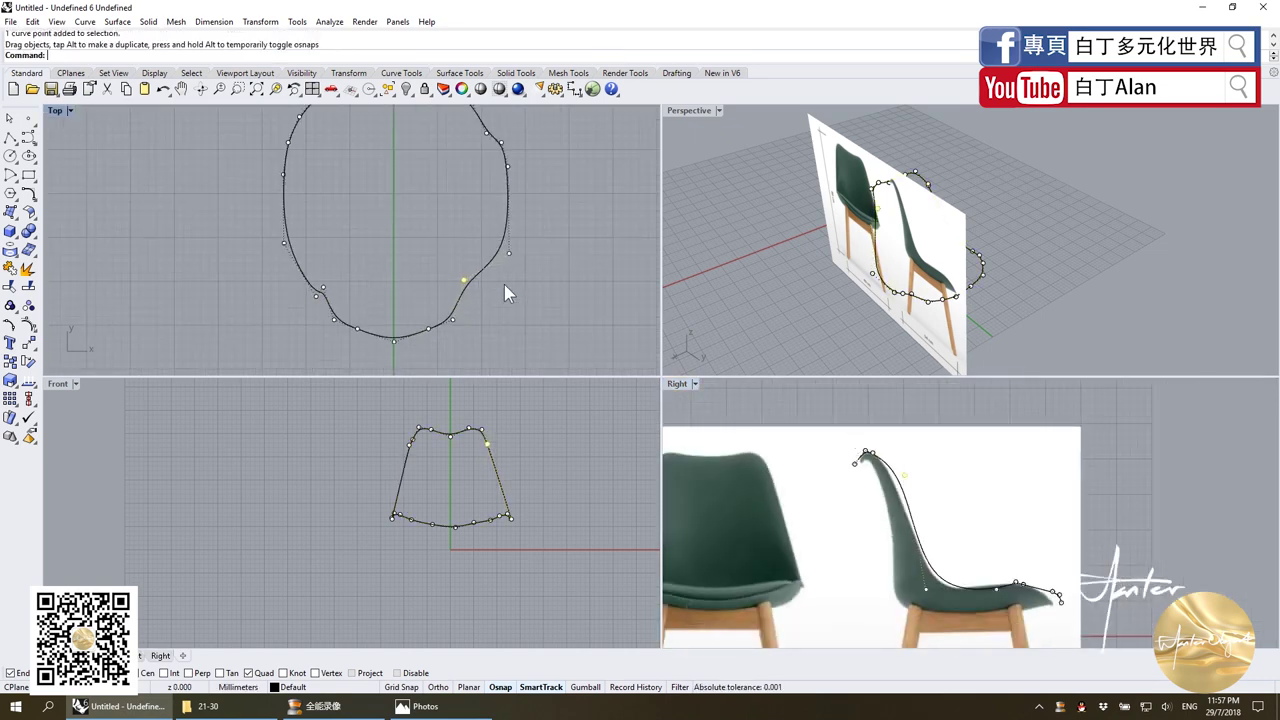
{"action": "scroll", "coordinate": [505, 286], "scroll_direction": "up", "scroll_amount": 2}
Reshape the seat outline's right side, lower left and upper-right corner in Top view.
{"action": "left_click", "coordinate": [460, 283]}
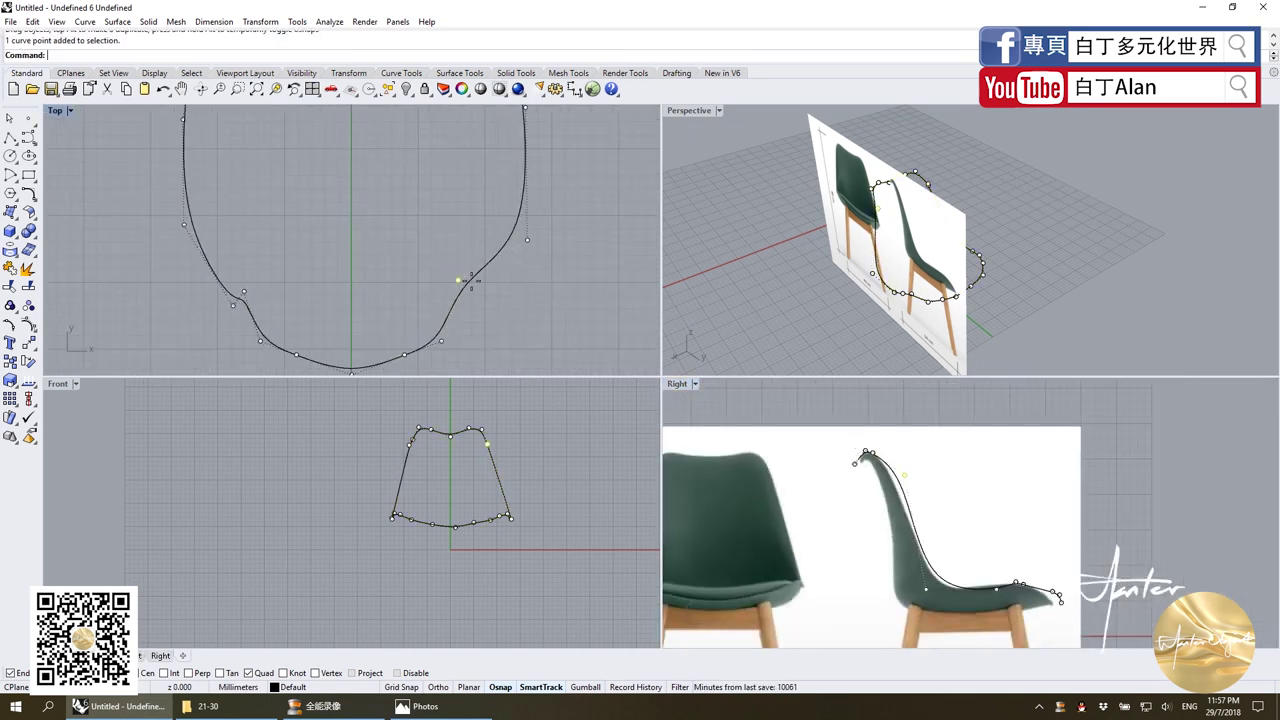
{"action": "left_click_drag", "start_coordinate": [472, 282], "coordinate": [486, 284]}
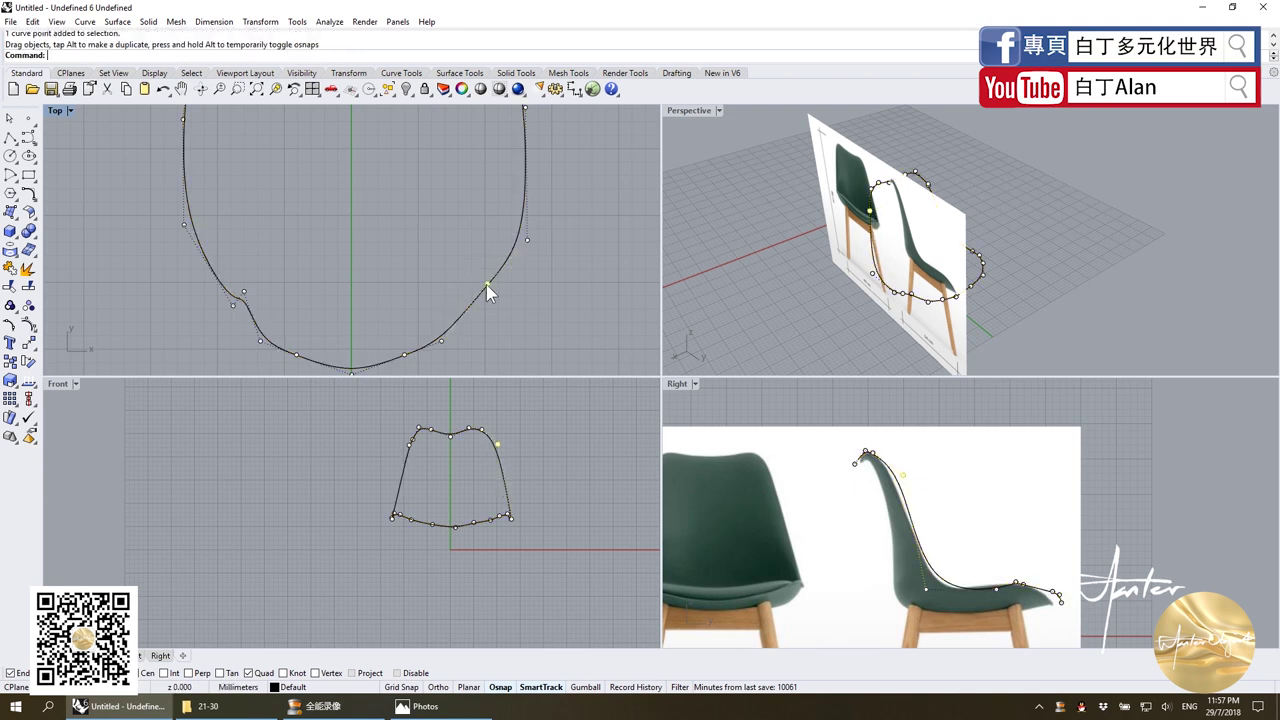
{"action": "scroll", "coordinate": [515, 266], "scroll_direction": "down", "scroll_amount": 3}
{"action": "scroll", "coordinate": [371, 295], "scroll_direction": "up", "scroll_amount": 3}
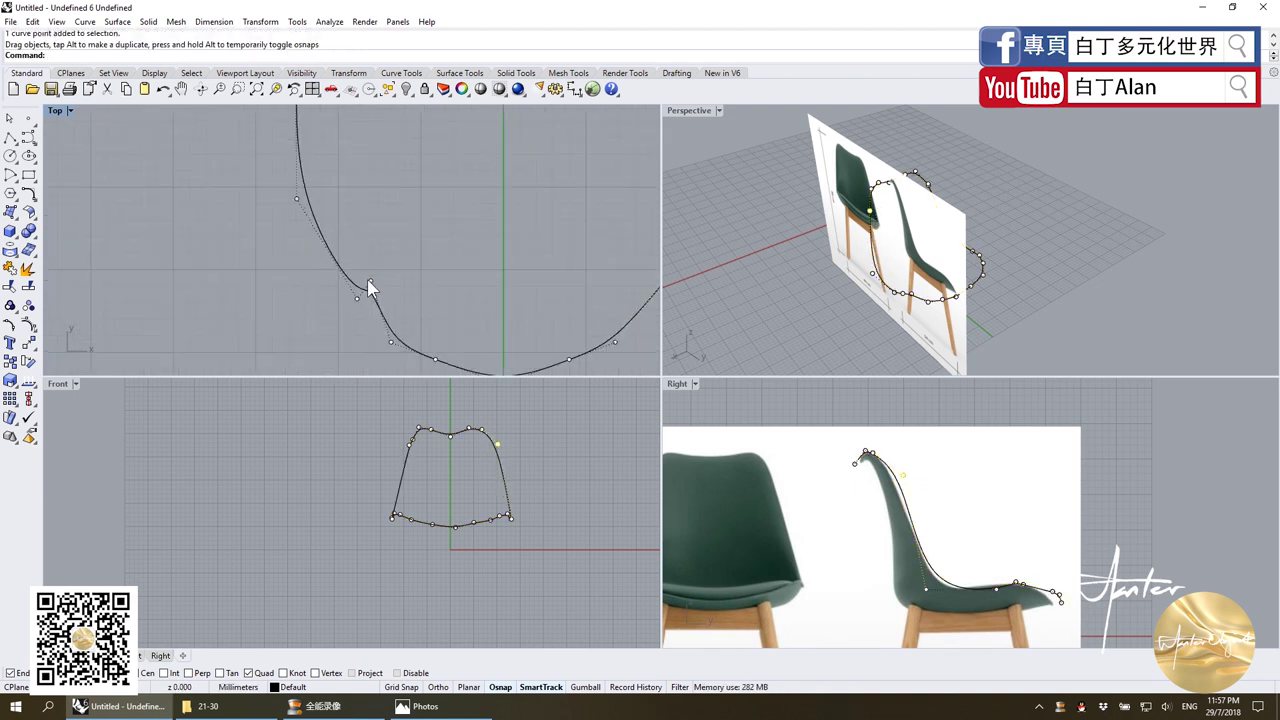
{"action": "left_click", "coordinate": [368, 283]}
{"action": "mouse_move", "coordinate": [368, 283]}
{"action": "left_mouse_down"}
{"action": "mouse_move", "coordinate": [365, 323]}
{"action": "mouse_move", "coordinate": [329, 284]}
{"action": "left_mouse_up"}
{"action": "scroll", "coordinate": [369, 322], "scroll_direction": "down", "scroll_amount": 3}
{"action": "scroll", "coordinate": [366, 322], "scroll_direction": "up", "scroll_amount": 3}
{"action": "scroll", "coordinate": [340, 305], "scroll_direction": "up", "scroll_amount": 2}
{"action": "scroll", "coordinate": [330, 285], "scroll_direction": "down", "scroll_amount": 3}
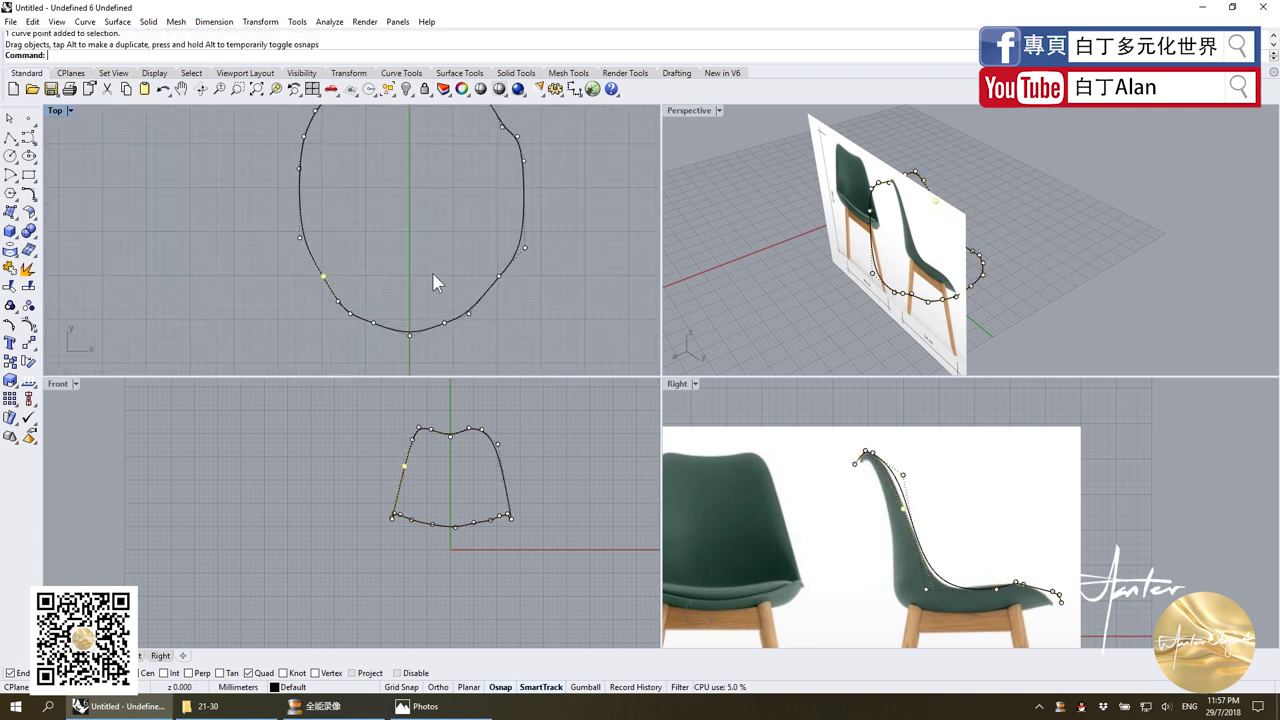
{"action": "scroll", "coordinate": [515, 241], "scroll_direction": "up", "scroll_amount": 2}
{"action": "left_click_drag", "start_coordinate": [517, 235], "coordinate": [520, 250]}
{"action": "scroll", "coordinate": [514, 261], "scroll_direction": "down", "scroll_amount": 3}
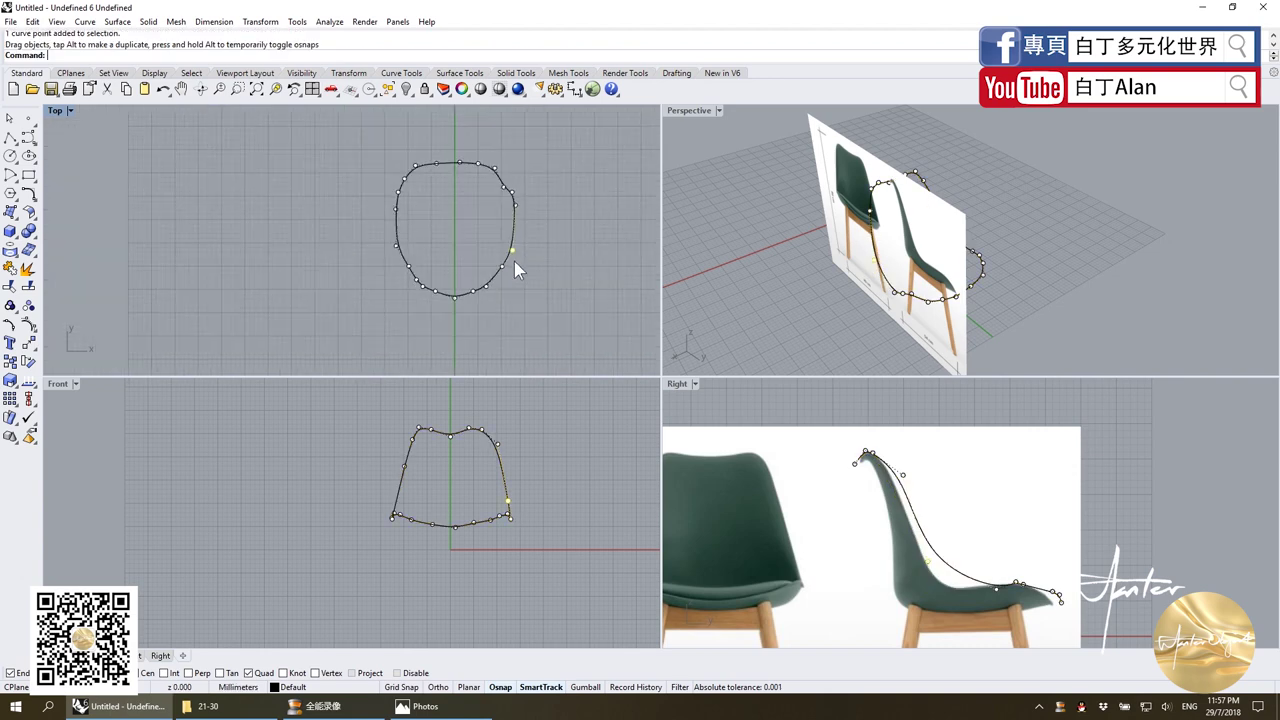
{"action": "scroll", "coordinate": [499, 186], "scroll_direction": "up", "scroll_amount": 2}
{"action": "scroll", "coordinate": [470, 218], "scroll_direction": "up", "scroll_amount": 2}
{"action": "left_click_drag", "start_coordinate": [473, 215], "coordinate": [480, 183]}
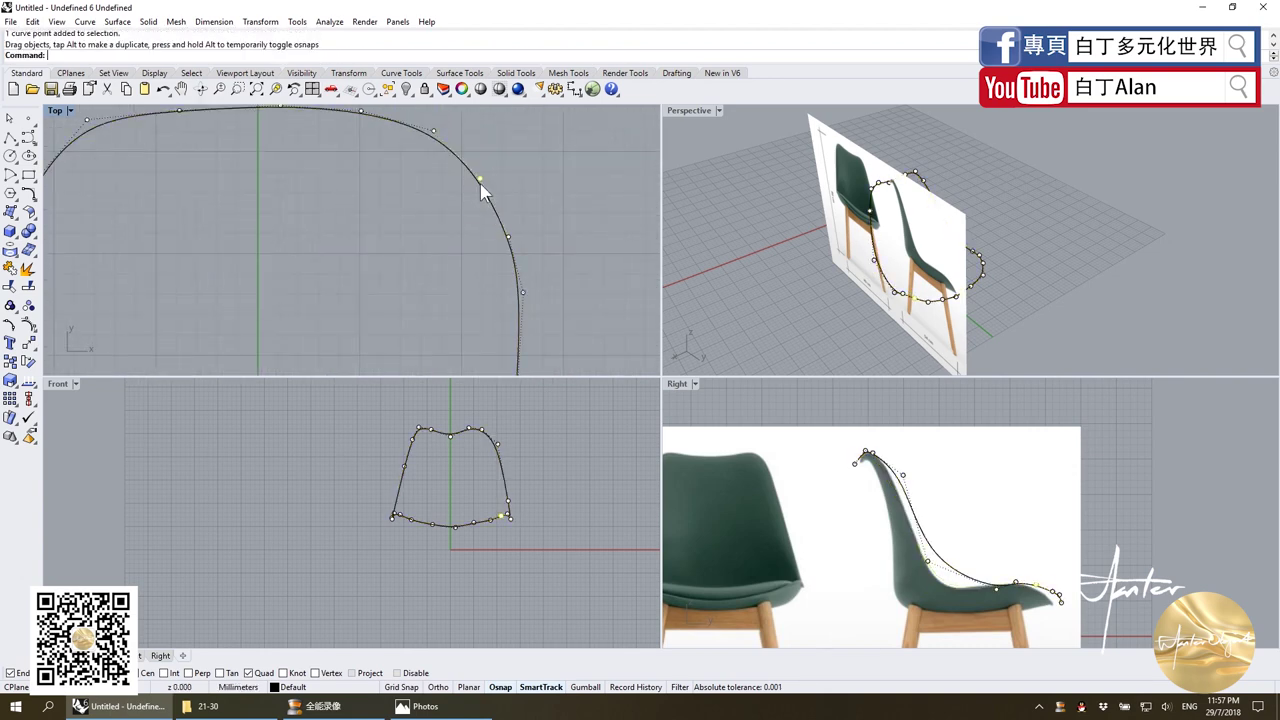
{"action": "scroll", "coordinate": [488, 200], "scroll_direction": "down", "scroll_amount": 3}
{"action": "scroll", "coordinate": [499, 250], "scroll_direction": "down", "scroll_amount": 2}
{"action": "scroll", "coordinate": [966, 579], "scroll_direction": "up", "scroll_amount": 1}
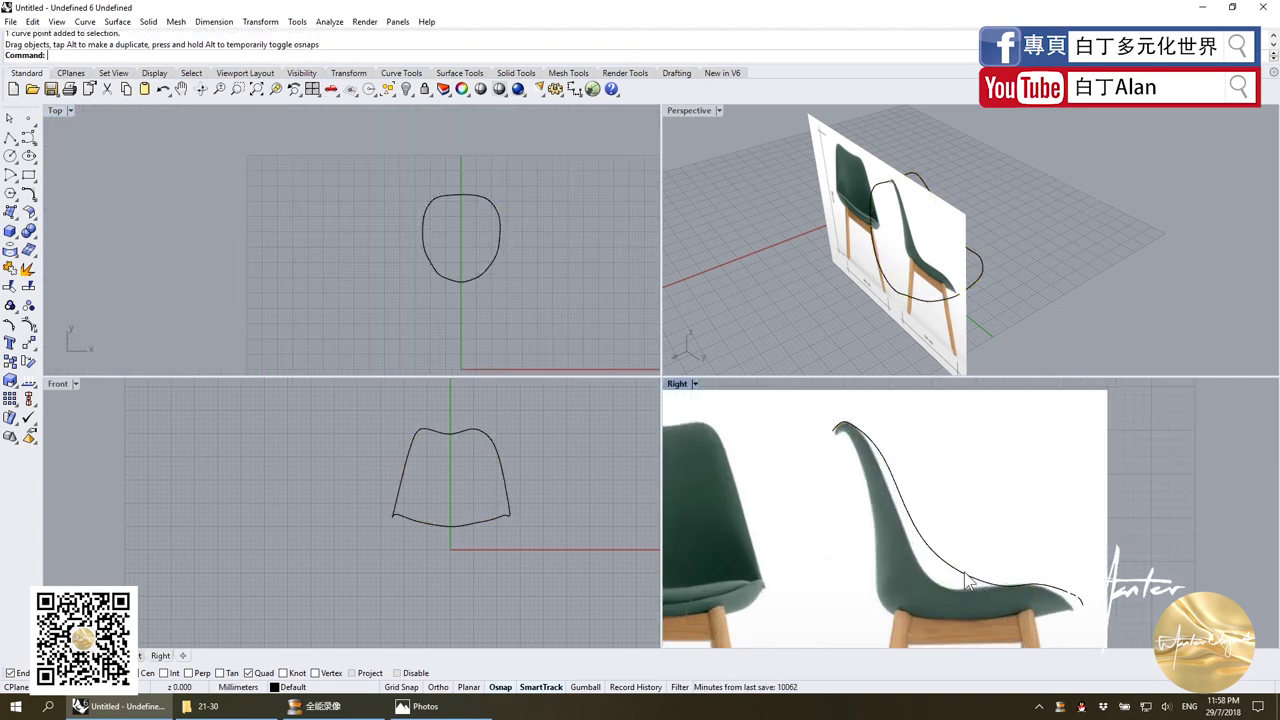
Move the front curve's upper-right point, then hide all control points.
{"action": "left_click", "coordinate": [965, 580]}
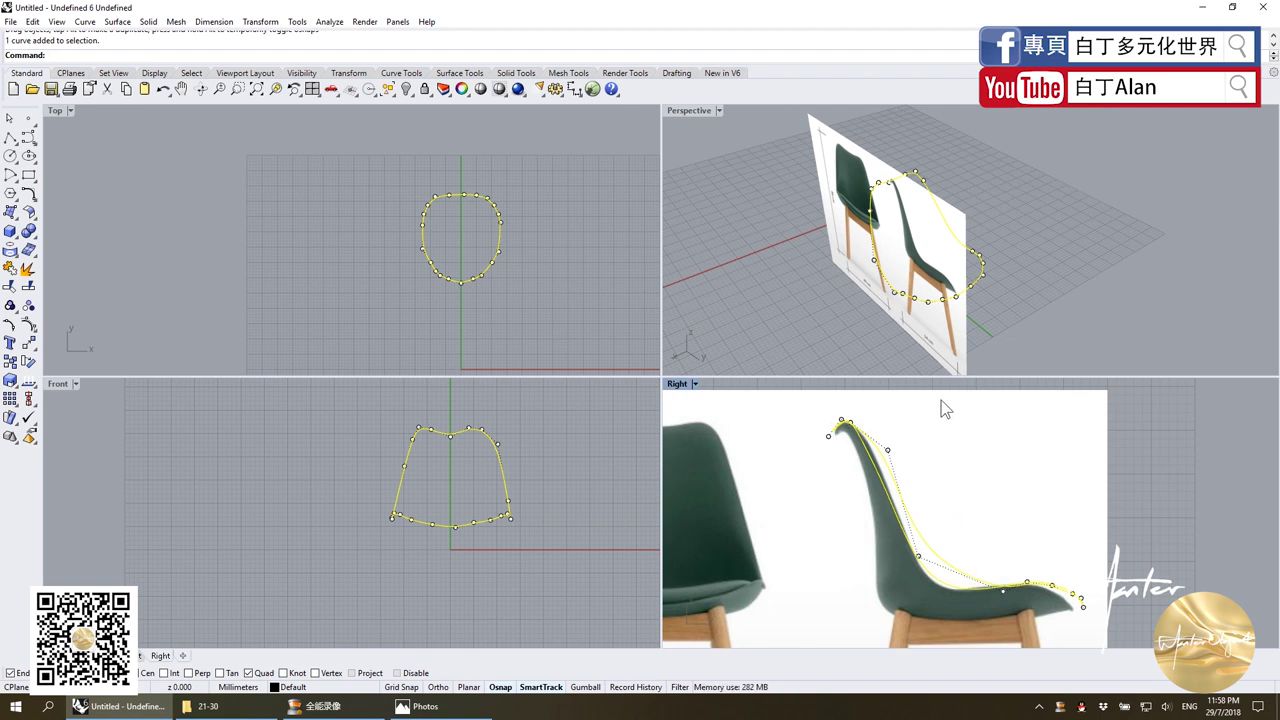
{"action": "key", "text": "Escape"}
{"action": "key", "text": "Escape"}
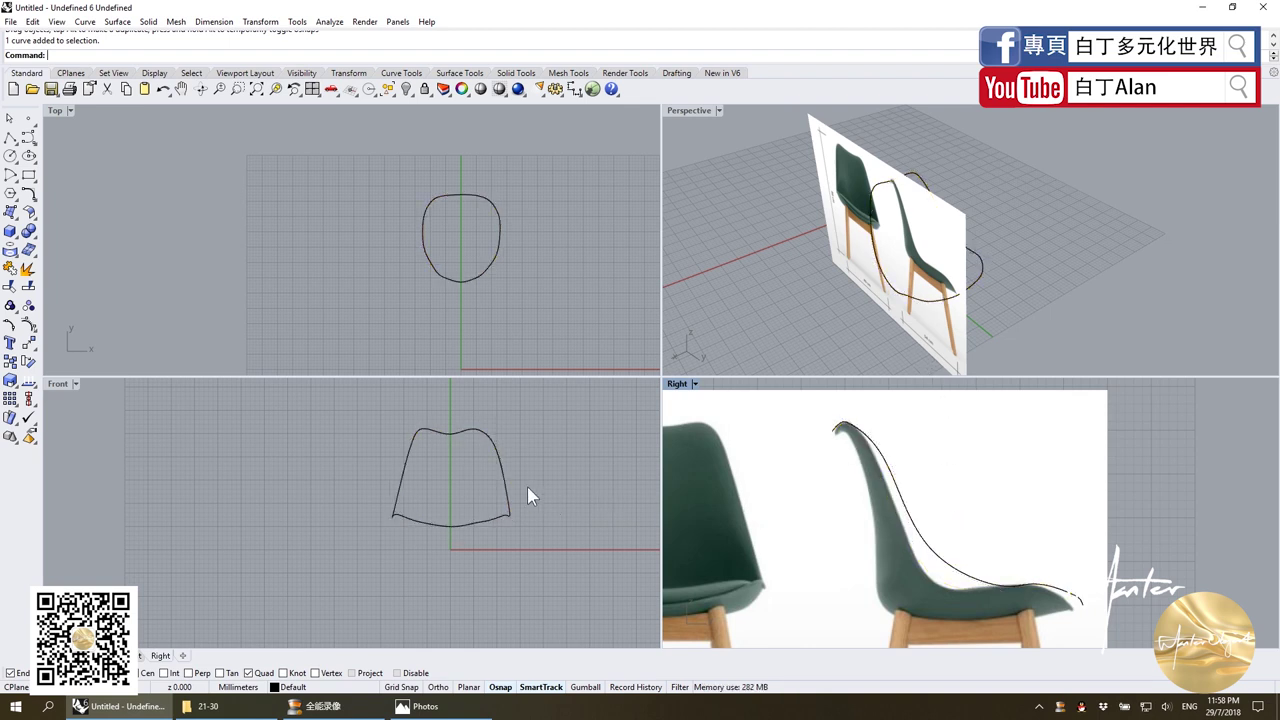
{"action": "left_click", "coordinate": [497, 465]}
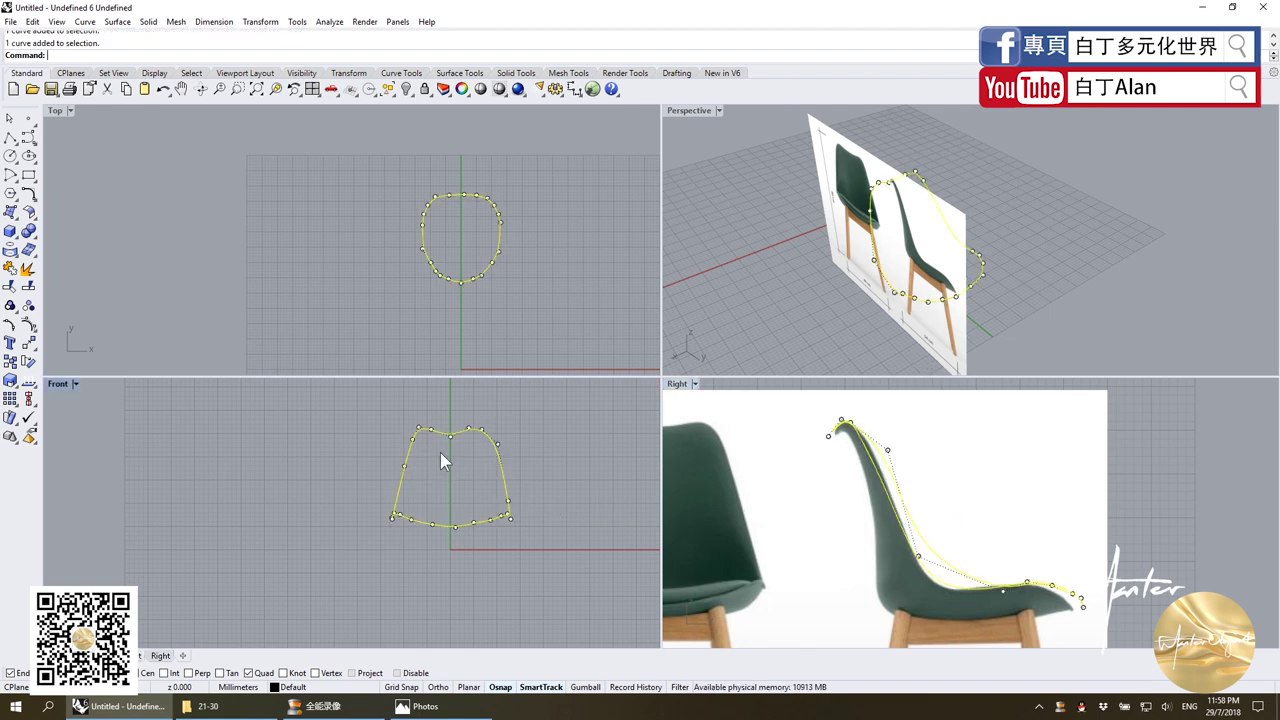
{"action": "scroll", "coordinate": [440, 452], "scroll_direction": "up", "scroll_amount": 5}
{"action": "left_click_drag", "start_coordinate": [538, 454], "coordinate": [514, 442]}
{"action": "scroll", "coordinate": [510, 457], "scroll_direction": "down", "scroll_amount": 3}
{"action": "scroll", "coordinate": [486, 261], "scroll_direction": "up", "scroll_amount": 3}
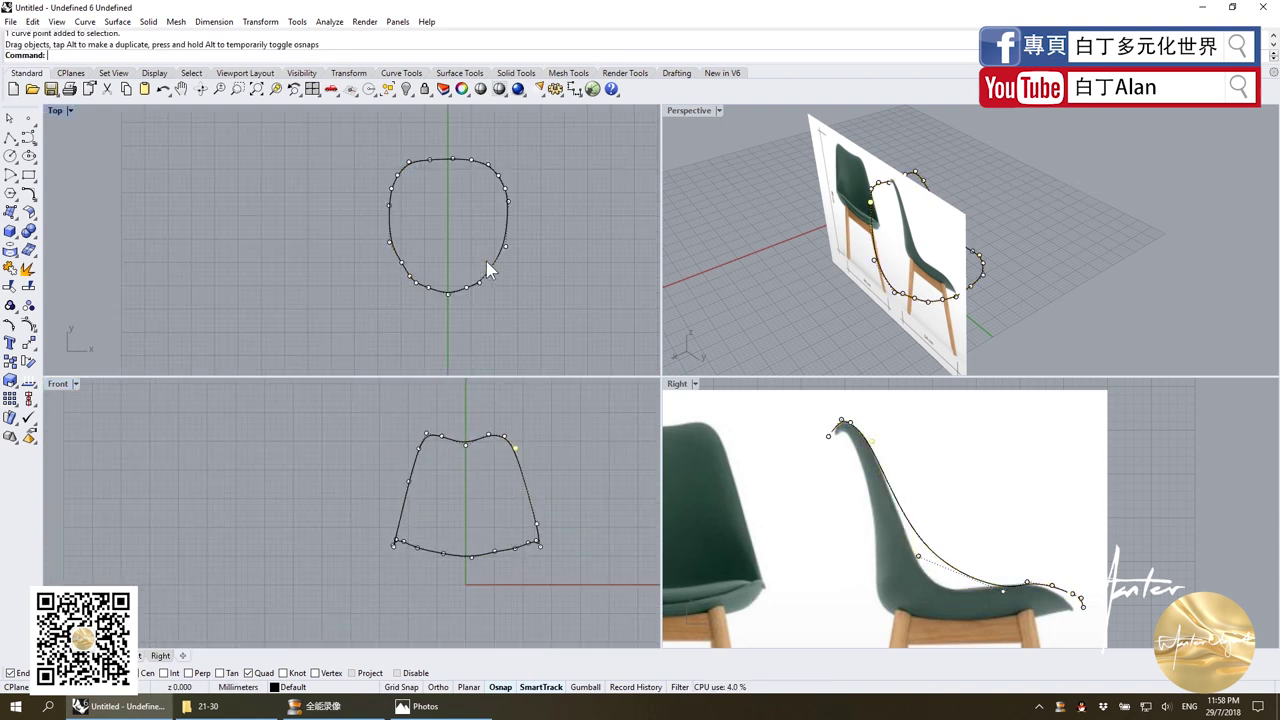
{"action": "key", "text": "Escape"}
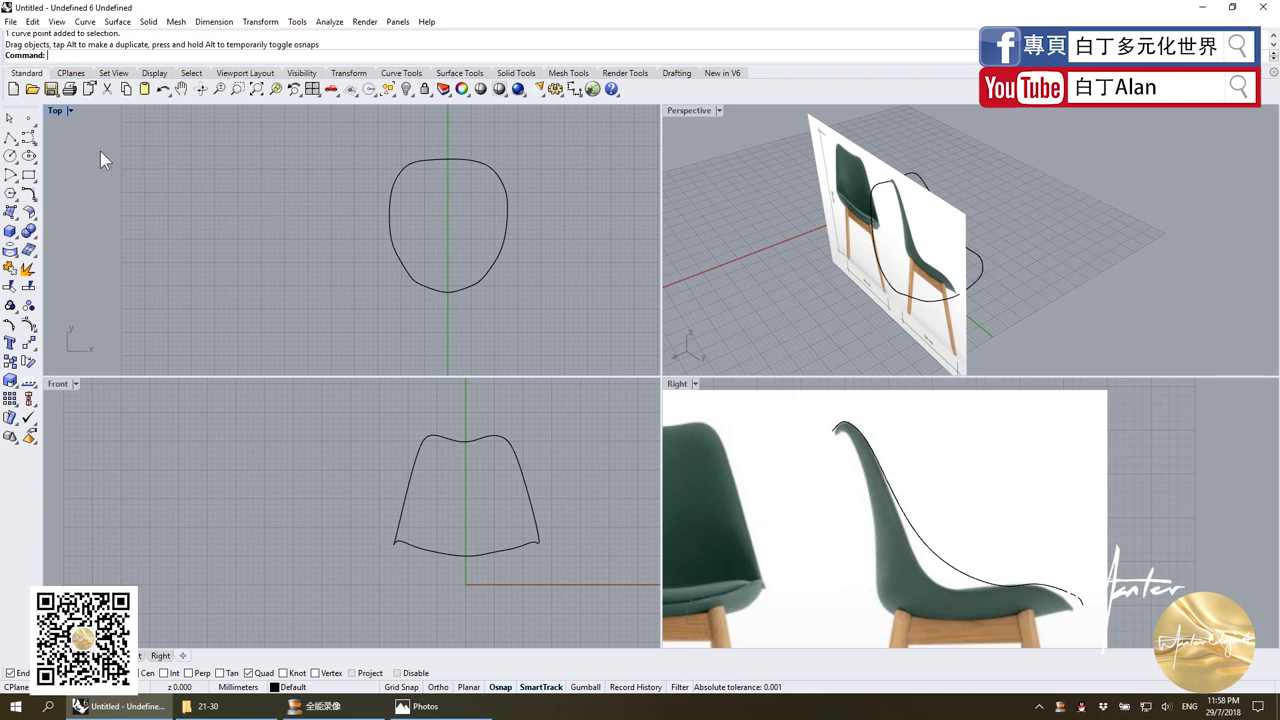
Draw a five-point cross-section curve across the outline, using Ortho for the straight right part.
{"action": "left_click", "coordinate": [37, 138]}
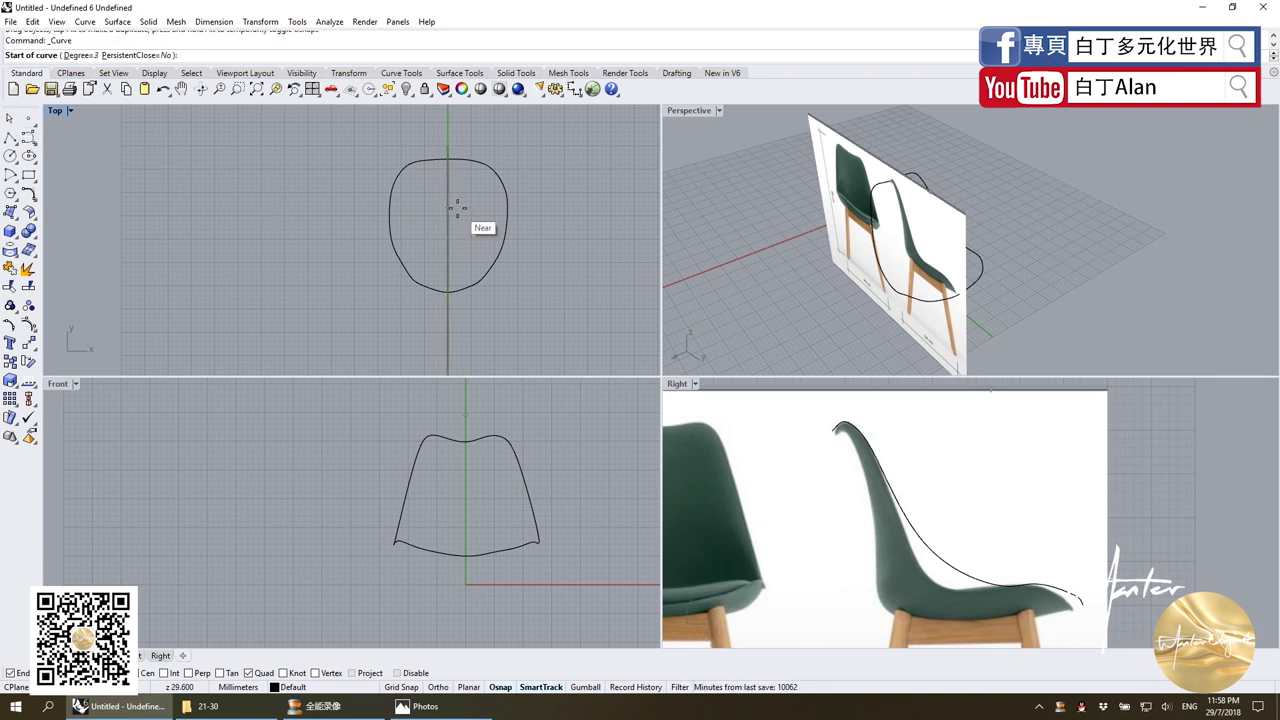
{"action": "left_click", "coordinate": [392, 256]}
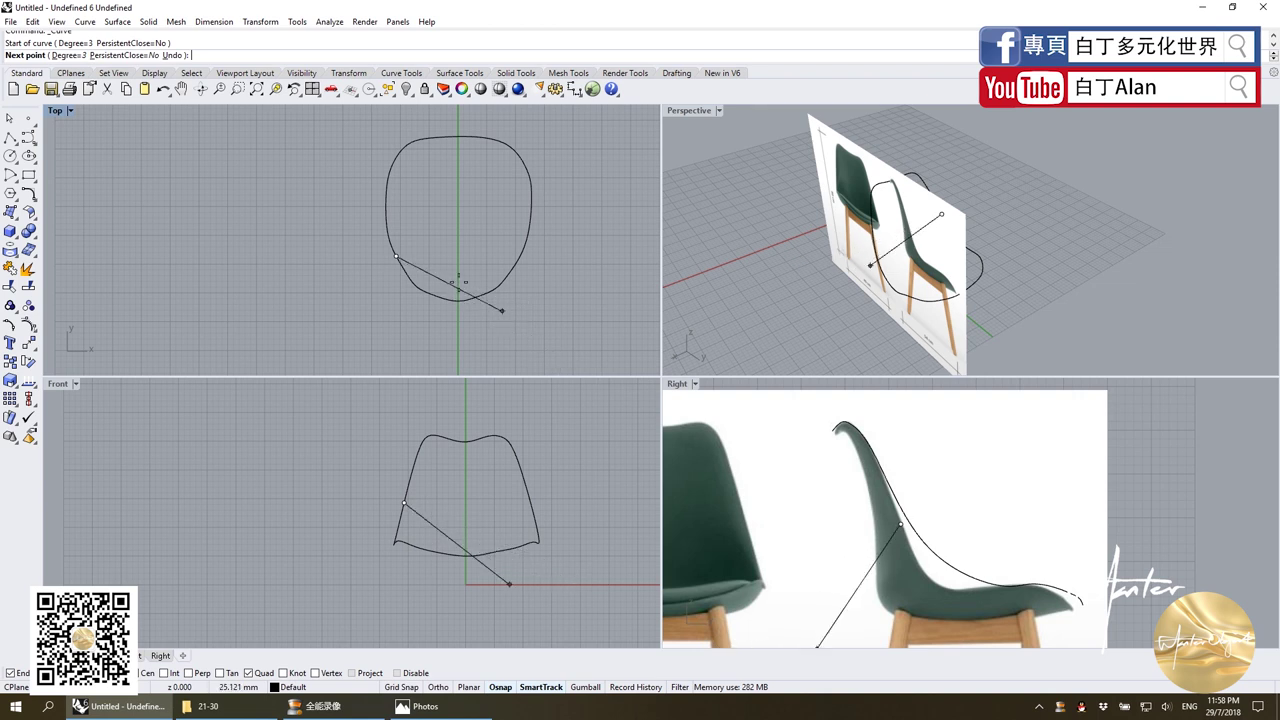
{"action": "scroll", "coordinate": [429, 271], "scroll_direction": "up", "scroll_amount": 2}
{"action": "scroll", "coordinate": [414, 237], "scroll_direction": "up", "scroll_amount": 1}
{"action": "left_click", "coordinate": [408, 240]}
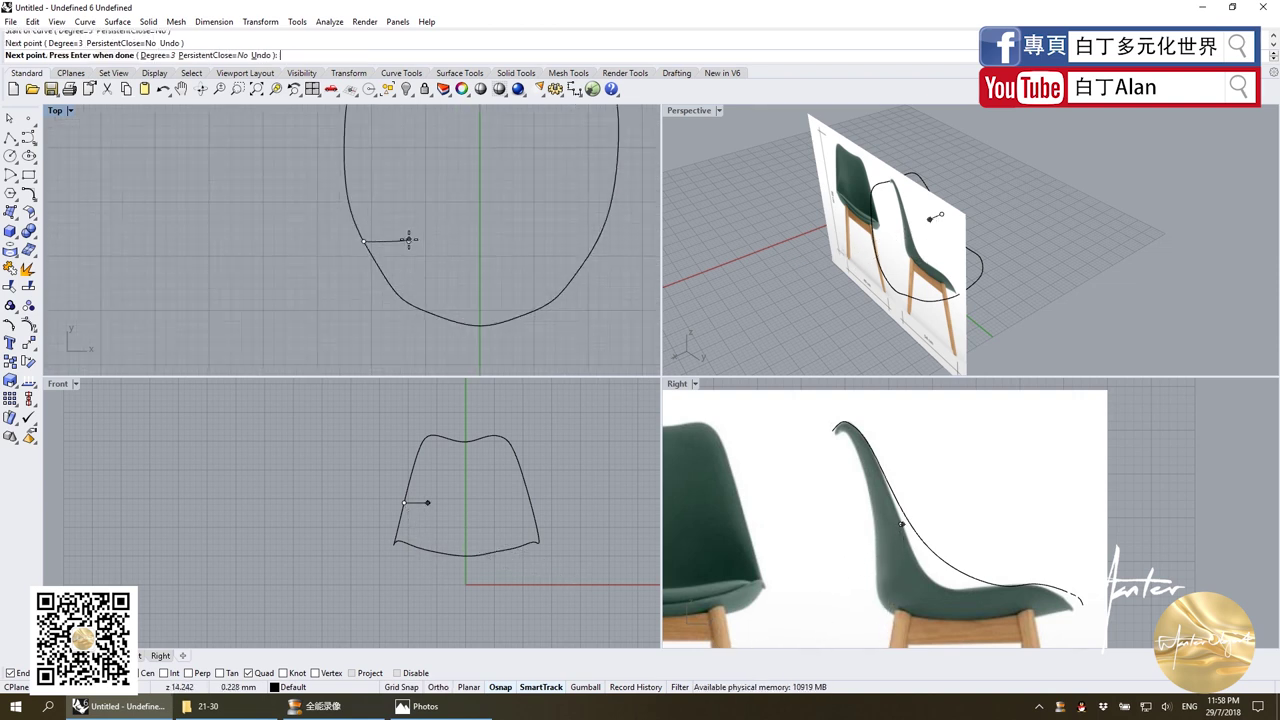
{"action": "left_click", "coordinate": [480, 327]}
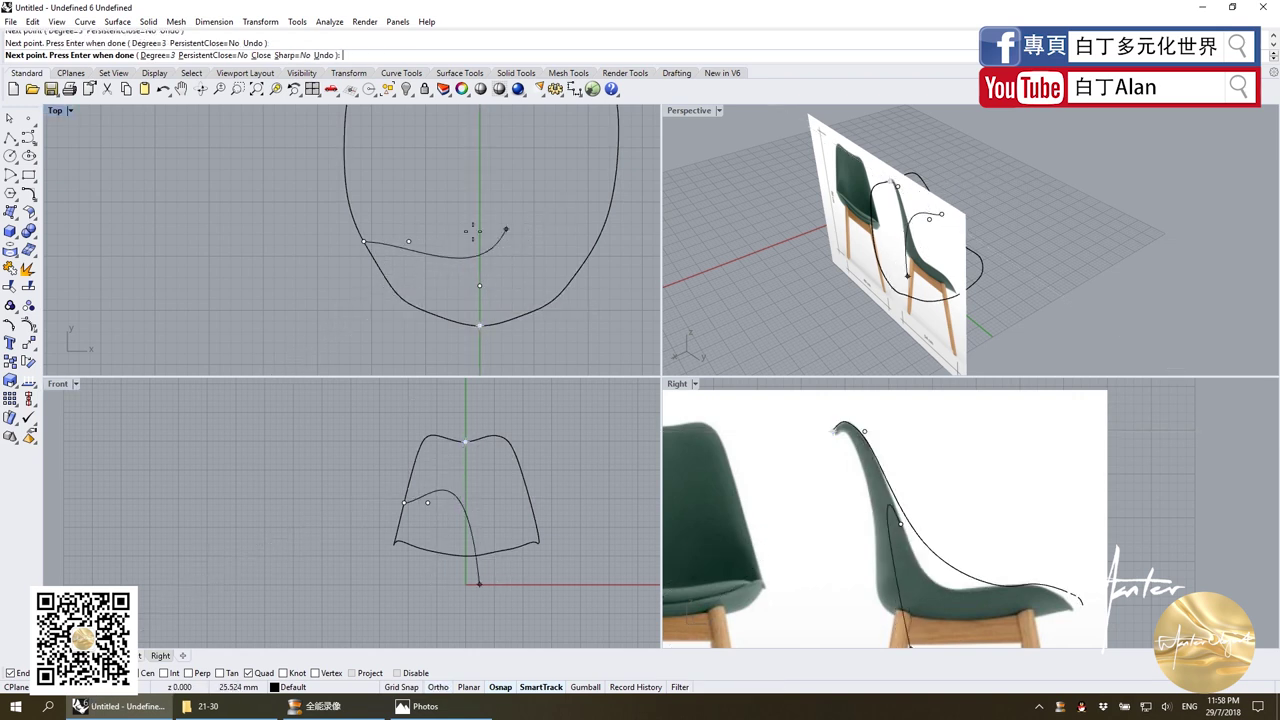
{"action": "key", "text": "F8"}
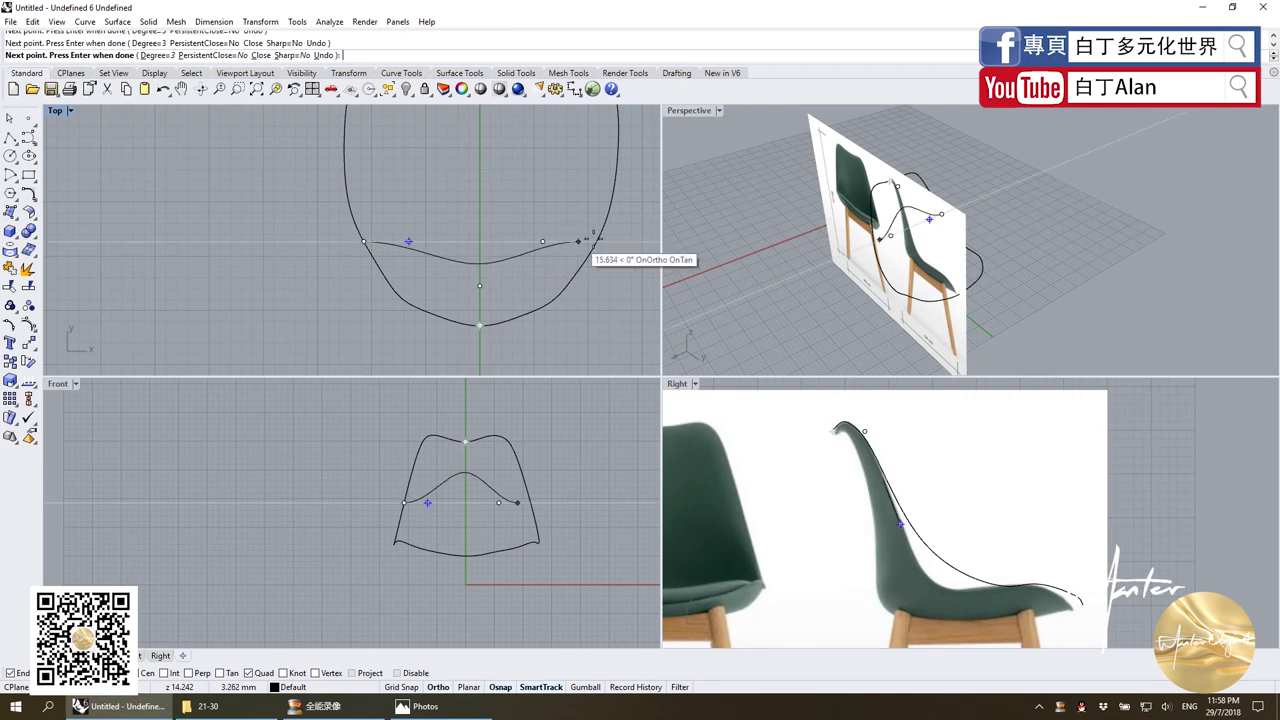
{"action": "left_click", "coordinate": [542, 242]}
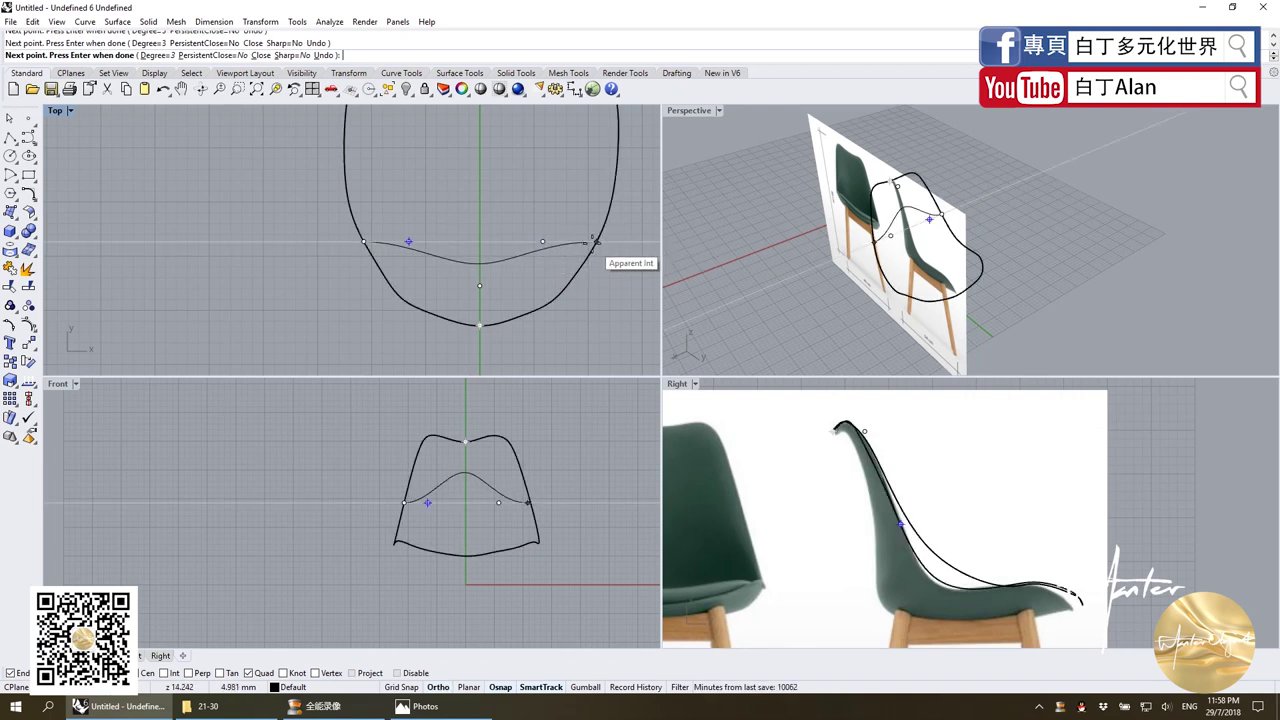
{"action": "left_click", "coordinate": [596, 242]}
{"action": "key", "text": "Return"}
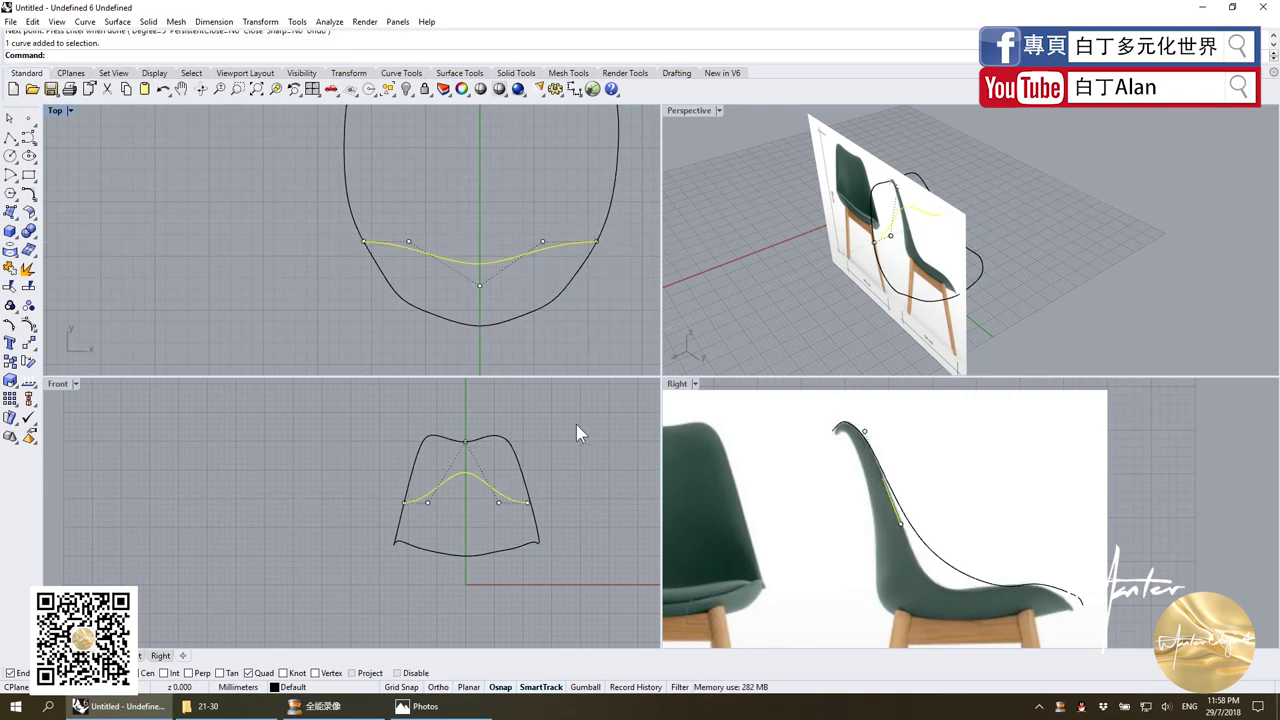
Drag the curve's top middle point down to flatten it, undoing the trial point moves.
{"action": "scroll", "coordinate": [469, 449], "scroll_direction": "up", "scroll_amount": 3}
{"action": "left_click", "coordinate": [467, 437]}
{"action": "mouse_move", "coordinate": [467, 437]}
{"action": "left_mouse_down"}
{"action": "mouse_move", "coordinate": [391, 551]}
{"action": "mouse_move", "coordinate": [469, 550]}
{"action": "left_mouse_up"}
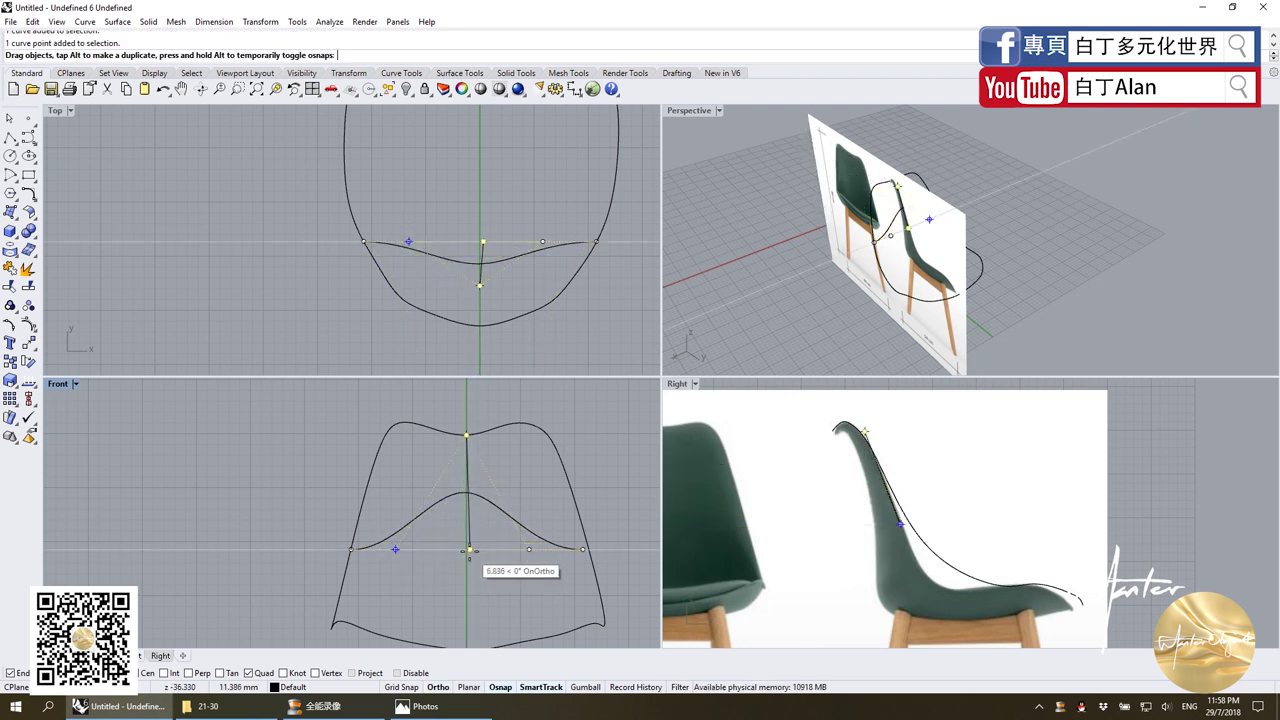
{"action": "left_click_drag", "start_coordinate": [469, 550], "coordinate": [465, 548]}
{"action": "scroll", "coordinate": [446, 193], "scroll_direction": "down", "scroll_amount": 5}
{"action": "key", "text": "ctrl+z"}
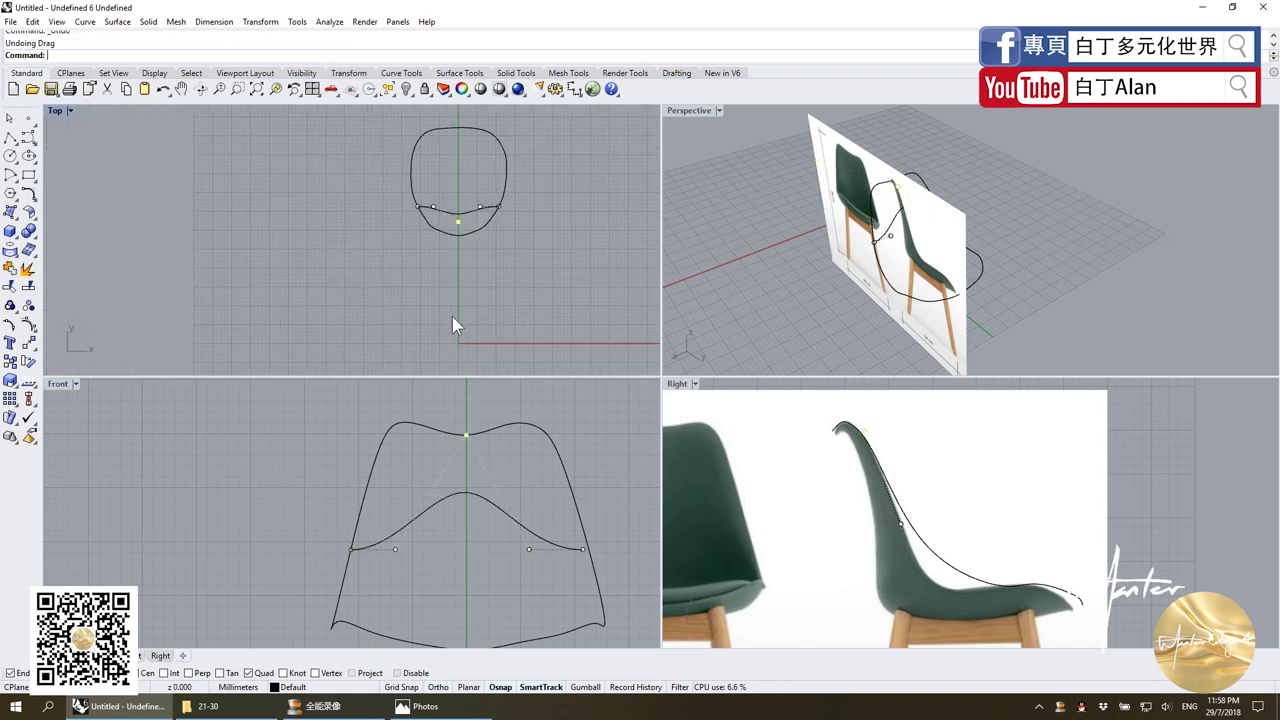
{"action": "left_click_drag", "start_coordinate": [528, 549], "coordinate": [465, 553], "text": "shift"}
{"action": "key", "text": "ctrl+z"}
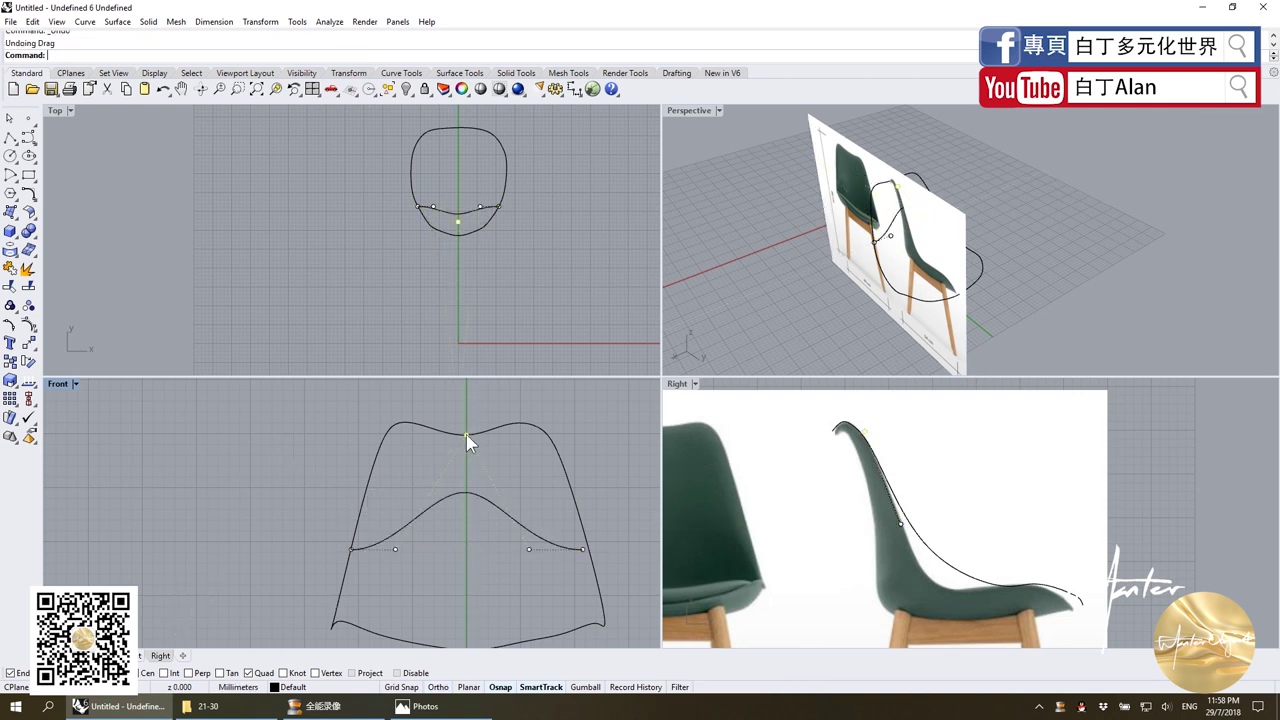
{"action": "mouse_move", "coordinate": [466, 434]}
{"action": "left_mouse_down"}
{"action": "mouse_move", "coordinate": [366, 537]}
{"action": "mouse_move", "coordinate": [465, 549]}
{"action": "left_mouse_up"}
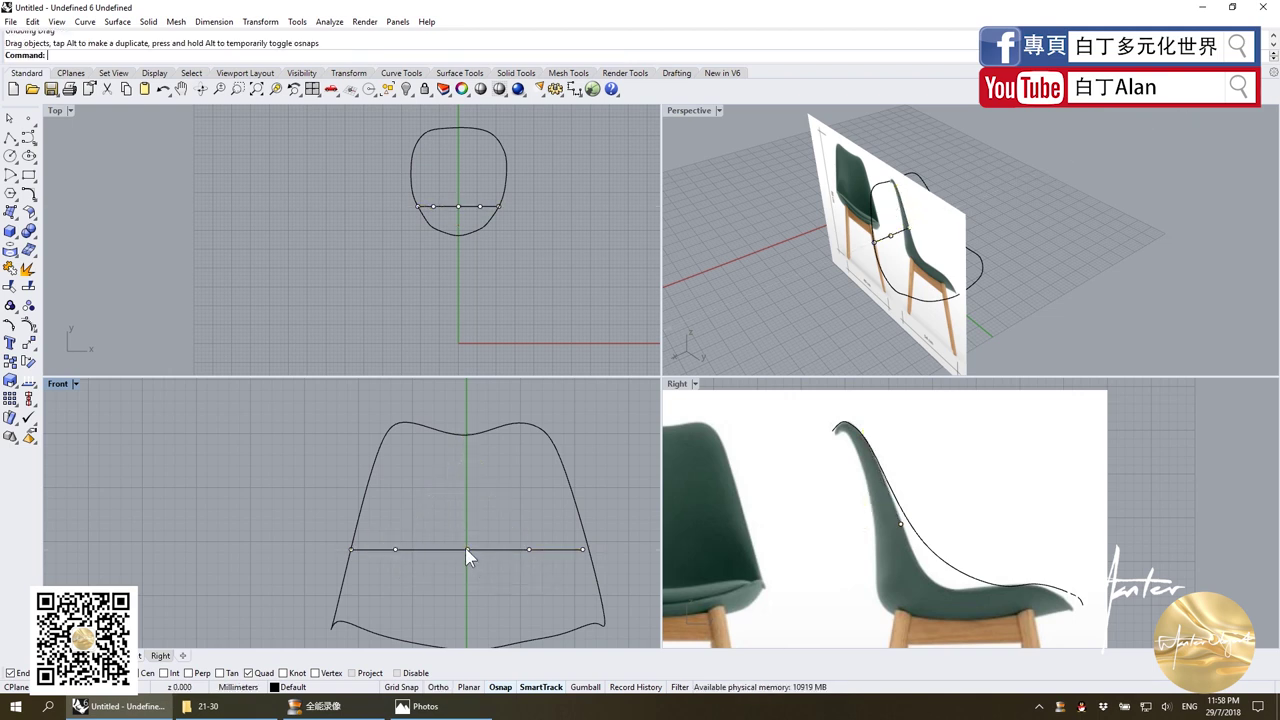
{"action": "left_click", "coordinate": [465, 548]}
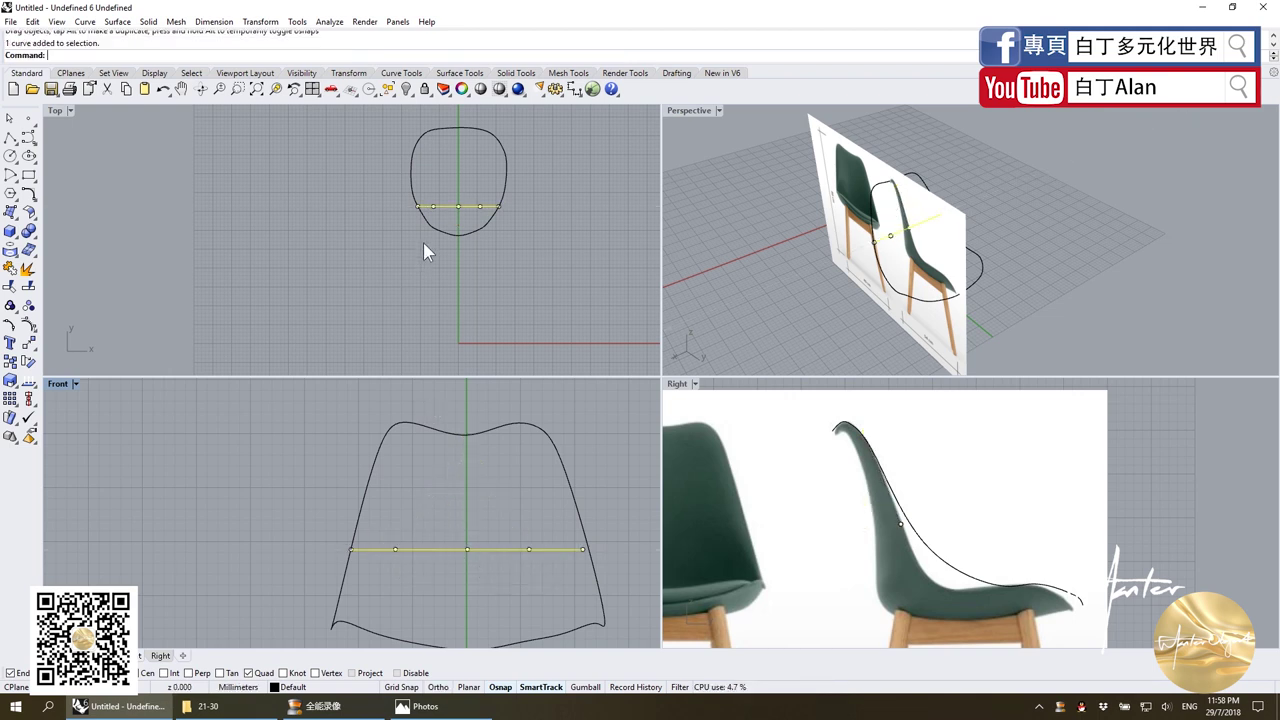
{"action": "scroll", "coordinate": [455, 215], "scroll_direction": "up", "scroll_amount": 4}
{"action": "left_click", "coordinate": [448, 213]}
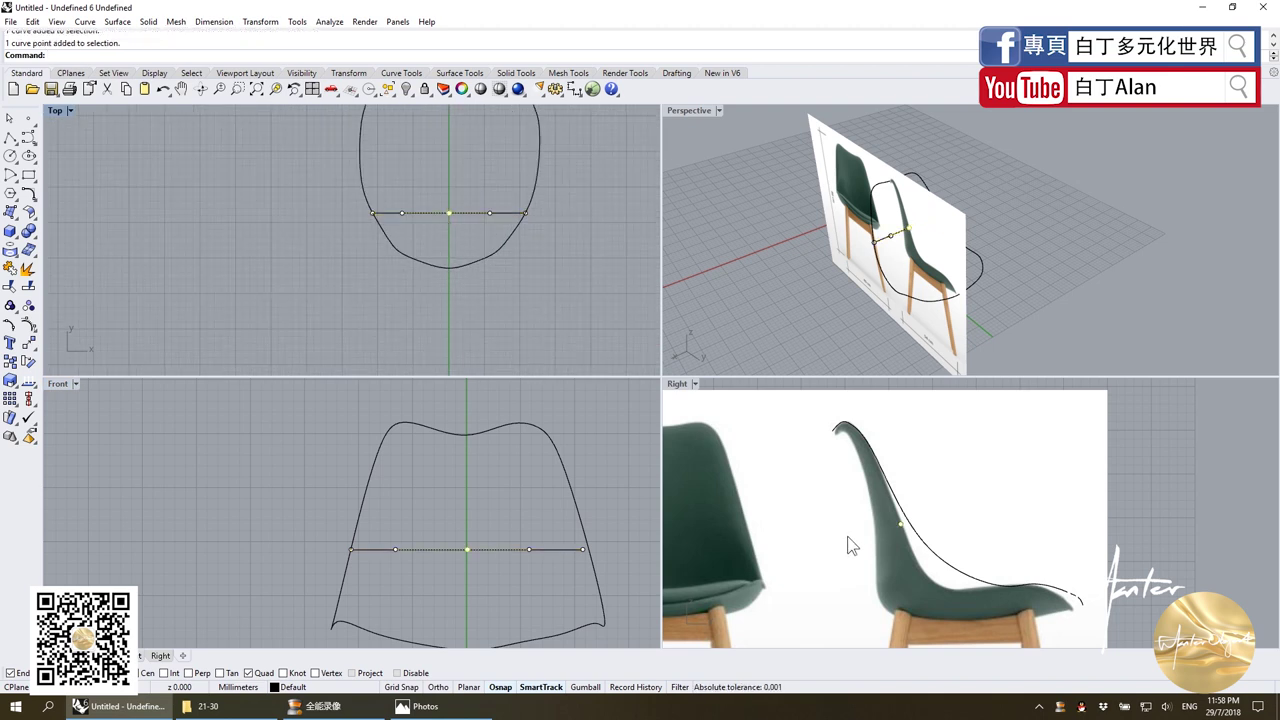
Drag the cross curve's middle point backward in the side view.
{"action": "scroll", "coordinate": [850, 545], "scroll_direction": "up", "scroll_amount": 3}
{"action": "left_click_drag", "start_coordinate": [920, 521], "coordinate": [871, 521]}
{"action": "scroll", "coordinate": [877, 524], "scroll_direction": "up", "scroll_amount": 2}
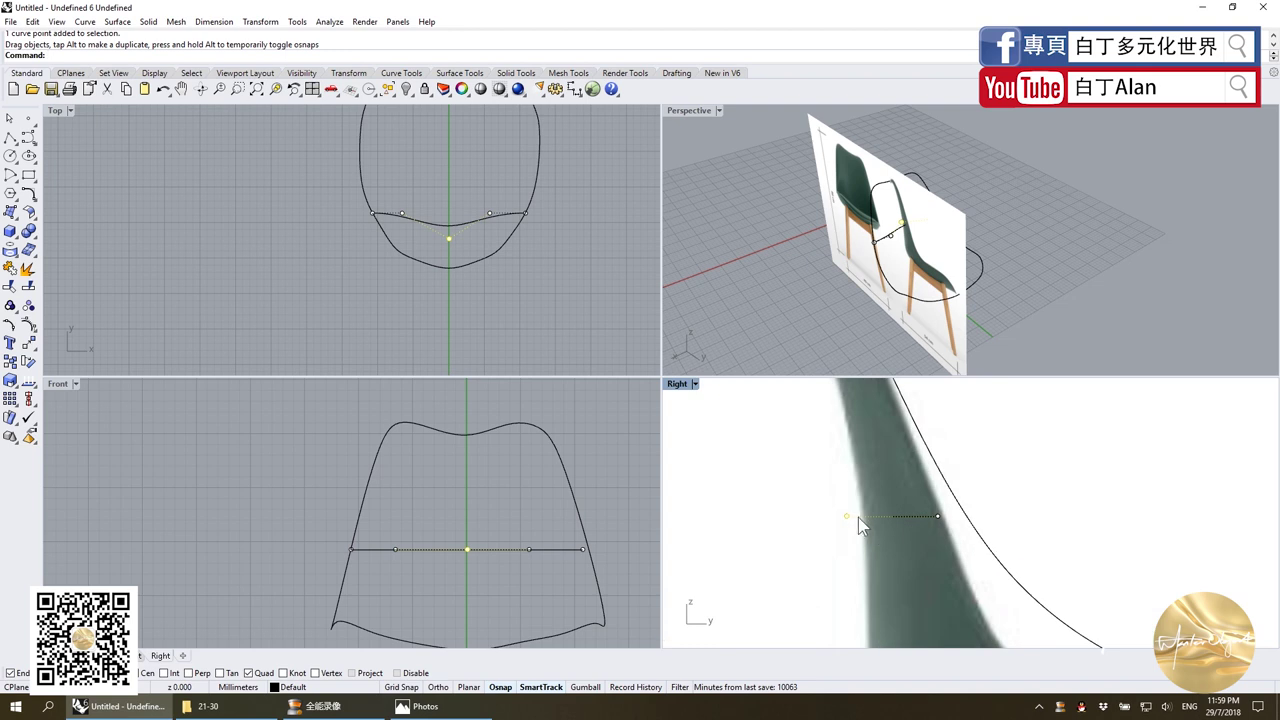
{"action": "left_click_drag", "start_coordinate": [845, 516], "coordinate": [788, 516]}
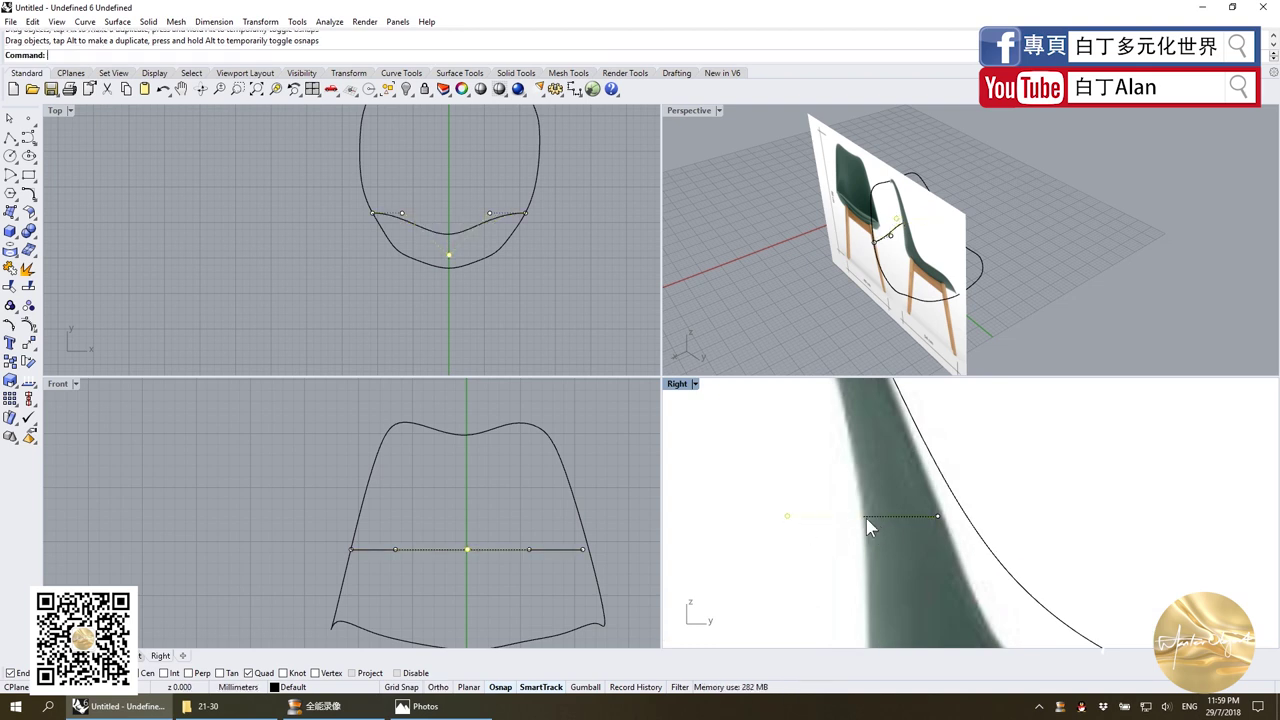
{"action": "scroll", "coordinate": [887, 517], "scroll_direction": "down", "scroll_amount": 5}
{"action": "scroll", "coordinate": [887, 517], "scroll_direction": "down", "scroll_amount": 2}
{"action": "scroll", "coordinate": [928, 575], "scroll_direction": "up", "scroll_amount": 5}
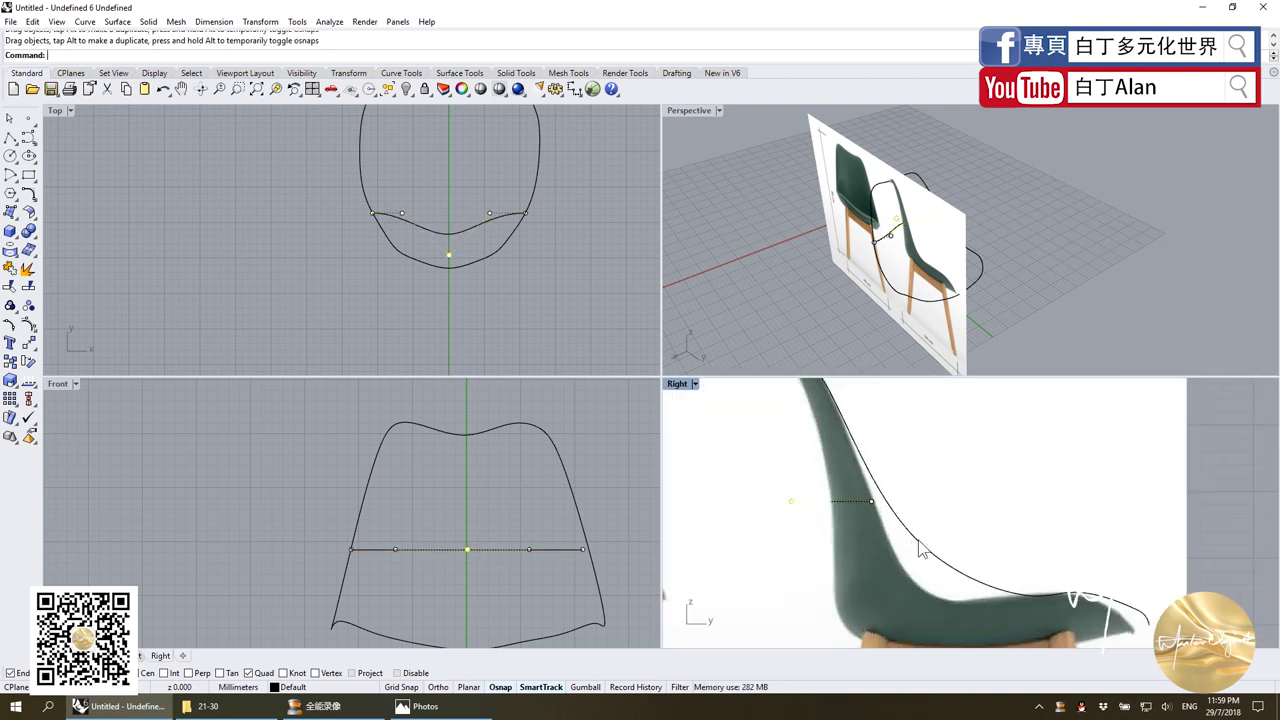
Pull a seat profile control point down onto the chair seat.
{"action": "left_click", "coordinate": [928, 577]}
{"action": "left_click", "coordinate": [897, 560]}
{"action": "left_click", "coordinate": [897, 551]}
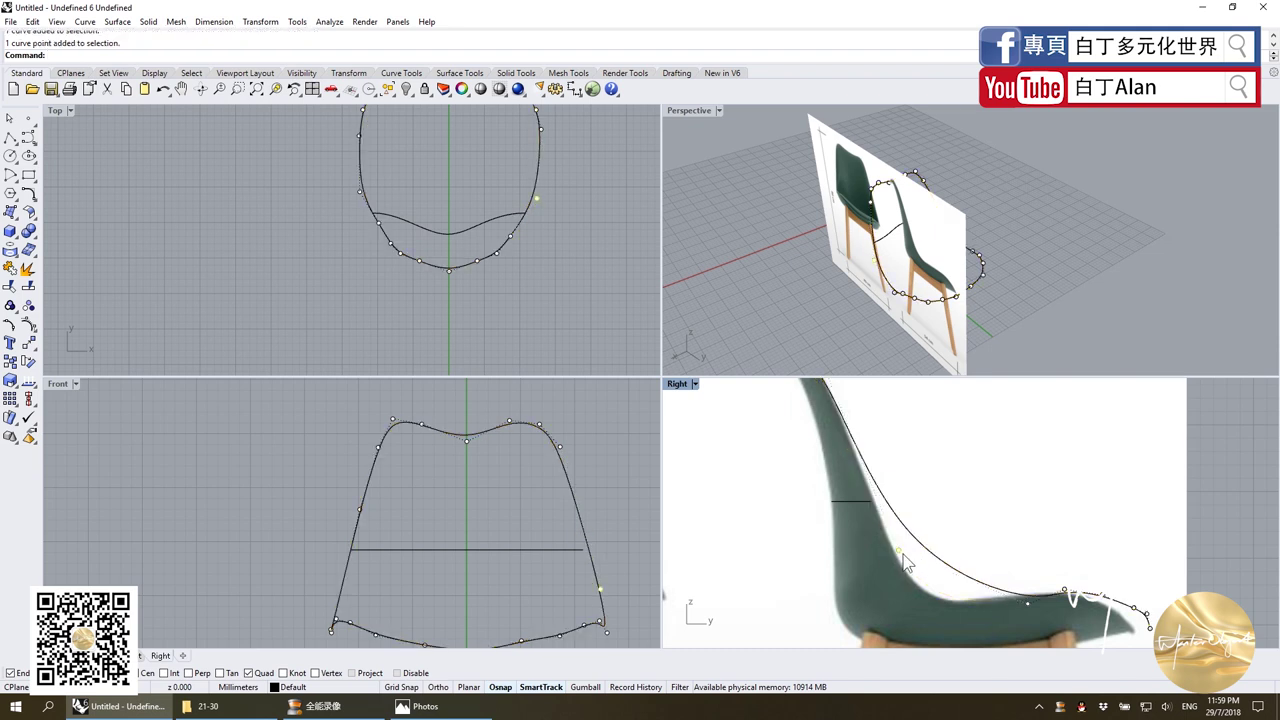
{"action": "left_click_drag", "start_coordinate": [897, 551], "coordinate": [897, 592]}
{"action": "key", "text": "Escape"}
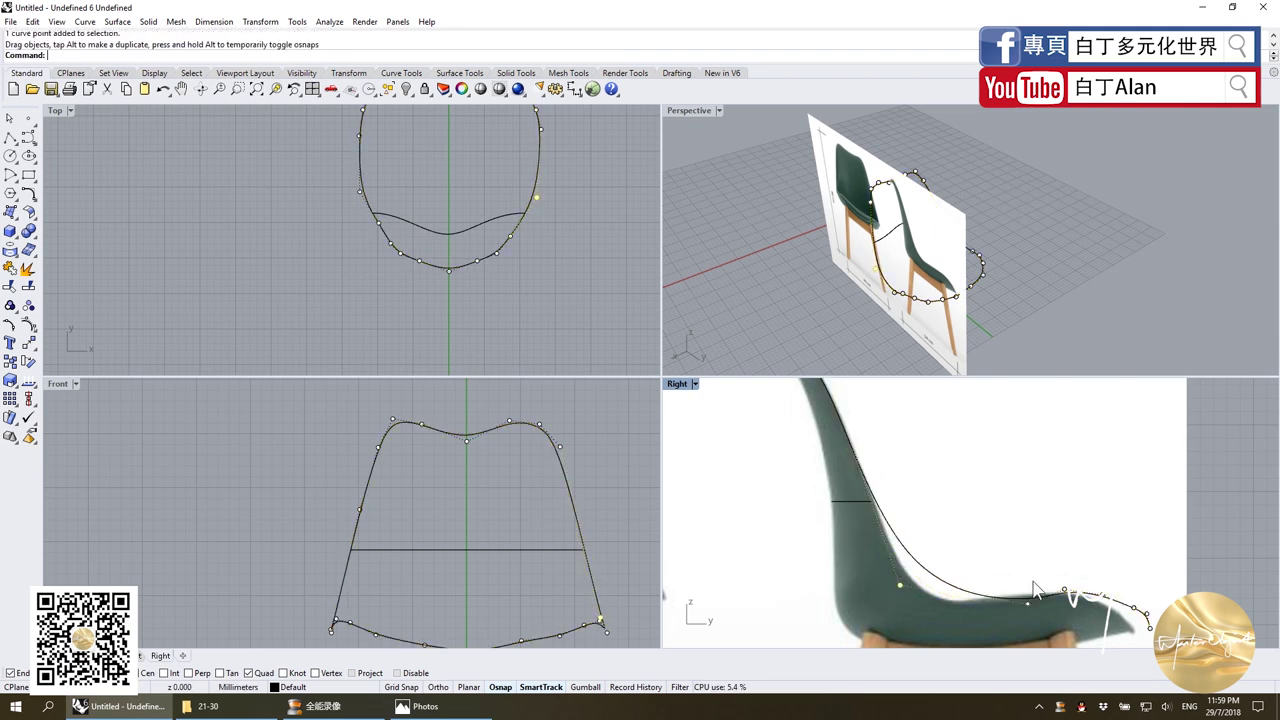
Move the seat profile's front control point to refine the curve and hide control points.
{"action": "left_click", "coordinate": [1027, 601]}
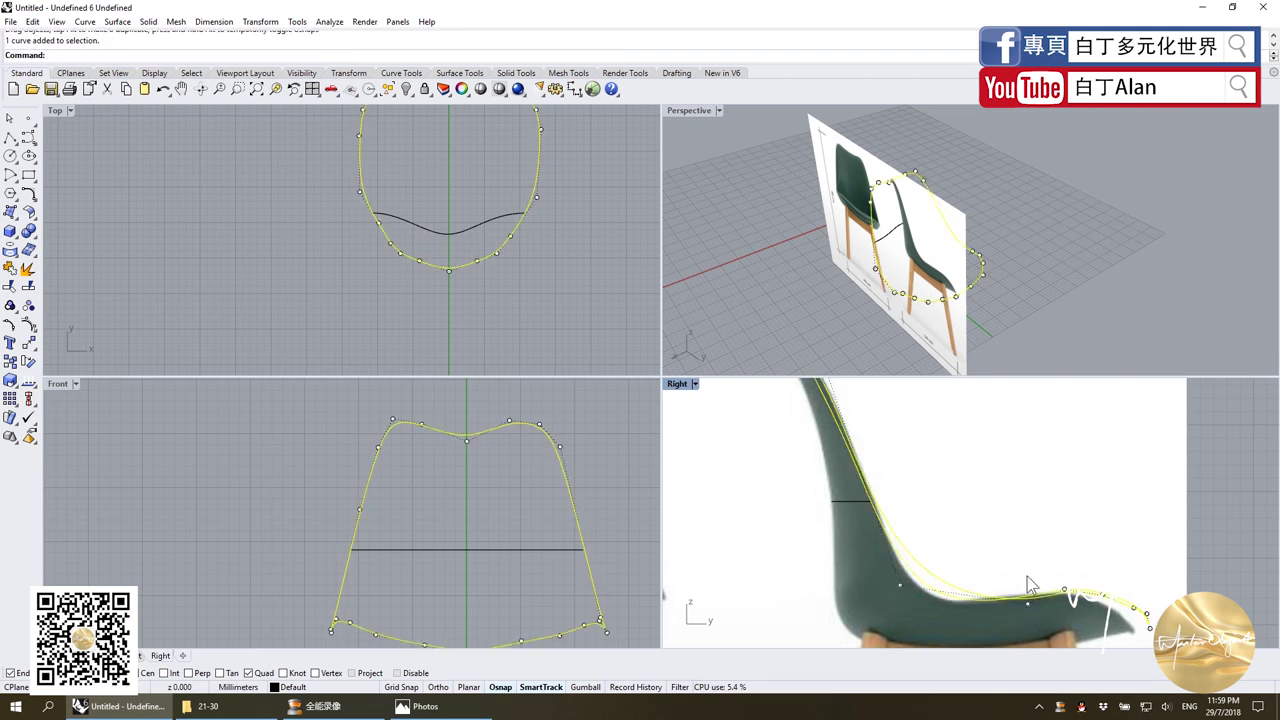
{"action": "left_click", "coordinate": [1025, 612]}
{"action": "left_click", "coordinate": [1026, 596]}
{"action": "scroll", "coordinate": [1027, 600], "scroll_direction": "up", "scroll_amount": 3}
{"action": "scroll", "coordinate": [1026, 570], "scroll_direction": "up", "scroll_amount": 3}
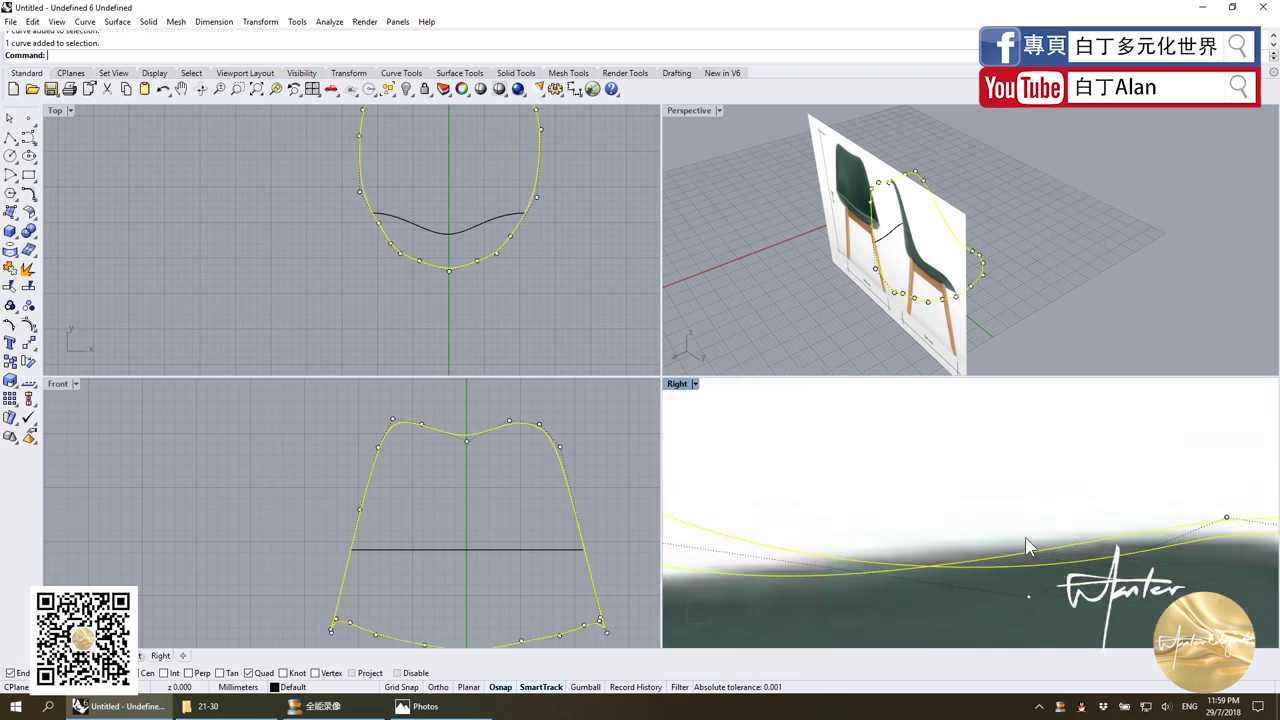
{"action": "left_click", "coordinate": [1028, 596]}
{"action": "left_click_drag", "start_coordinate": [1029, 597], "coordinate": [737, 597]}
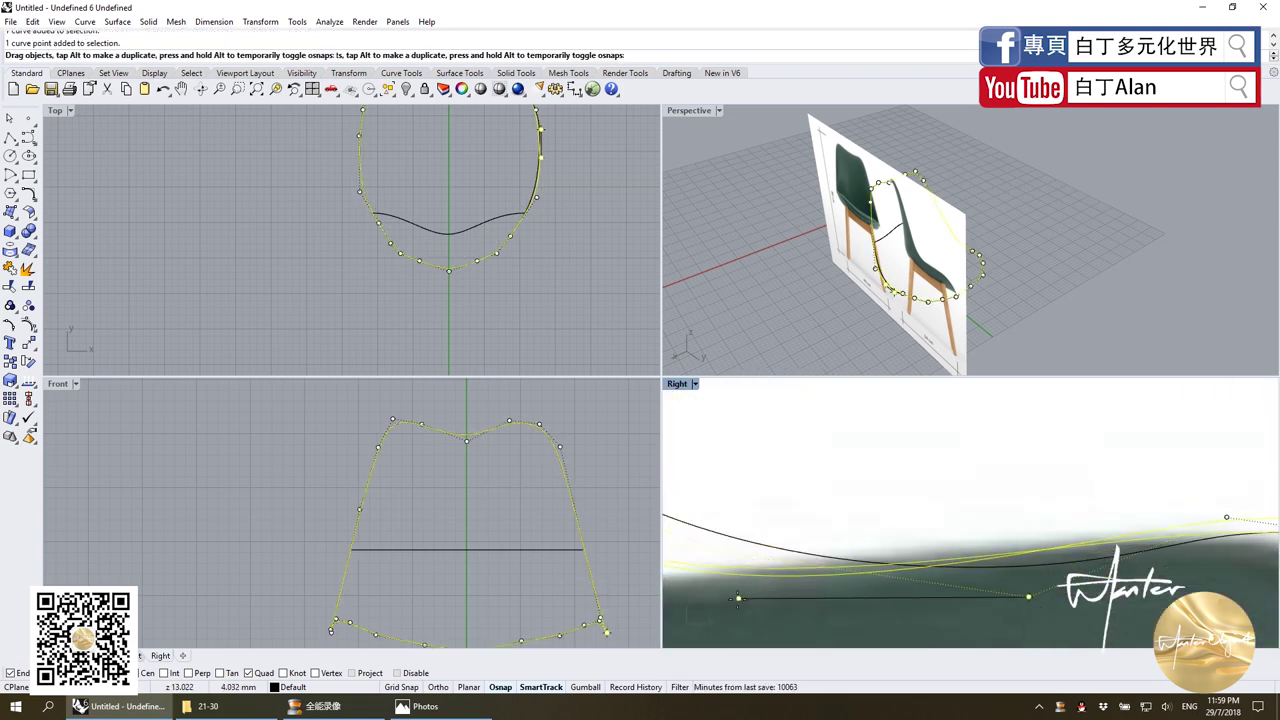
{"action": "scroll", "coordinate": [900, 560], "scroll_direction": "down", "scroll_amount": 3}
{"action": "key", "text": "Escape"}
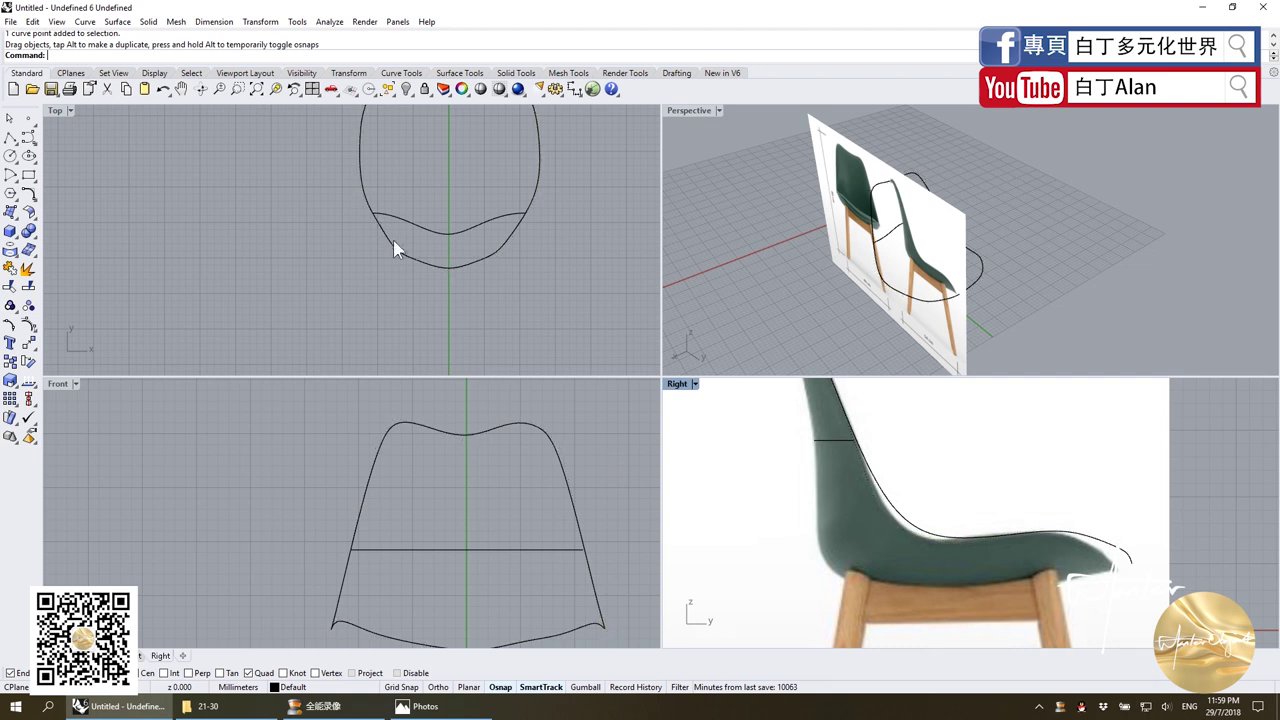
Draw a U-shaped curve from the seat profile, dipping through level bottom points, ending on the outline's left side.
{"action": "left_click", "coordinate": [578, 549]}
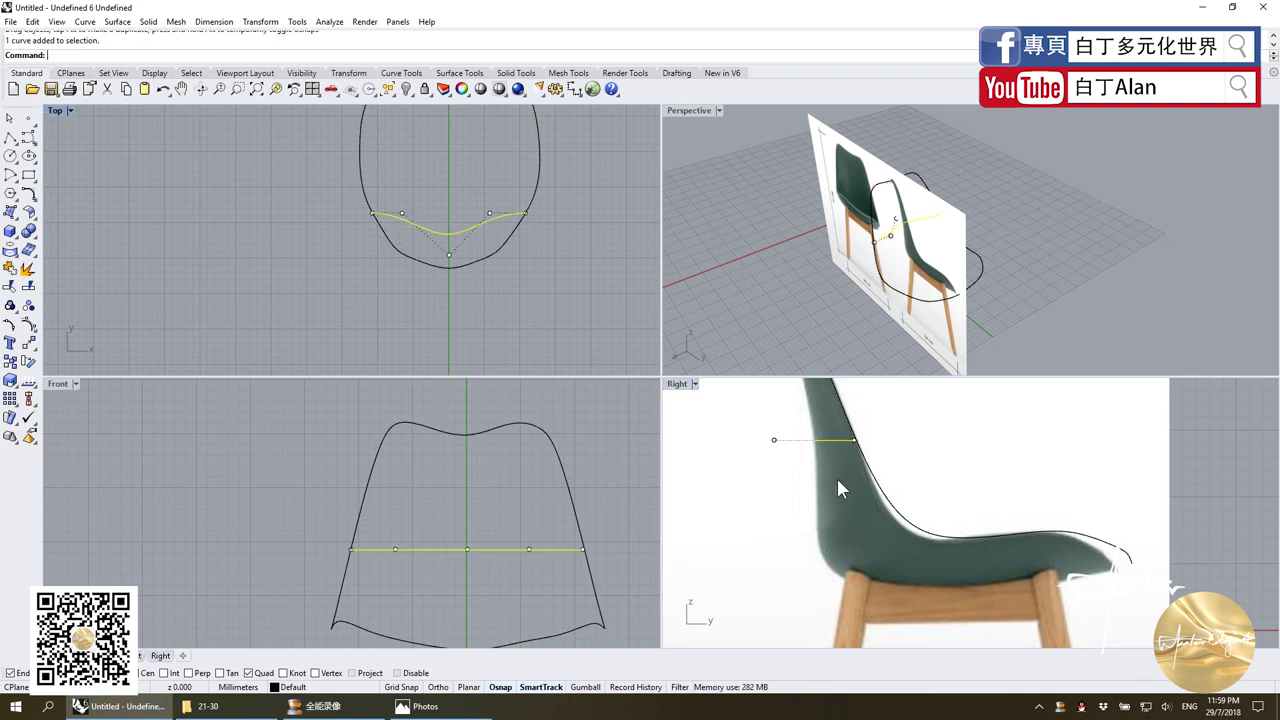
{"action": "left_click", "coordinate": [19, 139]}
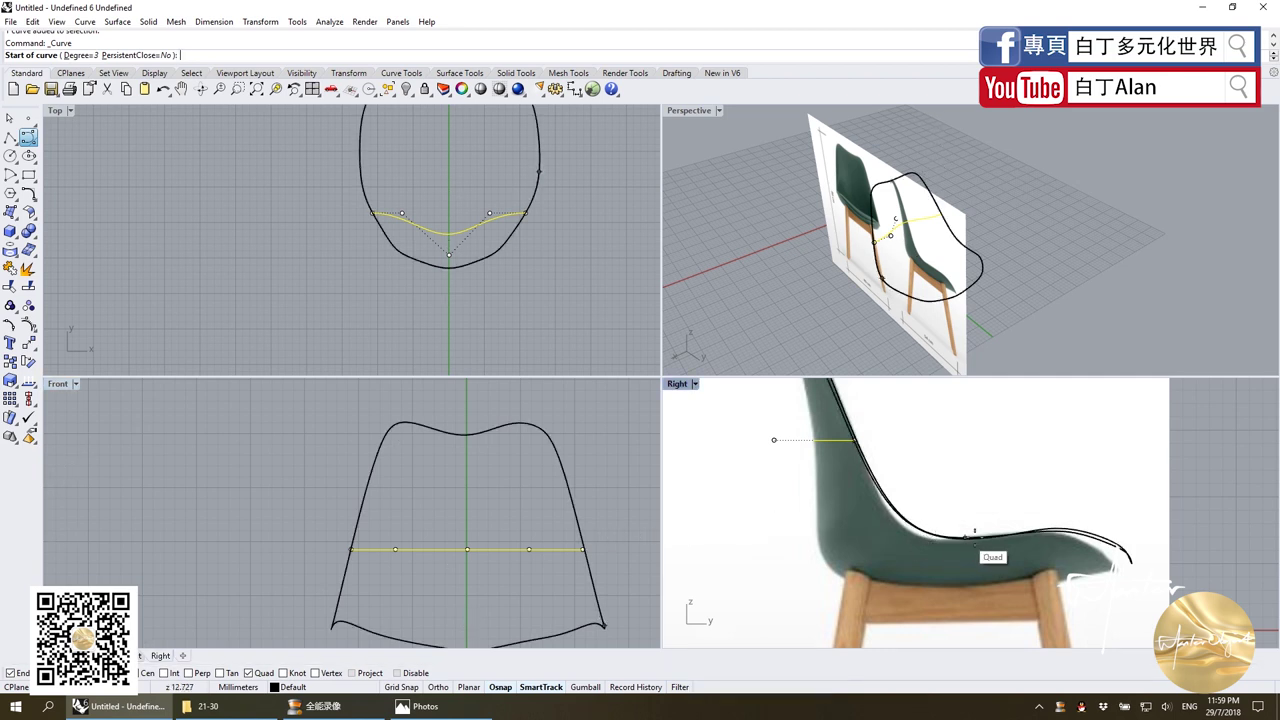
{"action": "left_click", "coordinate": [1043, 532]}
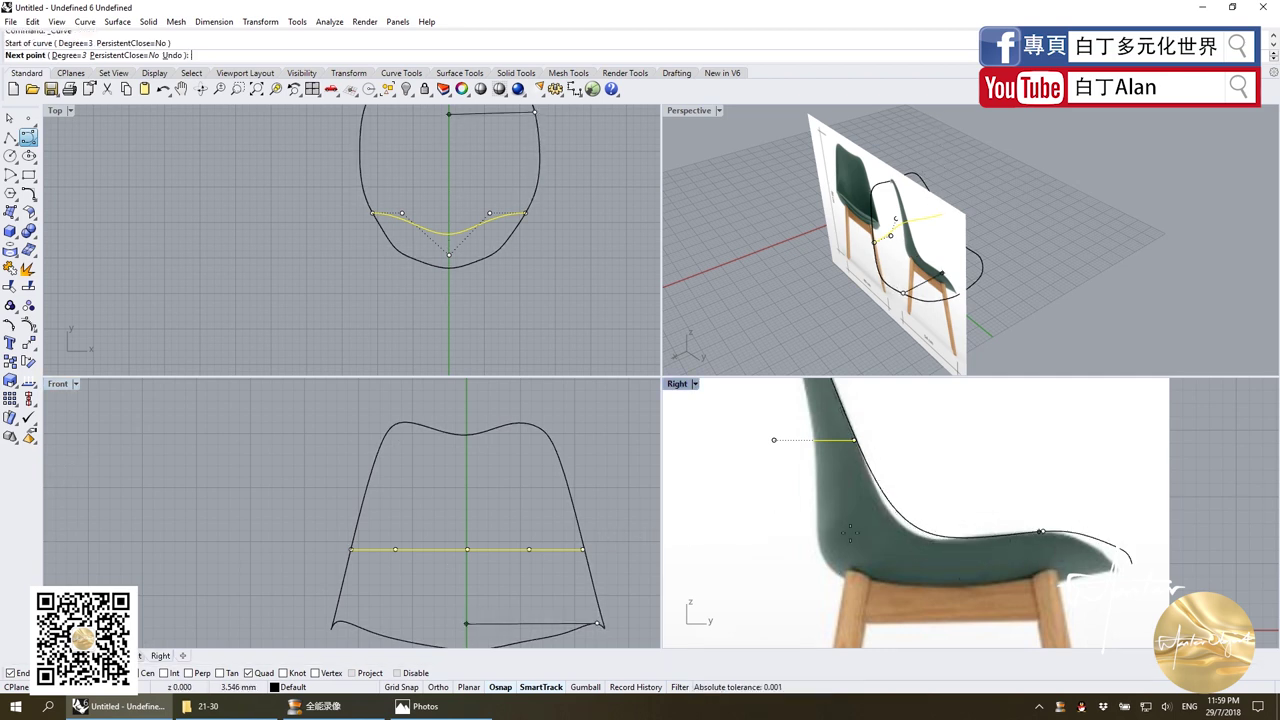
{"action": "scroll", "coordinate": [560, 540], "scroll_direction": "up", "scroll_amount": 4}
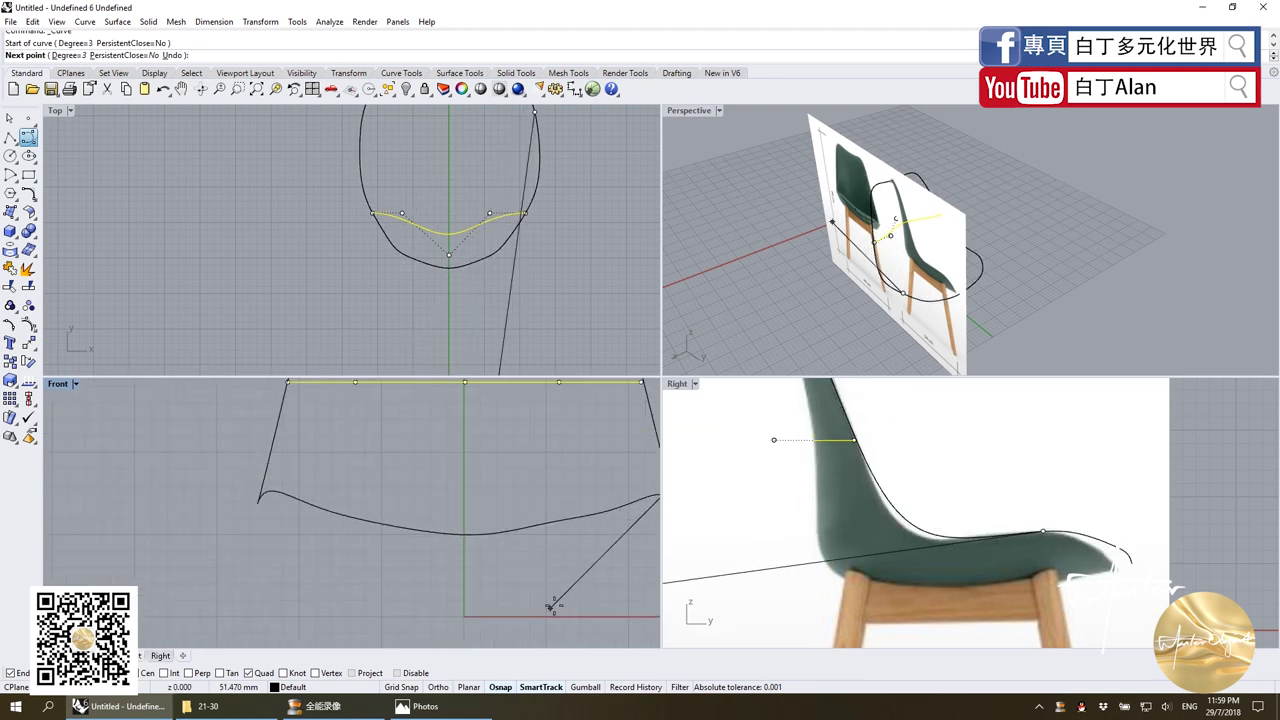
{"action": "scroll", "coordinate": [540, 535], "scroll_direction": "down", "scroll_amount": 3}
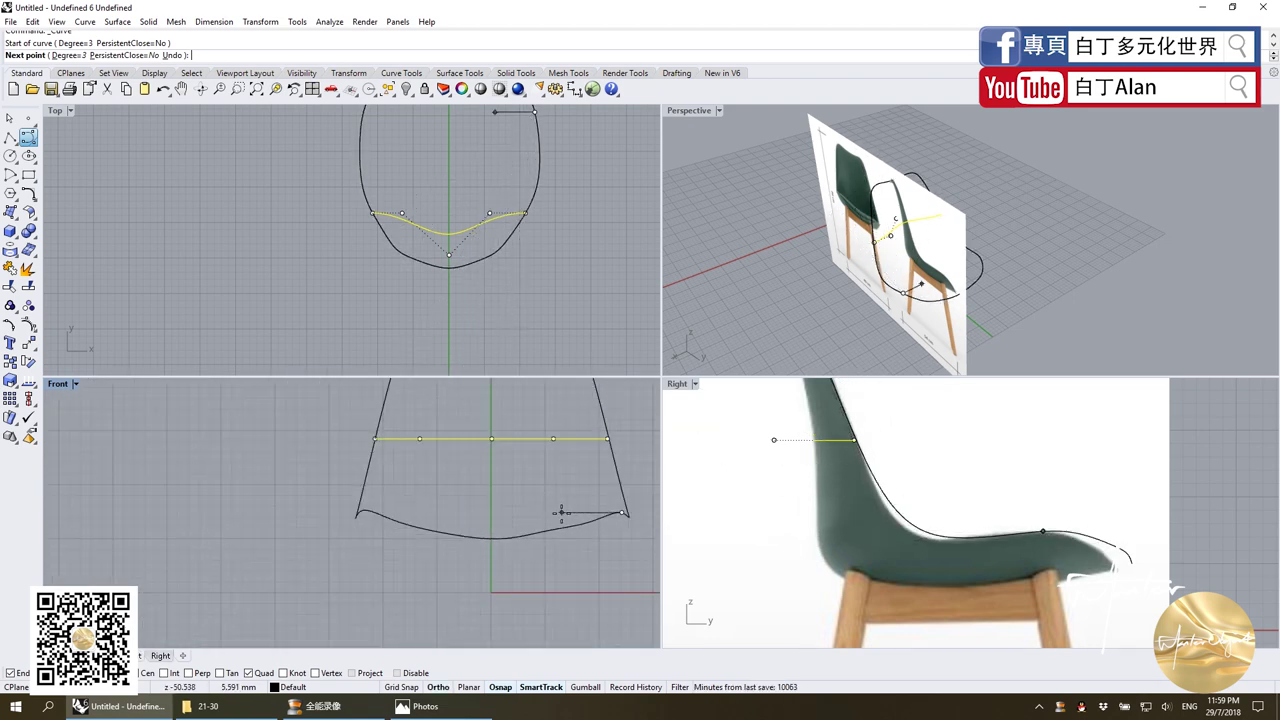
{"action": "left_click", "coordinate": [574, 512]}
{"action": "left_click", "coordinate": [558, 560]}
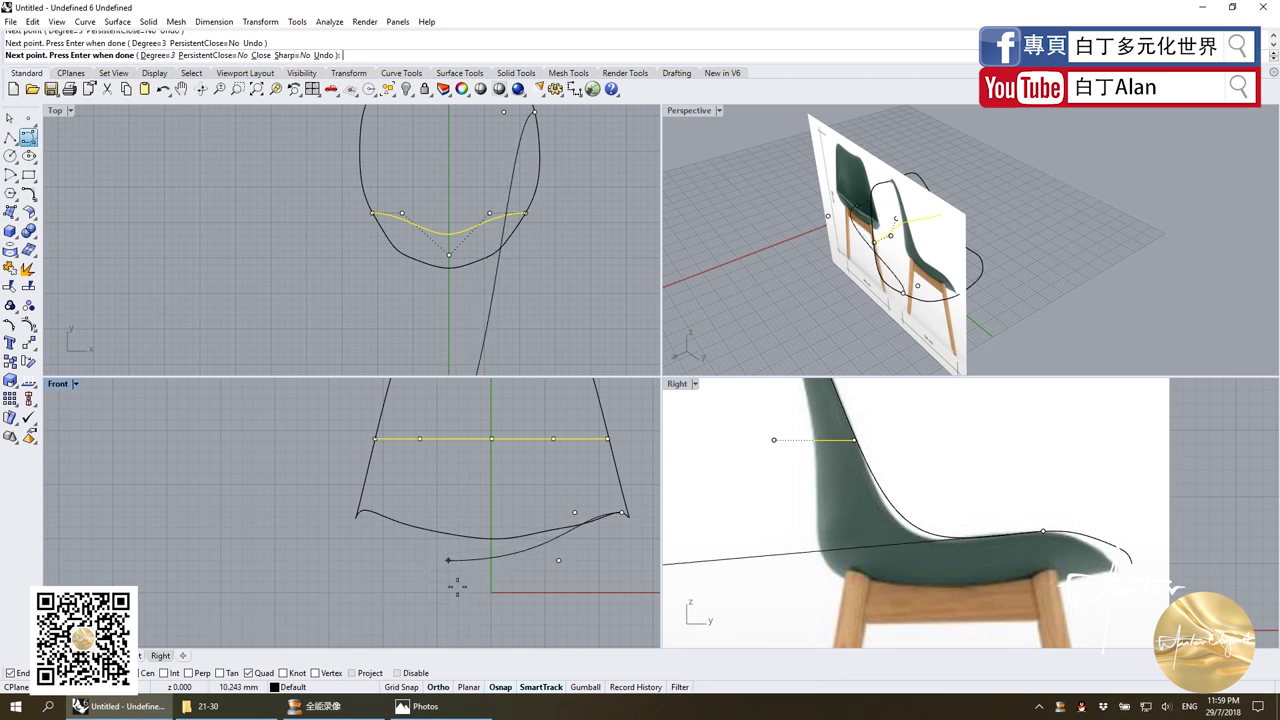
{"action": "left_click", "coordinate": [492, 560], "text": "shift"}
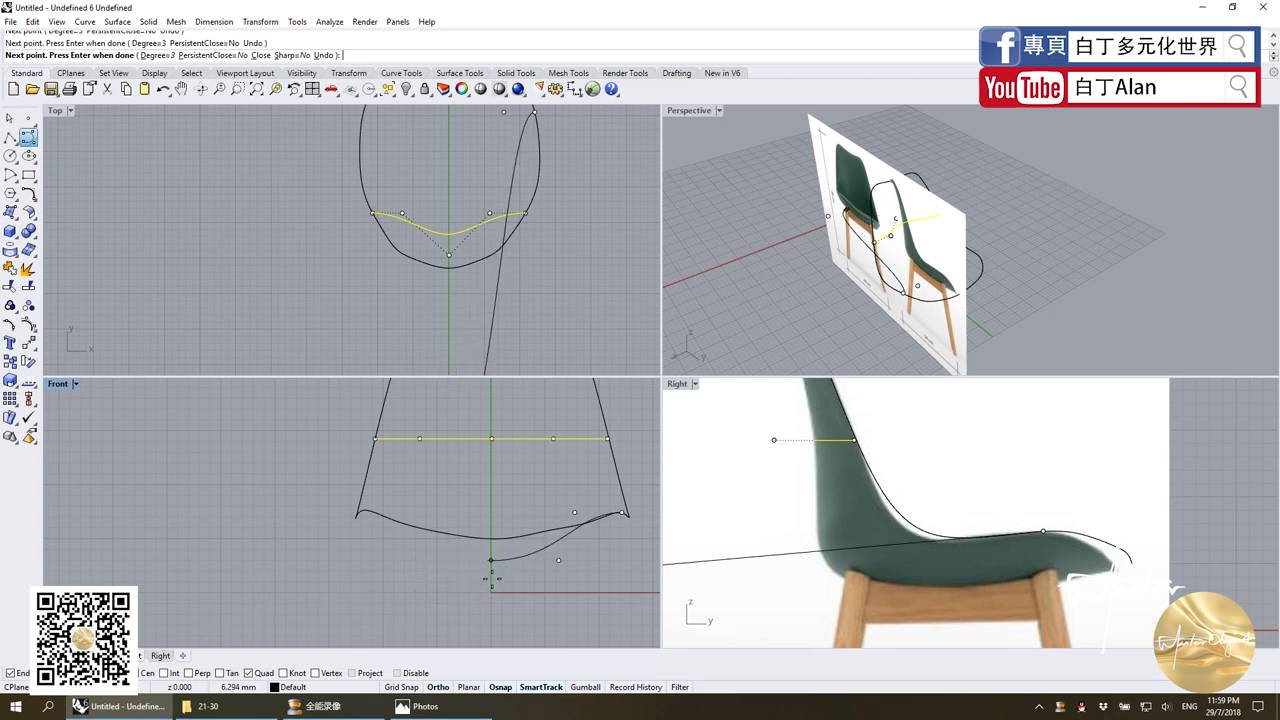
{"action": "left_click", "coordinate": [430, 560]}
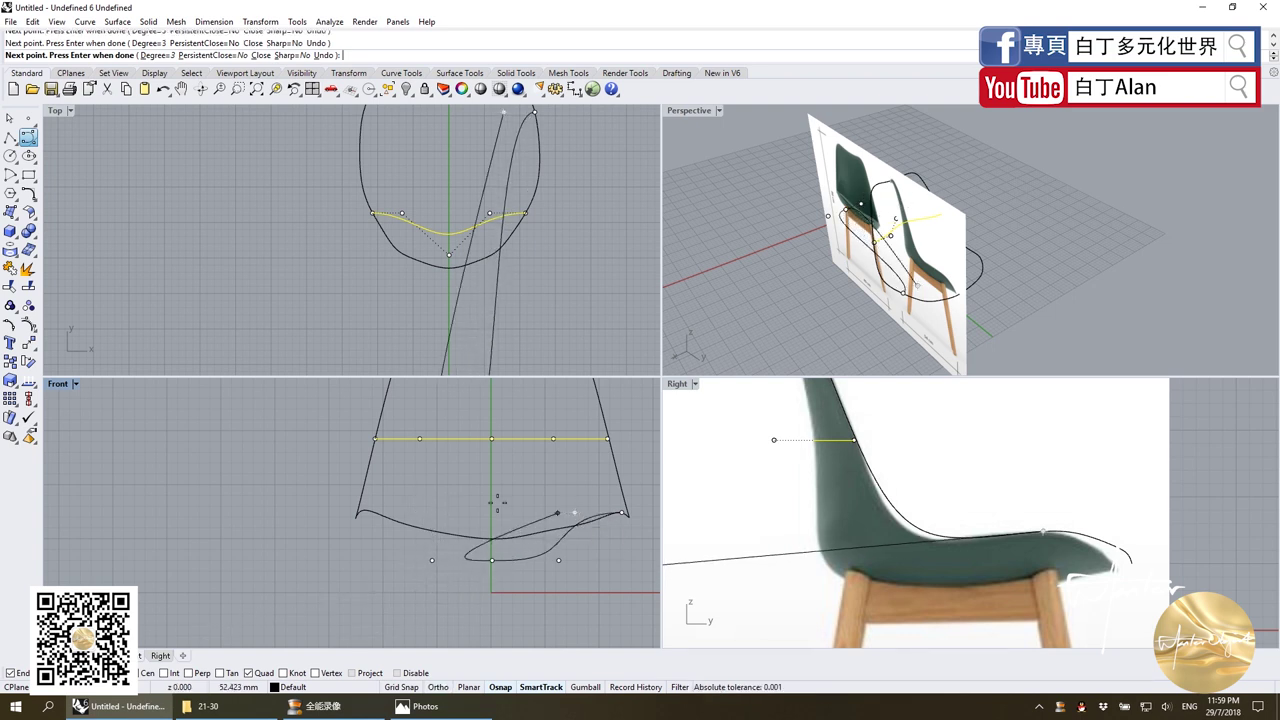
{"action": "scroll", "coordinate": [365, 512], "scroll_direction": "up", "scroll_amount": 3}
{"action": "left_click", "coordinate": [352, 512]}
{"action": "key", "text": "Return"}
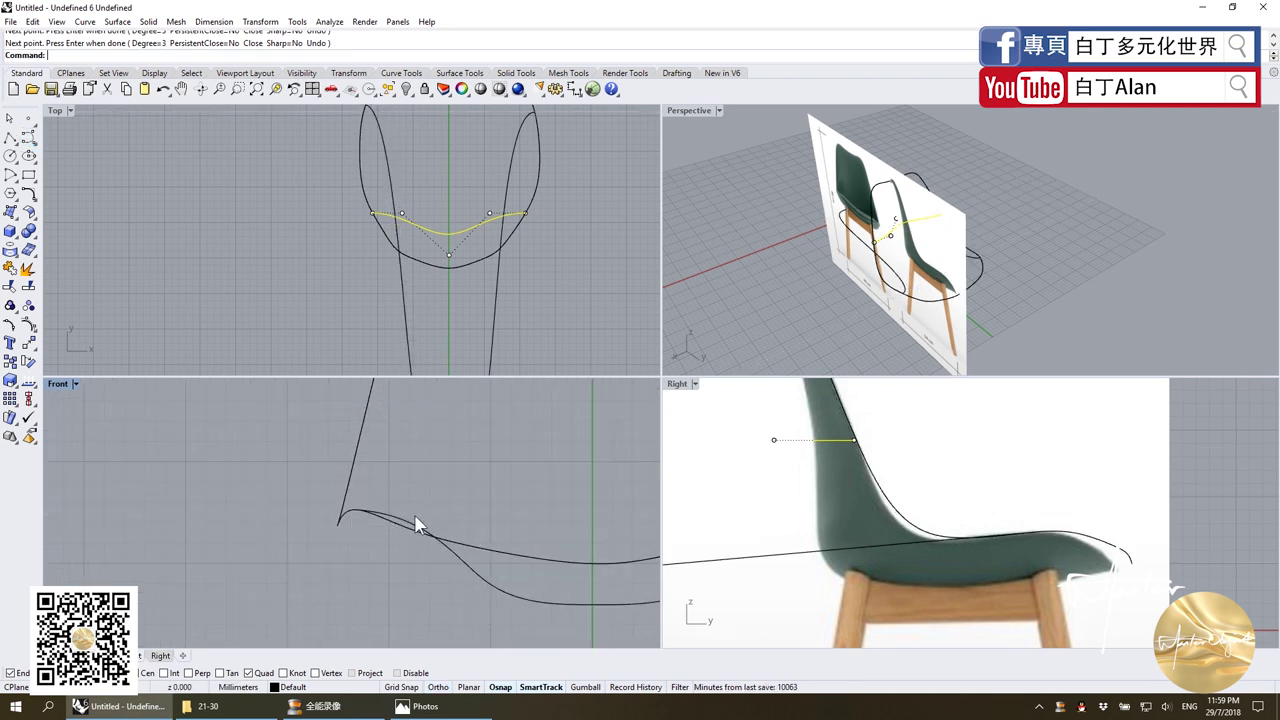
Select the new front-edge curve to check its shape, then deselect it.
{"action": "left_click", "coordinate": [418, 524]}
{"action": "scroll", "coordinate": [409, 520], "scroll_direction": "down", "scroll_amount": 3}
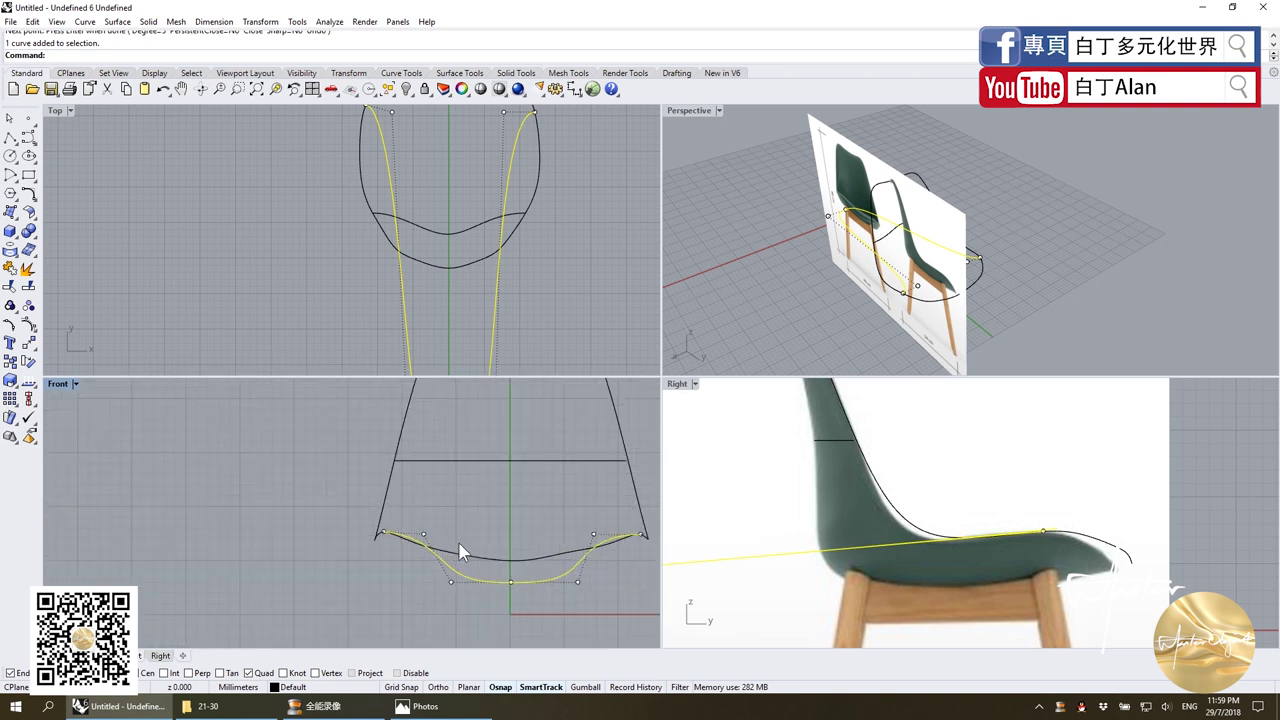
{"action": "scroll", "coordinate": [470, 553], "scroll_direction": "down", "scroll_amount": 2}
{"action": "key", "text": "Escape"}
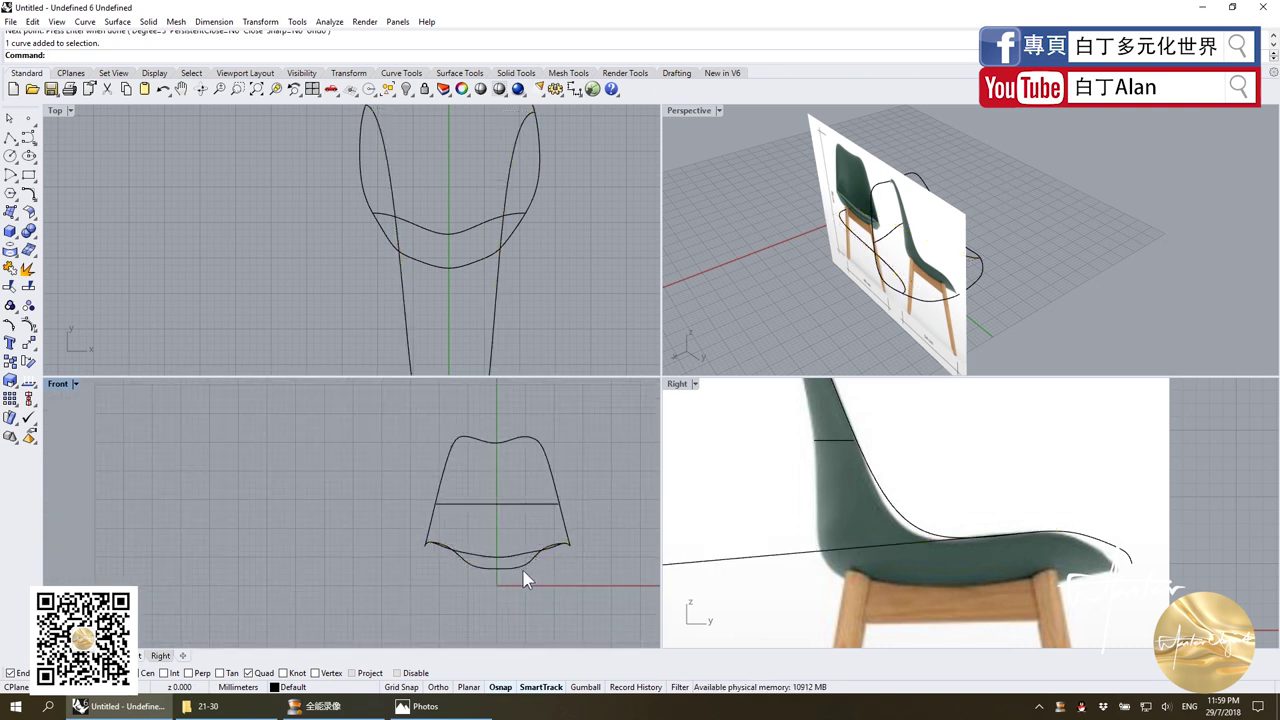
Move a matching pair of the bottom curve's control points forward to reshape it.
{"action": "left_click", "coordinate": [523, 572]}
{"action": "scroll", "coordinate": [454, 175], "scroll_direction": "down", "scroll_amount": 5}
{"action": "mouse_move", "coordinate": [438, 226]}
{"action": "left_mouse_down"}
{"action": "mouse_move", "coordinate": [472, 242]}
{"action": "mouse_move", "coordinate": [459, 266]}
{"action": "mouse_move", "coordinate": [471, 180]}
{"action": "left_mouse_up"}
{"action": "scroll", "coordinate": [469, 266], "scroll_direction": "up", "scroll_amount": 2}
{"action": "scroll", "coordinate": [459, 266], "scroll_direction": "up", "scroll_amount": 4}
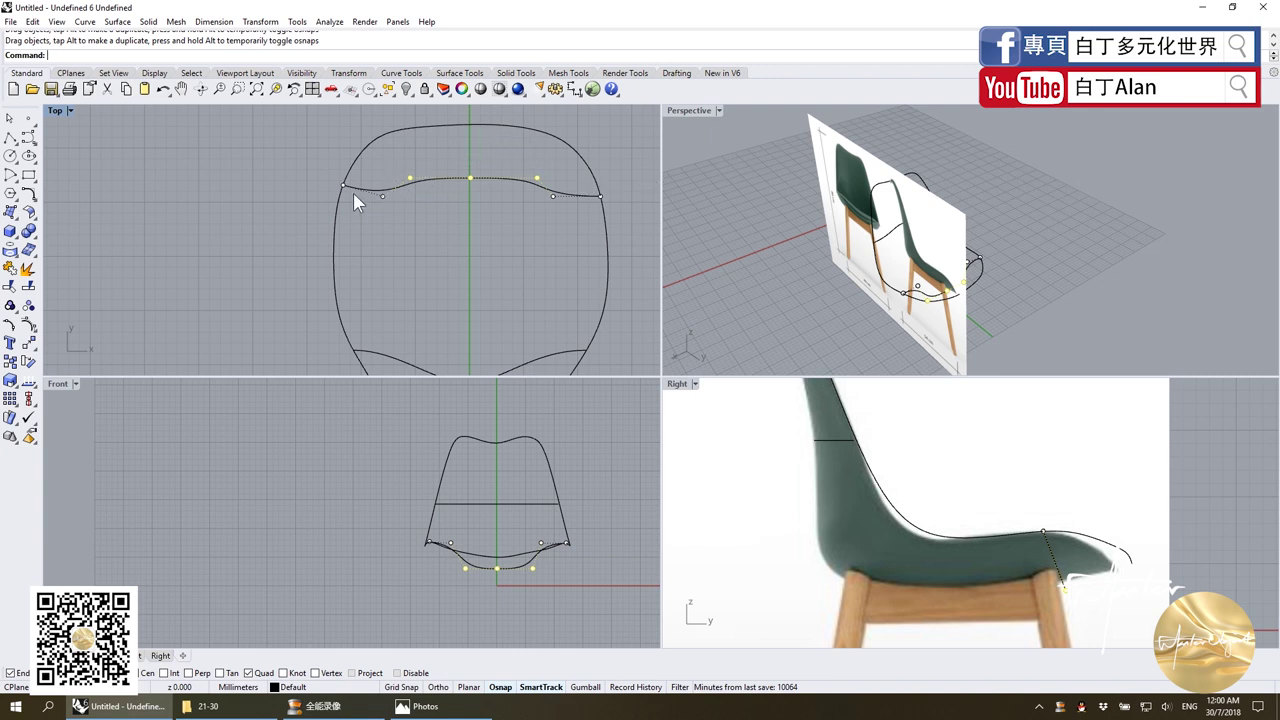
{"action": "left_click", "coordinate": [383, 196]}
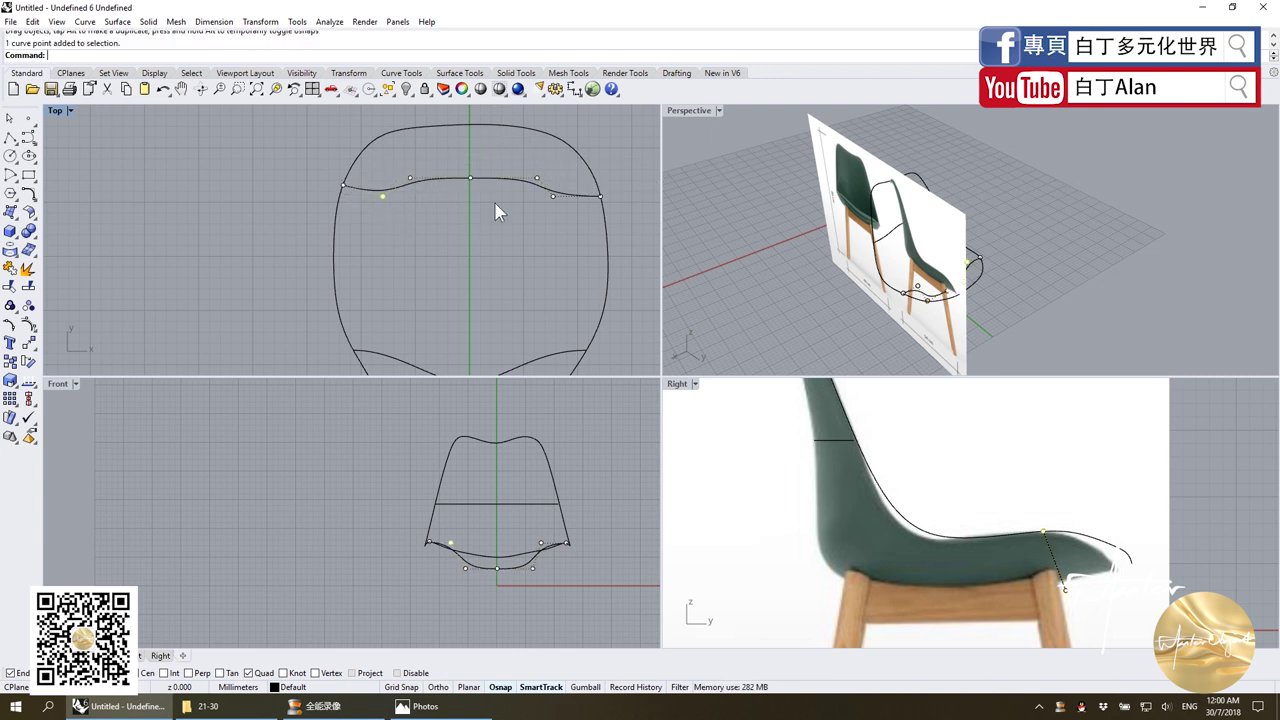
{"action": "left_click", "coordinate": [553, 196], "text": "shift"}
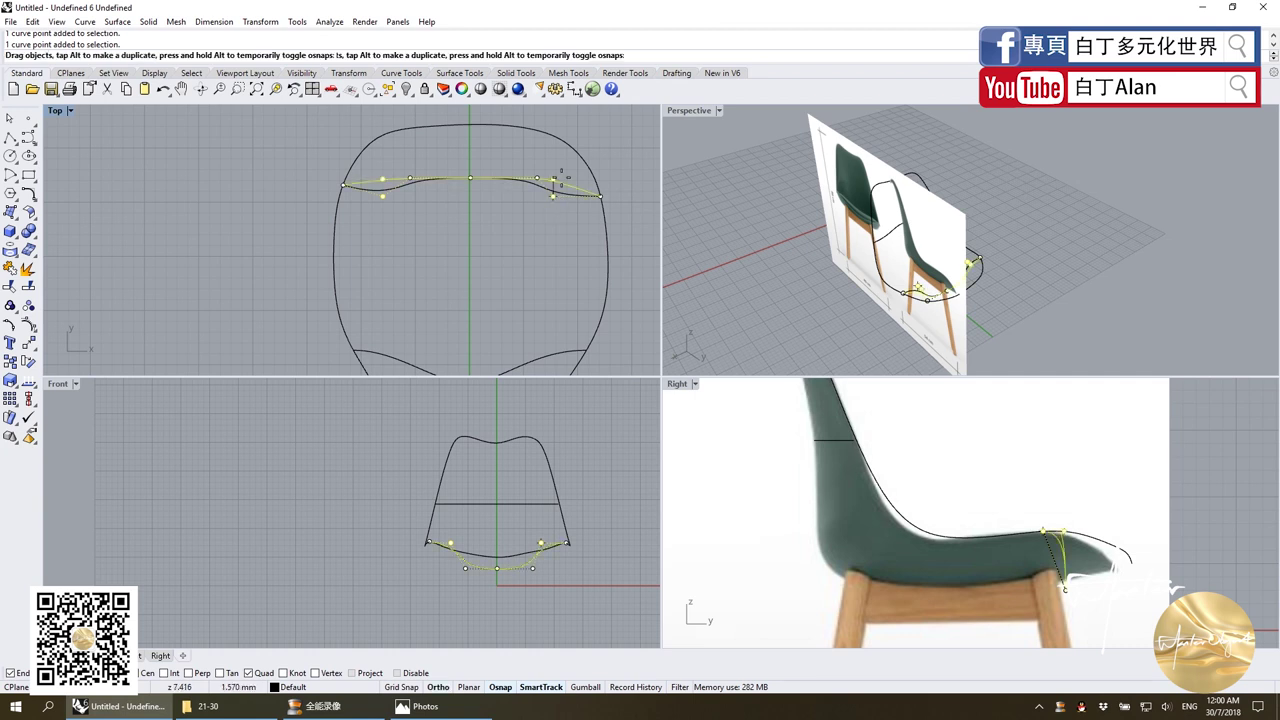
{"action": "left_click_drag", "start_coordinate": [553, 196], "coordinate": [556, 184]}
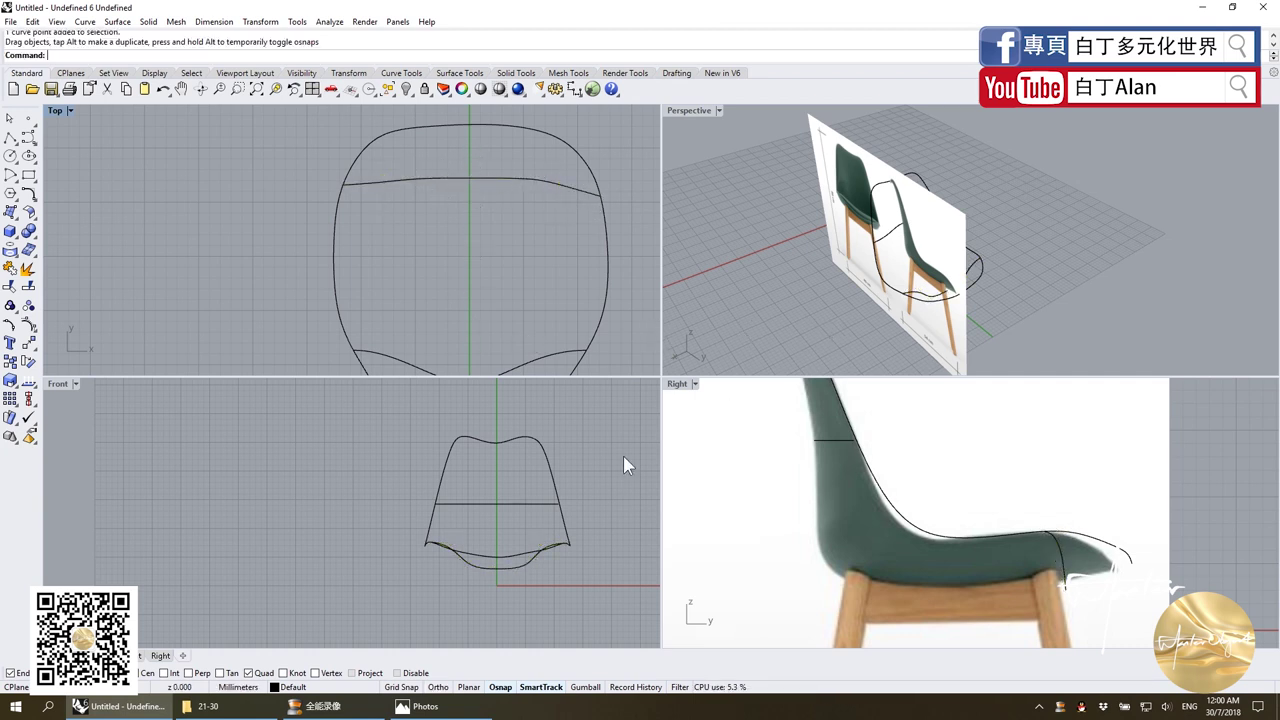
{"action": "scroll", "coordinate": [498, 559], "scroll_direction": "up", "scroll_amount": 3}
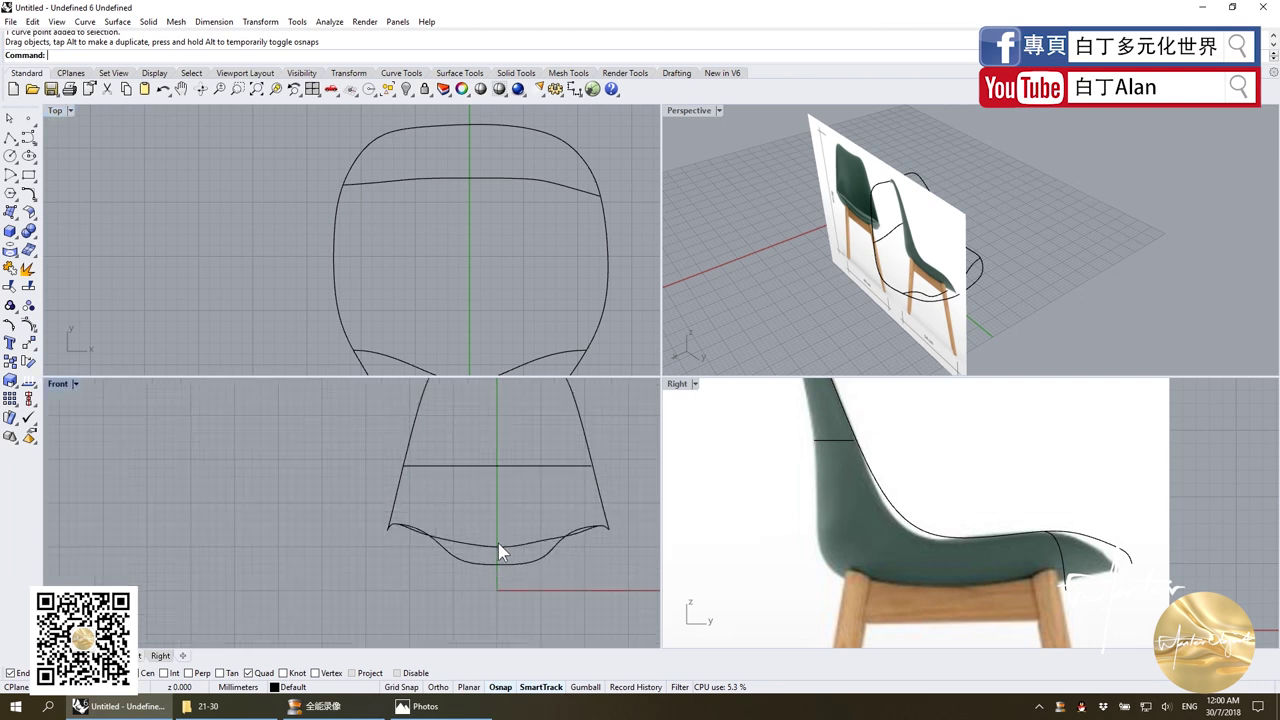
Lower a matching pair of the bottom front curve's control points to deepen its dip.
{"action": "left_click", "coordinate": [498, 543]}
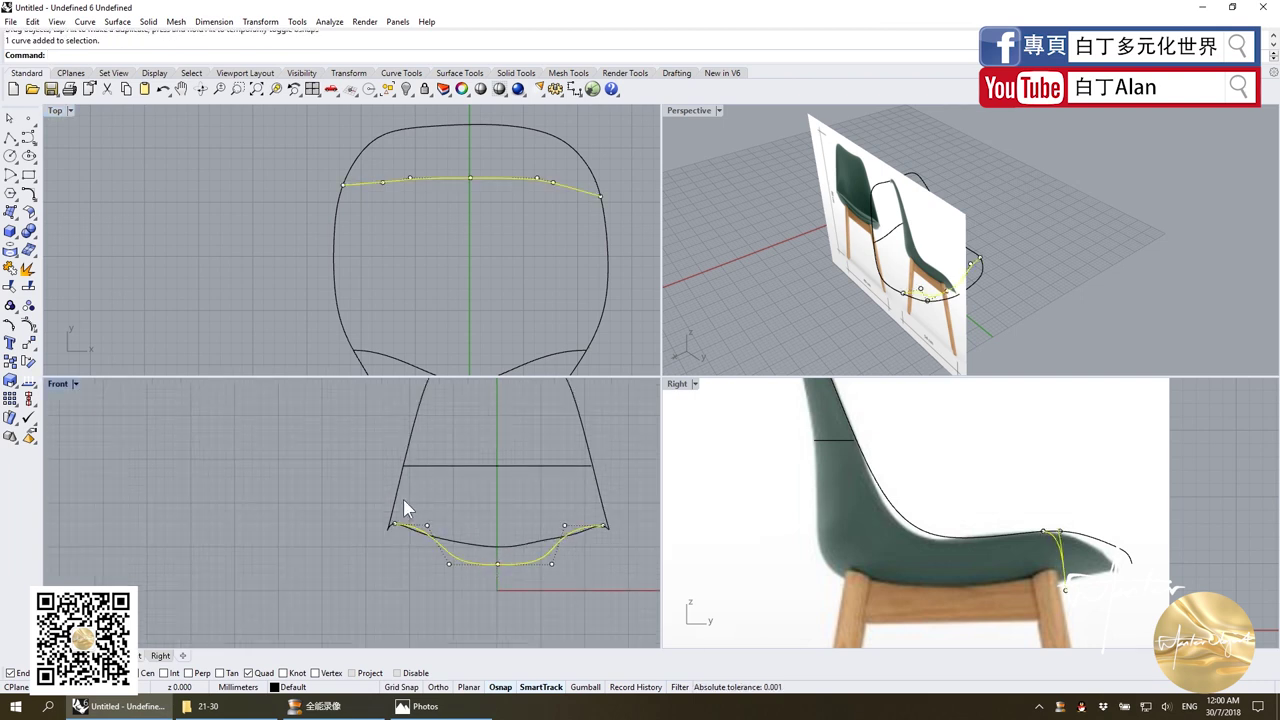
{"action": "left_click", "coordinate": [427, 525]}
{"action": "left_click", "coordinate": [565, 525], "text": "shift"}
{"action": "left_click_drag", "start_coordinate": [565, 525], "coordinate": [575, 546], "text": "shift"}
{"action": "key", "text": "Escape"}
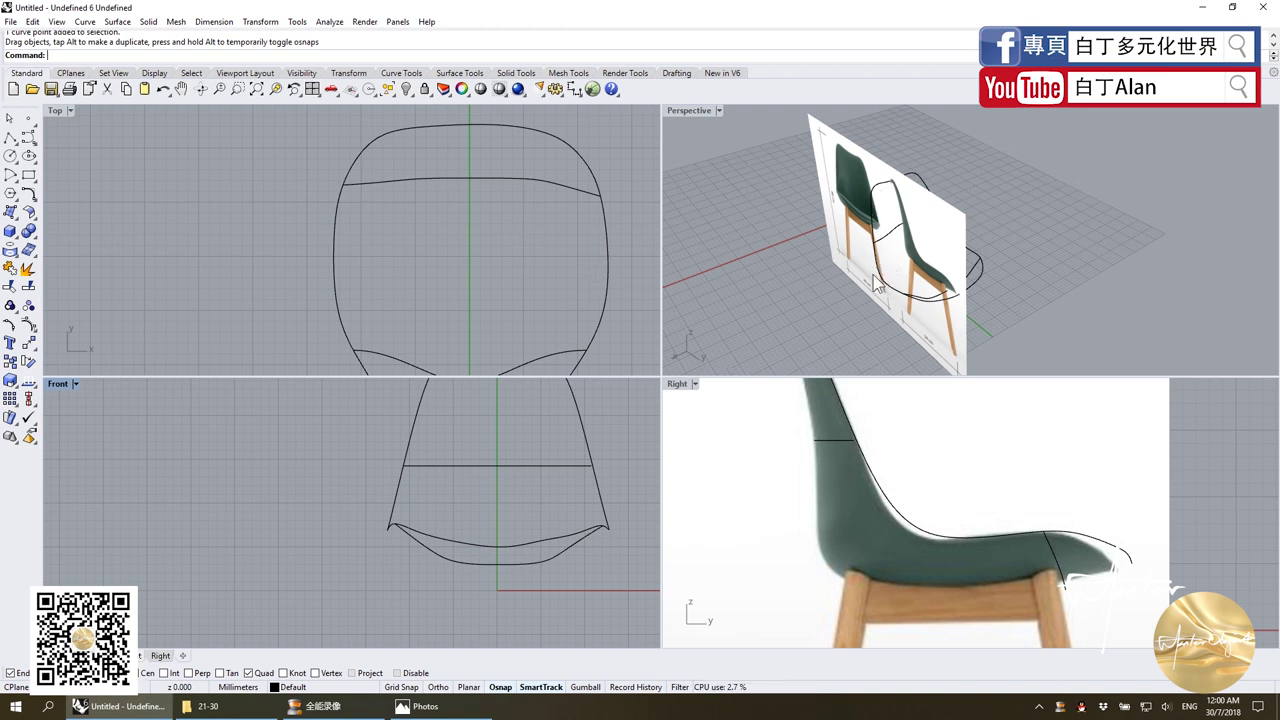
{"action": "left_click", "coordinate": [24, 137]}
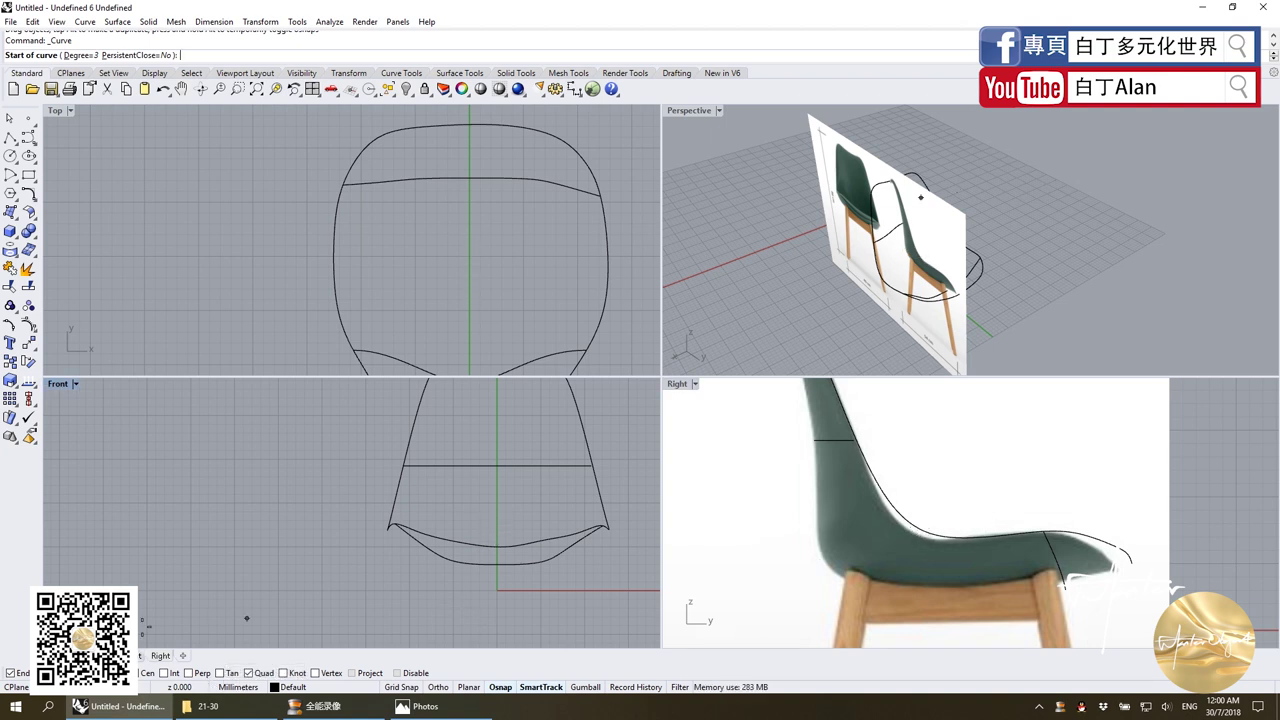
Draw a five-point curve straight across the seat from the left outline to the right outline.
{"action": "left_click", "coordinate": [338, 310]}
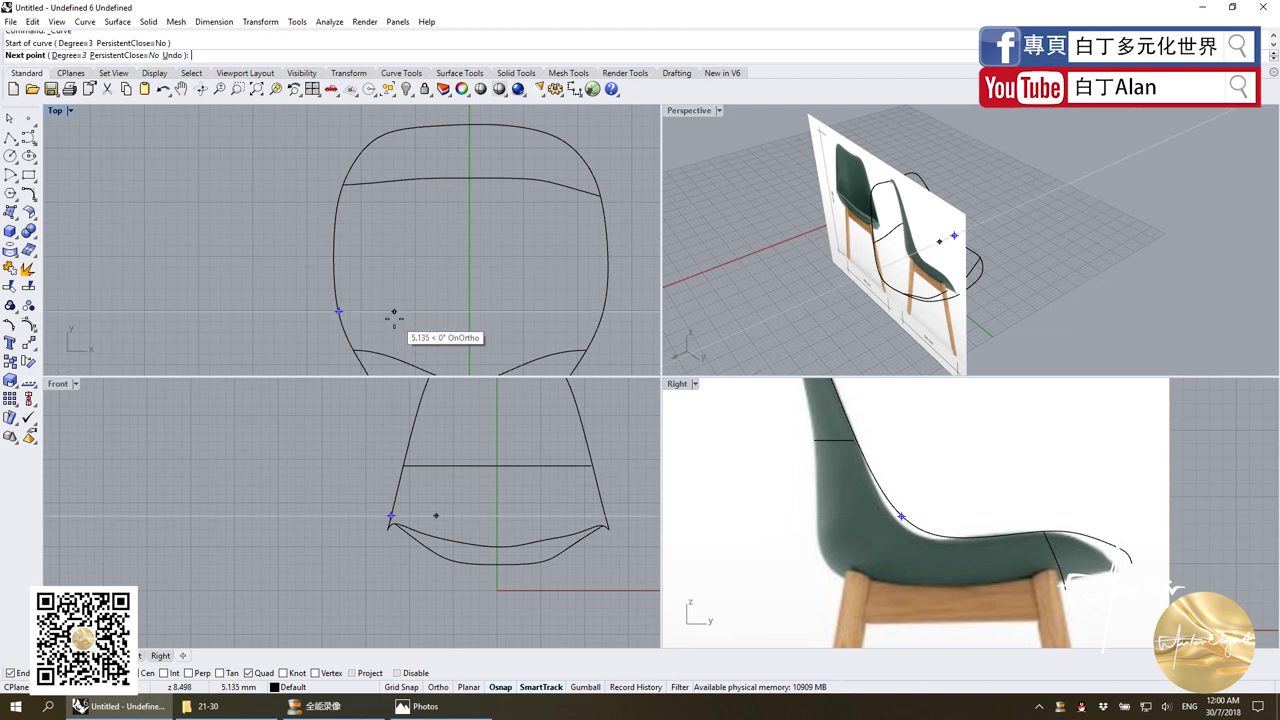
{"action": "left_click", "coordinate": [394, 311]}
{"action": "left_click", "coordinate": [469, 311]}
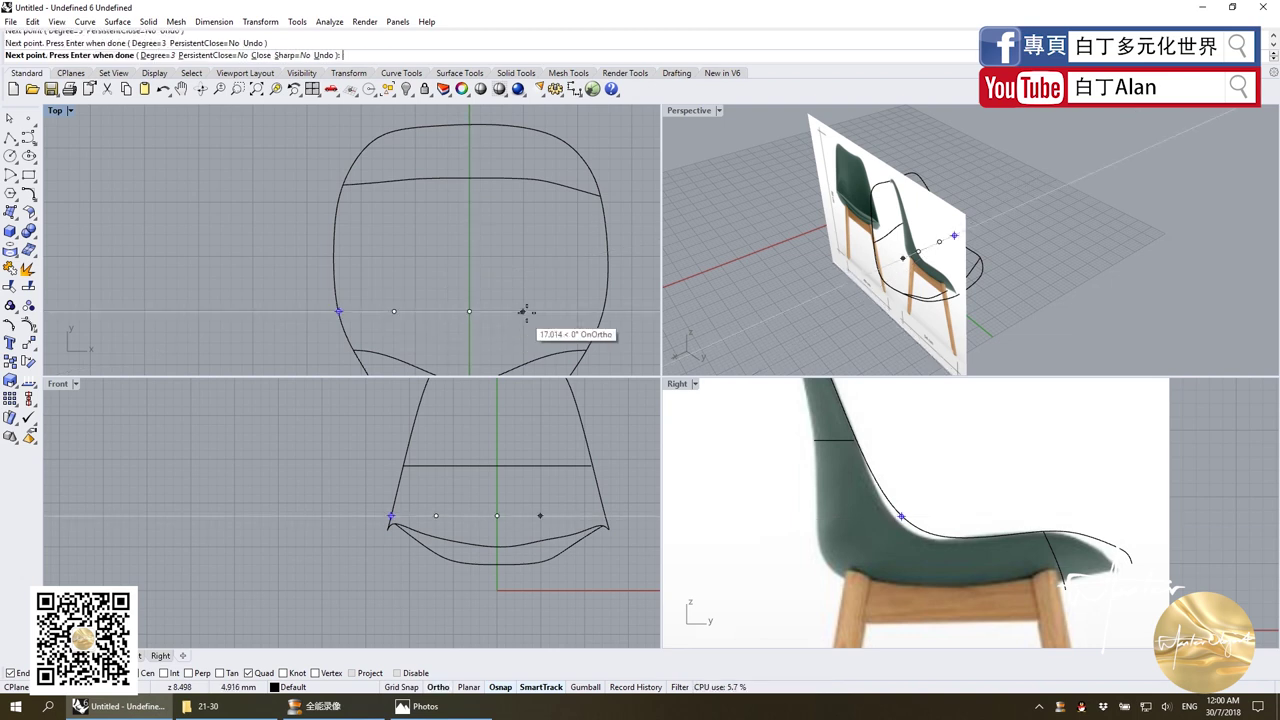
{"action": "left_click", "coordinate": [557, 311]}
{"action": "left_click", "coordinate": [603, 311]}
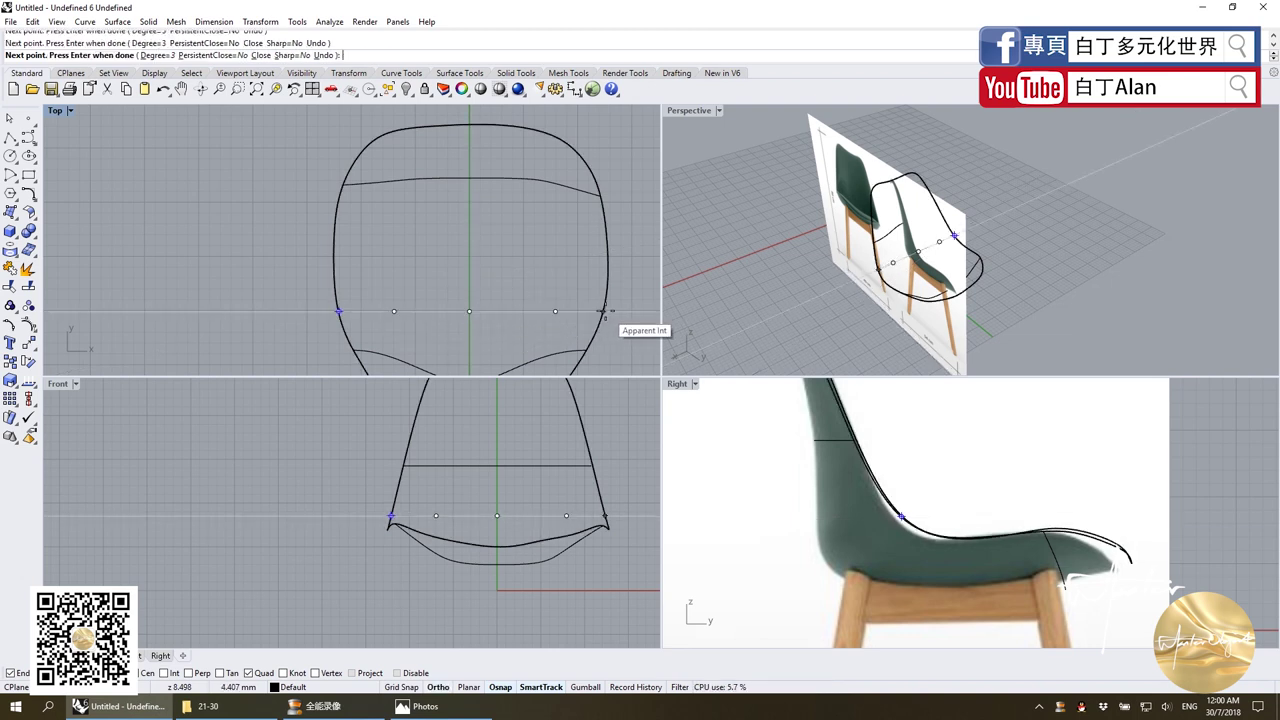
{"action": "key", "text": "Return"}
Show the curve's control points (F10) and pull the middle point down so it sags.
{"action": "left_click", "coordinate": [578, 311]}
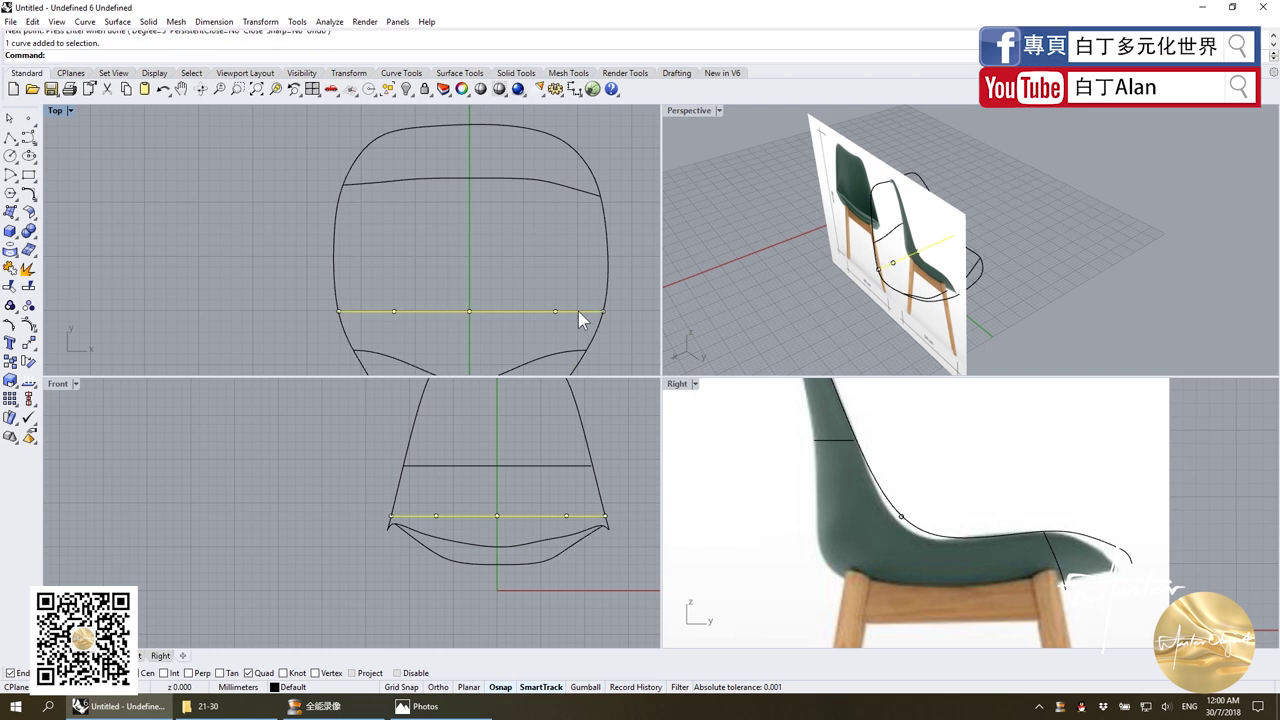
{"action": "key", "text": "F10"}
{"action": "left_click", "coordinate": [469, 311]}
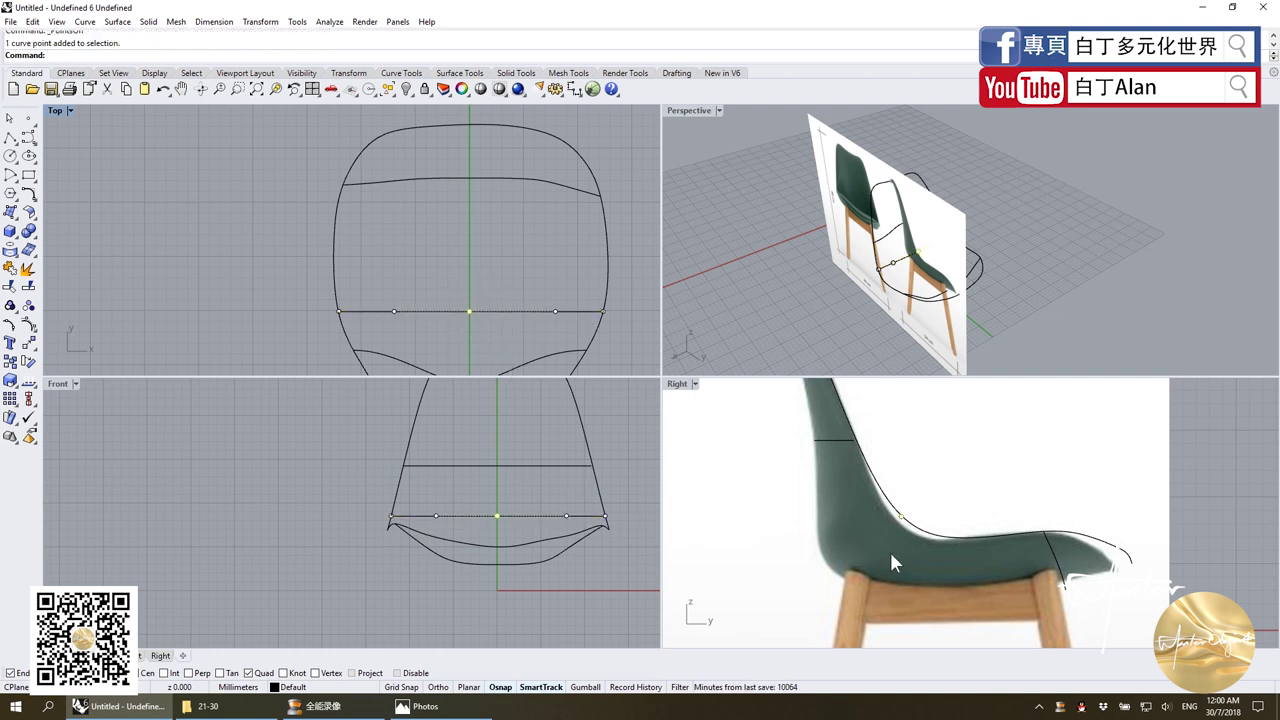
{"action": "left_click_drag", "start_coordinate": [903, 527], "coordinate": [780, 598]}
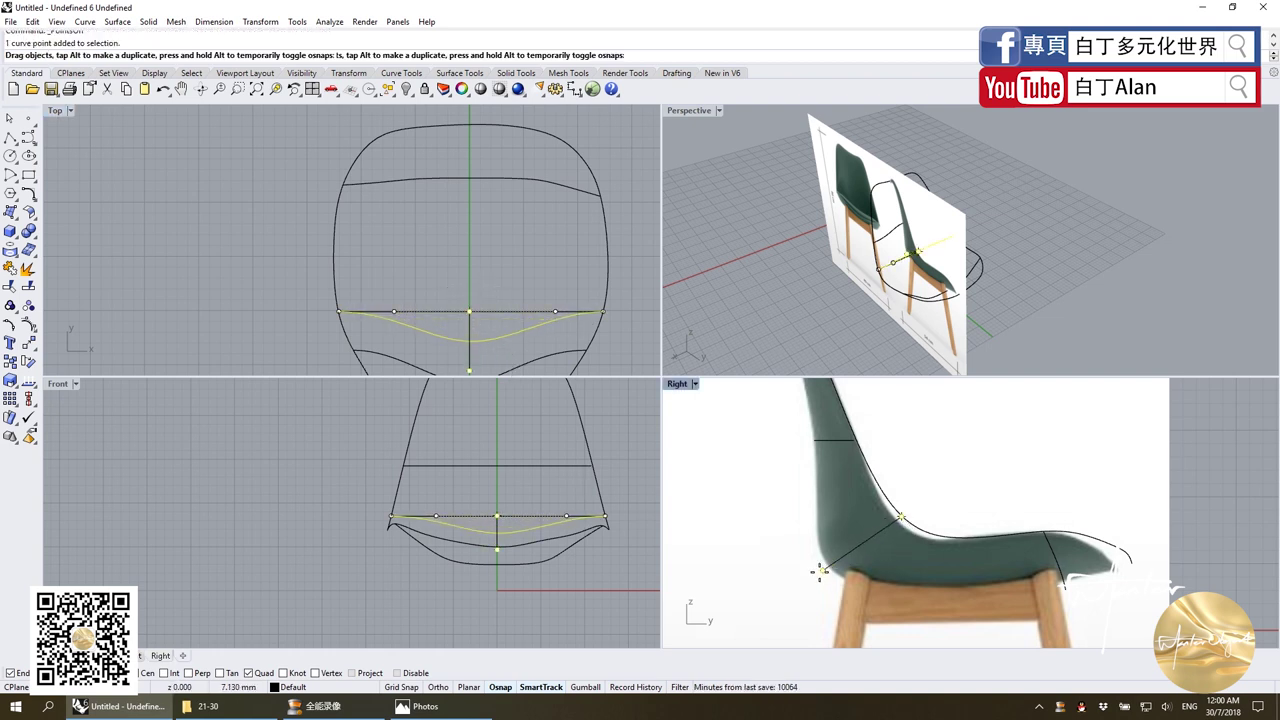
{"action": "scroll", "coordinate": [820, 580], "scroll_direction": "up", "scroll_amount": 3}
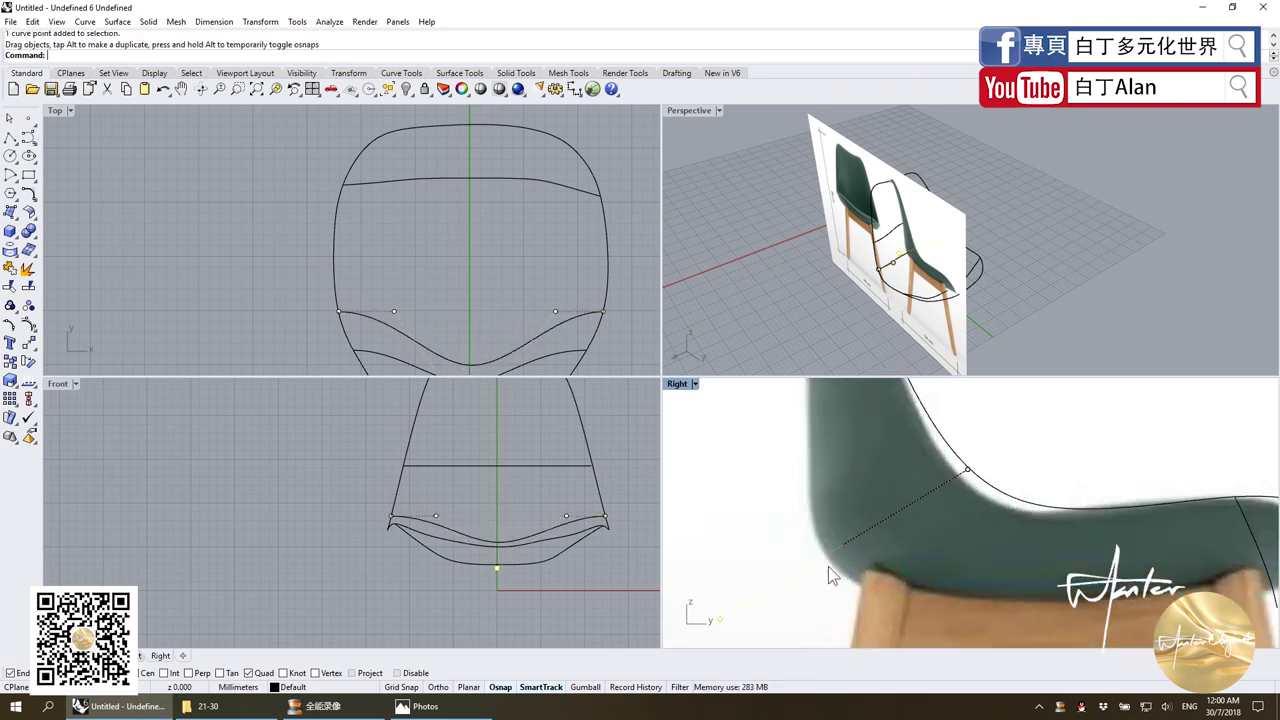
{"action": "scroll", "coordinate": [850, 530], "scroll_direction": "down", "scroll_amount": 2}
{"action": "scroll", "coordinate": [790, 590], "scroll_direction": "down", "scroll_amount": 2}
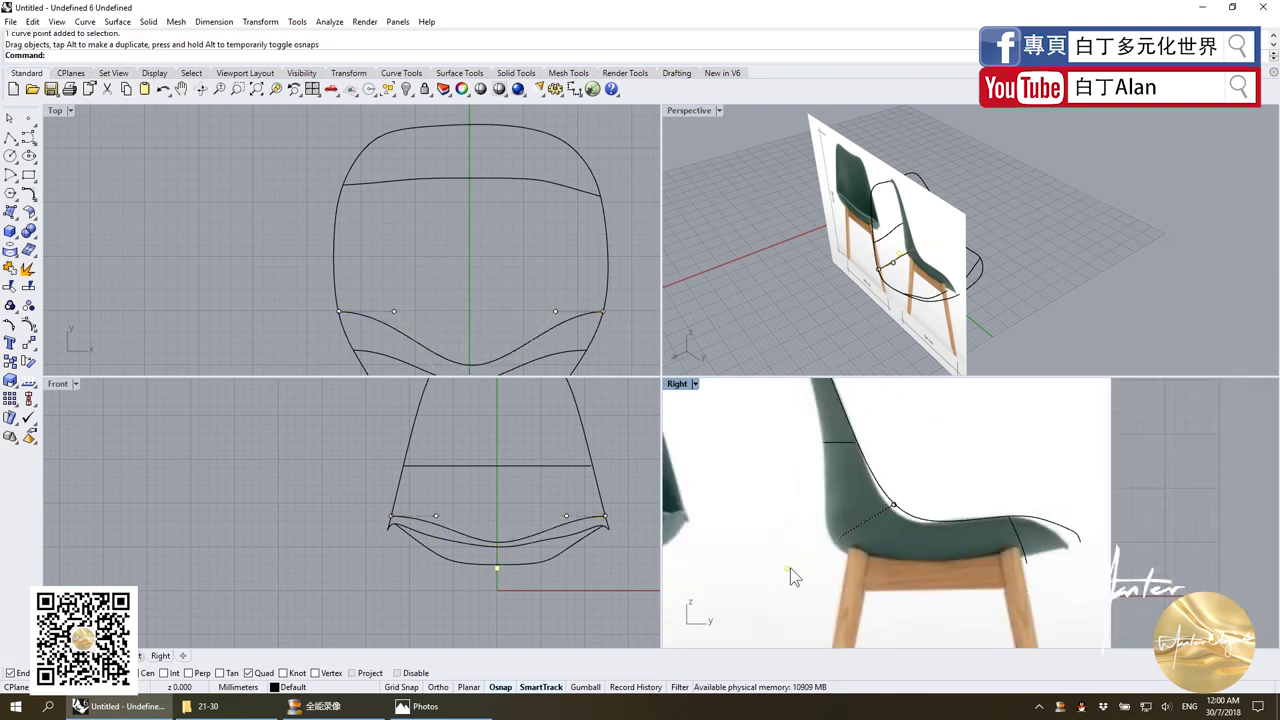
{"action": "left_click_drag", "start_coordinate": [789, 569], "coordinate": [761, 587]}
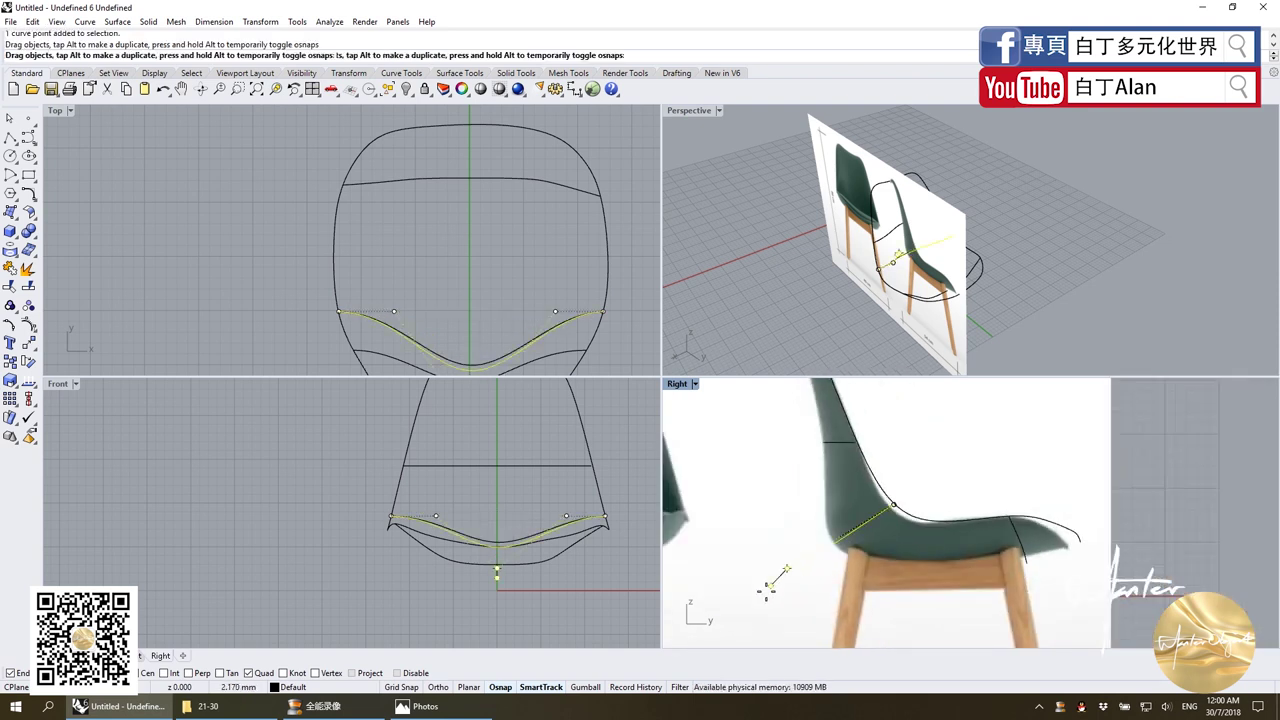
Pull both inner control points down, undoing and re-lowering a point to deepen the curve.
{"action": "left_click", "coordinate": [394, 311]}
{"action": "left_click", "coordinate": [555, 311], "text": "shift"}
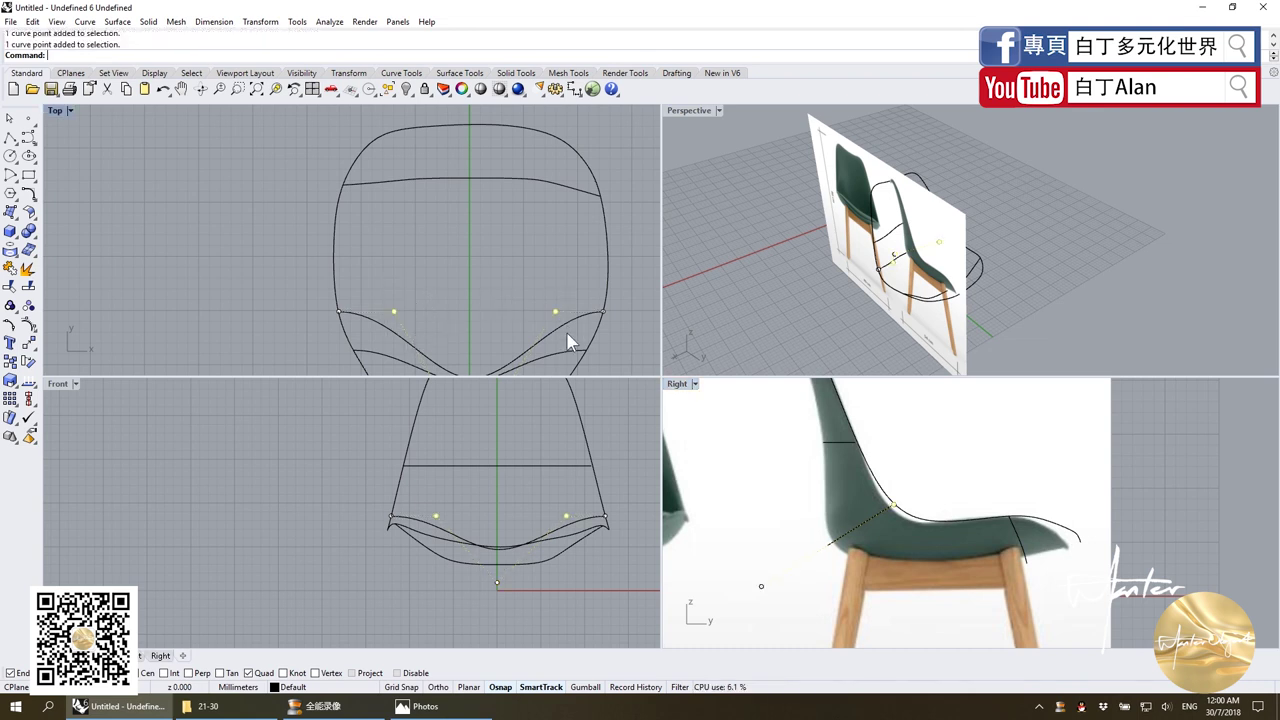
{"action": "scroll", "coordinate": [858, 514], "scroll_direction": "up", "scroll_amount": 2}
{"action": "scroll", "coordinate": [938, 507], "scroll_direction": "up", "scroll_amount": 2}
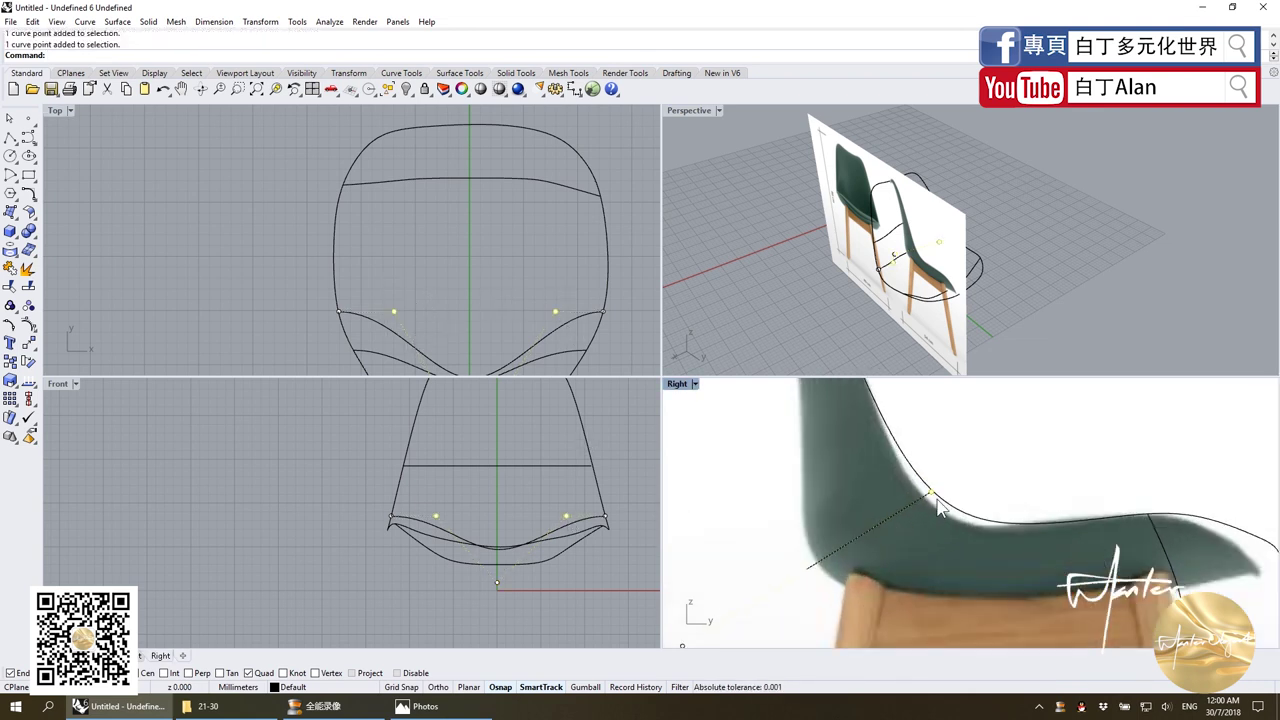
{"action": "left_click_drag", "start_coordinate": [931, 503], "coordinate": [808, 563]}
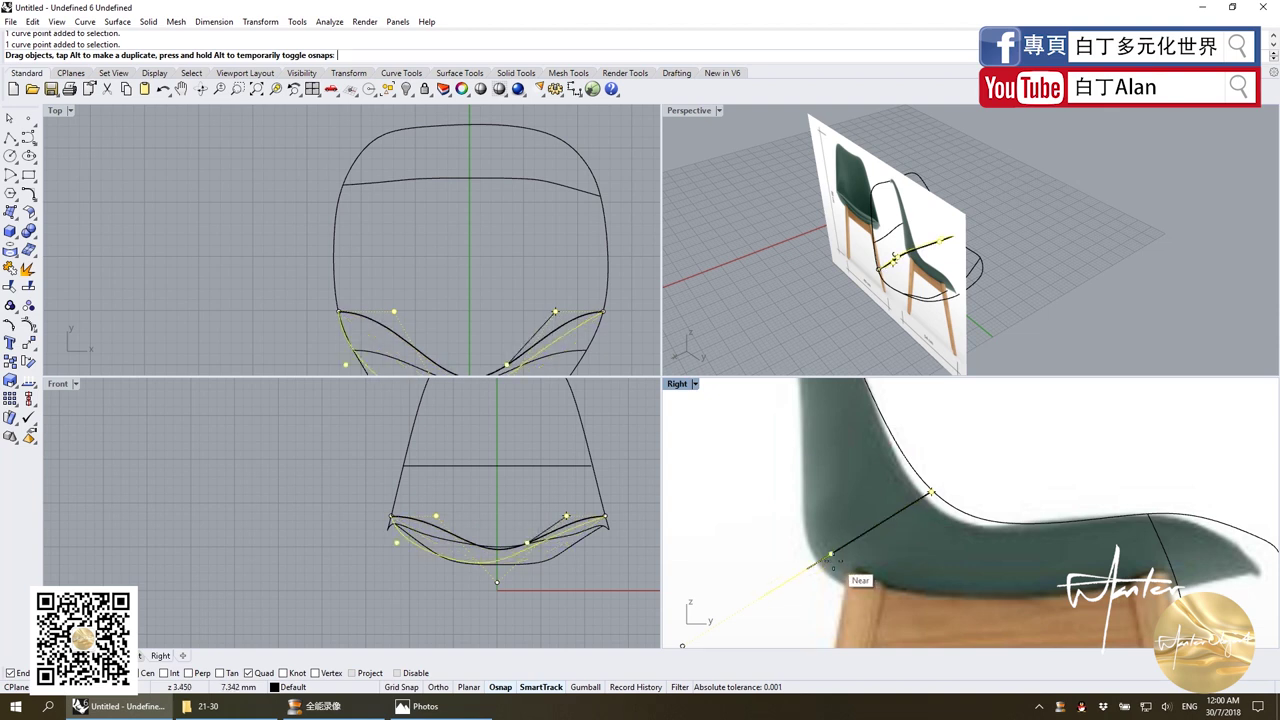
{"action": "scroll", "coordinate": [497, 323], "scroll_direction": "down", "scroll_amount": 3}
{"action": "key", "text": "ctrl+z"}
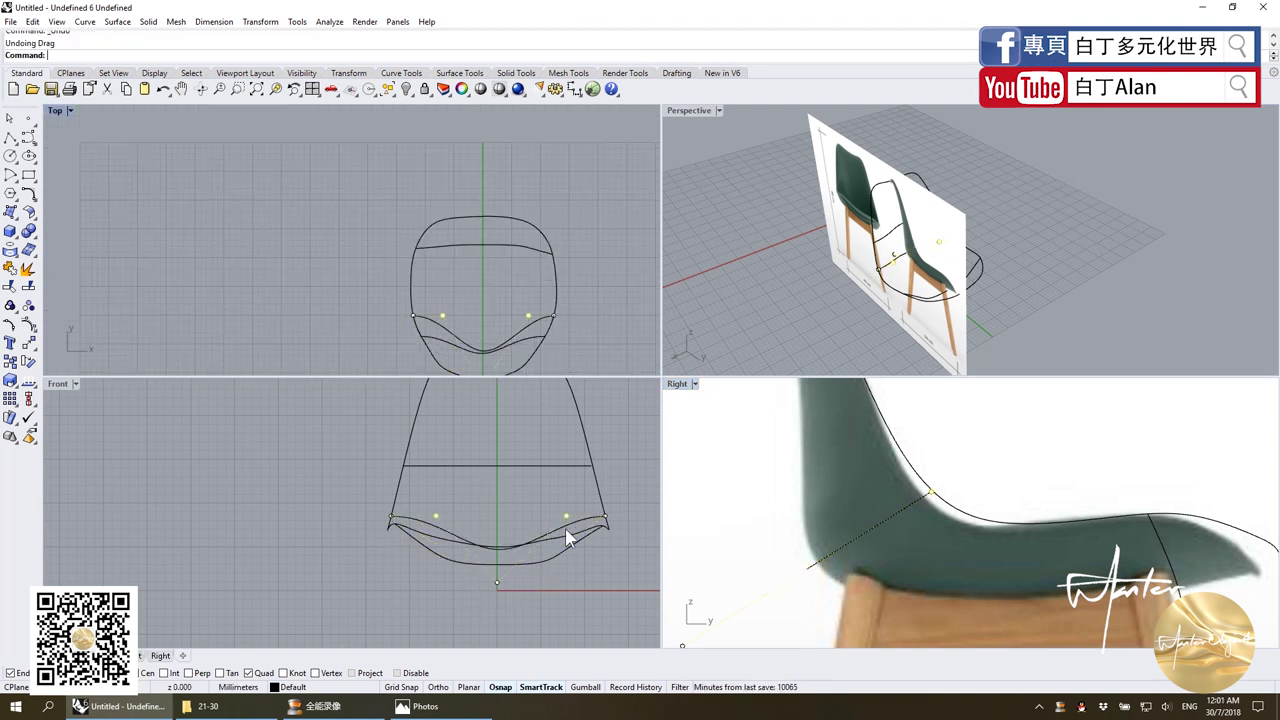
{"action": "left_click_drag", "start_coordinate": [567, 520], "coordinate": [576, 567]}
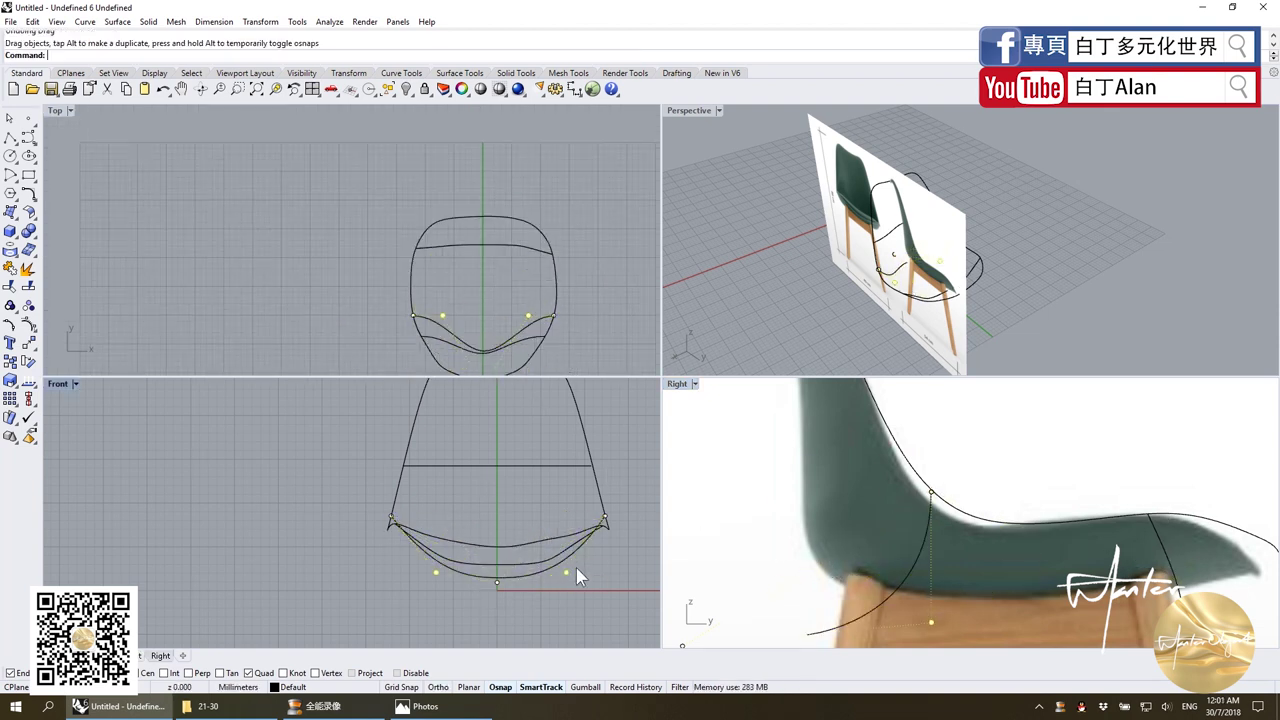
{"action": "scroll", "coordinate": [577, 566], "scroll_direction": "down", "scroll_amount": 2}
Undo the last reshaping and try moving a point toward the seat, cancelling that move.
{"action": "left_click", "coordinate": [520, 574]}
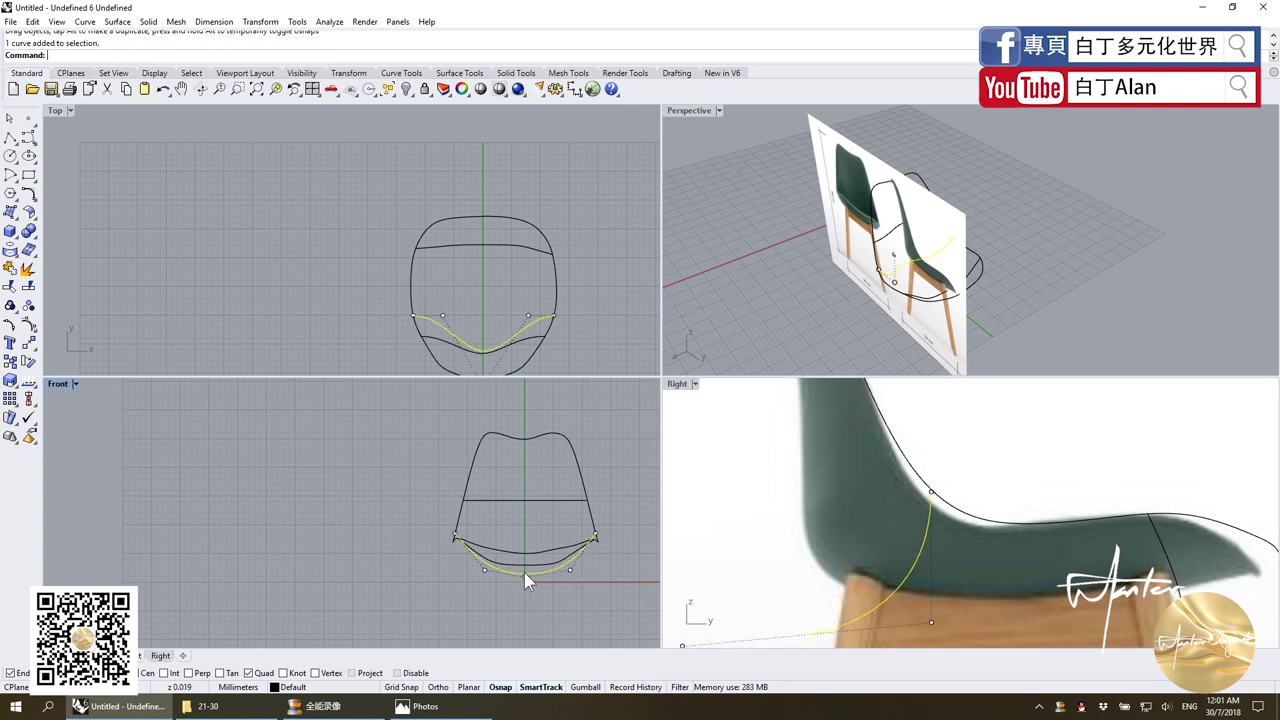
{"action": "scroll", "coordinate": [975, 450], "scroll_direction": "down", "scroll_amount": 3}
{"action": "scroll", "coordinate": [925, 514], "scroll_direction": "up", "scroll_amount": 3}
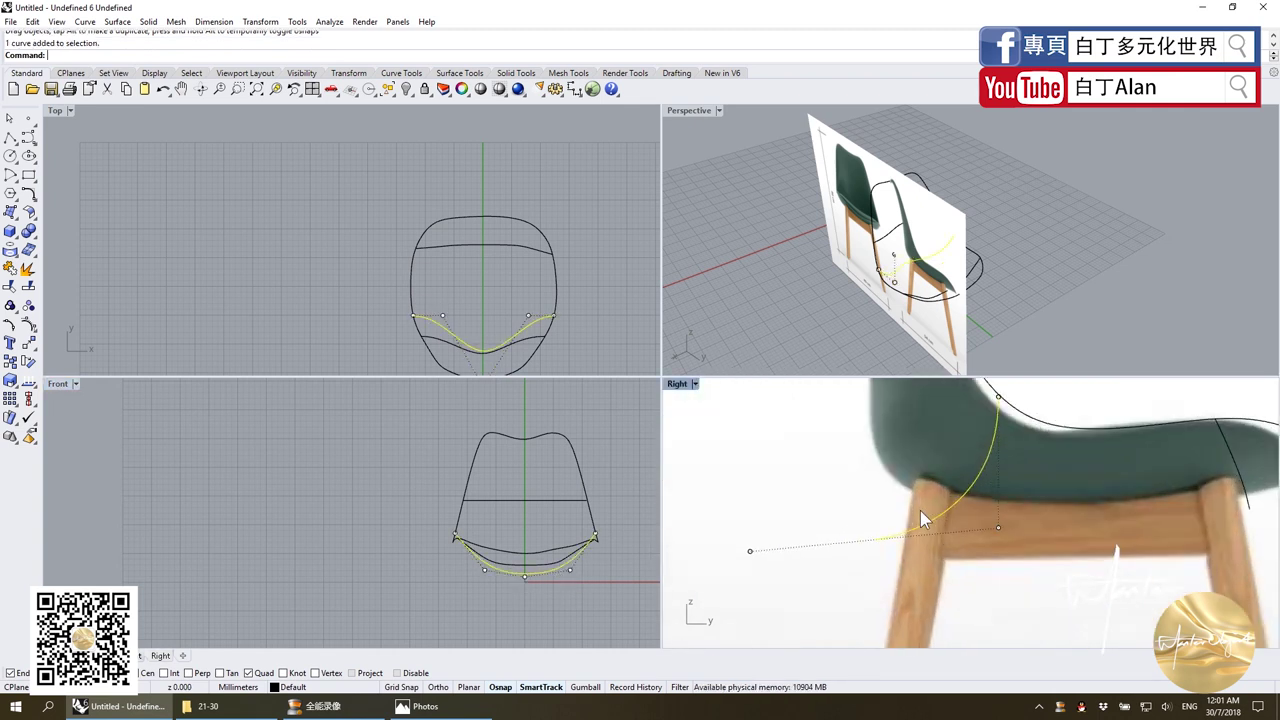
{"action": "key", "text": "ctrl+z"}
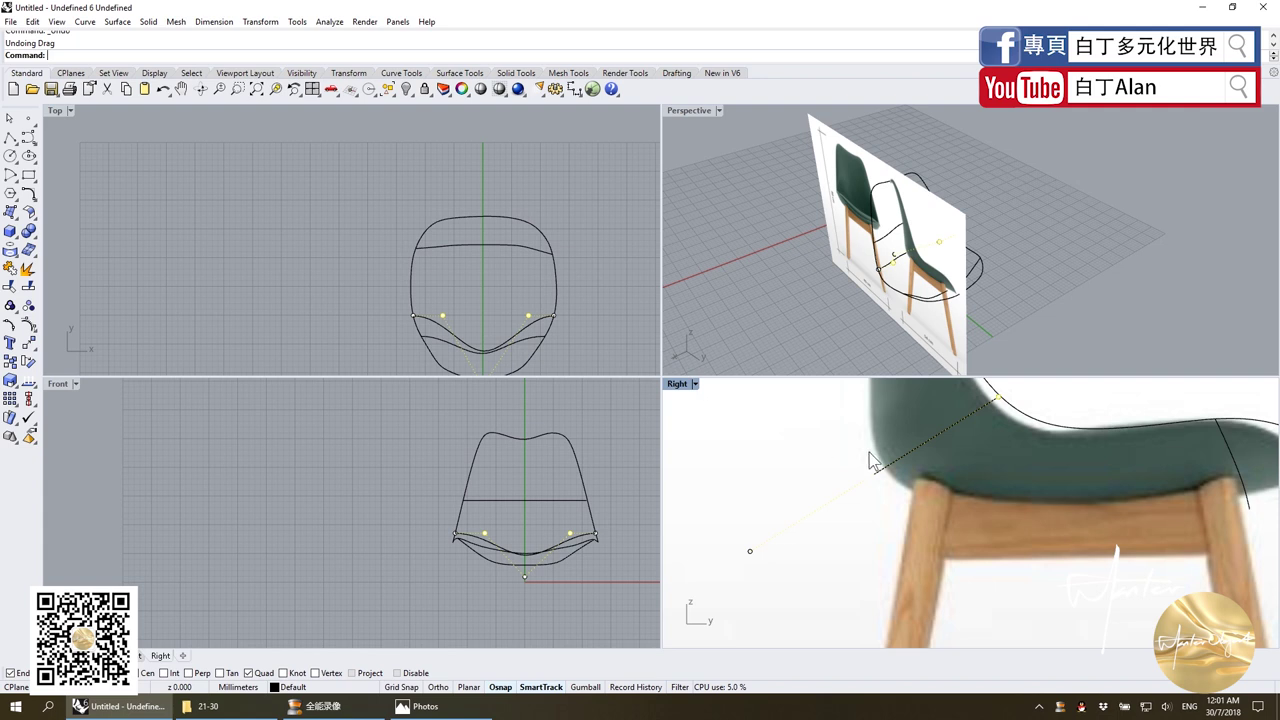
{"action": "scroll", "coordinate": [900, 440], "scroll_direction": "down", "scroll_amount": 3}
{"action": "scroll", "coordinate": [1000, 465], "scroll_direction": "up", "scroll_amount": 3}
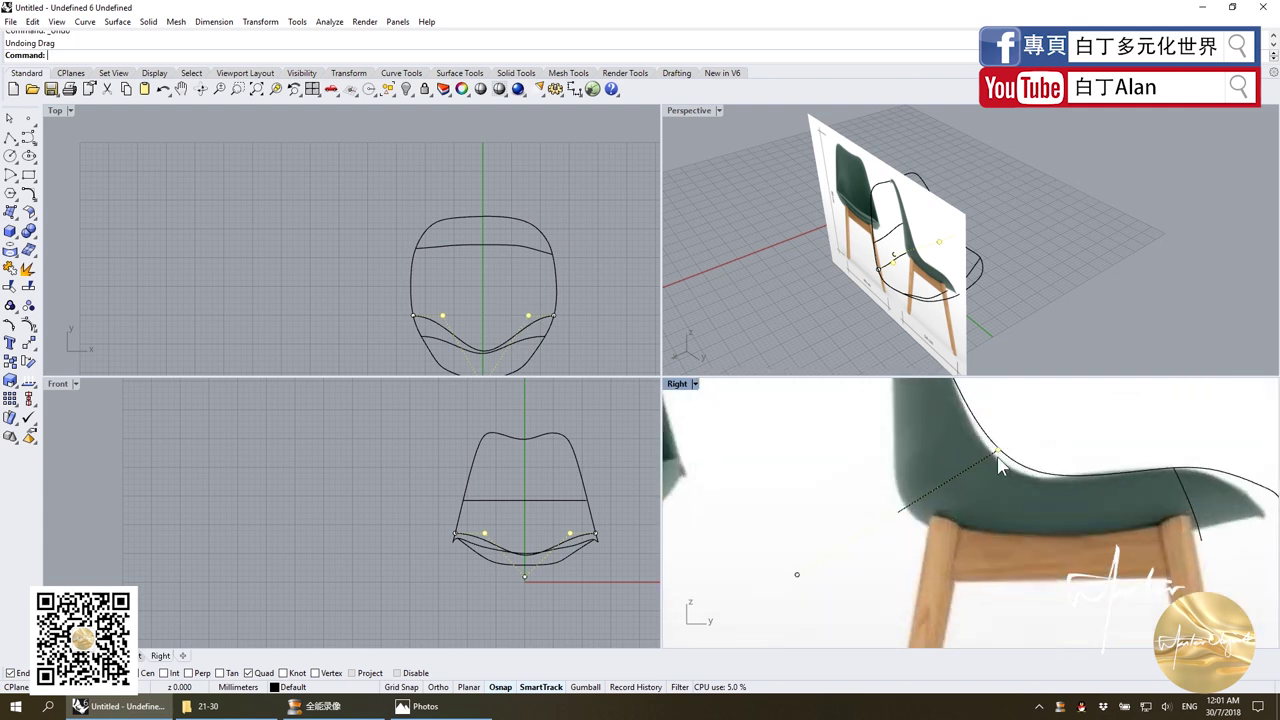
{"action": "left_click_drag", "start_coordinate": [998, 458], "coordinate": [963, 495]}
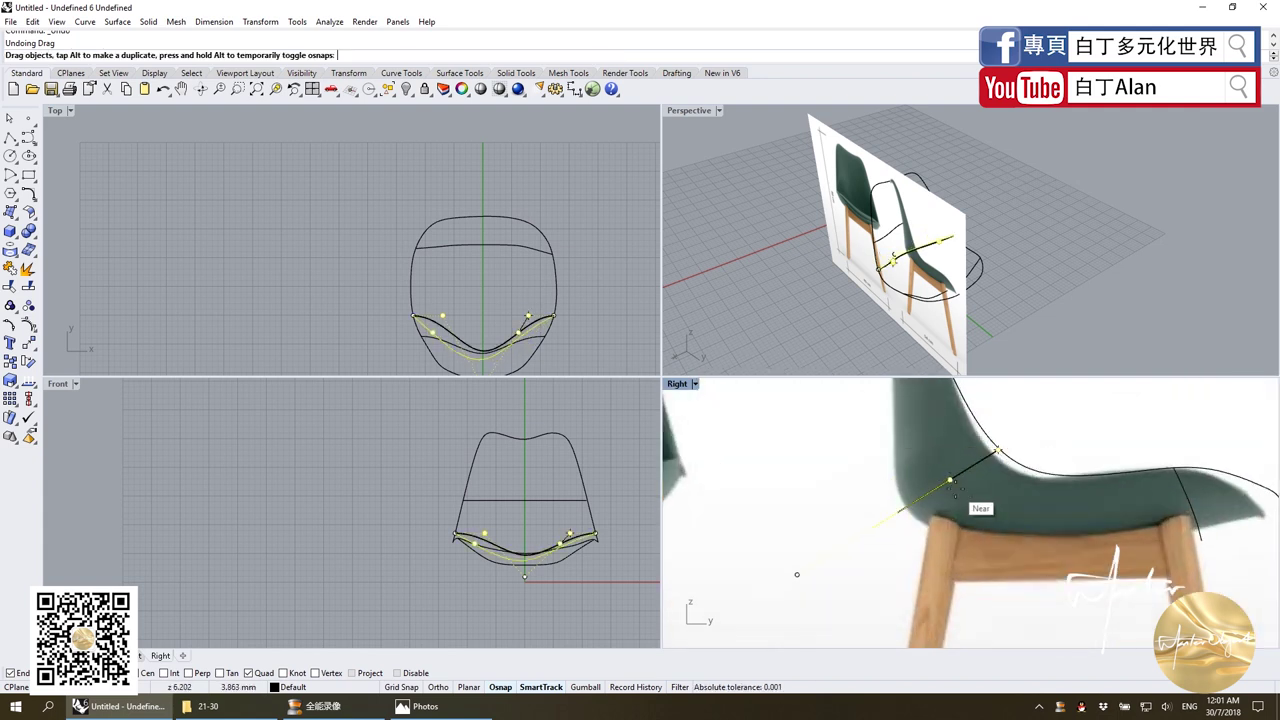
{"action": "key", "text": "Escape"}
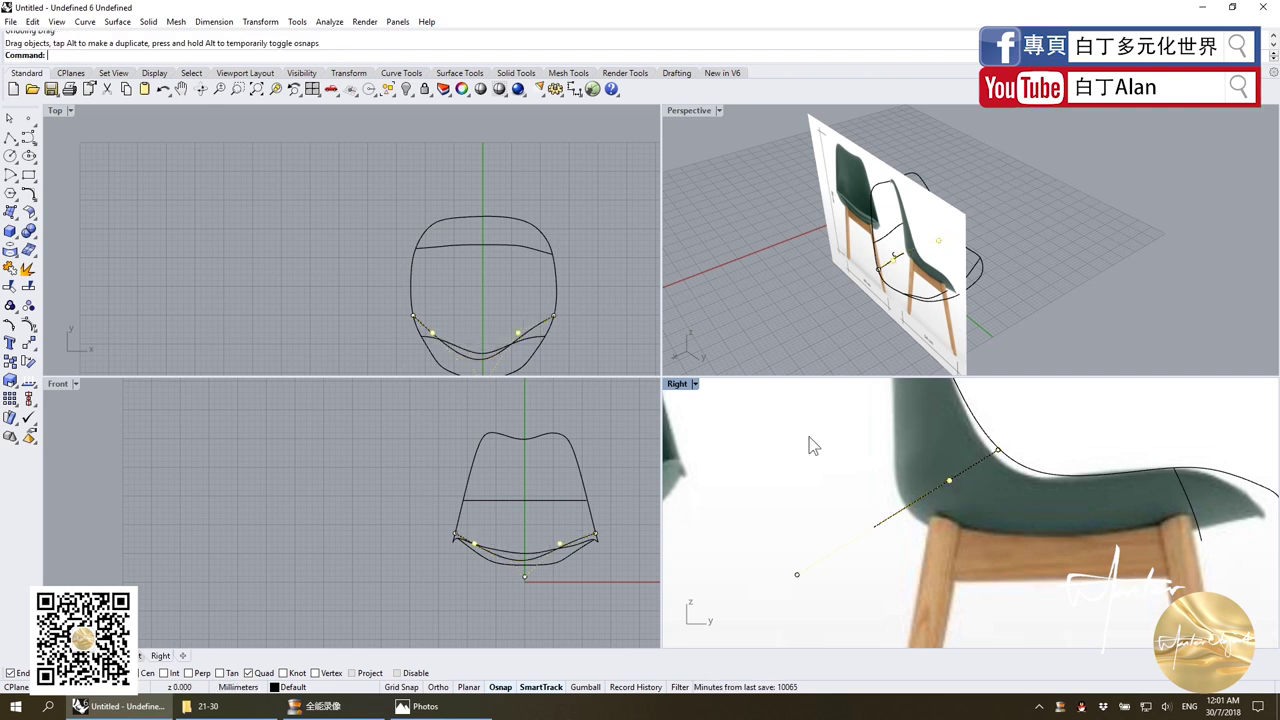
Move a control point down along the seat and raise an inner point to refine the sag.
{"action": "scroll", "coordinate": [537, 338], "scroll_direction": "up", "scroll_amount": 3}
{"action": "scroll", "coordinate": [537, 338], "scroll_direction": "up", "scroll_amount": 2}
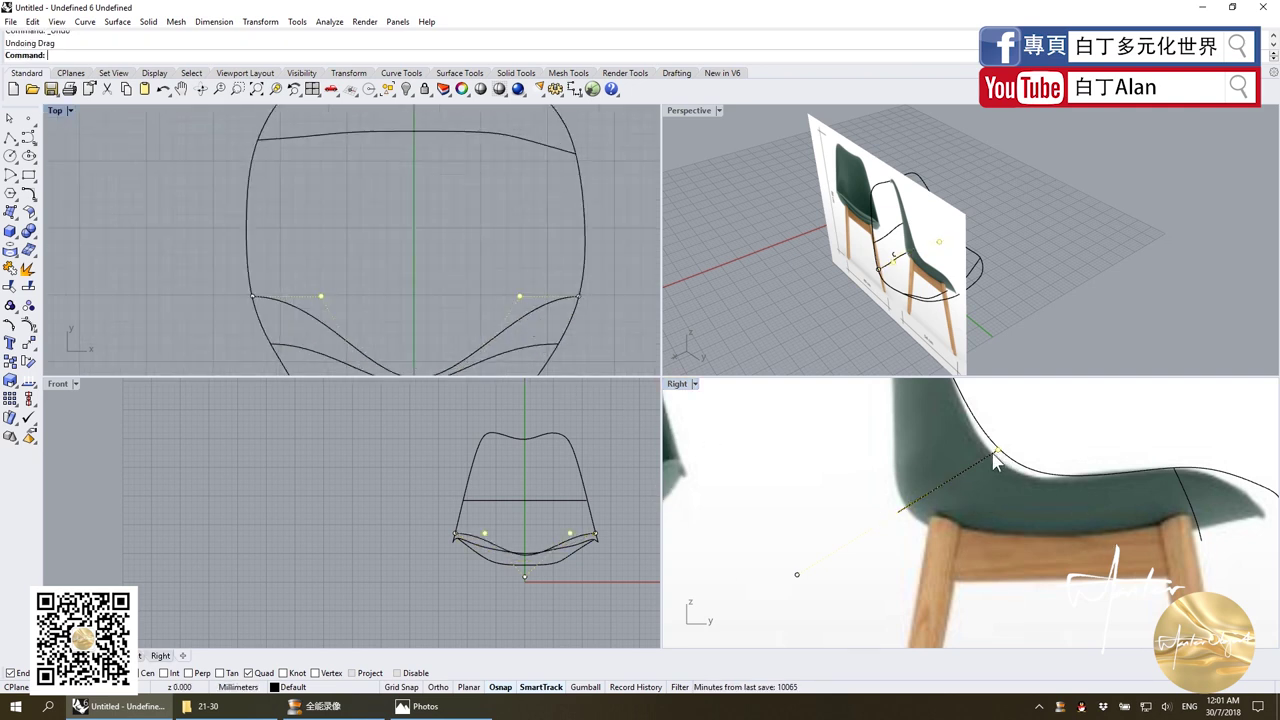
{"action": "left_click_drag", "start_coordinate": [995, 459], "coordinate": [966, 494]}
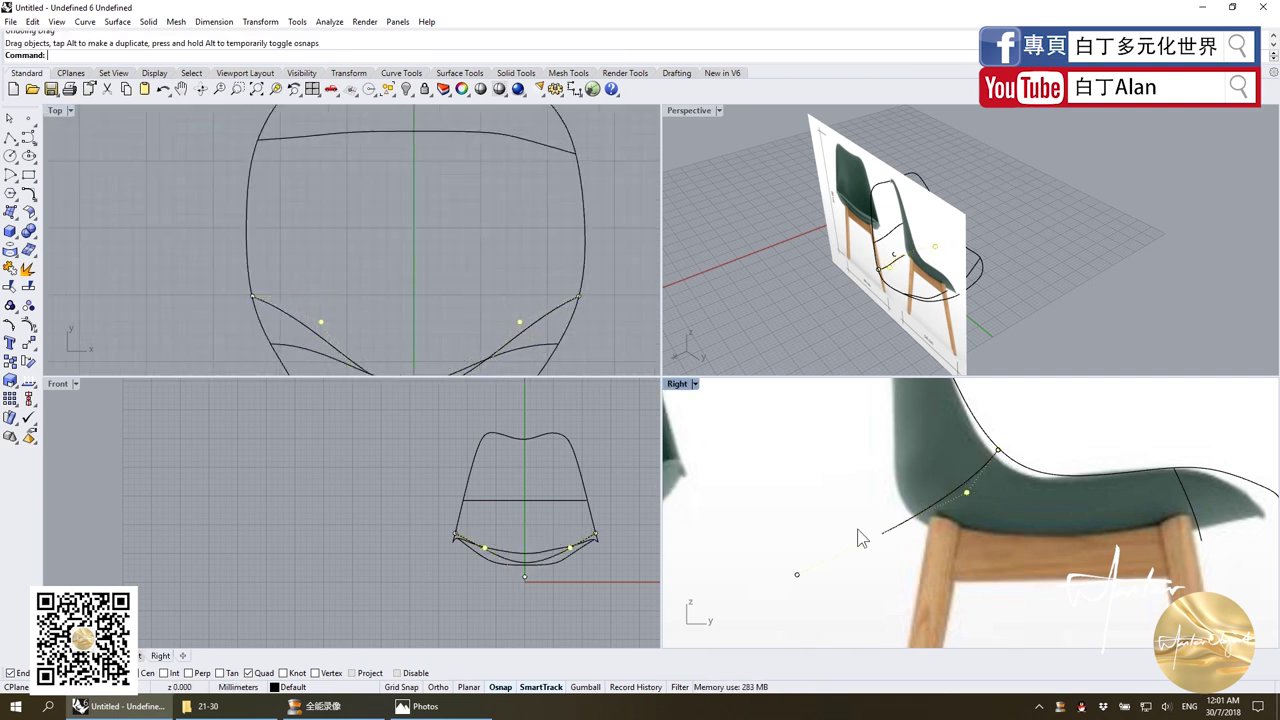
{"action": "left_click_drag", "start_coordinate": [768, 538], "coordinate": [840, 632]}
{"action": "left_click_drag", "start_coordinate": [797, 574], "coordinate": [837, 533]}
{"action": "scroll", "coordinate": [875, 512], "scroll_direction": "down", "scroll_amount": 4}
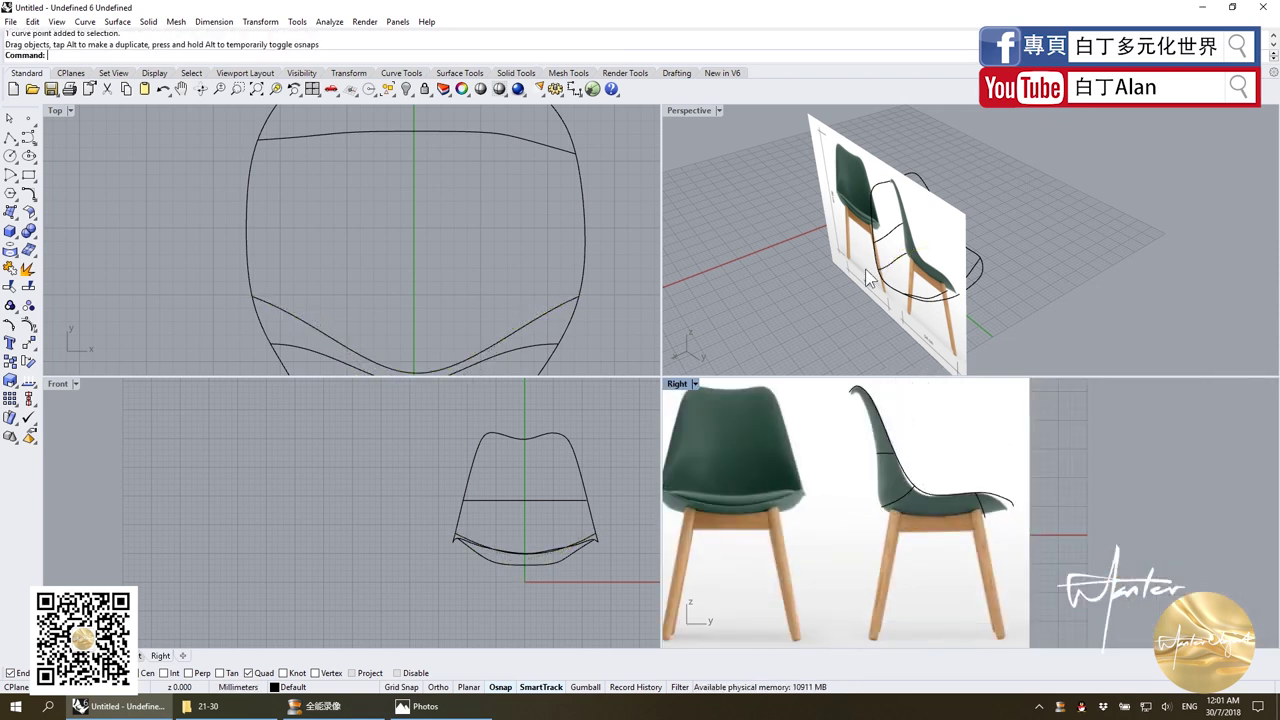
Unlock and hide the reference picture planes with the Perspective view active.
{"action": "left_click", "coordinate": [816, 176]}
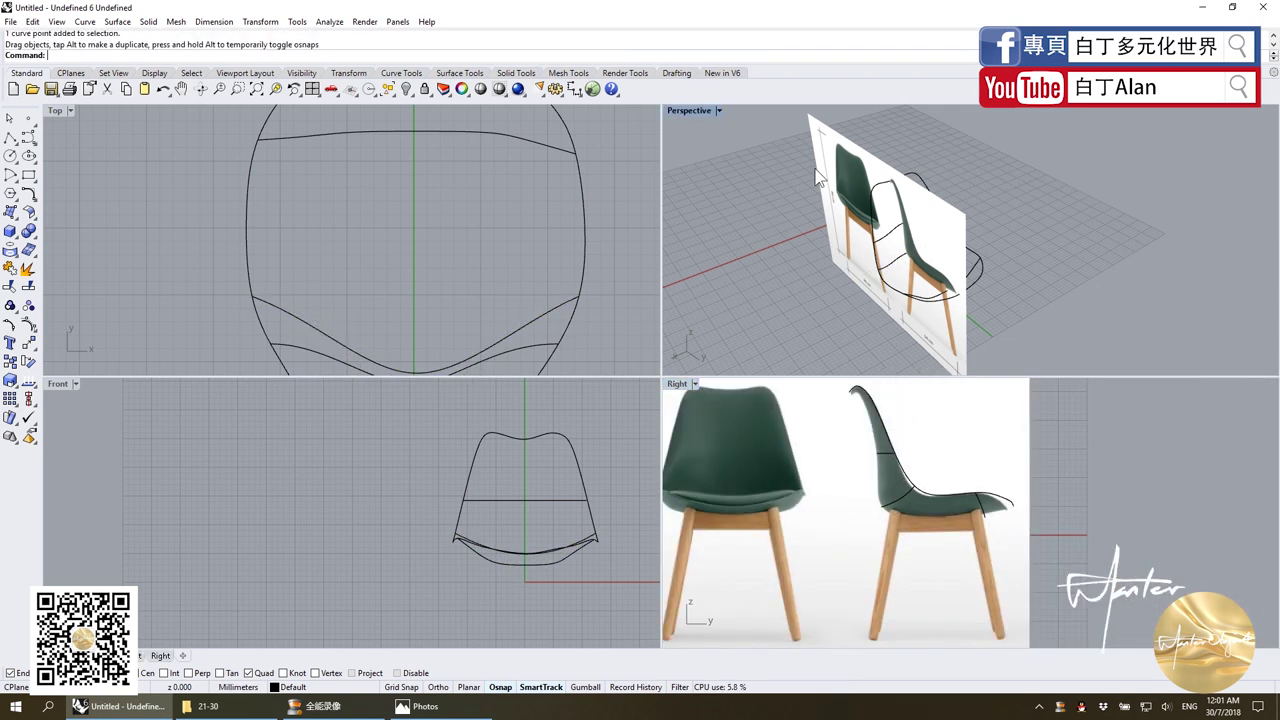
{"action": "right_click", "coordinate": [424, 89]}
{"action": "left_click", "coordinate": [845, 145]}
{"action": "key", "text": "Return"}
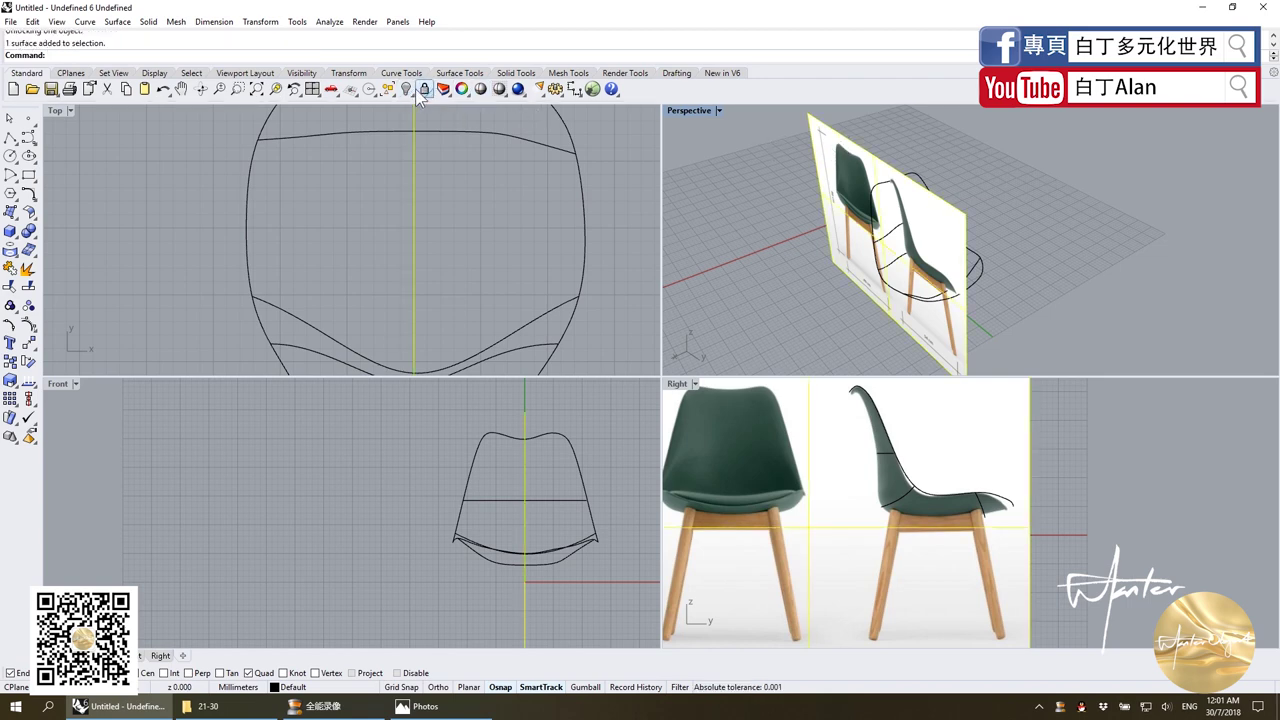
{"action": "left_click", "coordinate": [406, 89]}
Maximize Perspective, orbit the curves, and undo an accidental move of the cross curve's end point.
{"action": "double_click", "coordinate": [690, 110]}
{"action": "mouse_move", "coordinate": [709, 180]}
{"action": "right_mouse_down"}
{"action": "mouse_move", "coordinate": [792, 150]}
{"action": "mouse_move", "coordinate": [491, 383]}
{"action": "mouse_move", "coordinate": [562, 366]}
{"action": "mouse_move", "coordinate": [607, 321]}
{"action": "right_mouse_up"}
{"action": "left_click", "coordinate": [621, 316]}
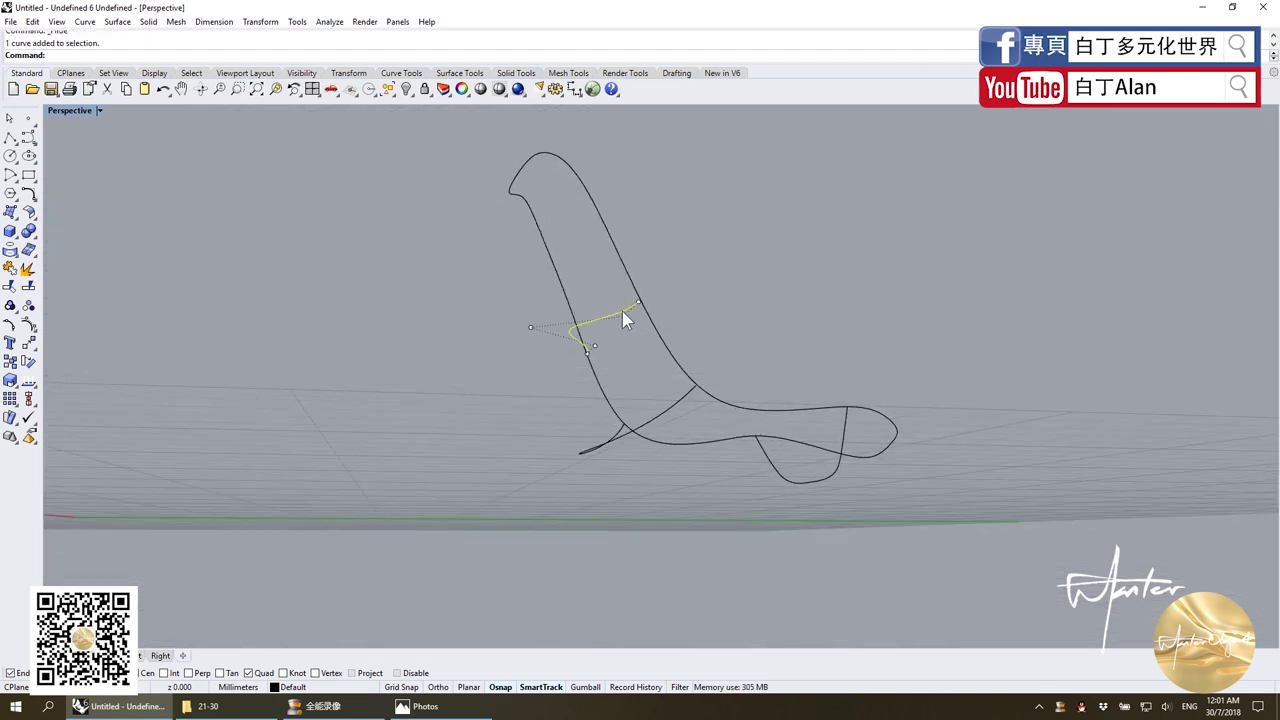
{"action": "left_click", "coordinate": [638, 302]}
{"action": "key", "text": "ctrl+z"}
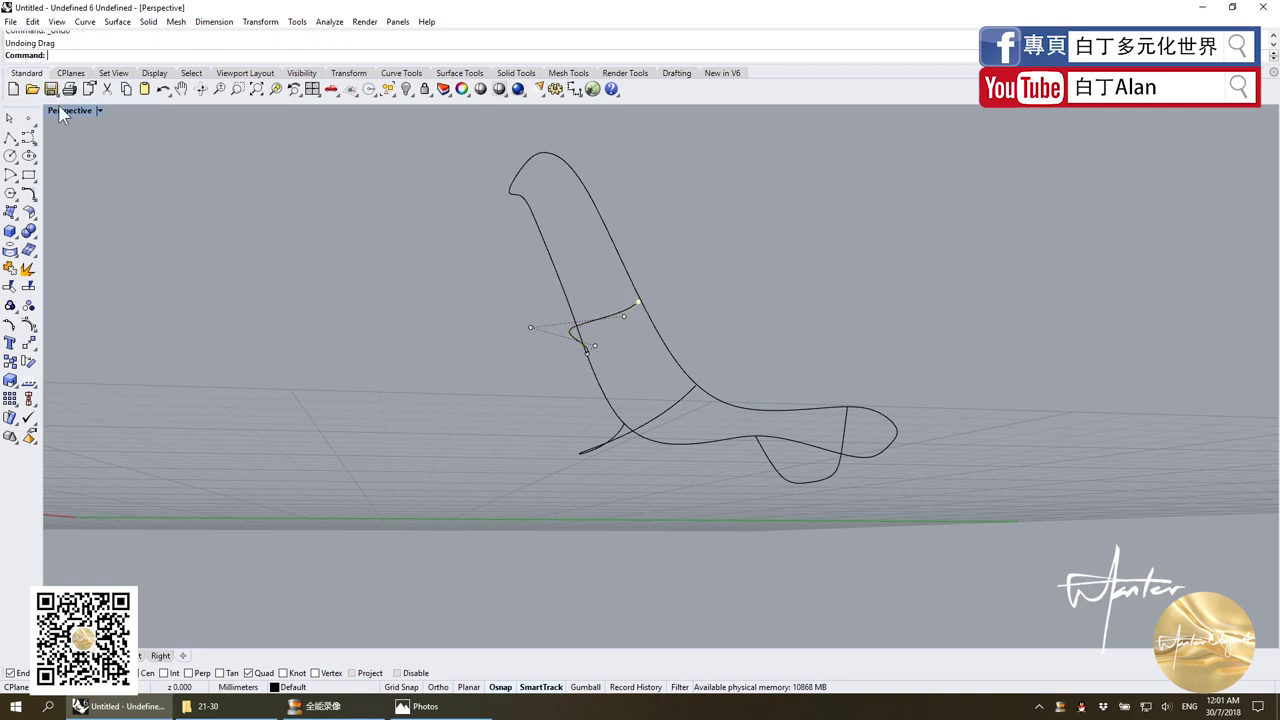
In the four-view layout, drag the cross curve's end point onto the seat outline.
{"action": "double_click", "coordinate": [66, 113]}
{"action": "scroll", "coordinate": [481, 330], "scroll_direction": "up", "scroll_amount": 5}
{"action": "scroll", "coordinate": [440, 244], "scroll_direction": "up", "scroll_amount": 3}
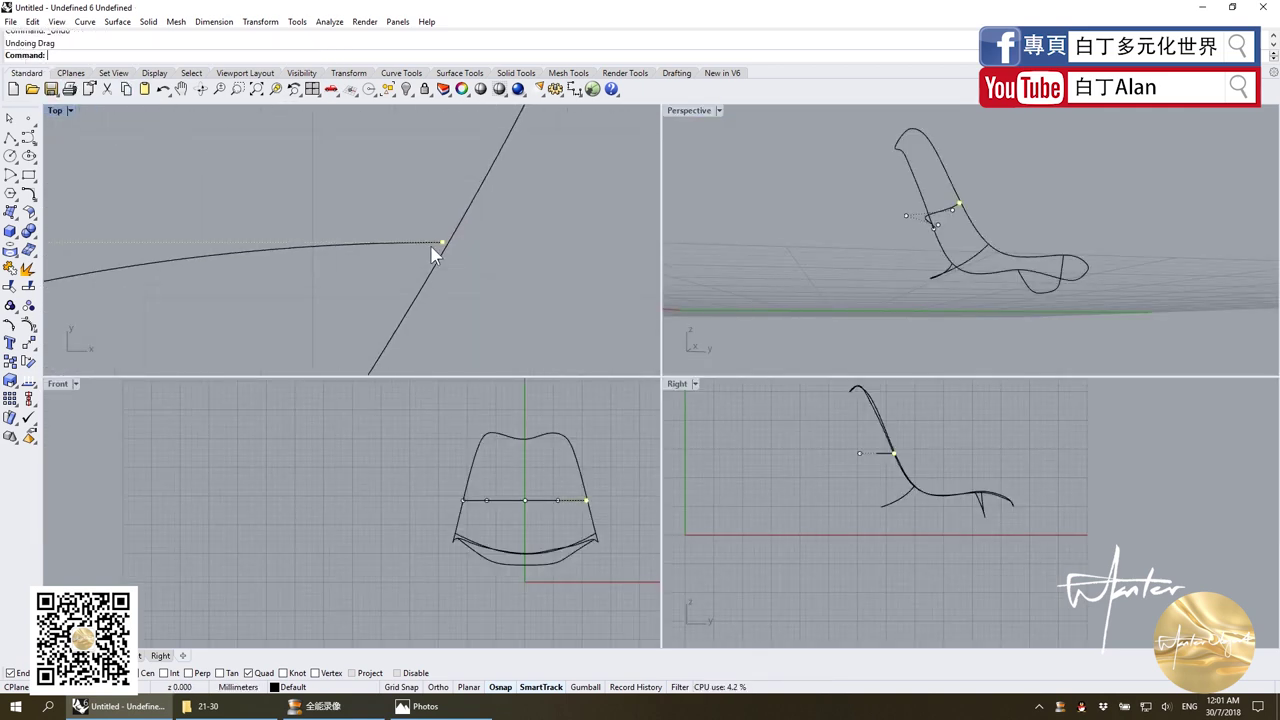
{"action": "scroll", "coordinate": [455, 242], "scroll_direction": "up", "scroll_amount": 1}
{"action": "left_click_drag", "start_coordinate": [481, 257], "coordinate": [517, 251]}
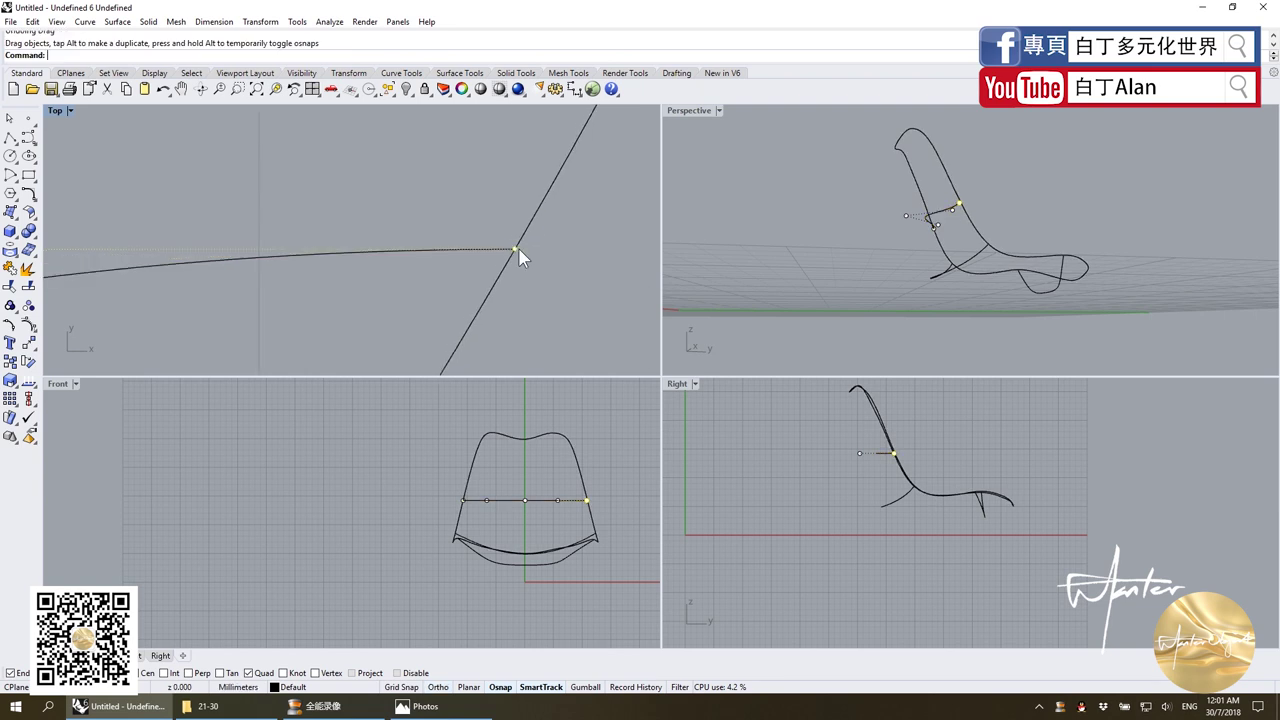
{"action": "scroll", "coordinate": [518, 249], "scroll_direction": "down", "scroll_amount": 5}
{"action": "scroll", "coordinate": [512, 259], "scroll_direction": "up", "scroll_amount": 3}
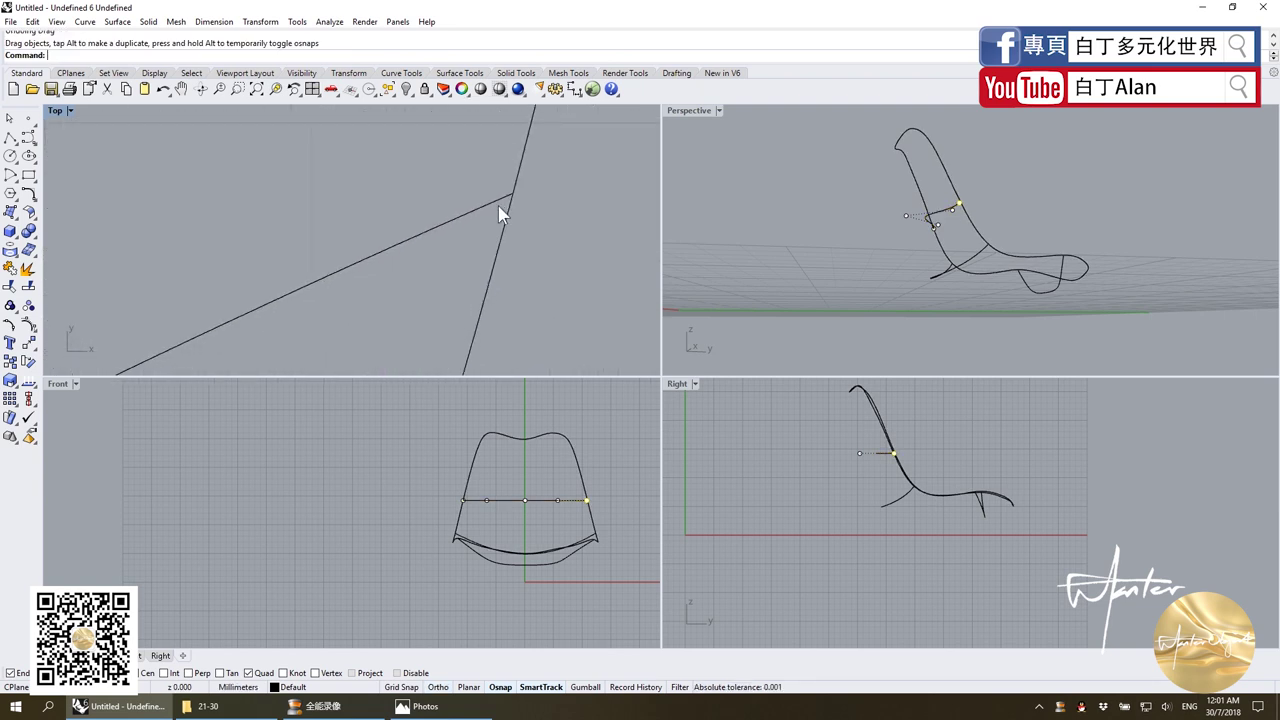
{"action": "scroll", "coordinate": [508, 205], "scroll_direction": "down", "scroll_amount": 6}
{"action": "scroll", "coordinate": [508, 208], "scroll_direction": "up", "scroll_amount": 2}
{"action": "scroll", "coordinate": [443, 191], "scroll_direction": "up", "scroll_amount": 2}
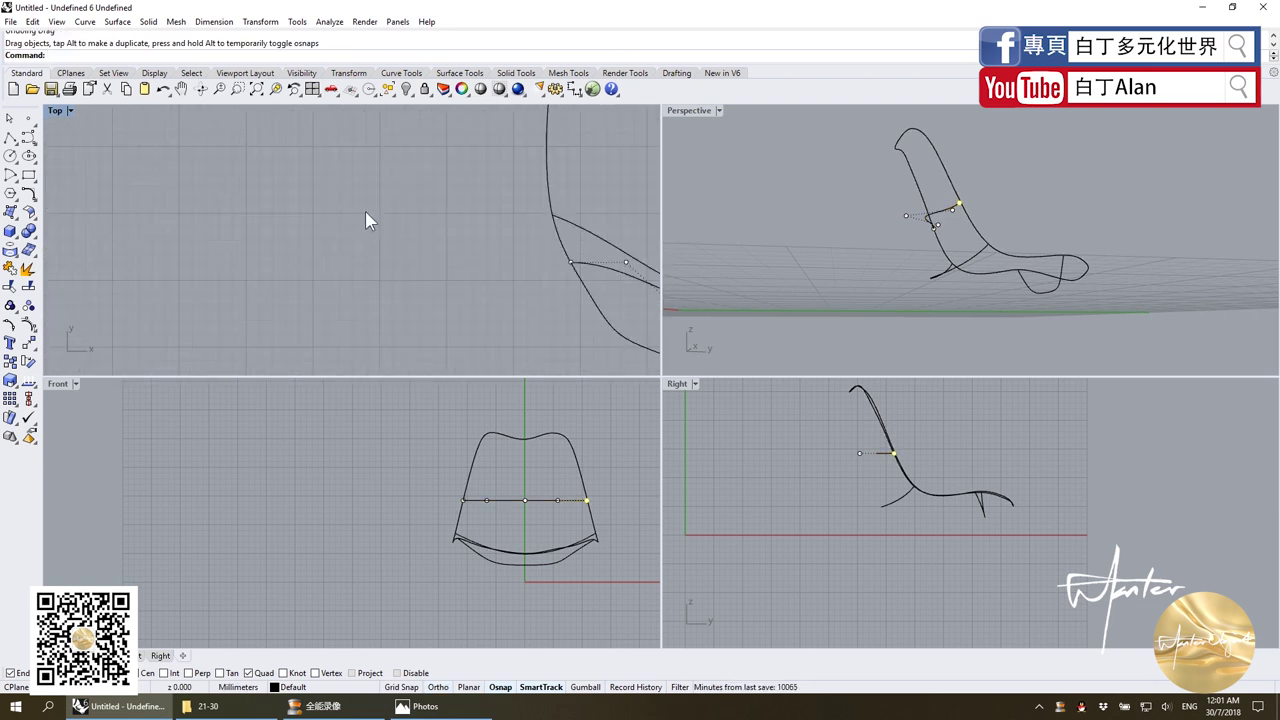
{"action": "scroll", "coordinate": [366, 220], "scroll_direction": "up", "scroll_amount": 2}
{"action": "scroll", "coordinate": [531, 220], "scroll_direction": "up", "scroll_amount": 2}
{"action": "scroll", "coordinate": [290, 240], "scroll_direction": "down", "scroll_amount": 3}
{"action": "scroll", "coordinate": [297, 238], "scroll_direction": "up", "scroll_amount": 3}
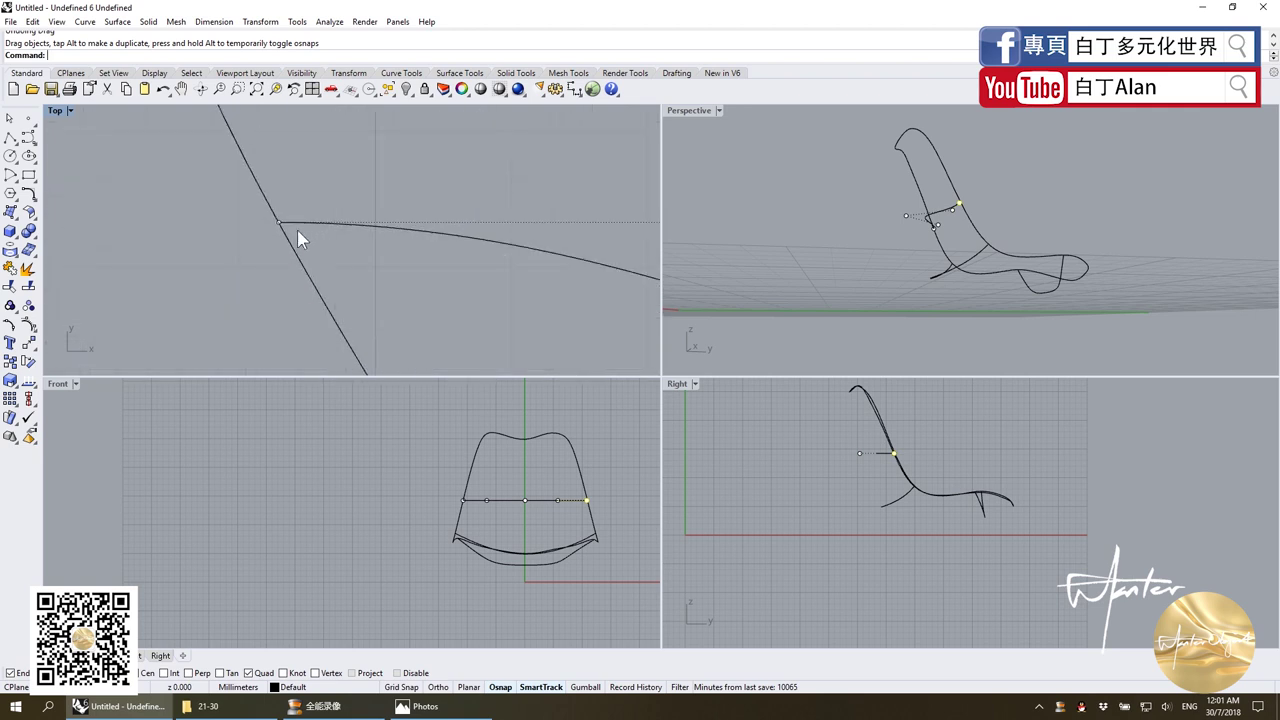
{"action": "scroll", "coordinate": [220, 194], "scroll_direction": "up", "scroll_amount": 2}
{"action": "scroll", "coordinate": [248, 218], "scroll_direction": "up", "scroll_amount": 1}
{"action": "scroll", "coordinate": [323, 312], "scroll_direction": "down", "scroll_amount": 1}
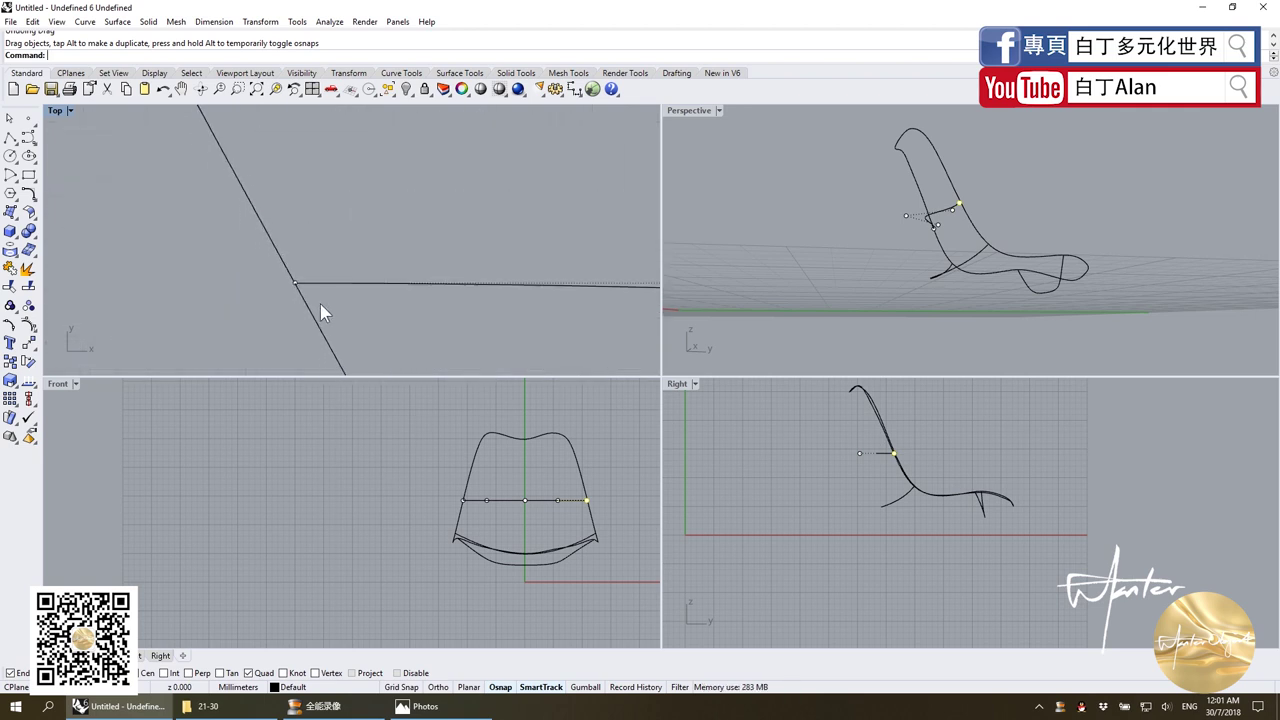
{"action": "scroll", "coordinate": [323, 310], "scroll_direction": "down", "scroll_amount": 2}
{"action": "scroll", "coordinate": [321, 308], "scroll_direction": "down", "scroll_amount": 3}
{"action": "scroll", "coordinate": [354, 235], "scroll_direction": "up", "scroll_amount": 3}
{"action": "scroll", "coordinate": [420, 250], "scroll_direction": "up", "scroll_amount": 1}
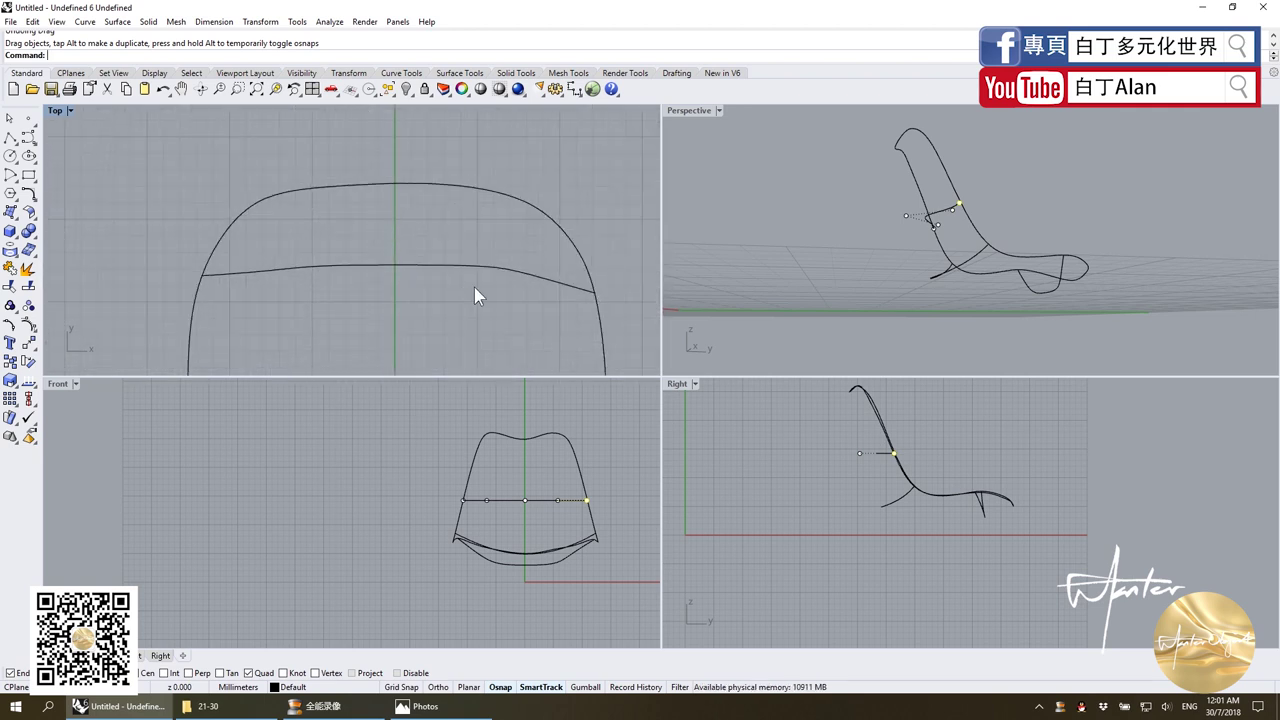
Maximize Perspective and tilt it to look down on the whole chair wireframe.
{"action": "double_click", "coordinate": [689, 110]}
{"action": "right_click_drag", "start_coordinate": [570, 250], "coordinate": [574, 289]}
{"action": "scroll", "coordinate": [571, 285], "scroll_direction": "down", "scroll_amount": 3}
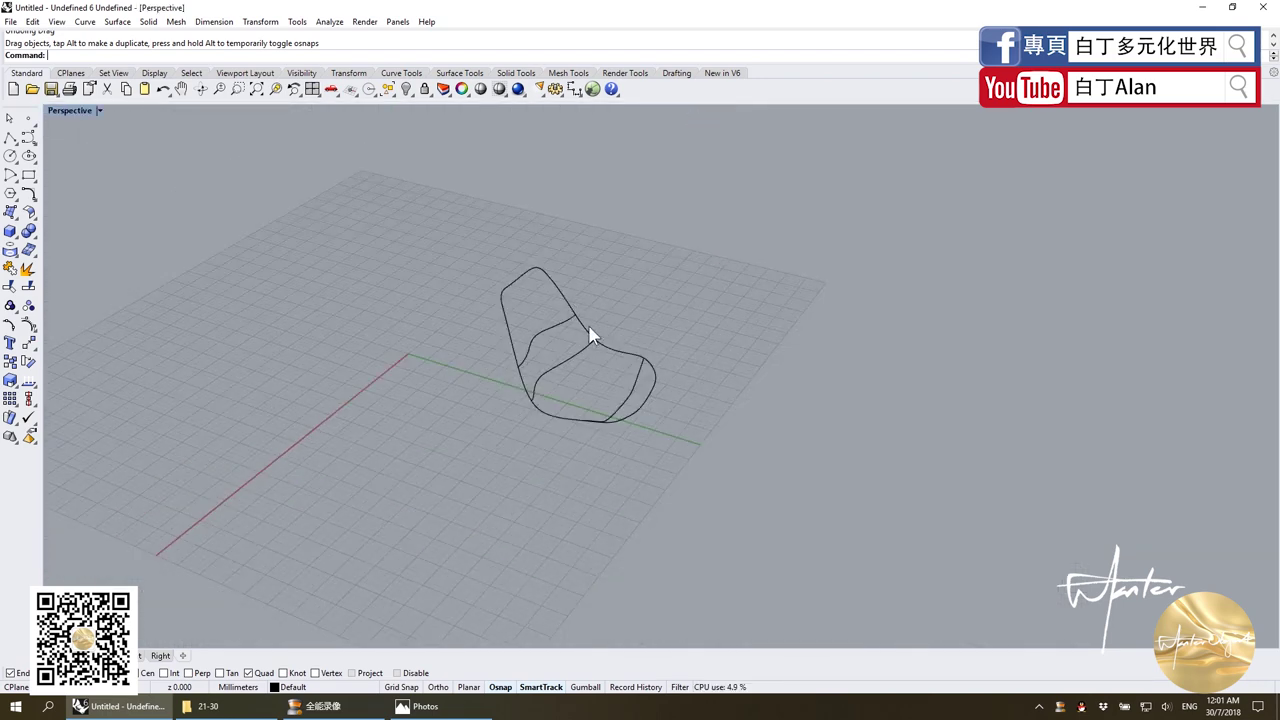
Place point objects on the top and front-centre of the chair outline.
{"action": "left_click", "coordinate": [69, 110]}
{"action": "left_click", "coordinate": [325, 218]}
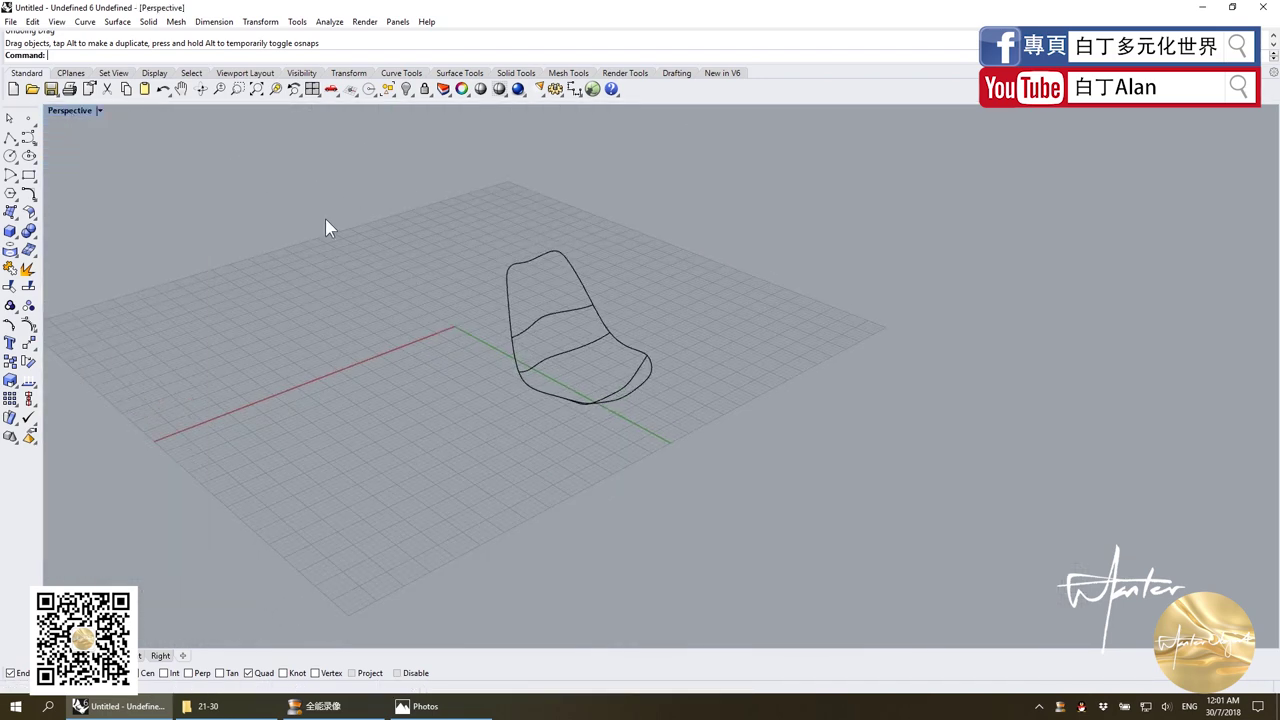
{"action": "left_click", "coordinate": [28, 137]}
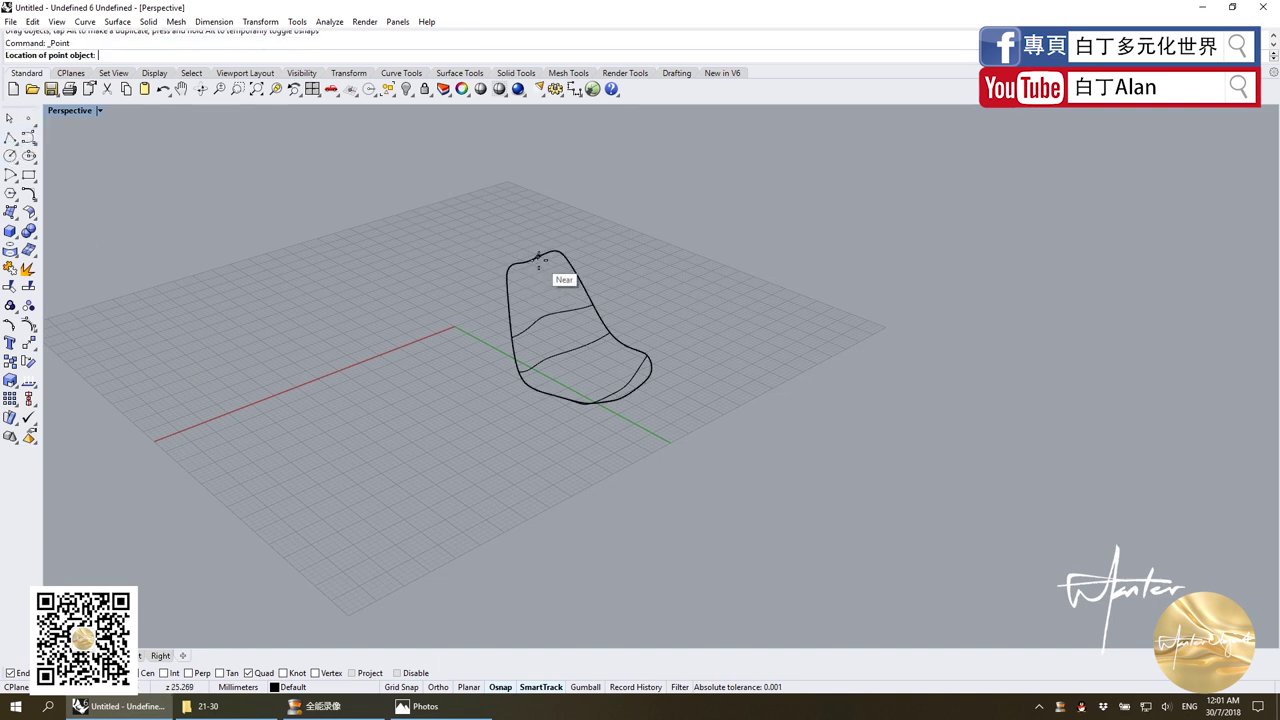
{"action": "left_click", "coordinate": [528, 261]}
{"action": "right_click", "coordinate": [645, 388]}
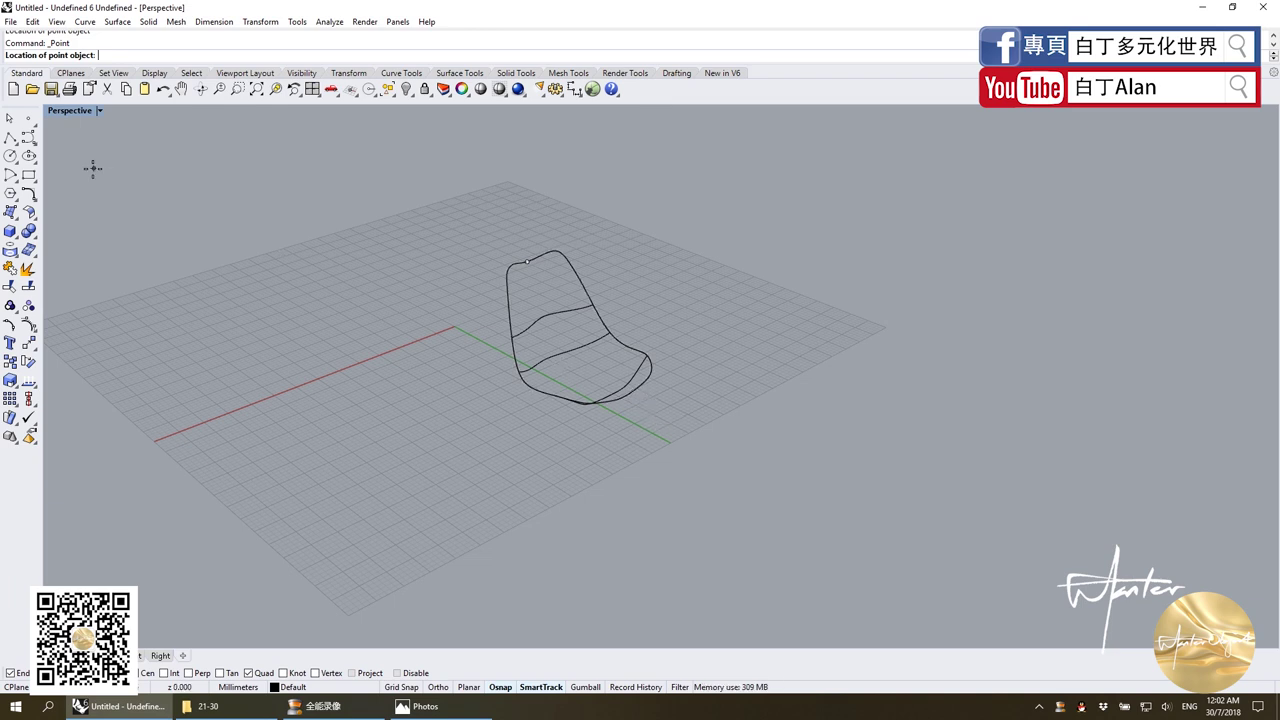
{"action": "double_click", "coordinate": [70, 111]}
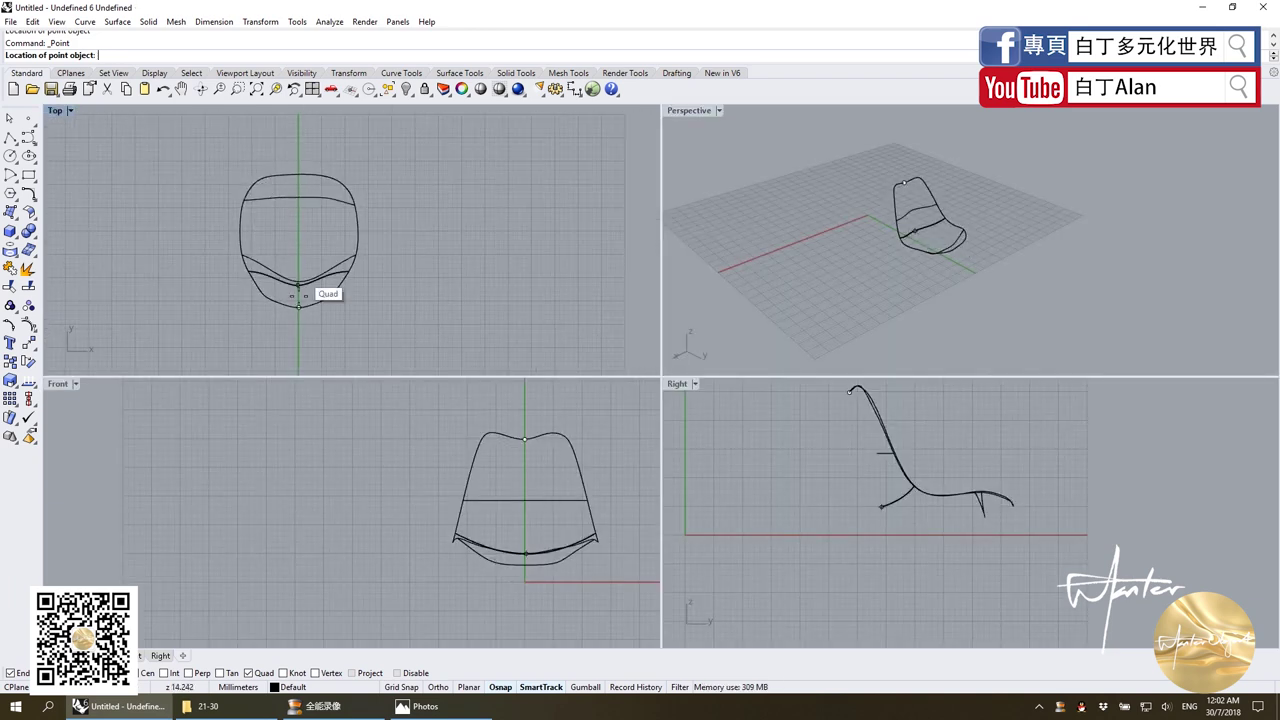
{"action": "left_click", "coordinate": [298, 305]}
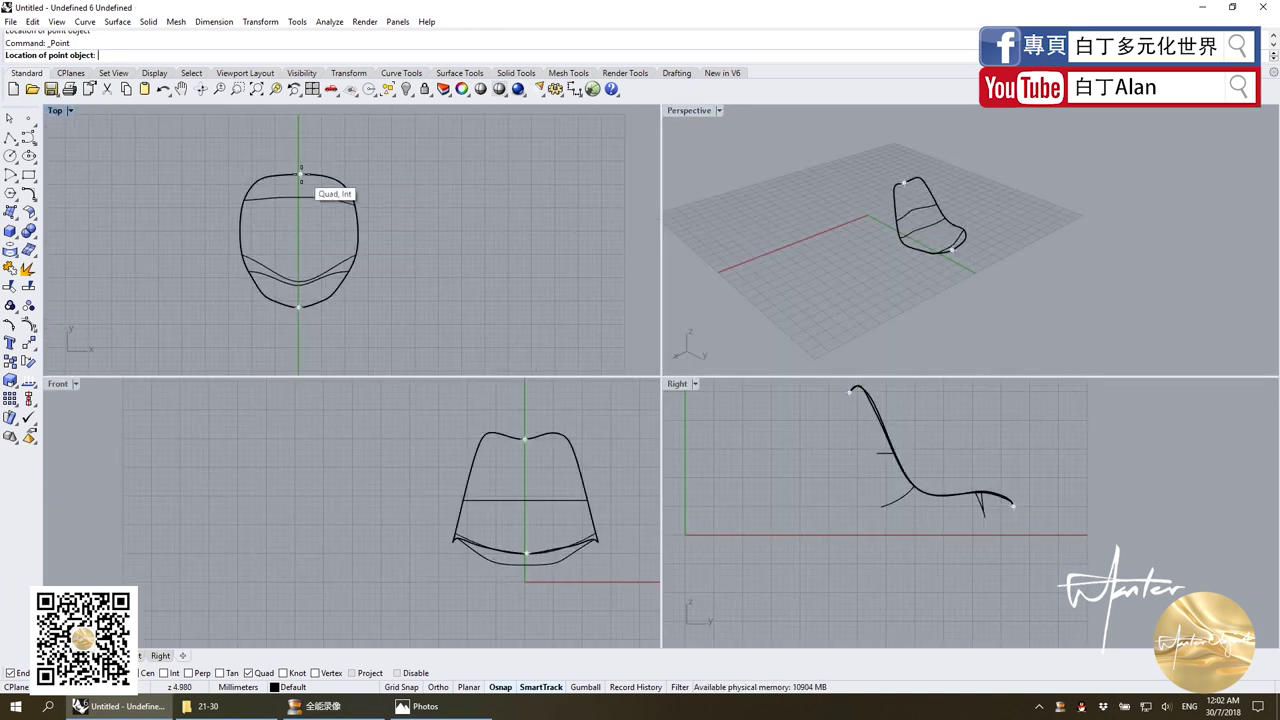
{"action": "double_click", "coordinate": [697, 111]}
Split the closed outline at the placed points into two halves, then select the left half.
{"action": "left_click", "coordinate": [574, 273]}
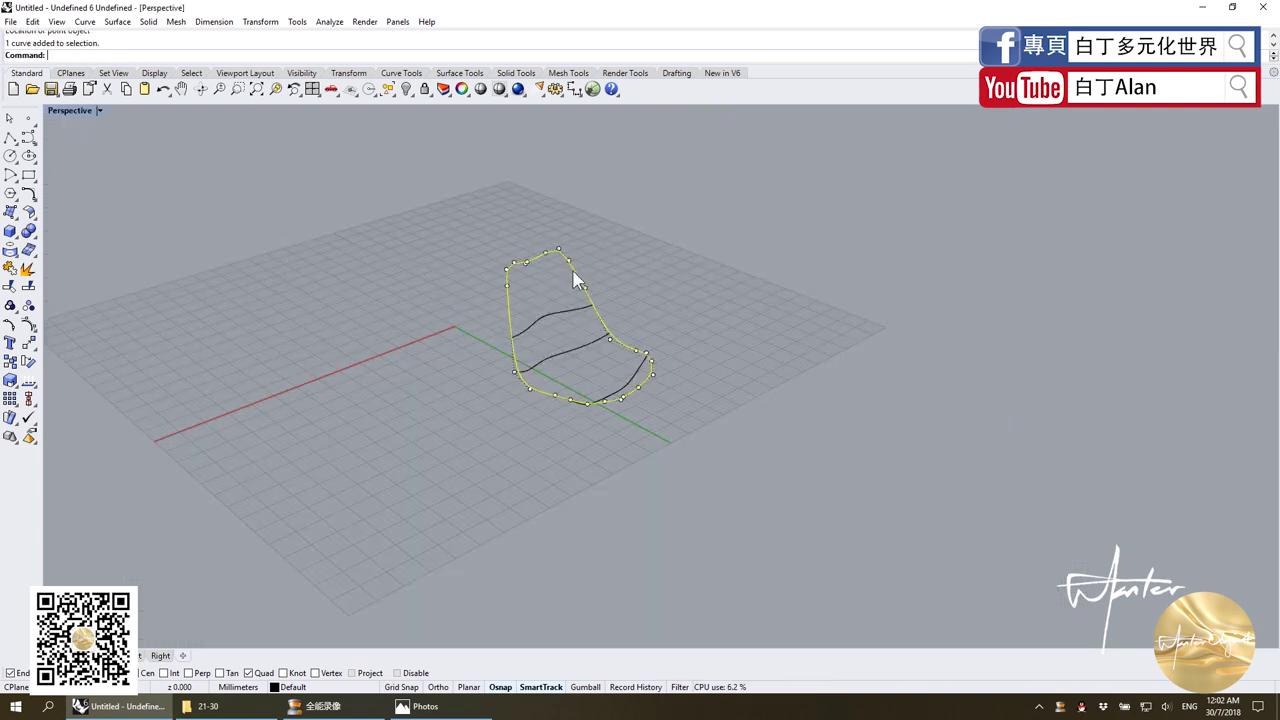
{"action": "left_click", "coordinate": [30, 287]}
{"action": "scroll", "coordinate": [535, 270], "scroll_direction": "up", "scroll_amount": 3}
{"action": "scroll", "coordinate": [470, 245], "scroll_direction": "up", "scroll_amount": 3}
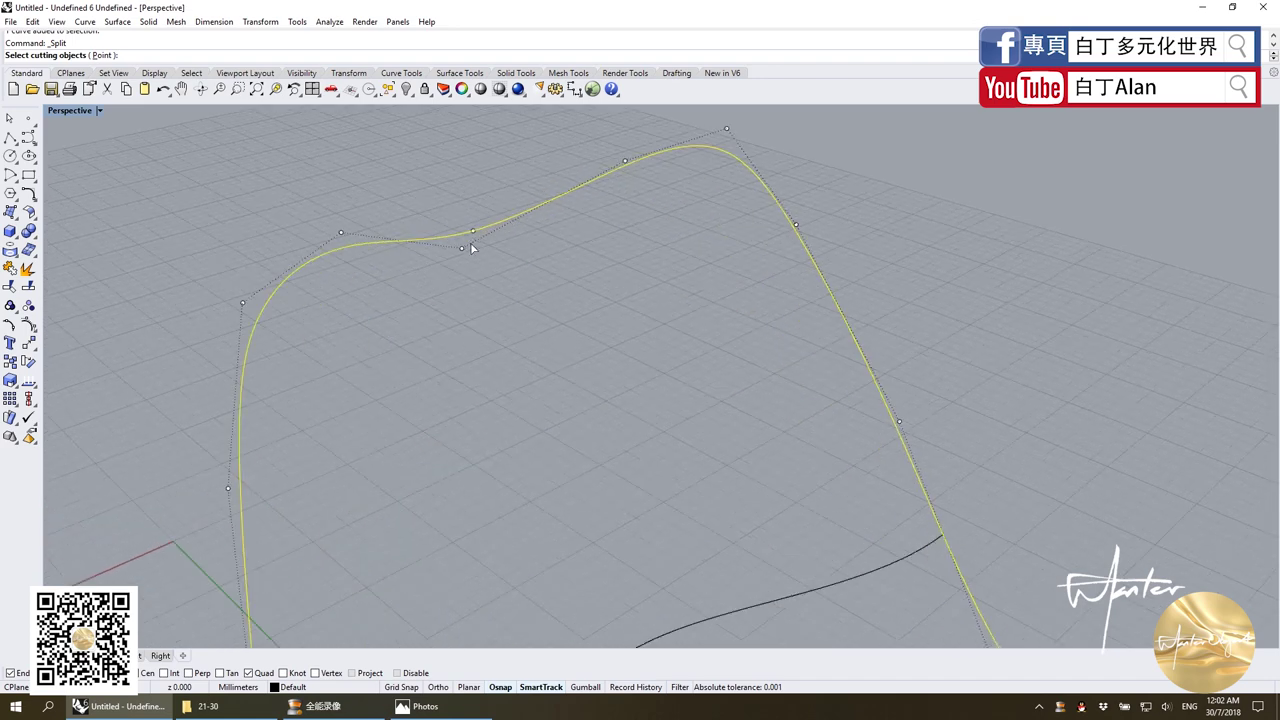
{"action": "left_click", "coordinate": [470, 242]}
{"action": "scroll", "coordinate": [573, 390], "scroll_direction": "down", "scroll_amount": 4}
{"action": "scroll", "coordinate": [679, 524], "scroll_direction": "up", "scroll_amount": 3}
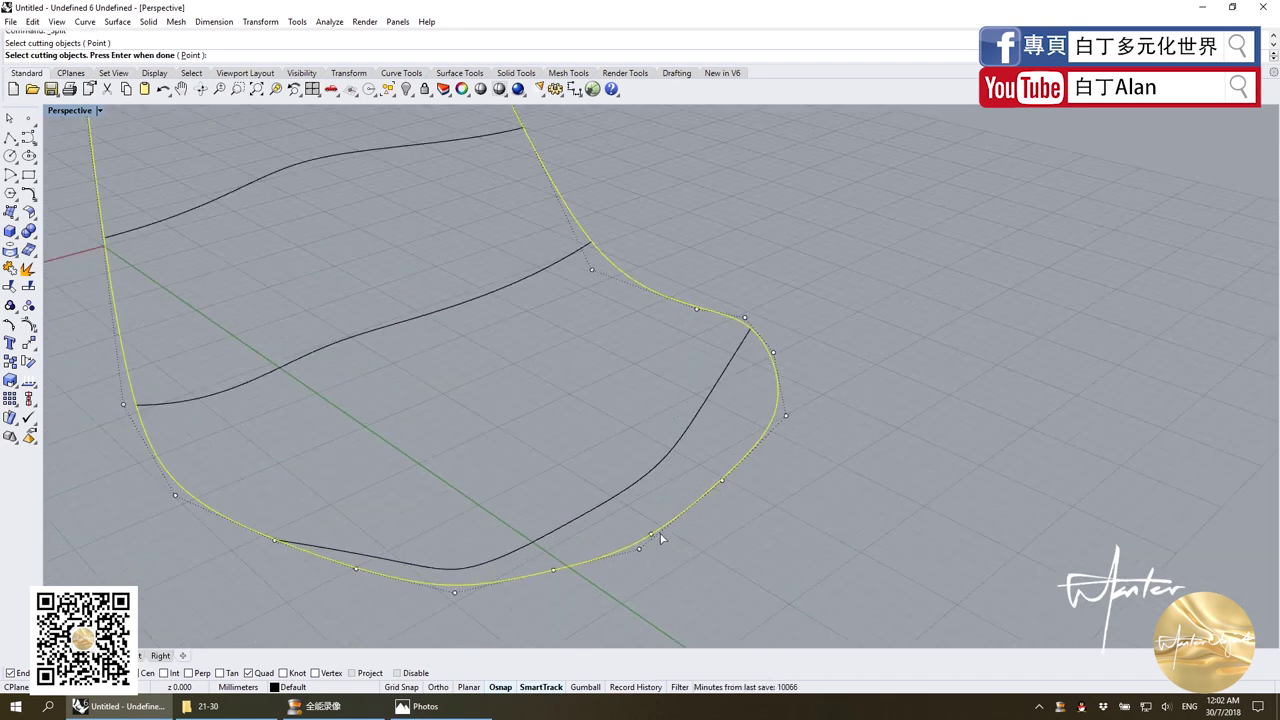
{"action": "key", "text": "Return"}
{"action": "scroll", "coordinate": [702, 543], "scroll_direction": "down", "scroll_amount": 3}
{"action": "scroll", "coordinate": [713, 524], "scroll_direction": "down", "scroll_amount": 2}
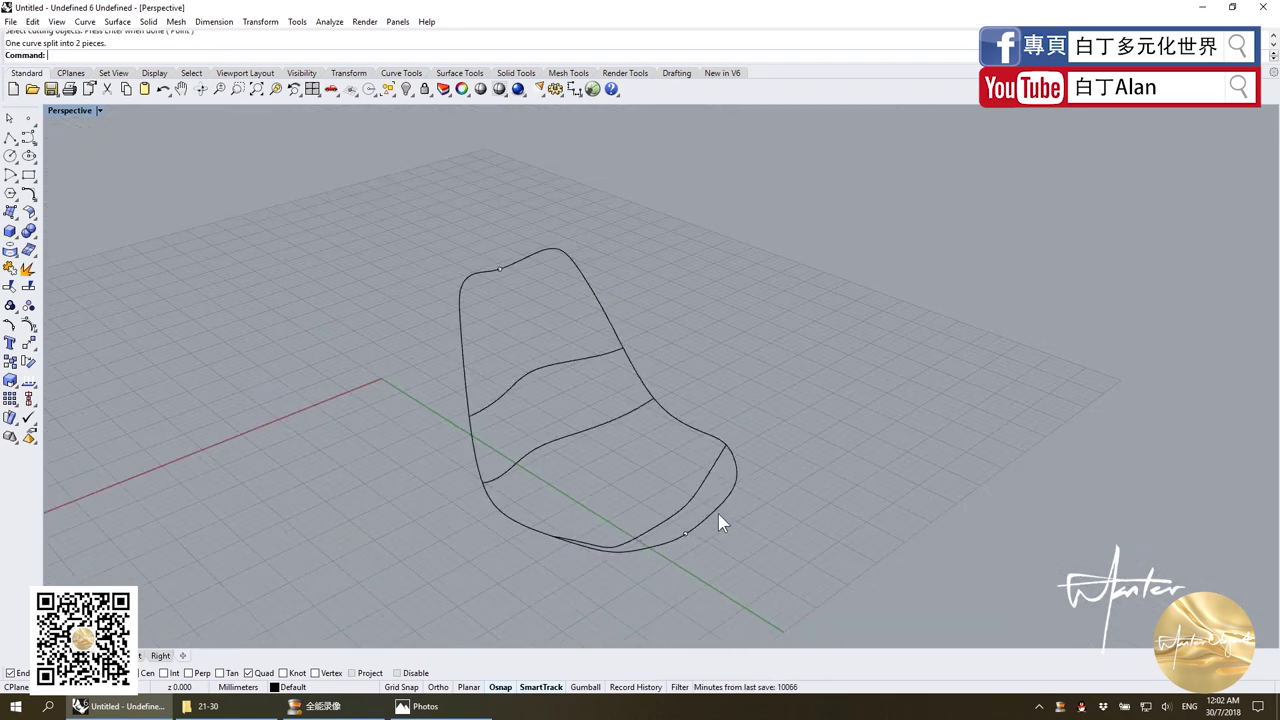
{"action": "left_click", "coordinate": [718, 513]}
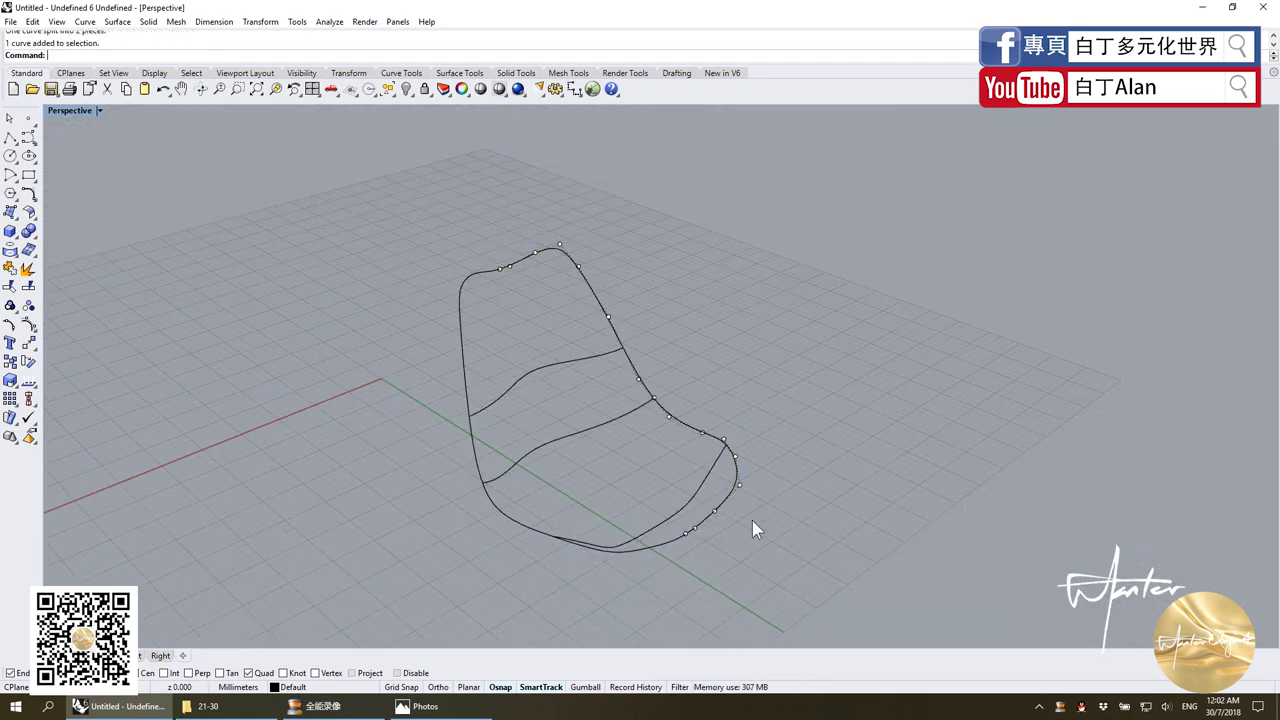
Start a Sweep 2 Rails with both outline halves as rails and the top point as start.
{"action": "left_click", "coordinate": [14, 226]}
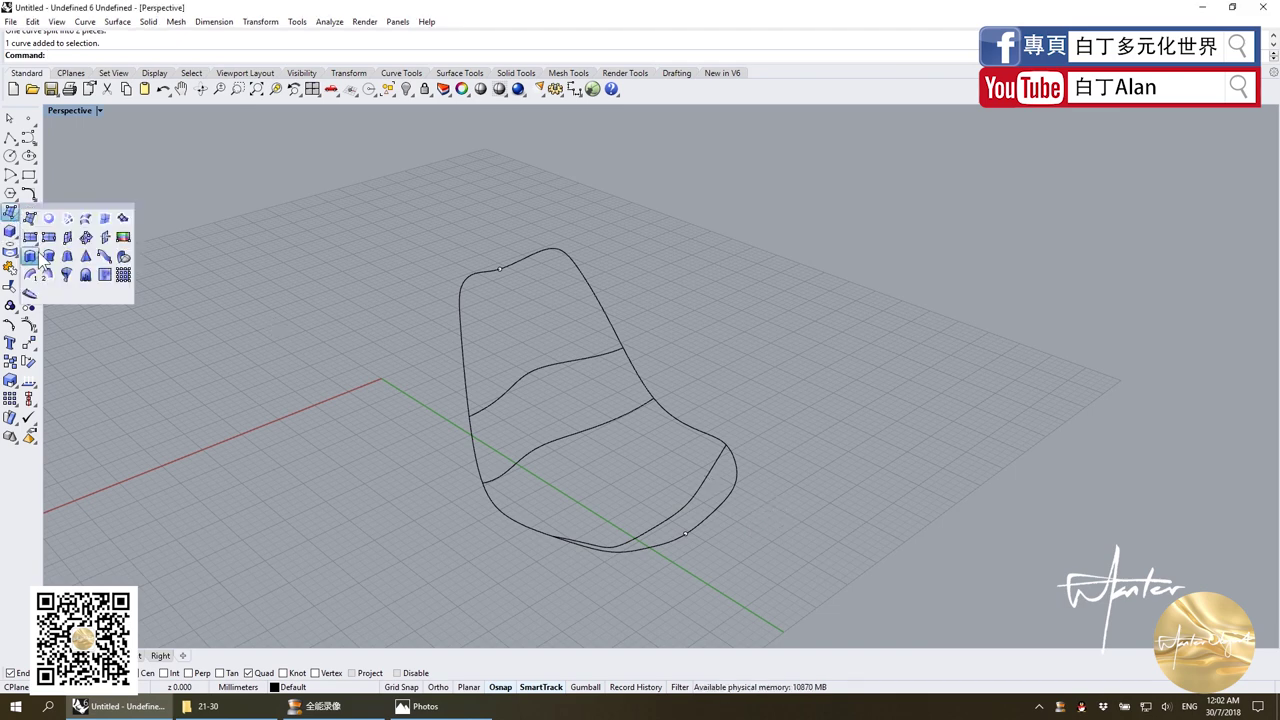
{"action": "left_click", "coordinate": [67, 287]}
{"action": "left_click", "coordinate": [464, 348]}
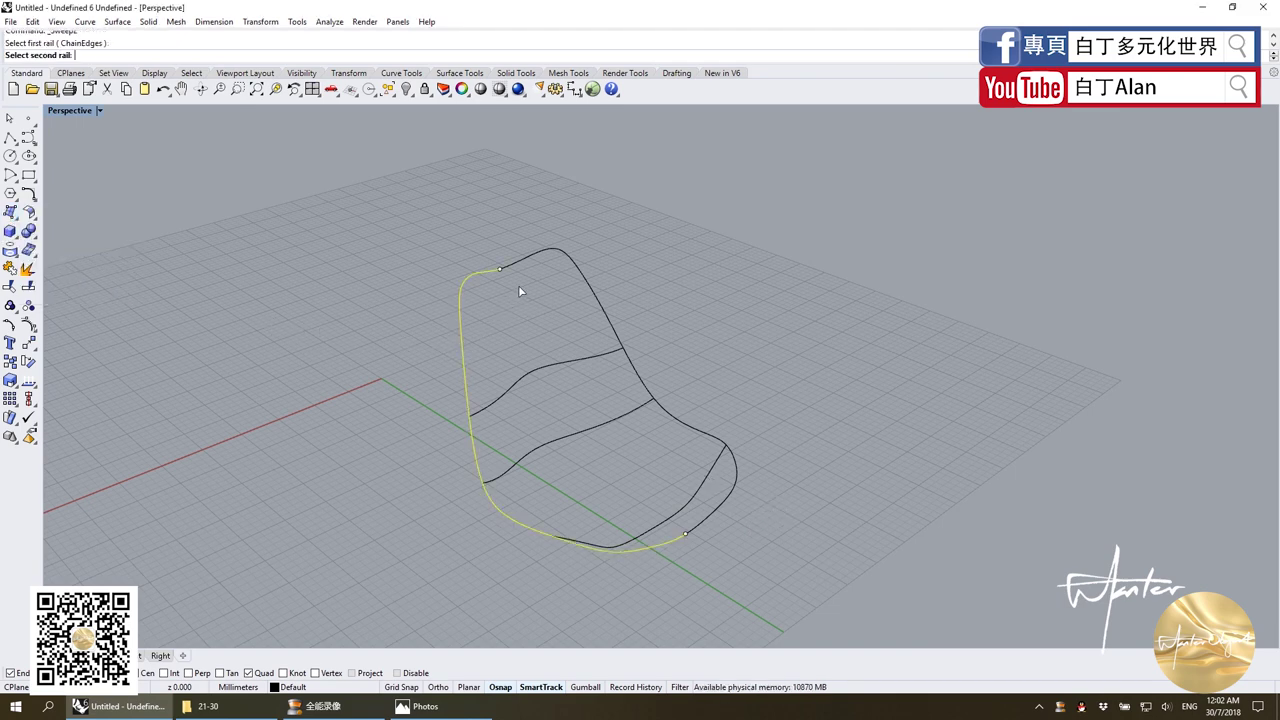
{"action": "left_click", "coordinate": [546, 252]}
{"action": "left_click", "coordinate": [121, 55]}
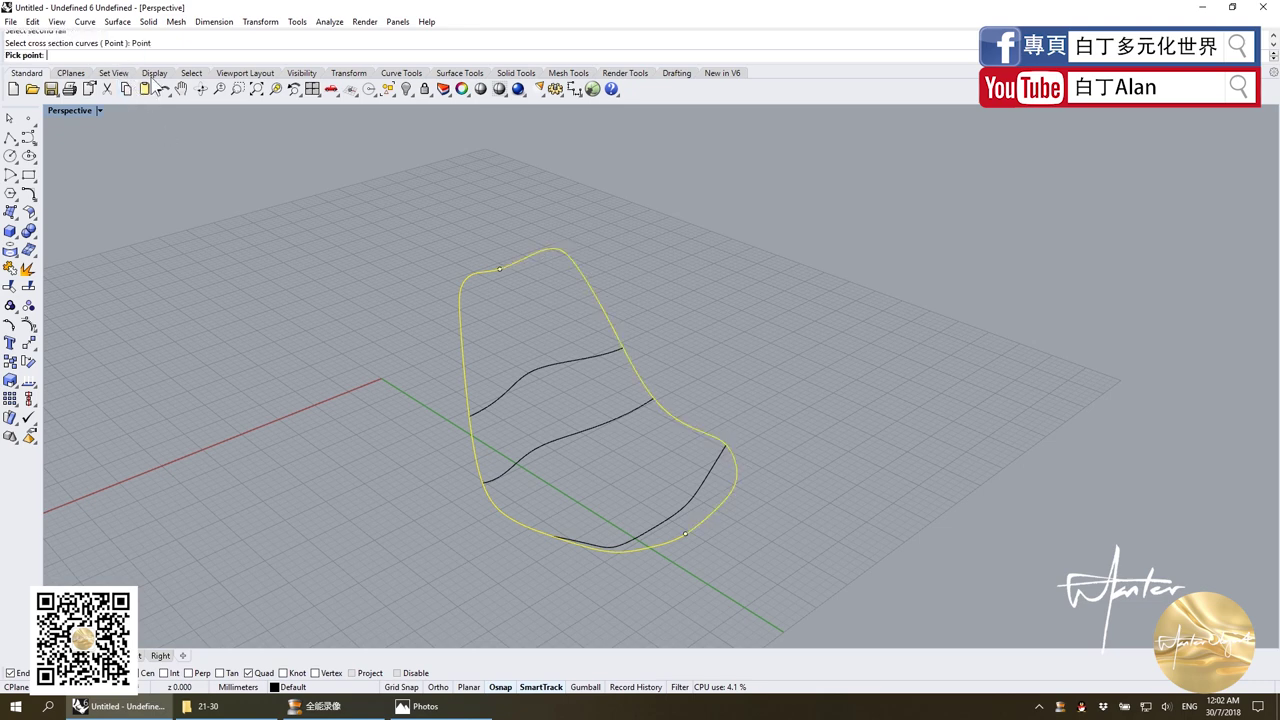
{"action": "left_click", "coordinate": [500, 270]}
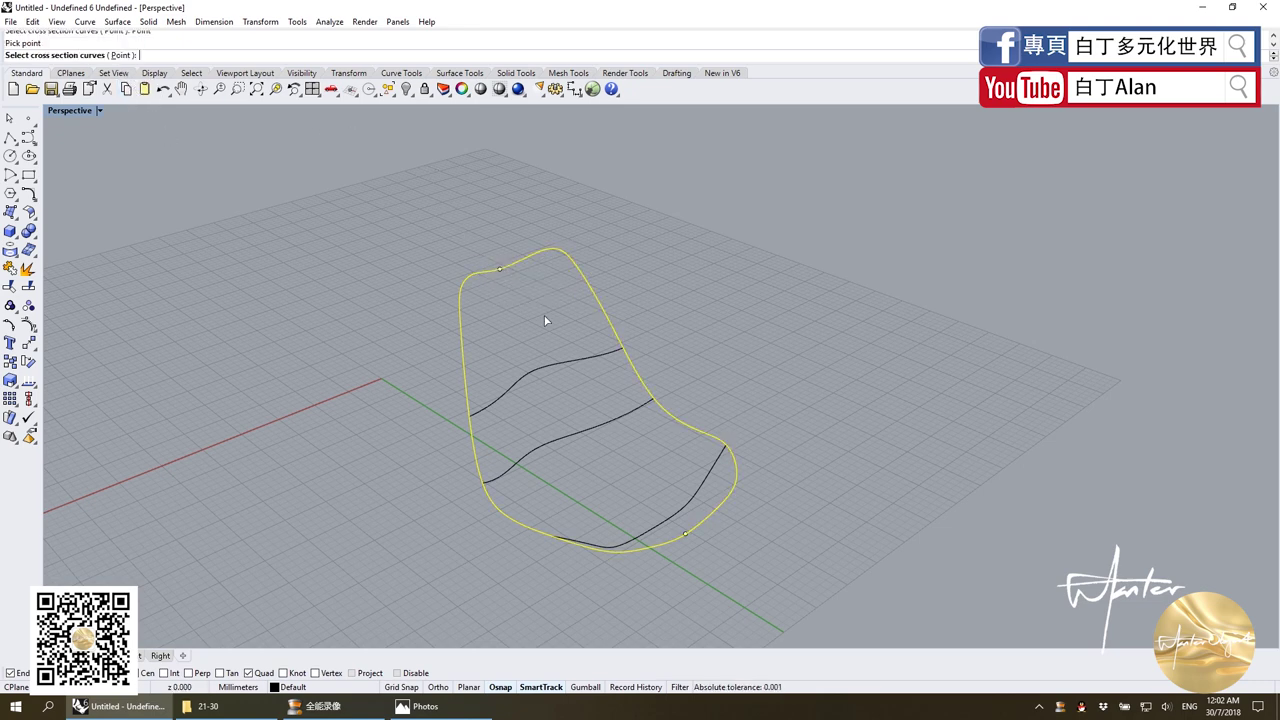
Add the three cross-section curves, end at the front point, and accept to build the seat surface.
{"action": "left_click", "coordinate": [558, 368]}
{"action": "left_click", "coordinate": [605, 419]}
{"action": "left_click", "coordinate": [703, 484]}
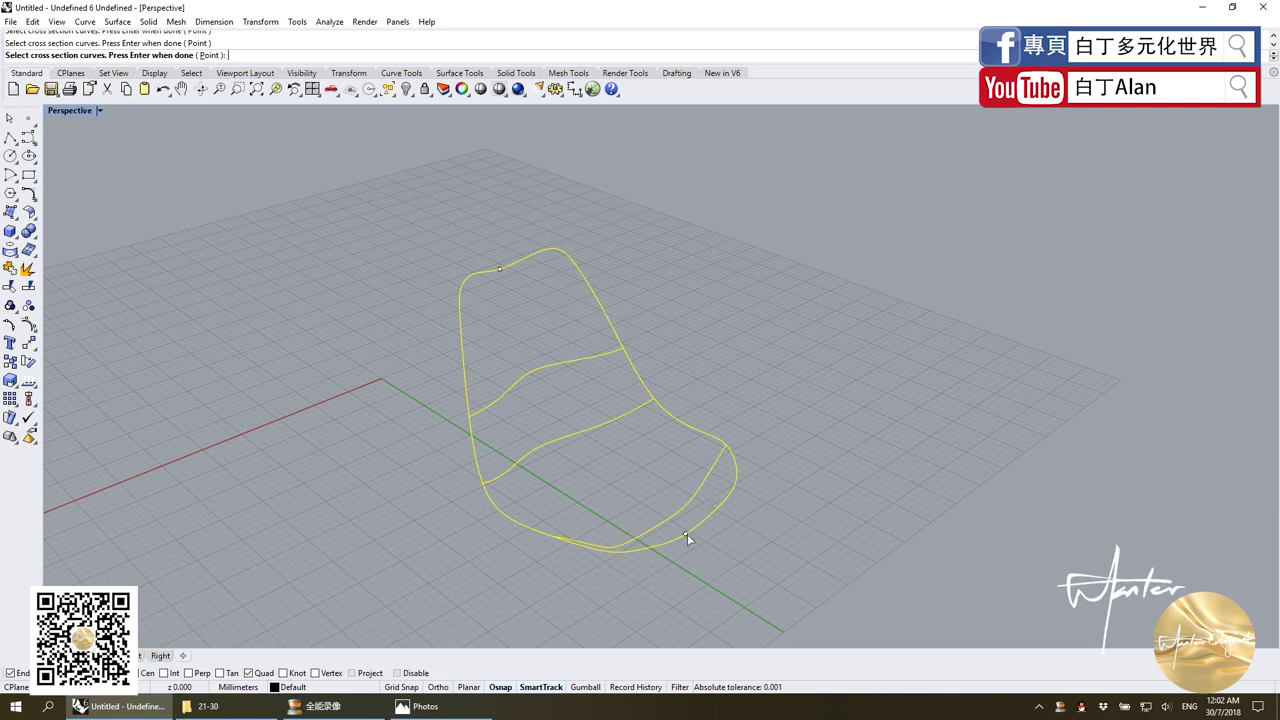
{"action": "left_click", "coordinate": [210, 55]}
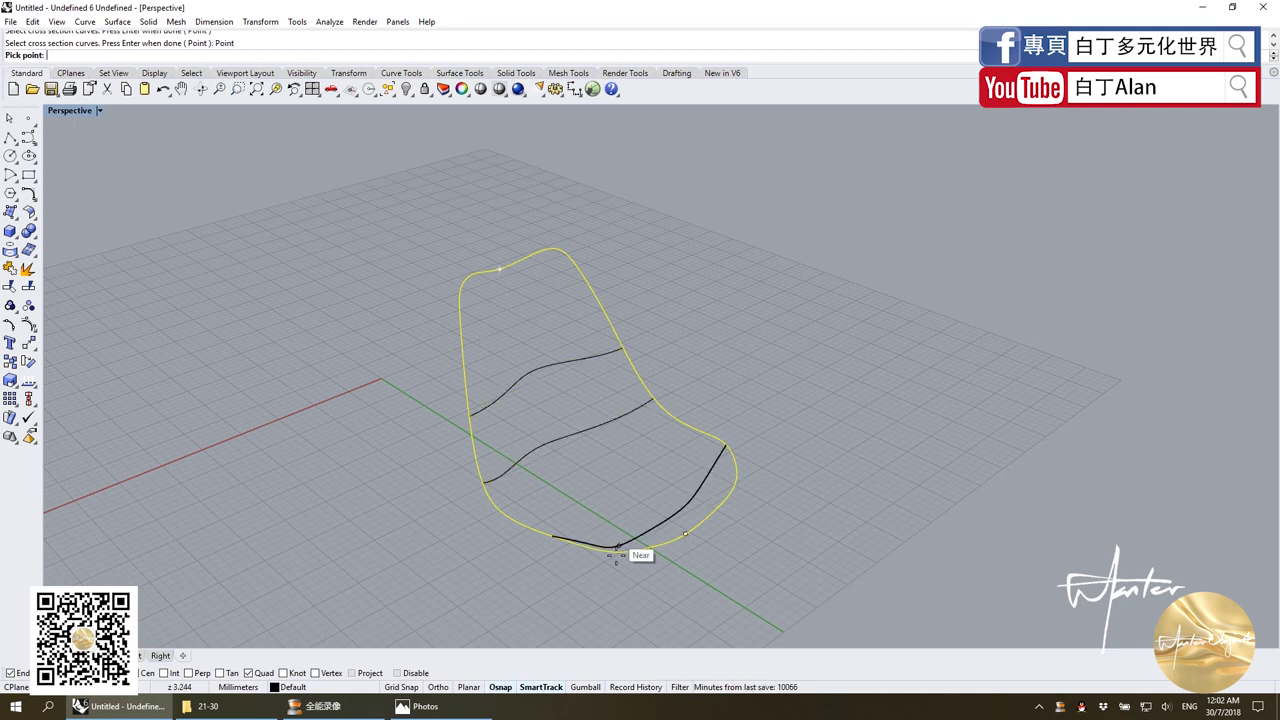
{"action": "left_click", "coordinate": [694, 541]}
{"action": "key", "text": "Return"}
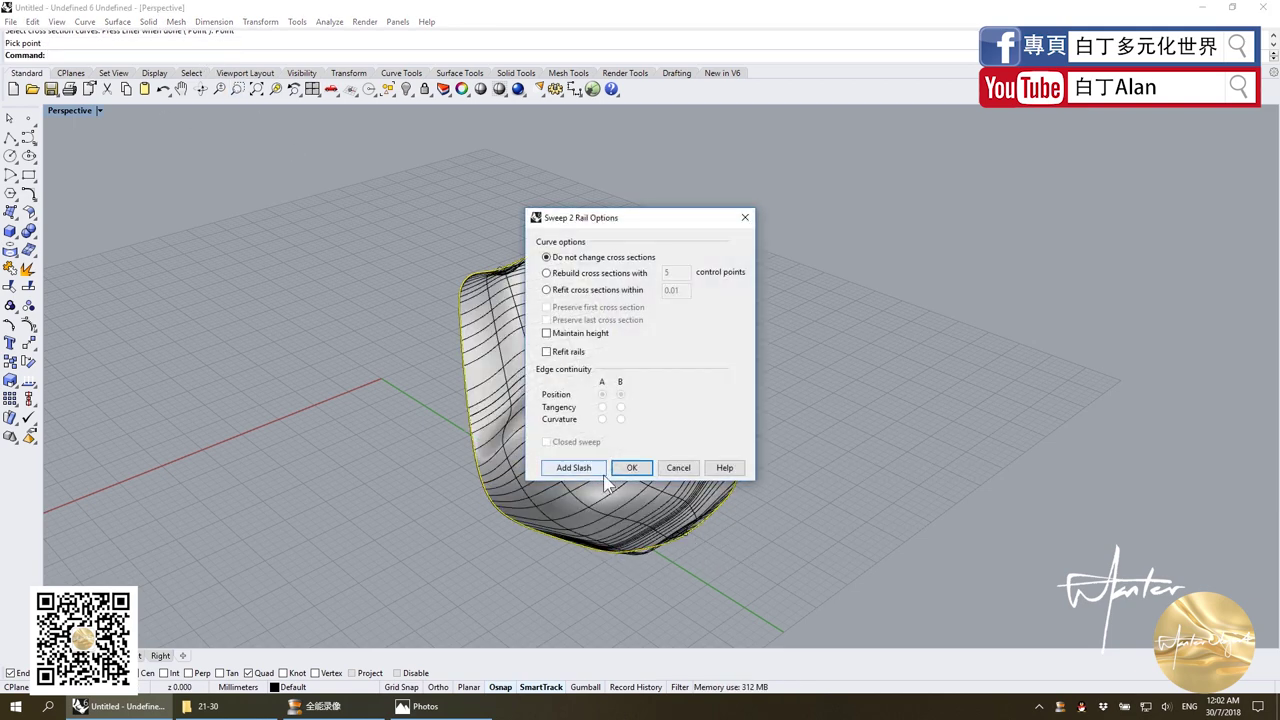
{"action": "left_click", "coordinate": [629, 466]}
{"action": "mouse_move", "coordinate": [640, 460]}
{"action": "right_mouse_down"}
{"action": "mouse_move", "coordinate": [789, 354]}
{"action": "mouse_move", "coordinate": [690, 401]}
{"action": "right_mouse_up"}
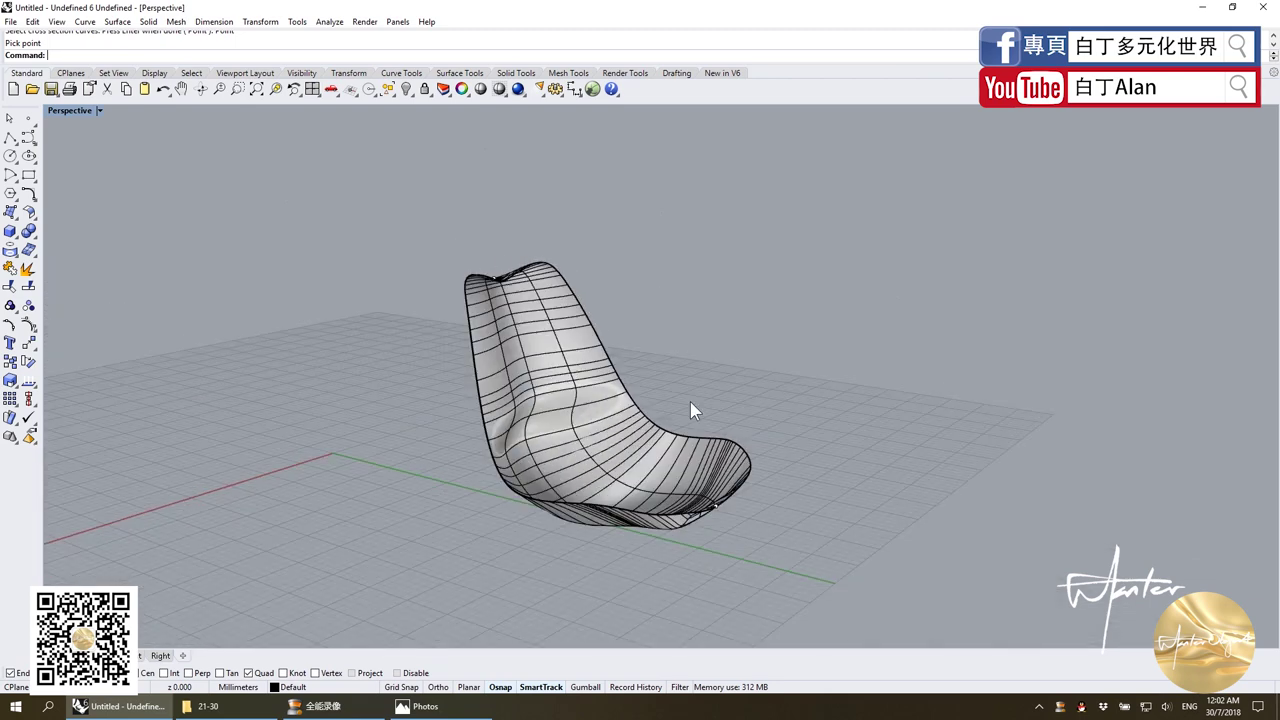
{"action": "left_click", "coordinate": [510, 320]}
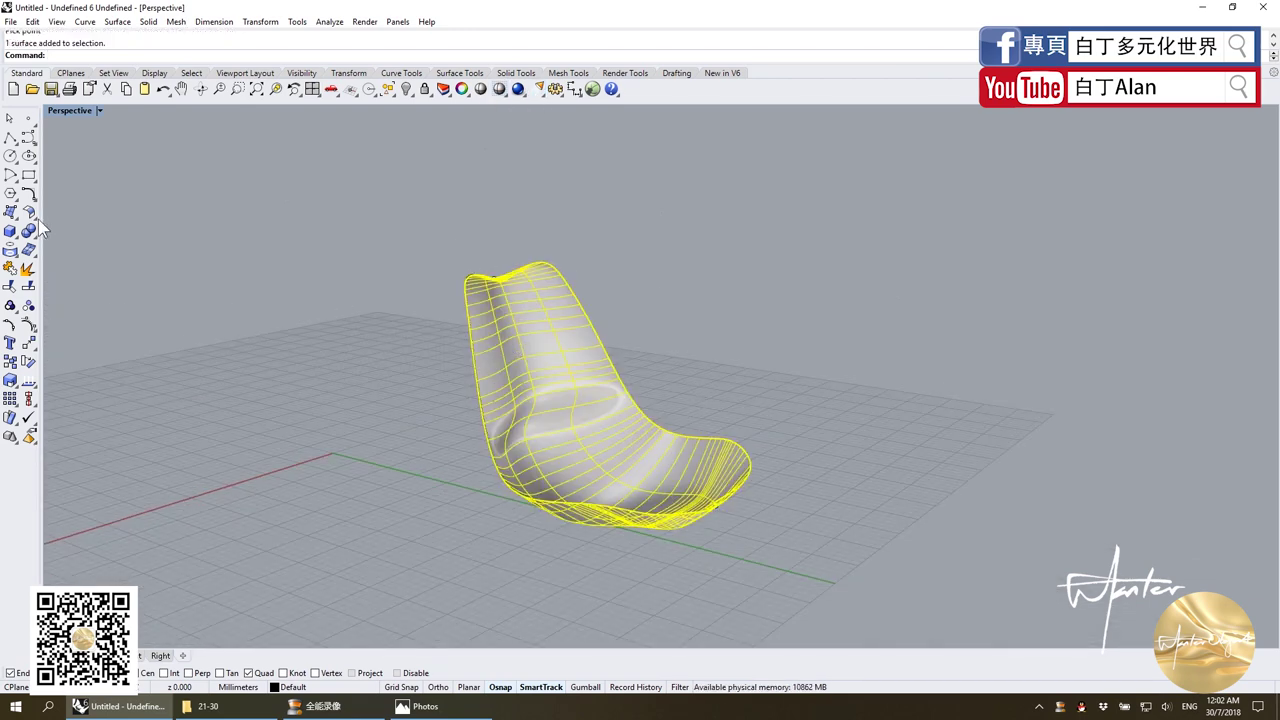
{"action": "left_click", "coordinate": [36, 218]}
{"action": "left_click", "coordinate": [35, 235]}
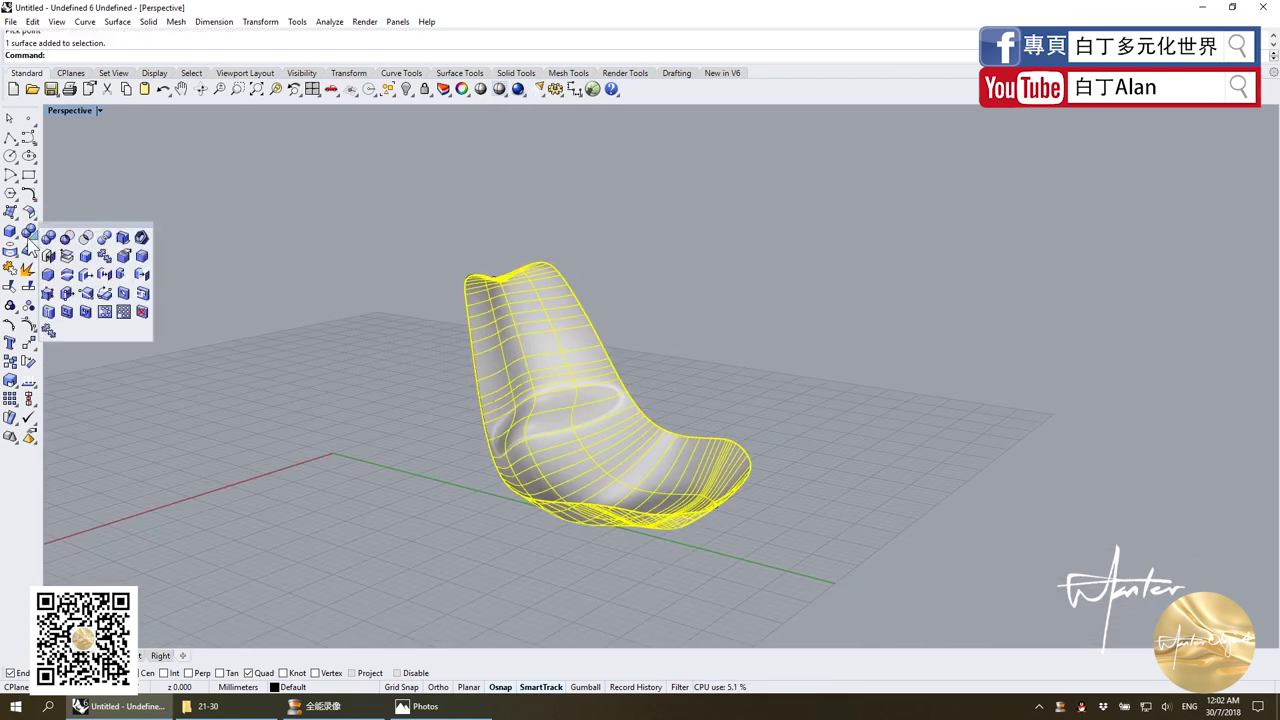
{"action": "left_click", "coordinate": [33, 215]}
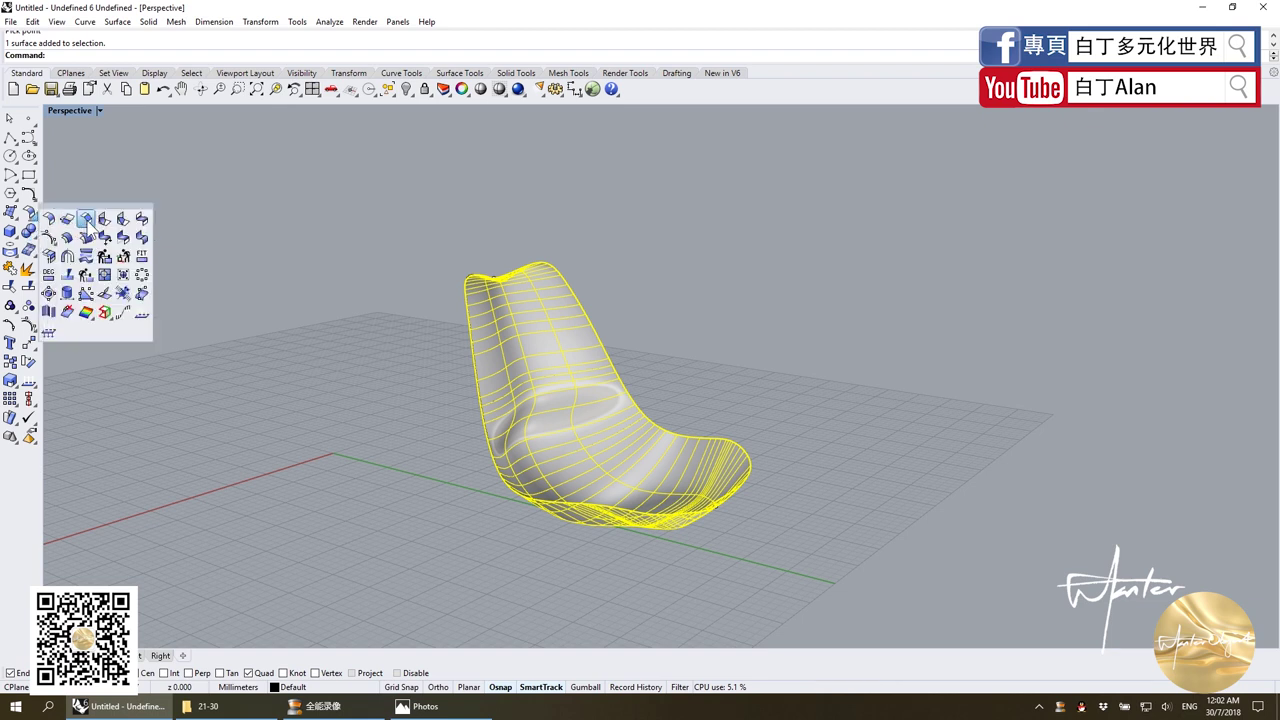
{"action": "left_click", "coordinate": [67, 237]}
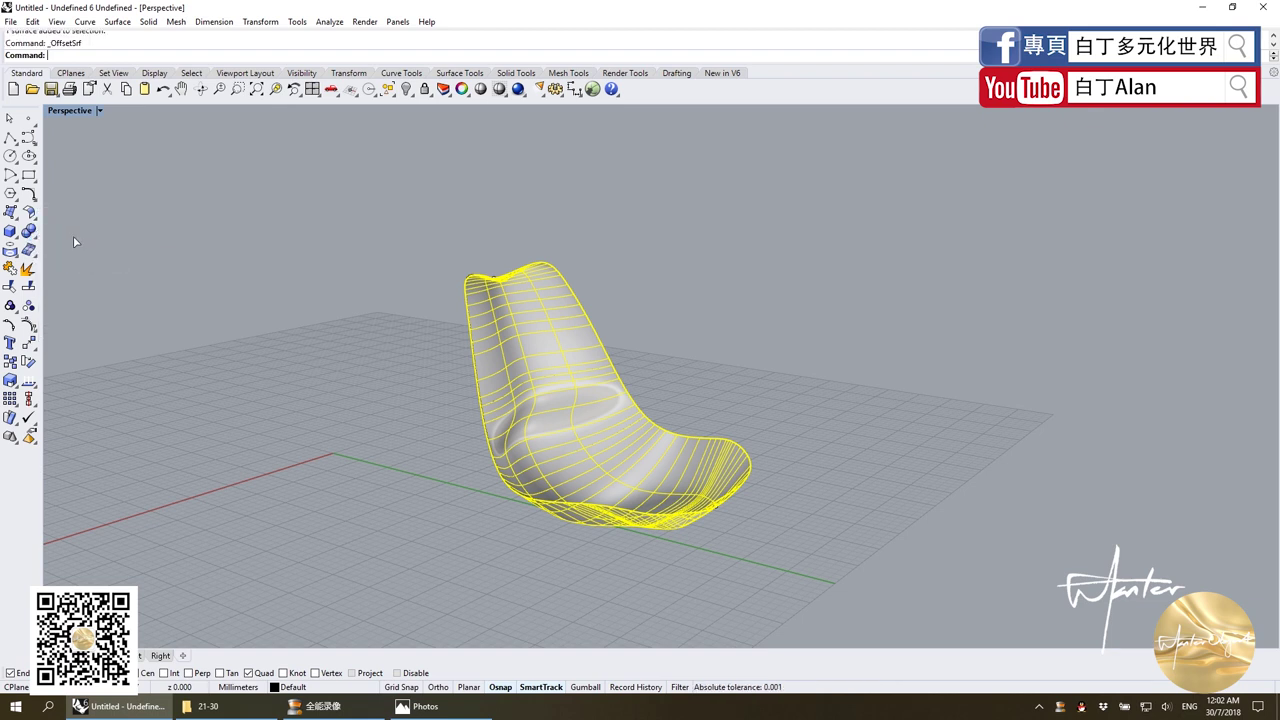
{"action": "key", "text": "Return"}
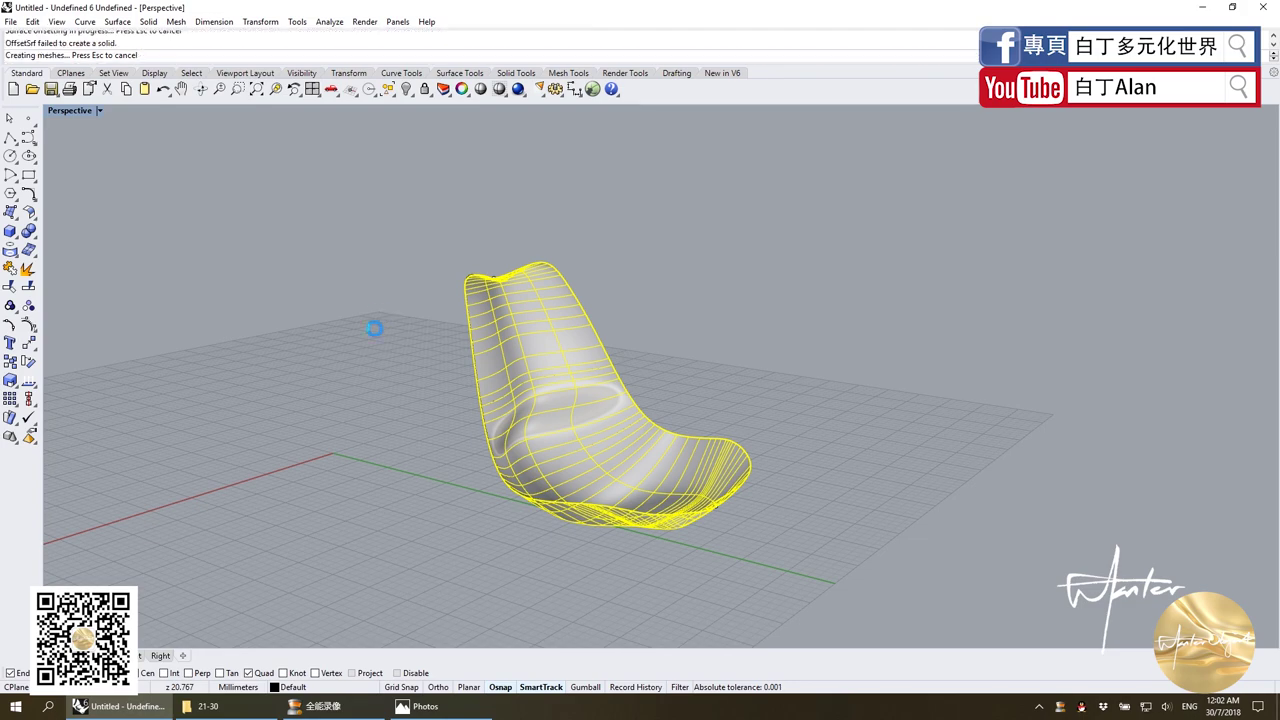
{"action": "right_click_drag", "start_coordinate": [374, 340], "coordinate": [435, 349]}
{"action": "scroll", "coordinate": [435, 349], "scroll_direction": "up", "scroll_amount": 5}
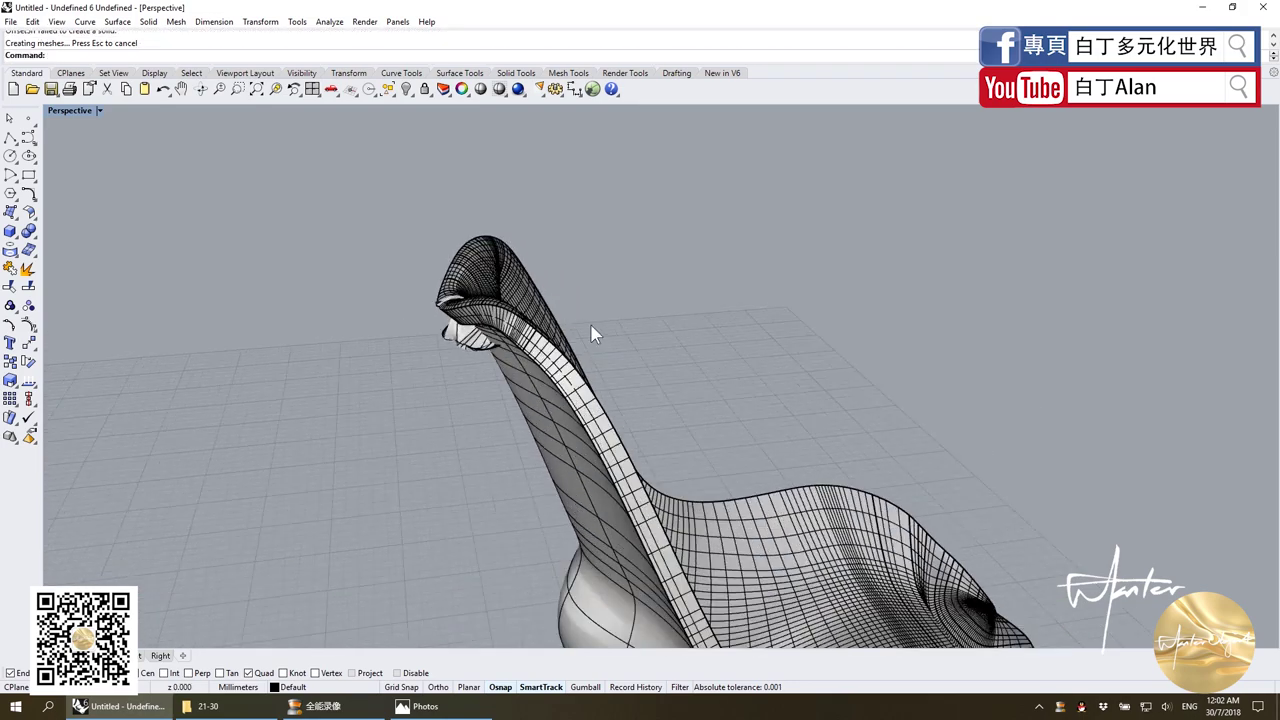
{"action": "right_click_drag", "start_coordinate": [594, 334], "coordinate": [575, 292]}
{"action": "scroll", "coordinate": [437, 250], "scroll_direction": "up", "scroll_amount": 3}
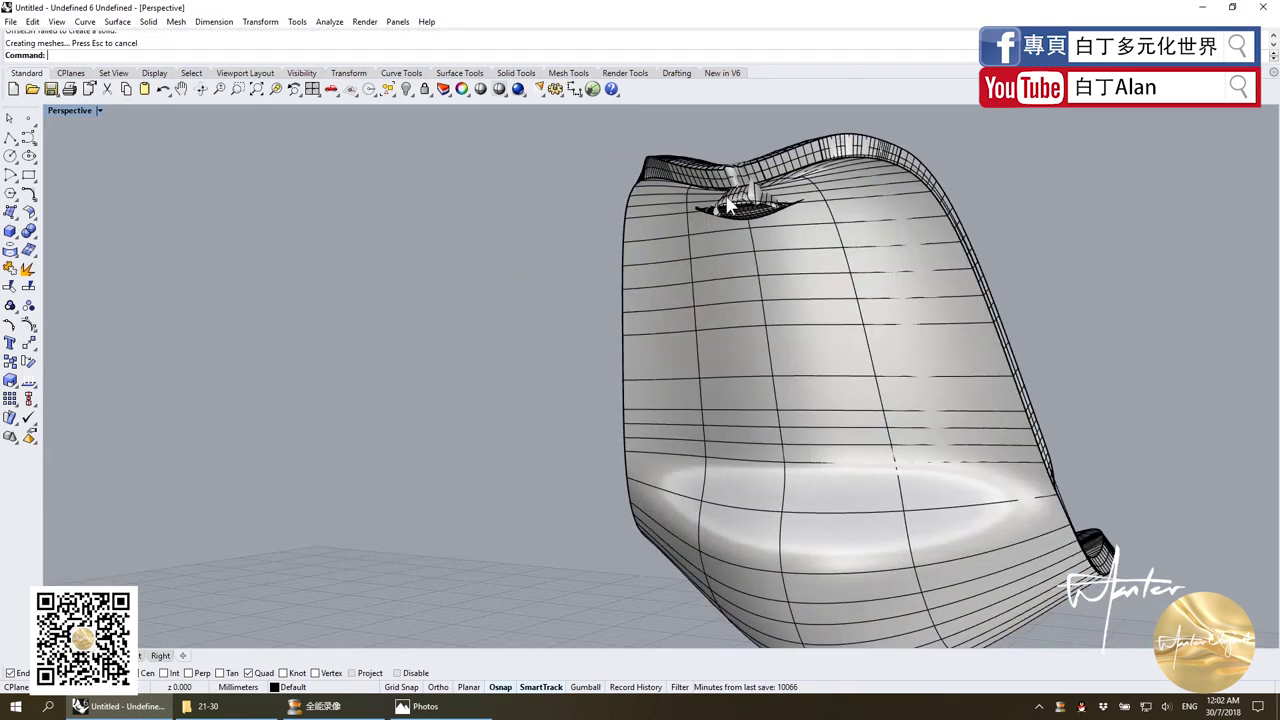
{"action": "scroll", "coordinate": [771, 200], "scroll_direction": "up", "scroll_amount": 2}
{"action": "scroll", "coordinate": [606, 271], "scroll_direction": "down", "scroll_amount": 2}
{"action": "scroll", "coordinate": [662, 220], "scroll_direction": "down", "scroll_amount": 3}
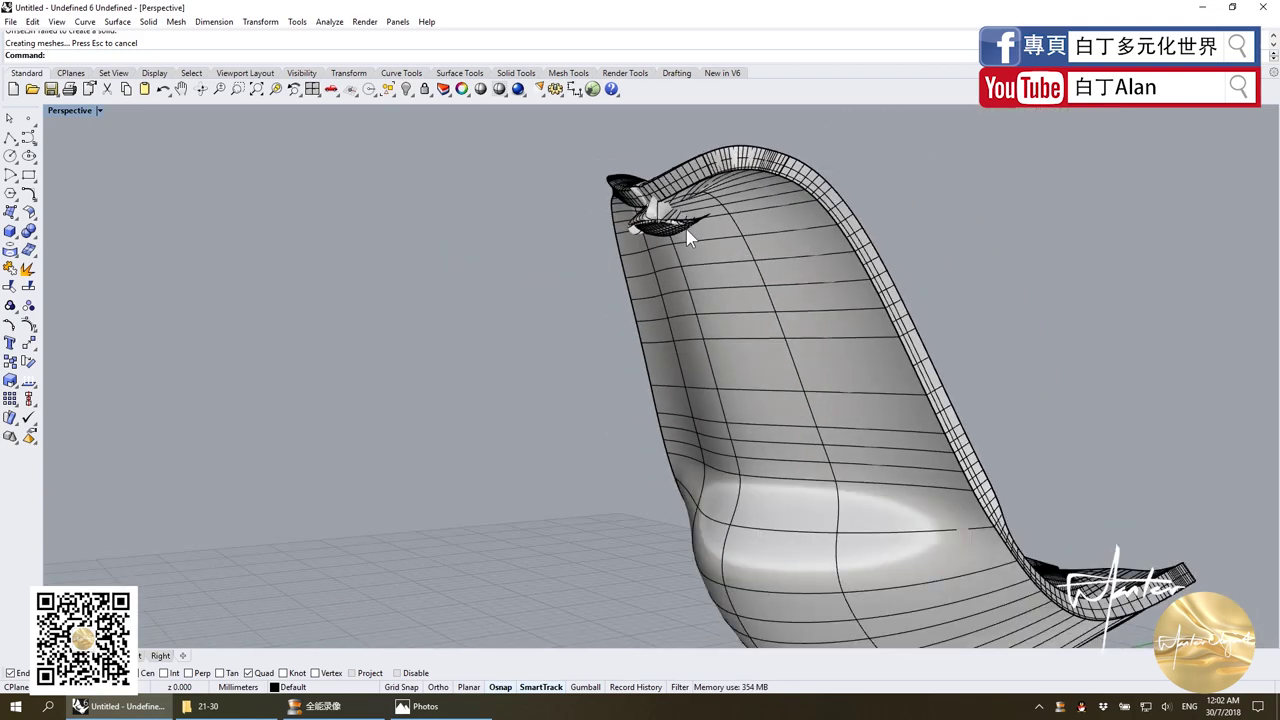
{"action": "right_click_drag", "start_coordinate": [662, 220], "coordinate": [615, 305]}
{"action": "scroll", "coordinate": [703, 365], "scroll_direction": "up", "scroll_amount": 3}
{"action": "scroll", "coordinate": [690, 220], "scroll_direction": "up", "scroll_amount": 2}
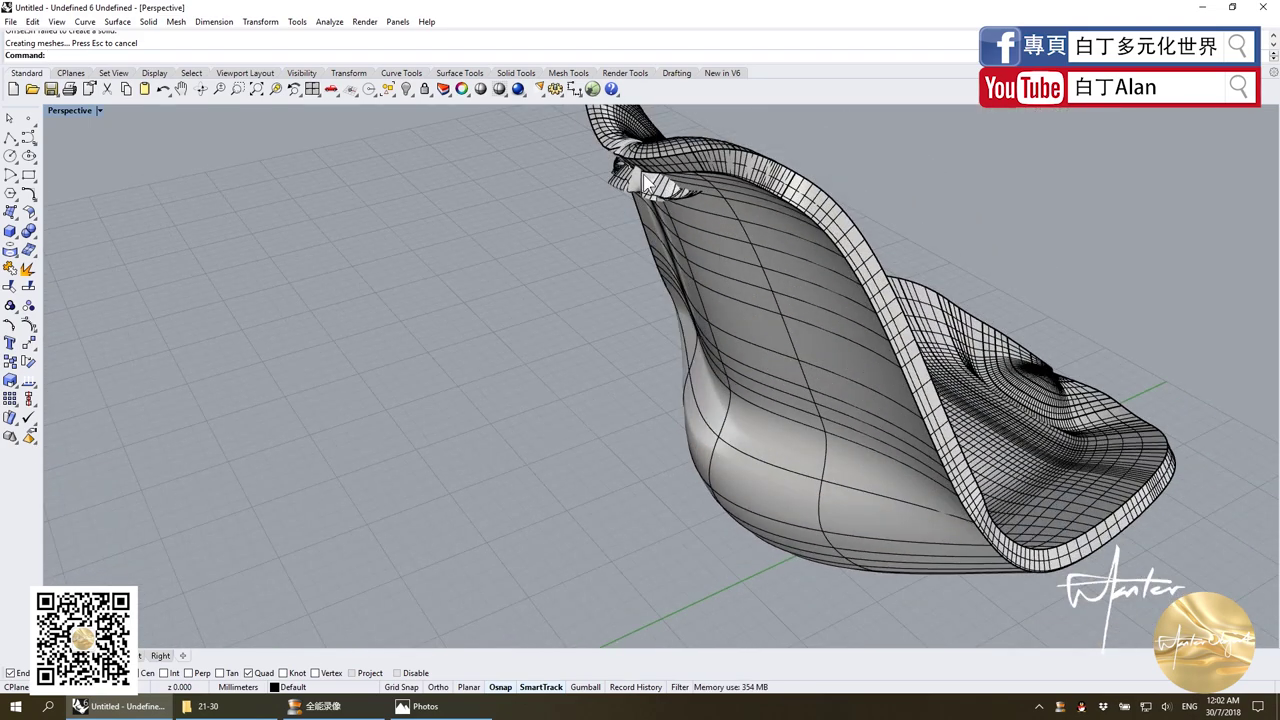
{"action": "key", "text": "ctrl+z"}
{"action": "right_click_drag", "start_coordinate": [684, 178], "coordinate": [482, 272]}
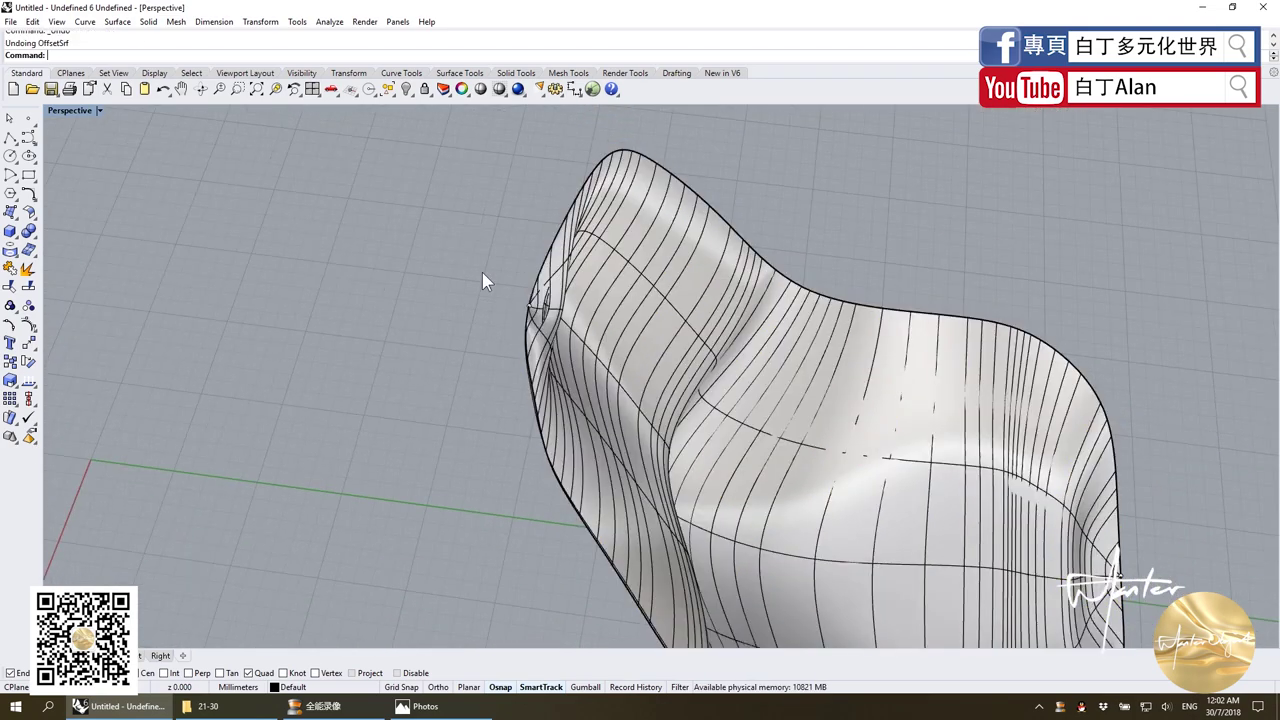
{"action": "scroll", "coordinate": [482, 272], "scroll_direction": "up", "scroll_amount": 3}
{"action": "left_click", "coordinate": [509, 200]}
{"action": "key", "text": "Escape"}
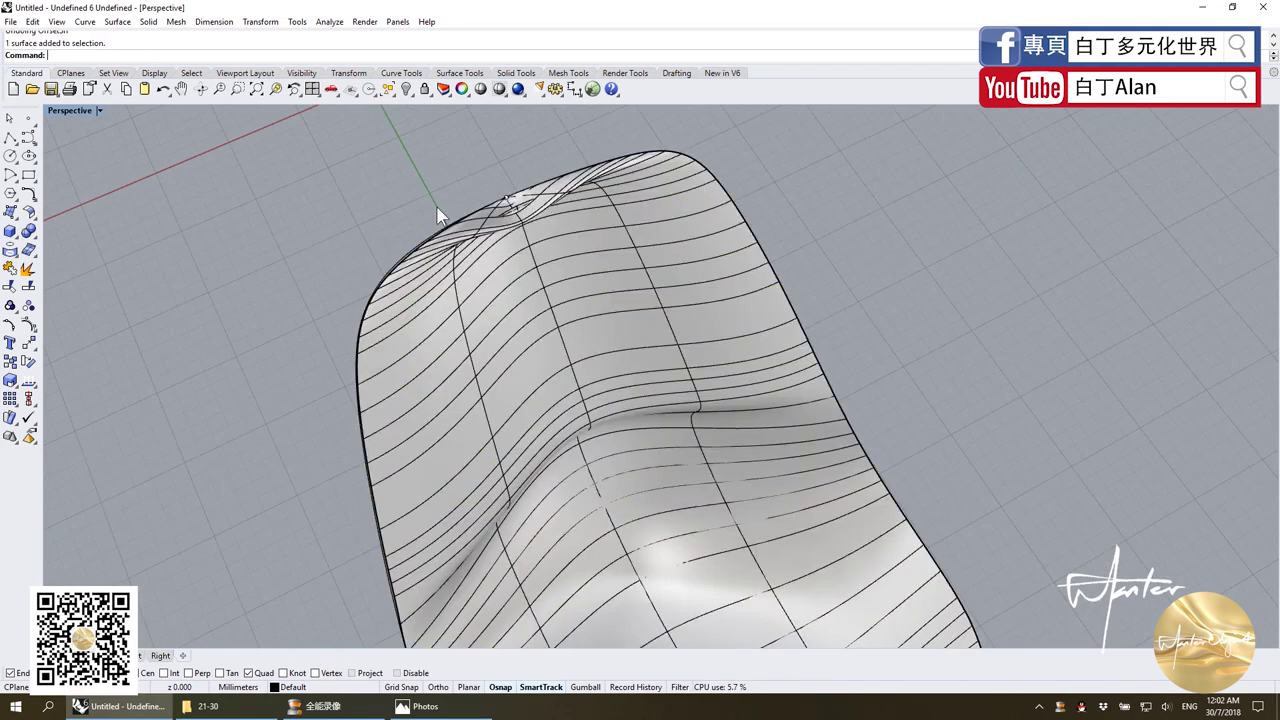
{"action": "scroll", "coordinate": [437, 208], "scroll_direction": "down", "scroll_amount": 3}
{"action": "right_click_drag", "start_coordinate": [437, 208], "coordinate": [617, 140]}
{"action": "scroll", "coordinate": [617, 140], "scroll_direction": "up", "scroll_amount": 3}
{"action": "right_click_drag", "start_coordinate": [543, 177], "coordinate": [636, 212]}
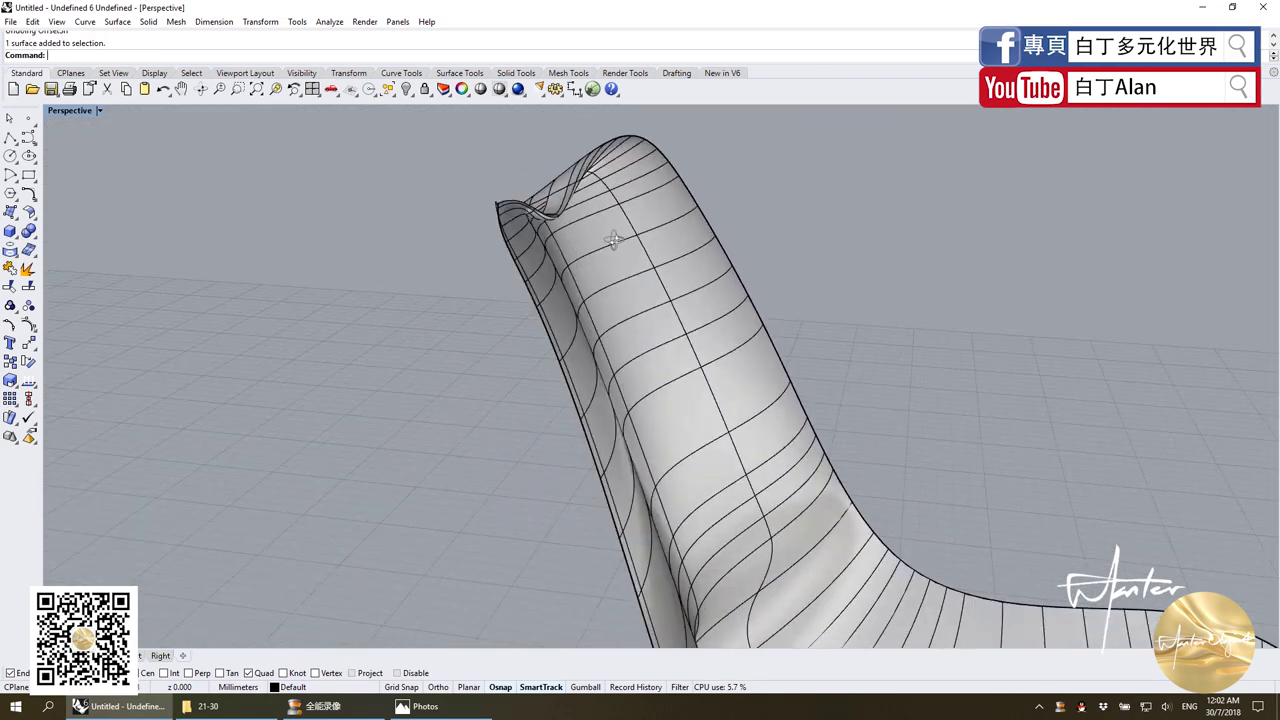
{"action": "left_click", "coordinate": [622, 183]}
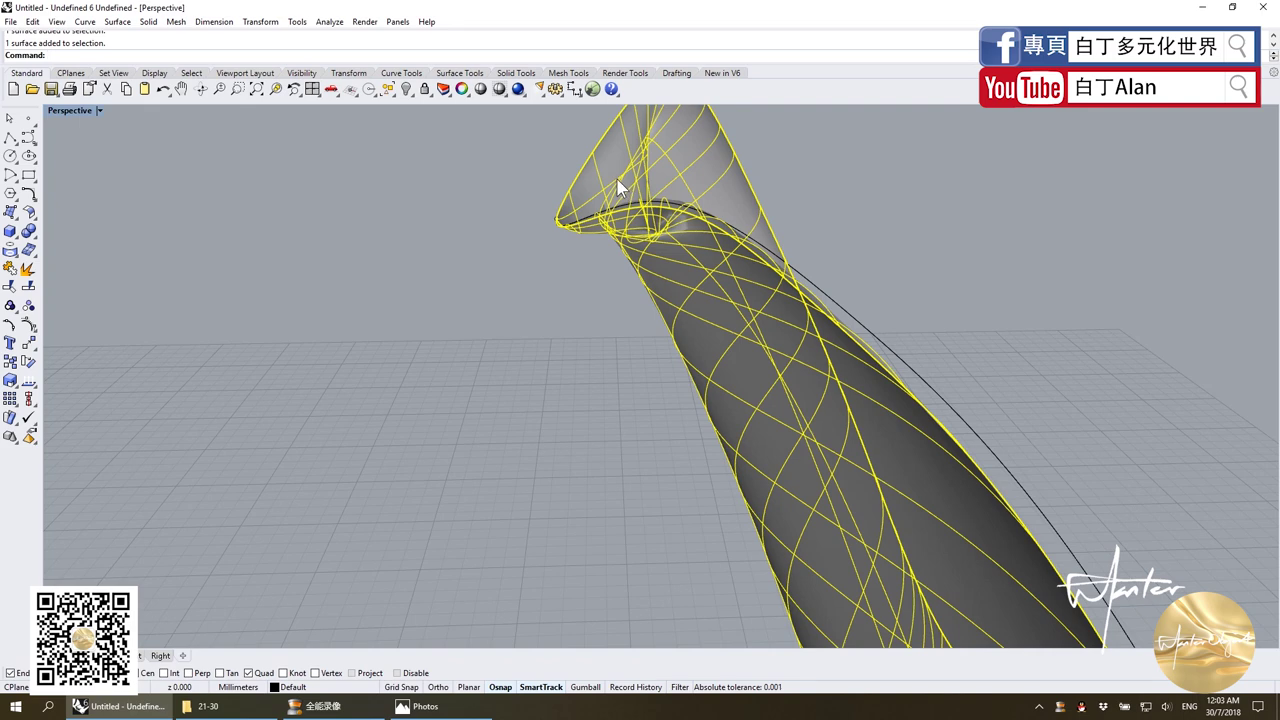
{"action": "key", "text": "Delete"}
{"action": "scroll", "coordinate": [623, 191], "scroll_direction": "up", "scroll_amount": 3}
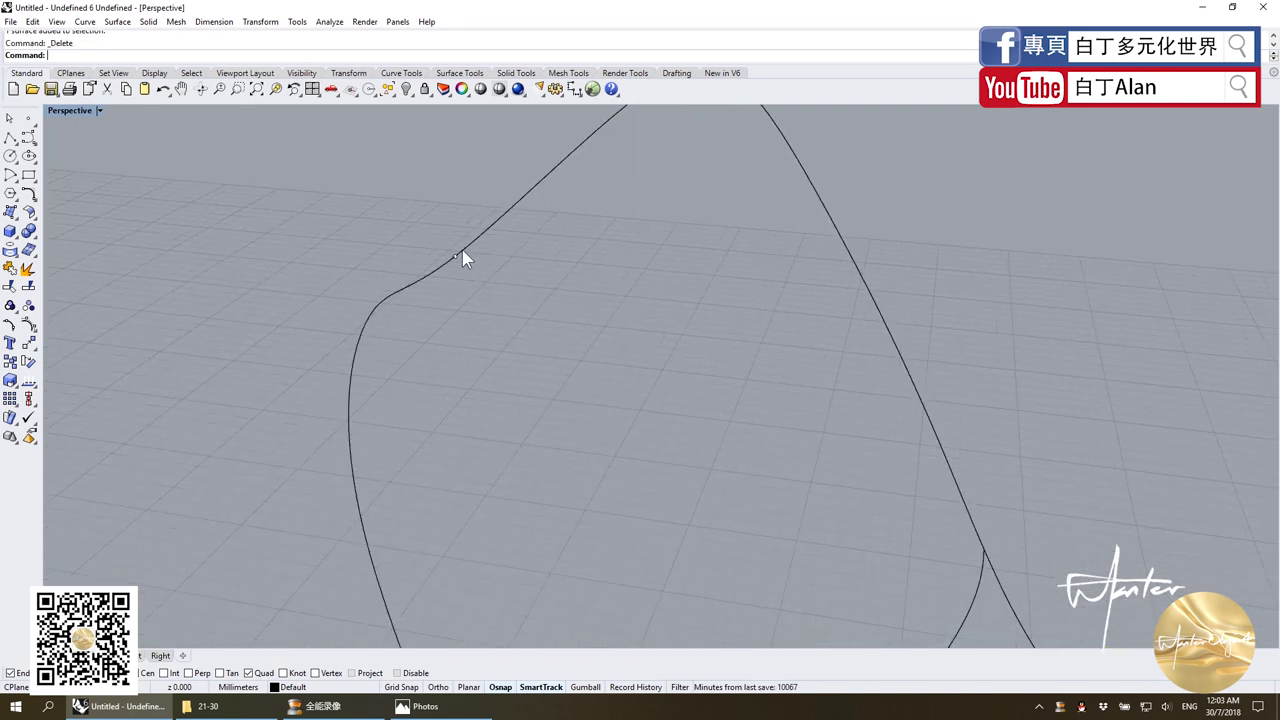
{"action": "mouse_move", "coordinate": [462, 258]}
{"action": "right_mouse_down"}
{"action": "mouse_move", "coordinate": [541, 245]}
{"action": "mouse_move", "coordinate": [457, 268]}
{"action": "right_mouse_up"}
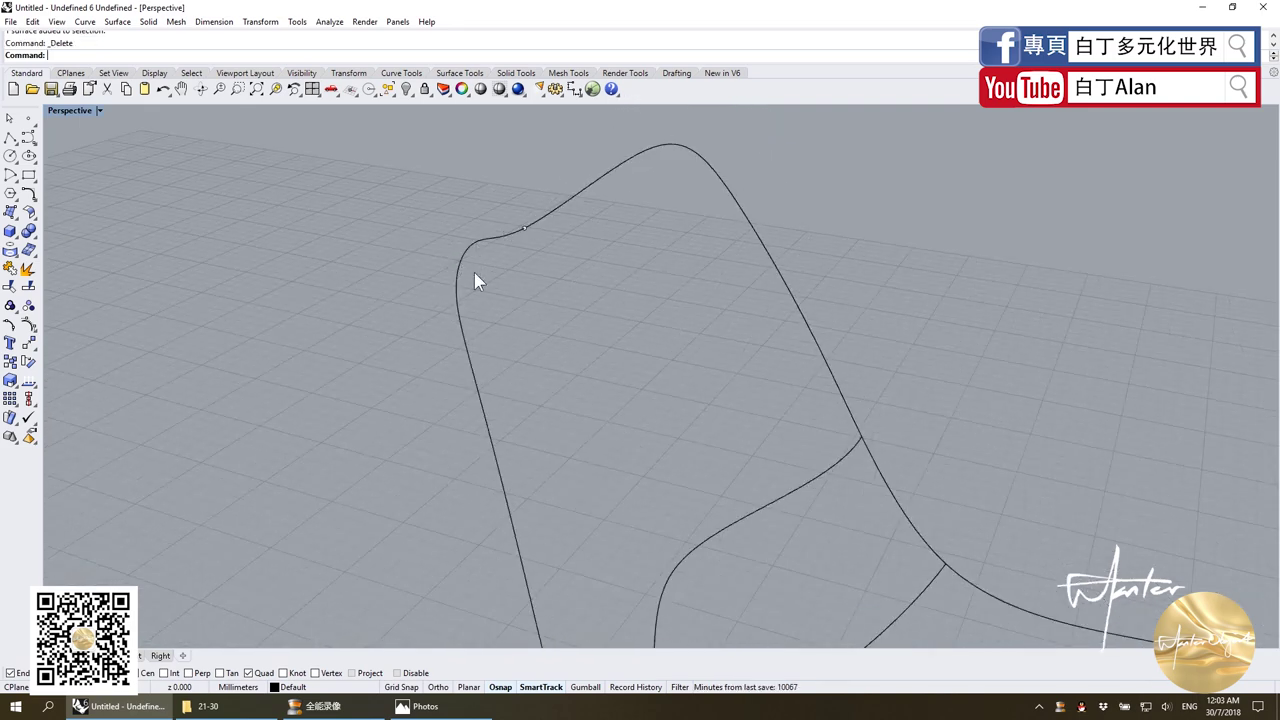
{"action": "left_click", "coordinate": [797, 498]}
{"action": "mouse_move", "coordinate": [726, 406]}
{"action": "right_mouse_down"}
{"action": "mouse_move", "coordinate": [626, 403]}
{"action": "mouse_move", "coordinate": [606, 317]}
{"action": "mouse_move", "coordinate": [600, 371]}
{"action": "right_mouse_up"}
{"action": "scroll", "coordinate": [586, 340], "scroll_direction": "up", "scroll_amount": 3}
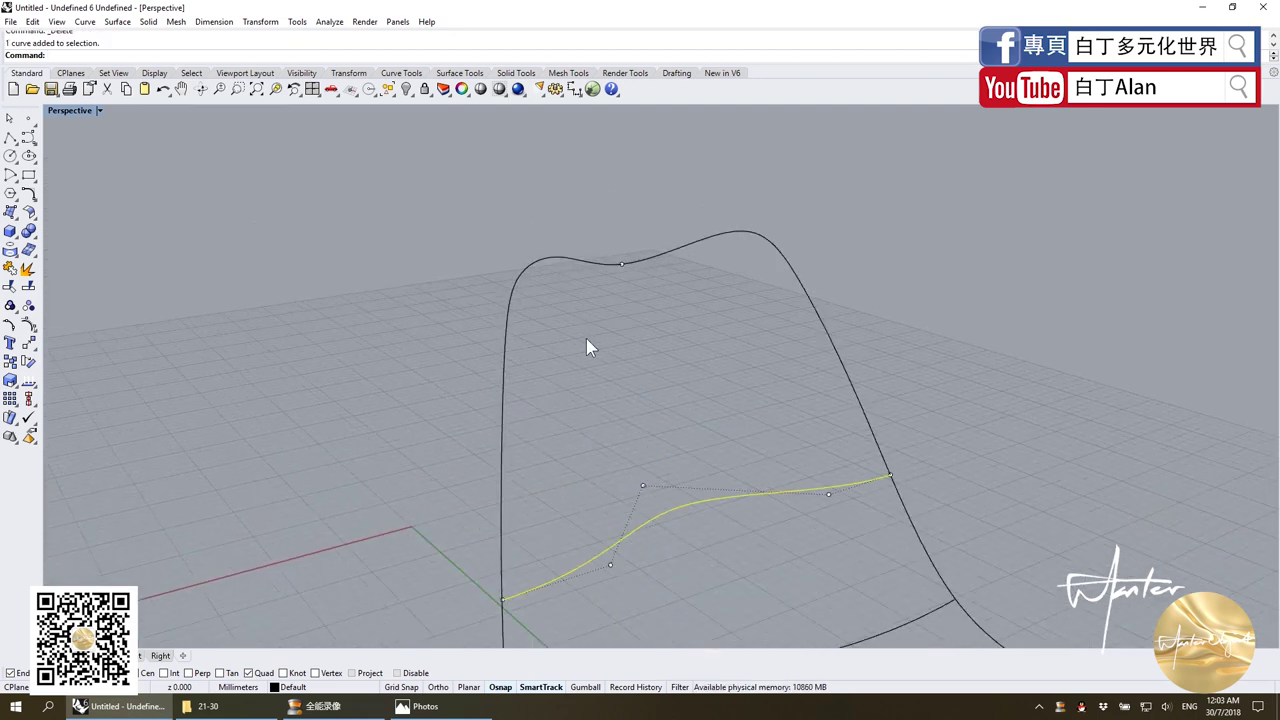
{"action": "scroll", "coordinate": [592, 376], "scroll_direction": "down", "scroll_amount": 2}
{"action": "scroll", "coordinate": [566, 397], "scroll_direction": "down", "scroll_amount": 2}
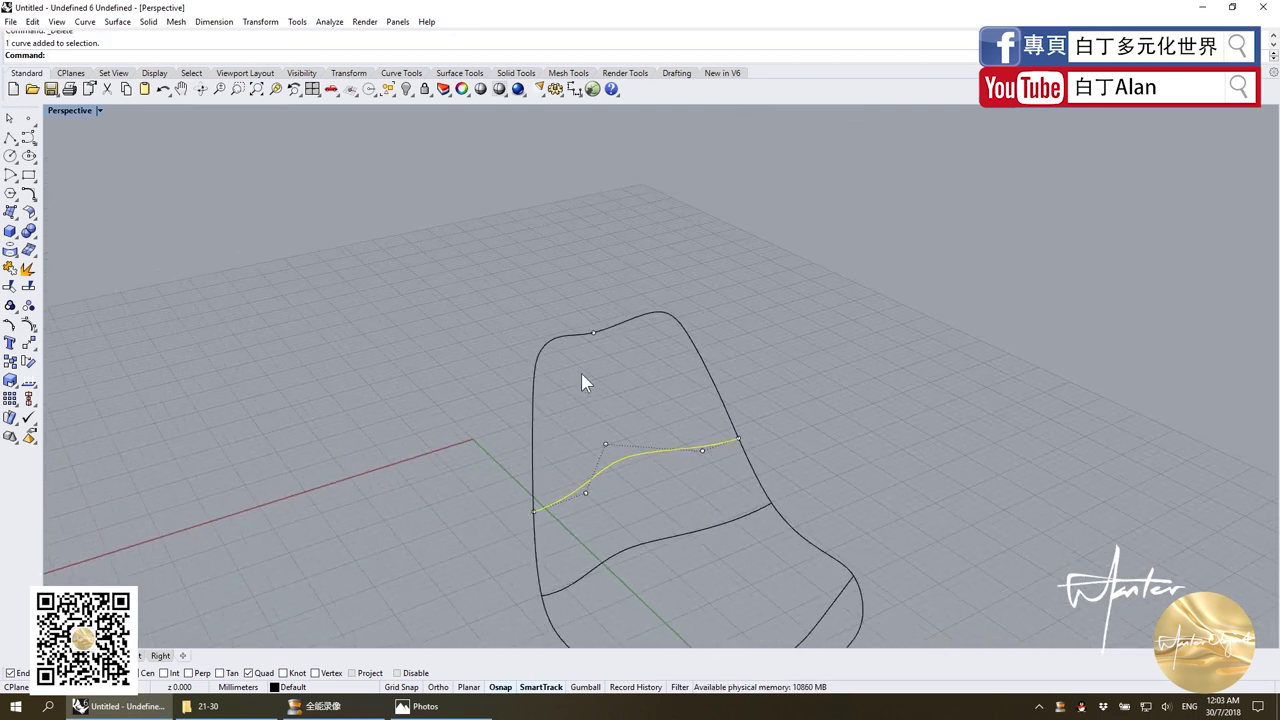
{"action": "scroll", "coordinate": [579, 374], "scroll_direction": "down", "scroll_amount": 2}
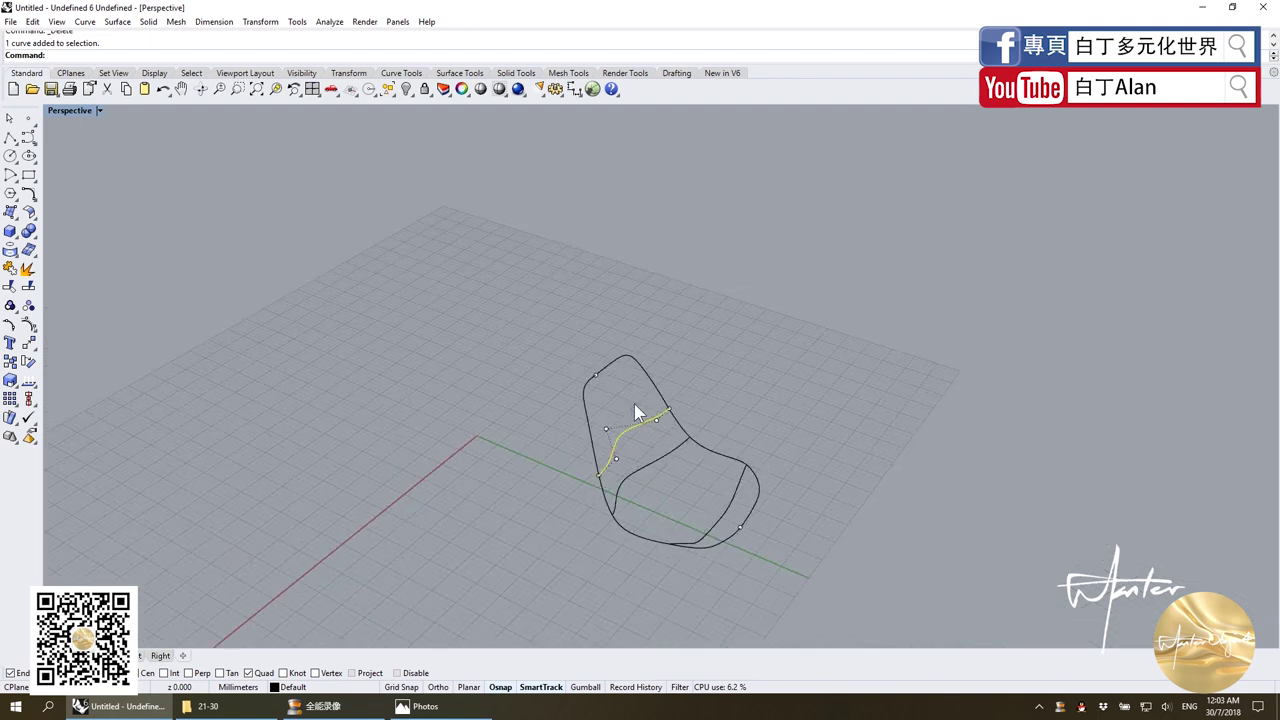
{"action": "right_click_drag", "start_coordinate": [637, 412], "coordinate": [522, 546]}
{"action": "left_click", "coordinate": [522, 546]}
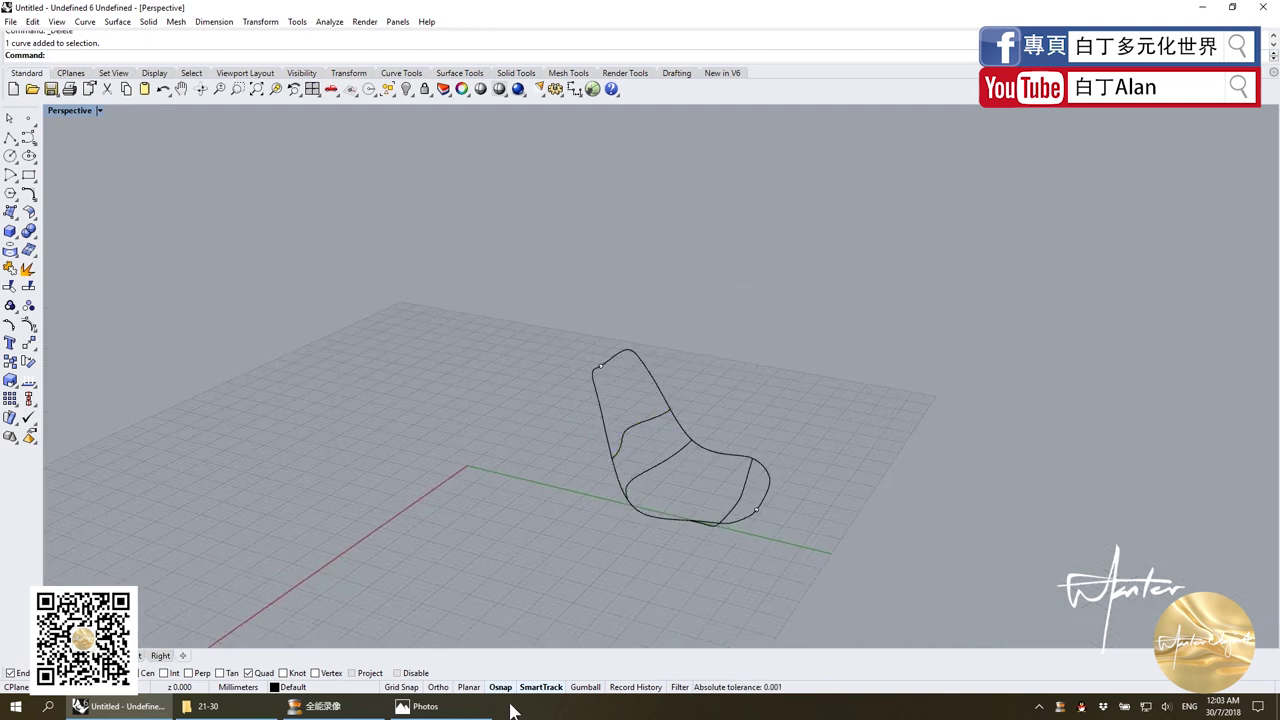
{"action": "left_click", "coordinate": [480, 706]}
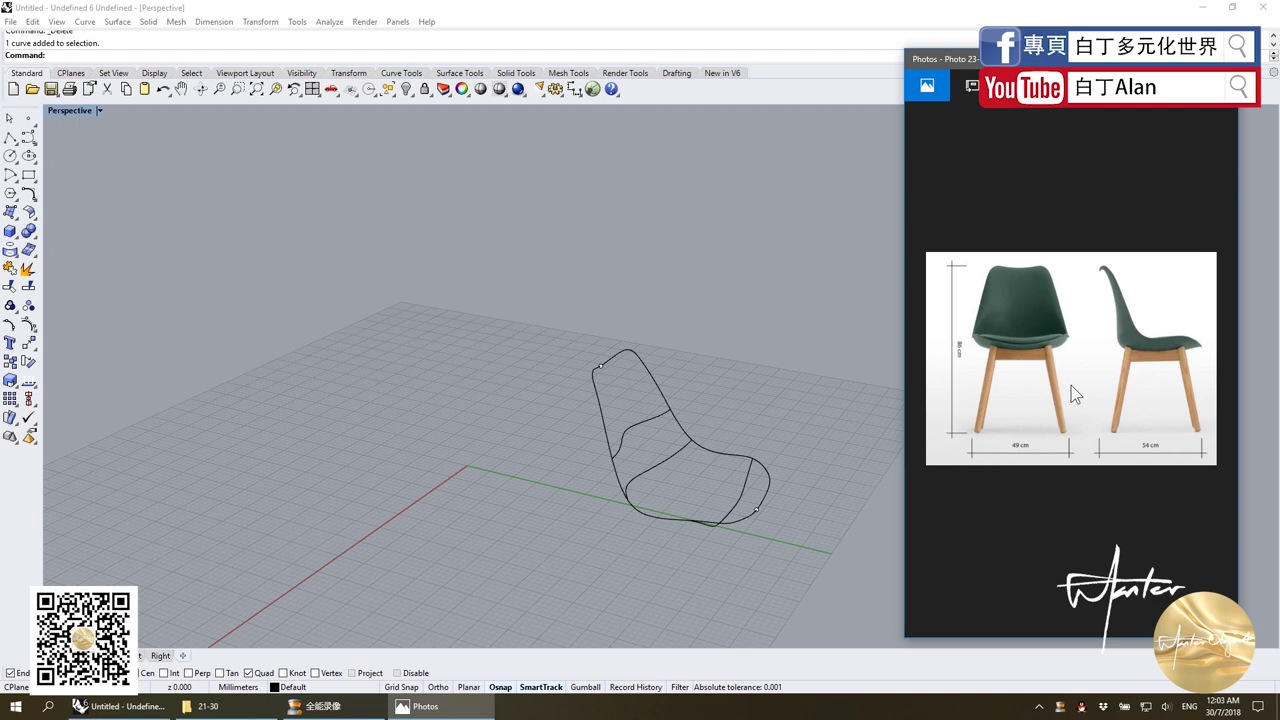
{"action": "key", "text": "super+d"}
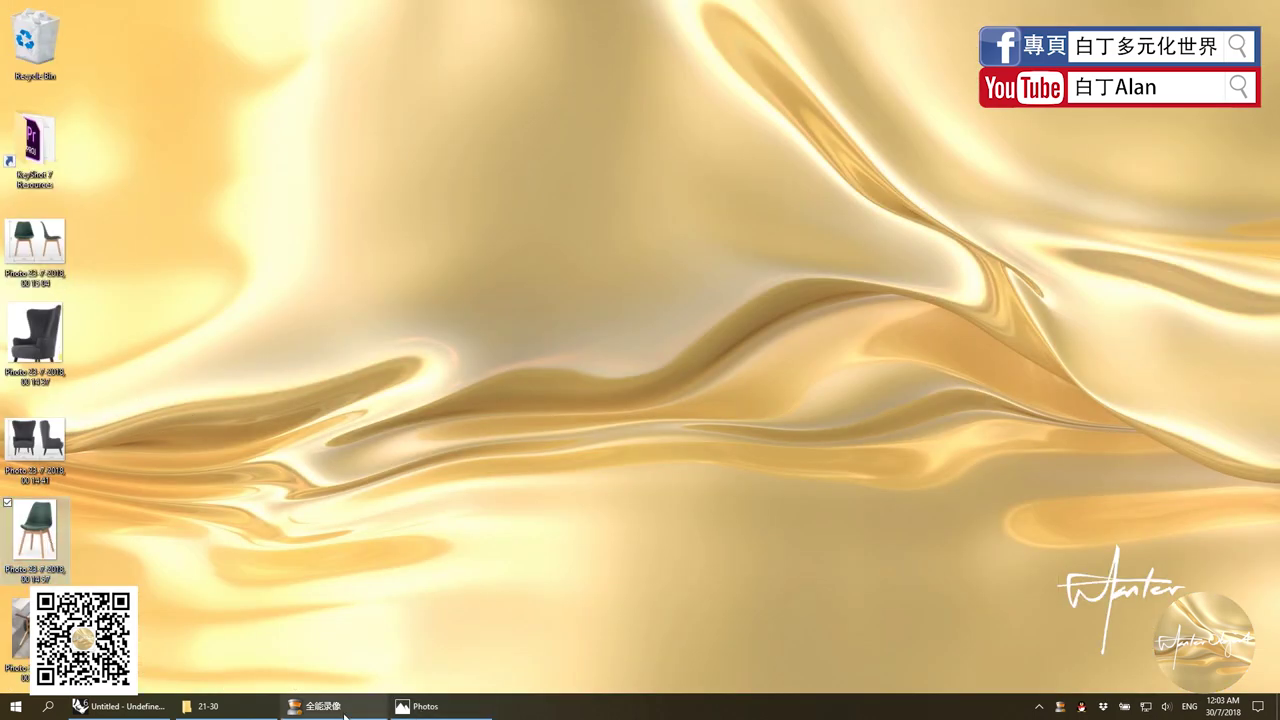
{"action": "left_click", "coordinate": [118, 706]}
{"action": "key", "text": "ctrl+z"}
Undo and redo the Sweep2 to compare the chair surface with its source curves.
{"action": "left_click", "coordinate": [713, 377]}
{"action": "right_click_drag", "start_coordinate": [713, 377], "coordinate": [512, 435]}
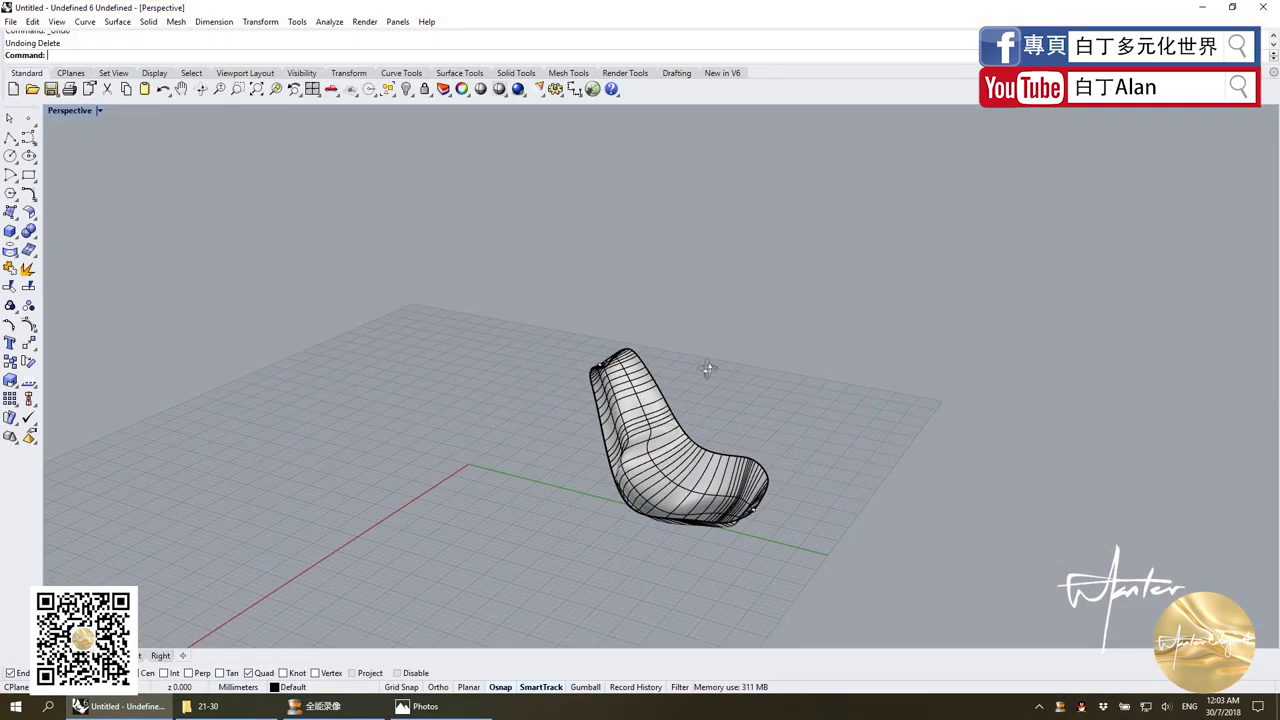
{"action": "scroll", "coordinate": [512, 435], "scroll_direction": "up", "scroll_amount": 3}
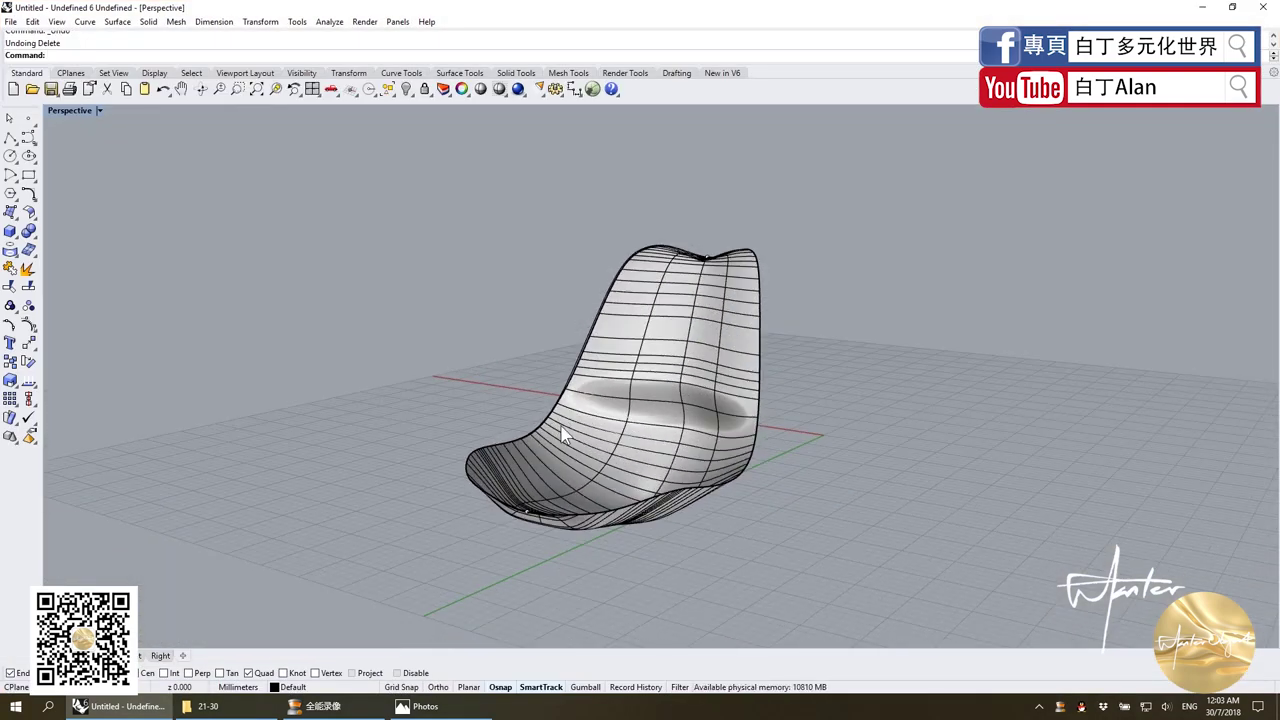
{"action": "key", "text": "ctrl+z"}
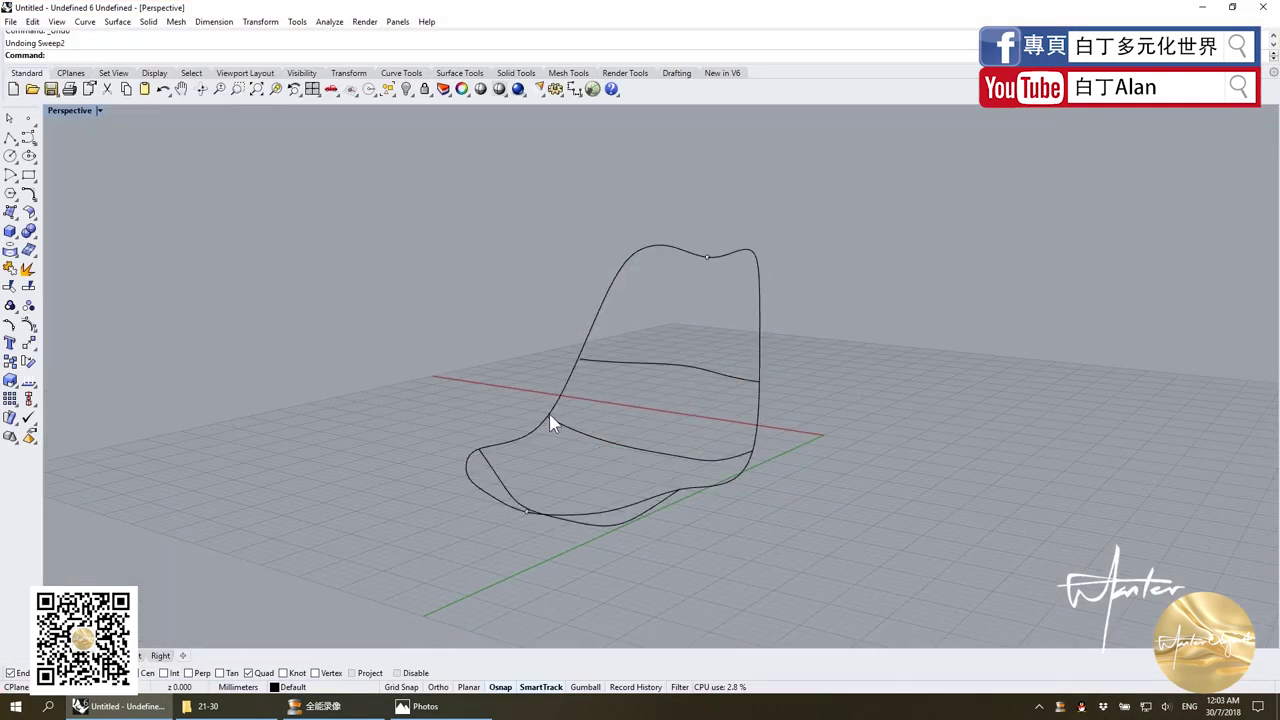
{"action": "key", "text": "ctrl+y"}
Run OffsetSrf from the Surface Tools flyout on the selected chair seat surface.
{"action": "left_click", "coordinate": [595, 362]}
{"action": "right_click_drag", "start_coordinate": [614, 351], "coordinate": [366, 329]}
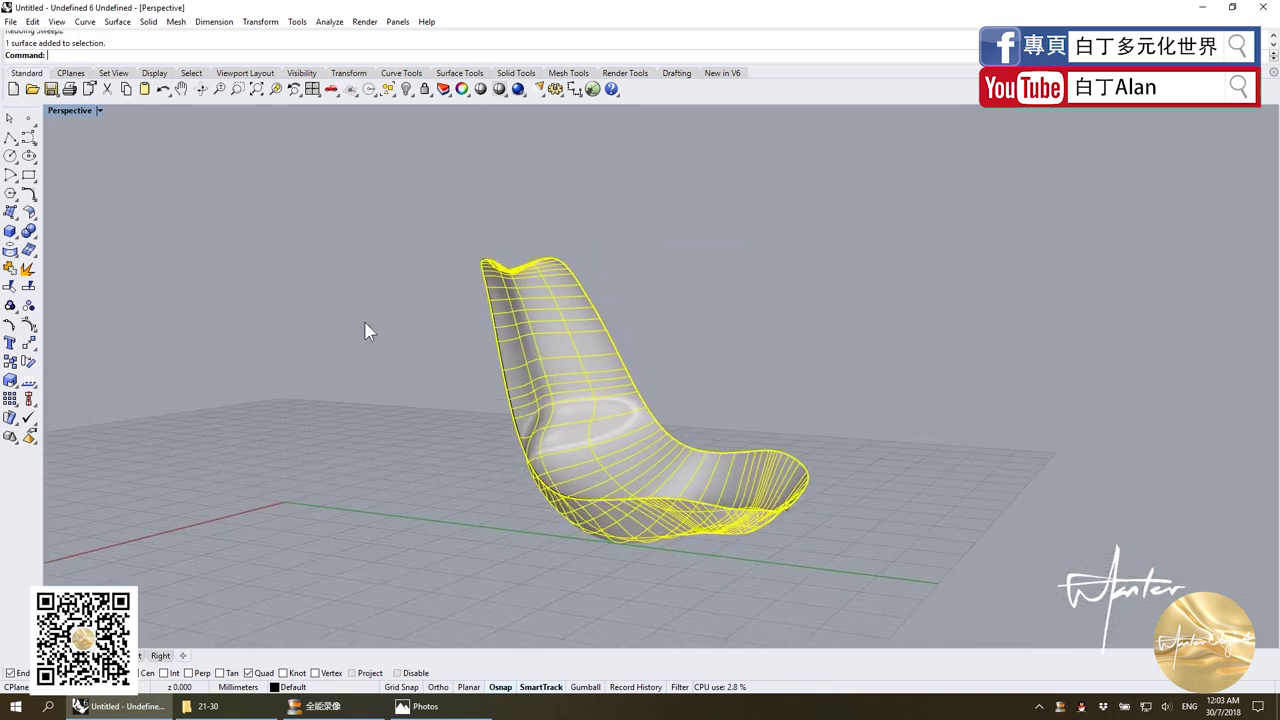
{"action": "left_click", "coordinate": [32, 216]}
{"action": "left_click", "coordinate": [67, 237]}
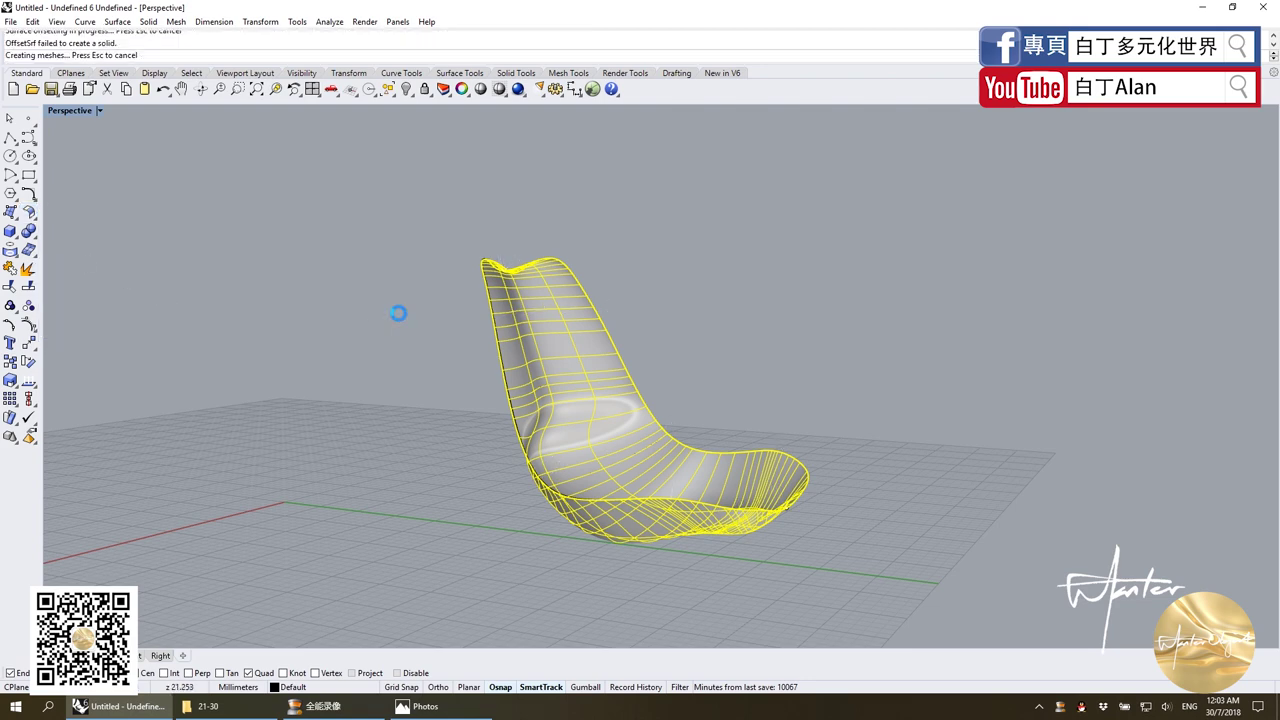
{"action": "mouse_move", "coordinate": [392, 377]}
{"action": "right_mouse_down"}
{"action": "mouse_move", "coordinate": [451, 409]}
{"action": "mouse_move", "coordinate": [555, 400]}
{"action": "mouse_move", "coordinate": [578, 500]}
{"action": "mouse_move", "coordinate": [575, 486]}
{"action": "right_mouse_up"}
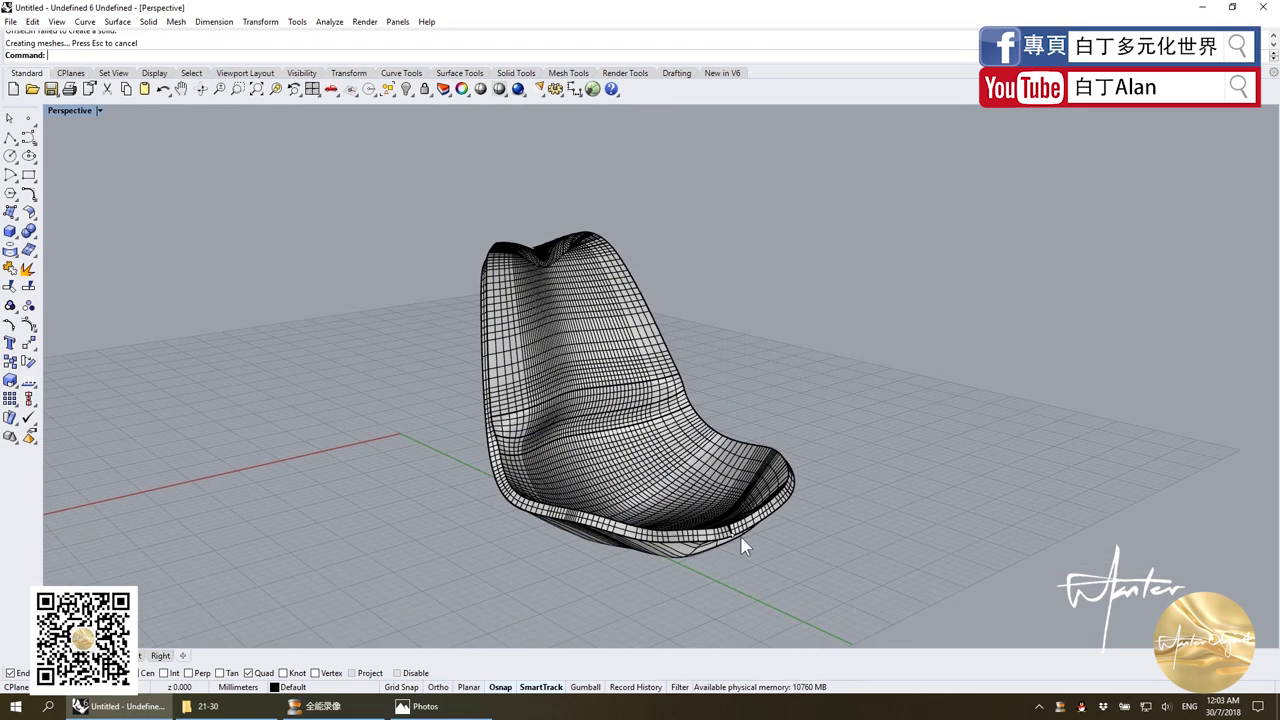
{"action": "scroll", "coordinate": [741, 545], "scroll_direction": "up", "scroll_amount": 3}
Hide the thickened chair shell polysurface.
{"action": "left_click", "coordinate": [721, 505]}
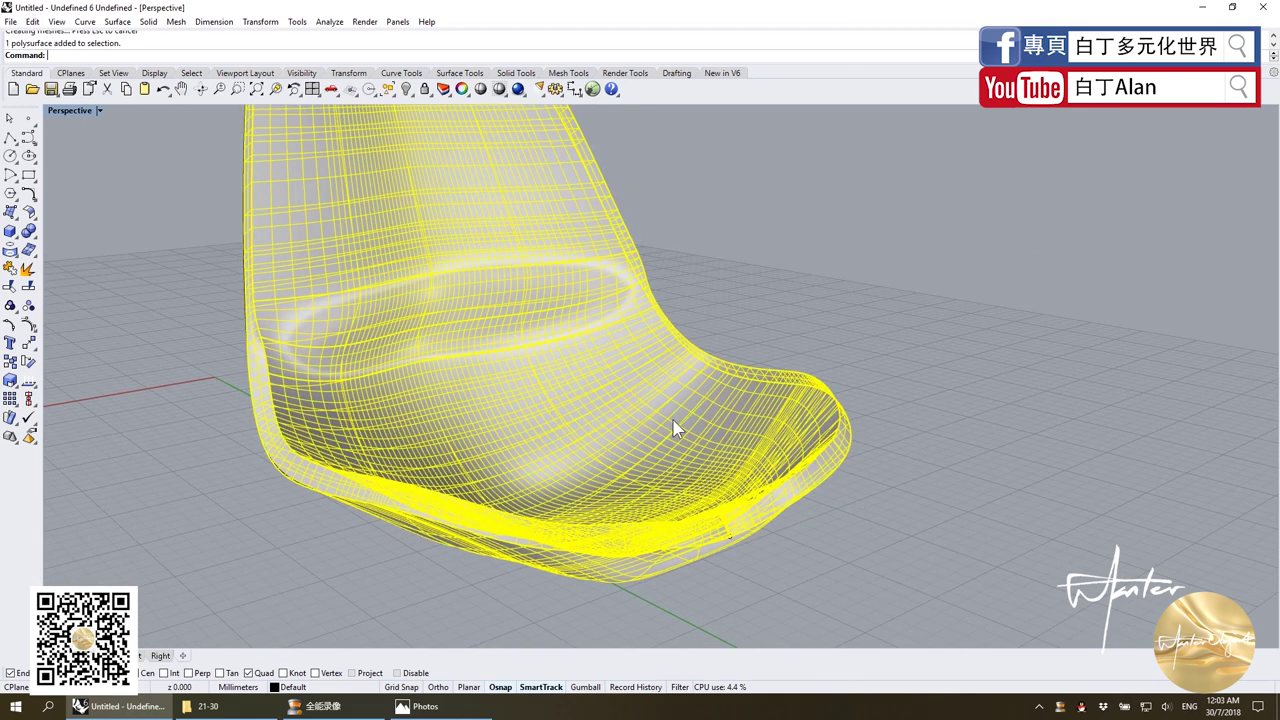
{"action": "left_click", "coordinate": [407, 89]}
{"action": "scroll", "coordinate": [545, 380], "scroll_direction": "down", "scroll_amount": 3}
{"action": "scroll", "coordinate": [470, 265], "scroll_direction": "up", "scroll_amount": 3}
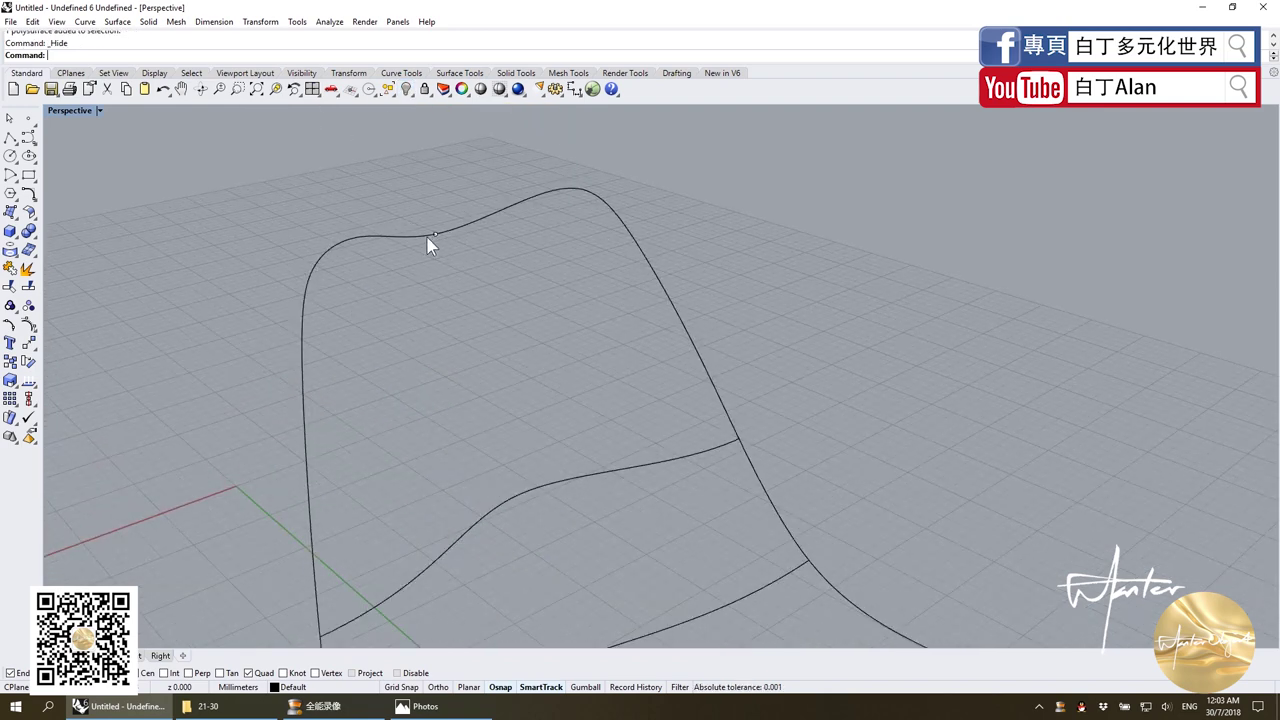
Select both chair-back outline curves.
{"action": "left_click", "coordinate": [428, 238]}
{"action": "left_click", "coordinate": [455, 231]}
{"action": "left_click", "coordinate": [416, 239]}
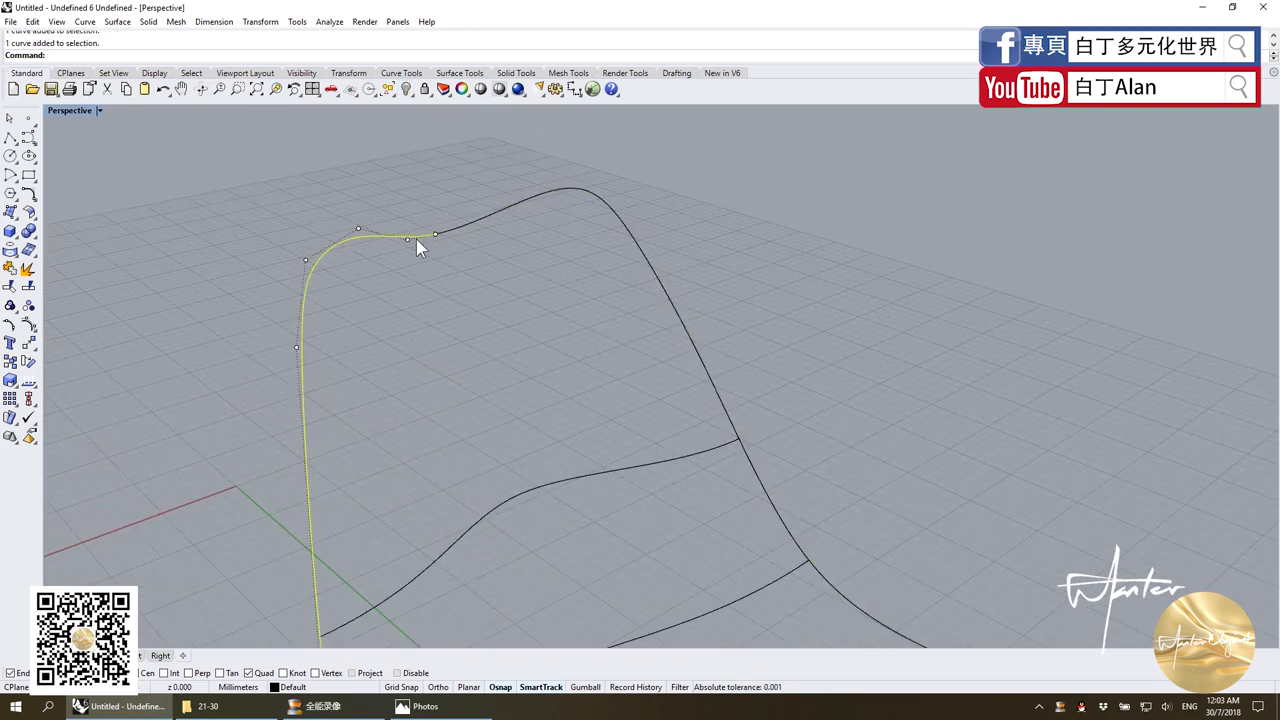
{"action": "left_click", "coordinate": [461, 228], "text": "shift"}
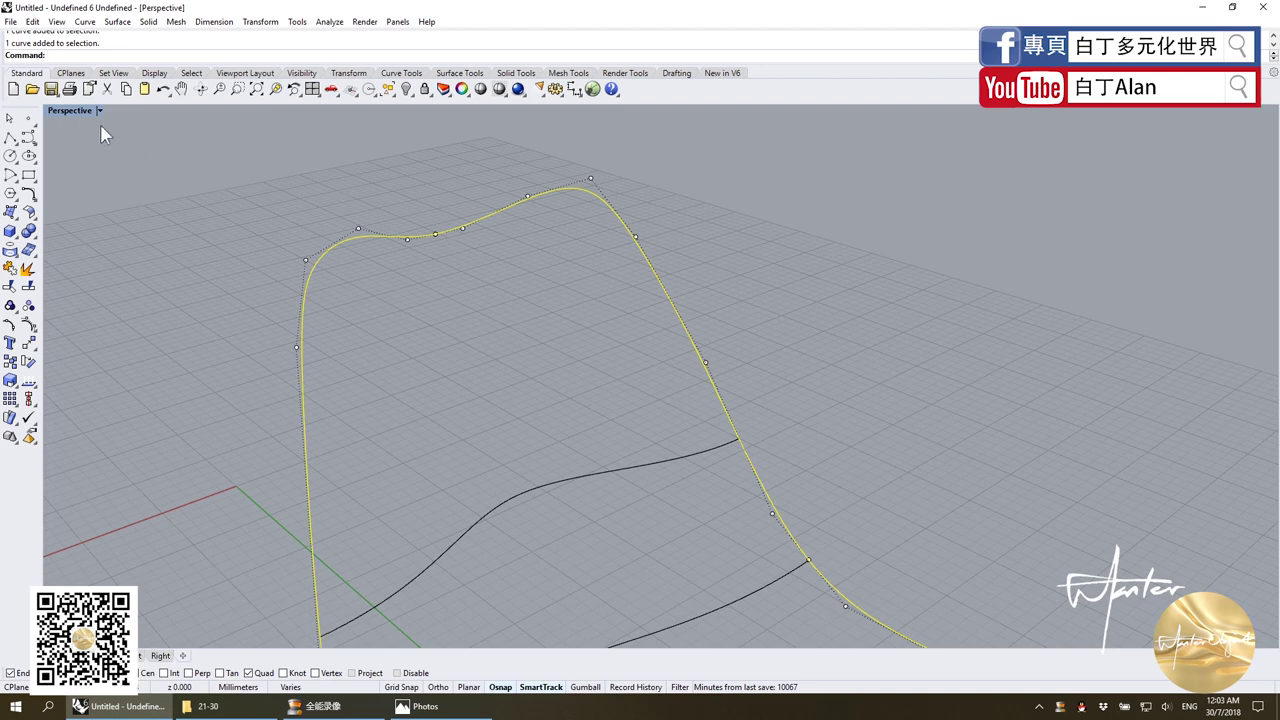
Switch to the four-viewport layout with Top, Front, Right and Perspective views.
{"action": "double_click", "coordinate": [78, 111]}
{"action": "scroll", "coordinate": [315, 238], "scroll_direction": "up", "scroll_amount": 3}
{"action": "scroll", "coordinate": [307, 198], "scroll_direction": "down", "scroll_amount": 3}
{"action": "scroll", "coordinate": [287, 287], "scroll_direction": "up", "scroll_amount": 5}
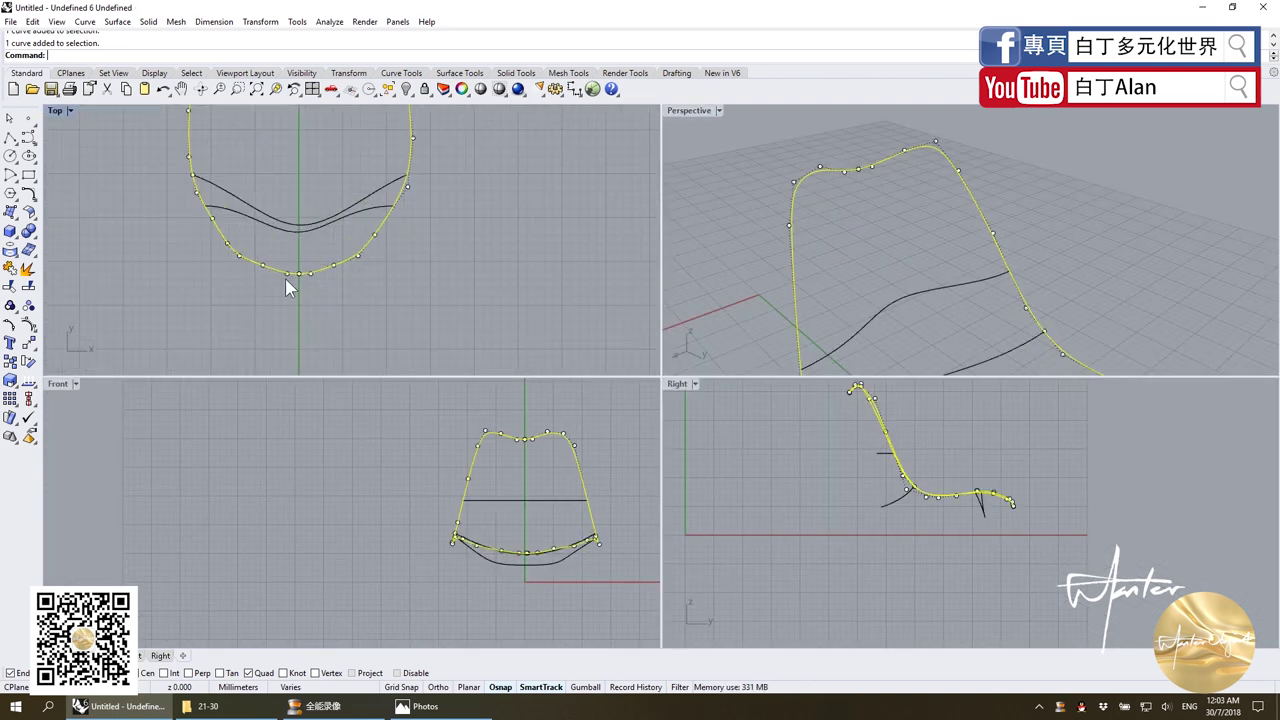
{"action": "scroll", "coordinate": [300, 280], "scroll_direction": "up", "scroll_amount": 2}
{"action": "scroll", "coordinate": [315, 275], "scroll_direction": "up", "scroll_amount": 2}
{"action": "scroll", "coordinate": [325, 280], "scroll_direction": "up", "scroll_amount": 3}
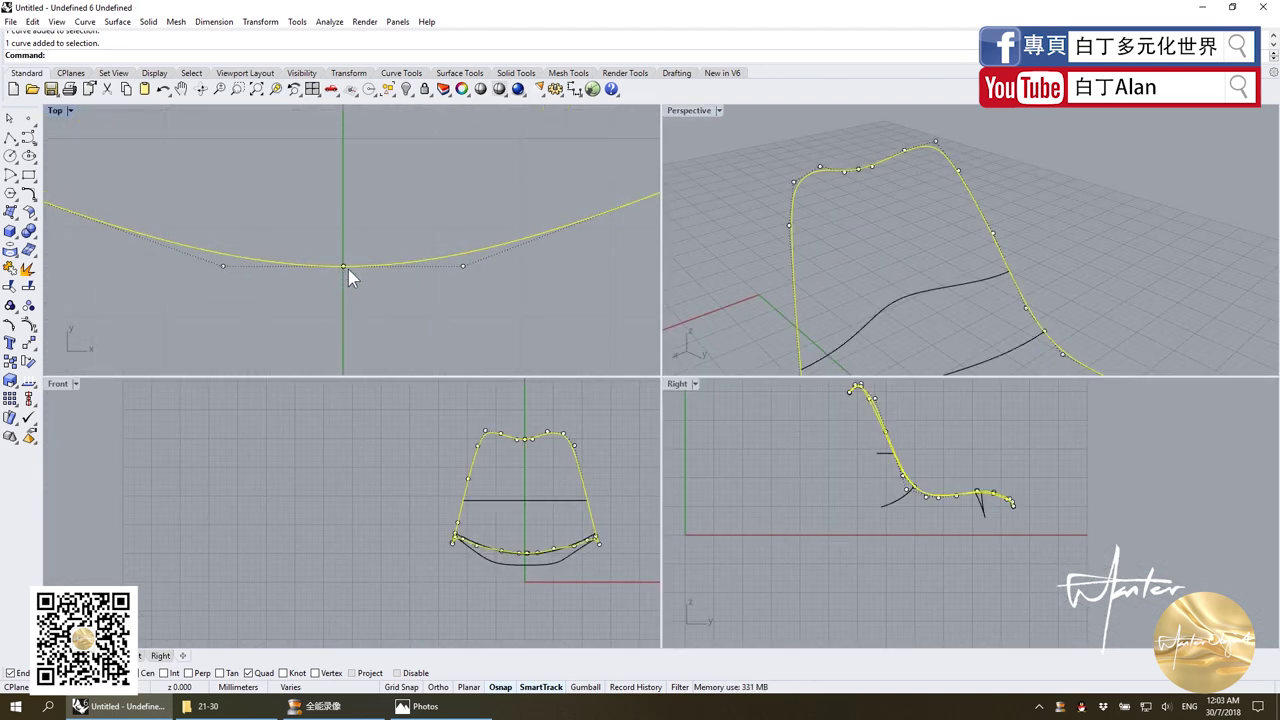
Select the outline's middle point and the chair-back top curves, then turn on their control points with F10.
{"action": "left_click", "coordinate": [343, 266]}
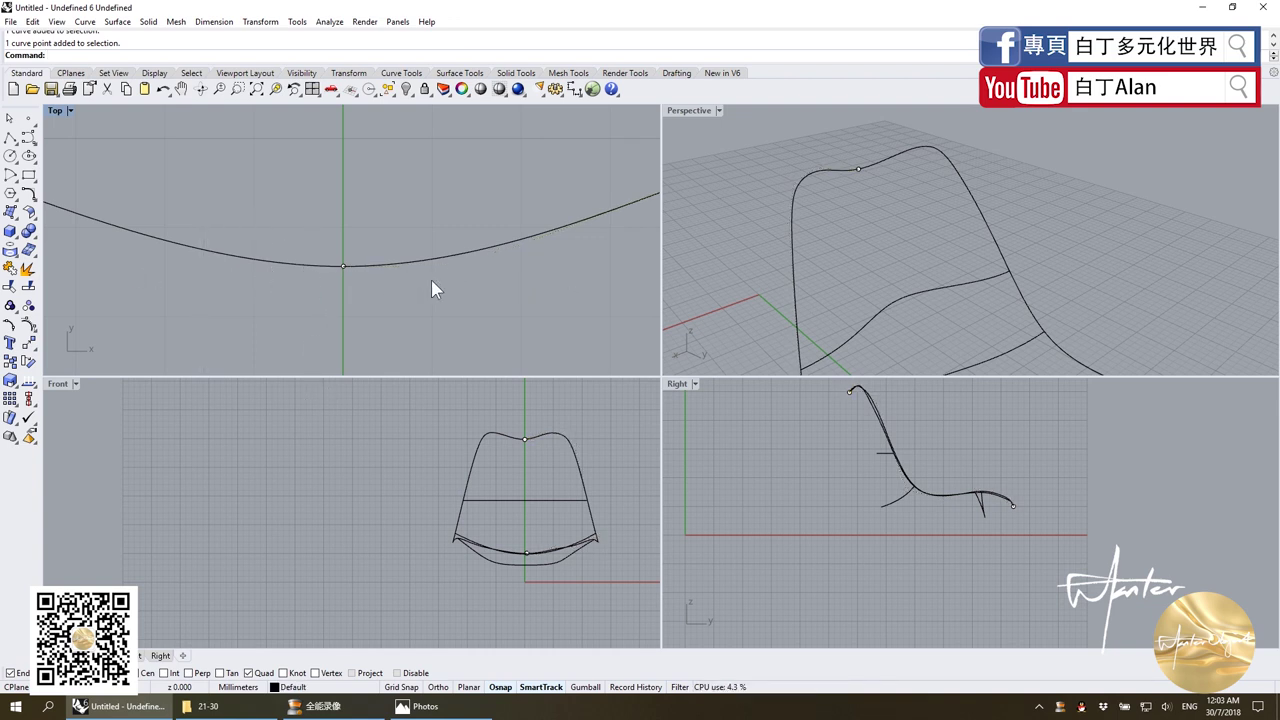
{"action": "scroll", "coordinate": [517, 420], "scroll_direction": "up", "scroll_amount": 3}
{"action": "left_click", "coordinate": [534, 440], "text": "shift"}
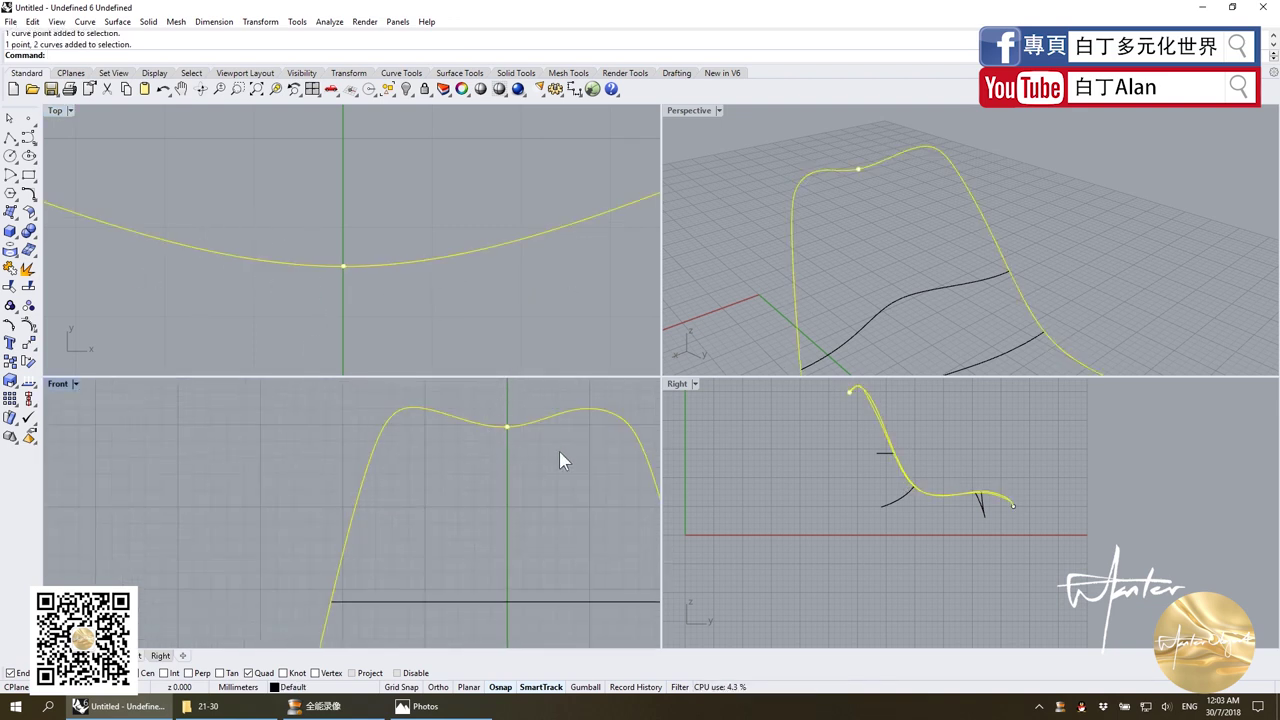
{"action": "scroll", "coordinate": [492, 455], "scroll_direction": "down", "scroll_amount": 3}
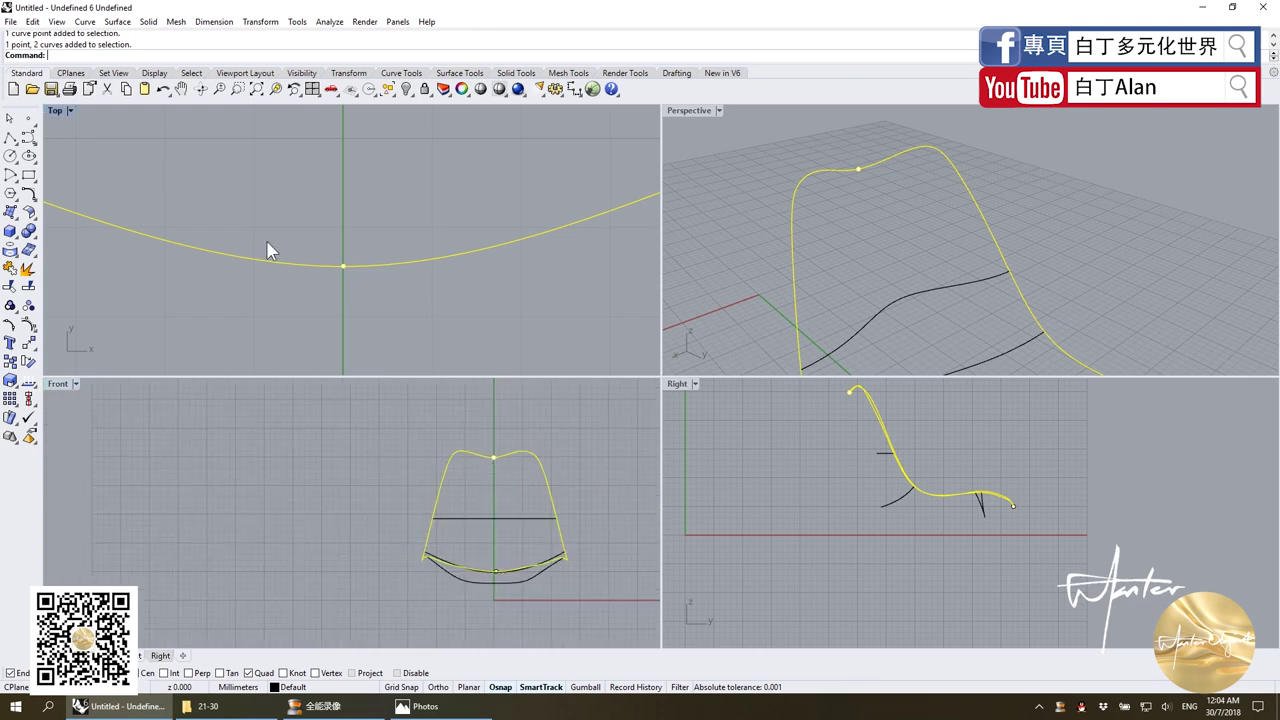
{"action": "scroll", "coordinate": [309, 244], "scroll_direction": "up", "scroll_amount": 2}
{"action": "key", "text": "F10"}
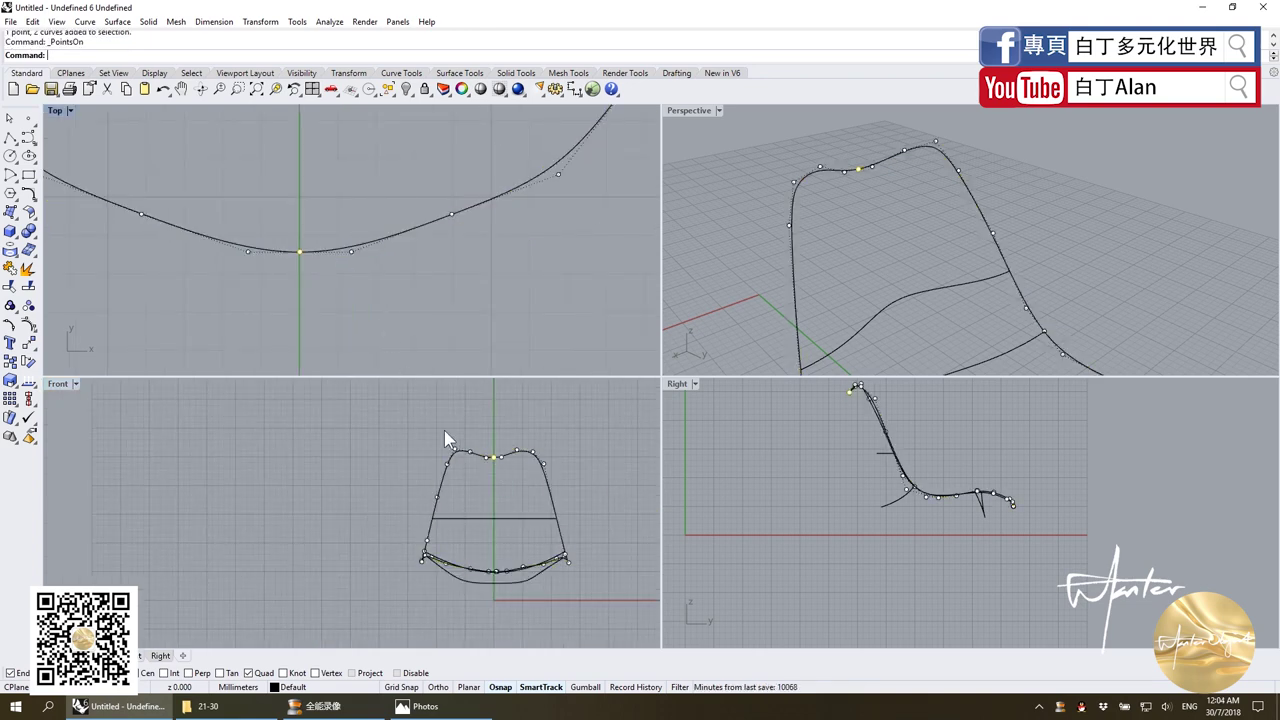
{"action": "scroll", "coordinate": [494, 446], "scroll_direction": "down", "scroll_amount": 2}
{"action": "scroll", "coordinate": [506, 527], "scroll_direction": "up", "scroll_amount": 1}
{"action": "scroll", "coordinate": [496, 497], "scroll_direction": "up", "scroll_amount": 4}
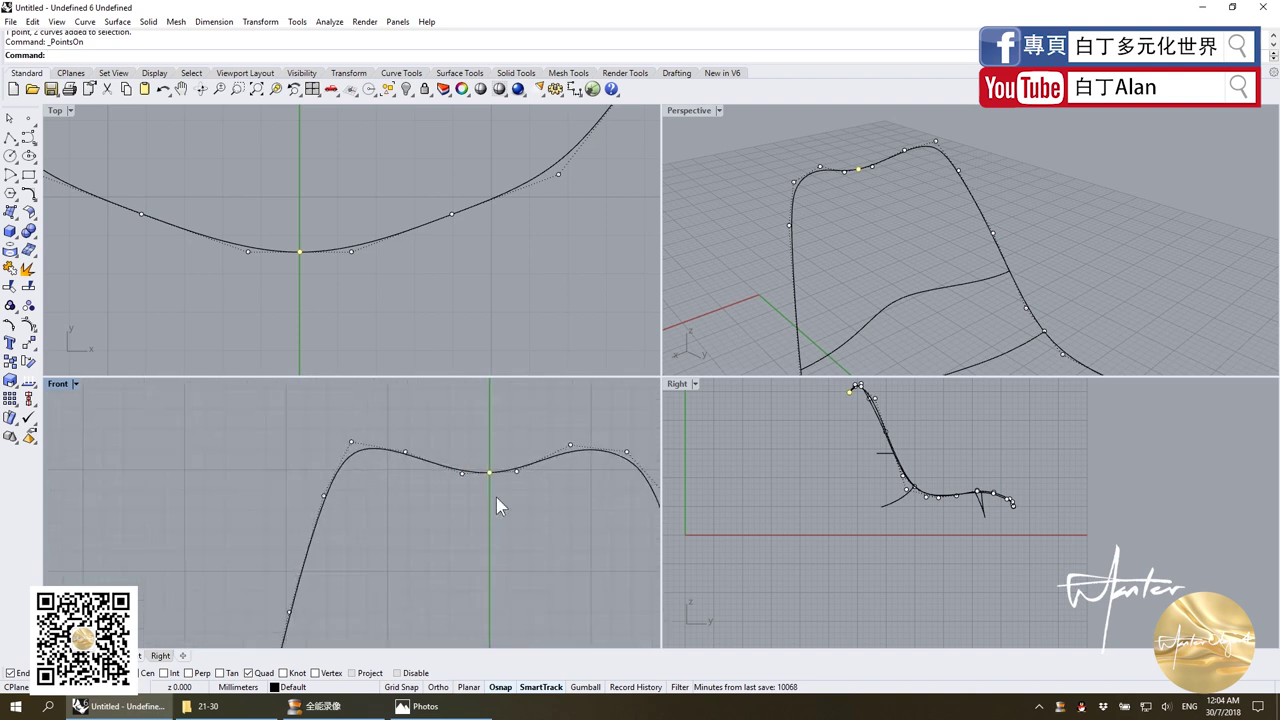
{"action": "scroll", "coordinate": [482, 462], "scroll_direction": "up", "scroll_amount": 3}
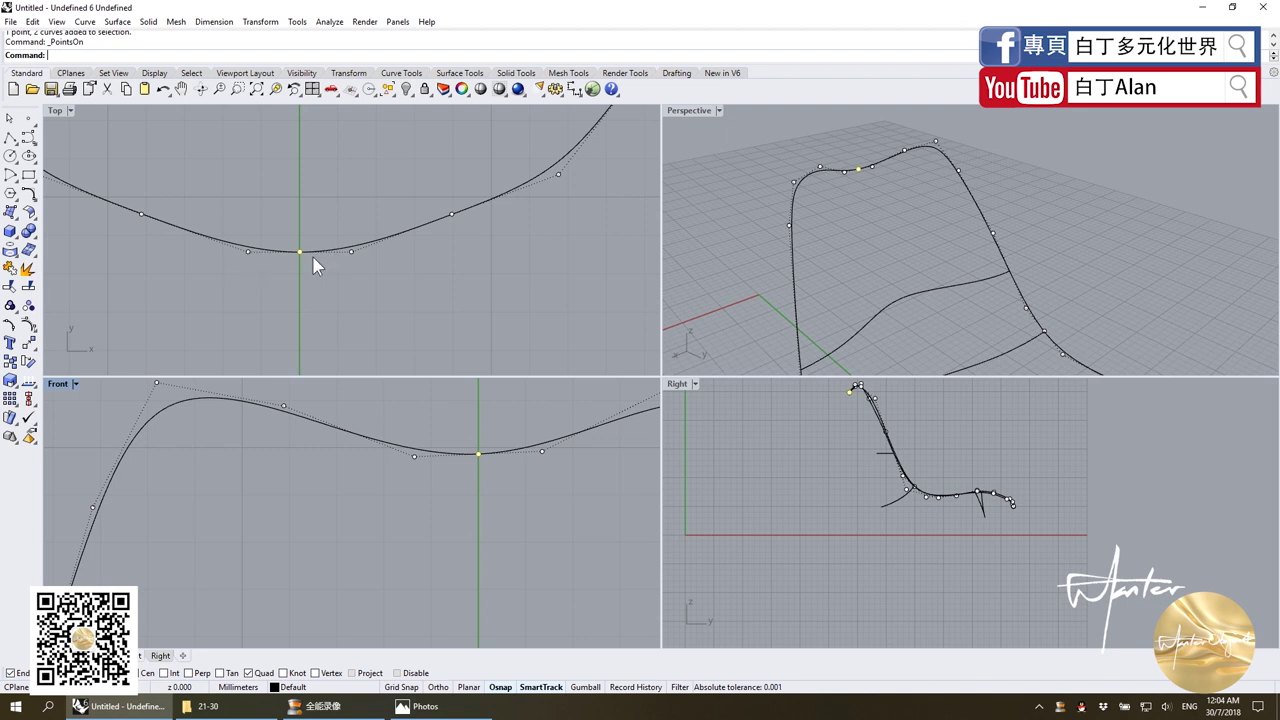
Hide the curve control points and unhide the seat mesh and reference pictures.
{"action": "scroll", "coordinate": [311, 260], "scroll_direction": "down", "scroll_amount": 2}
{"action": "scroll", "coordinate": [313, 270], "scroll_direction": "down", "scroll_amount": 3}
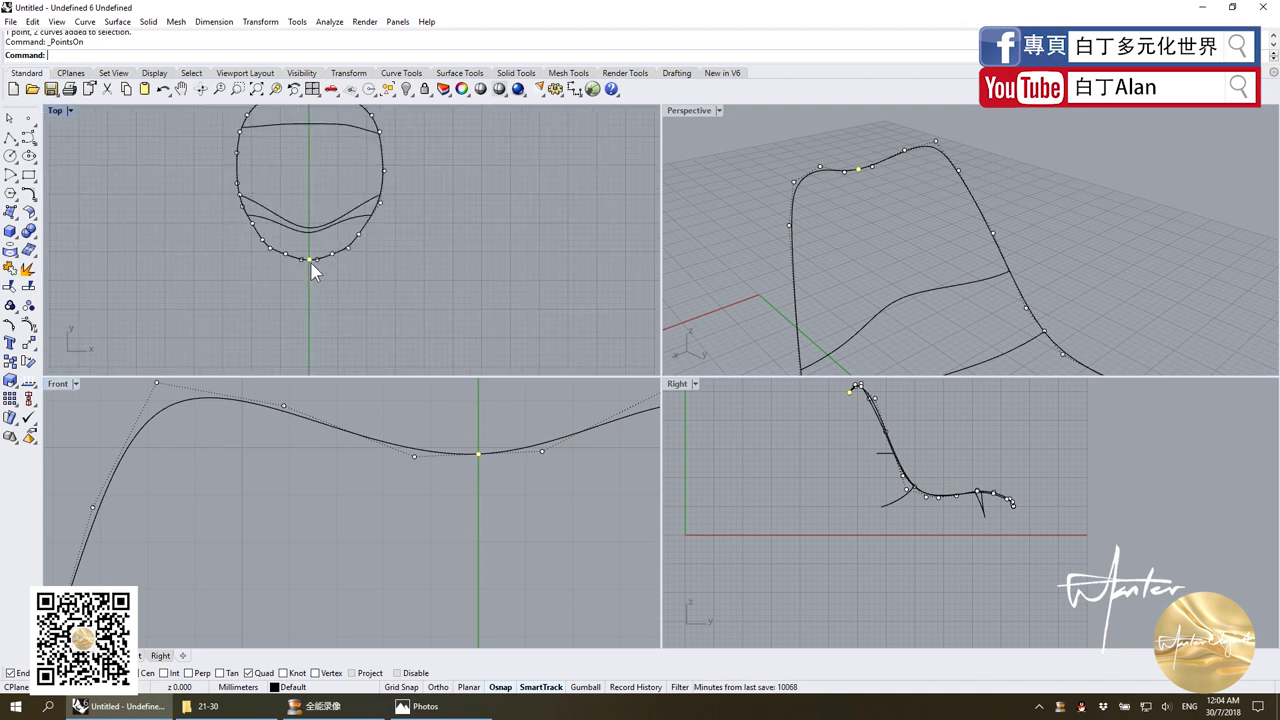
{"action": "key", "text": "Escape"}
{"action": "scroll", "coordinate": [452, 465], "scroll_direction": "down", "scroll_amount": 2}
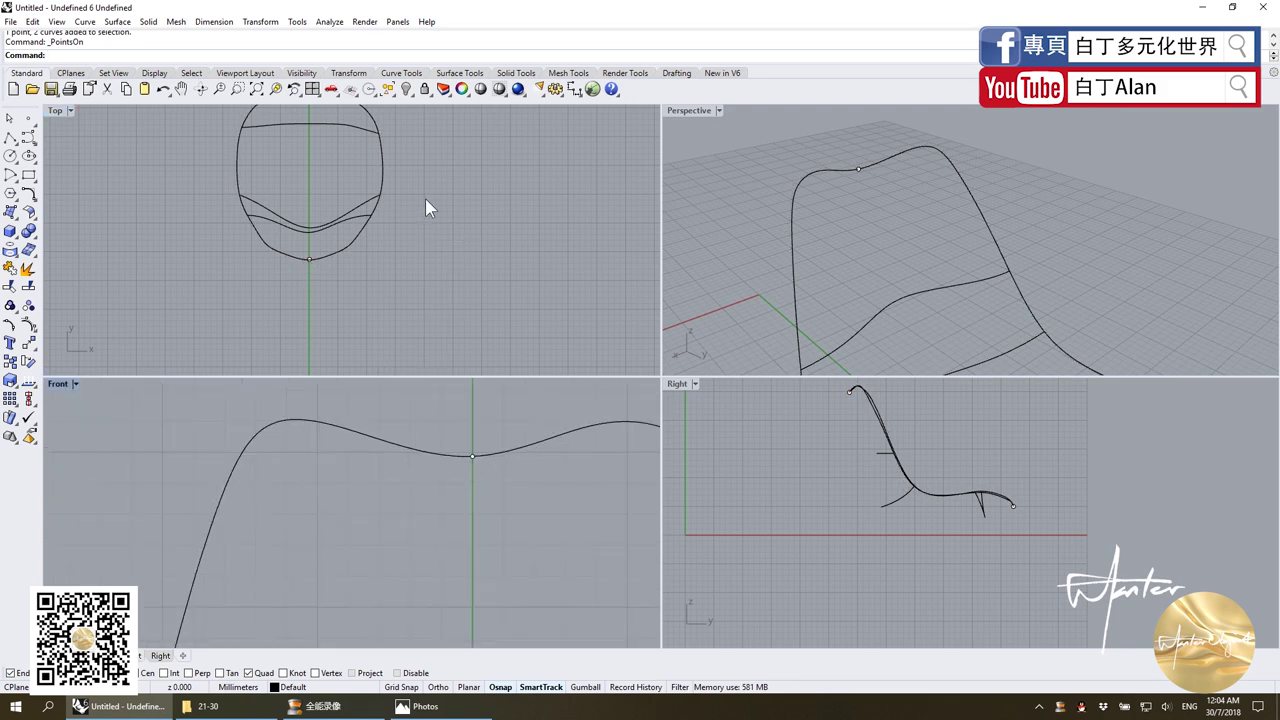
{"action": "right_click", "coordinate": [406, 88]}
Delete the chair reference pictures and open the green chair reference photo.
{"action": "left_click", "coordinate": [685, 216]}
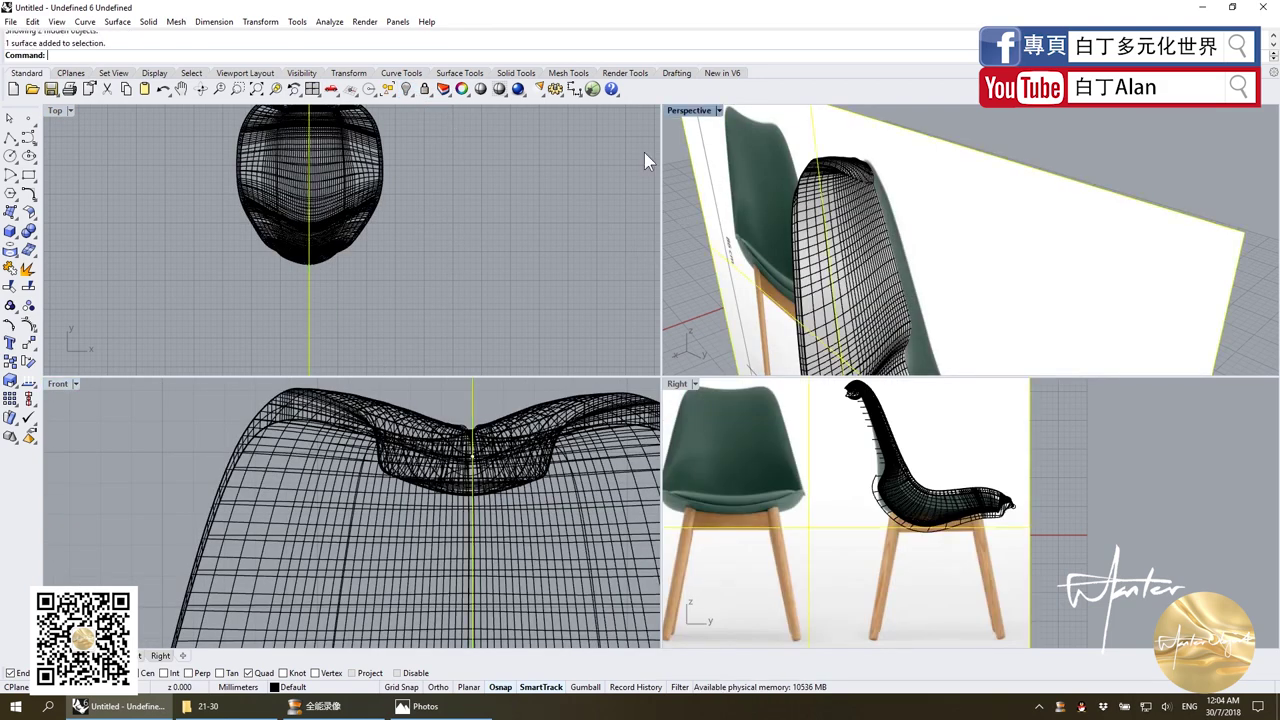
{"action": "key", "text": "Delete"}
{"action": "scroll", "coordinate": [671, 224], "scroll_direction": "down", "scroll_amount": 5}
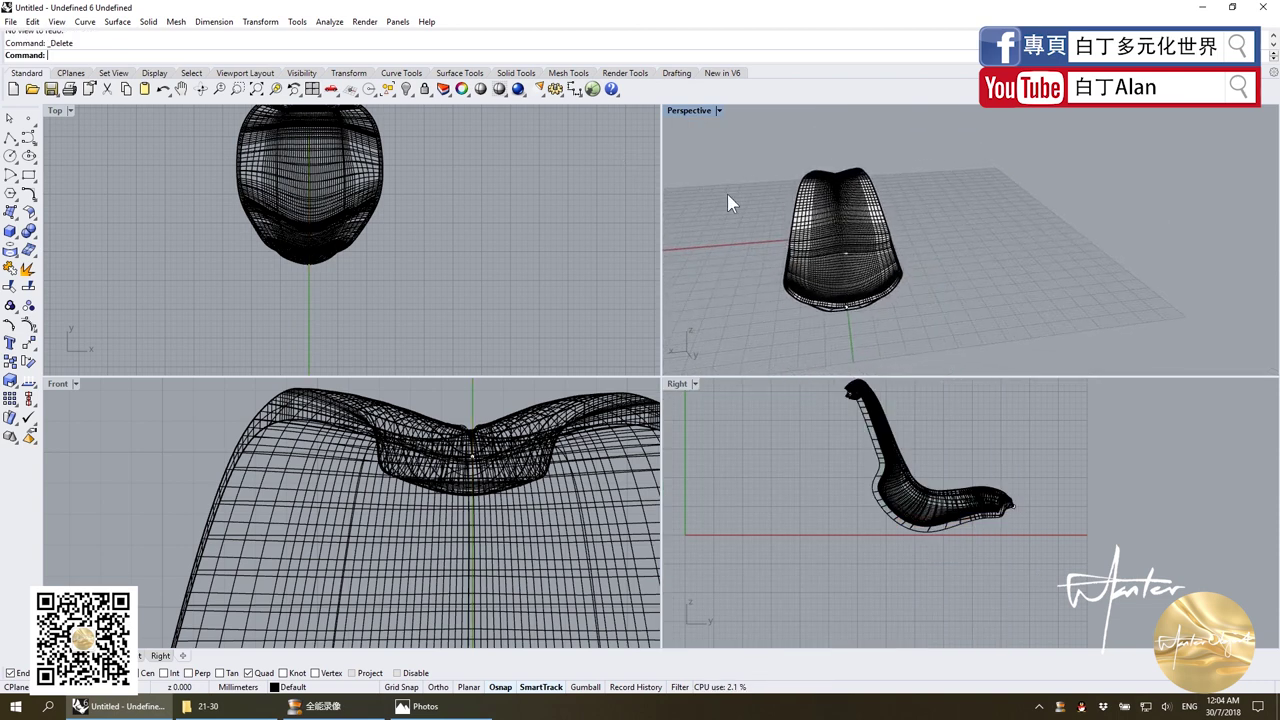
{"action": "right_click_drag", "start_coordinate": [727, 194], "coordinate": [753, 265]}
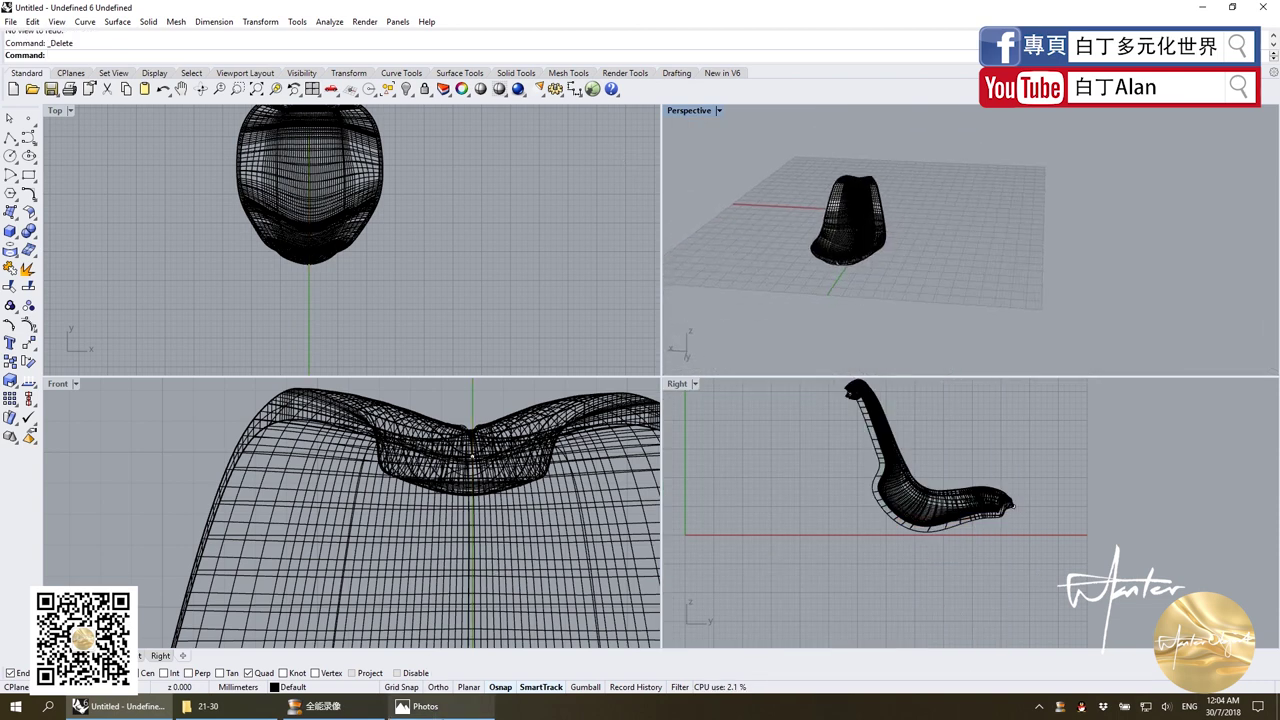
{"action": "left_click", "coordinate": [442, 650]}
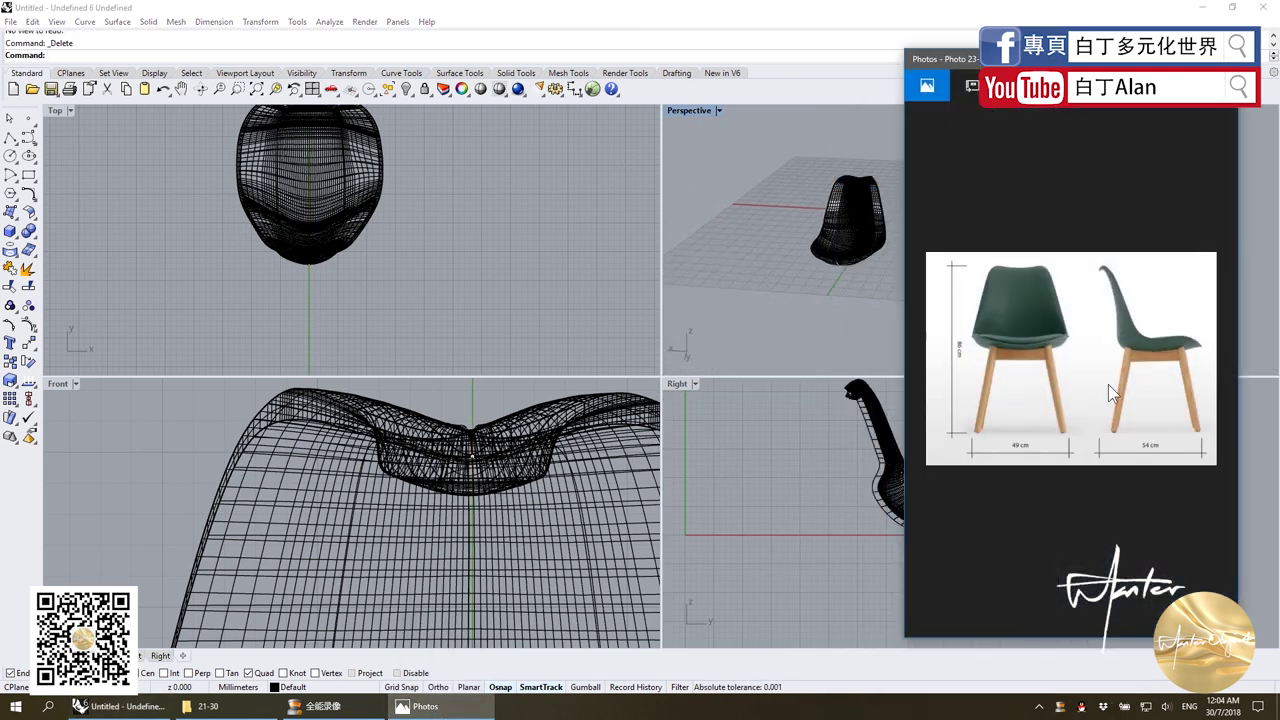
View the upside-down chair photo of the square leg frame, then return to Rhino's Top view.
{"action": "key", "text": "super+d"}
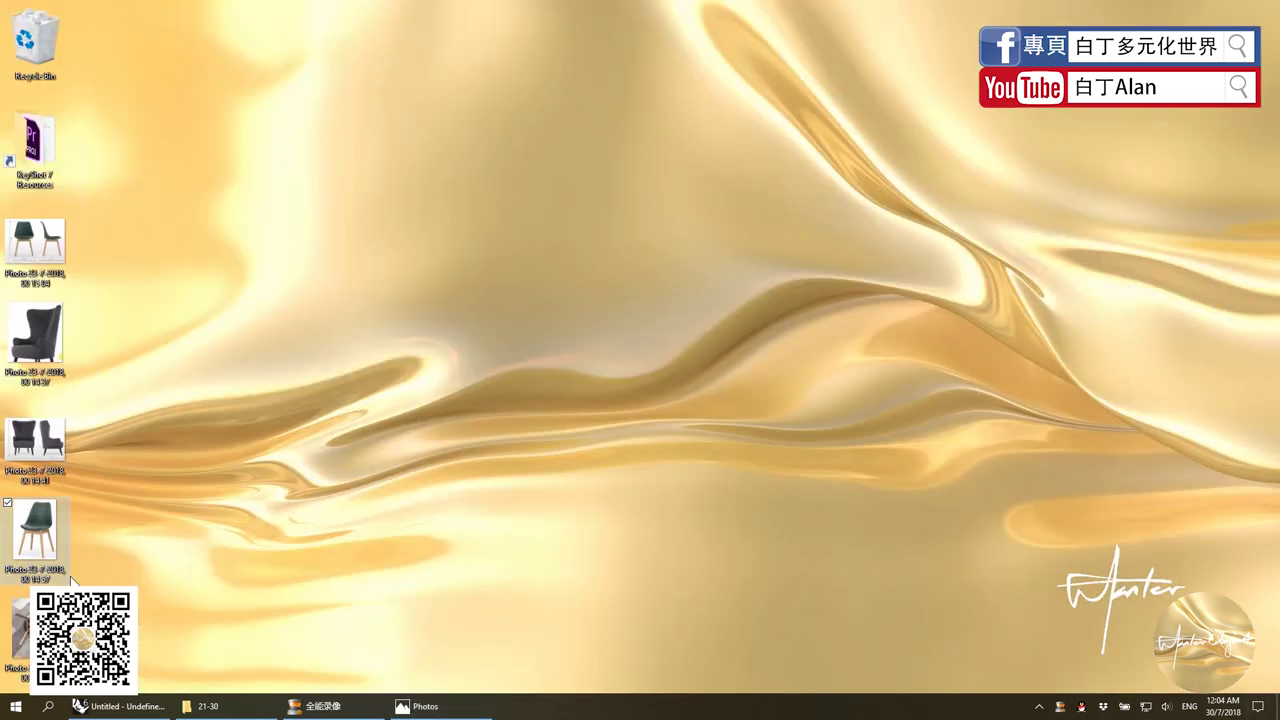
{"action": "double_click", "coordinate": [20, 630]}
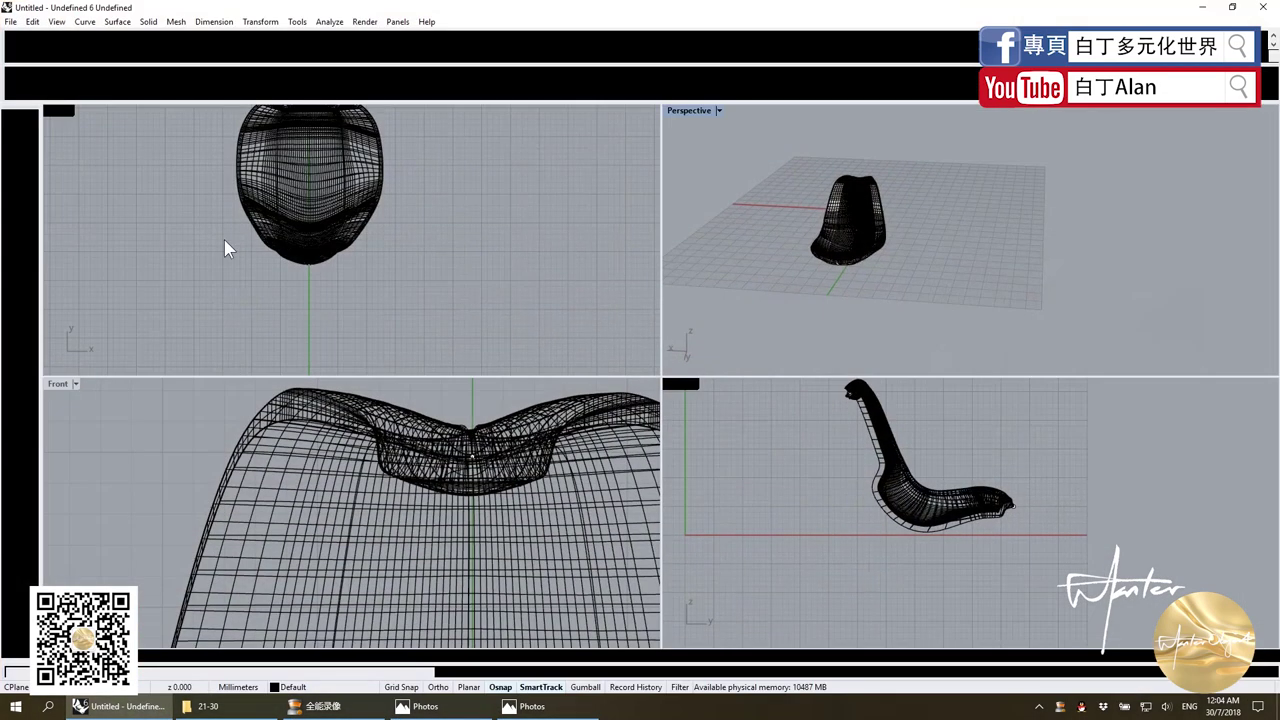
{"action": "left_click", "coordinate": [120, 706]}
{"action": "left_click", "coordinate": [230, 283]}
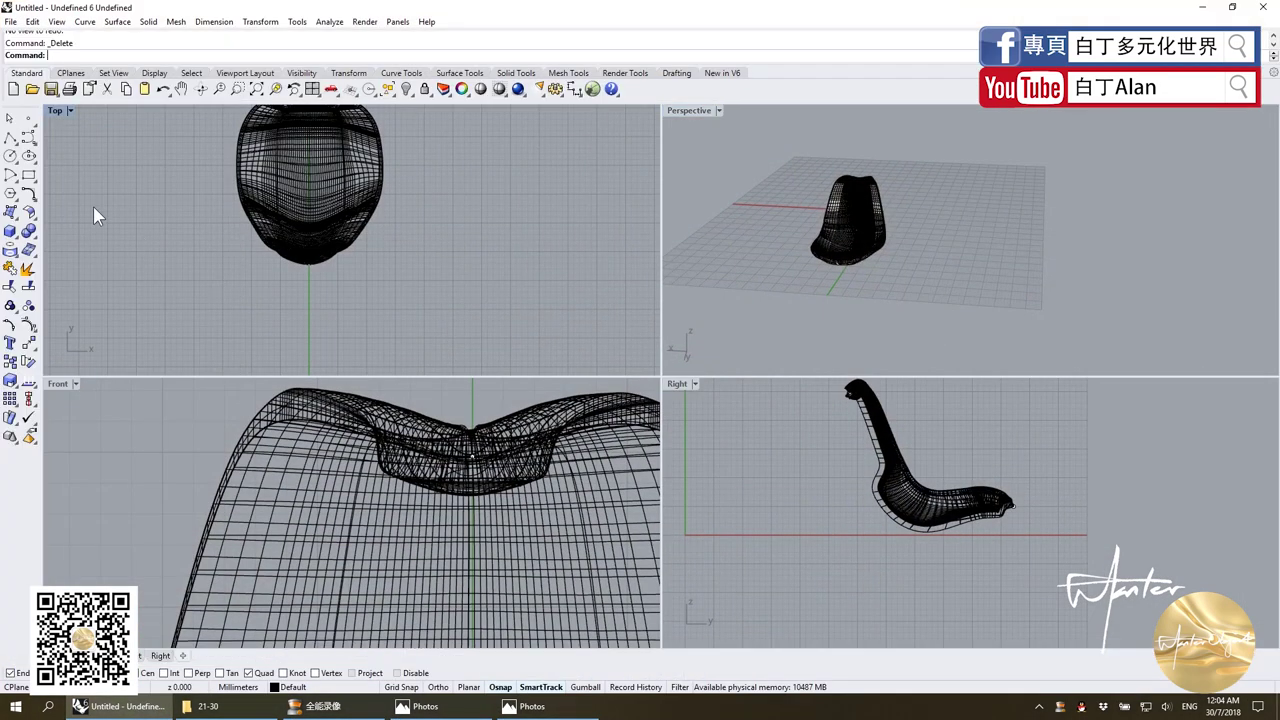
{"action": "left_click", "coordinate": [9, 231]}
Draw a thin square box slab below the seat, checking the green chair dimension photo.
{"action": "scroll", "coordinate": [499, 237], "scroll_direction": "down", "scroll_amount": 3}
{"action": "scroll", "coordinate": [452, 205], "scroll_direction": "up", "scroll_amount": 3}
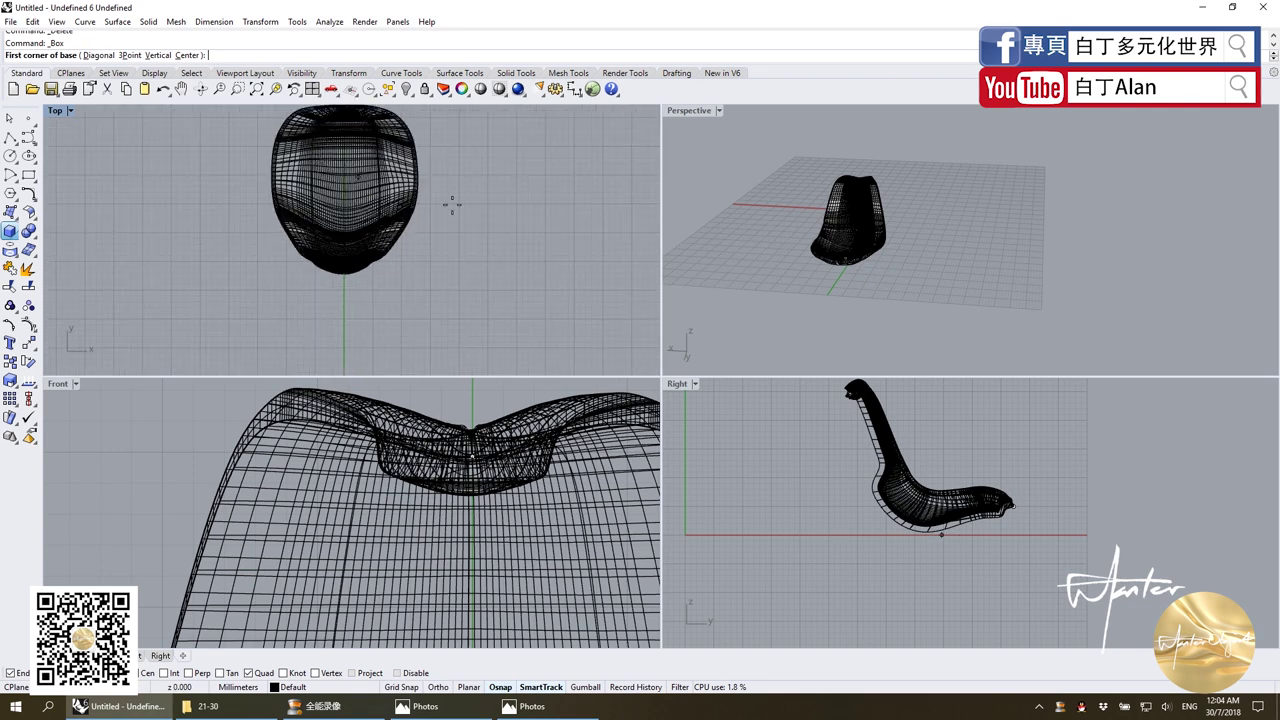
{"action": "left_click", "coordinate": [457, 155]}
{"action": "left_click", "coordinate": [546, 244]}
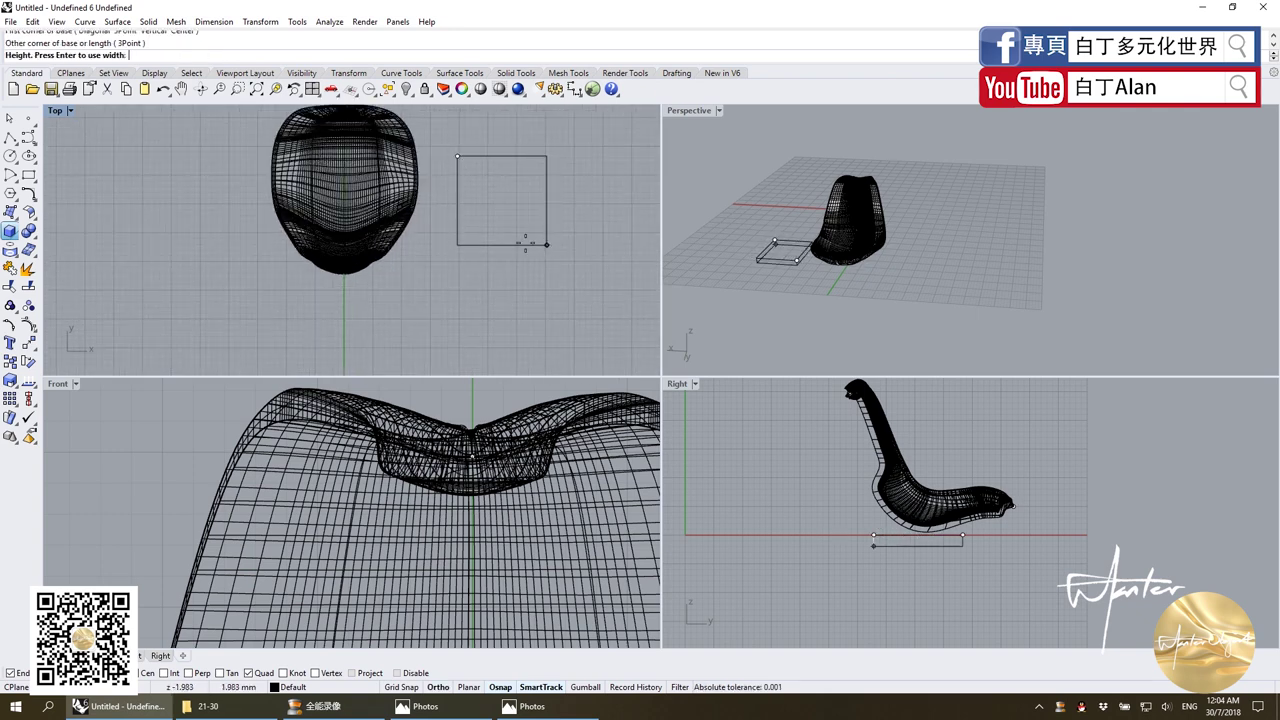
{"action": "scroll", "coordinate": [985, 580], "scroll_direction": "down", "scroll_amount": 2}
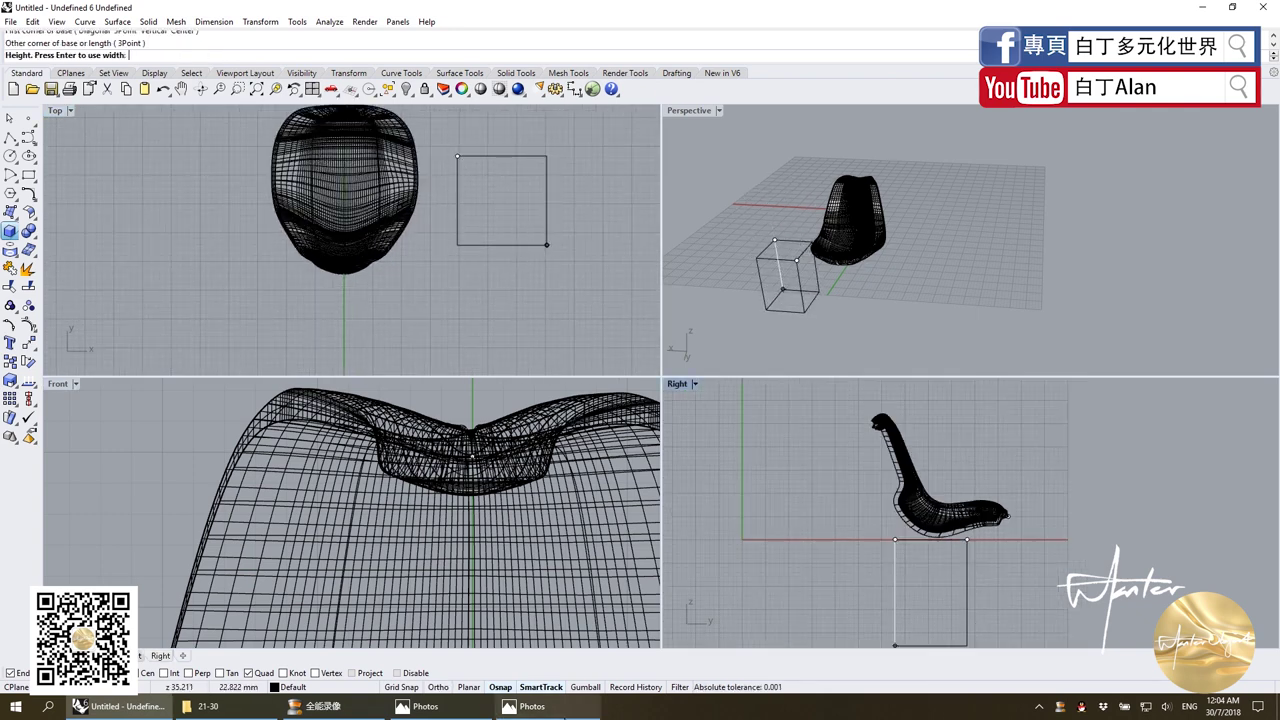
{"action": "left_click", "coordinate": [530, 707]}
{"action": "left_click", "coordinate": [463, 708]}
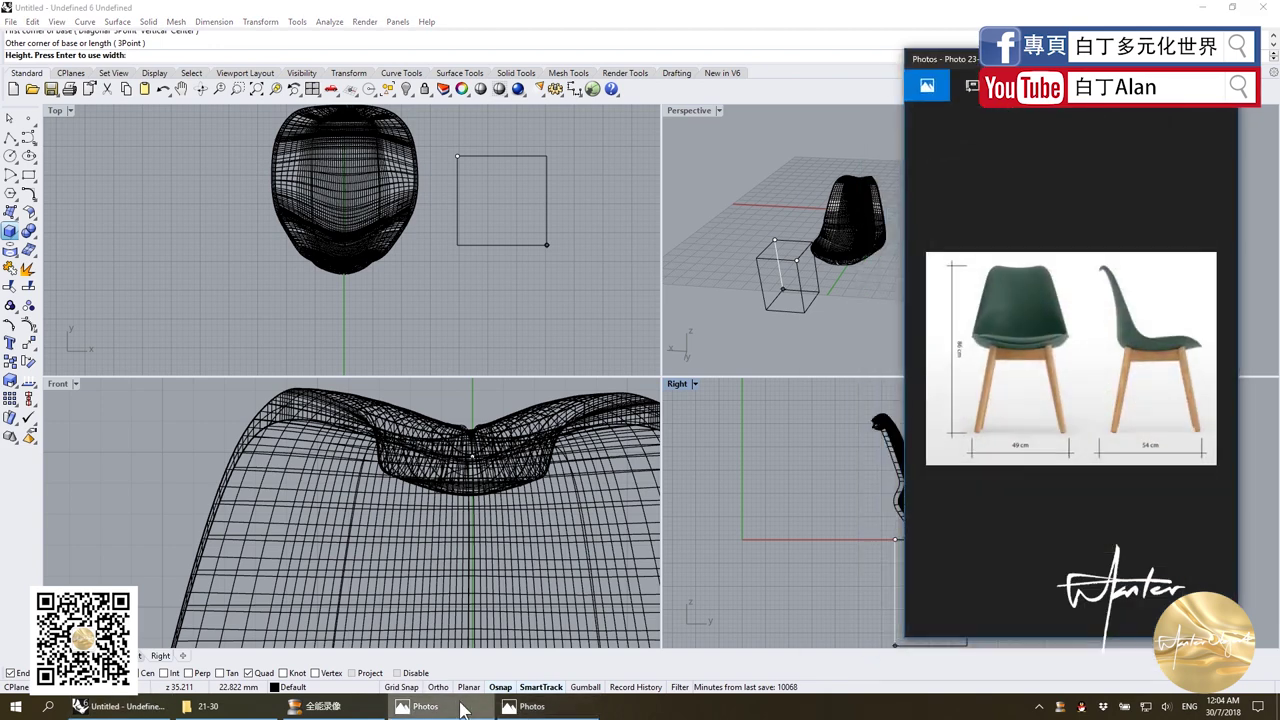
{"action": "left_click", "coordinate": [387, 707]}
{"action": "scroll", "coordinate": [966, 520], "scroll_direction": "up", "scroll_amount": 3}
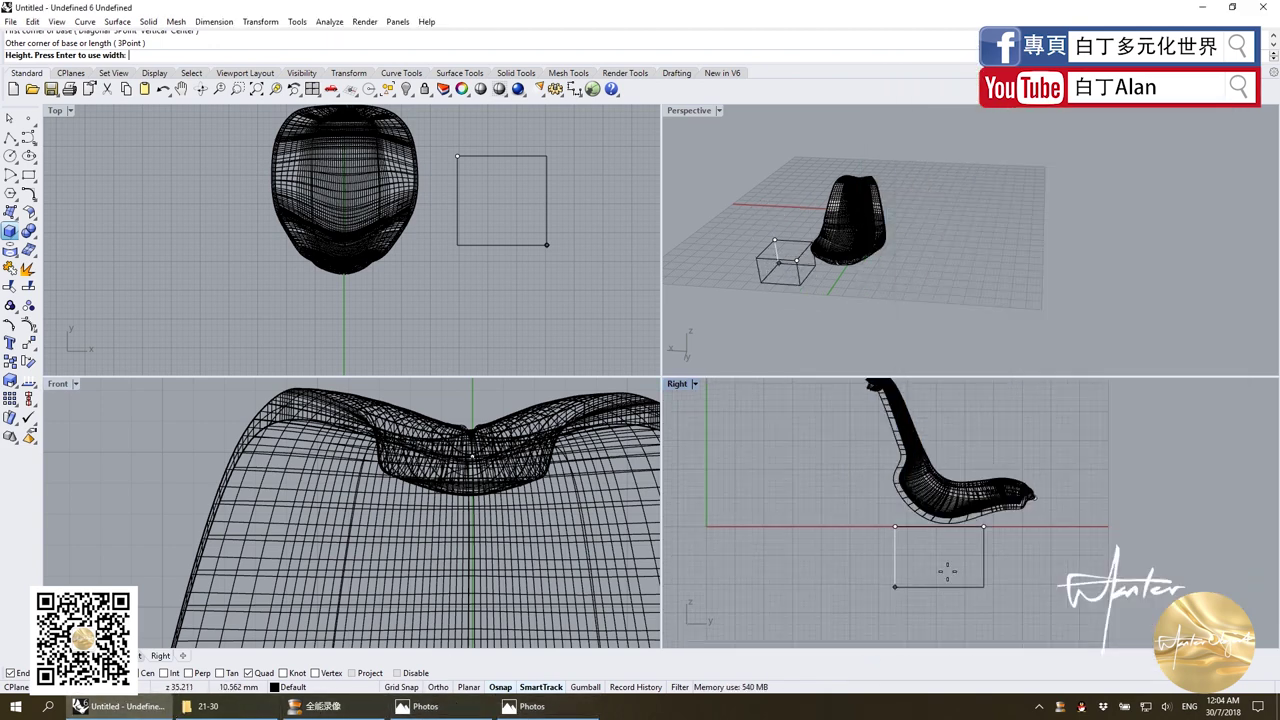
{"action": "left_click", "coordinate": [966, 531]}
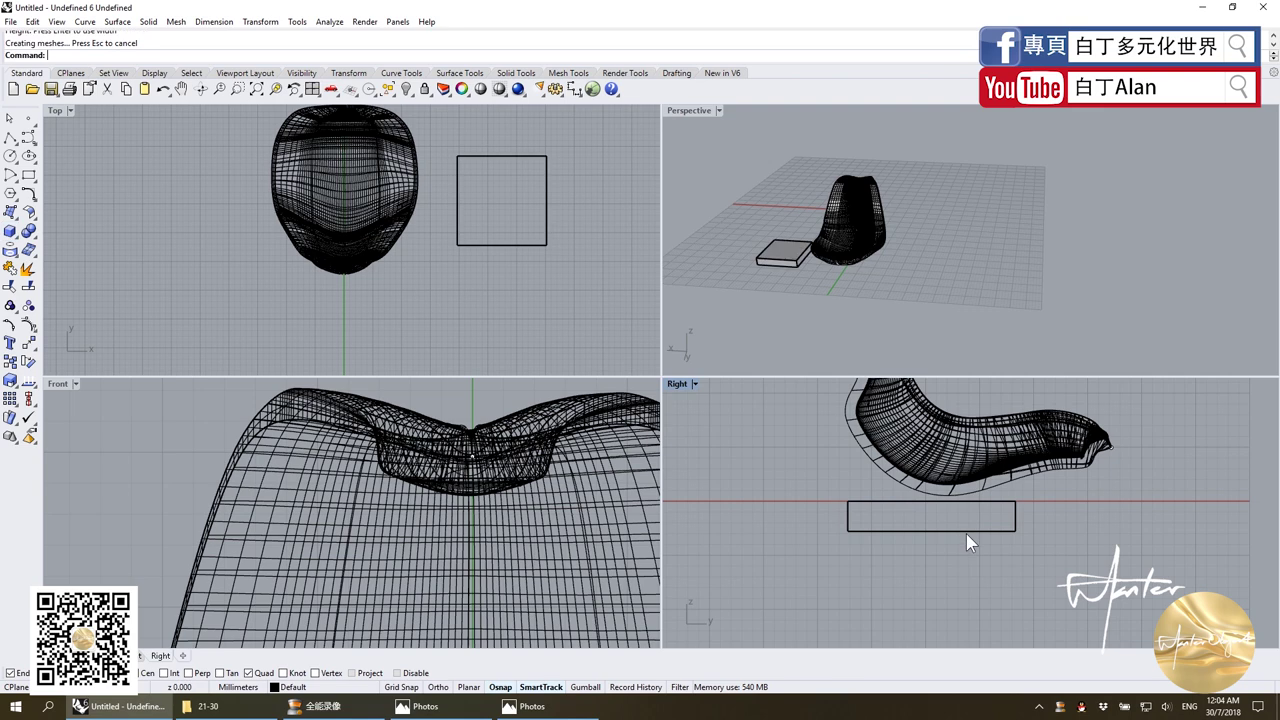
Start a second box and place its first corner inside the slab.
{"action": "left_click", "coordinate": [9, 231]}
{"action": "scroll", "coordinate": [542, 160], "scroll_direction": "up", "scroll_amount": 3}
{"action": "left_click", "coordinate": [409, 186]}
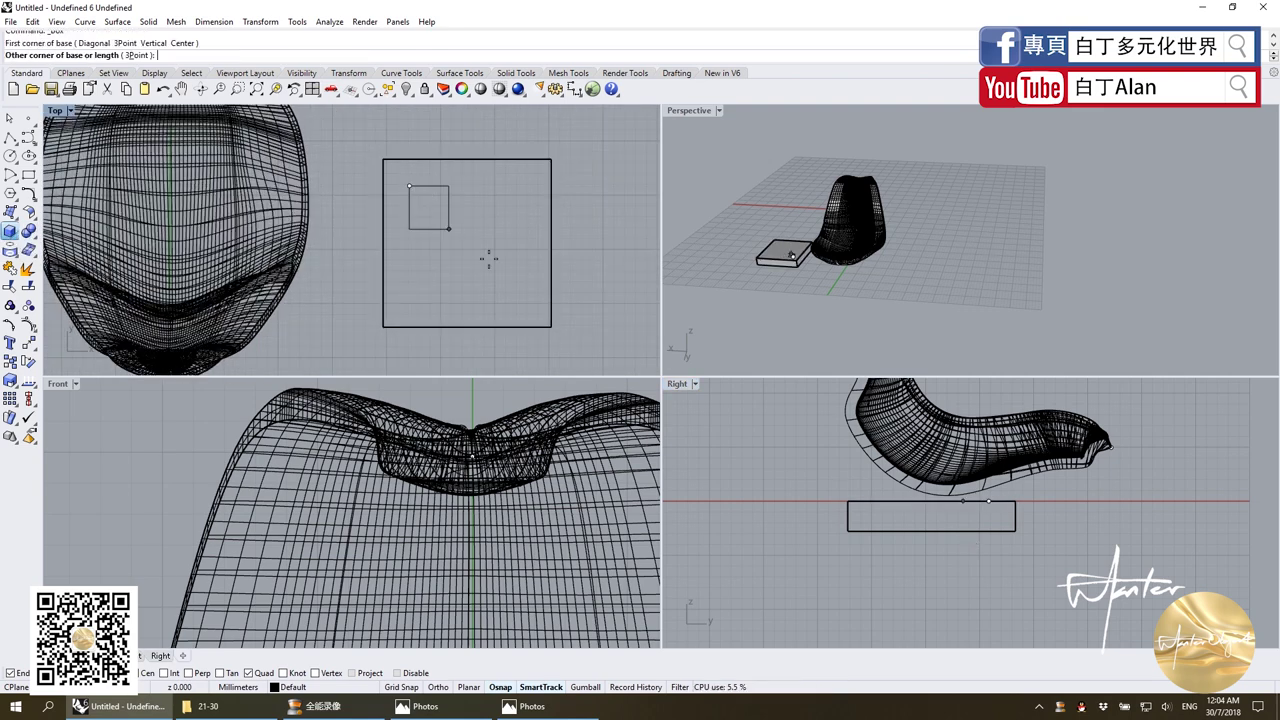
Finish the inner box's base and height, then drag it up toward the seat.
{"action": "left_click", "coordinate": [522, 299]}
{"action": "left_click", "coordinate": [1004, 599]}
{"action": "left_click", "coordinate": [989, 583]}
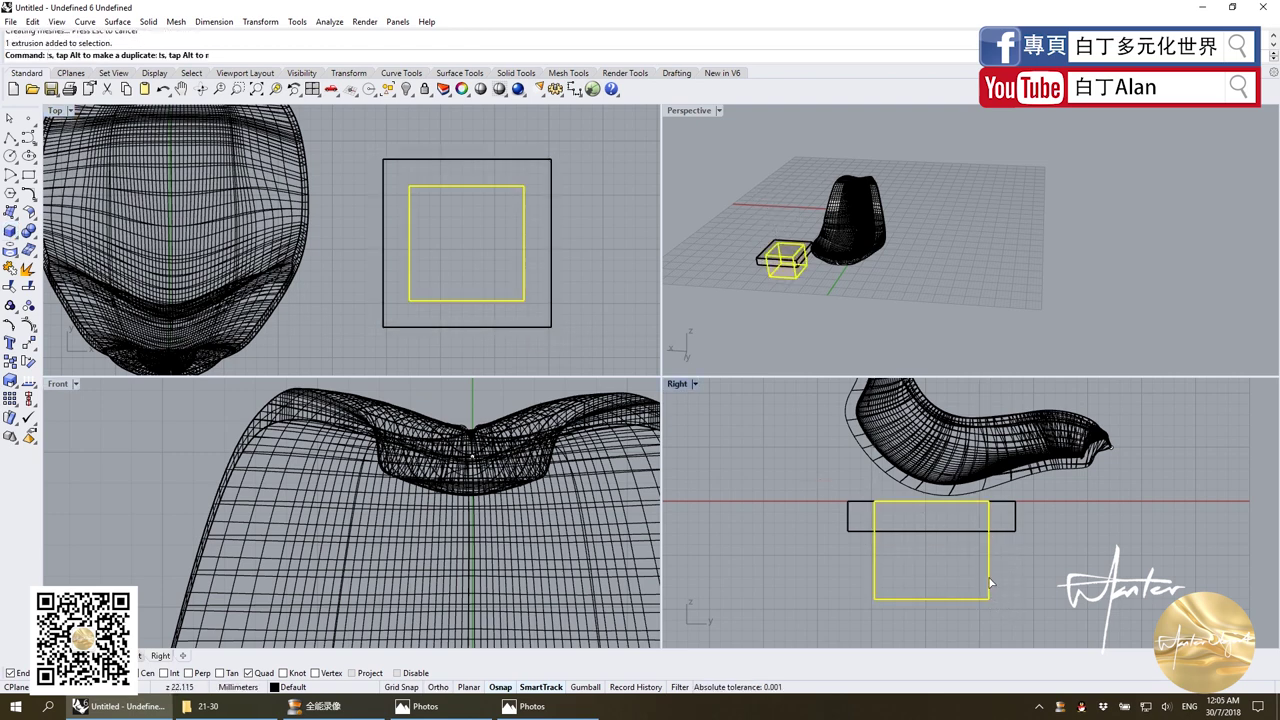
{"action": "left_click_drag", "start_coordinate": [989, 583], "coordinate": [989, 562]}
Select both boxes and try aligning them to the world, then cancel the alignment.
{"action": "key", "text": "Escape"}
{"action": "key", "text": "ctrl+a"}
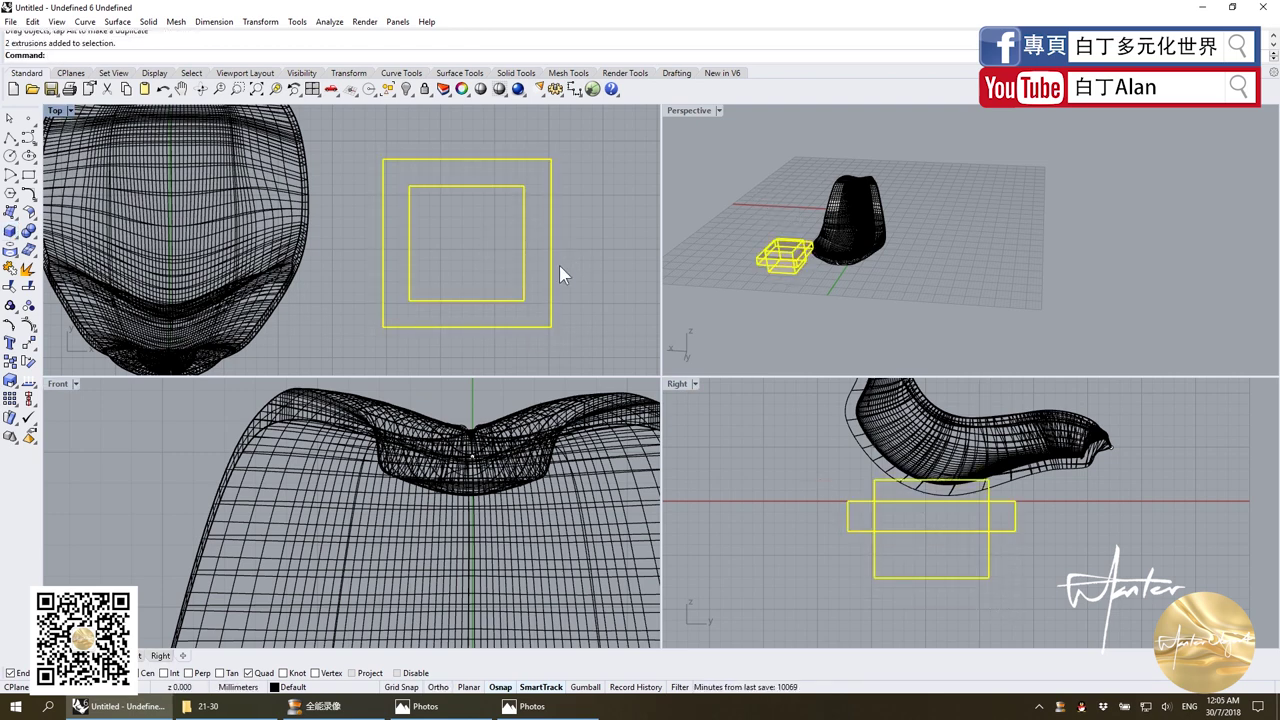
{"action": "key", "text": "Escape"}
{"action": "key", "text": "ctrl+a"}
{"action": "left_click", "coordinate": [28, 399]}
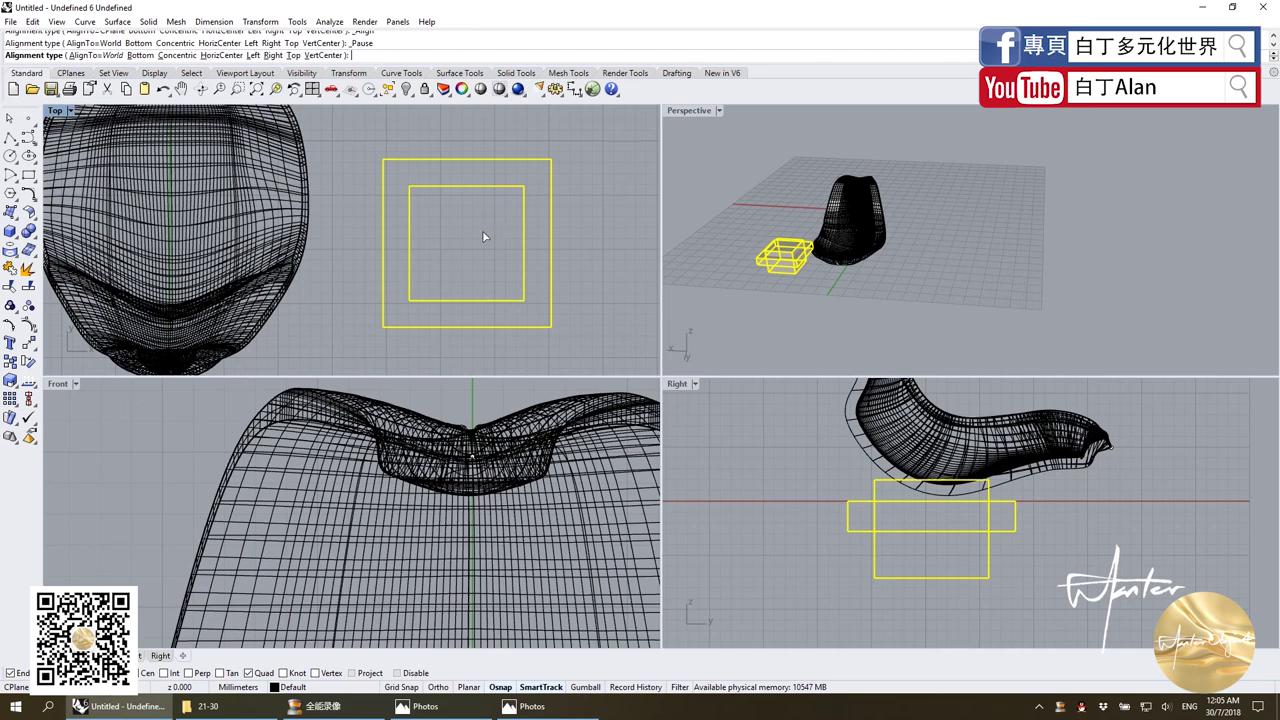
{"action": "key", "text": "a"}
{"action": "key", "text": "Return"}
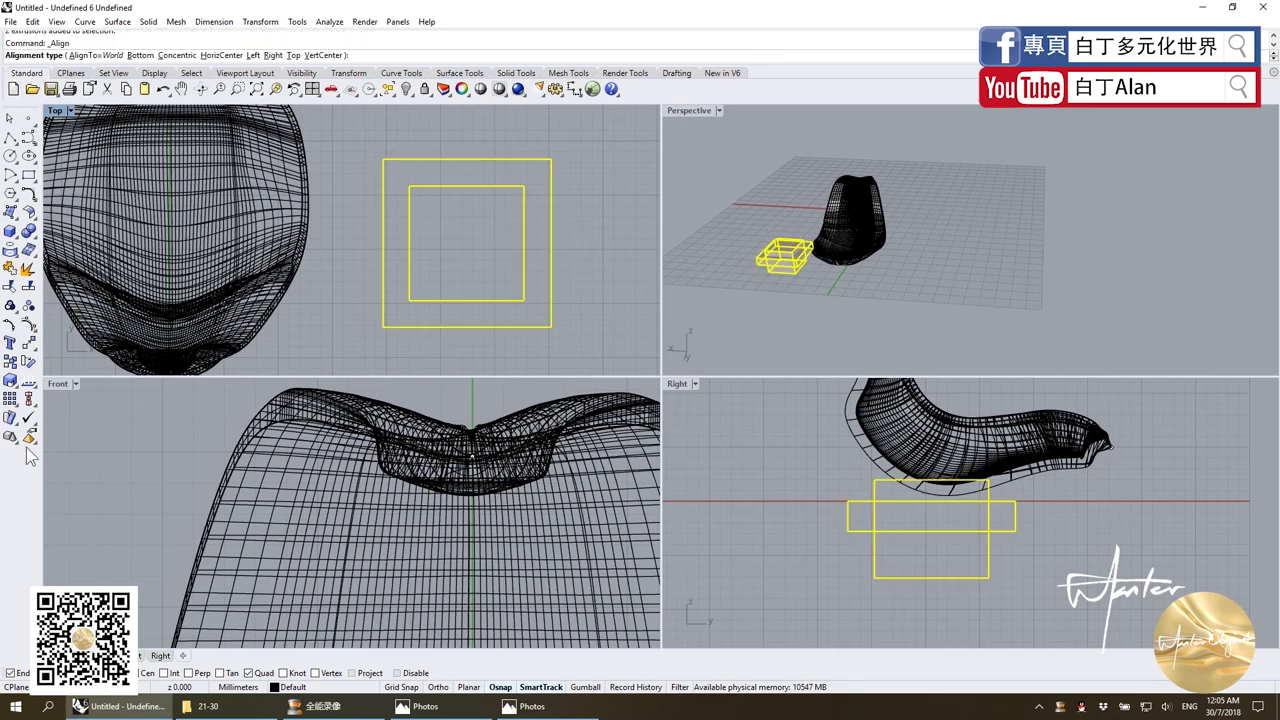
{"action": "key", "text": "Escape"}
Centre the inner box in the outer square using ortho, then raise it toward the seat.
{"action": "left_click_drag", "start_coordinate": [424, 226], "coordinate": [455, 208]}
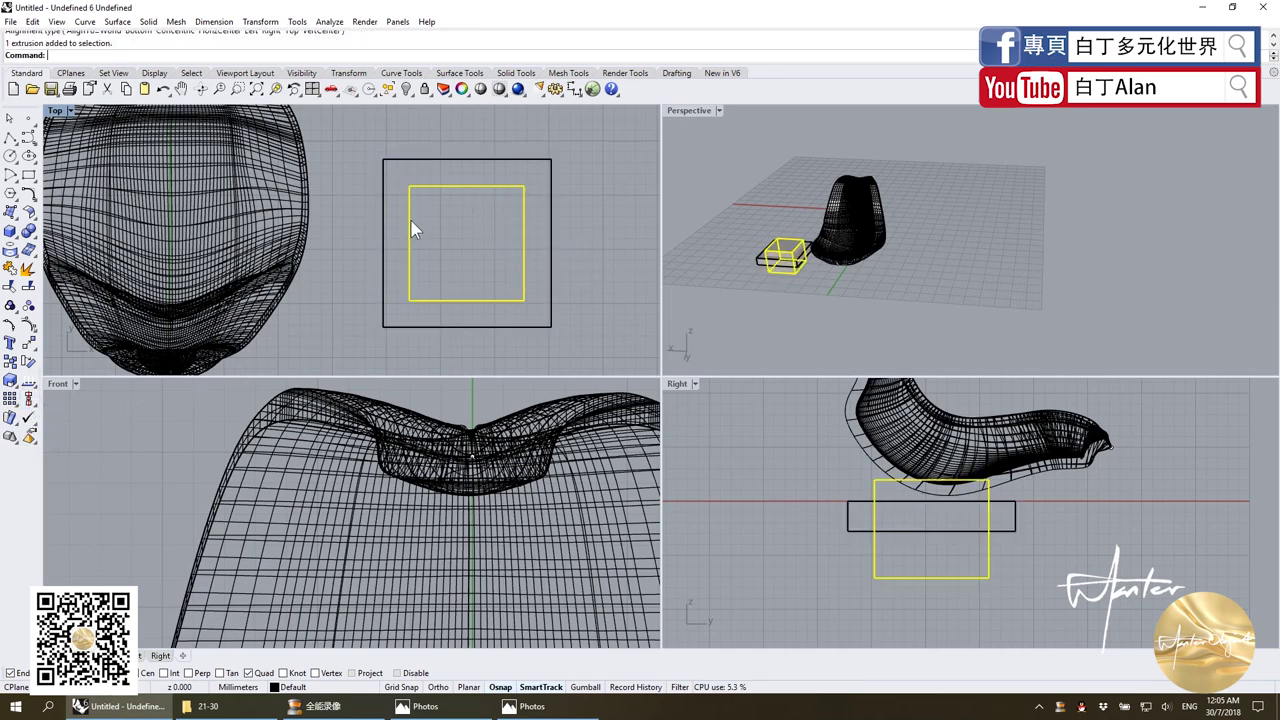
{"action": "left_click", "coordinate": [10, 381]}
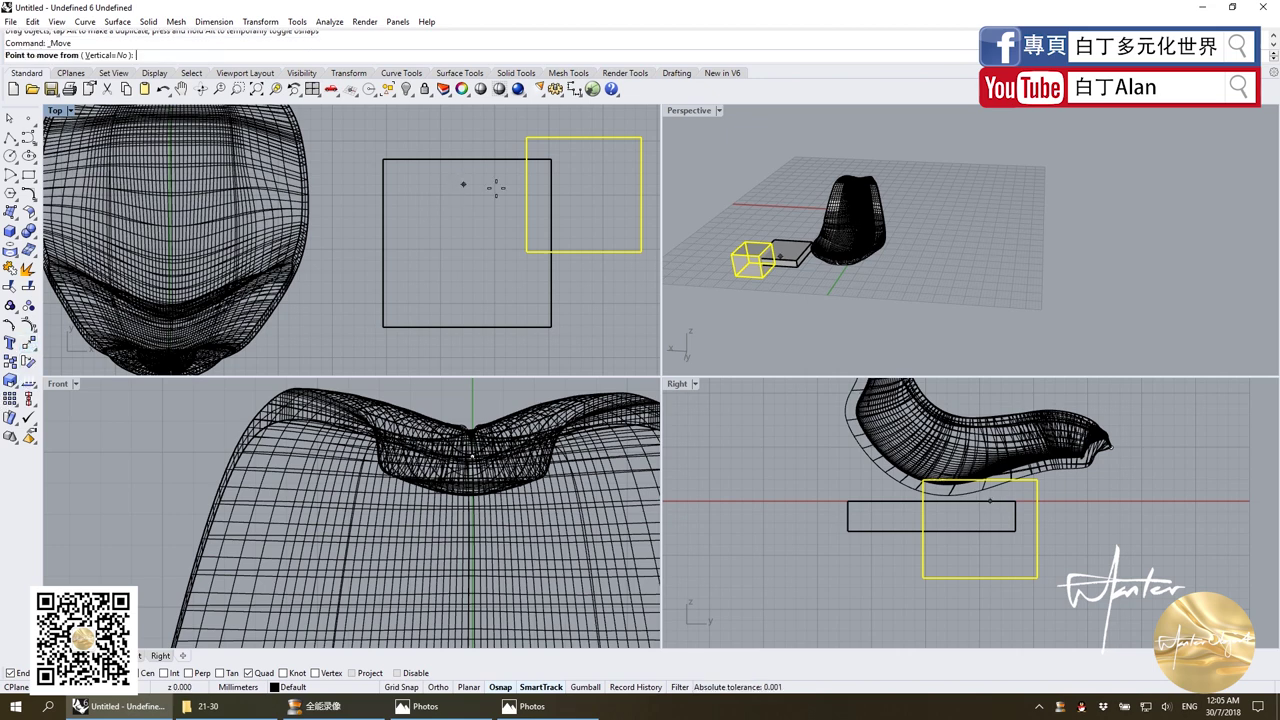
{"action": "left_click", "coordinate": [527, 192]}
{"action": "left_click", "coordinate": [527, 190]}
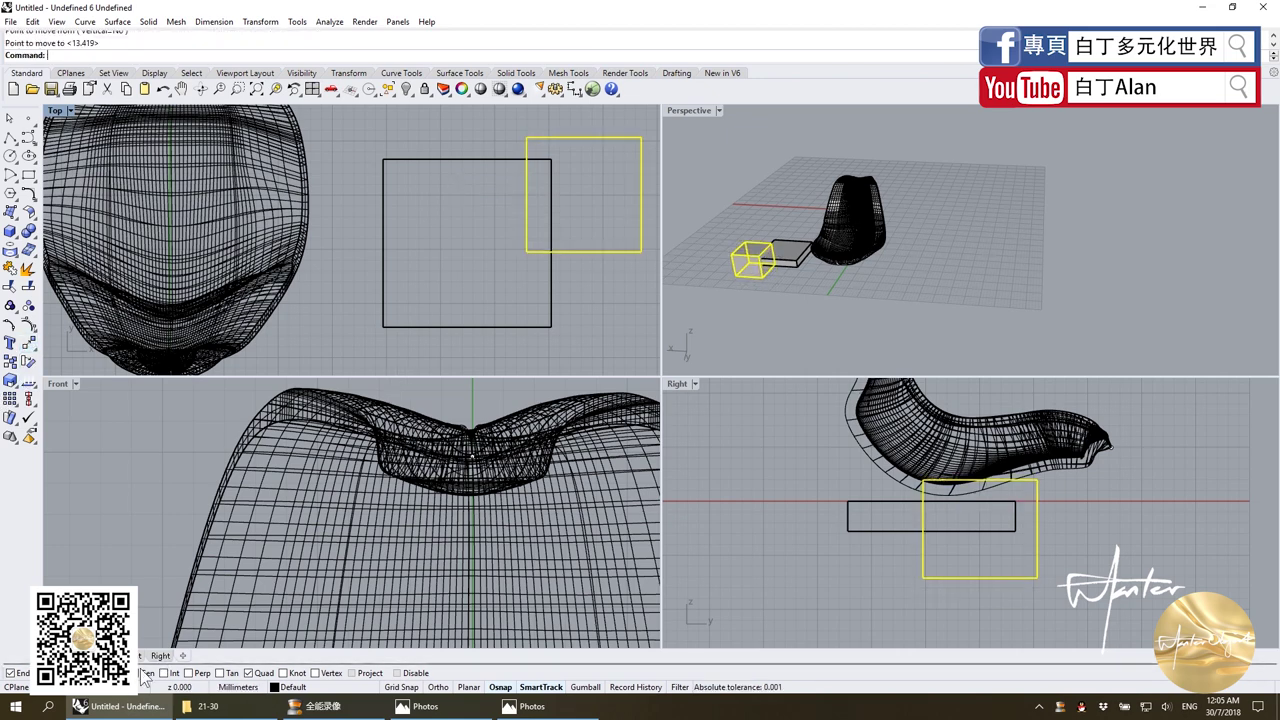
{"action": "left_click_drag", "start_coordinate": [530, 208], "coordinate": [392, 256]}
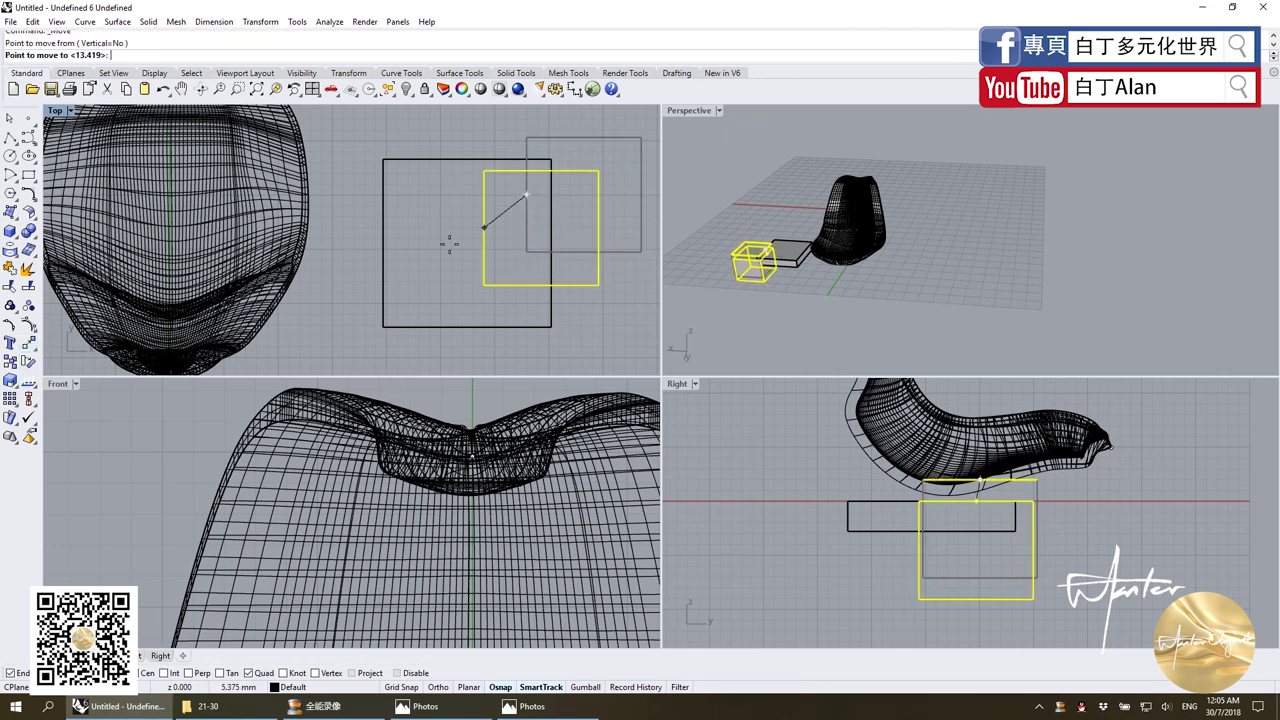
{"action": "key", "text": "Return"}
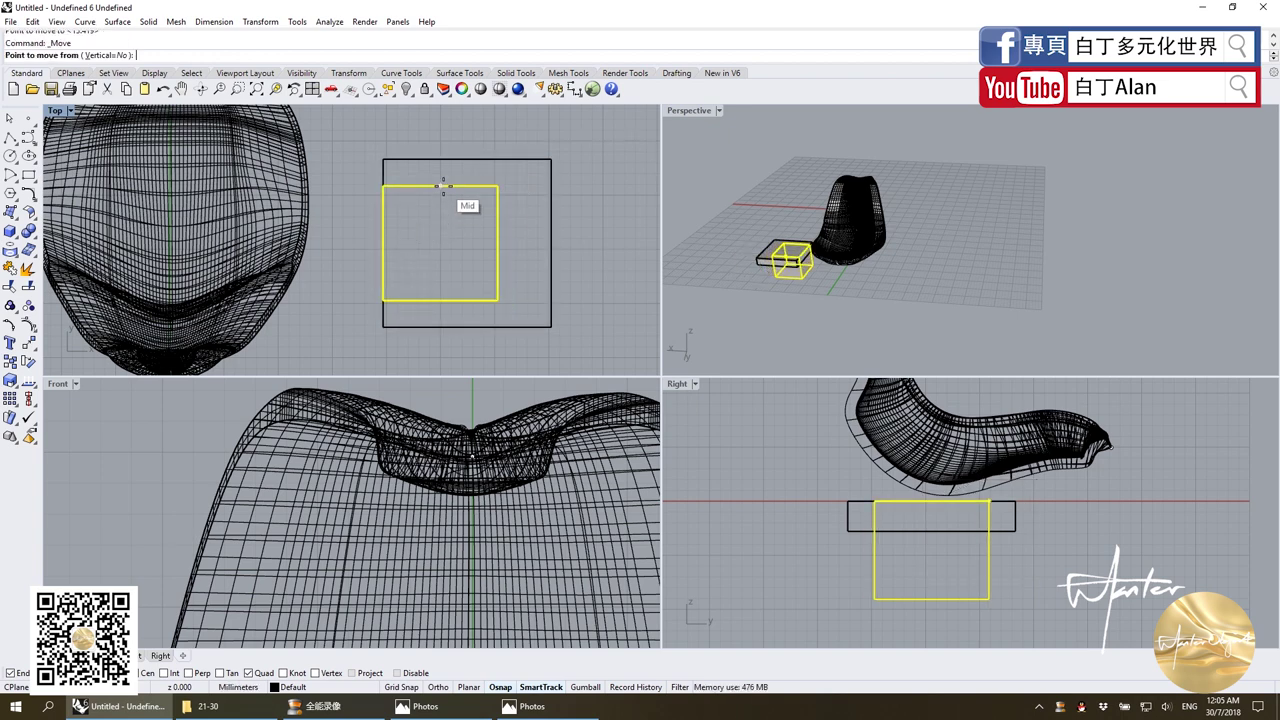
{"action": "left_click", "coordinate": [440, 186]}
{"action": "key", "text": "F8"}
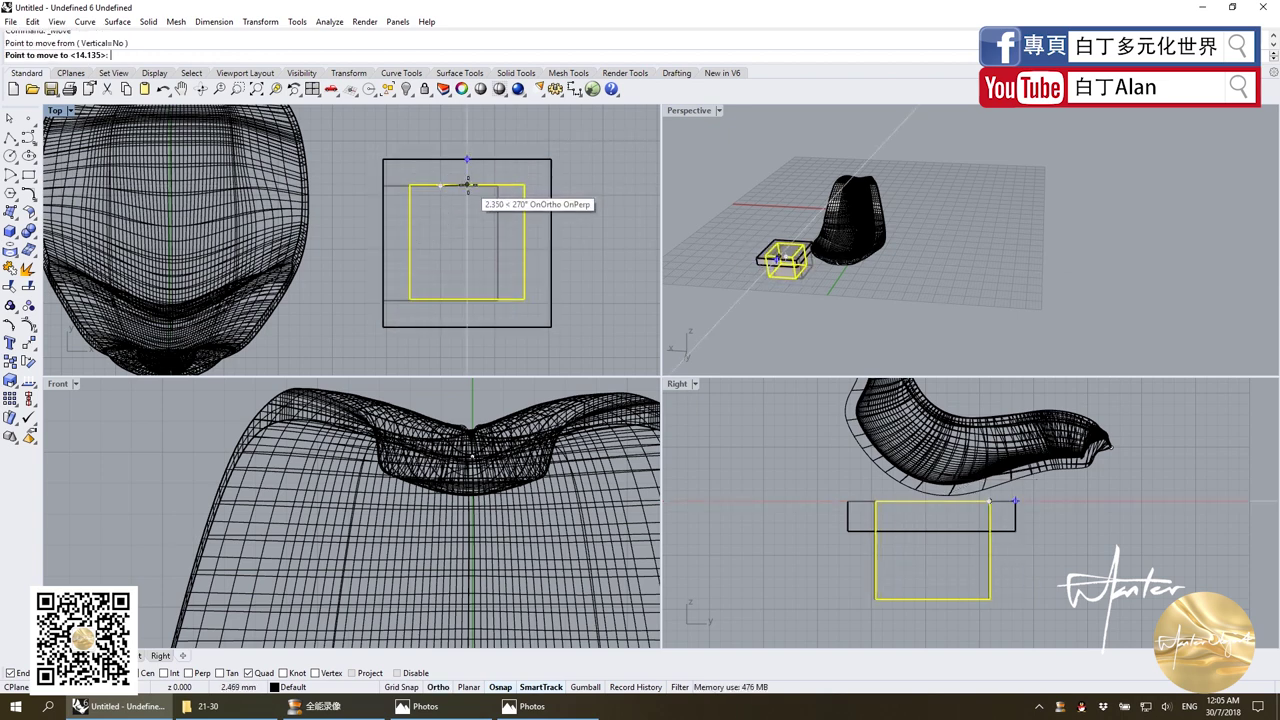
{"action": "left_click", "coordinate": [467, 186]}
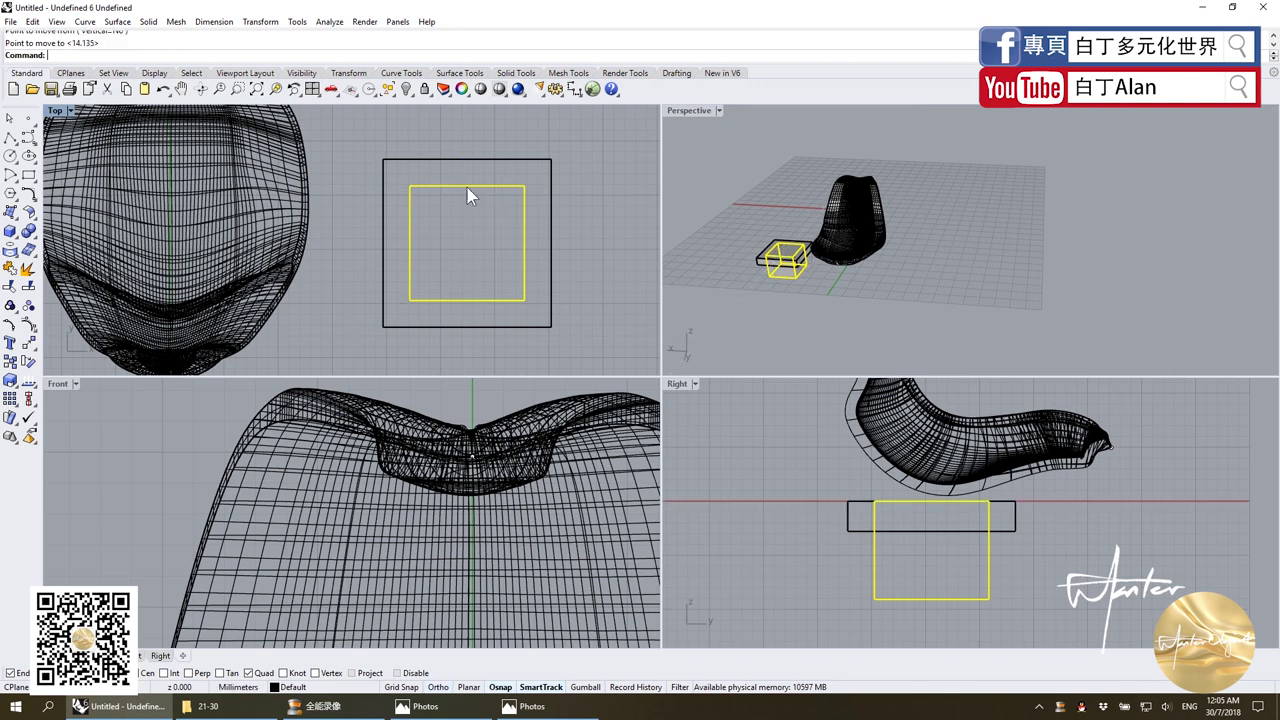
{"action": "left_click_drag", "start_coordinate": [990, 575], "coordinate": [993, 553]}
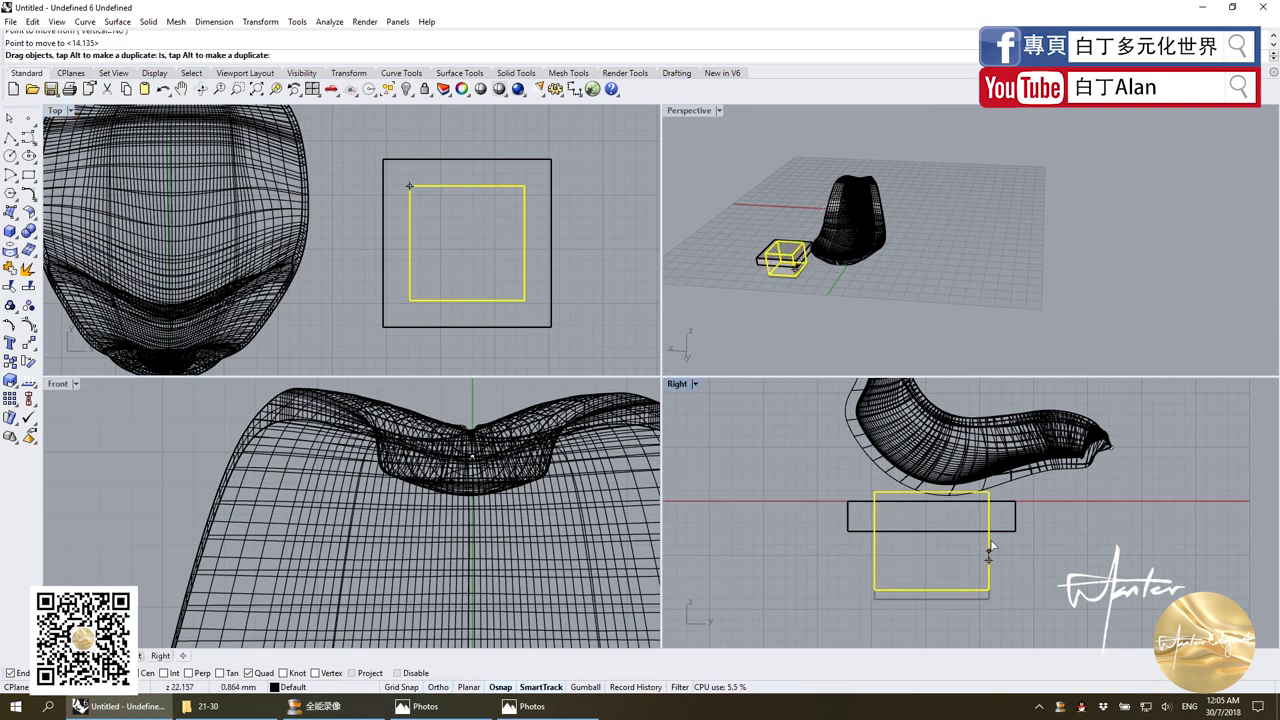
Select the tall inner box and start Scale2D on it.
{"action": "scroll", "coordinate": [742, 256], "scroll_direction": "up", "scroll_amount": 5}
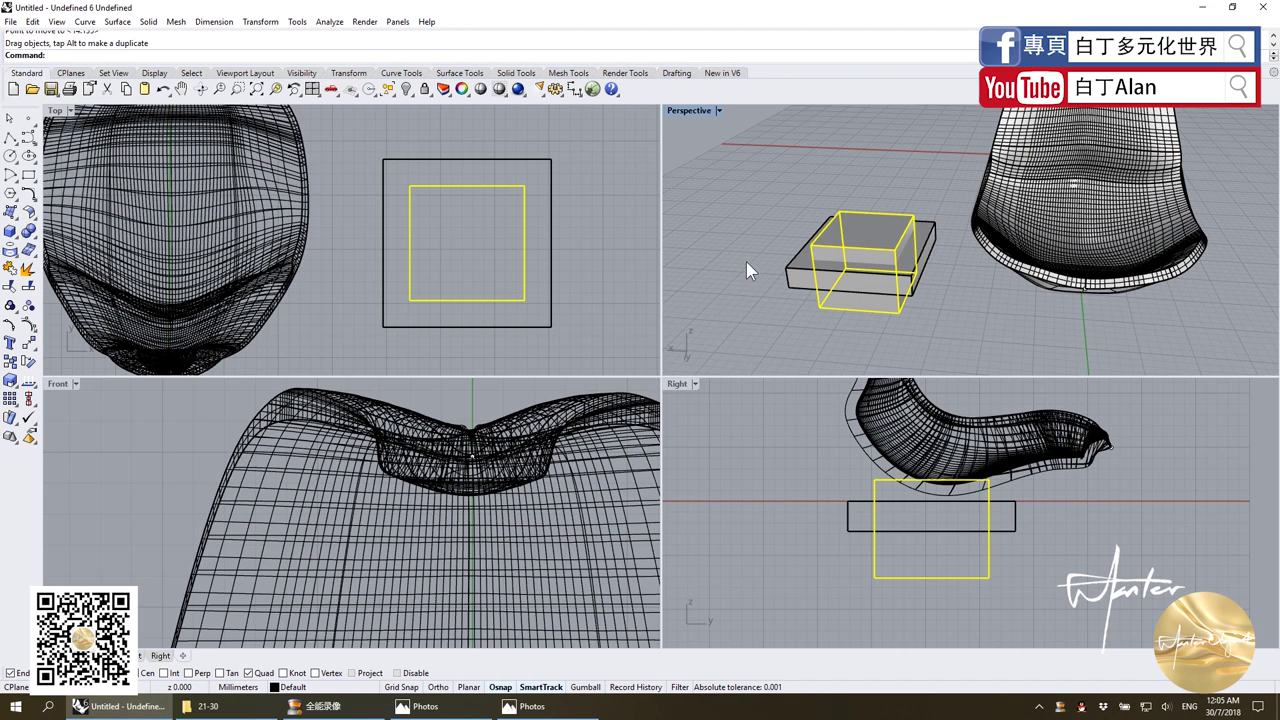
{"action": "left_click", "coordinate": [790, 277]}
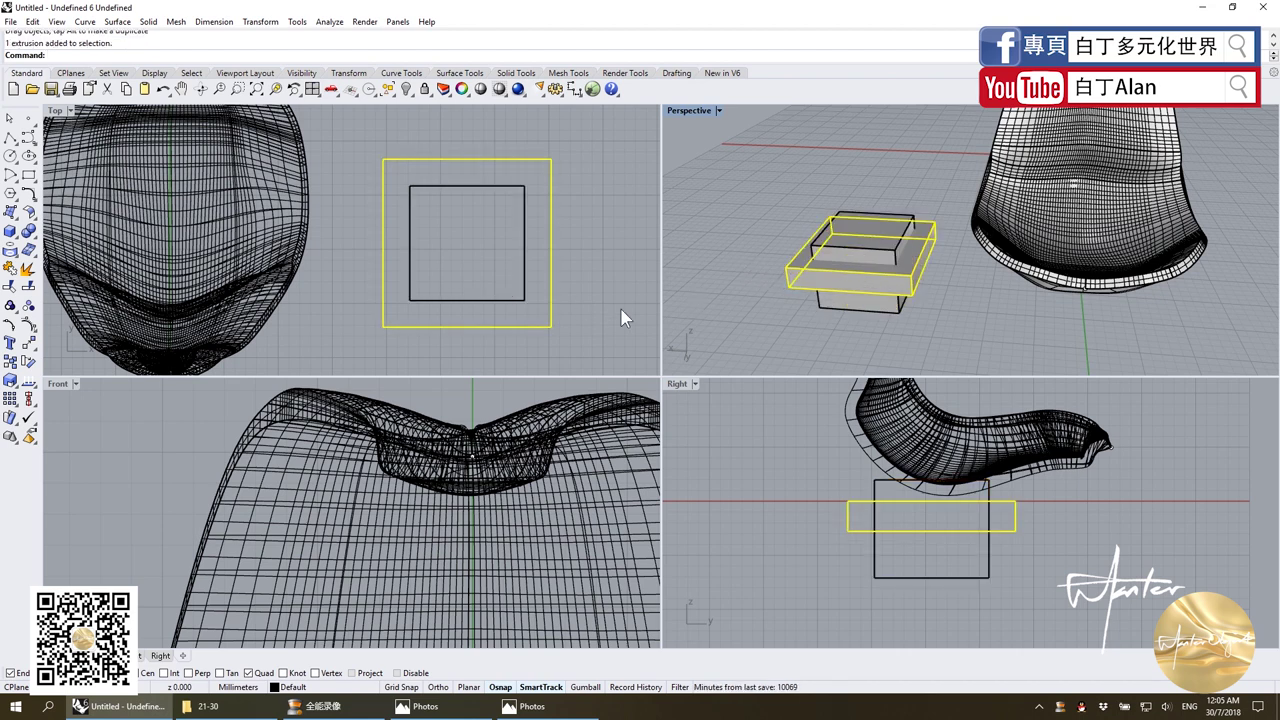
{"action": "left_click", "coordinate": [524, 279]}
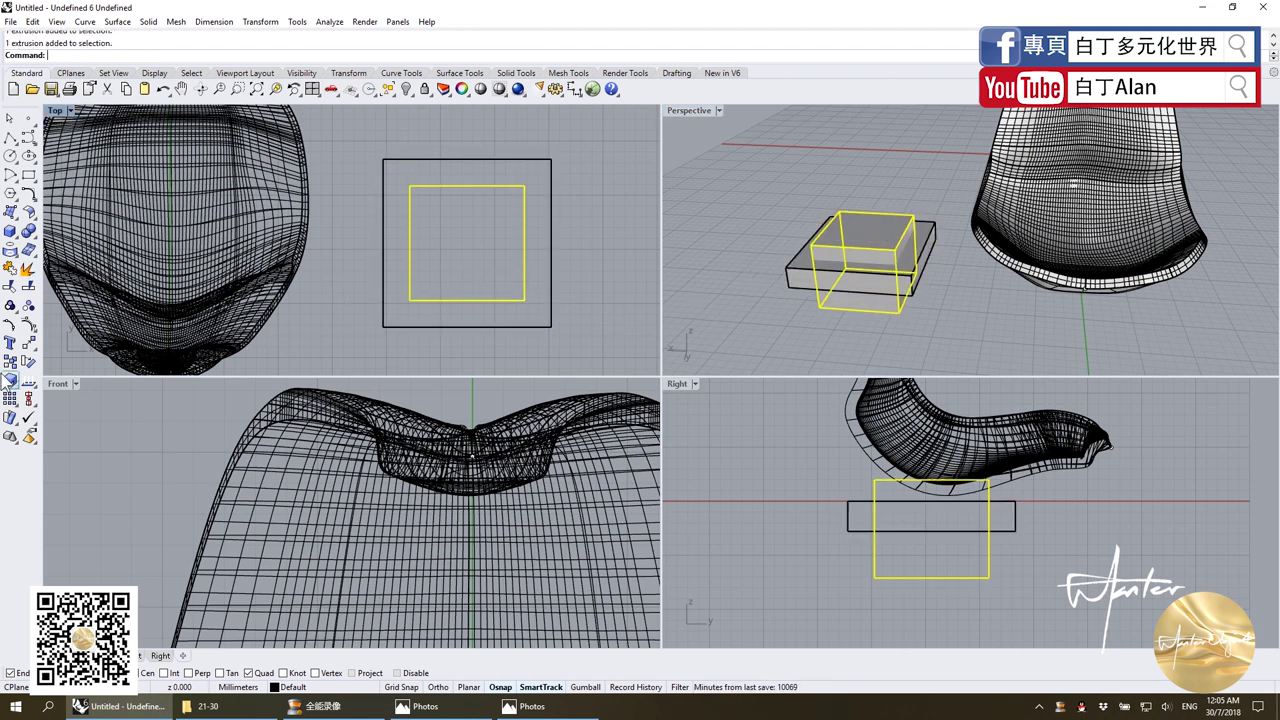
{"action": "right_click", "coordinate": [12, 382]}
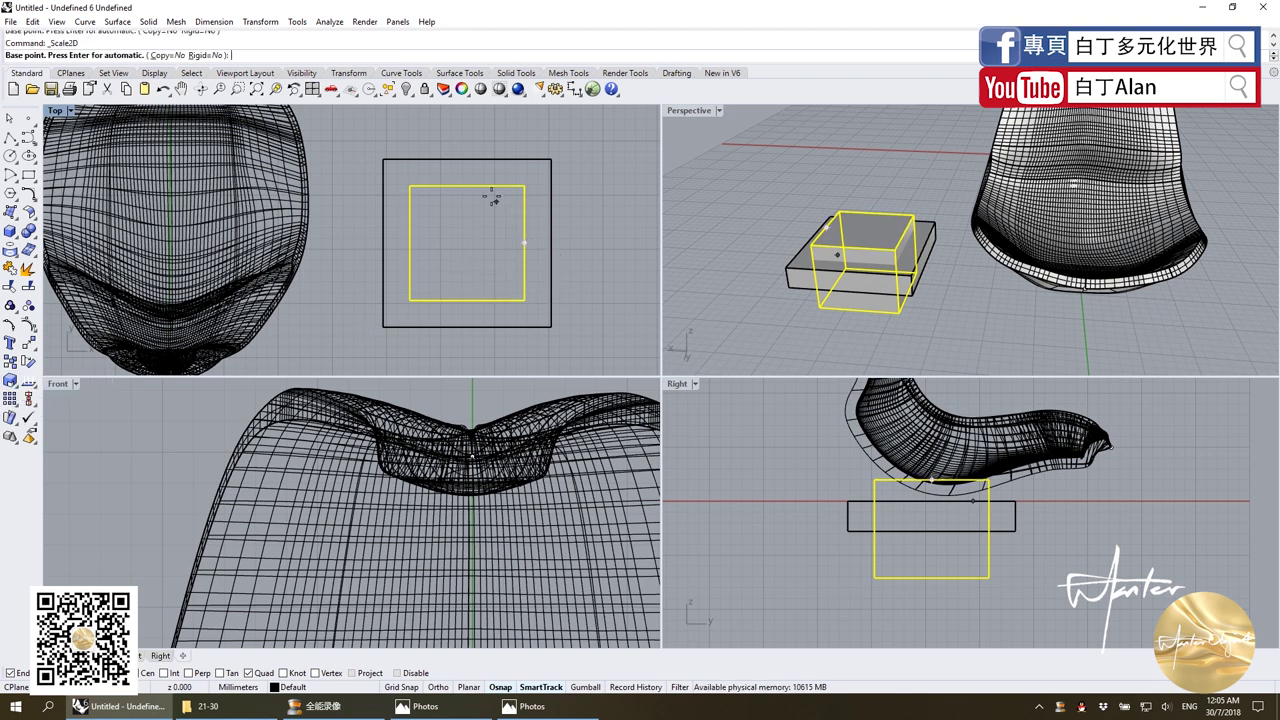
Enlarge the inner box slightly in plan with Scale2D, checking the reference photo.
{"action": "left_click", "coordinate": [470, 242]}
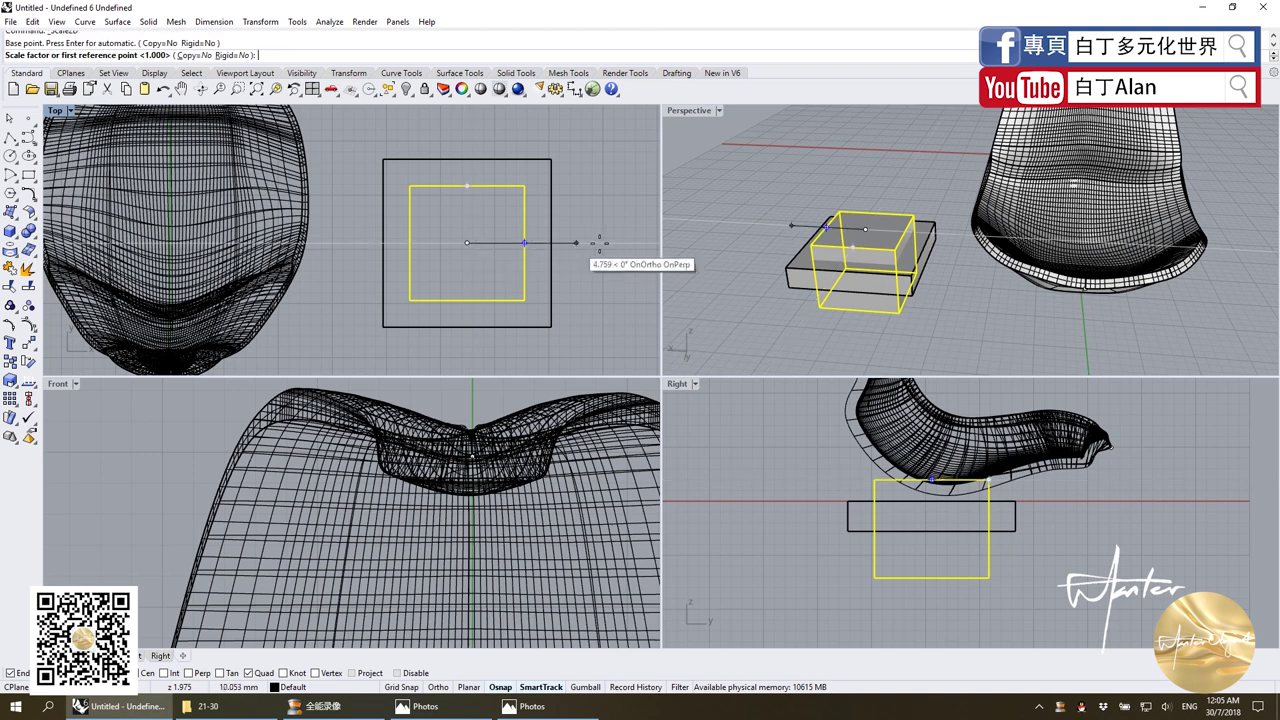
{"action": "left_click", "coordinate": [573, 243]}
{"action": "left_click", "coordinate": [592, 243]}
{"action": "left_click", "coordinate": [503, 710]}
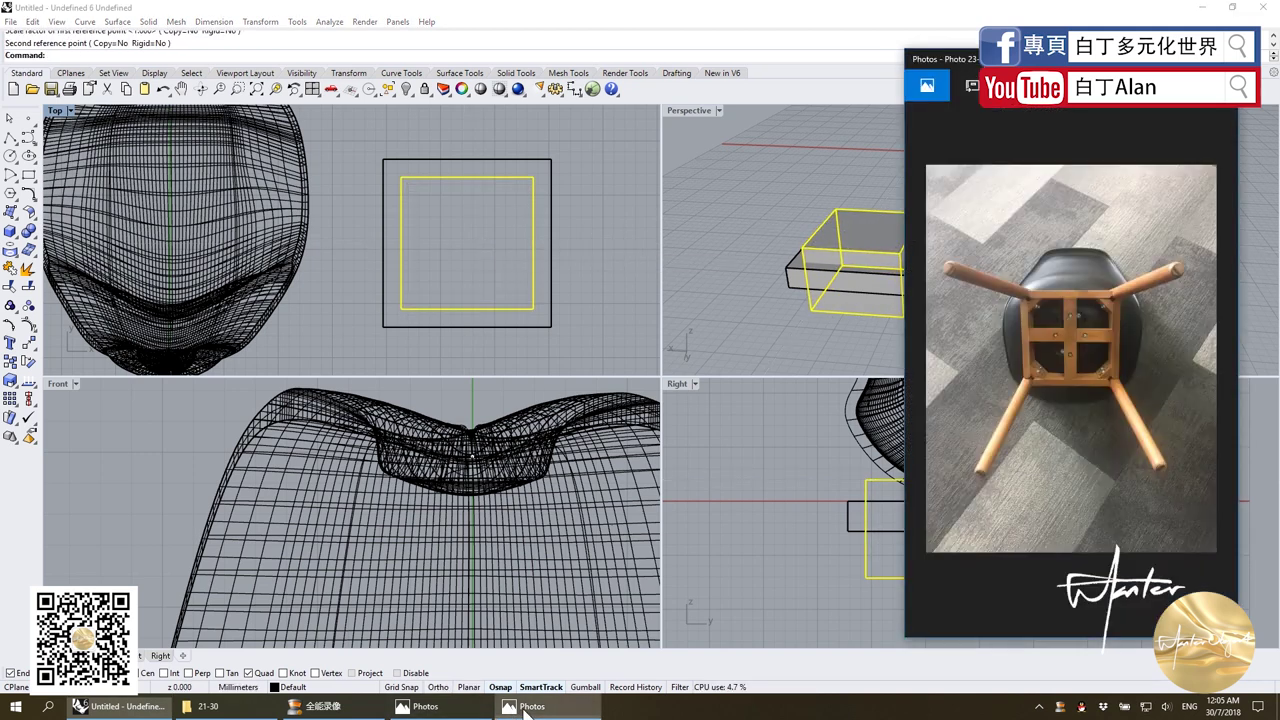
{"action": "left_click", "coordinate": [491, 377]}
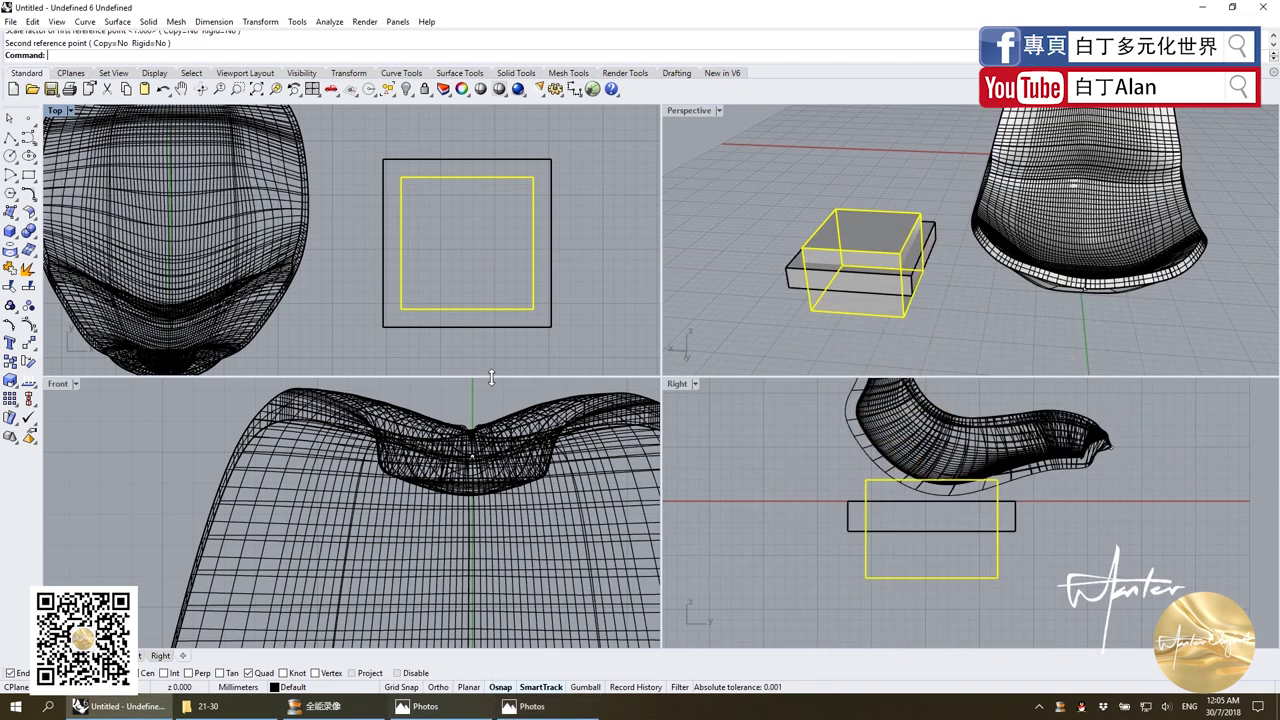
Subtract the inner box from the slab with BooleanDifference to leave a hollow frame.
{"action": "key", "text": "Escape"}
{"action": "left_click", "coordinate": [550, 268]}
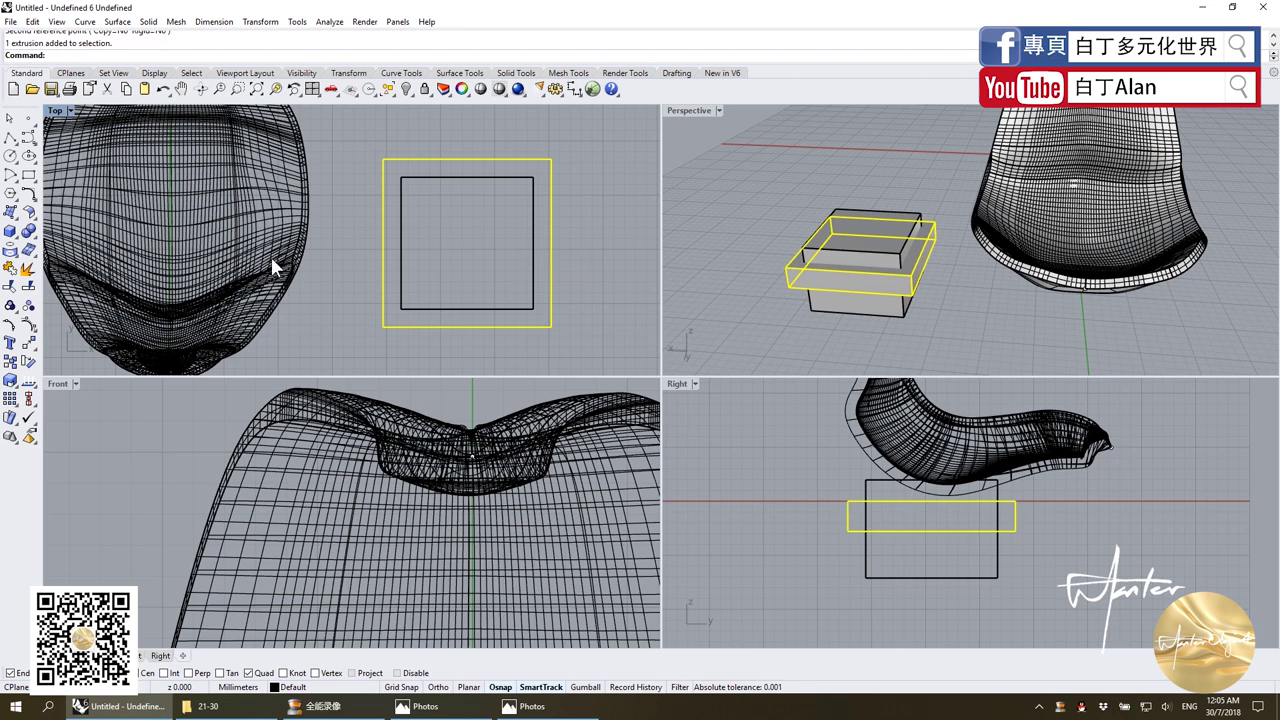
{"action": "left_click", "coordinate": [30, 233]}
{"action": "left_click", "coordinate": [48, 232]}
{"action": "left_click", "coordinate": [535, 250]}
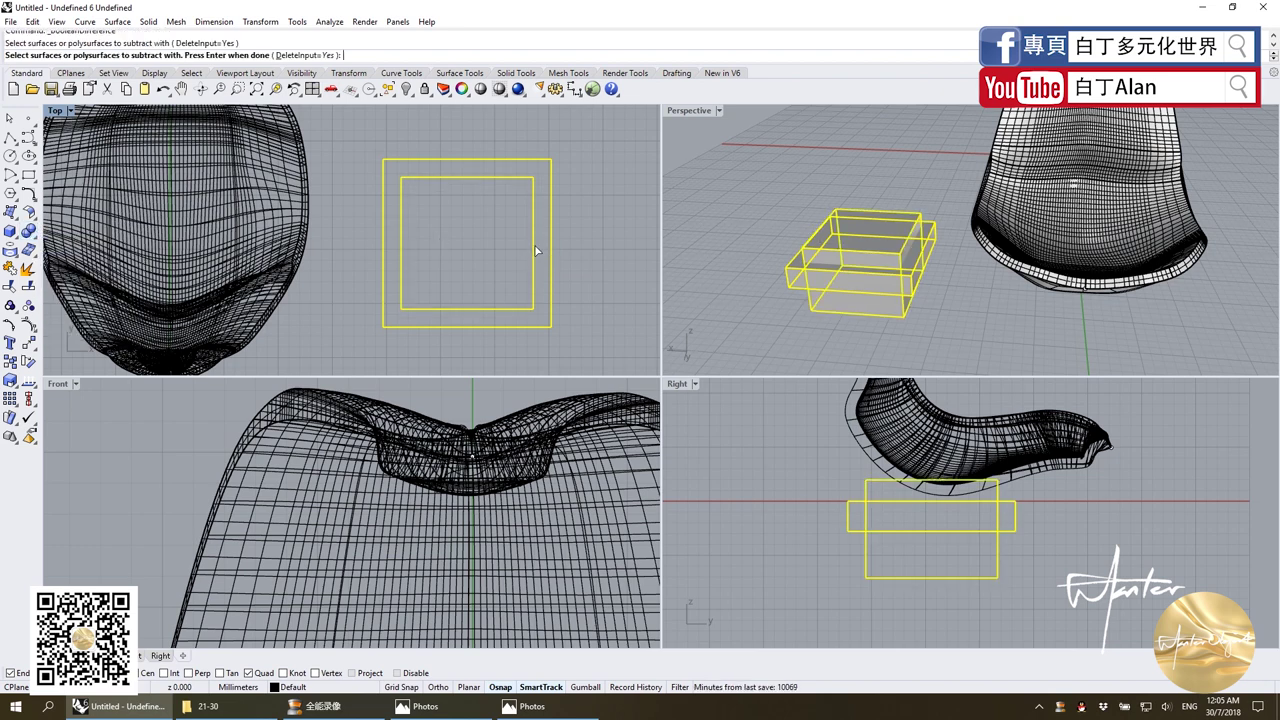
{"action": "key", "text": "Return"}
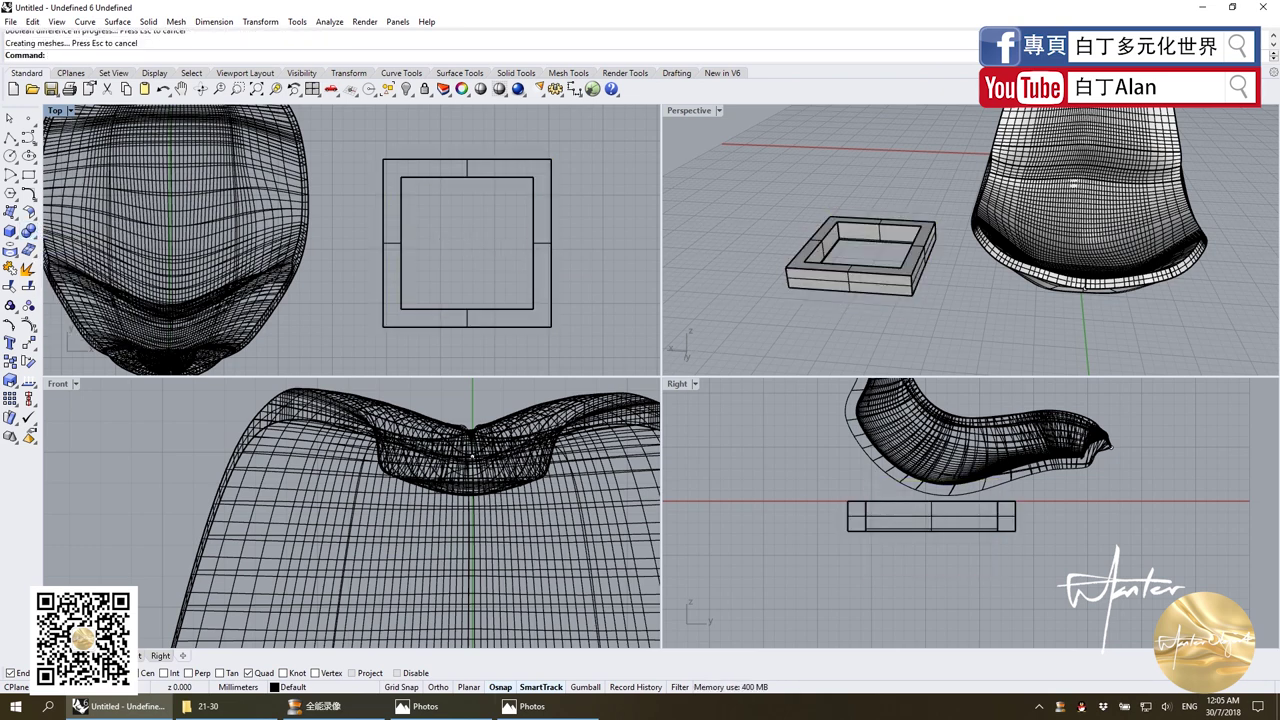
{"action": "left_click", "coordinate": [540, 706]}
Draw a thin box bar spanning across the square frame.
{"action": "left_click", "coordinate": [560, 712]}
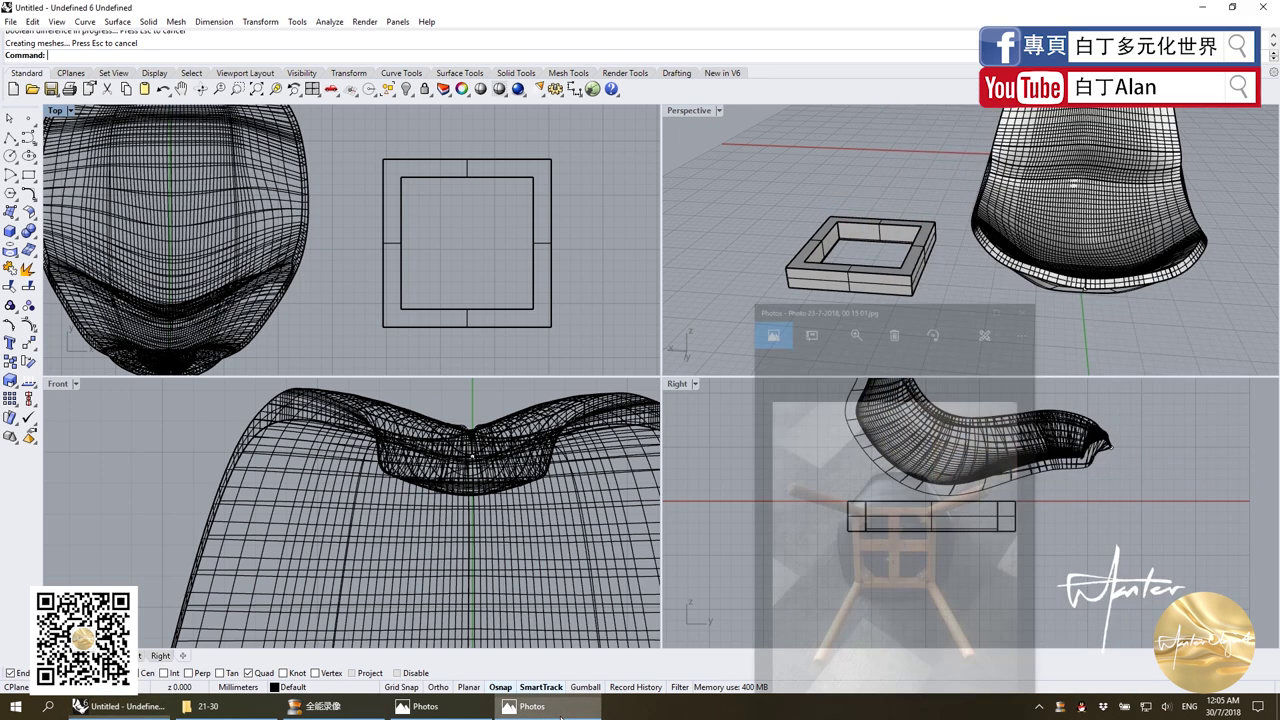
{"action": "left_click", "coordinate": [9, 231]}
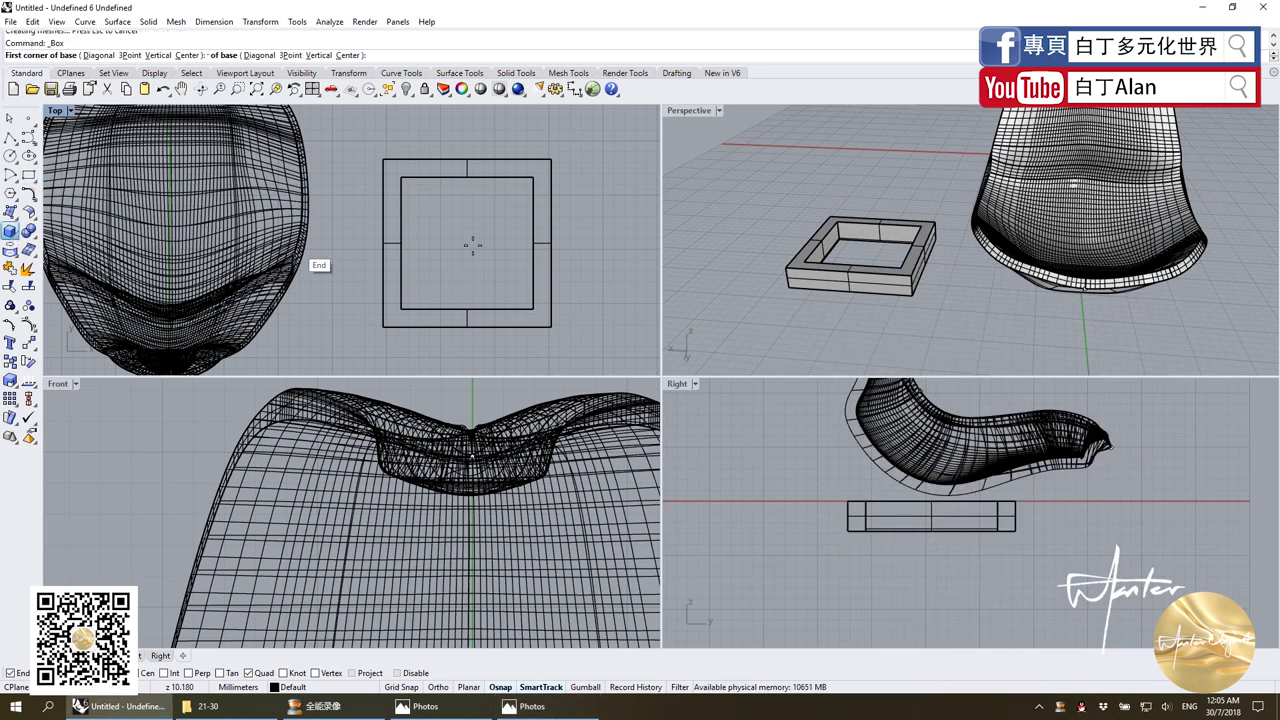
{"action": "left_click", "coordinate": [400, 228]}
{"action": "left_click", "coordinate": [533, 254]}
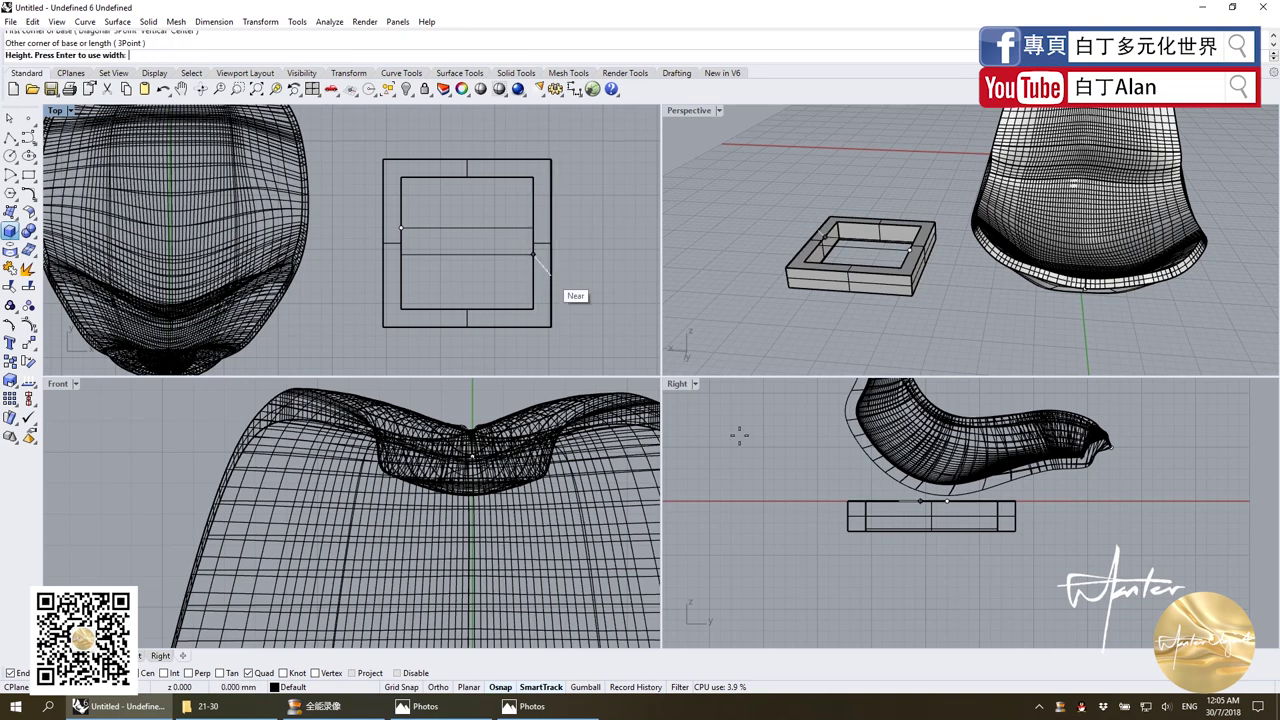
{"action": "scroll", "coordinate": [935, 515], "scroll_direction": "up", "scroll_amount": 2}
{"action": "left_click", "coordinate": [935, 506]}
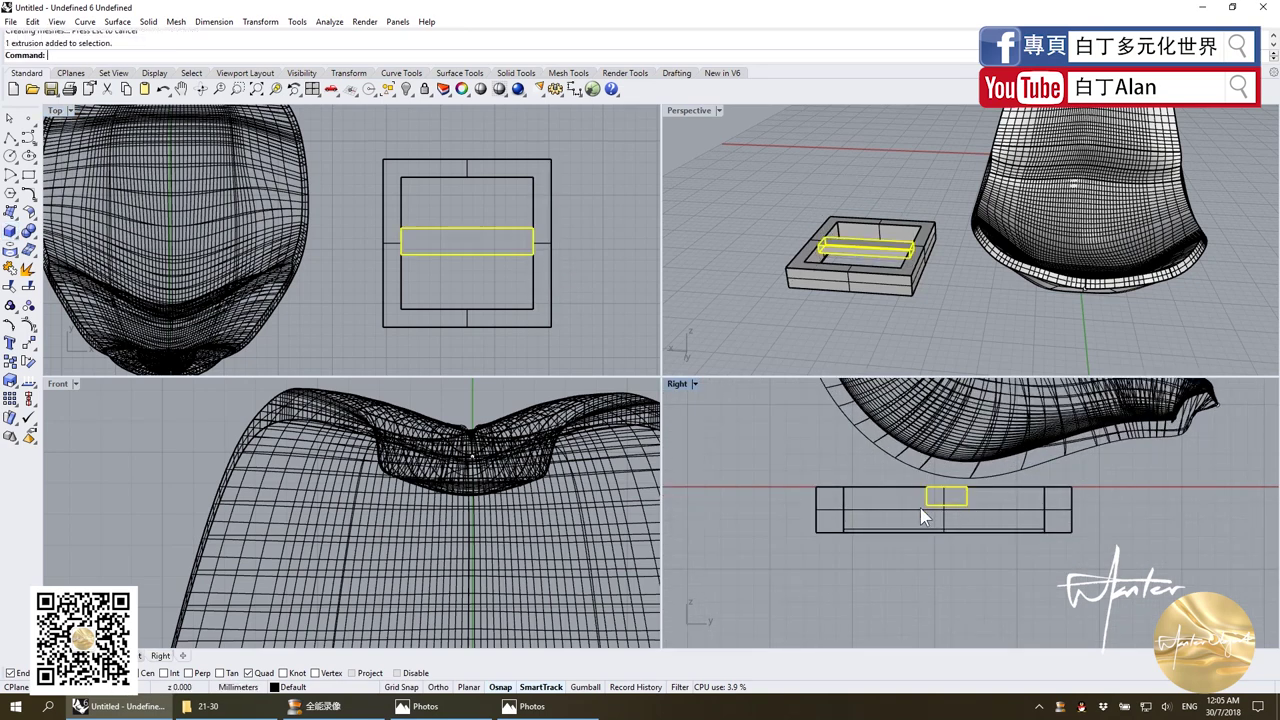
Move the bar down to the bottom of the frame in the Right view.
{"action": "left_click", "coordinate": [29, 343]}
{"action": "scroll", "coordinate": [980, 495], "scroll_direction": "up", "scroll_amount": 2}
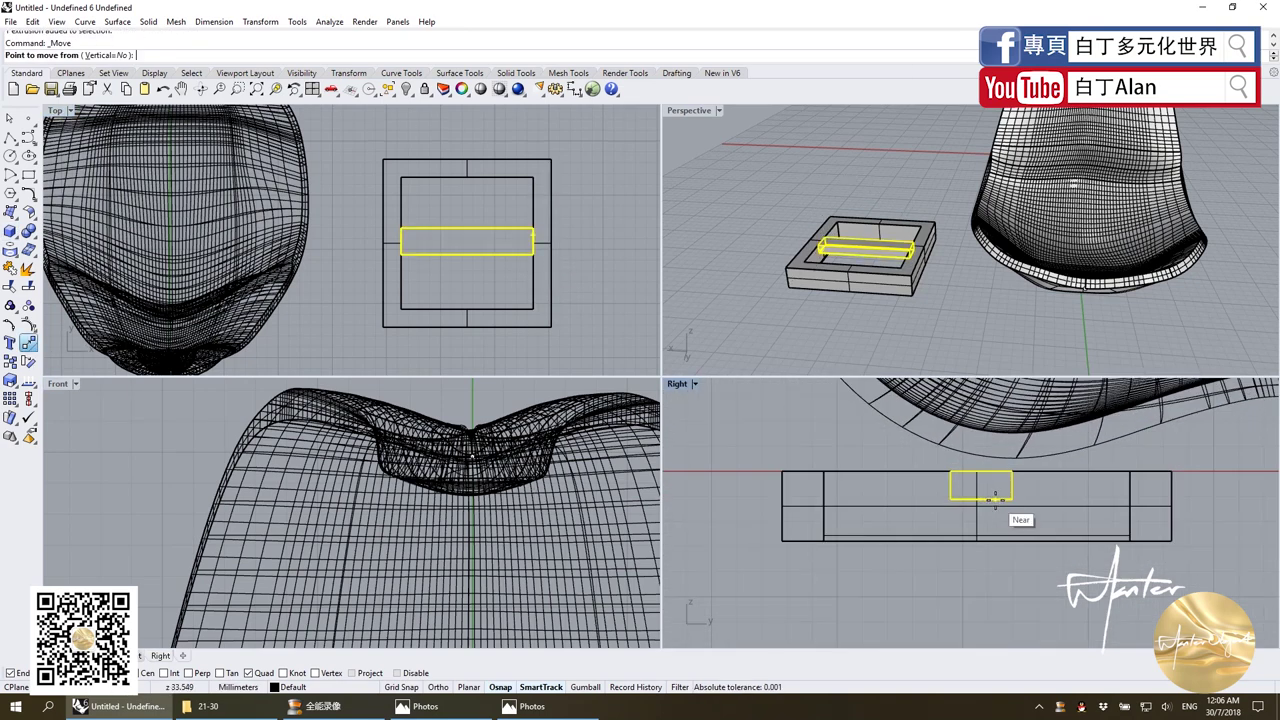
{"action": "left_click", "coordinate": [995, 497]}
{"action": "left_click", "coordinate": [995, 539]}
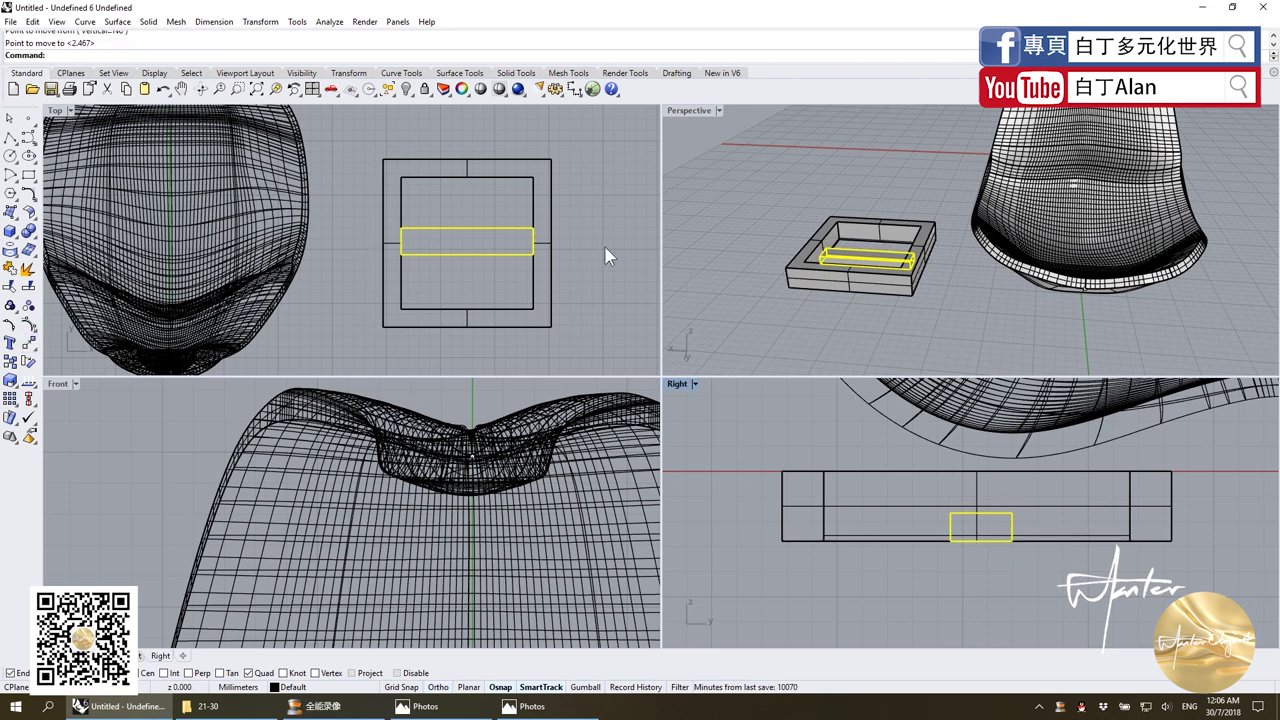
{"action": "scroll", "coordinate": [408, 251], "scroll_direction": "up", "scroll_amount": 2}
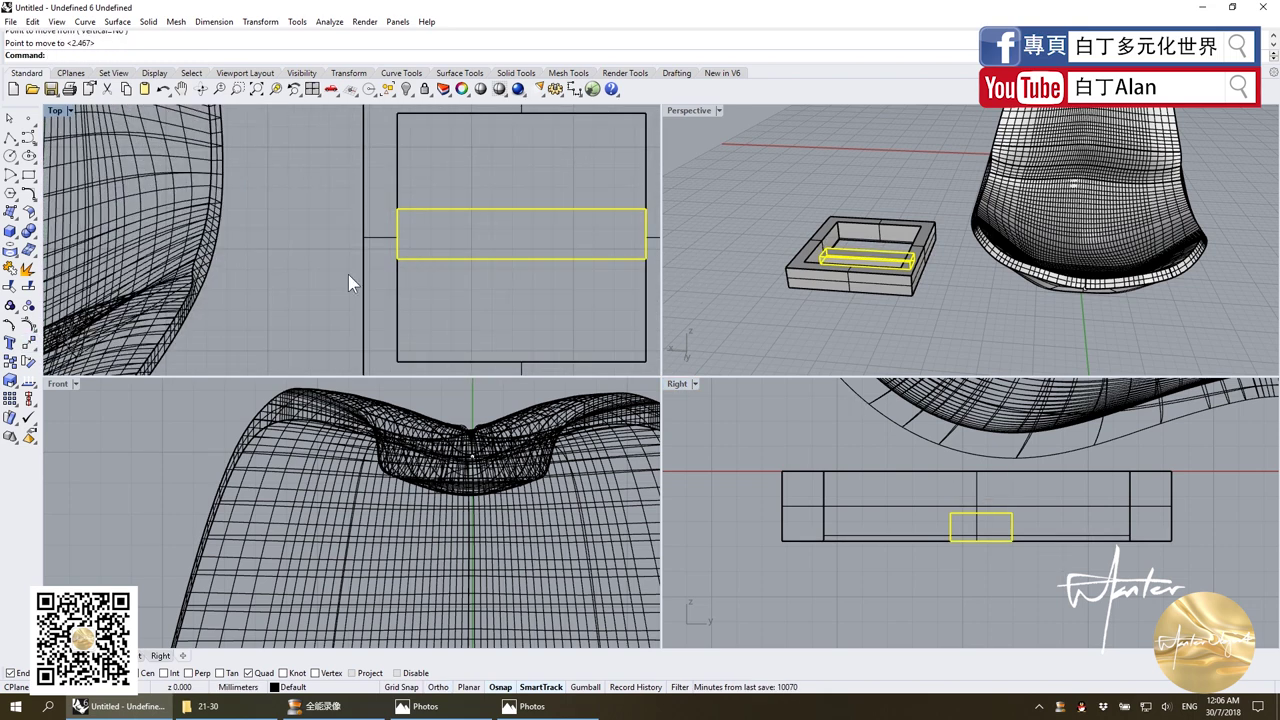
Duplicate the bar in place and rotate the copy 90° about the frame centre.
{"action": "right_click", "coordinate": [10, 362]}
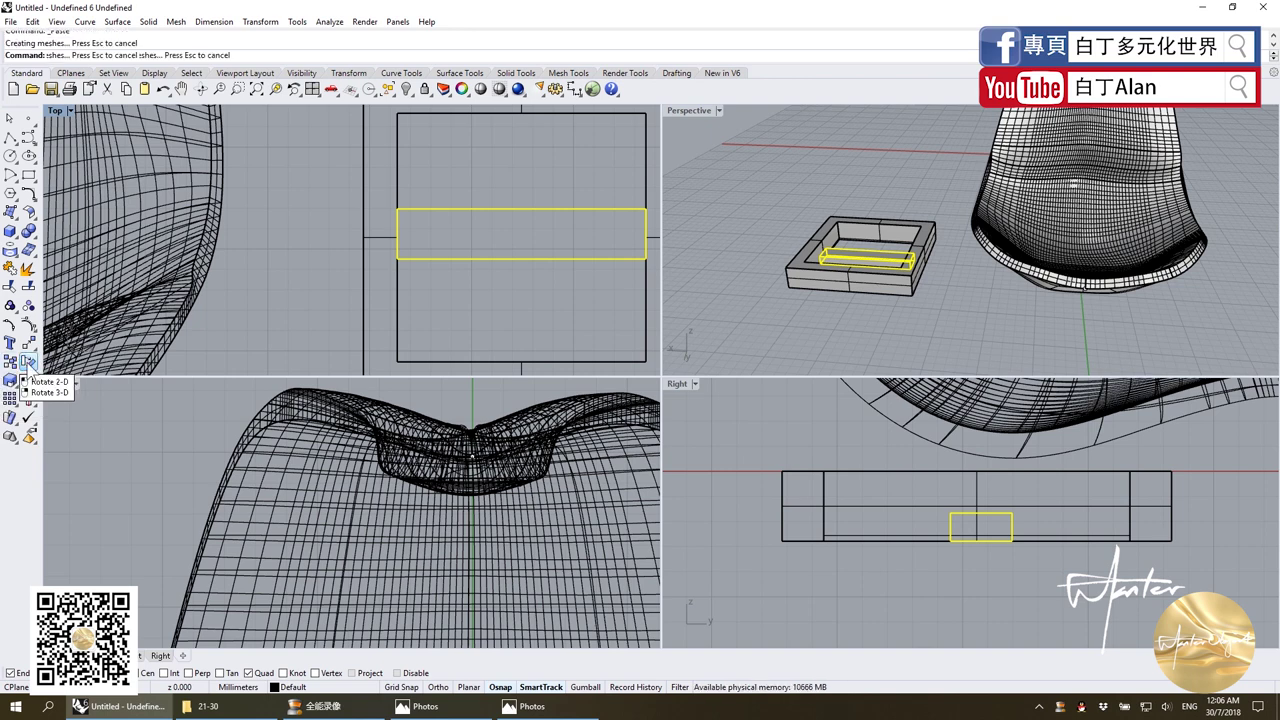
{"action": "left_click", "coordinate": [27, 363]}
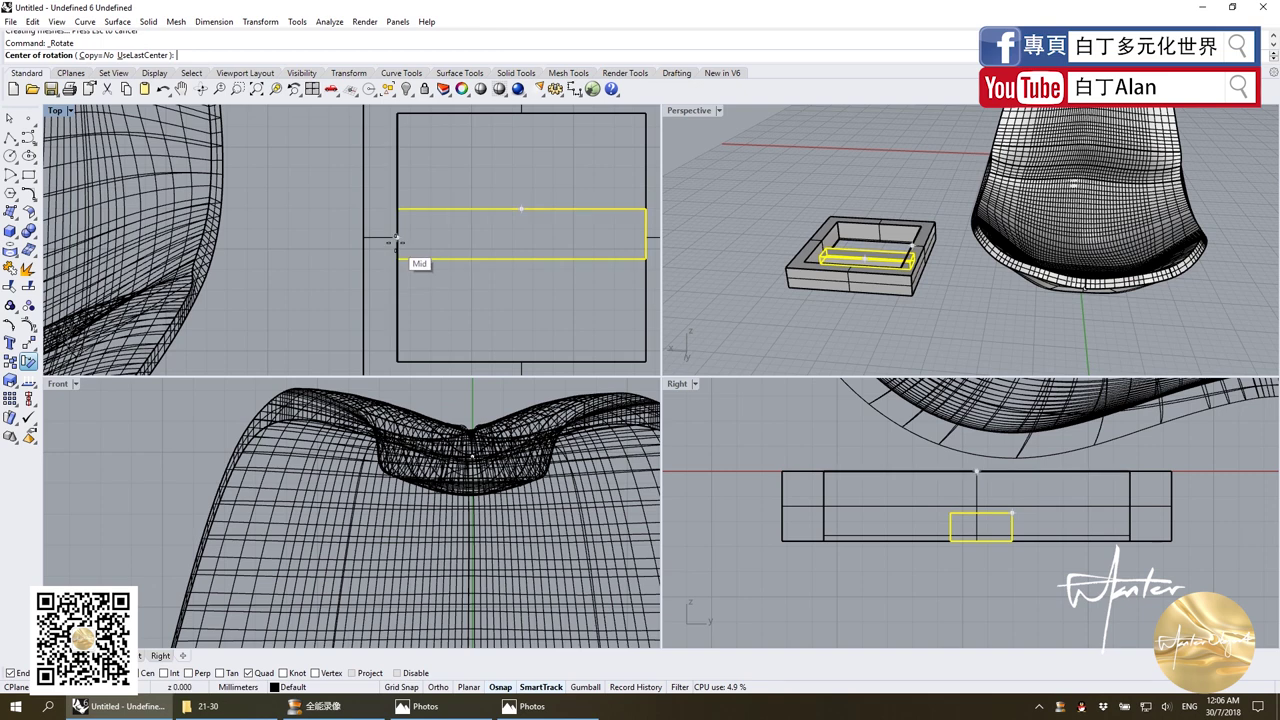
{"action": "left_click", "coordinate": [522, 234]}
{"action": "scroll", "coordinate": [522, 237], "scroll_direction": "down", "scroll_amount": 2}
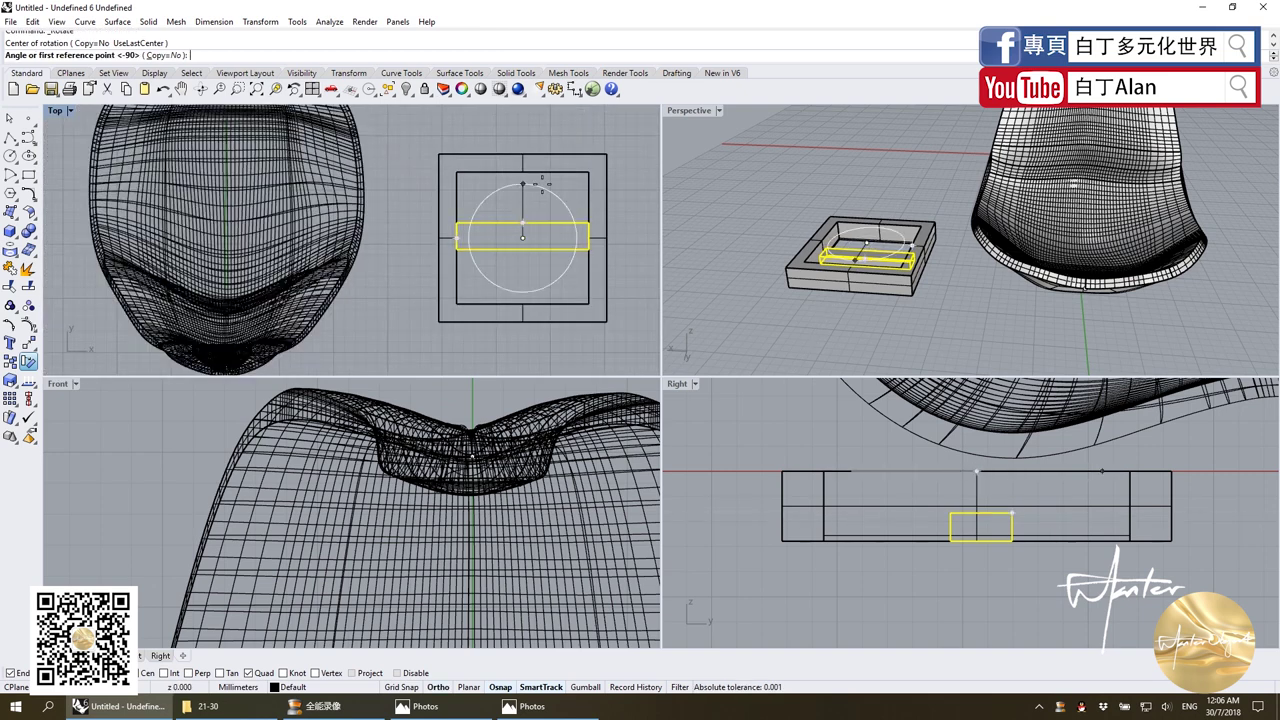
{"action": "left_click", "coordinate": [522, 184]}
{"action": "left_click", "coordinate": [632, 256]}
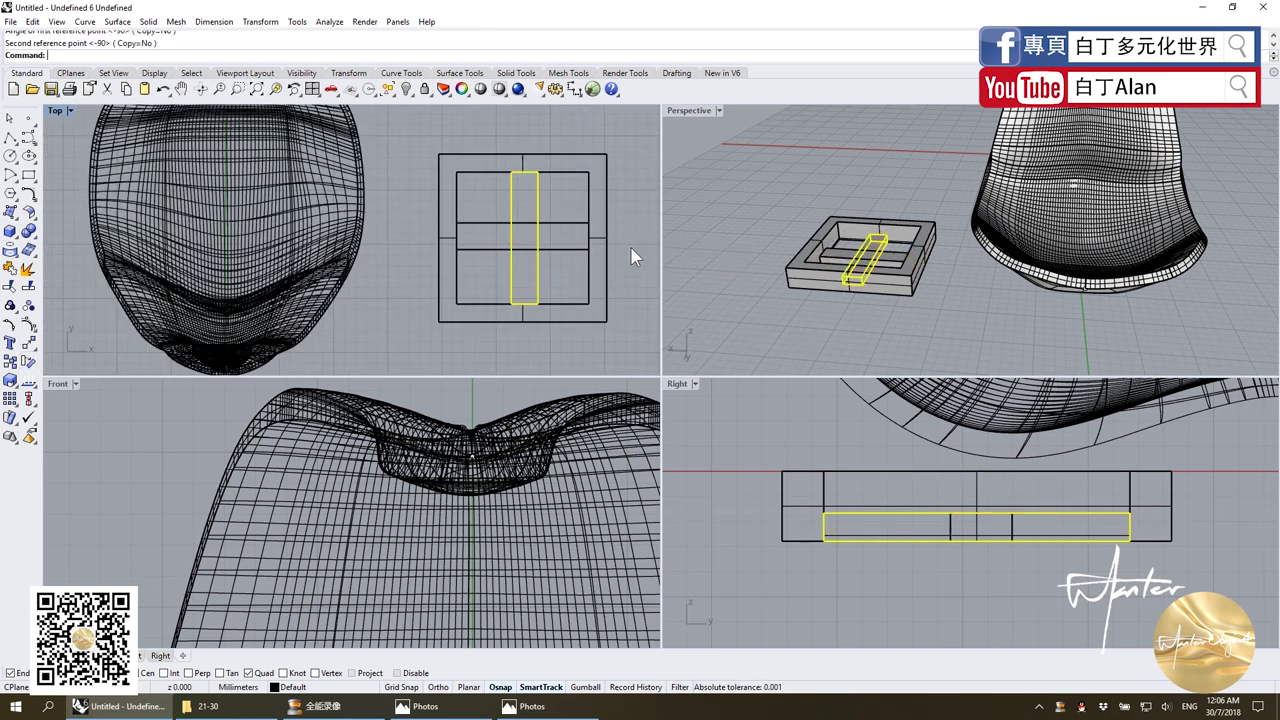
{"action": "key", "text": "Escape"}
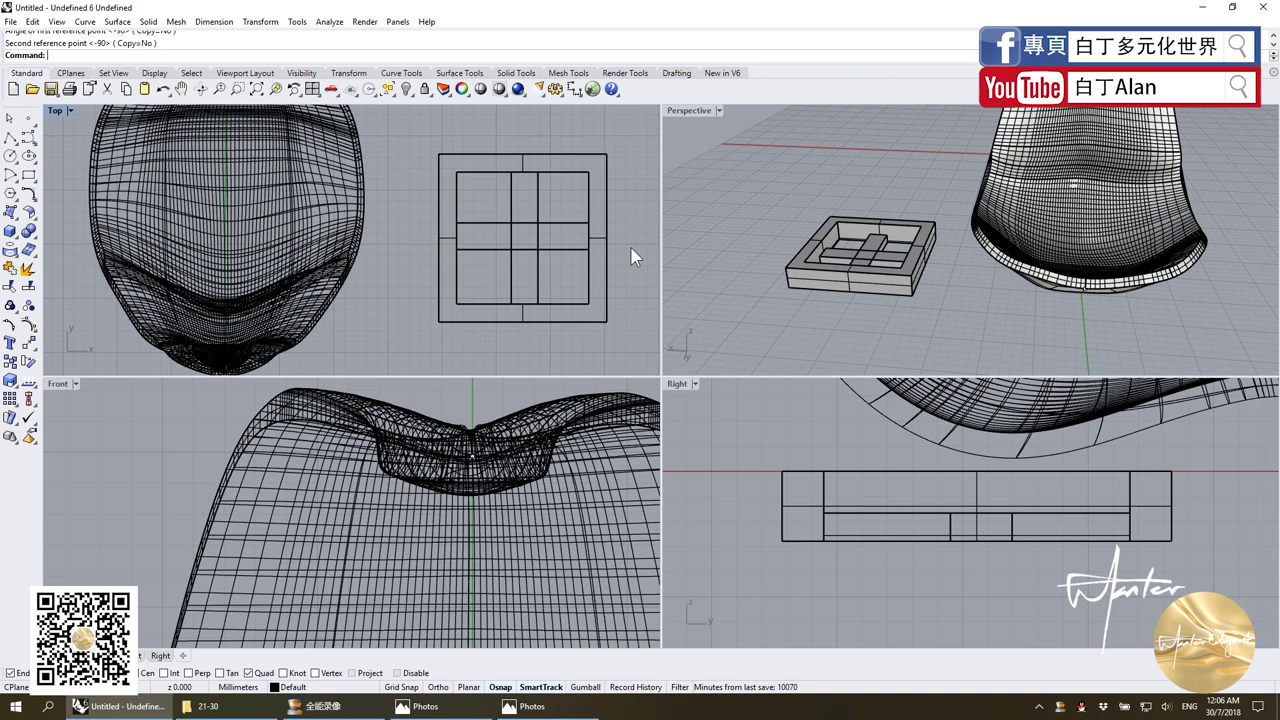
{"action": "left_click", "coordinate": [16, 239]}
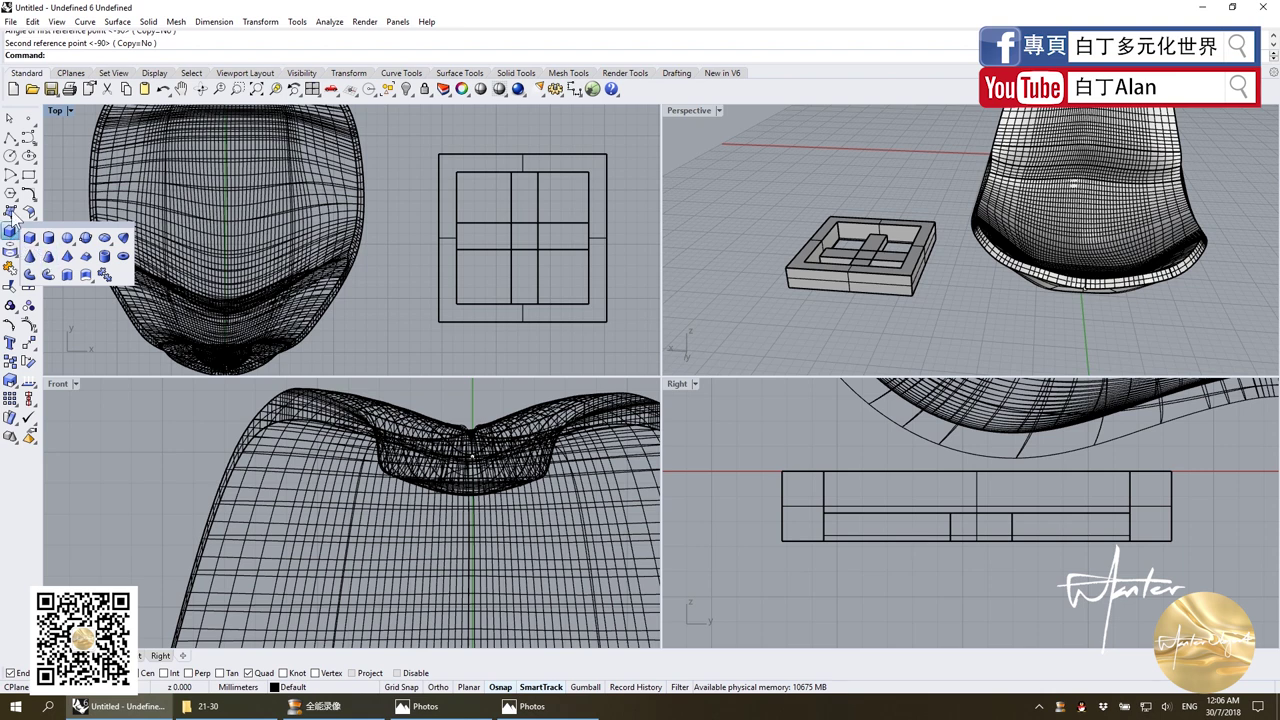
Draw a horizontal polyline straight across the frame.
{"action": "left_click", "coordinate": [10, 138]}
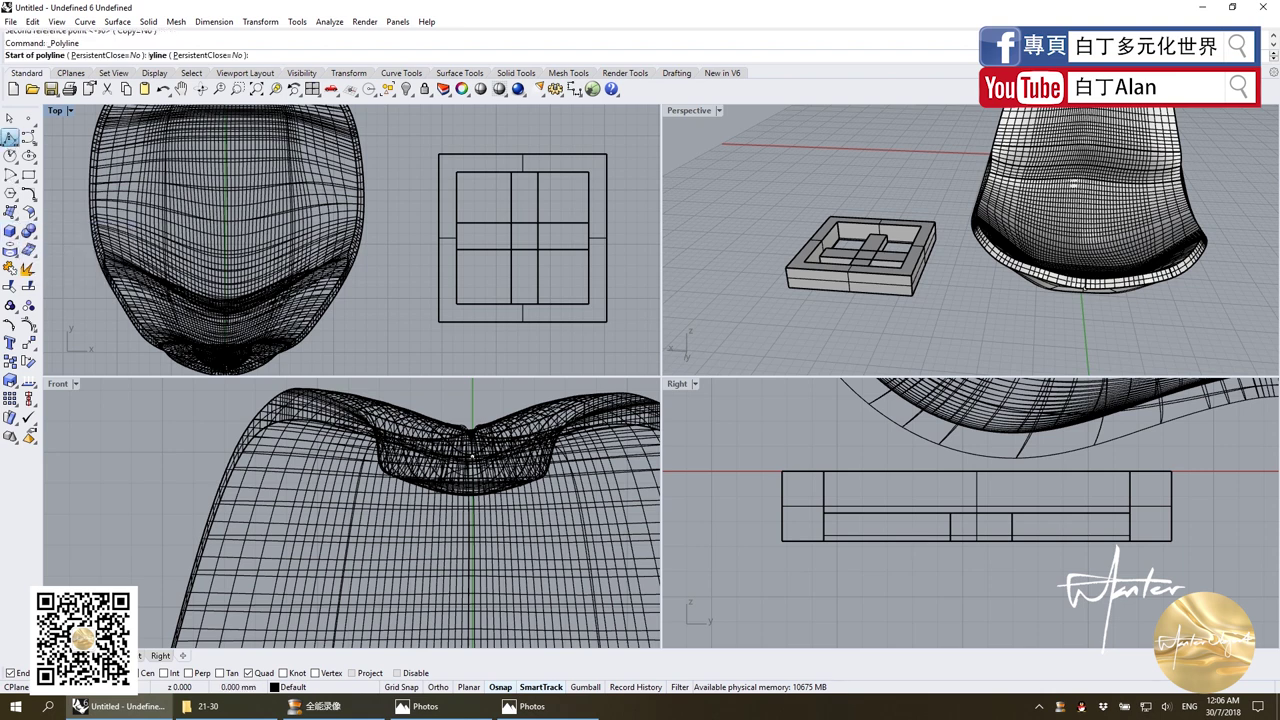
{"action": "left_click", "coordinate": [408, 217]}
{"action": "scroll", "coordinate": [480, 237], "scroll_direction": "down", "scroll_amount": 3}
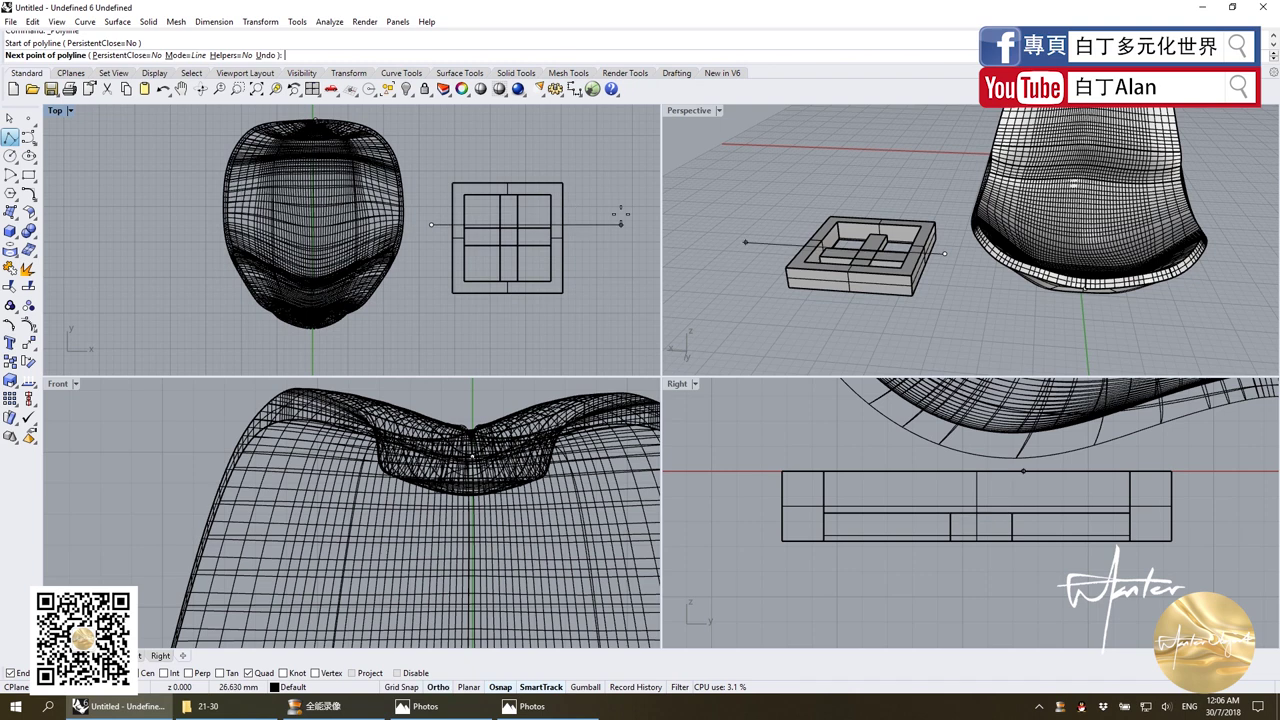
{"action": "left_click", "coordinate": [620, 218]}
{"action": "key", "text": "Return"}
{"action": "left_click", "coordinate": [522, 225]}
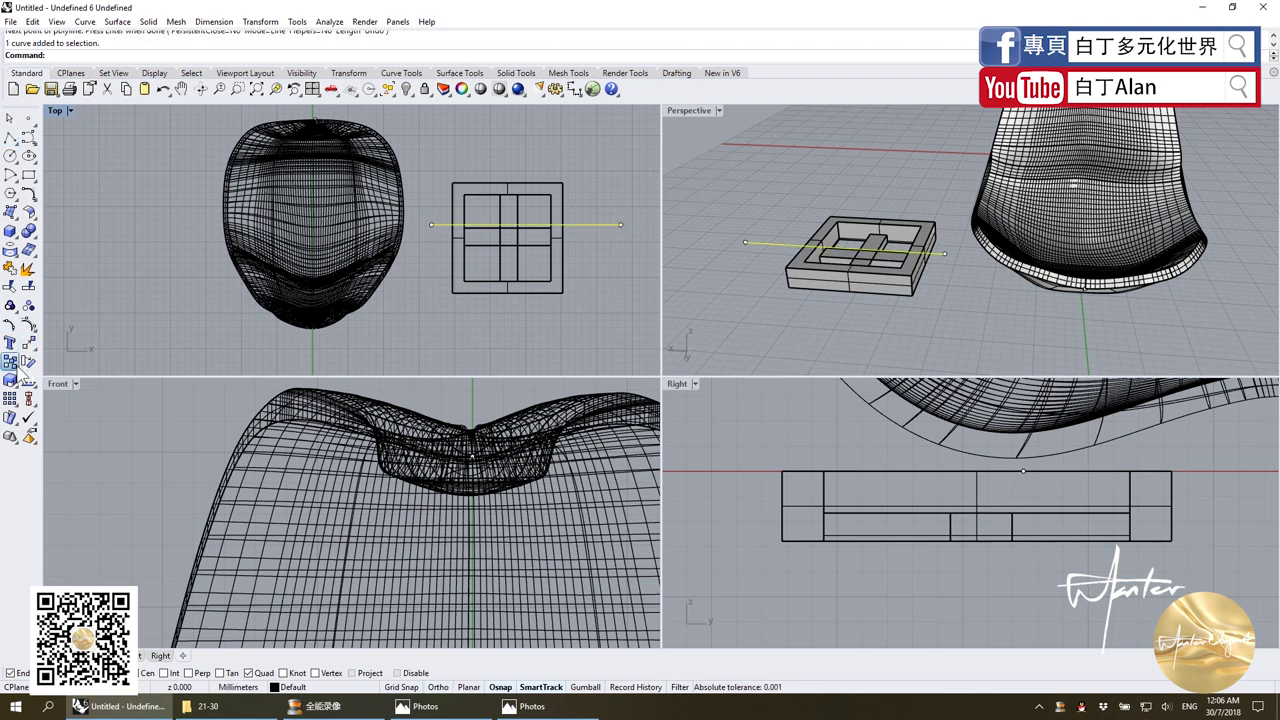
Rotate the line 45° about its left end, then shift it.
{"action": "left_click", "coordinate": [29, 363]}
{"action": "left_click", "coordinate": [29, 363]}
{"action": "left_click", "coordinate": [431, 224]}
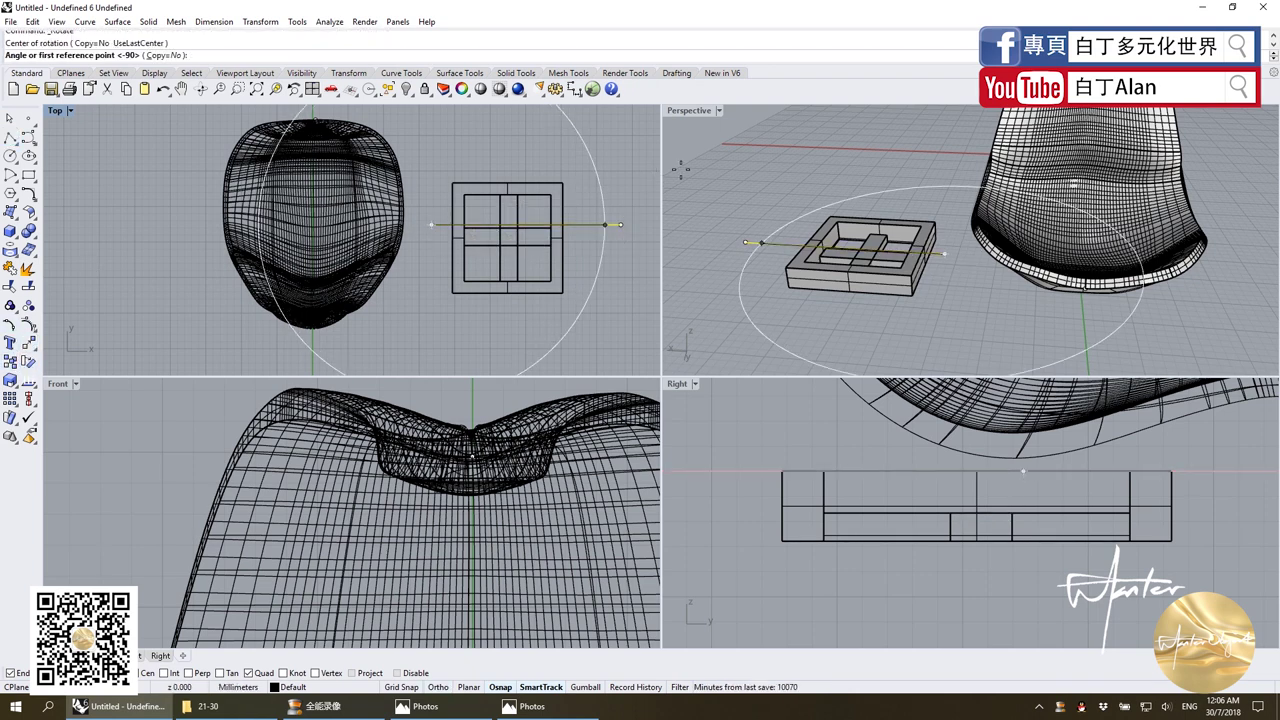
{"action": "left_click", "coordinate": [626, 166]}
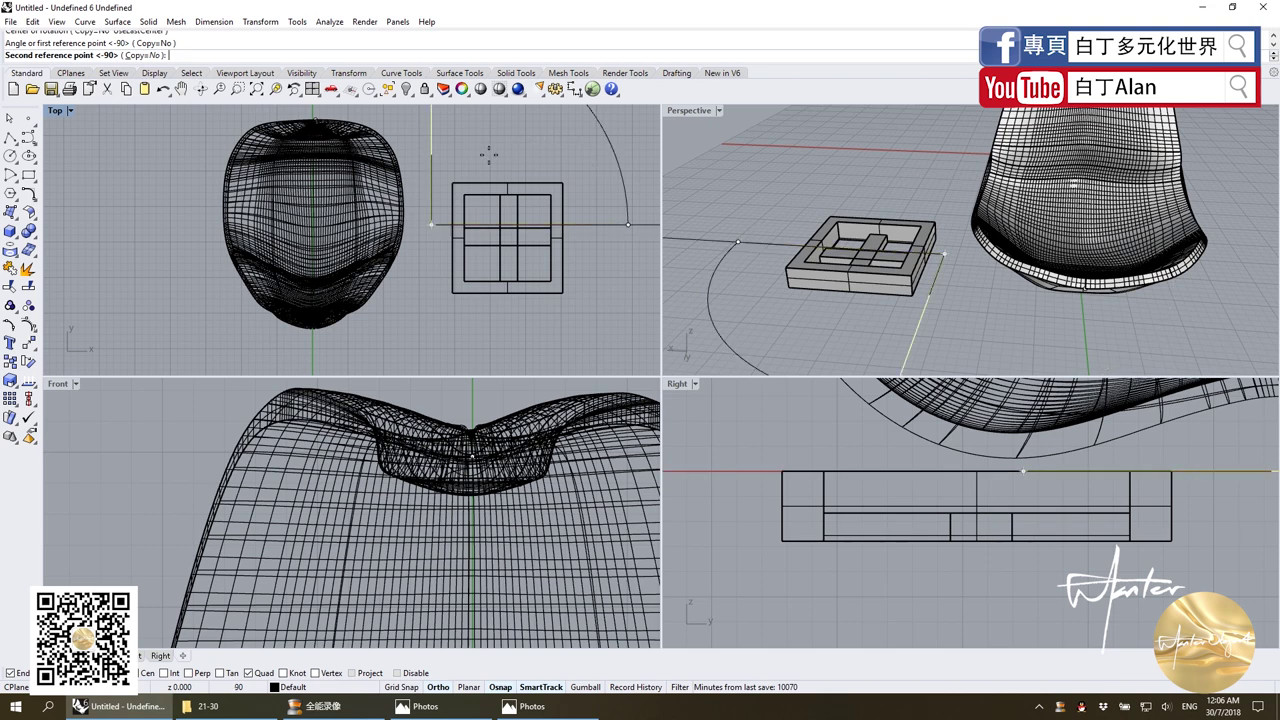
{"action": "type", "text": "45"}
{"action": "key", "text": "Return"}
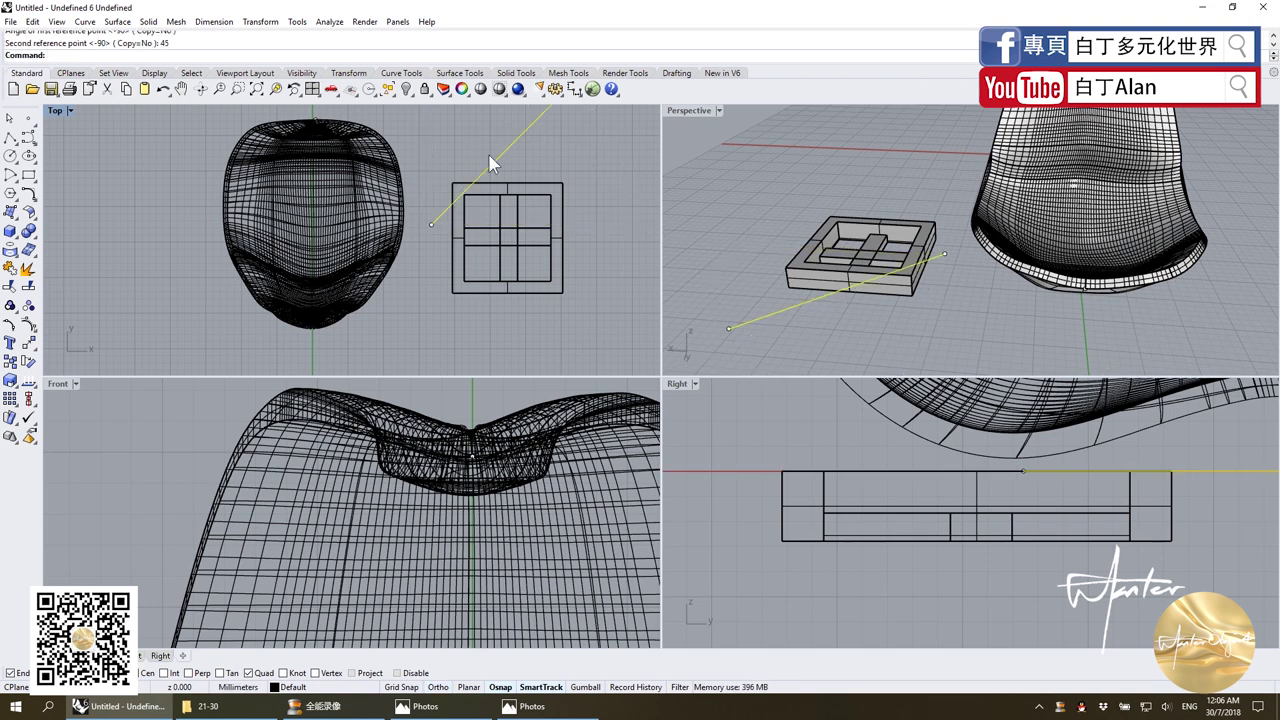
{"action": "scroll", "coordinate": [490, 163], "scroll_direction": "up", "scroll_amount": 3}
{"action": "left_click_drag", "start_coordinate": [506, 163], "coordinate": [506, 204]}
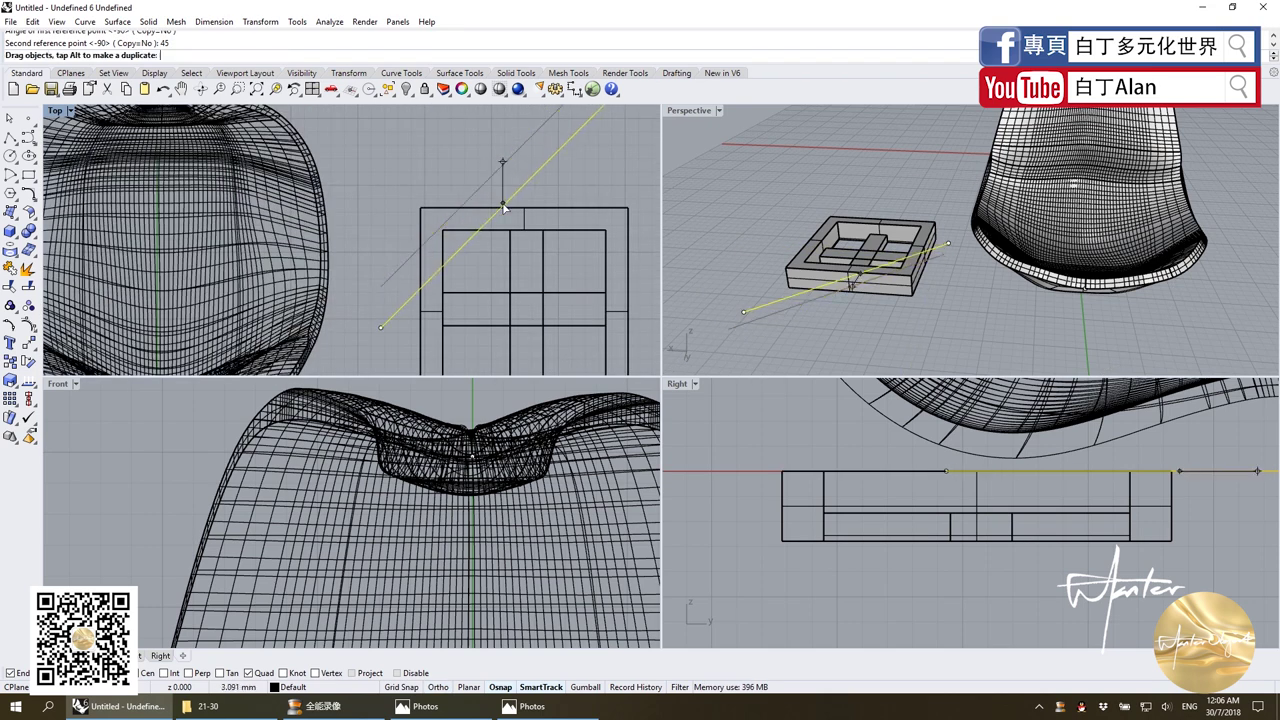
Draw a polyline along the frame's inner top-left corner edge.
{"action": "left_click", "coordinate": [10, 137]}
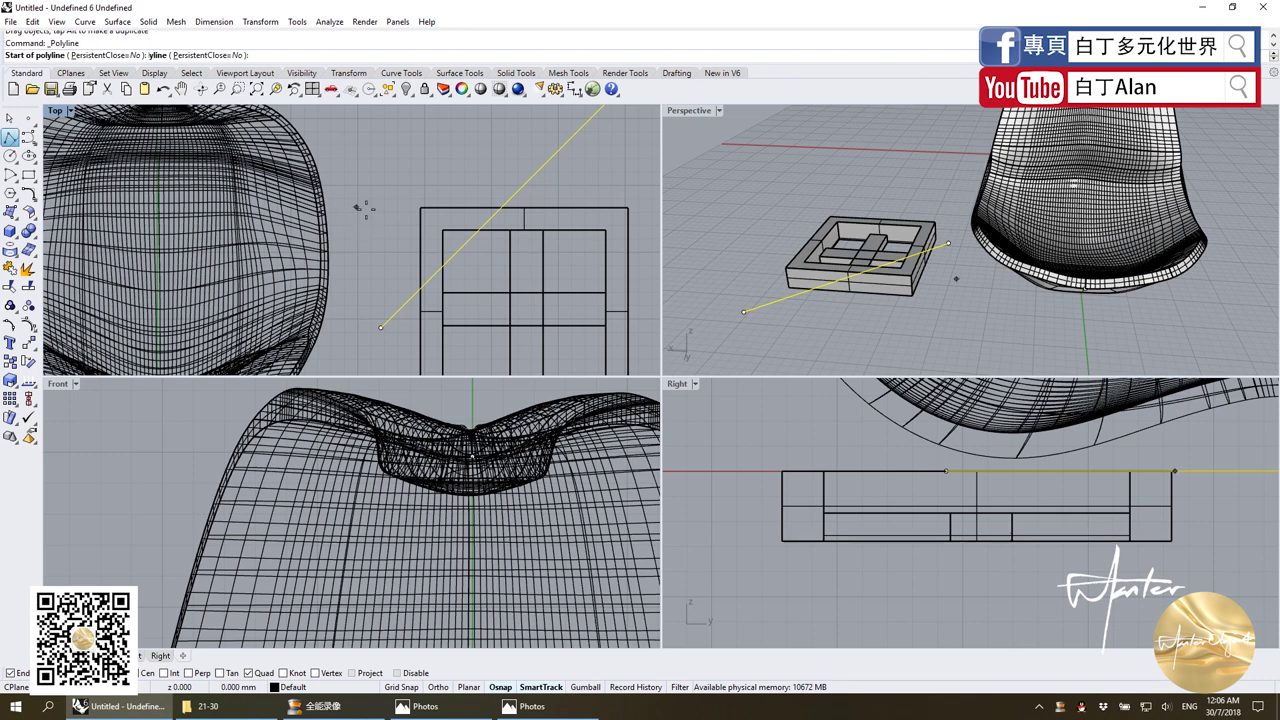
{"action": "left_click", "coordinate": [447, 232]}
{"action": "left_click", "coordinate": [605, 230]}
{"action": "key", "text": "Return"}
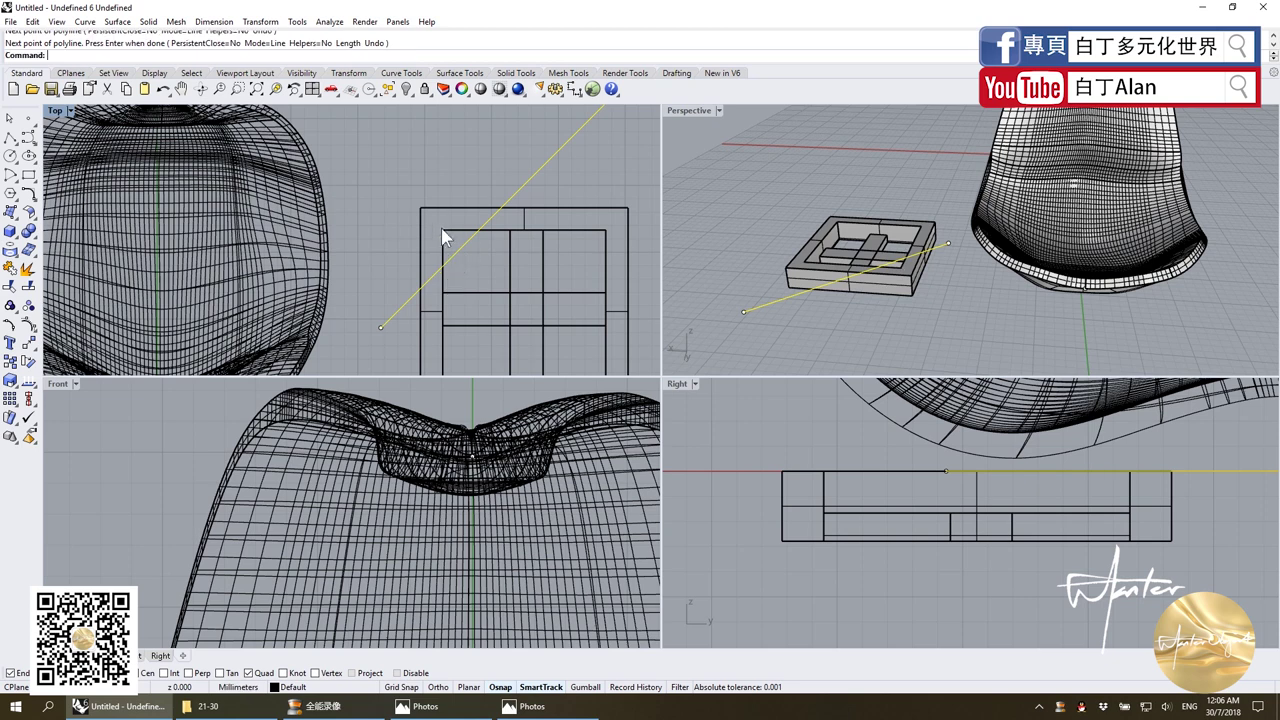
Join the top and left vertical corner segments into one L-shaped curve.
{"action": "left_click_drag", "start_coordinate": [484, 275], "coordinate": [472, 302]}
{"action": "left_click", "coordinate": [469, 229], "text": "shift"}
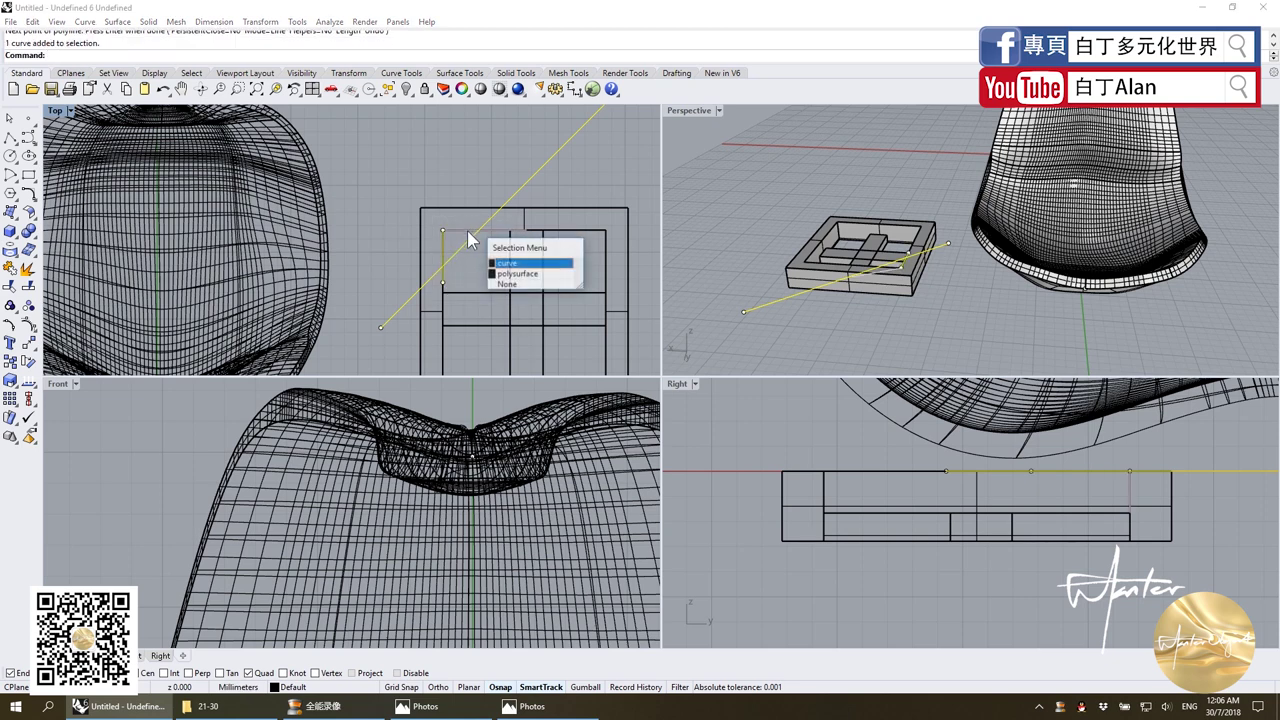
{"action": "left_click", "coordinate": [500, 268]}
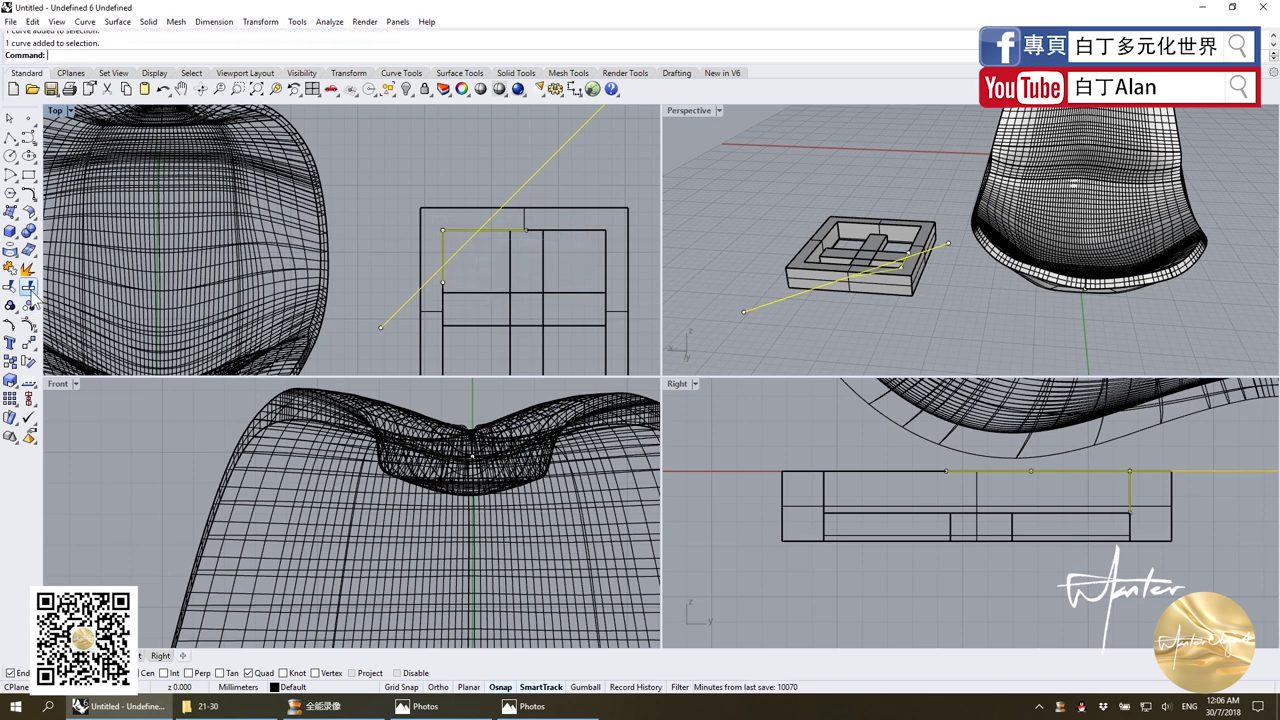
{"action": "left_click", "coordinate": [452, 270]}
{"action": "left_click", "coordinate": [465, 237]}
{"action": "left_click", "coordinate": [500, 258]}
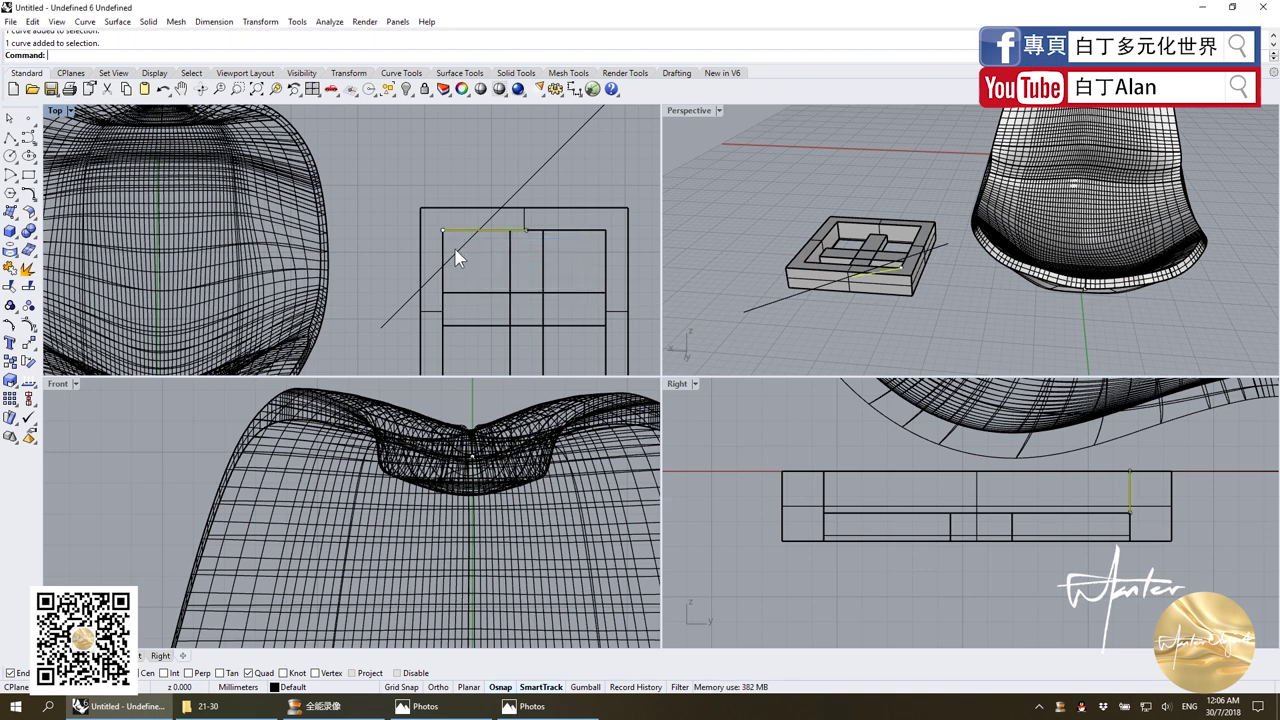
{"action": "left_click", "coordinate": [462, 257]}
{"action": "left_click", "coordinate": [487, 281]}
{"action": "left_click", "coordinate": [28, 268]}
Lift the diagonal line upward and level its low end point via control points.
{"action": "left_click", "coordinate": [462, 246]}
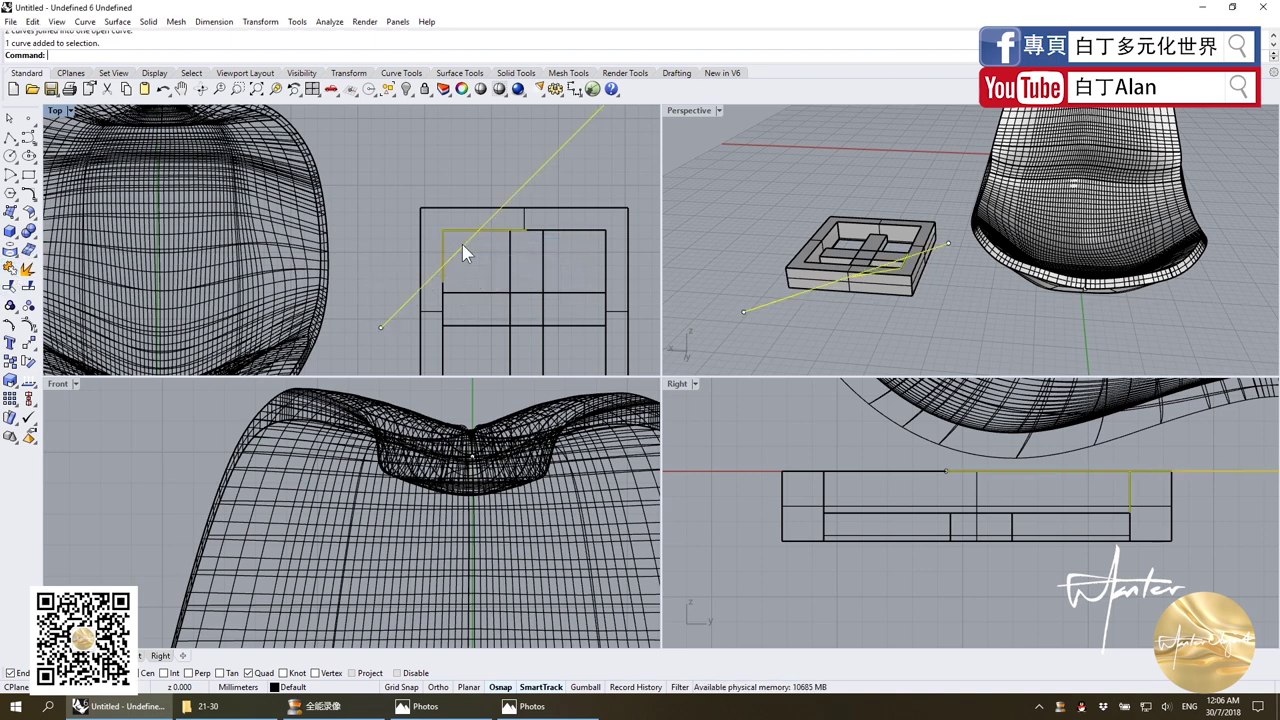
{"action": "scroll", "coordinate": [925, 571], "scroll_direction": "down", "scroll_amount": 10}
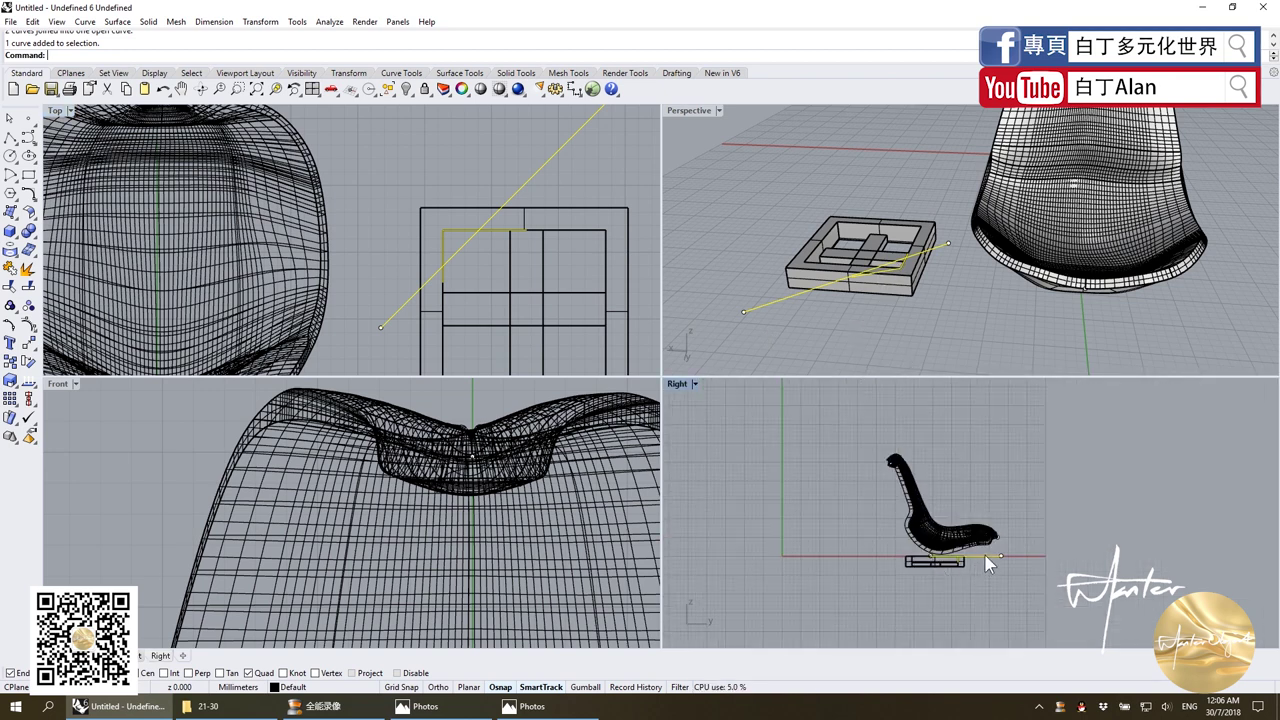
{"action": "left_click_drag", "start_coordinate": [985, 558], "coordinate": [985, 437]}
{"action": "scroll", "coordinate": [371, 451], "scroll_direction": "down", "scroll_amount": 6}
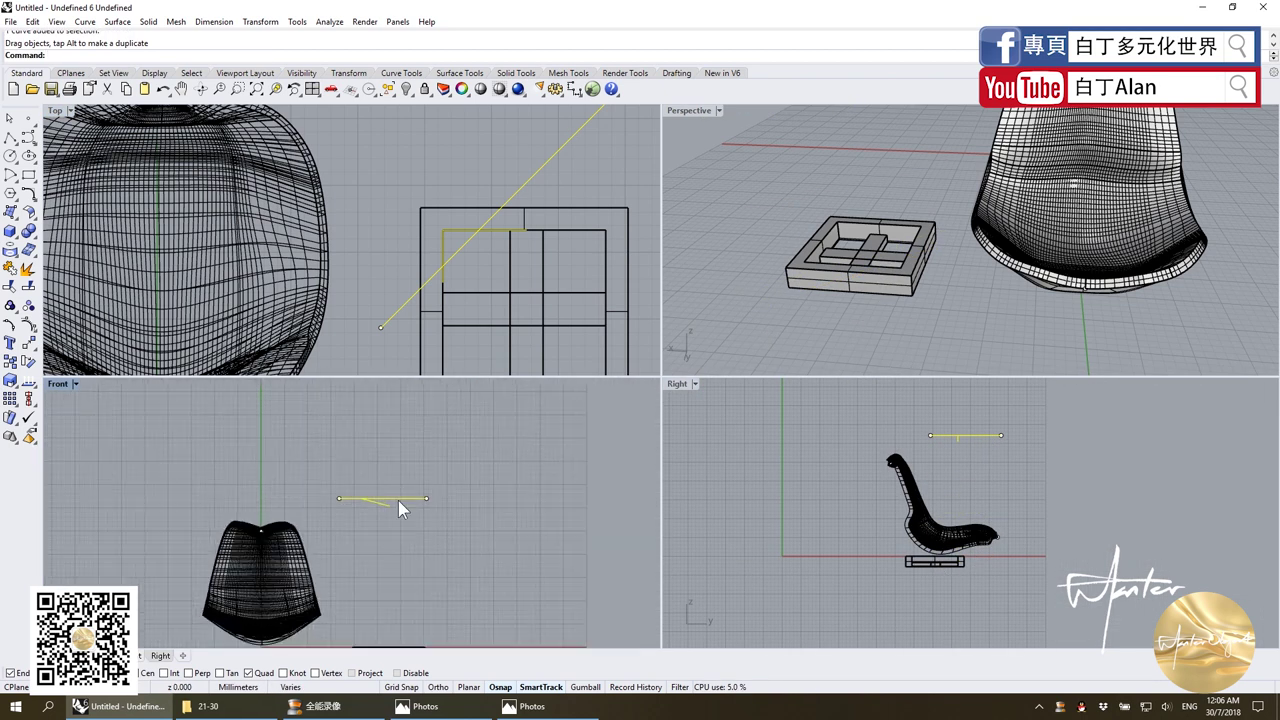
{"action": "scroll", "coordinate": [398, 500], "scroll_direction": "up", "scroll_amount": 3}
{"action": "key", "text": "F10"}
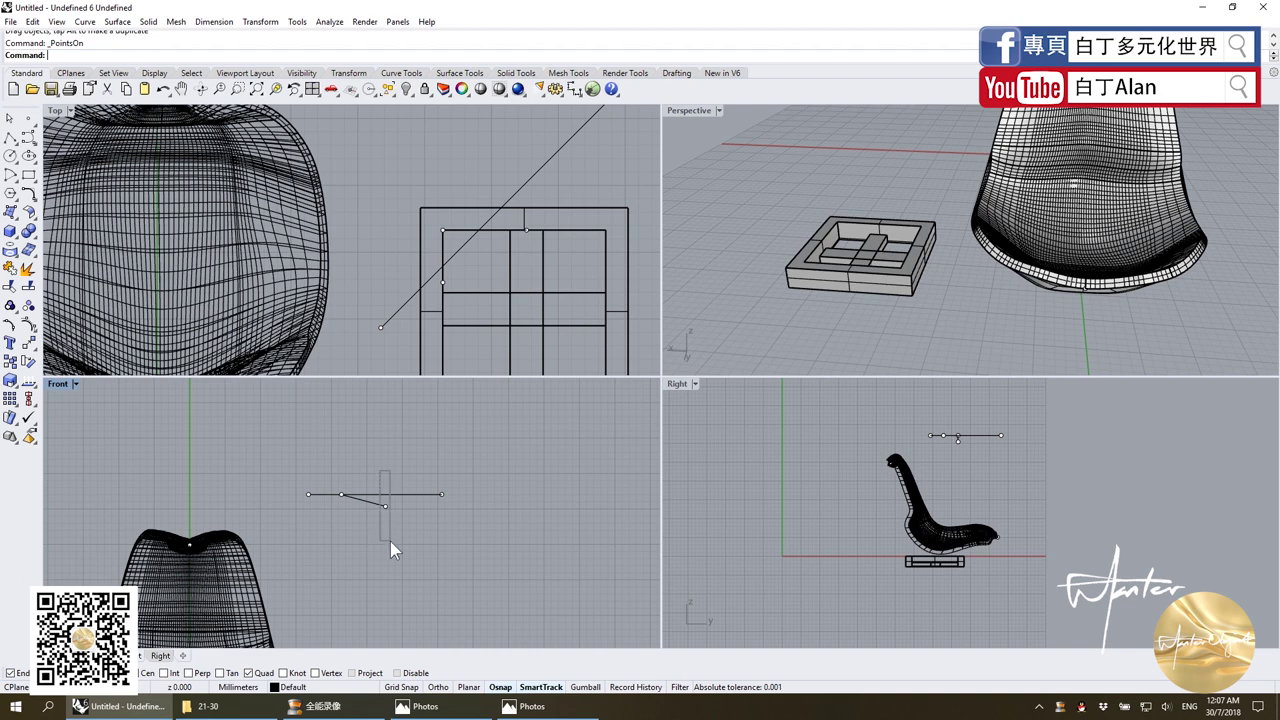
{"action": "left_click_drag", "start_coordinate": [386, 507], "coordinate": [388, 495]}
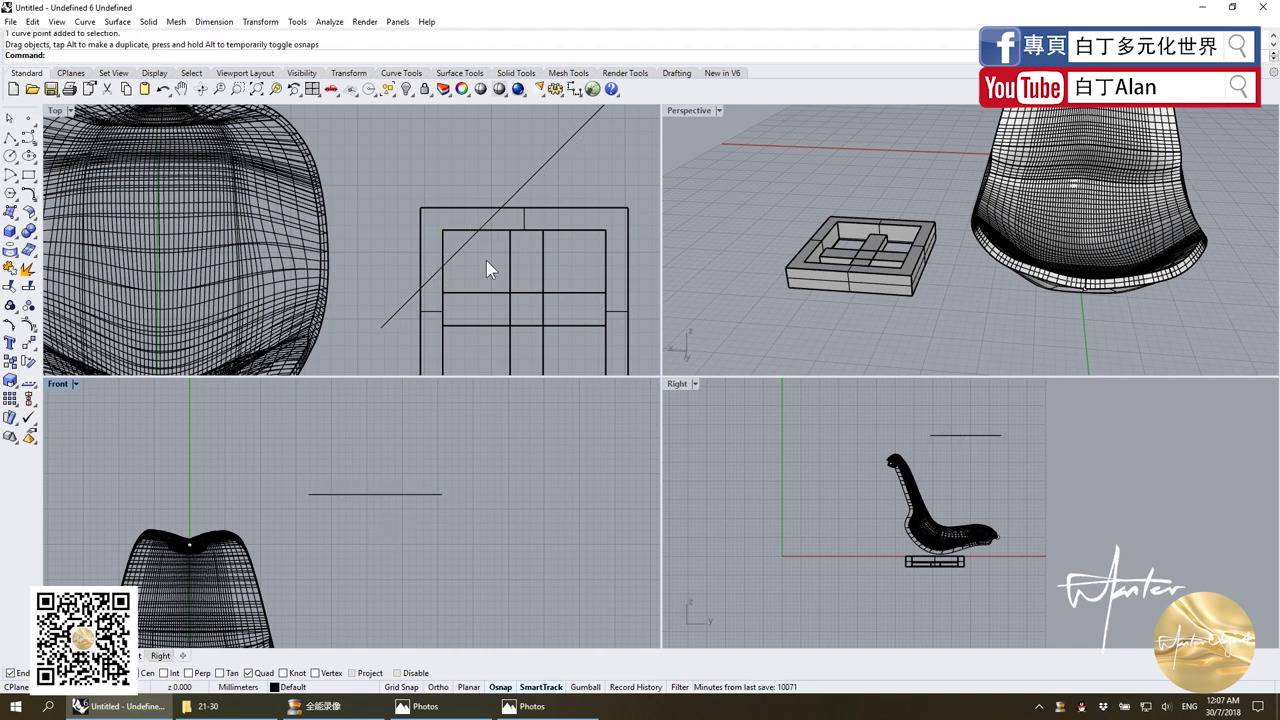
Check the raised line and corner curve, then deselect and orbit the perspective view.
{"action": "scroll", "coordinate": [486, 262], "scroll_direction": "down", "scroll_amount": 5}
{"action": "left_click", "coordinate": [416, 494]}
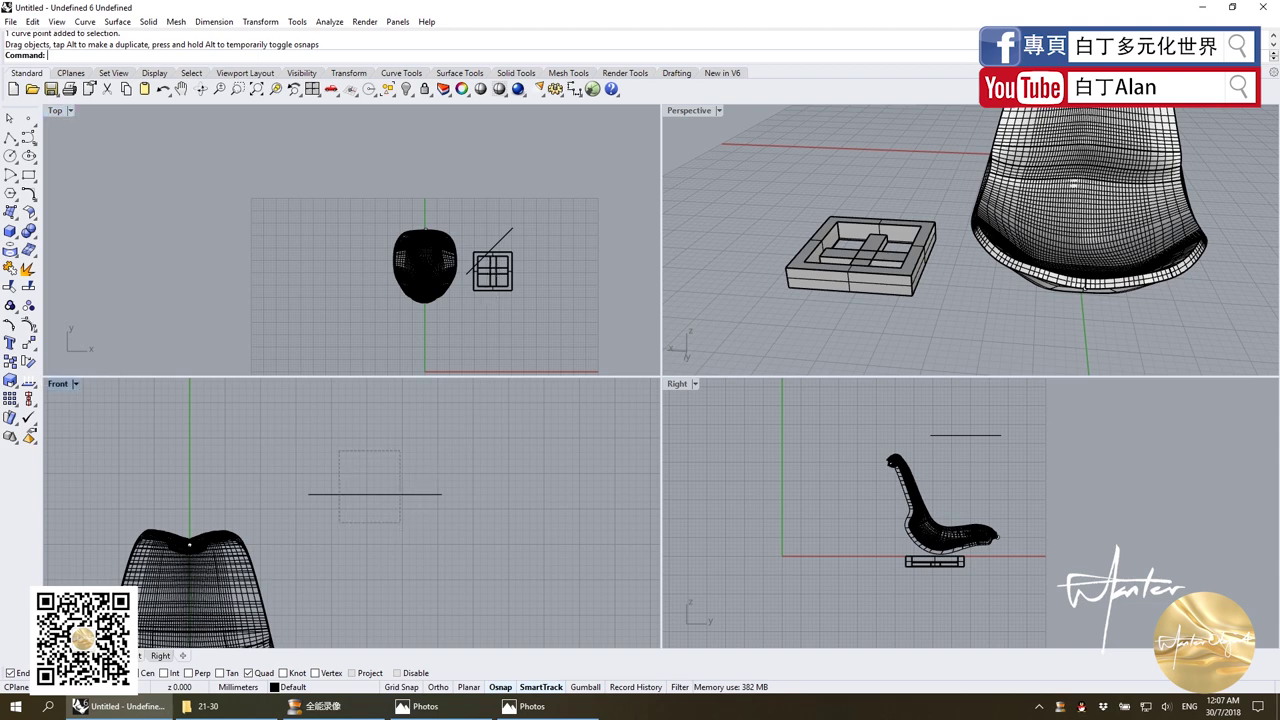
{"action": "scroll", "coordinate": [516, 276], "scroll_direction": "up", "scroll_amount": 5}
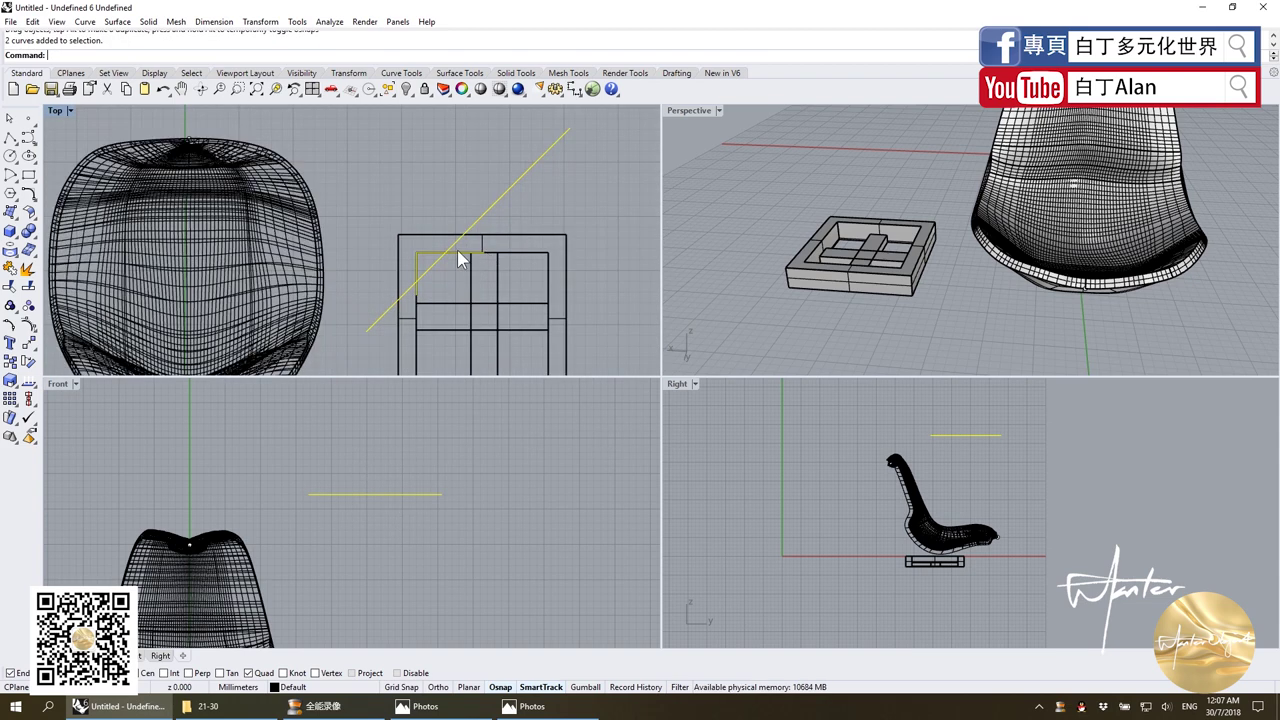
{"action": "key", "text": "Escape"}
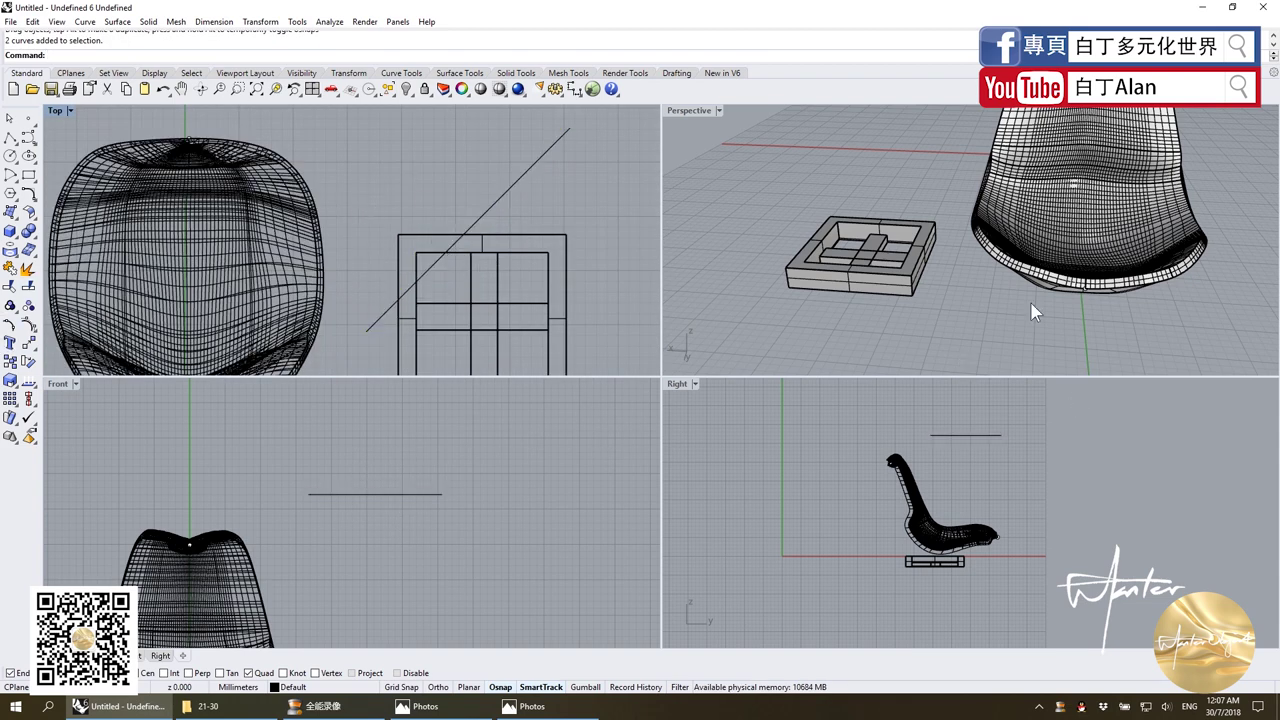
{"action": "right_click_drag", "start_coordinate": [1034, 312], "coordinate": [938, 334]}
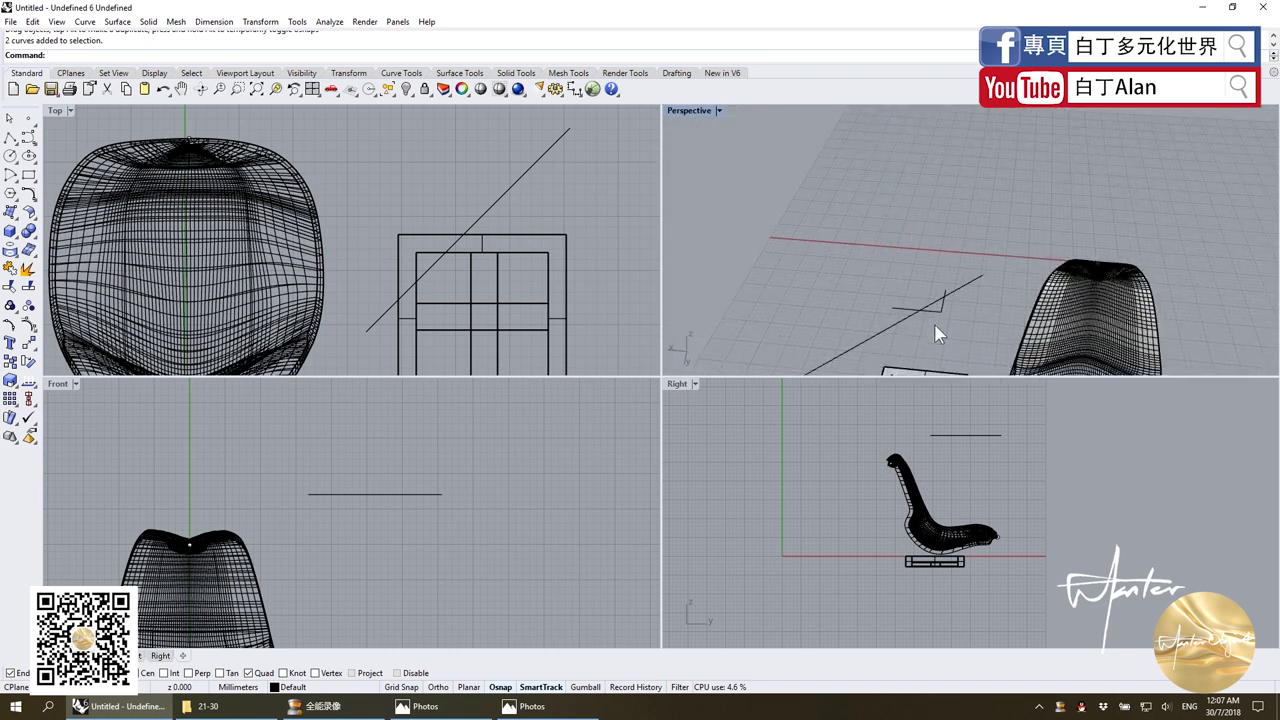
Split the diagonal line using the L-shaped corner curve as the cutter.
{"action": "left_click", "coordinate": [936, 311]}
{"action": "left_click", "coordinate": [29, 287]}
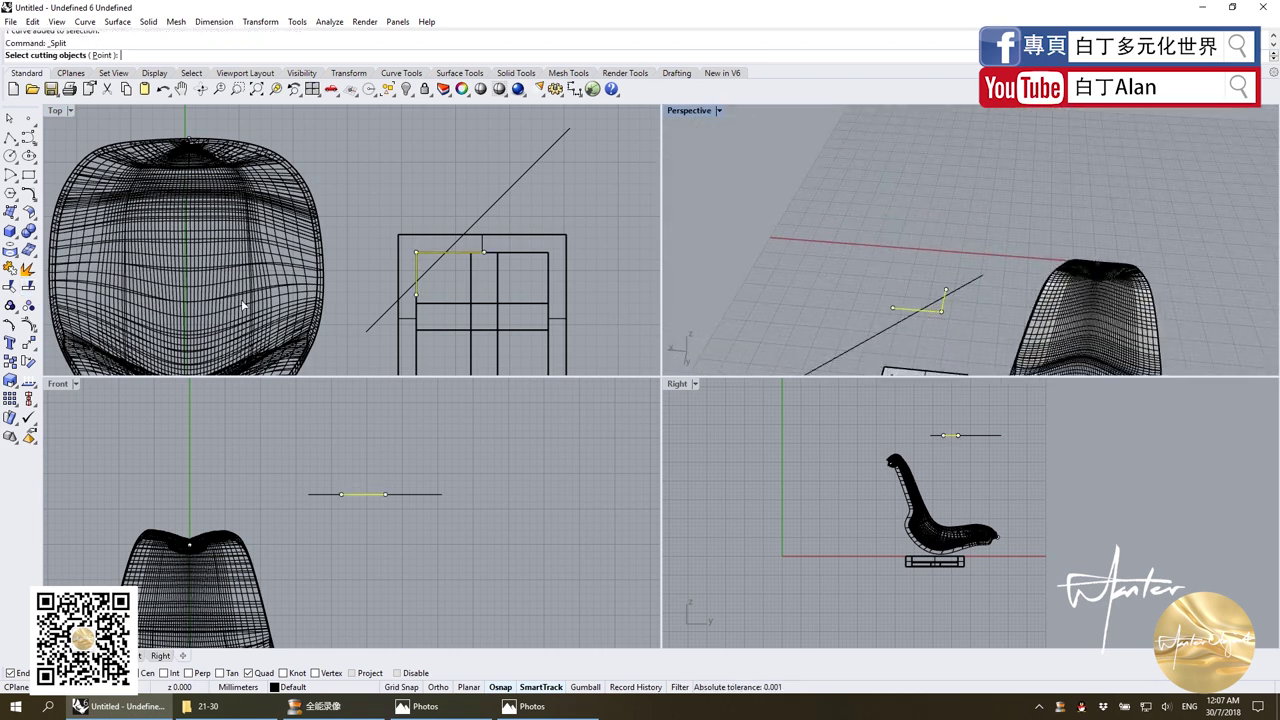
{"action": "left_click", "coordinate": [970, 284]}
{"action": "key", "text": "Return"}
Delete the unneeded outer pieces of the split diagonal.
{"action": "left_click", "coordinate": [940, 302]}
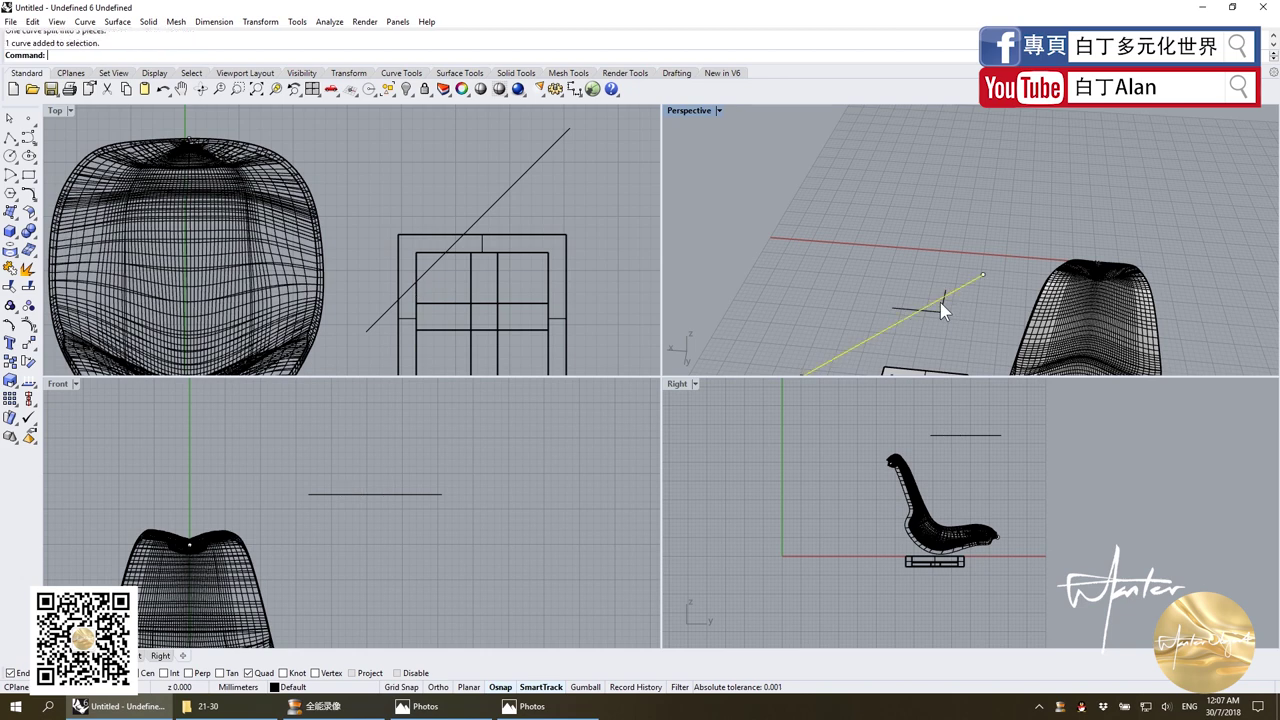
{"action": "key", "text": "Return"}
{"action": "left_click", "coordinate": [943, 303]}
{"action": "key", "text": "Return"}
{"action": "left_click", "coordinate": [958, 288]}
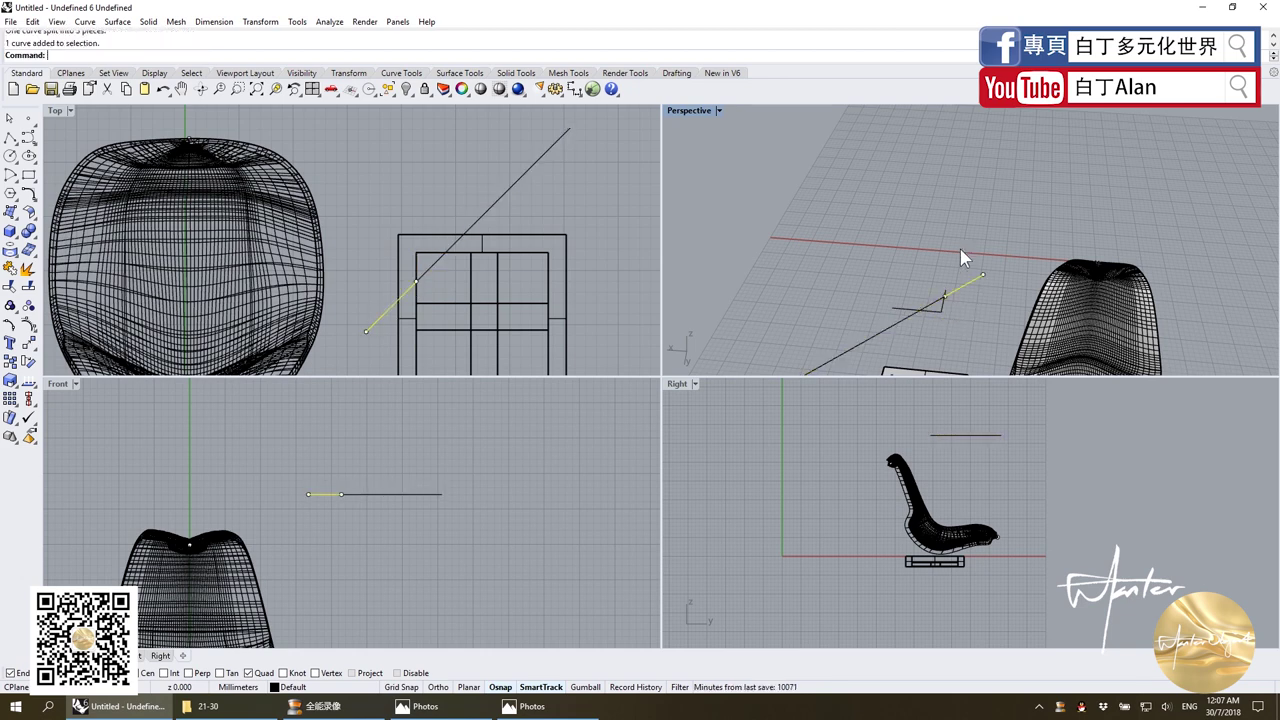
{"action": "key", "text": "Delete"}
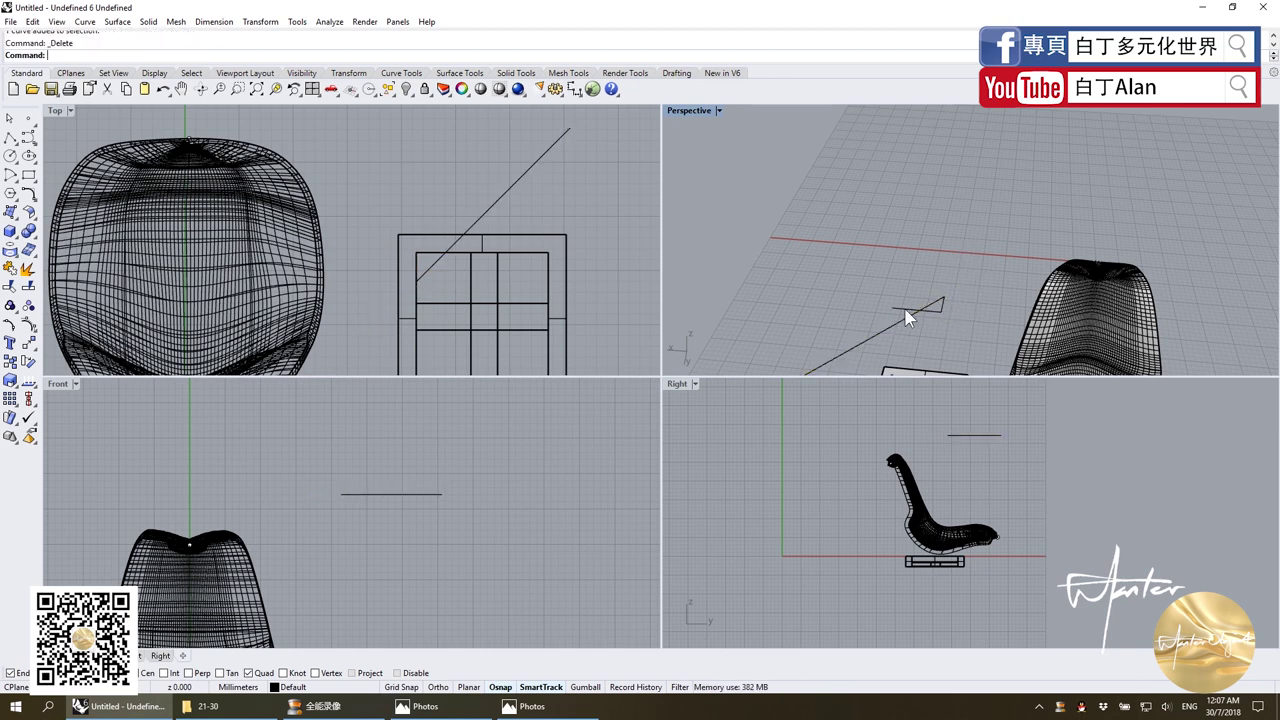
{"action": "left_click", "coordinate": [904, 319]}
{"action": "key", "text": "Delete"}
Join the middle diagonal piece and the L-curve into a closed triangle.
{"action": "left_click", "coordinate": [932, 307]}
{"action": "left_click", "coordinate": [943, 300], "text": "shift"}
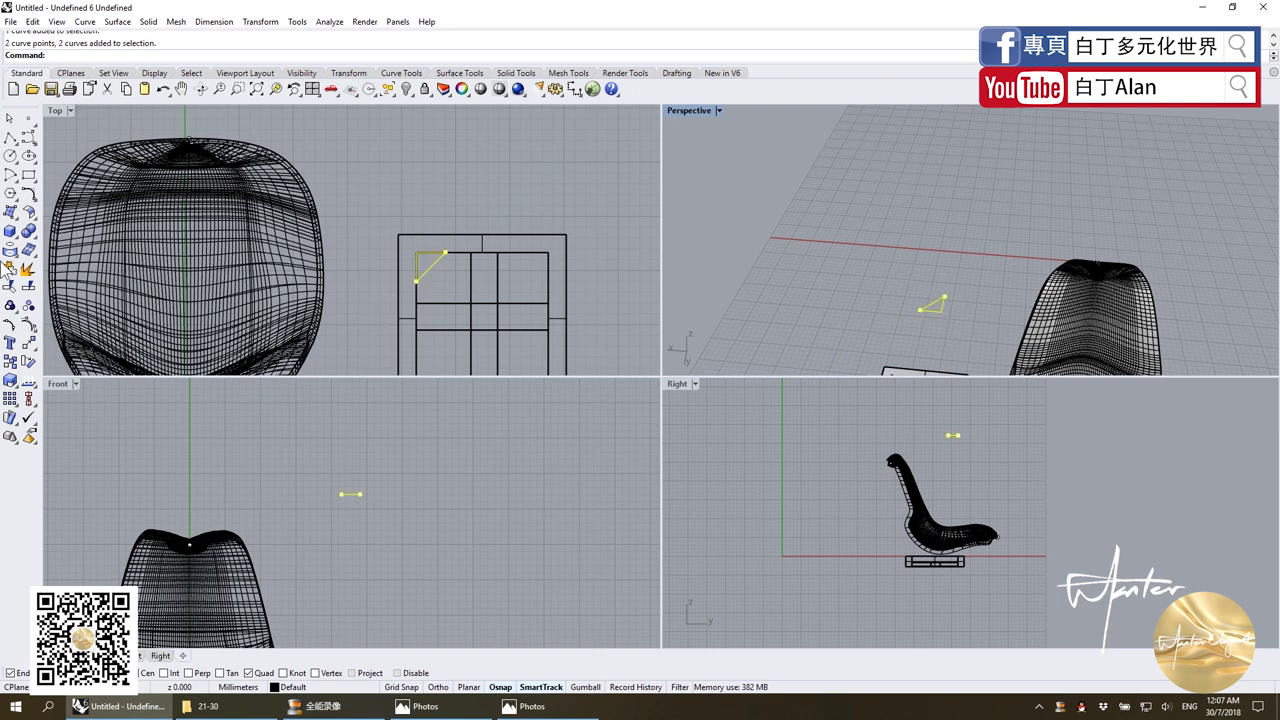
{"action": "left_click", "coordinate": [12, 274]}
{"action": "scroll", "coordinate": [352, 490], "scroll_direction": "down", "scroll_amount": 2}
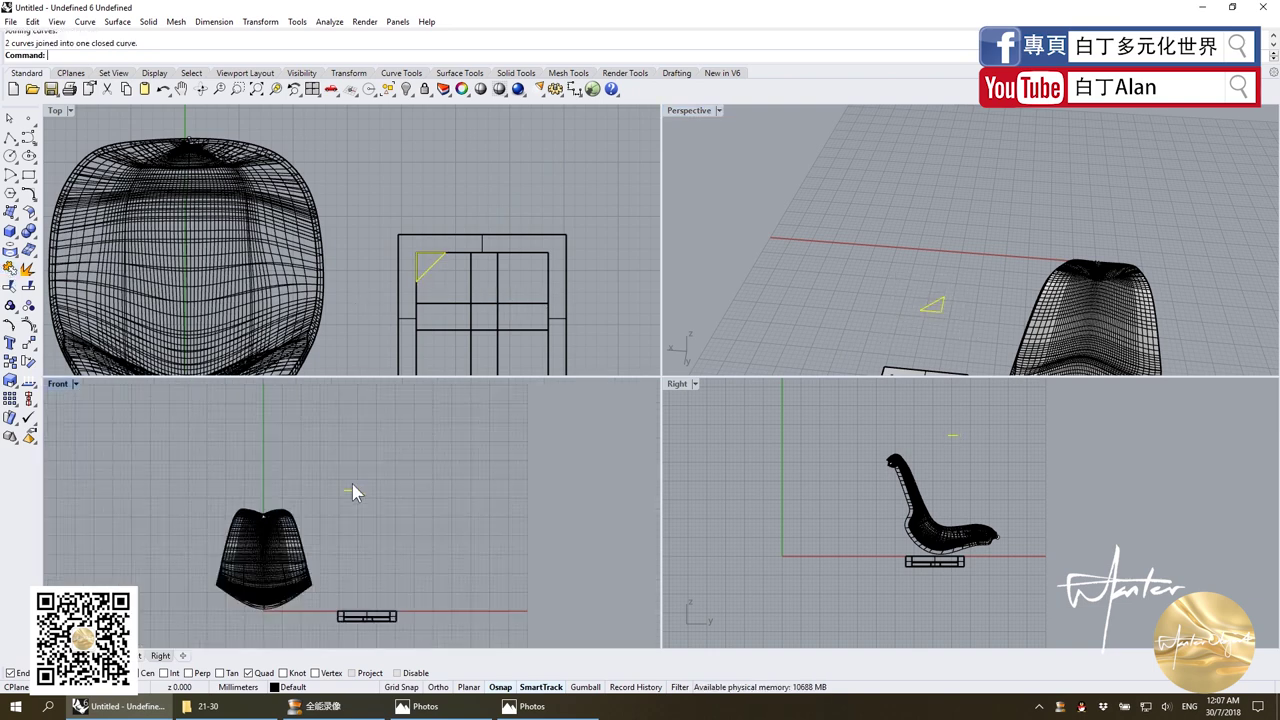
Glance at the chair reference photo, then minimize it.
{"action": "left_click", "coordinate": [531, 706]}
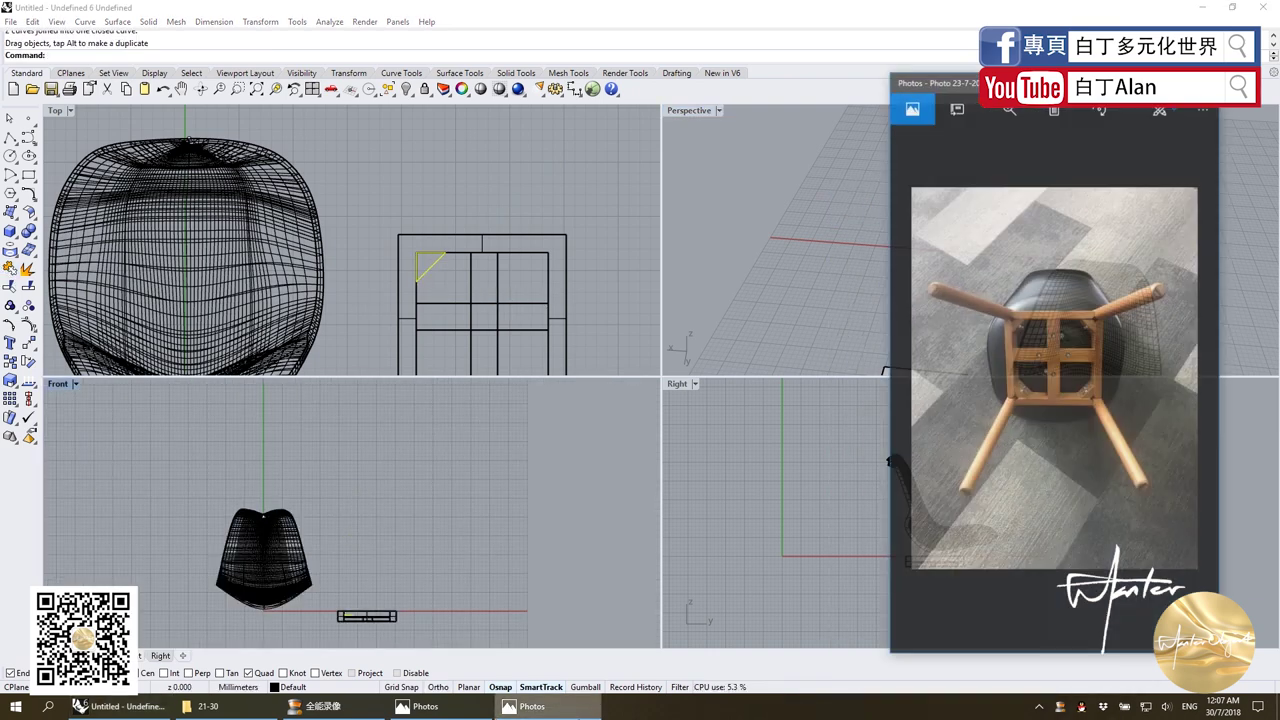
{"action": "left_click", "coordinate": [531, 706]}
{"action": "left_click", "coordinate": [531, 706]}
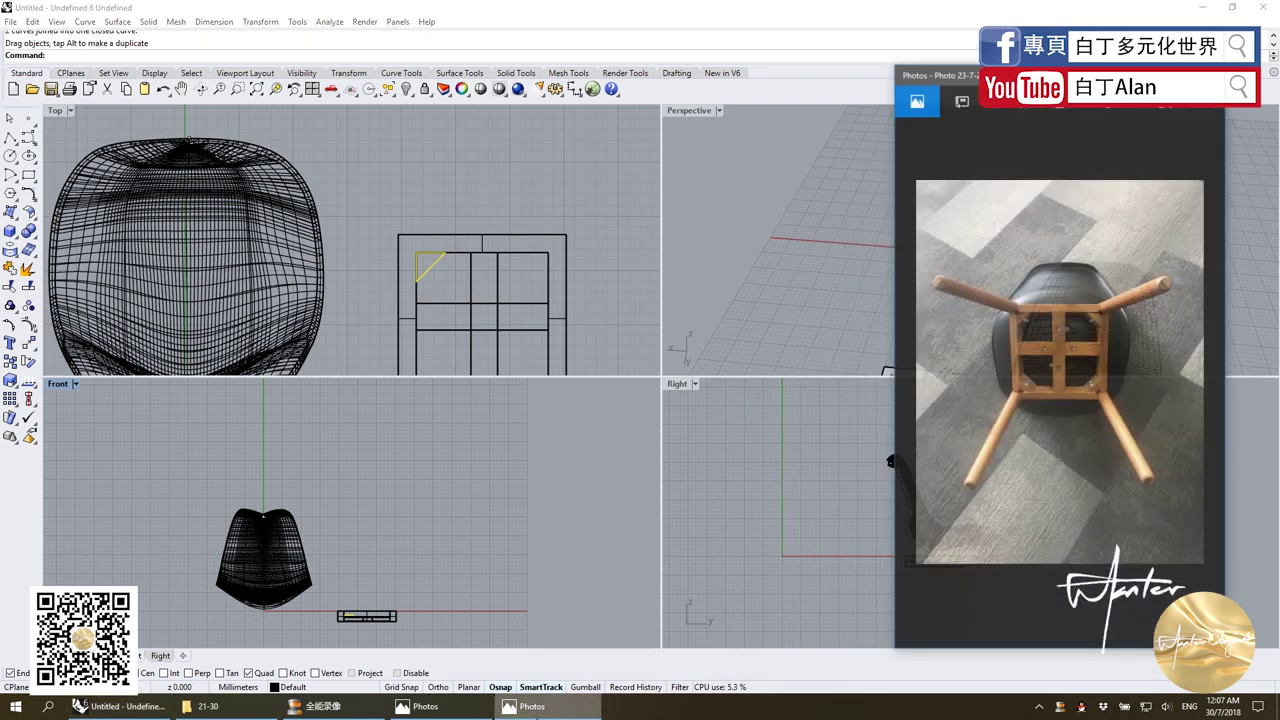
{"action": "left_click", "coordinate": [531, 706]}
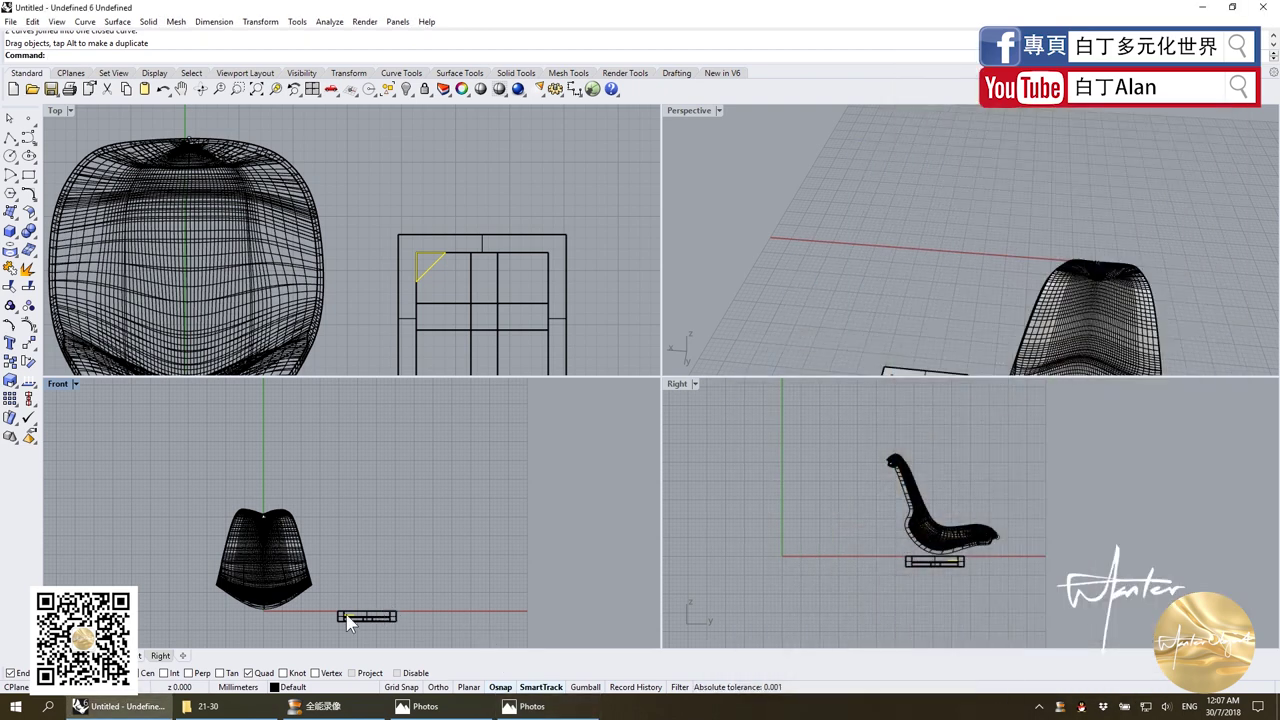
{"action": "scroll", "coordinate": [348, 622], "scroll_direction": "up", "scroll_amount": 5}
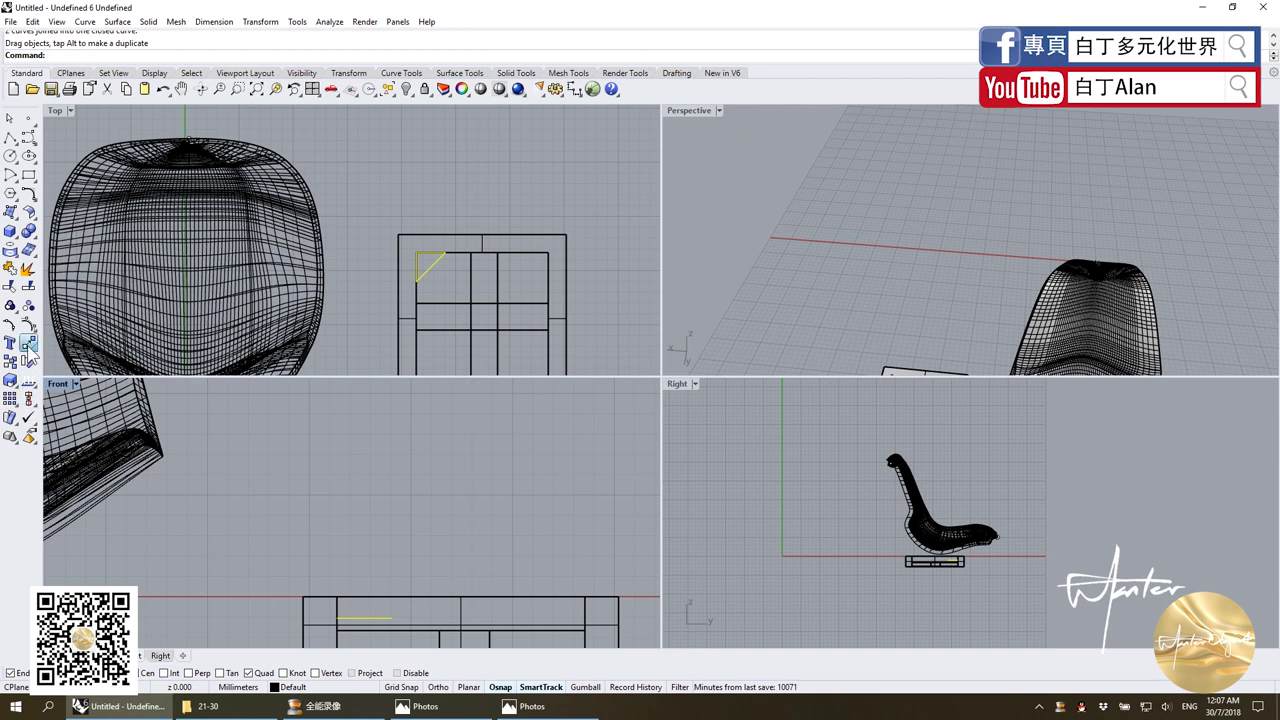
Move the triangle curve up onto the top of the frame.
{"action": "left_click", "coordinate": [28, 343]}
{"action": "left_click", "coordinate": [390, 618]}
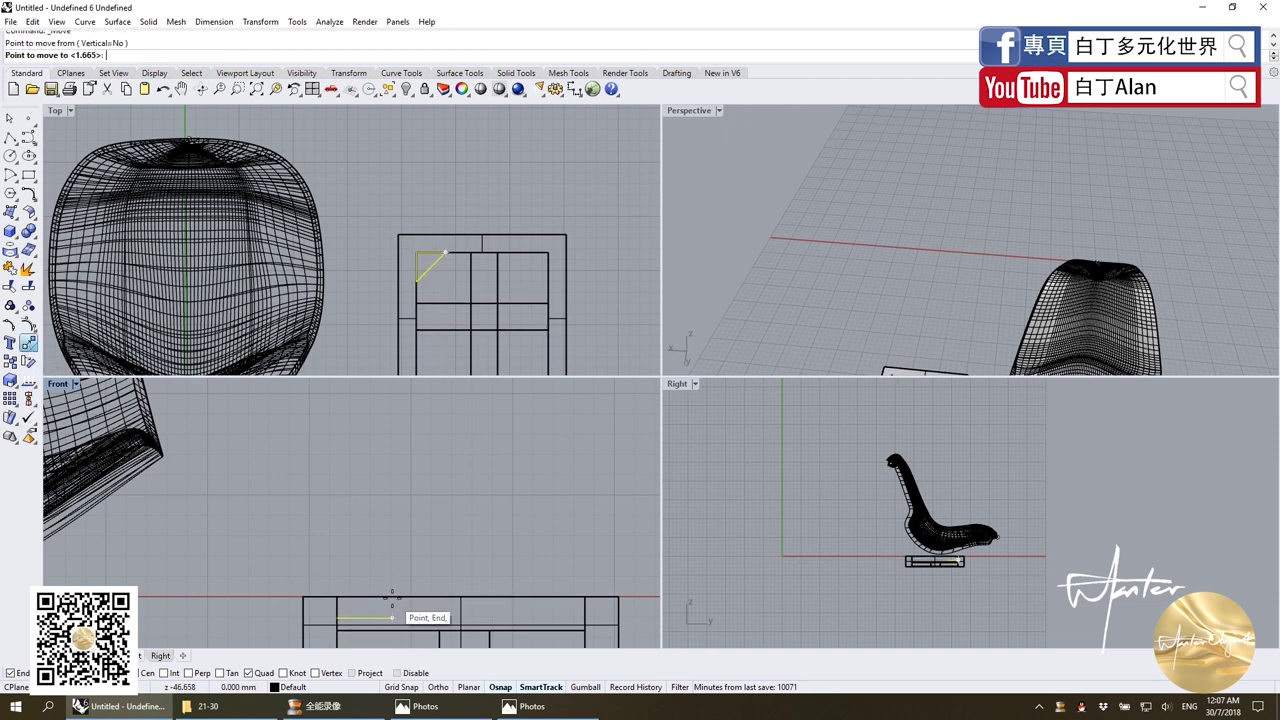
{"action": "left_click", "coordinate": [392, 598]}
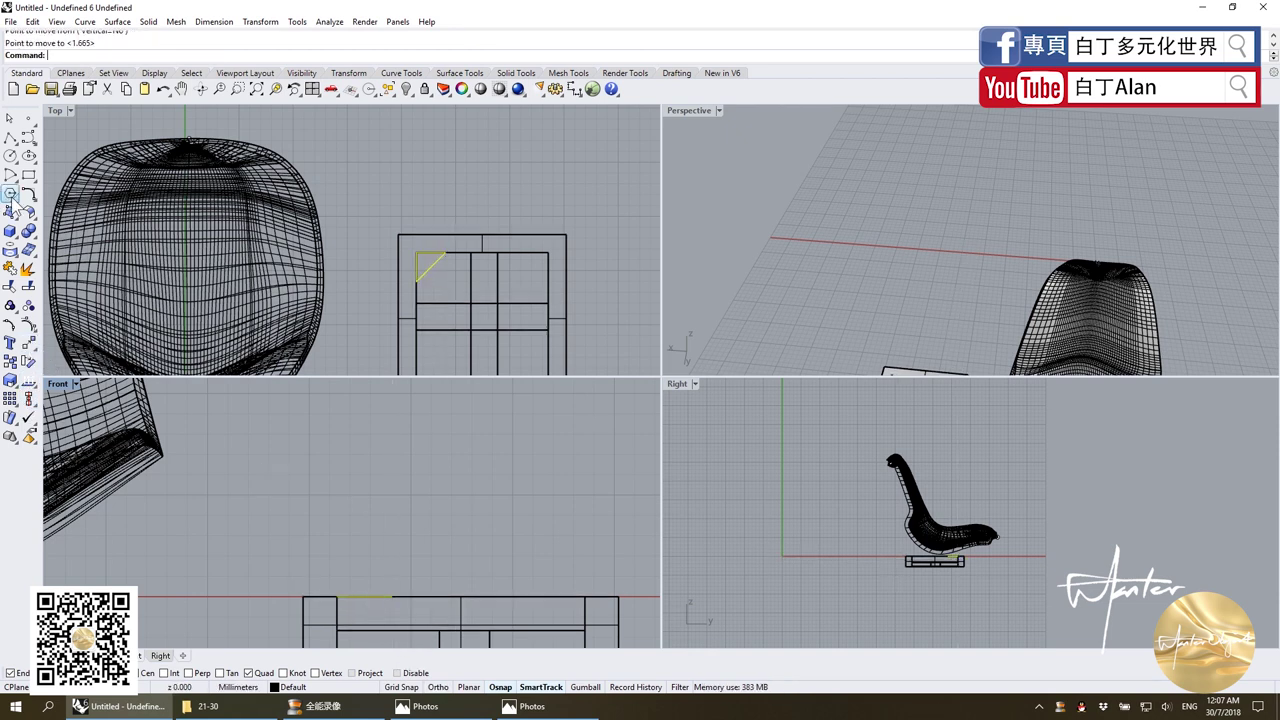
Extrude the closed triangle into a solid triangular brace and select it.
{"action": "left_click", "coordinate": [19, 238]}
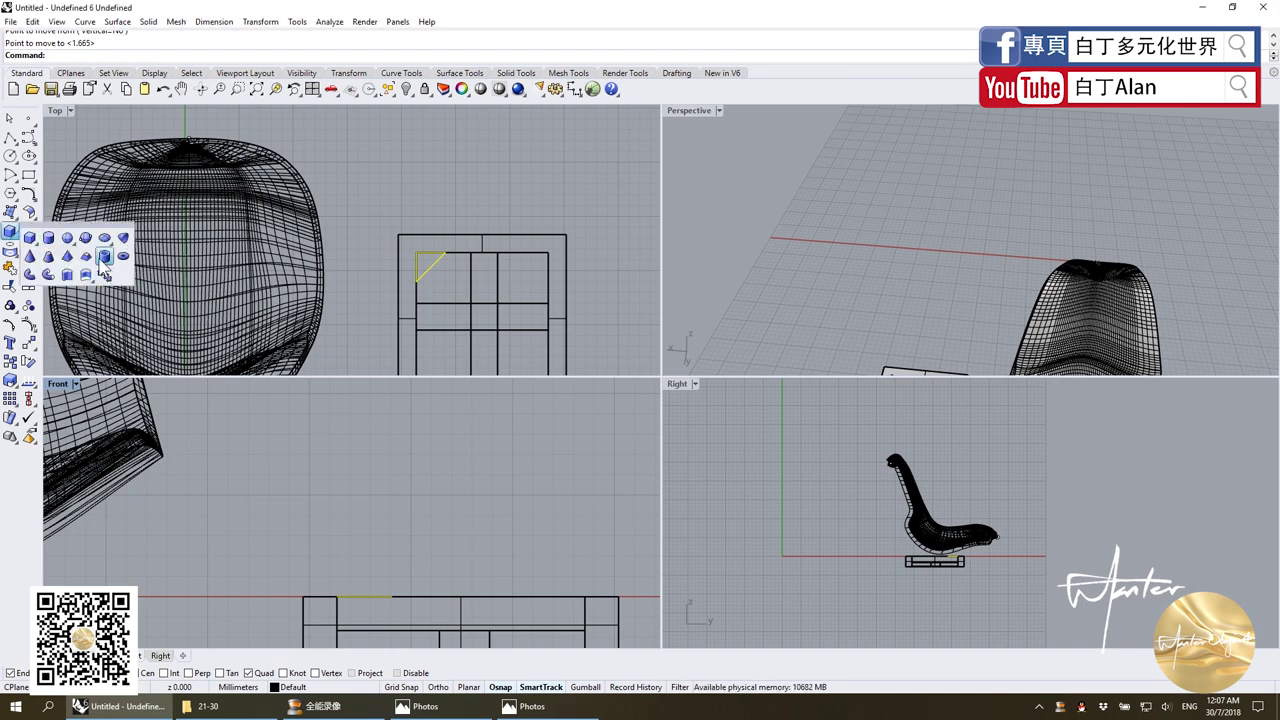
{"action": "left_click", "coordinate": [72, 266]}
{"action": "scroll", "coordinate": [558, 541], "scroll_direction": "down", "scroll_amount": 5}
{"action": "left_click", "coordinate": [391, 608]}
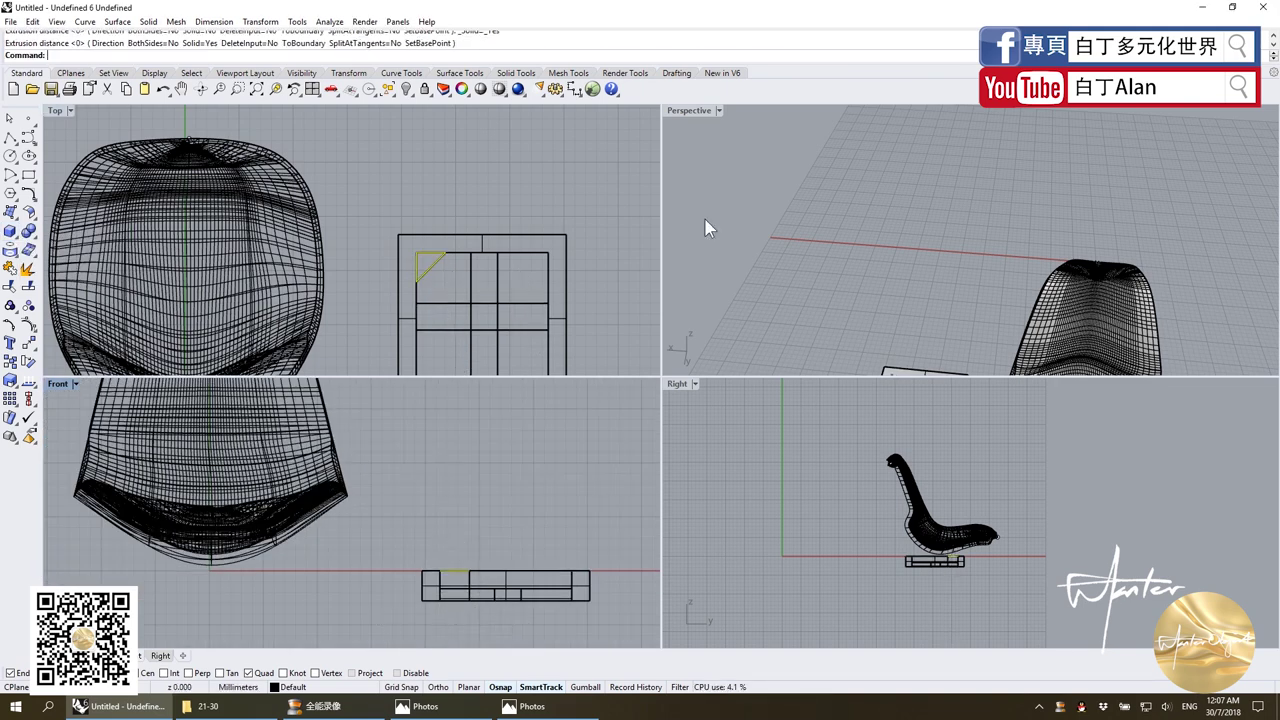
{"action": "scroll", "coordinate": [865, 226], "scroll_direction": "down", "scroll_amount": 3}
{"action": "scroll", "coordinate": [930, 330], "scroll_direction": "up", "scroll_amount": 6}
{"action": "left_click", "coordinate": [935, 330]}
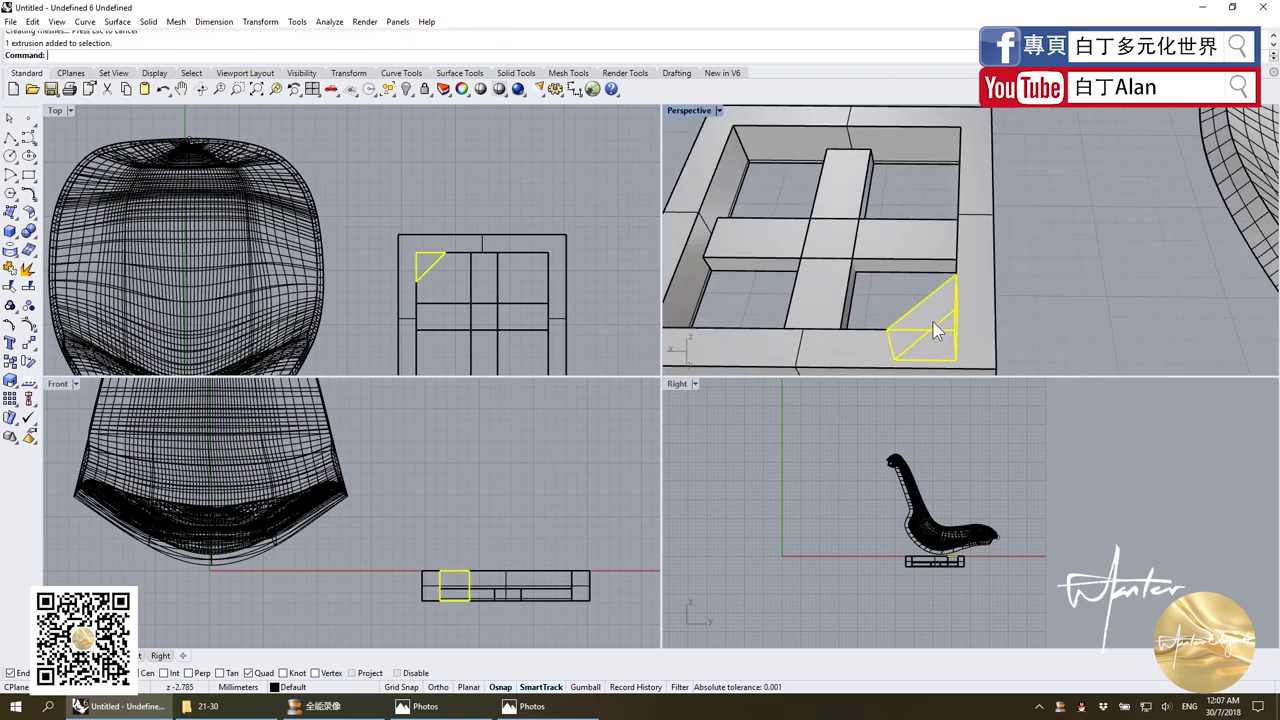
{"action": "left_click", "coordinate": [36, 366]}
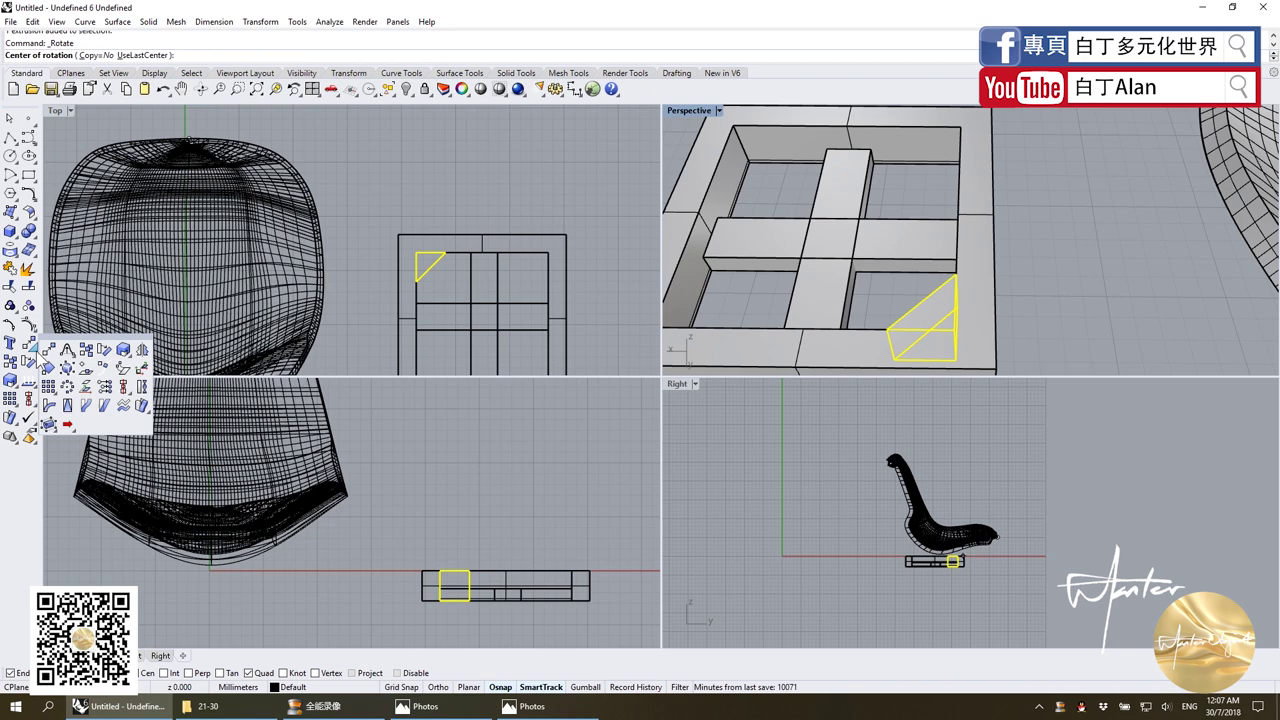
Mirror the brace across the frame's top midpoint line, redoing a misplaced first try.
{"action": "left_click", "coordinate": [145, 352]}
{"action": "left_click", "coordinate": [488, 250]}
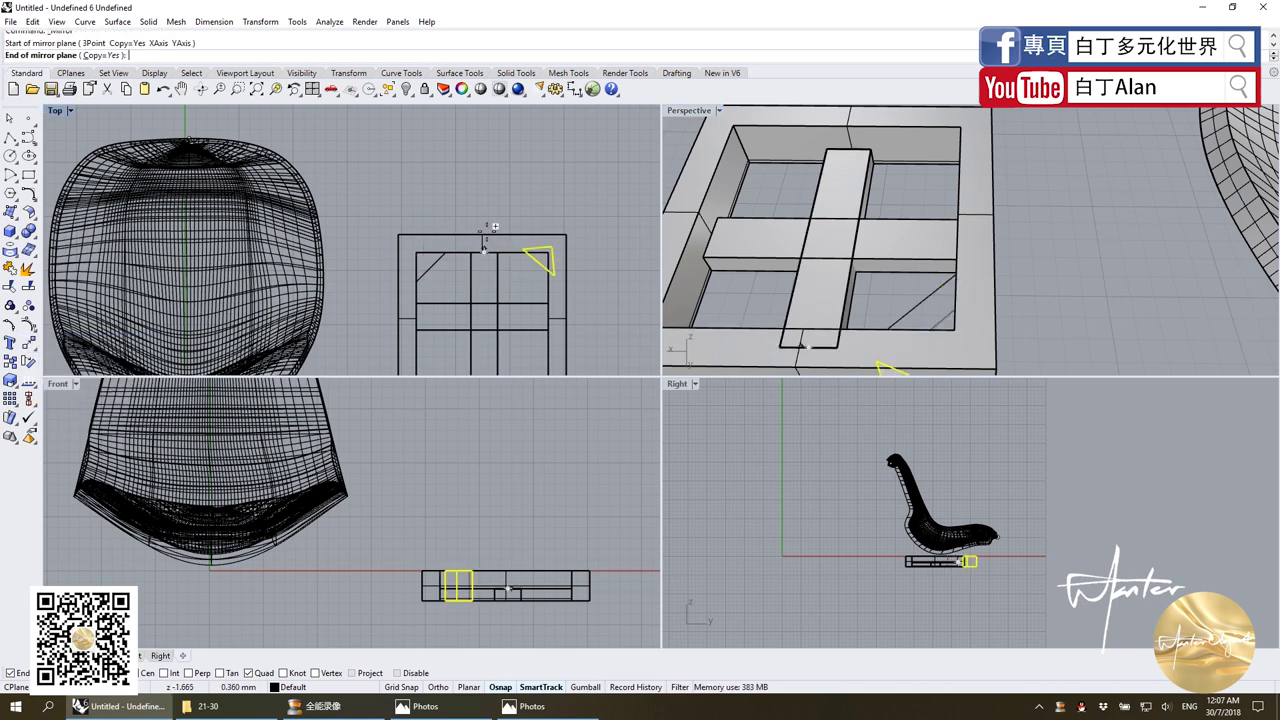
{"action": "left_click", "coordinate": [488, 300]}
{"action": "key", "text": "ctrl+z"}
{"action": "right_click", "coordinate": [475, 262]}
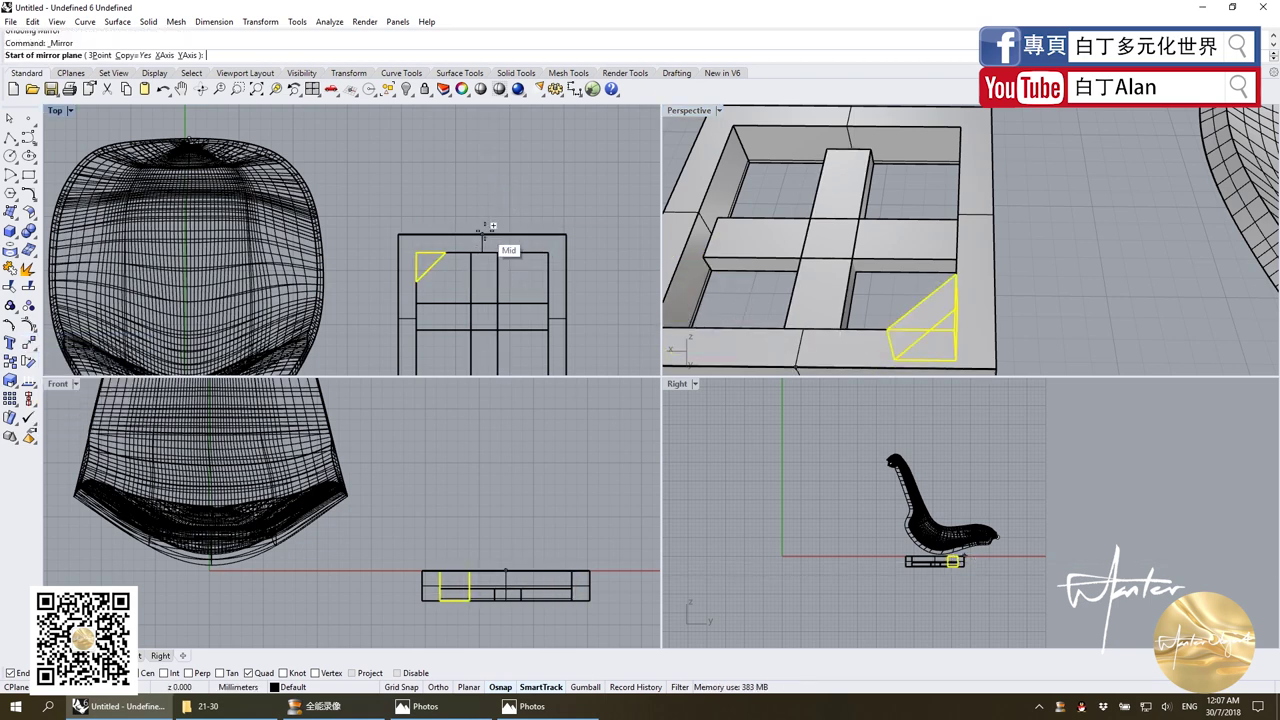
{"action": "left_click", "coordinate": [482, 250]}
{"action": "left_click", "coordinate": [484, 171]}
Mirror both braces across the frame's side midpoint to fill the remaining corners.
{"action": "left_click", "coordinate": [539, 270]}
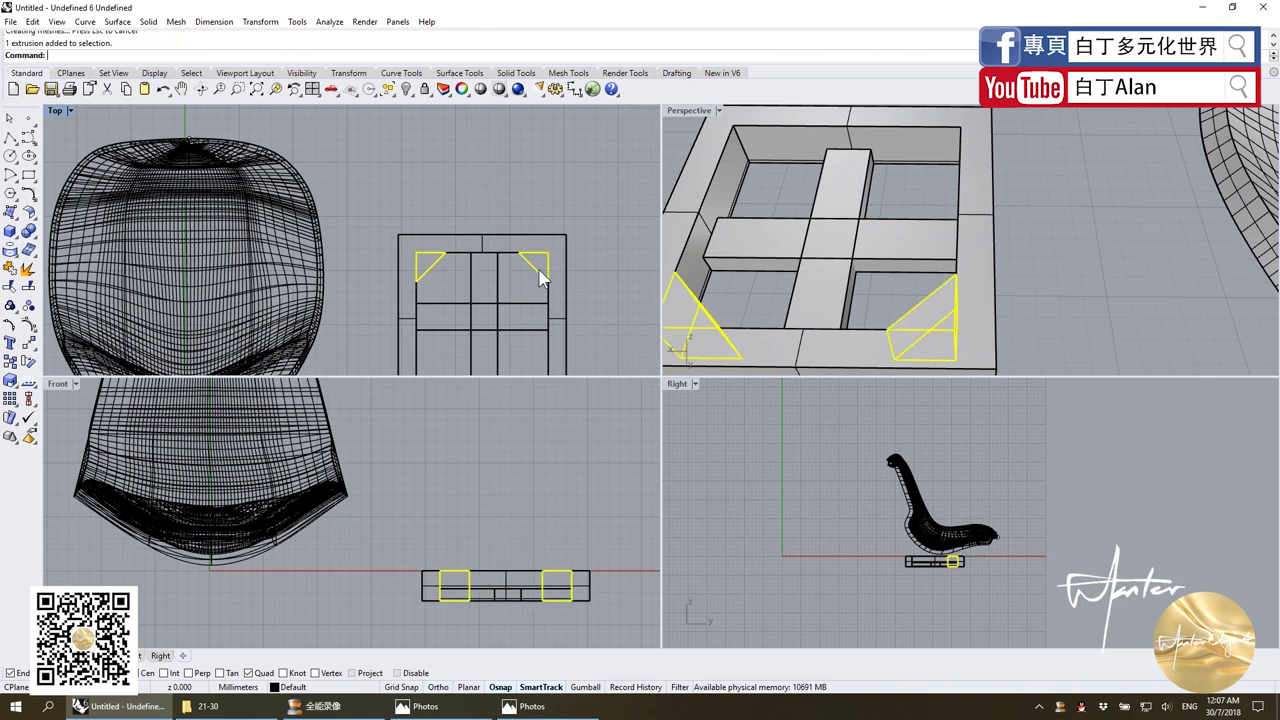
{"action": "scroll", "coordinate": [515, 300], "scroll_direction": "down", "scroll_amount": 3}
{"action": "right_click", "coordinate": [543, 286]}
{"action": "left_click", "coordinate": [543, 278]}
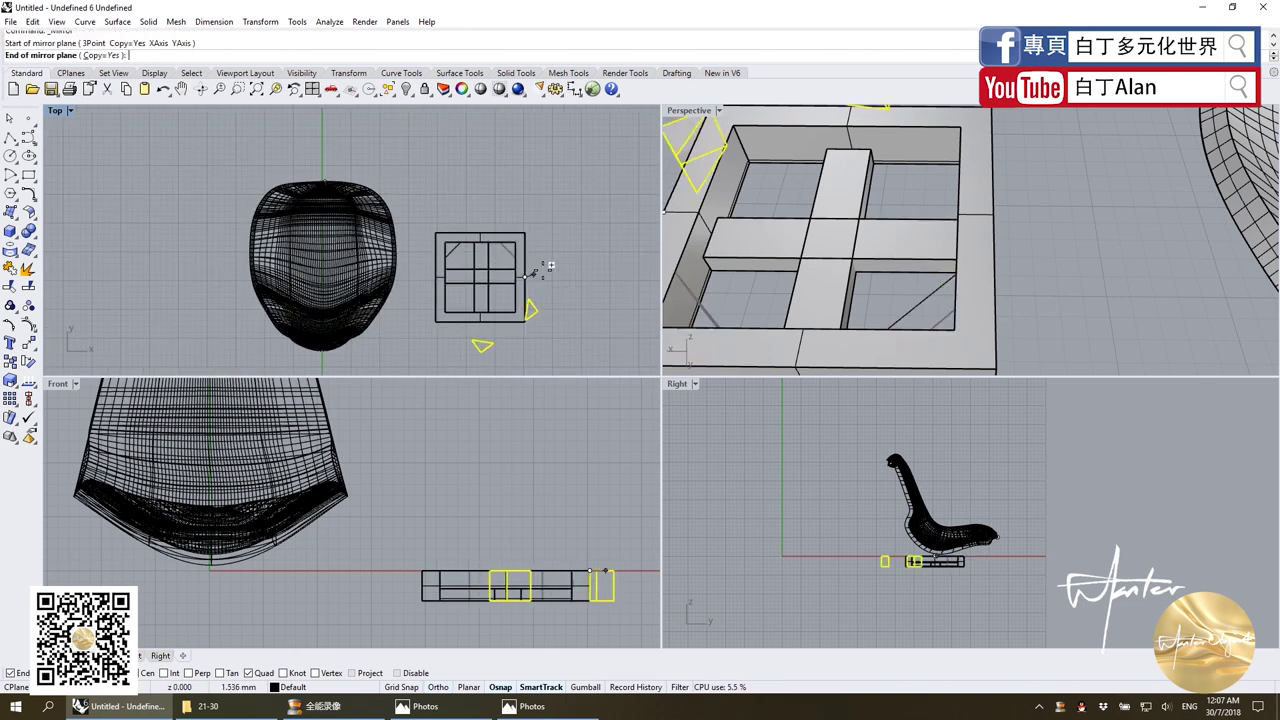
{"action": "left_click", "coordinate": [551, 265]}
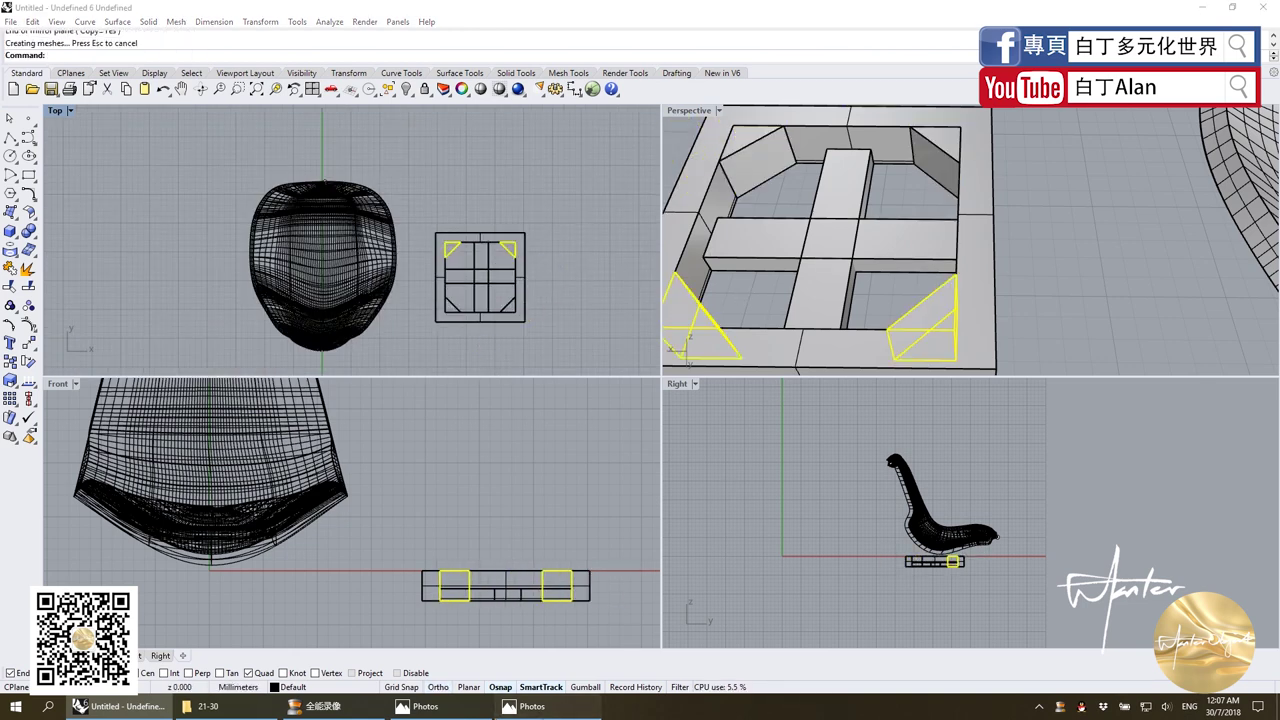
Check the chair reference photo, then return to the model.
{"action": "left_click", "coordinate": [527, 706]}
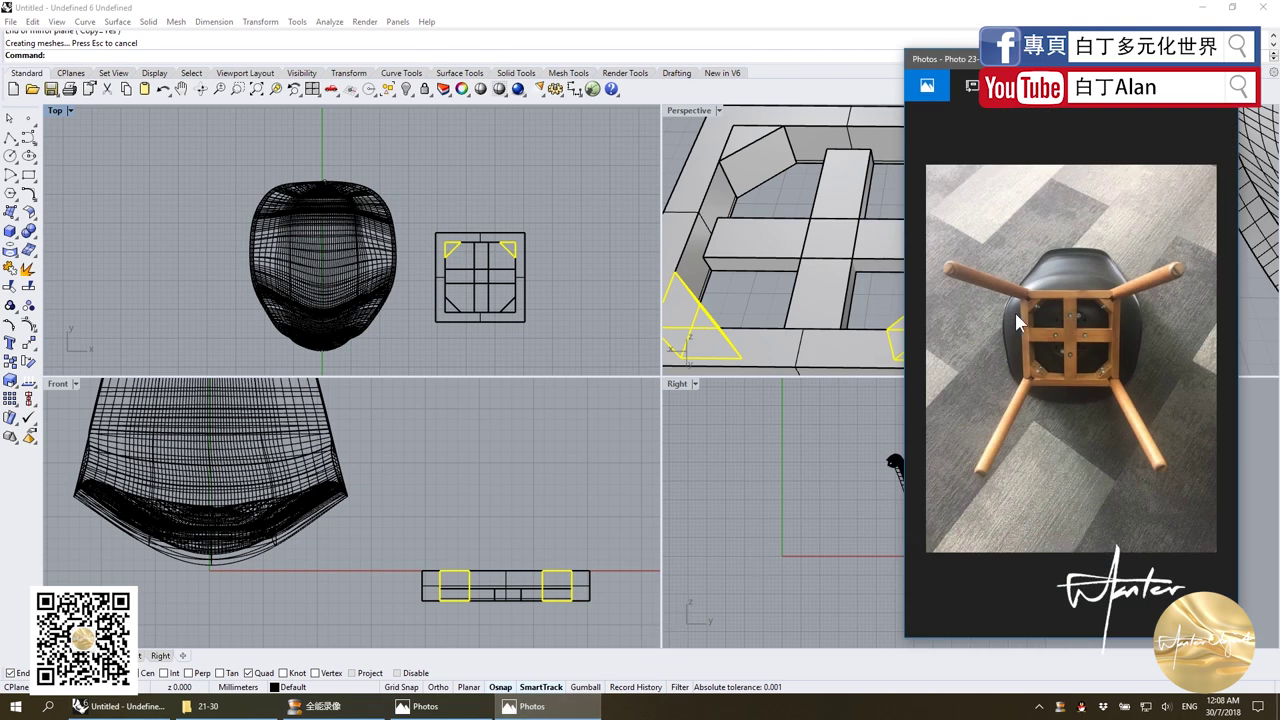
{"action": "scroll", "coordinate": [1118, 362], "scroll_direction": "down", "scroll_amount": 1}
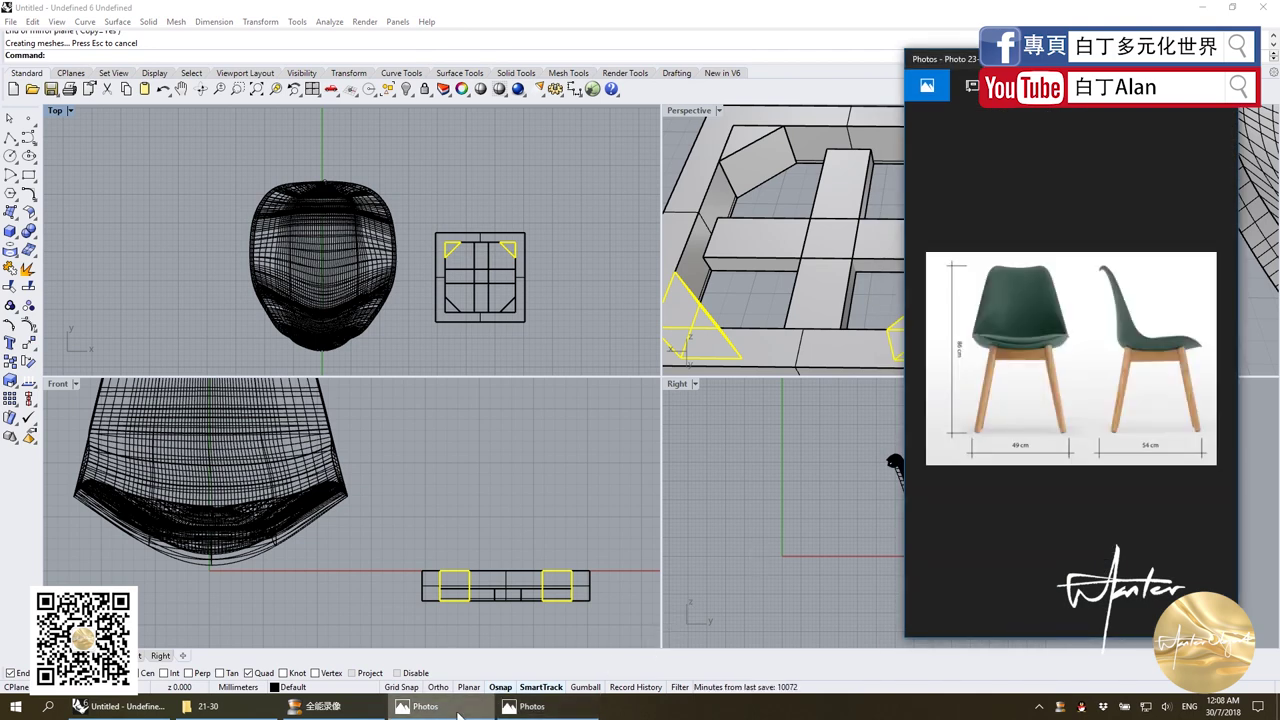
{"action": "left_click", "coordinate": [443, 474]}
Create a slender cylinder leg based at the frame corner, extending downward.
{"action": "left_click", "coordinate": [20, 248]}
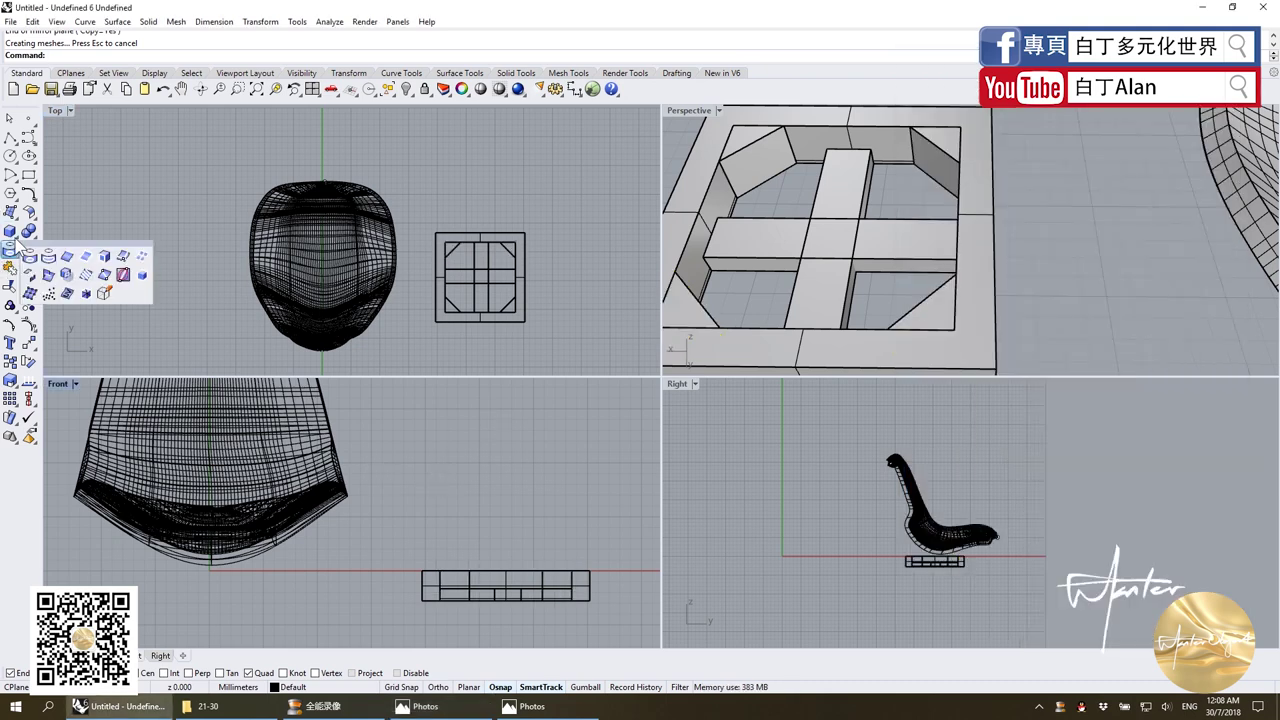
{"action": "left_click", "coordinate": [22, 235]}
{"action": "left_click", "coordinate": [47, 238]}
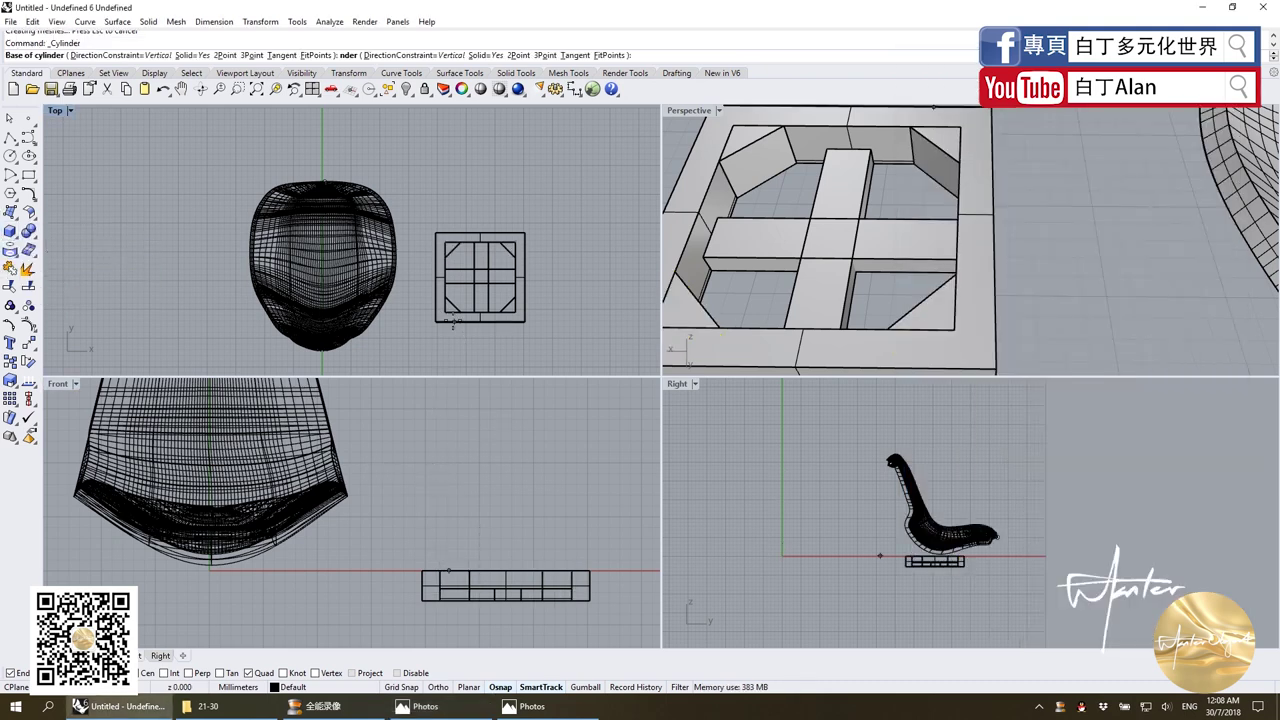
{"action": "scroll", "coordinate": [441, 320], "scroll_direction": "up", "scroll_amount": 1}
{"action": "scroll", "coordinate": [441, 320], "scroll_direction": "up", "scroll_amount": 1}
{"action": "left_click", "coordinate": [443, 318]}
{"action": "scroll", "coordinate": [443, 318], "scroll_direction": "up", "scroll_amount": 2}
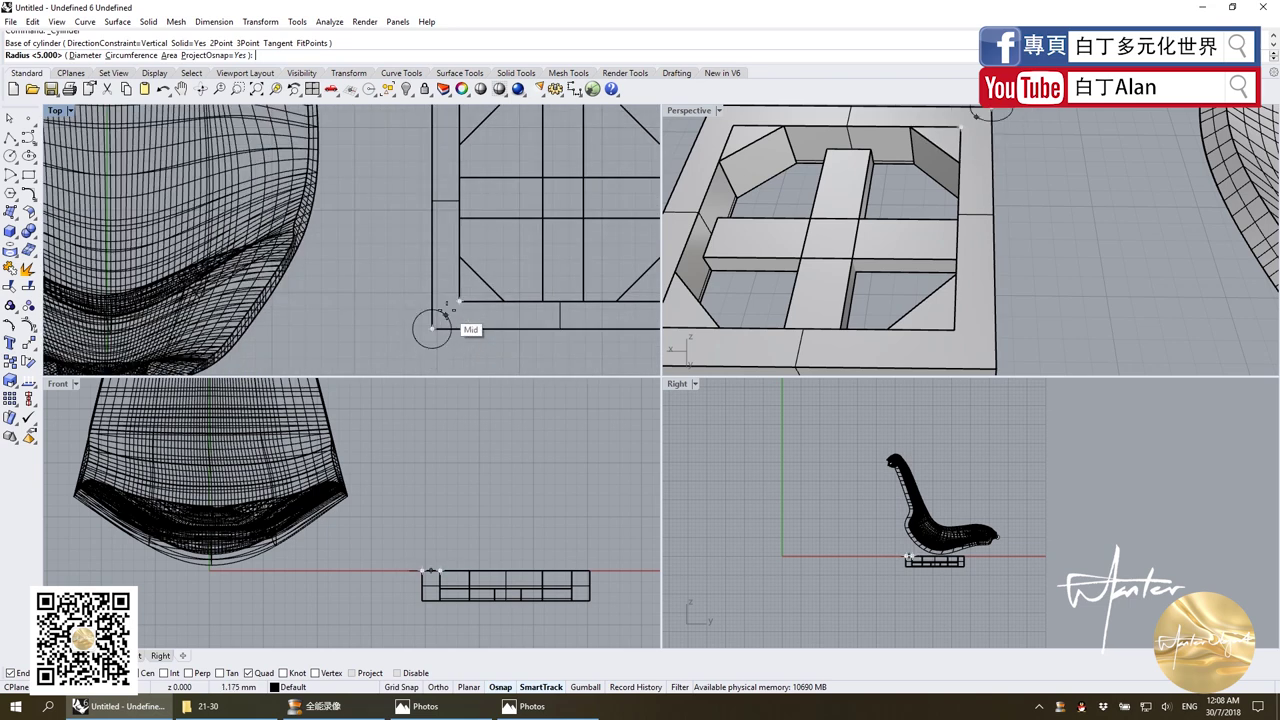
{"action": "left_click", "coordinate": [445, 315]}
{"action": "scroll", "coordinate": [380, 503], "scroll_direction": "down", "scroll_amount": 2}
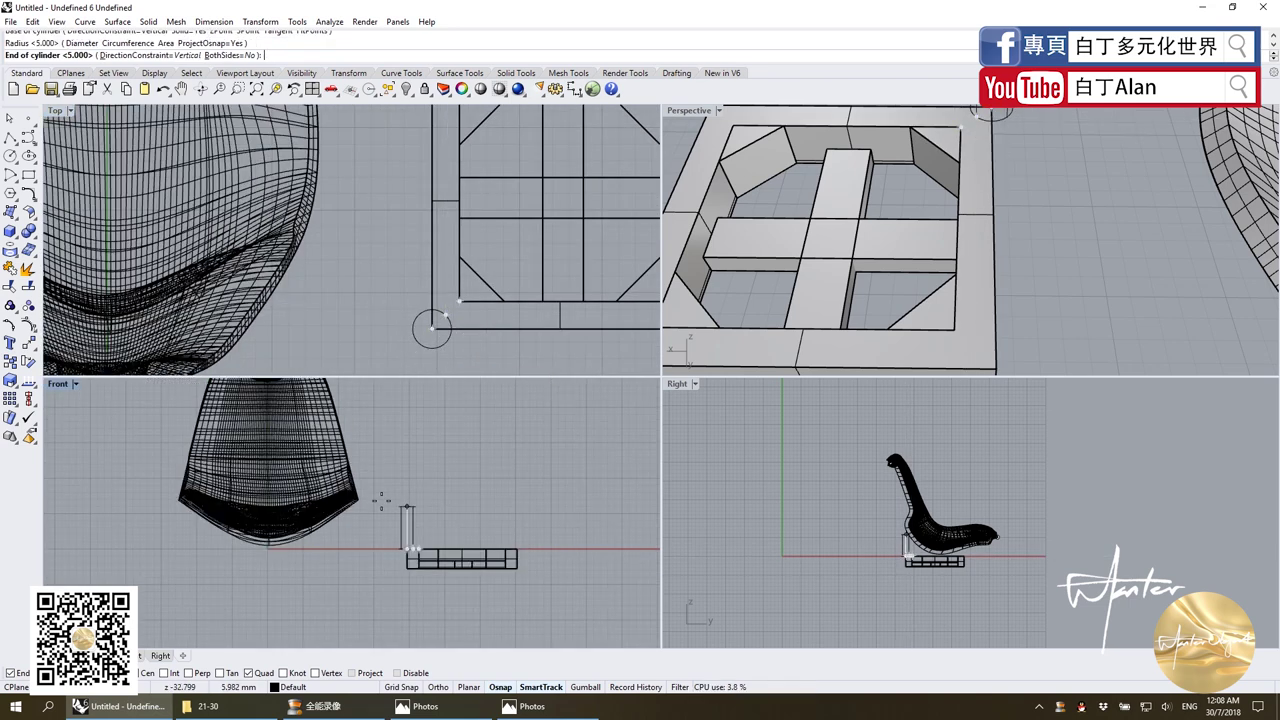
{"action": "scroll", "coordinate": [385, 520], "scroll_direction": "down", "scroll_amount": 3}
{"action": "left_click", "coordinate": [392, 602]}
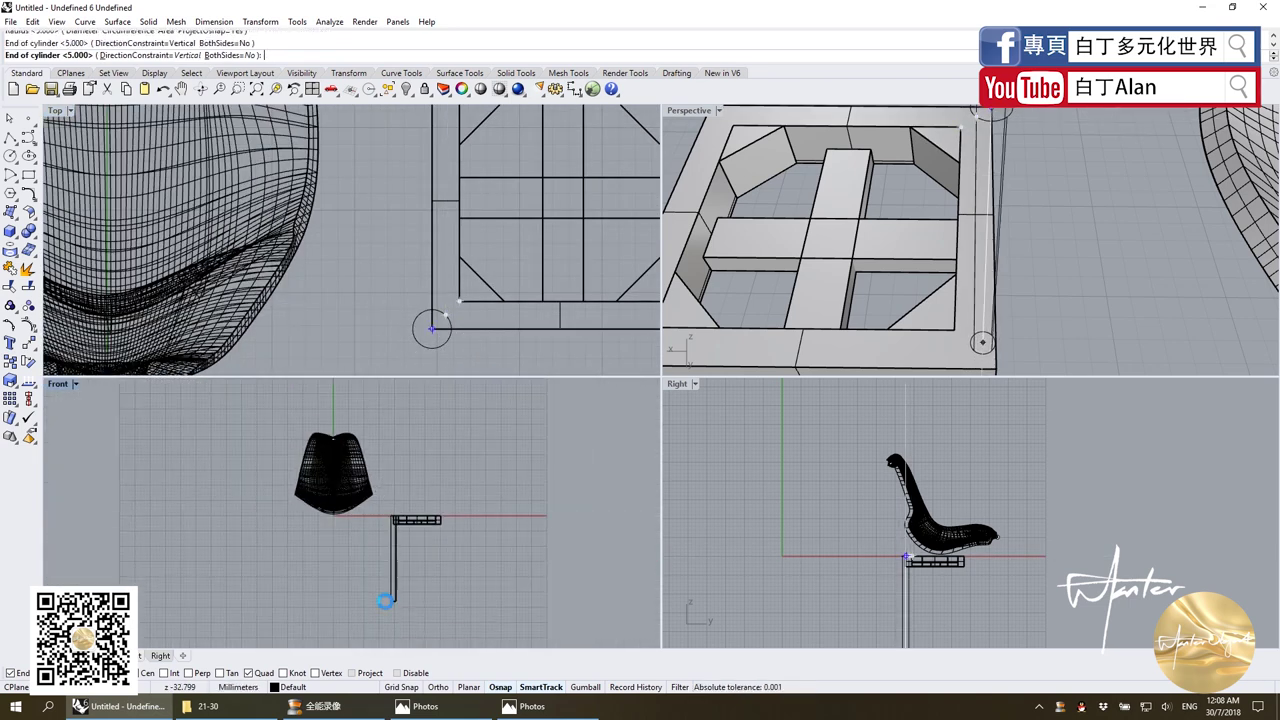
Check the reference photo, then orbit Perspective lower to inspect the new leg.
{"action": "left_click", "coordinate": [425, 706]}
{"action": "left_click", "coordinate": [425, 706]}
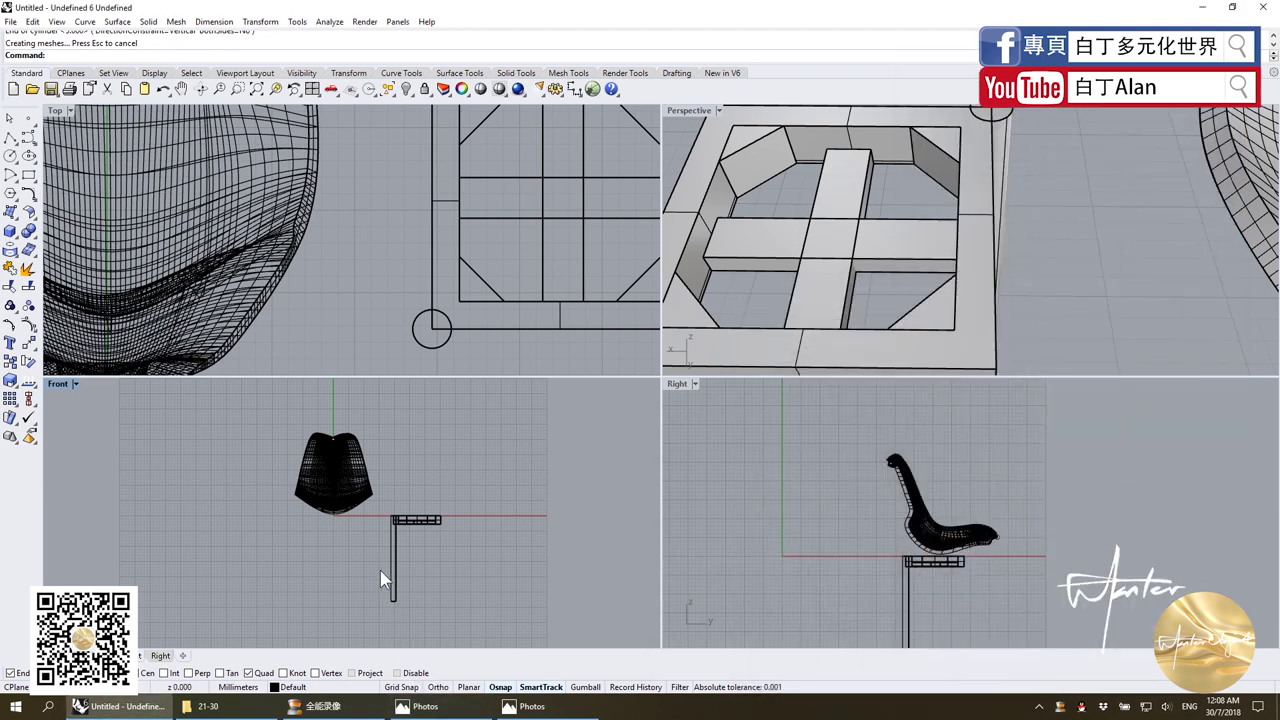
{"action": "left_click", "coordinate": [394, 580]}
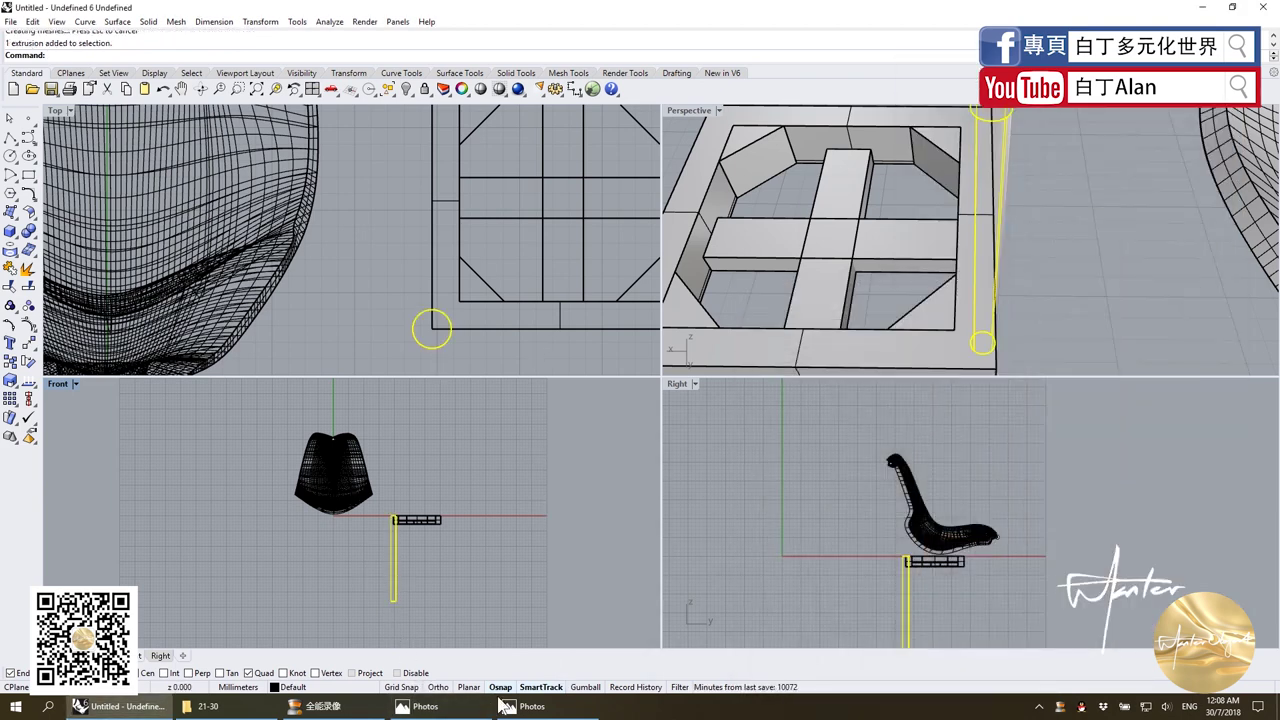
{"action": "left_click", "coordinate": [127, 494]}
{"action": "scroll", "coordinate": [900, 240], "scroll_direction": "down", "scroll_amount": 3}
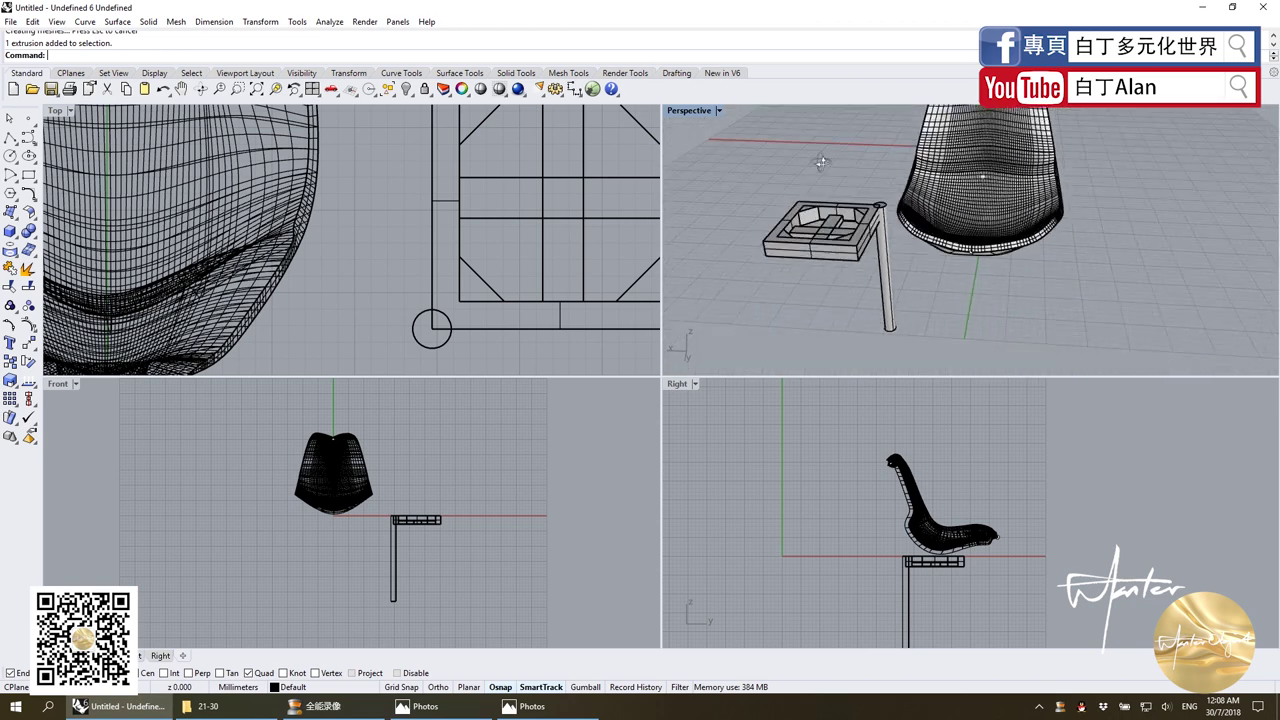
{"action": "right_click_drag", "start_coordinate": [868, 200], "coordinate": [868, 270]}
{"action": "scroll", "coordinate": [868, 270], "scroll_direction": "down", "scroll_amount": 5}
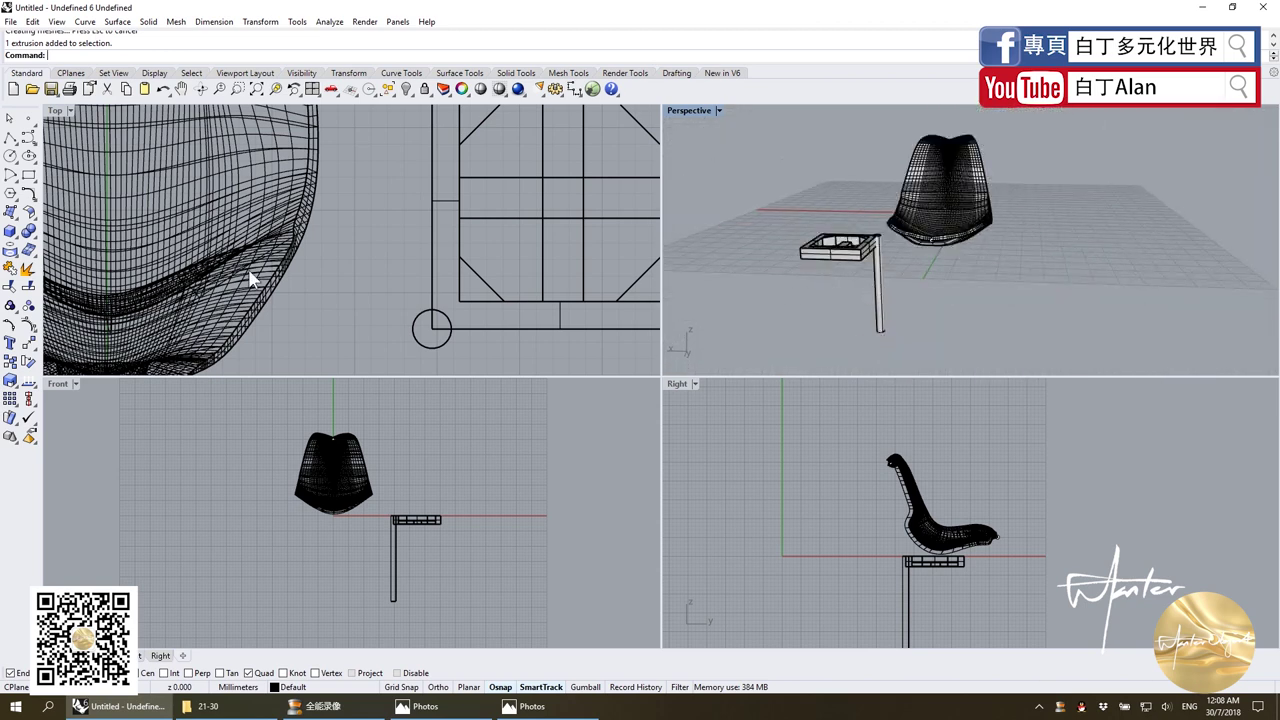
{"action": "left_click", "coordinate": [16, 242]}
Fillet the leg cylinder's bottom edge with radius 1.
{"action": "left_click", "coordinate": [15, 215]}
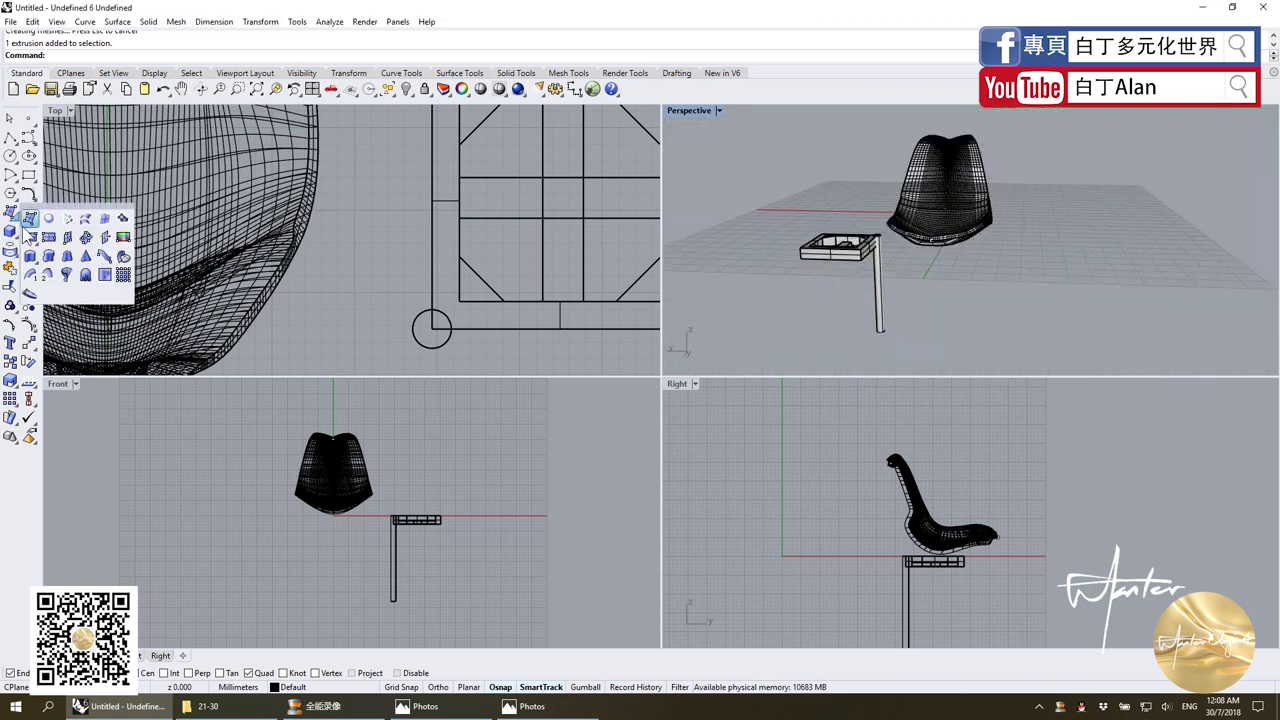
{"action": "left_click", "coordinate": [14, 258]}
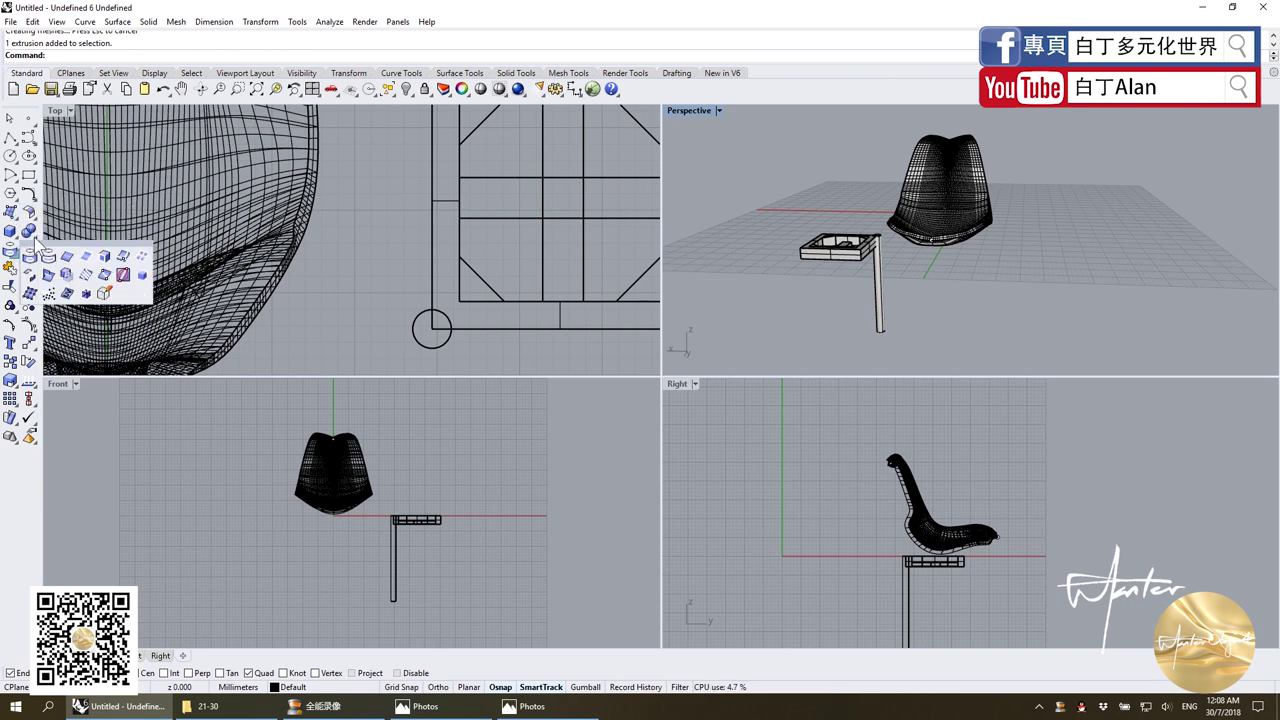
{"action": "left_click", "coordinate": [142, 266]}
{"action": "scroll", "coordinate": [857, 319], "scroll_direction": "up", "scroll_amount": 1}
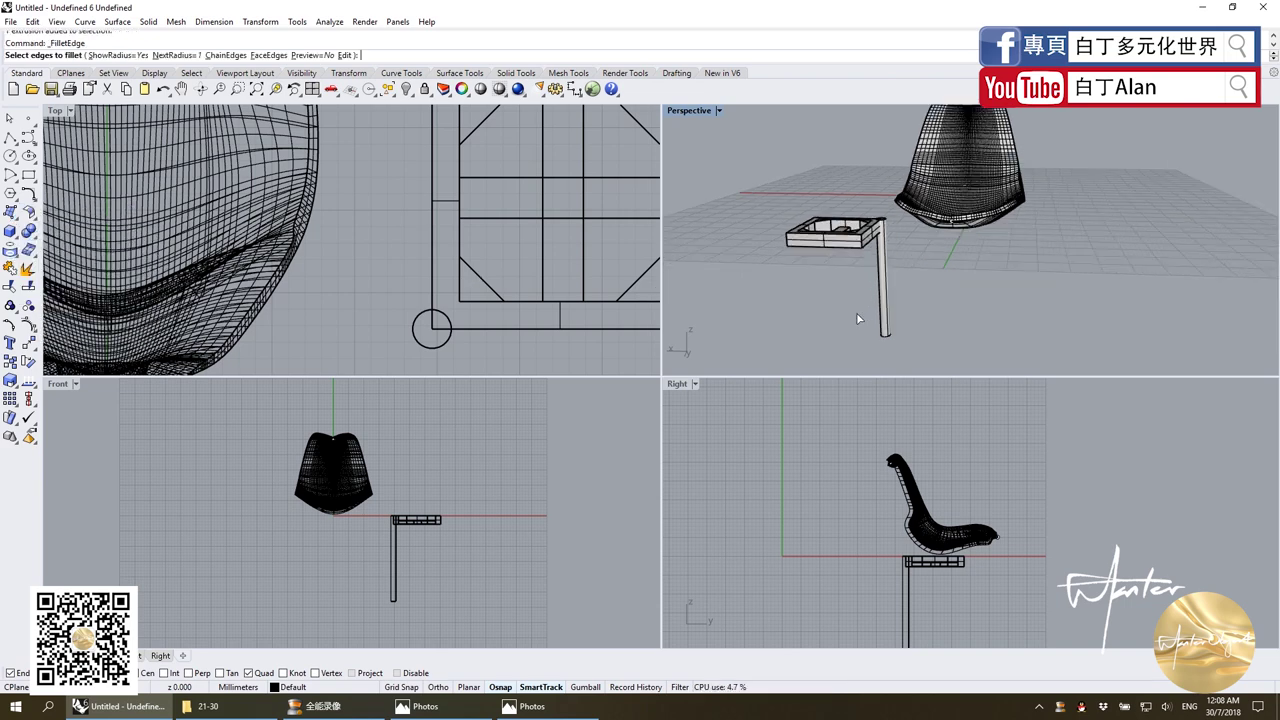
{"action": "scroll", "coordinate": [857, 319], "scroll_direction": "up", "scroll_amount": 1}
{"action": "left_click", "coordinate": [896, 343]}
{"action": "key", "text": "Return"}
{"action": "key", "text": "Return"}
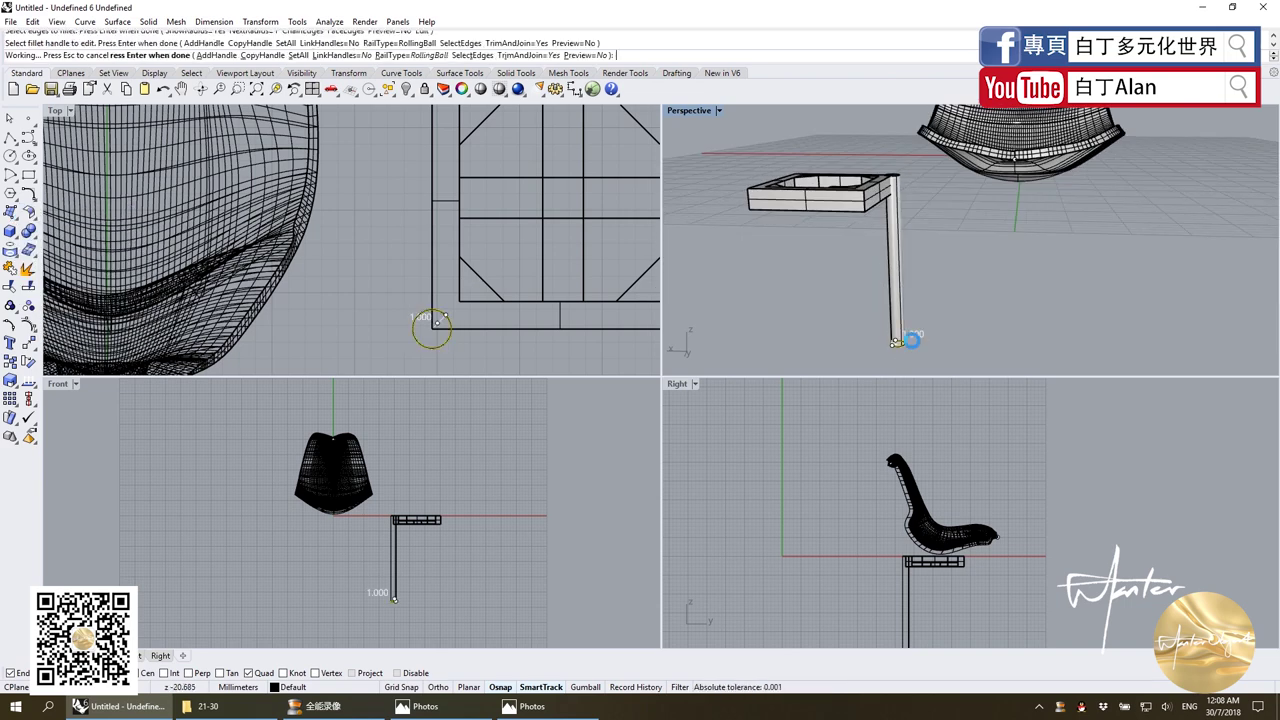
After checking the reference photo, undo and reapply the radius 1 bottom-edge fillet.
{"action": "scroll", "coordinate": [905, 344], "scroll_direction": "up", "scroll_amount": 2}
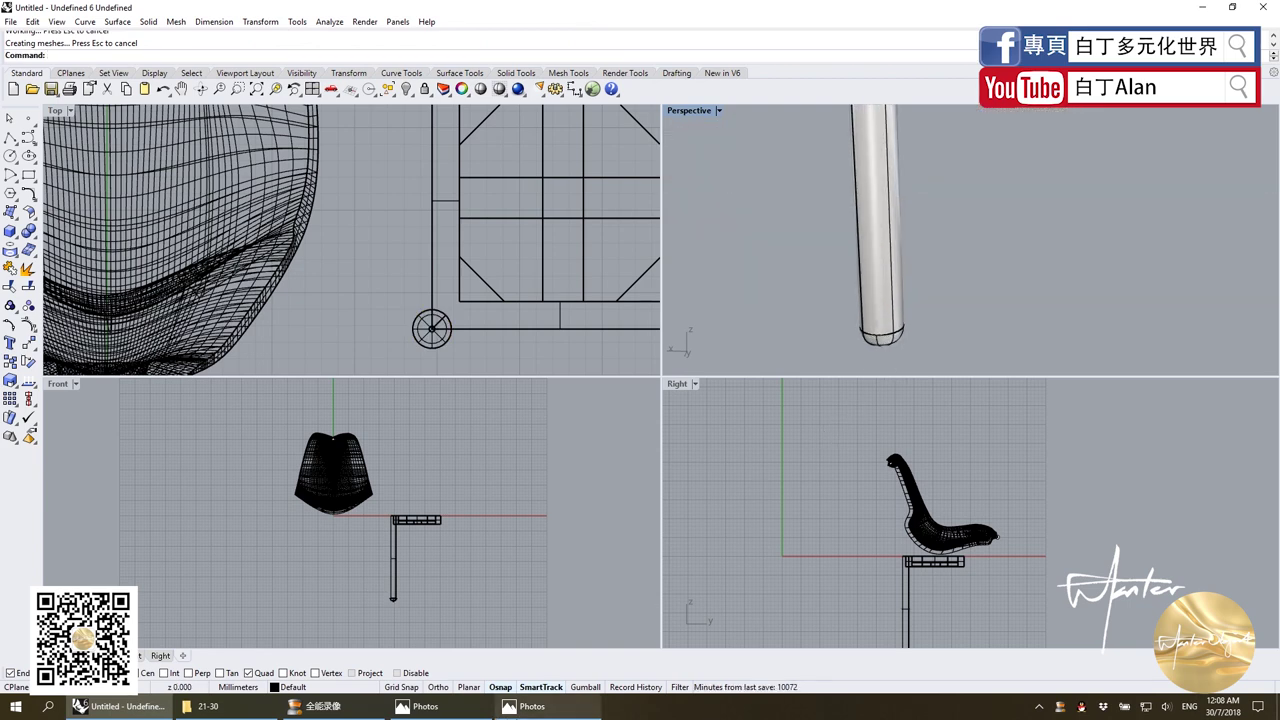
{"action": "key", "text": "alt+Tab"}
{"action": "key", "text": "alt+Tab"}
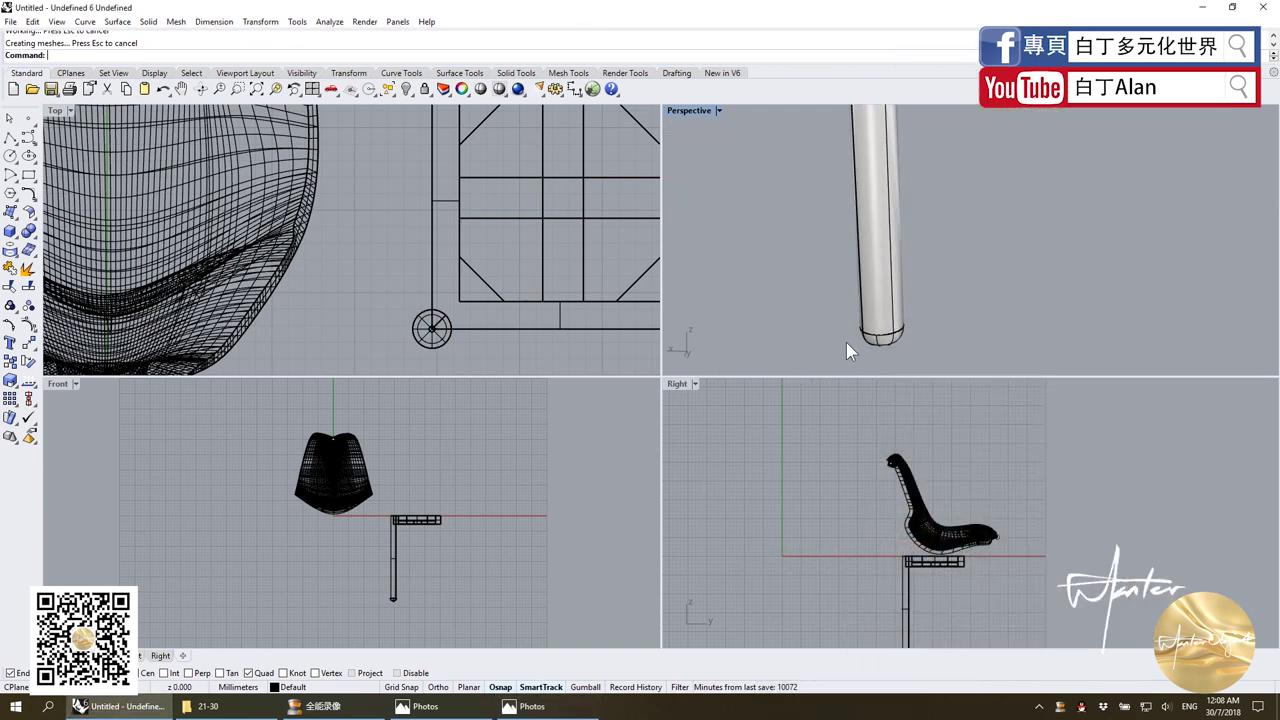
{"action": "key", "text": "ctrl+z"}
{"action": "key", "text": "Return"}
{"action": "key", "text": "Return"}
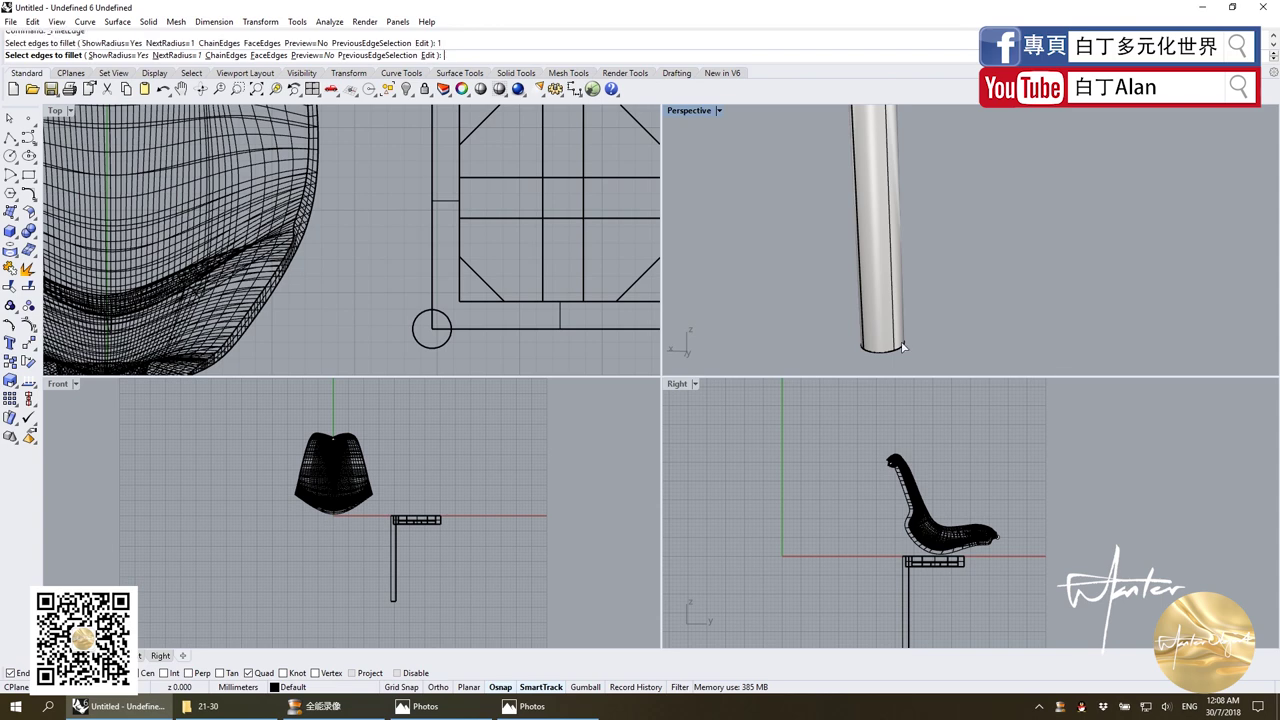
{"action": "left_click", "coordinate": [881, 347]}
{"action": "key", "text": "Return"}
{"action": "key", "text": "Return"}
Select the leg and try a trial rotation about its top, then undo it.
{"action": "left_click", "coordinate": [850, 329]}
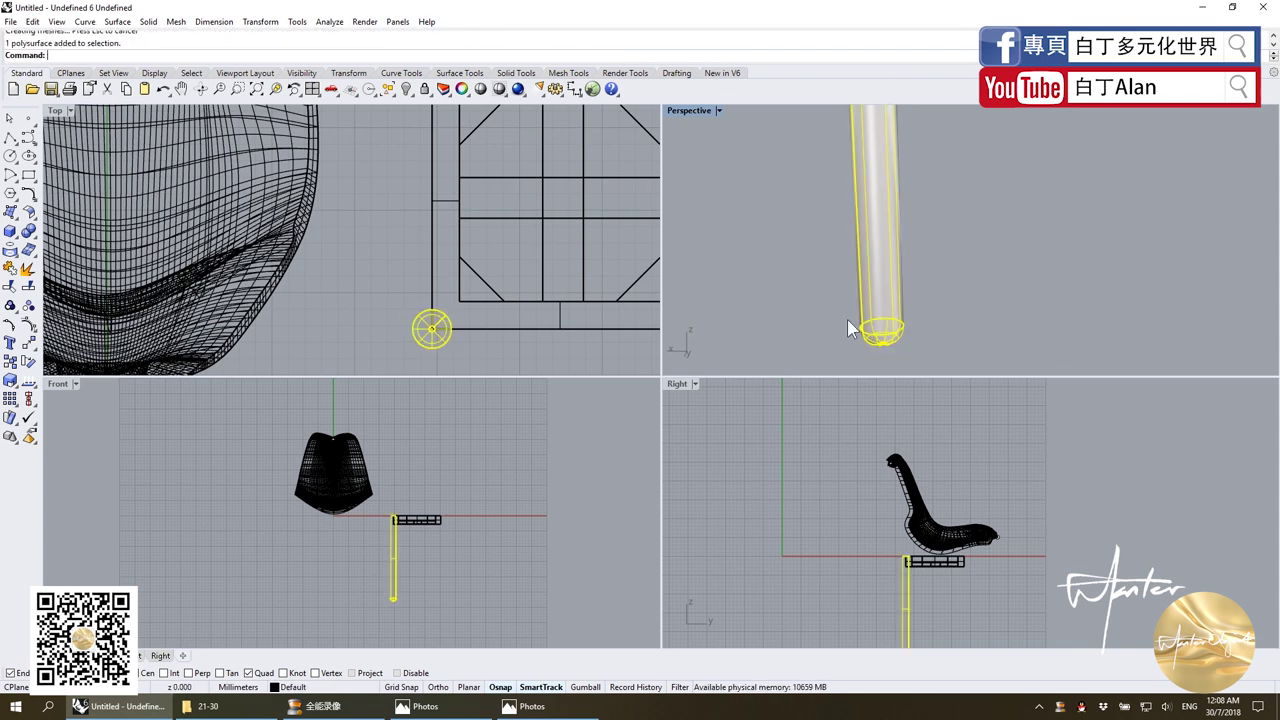
{"action": "left_click", "coordinate": [10, 361]}
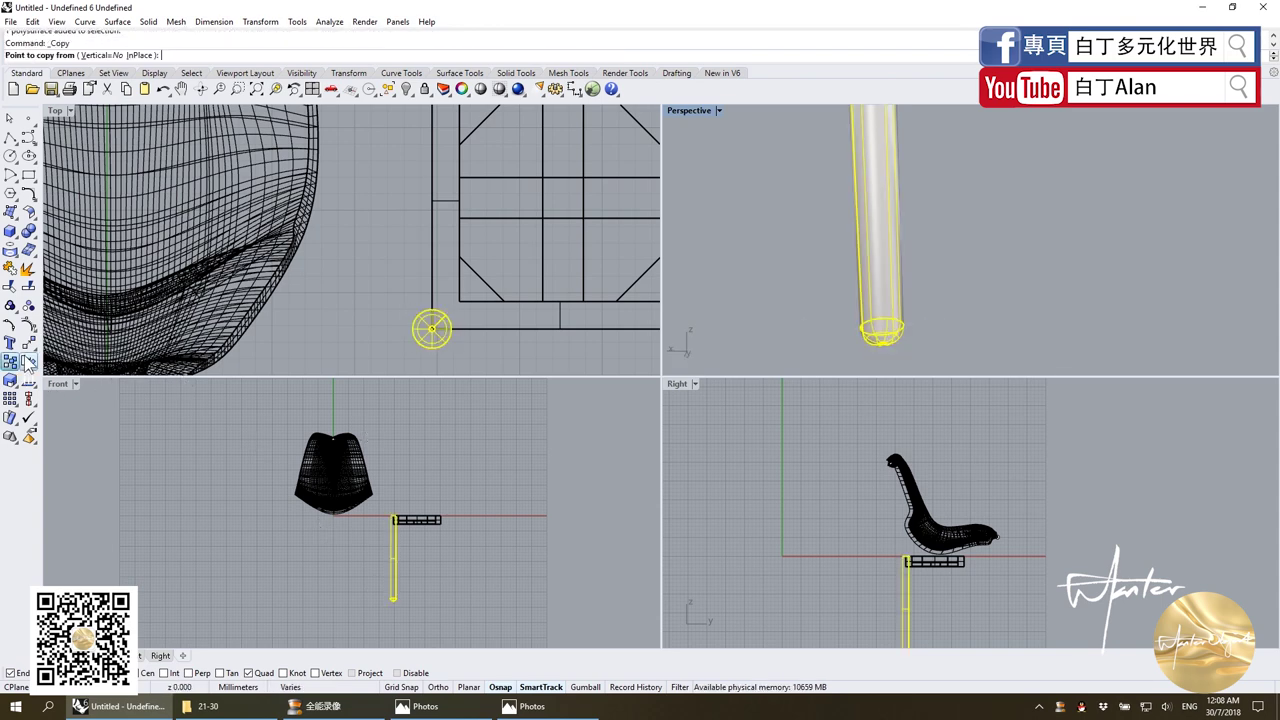
{"action": "left_click", "coordinate": [28, 363]}
{"action": "scroll", "coordinate": [420, 520], "scroll_direction": "up", "scroll_amount": 3}
{"action": "scroll", "coordinate": [340, 525], "scroll_direction": "up", "scroll_amount": 3}
{"action": "left_click", "coordinate": [372, 514]}
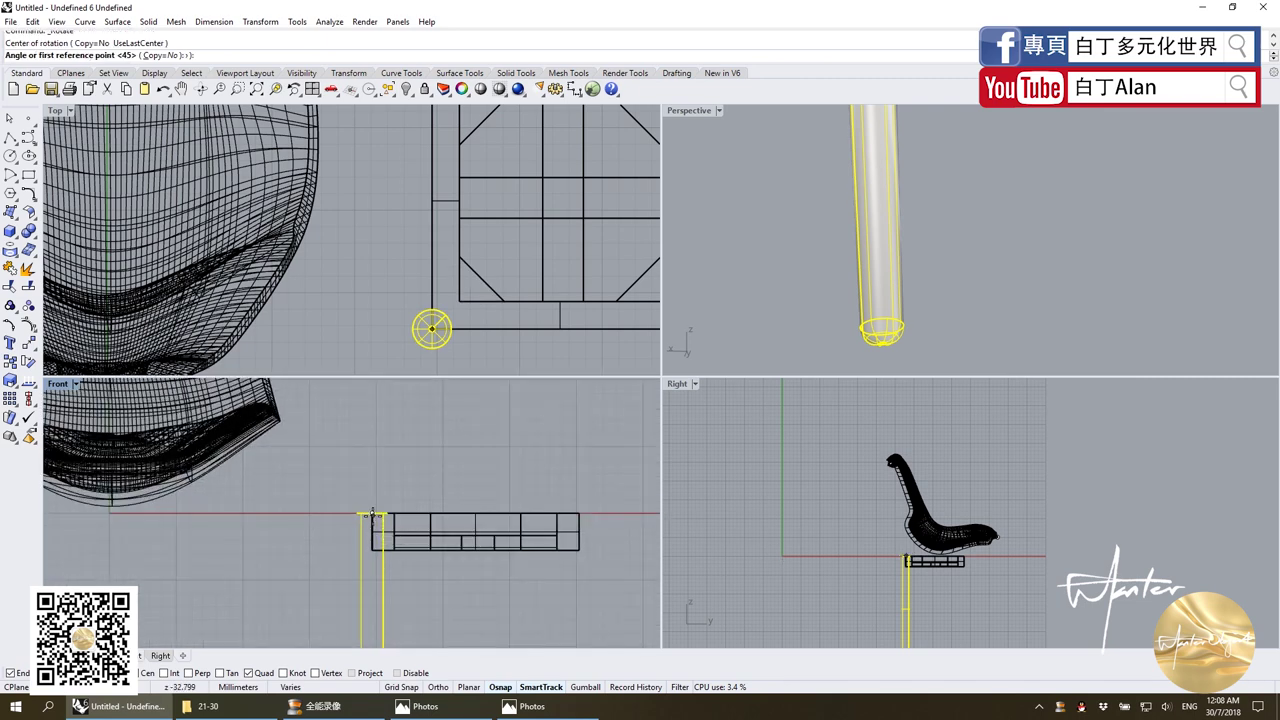
{"action": "scroll", "coordinate": [375, 500], "scroll_direction": "down", "scroll_amount": 2}
{"action": "left_click", "coordinate": [380, 580]}
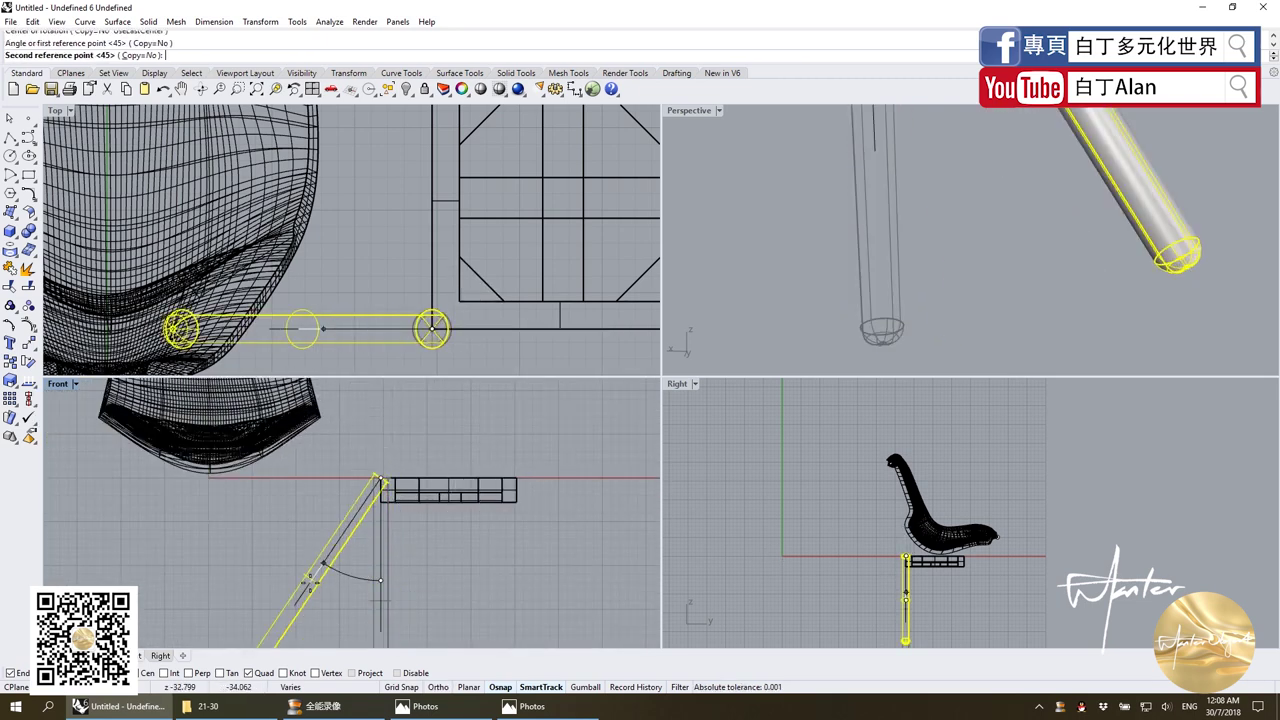
{"action": "left_click", "coordinate": [310, 583]}
{"action": "key", "text": "ctrl+z"}
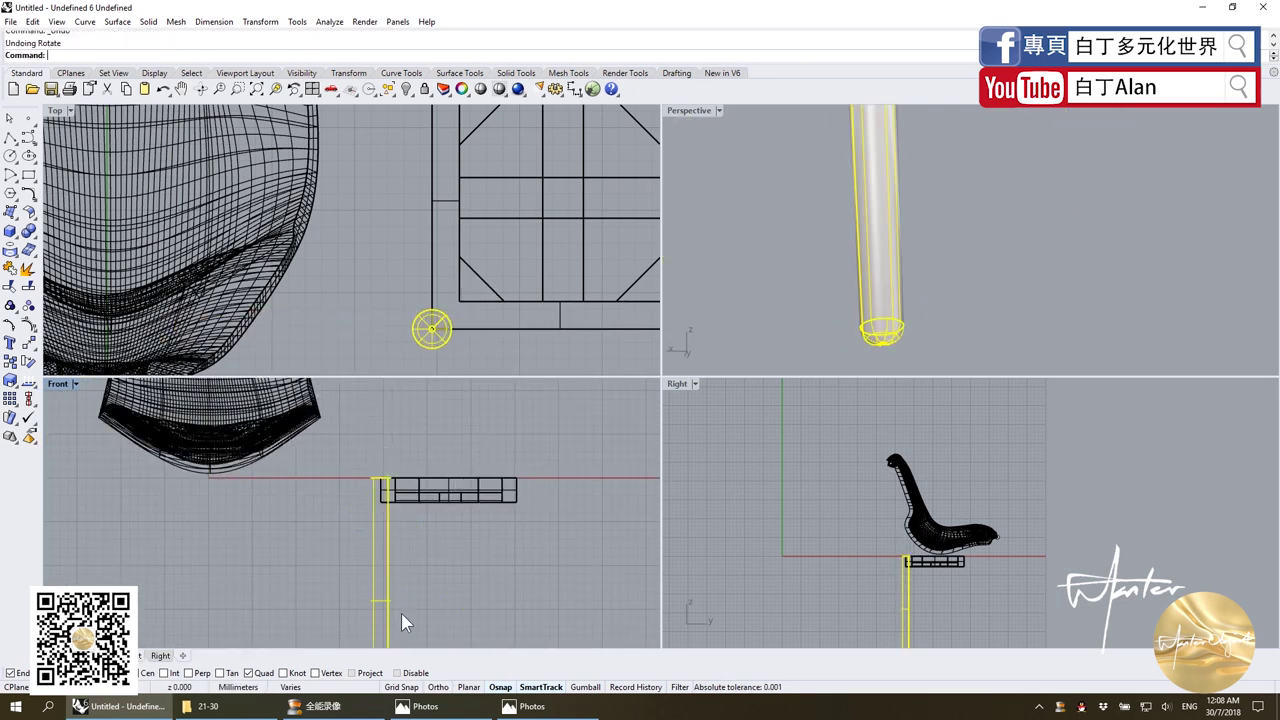
Try a second trial rotation of the leg about its top, then undo it.
{"action": "scroll", "coordinate": [405, 600], "scroll_direction": "up", "scroll_amount": 1}
{"action": "key", "text": "Return"}
{"action": "left_click", "coordinate": [372, 459]}
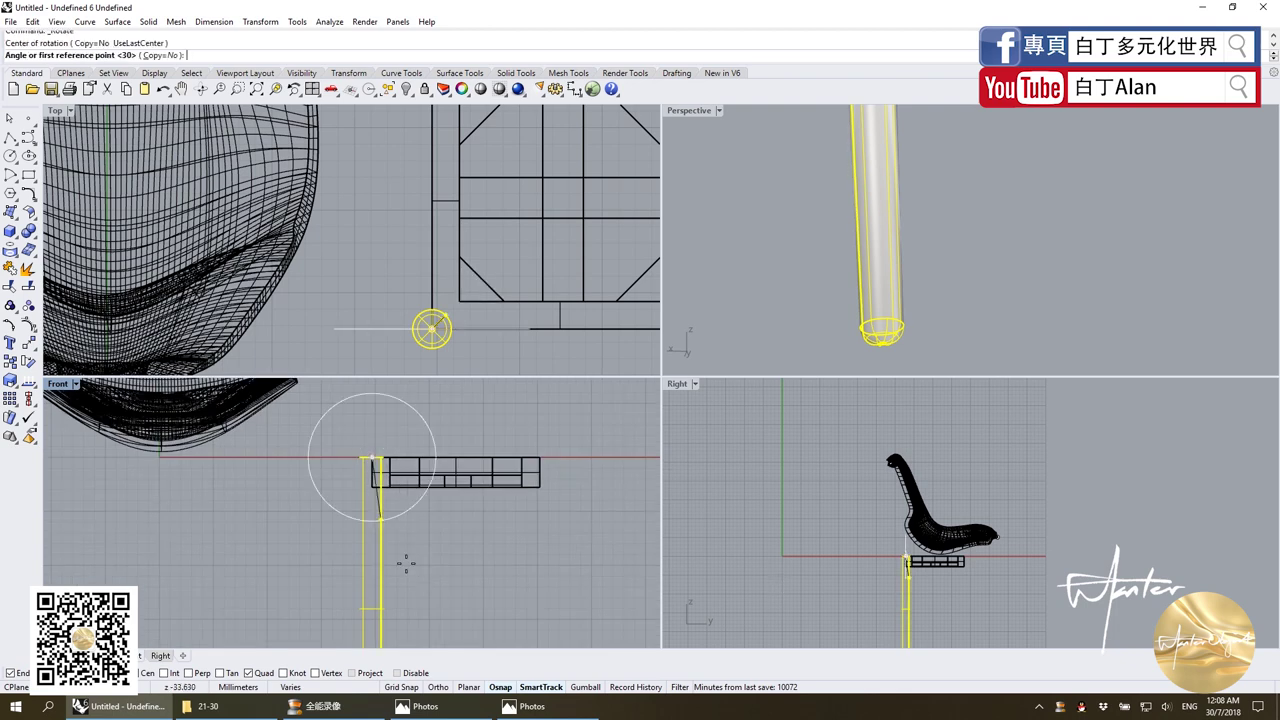
{"action": "left_click", "coordinate": [406, 562]}
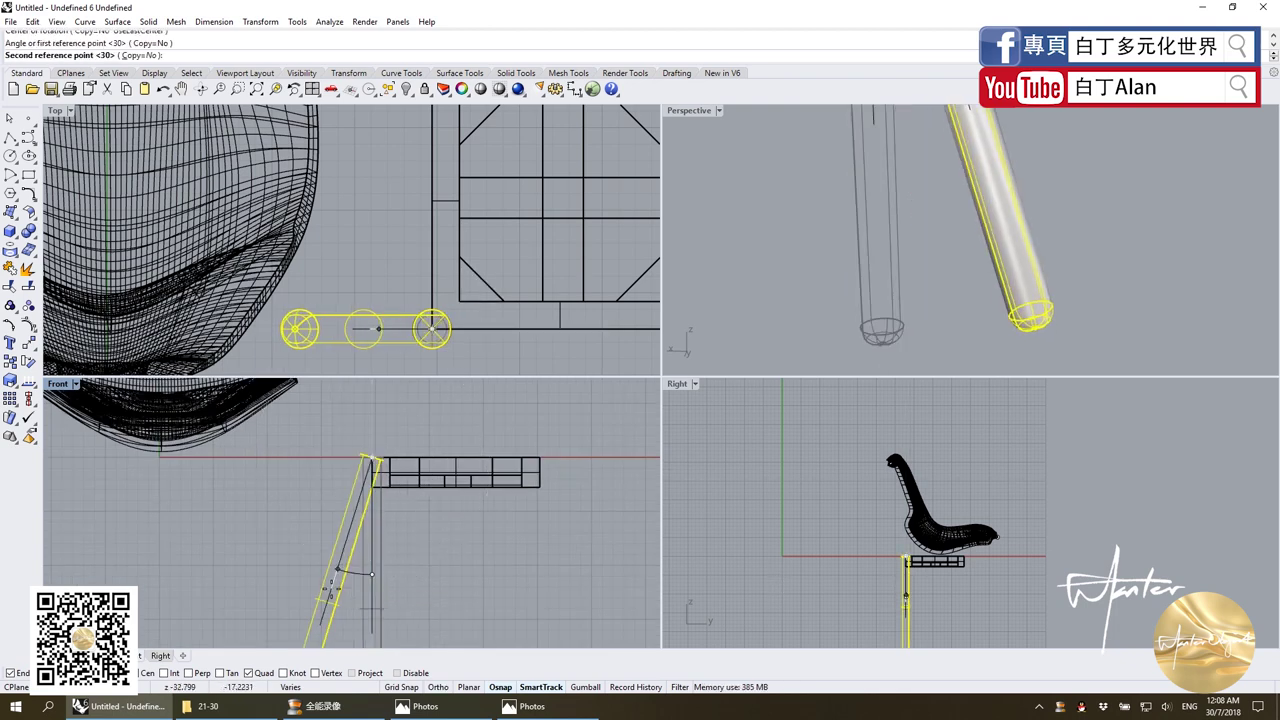
{"action": "left_click", "coordinate": [331, 588]}
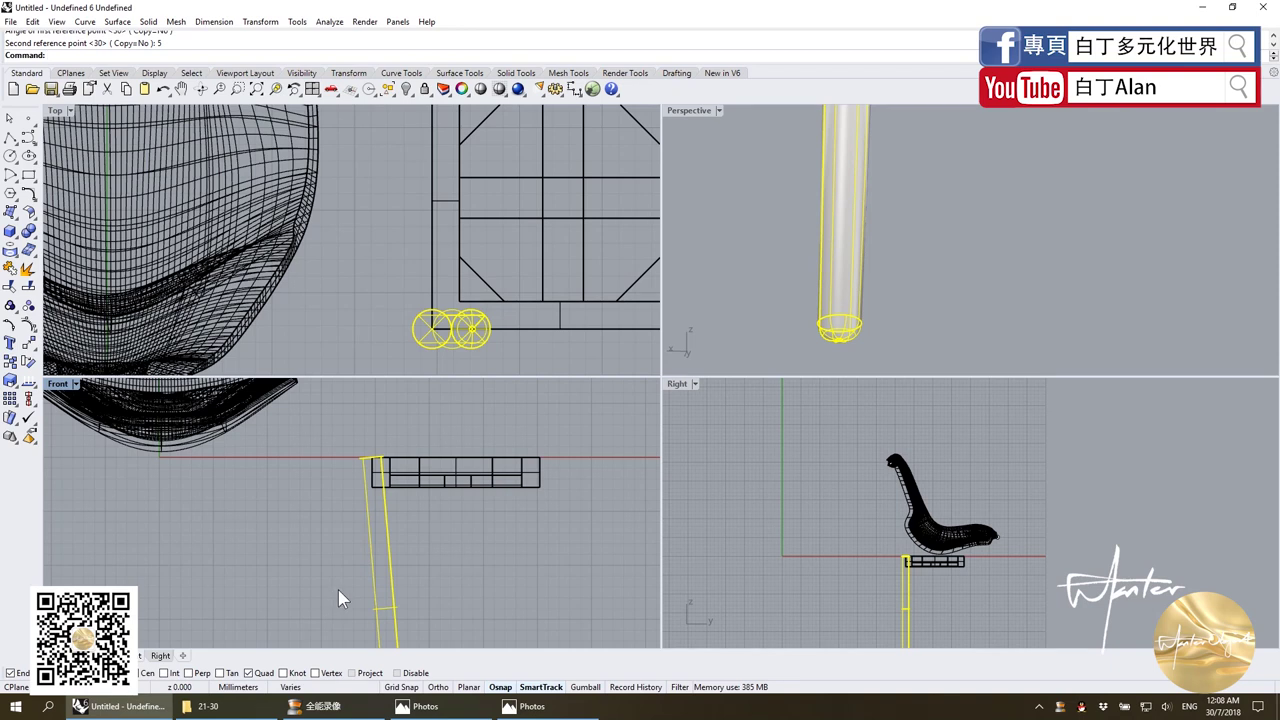
{"action": "key", "text": "ctrl+z"}
Rotate the leg -5 degrees about its top in the Front view.
{"action": "key", "text": "Return"}
{"action": "left_click", "coordinate": [372, 459]}
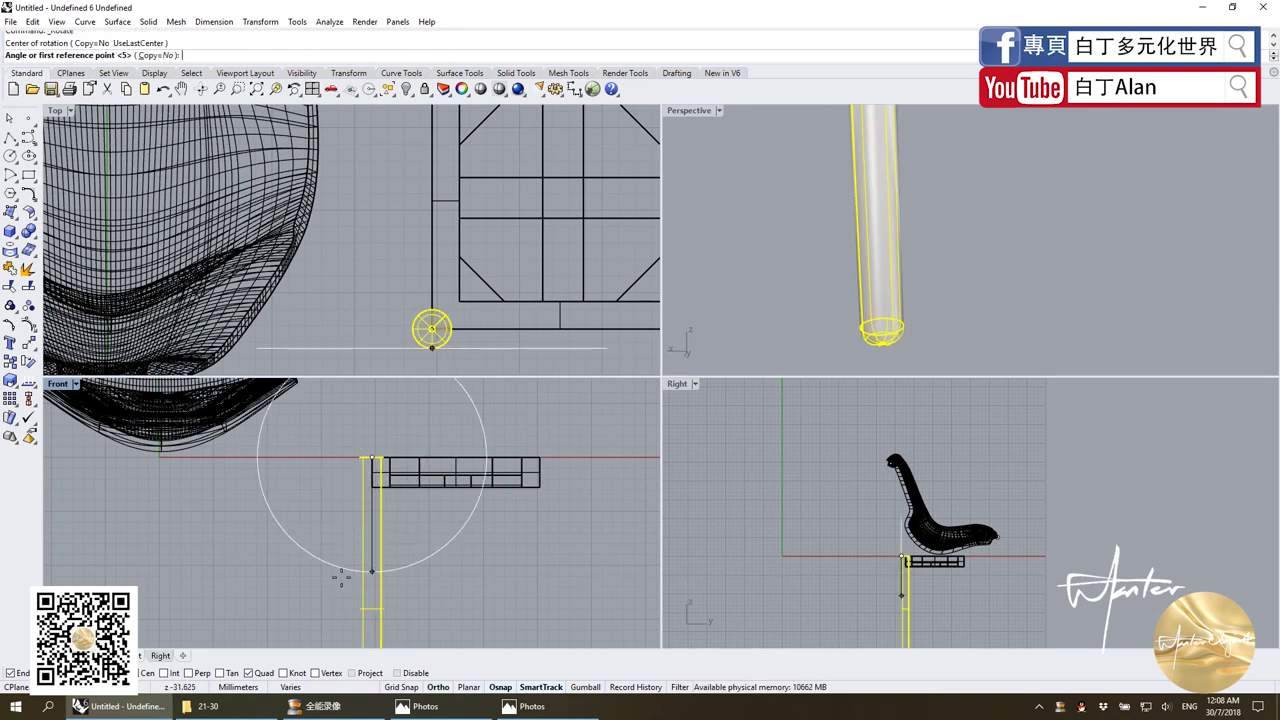
{"action": "left_click", "coordinate": [331, 588]}
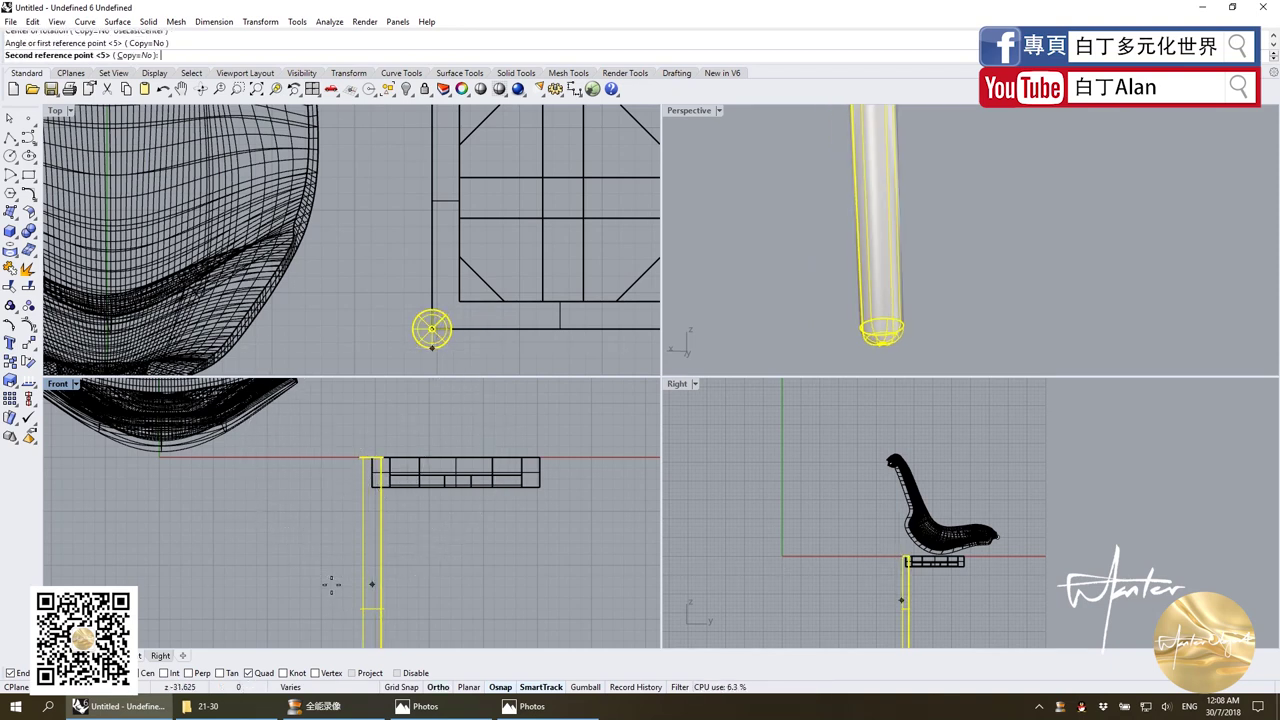
{"action": "type", "text": "-5"}
{"action": "key", "text": "Return"}
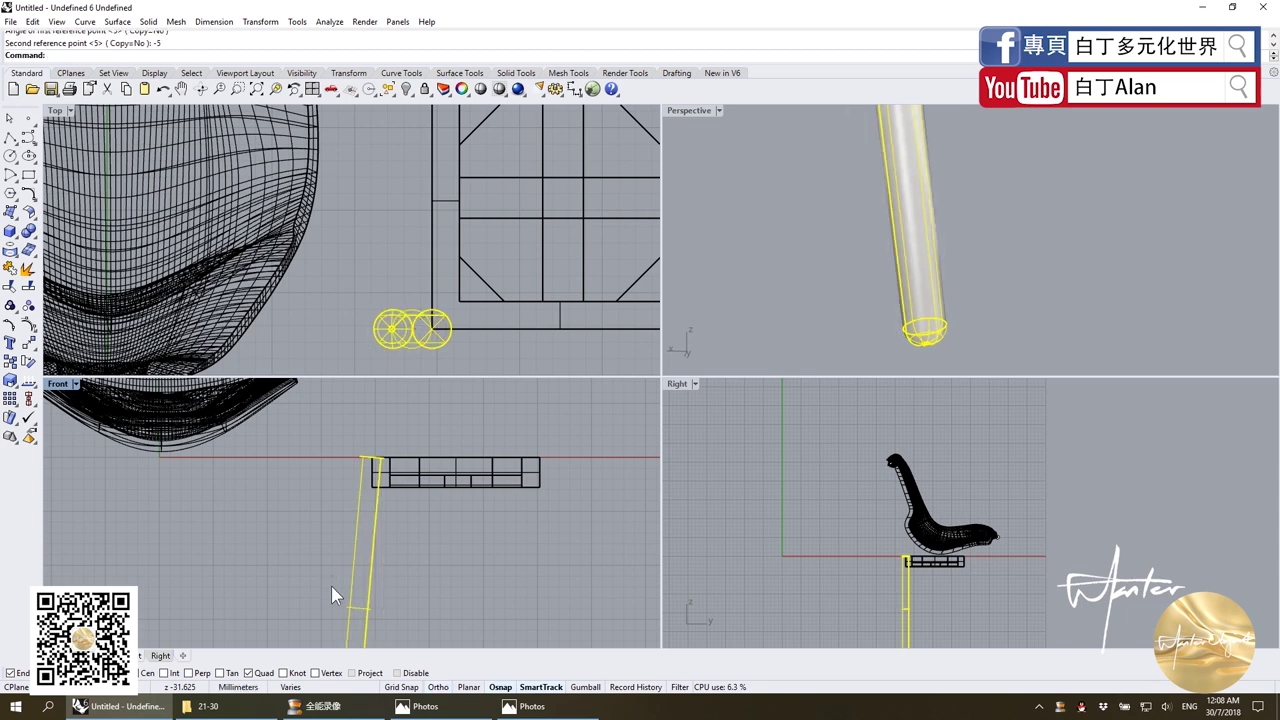
Rotate the leg another 5 degrees about its top in the Right view.
{"action": "scroll", "coordinate": [888, 544], "scroll_direction": "up", "scroll_amount": 2}
{"action": "key", "text": "Return"}
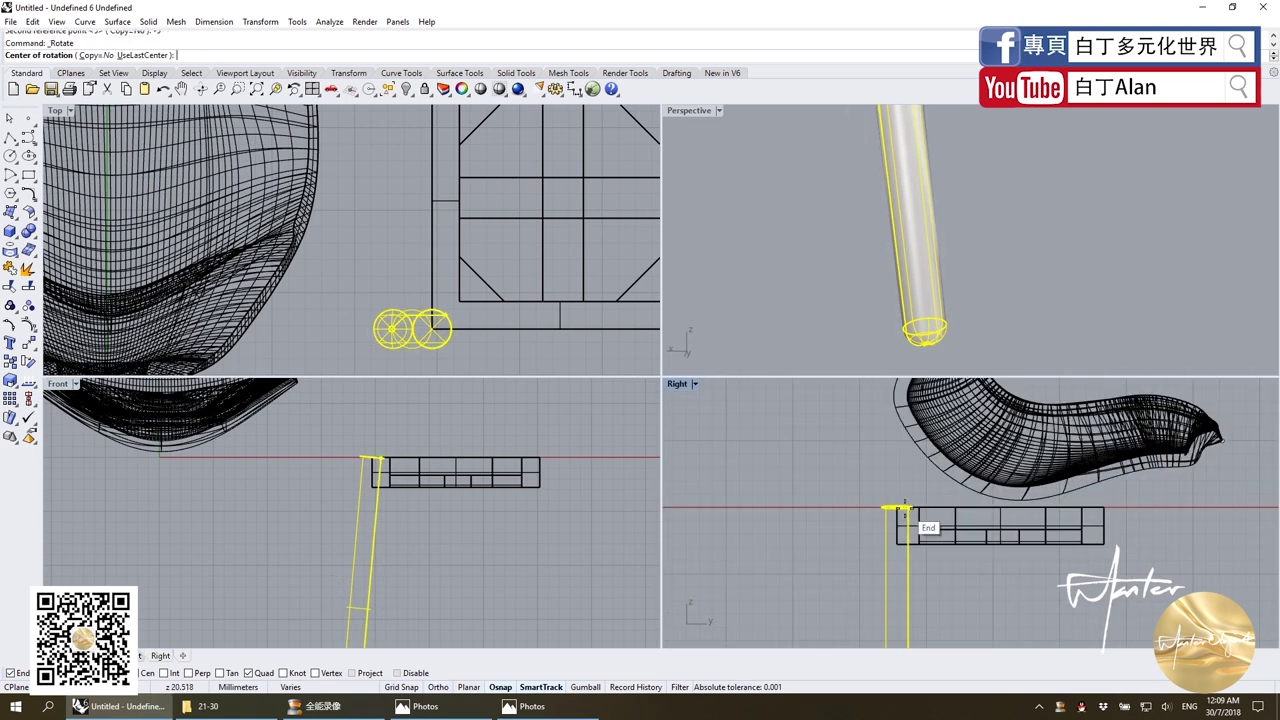
{"action": "left_click", "coordinate": [901, 507]}
{"action": "left_click", "coordinate": [940, 615], "text": "shift"}
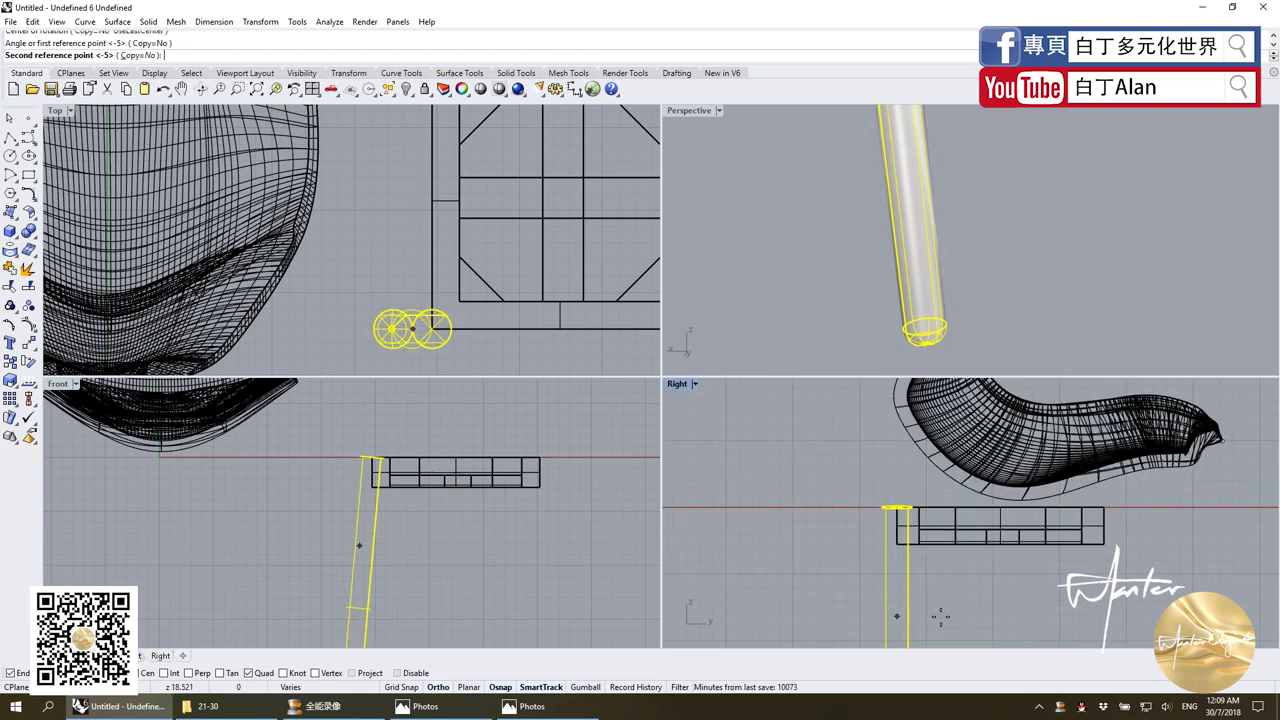
{"action": "type", "text": "-5"}
{"action": "key", "text": "Return"}
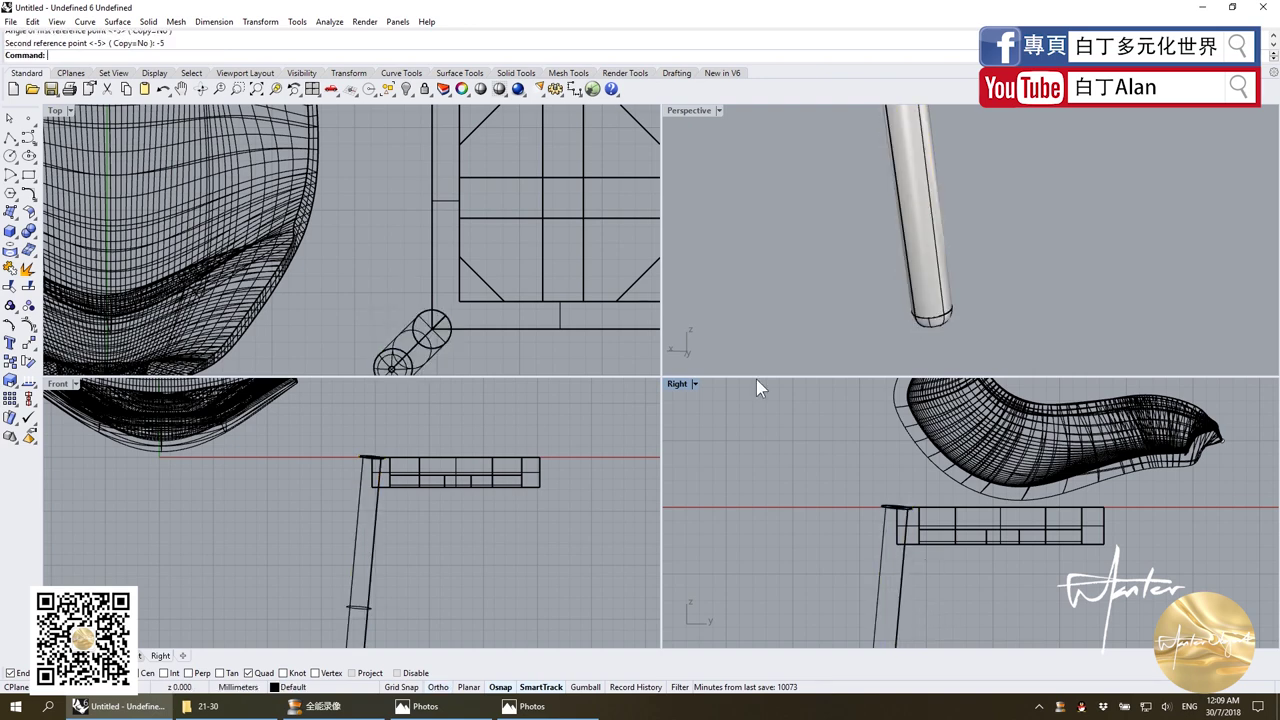
{"action": "scroll", "coordinate": [351, 291], "scroll_direction": "down", "scroll_amount": 3}
{"action": "scroll", "coordinate": [351, 291], "scroll_direction": "down", "scroll_amount": 2}
{"action": "left_click", "coordinate": [351, 291]}
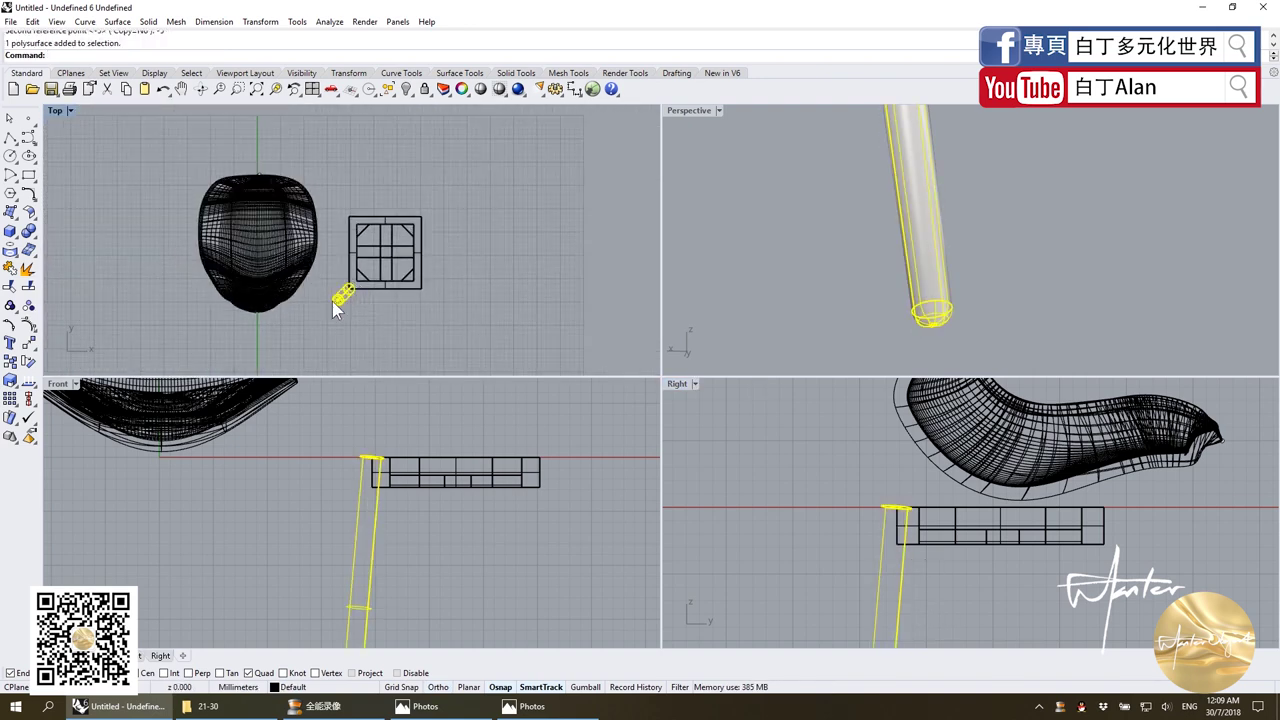
Mirror a copy of the leg across the frame's horizontal axis to the upper corner.
{"action": "left_click", "coordinate": [30, 365]}
{"action": "left_click", "coordinate": [145, 354]}
{"action": "scroll", "coordinate": [318, 257], "scroll_direction": "up", "scroll_amount": 3}
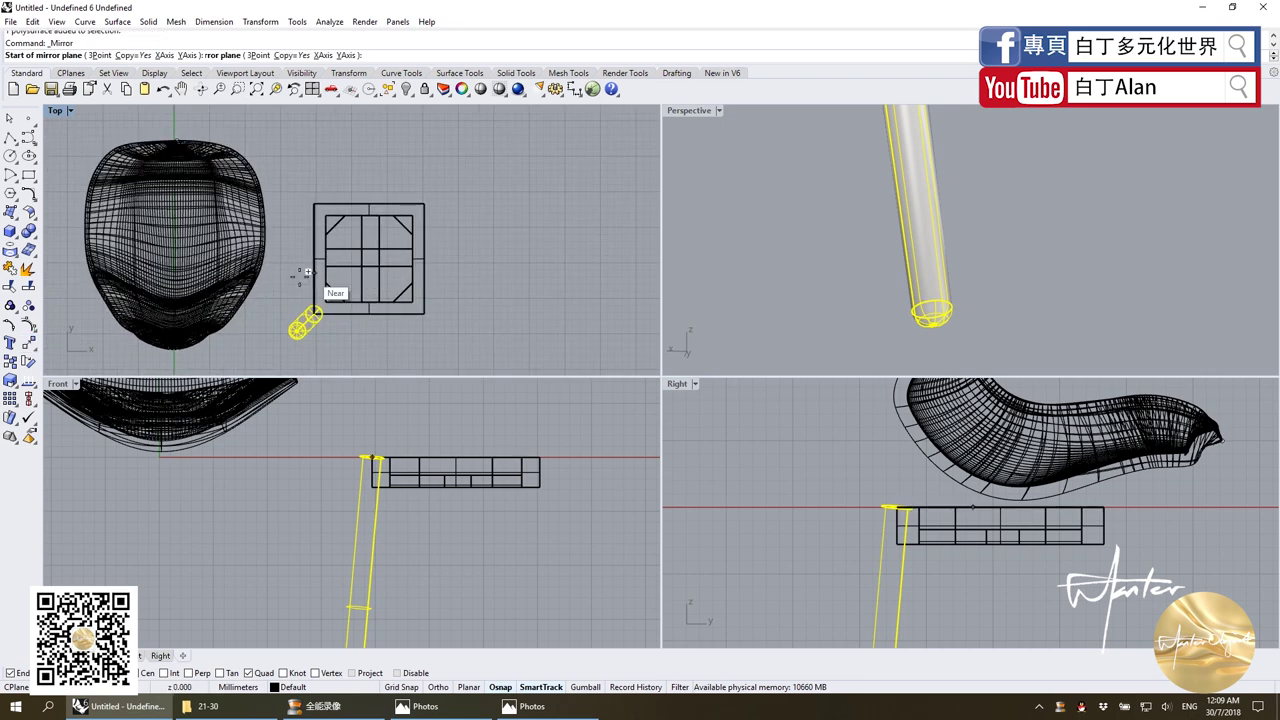
{"action": "left_click", "coordinate": [318, 257]}
{"action": "left_click", "coordinate": [523, 240]}
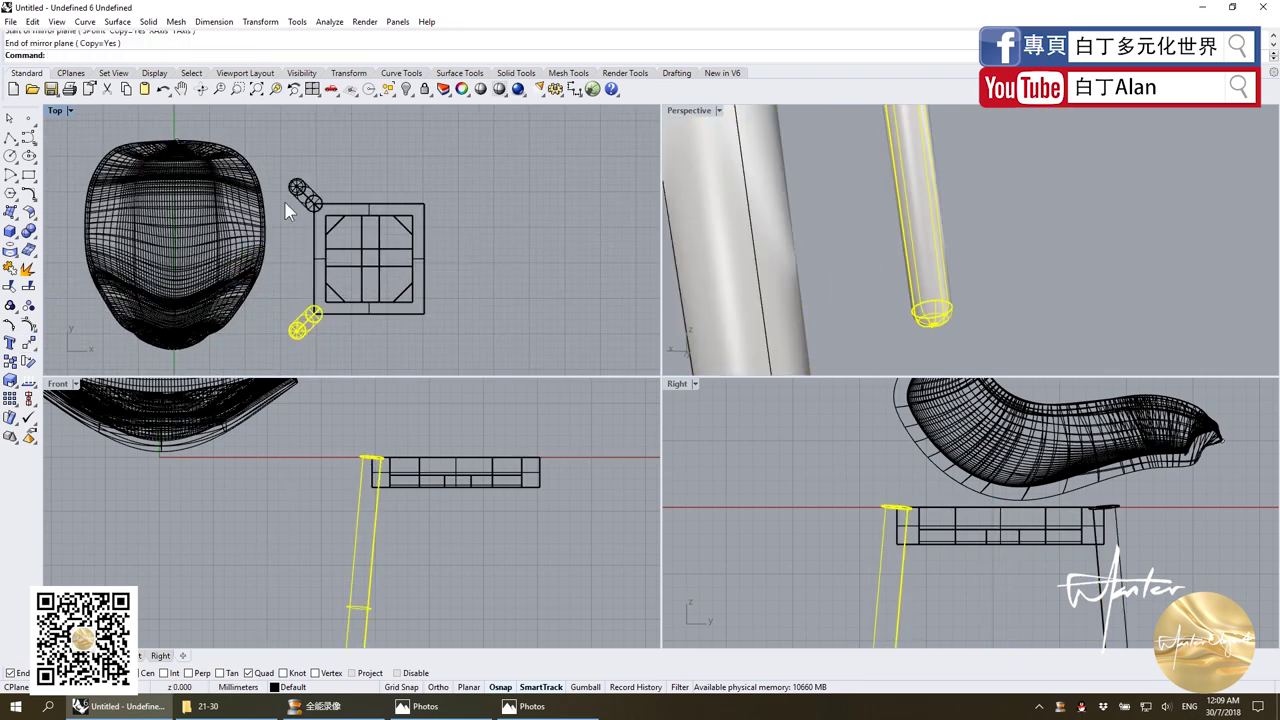
Mirror both legs across the vertical axis to the frame's right side.
{"action": "left_click", "coordinate": [300, 194], "text": "shift"}
{"action": "key", "text": "Return"}
{"action": "left_click", "coordinate": [369, 205]}
{"action": "left_click", "coordinate": [438, 198]}
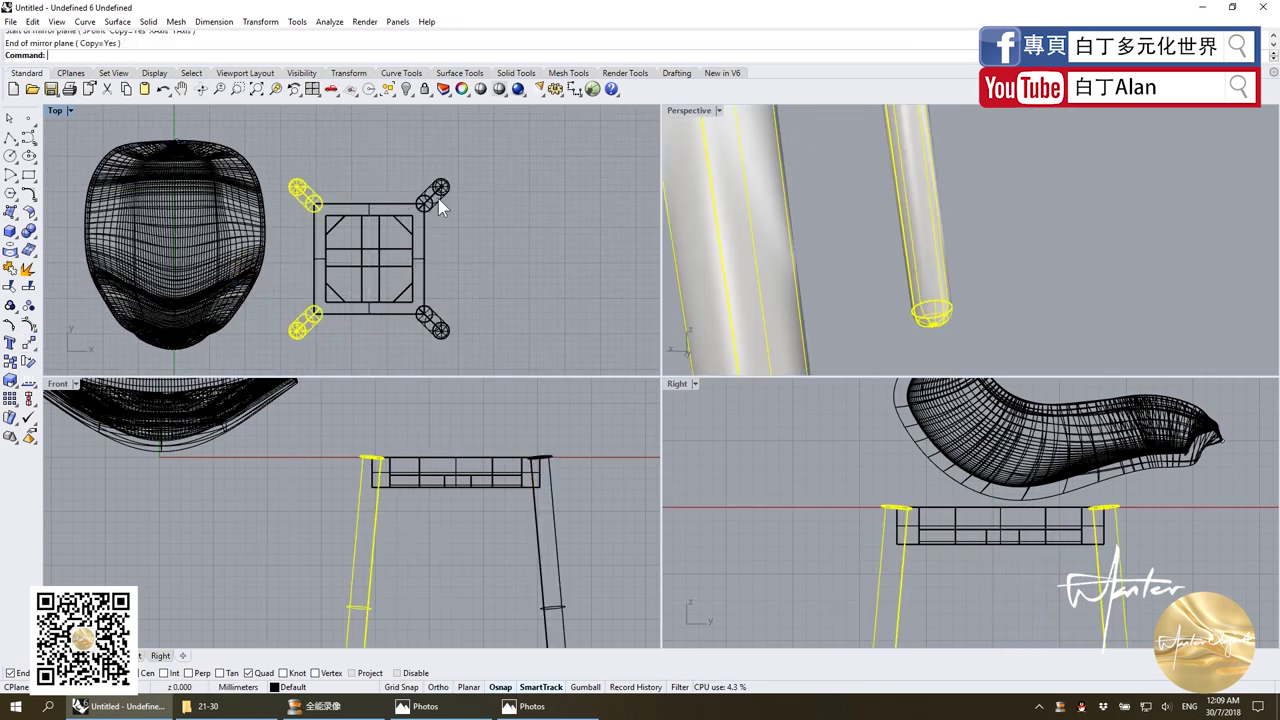
Orbit Perspective to view the four-legged base and compare against the reference photos.
{"action": "left_click", "coordinate": [847, 238]}
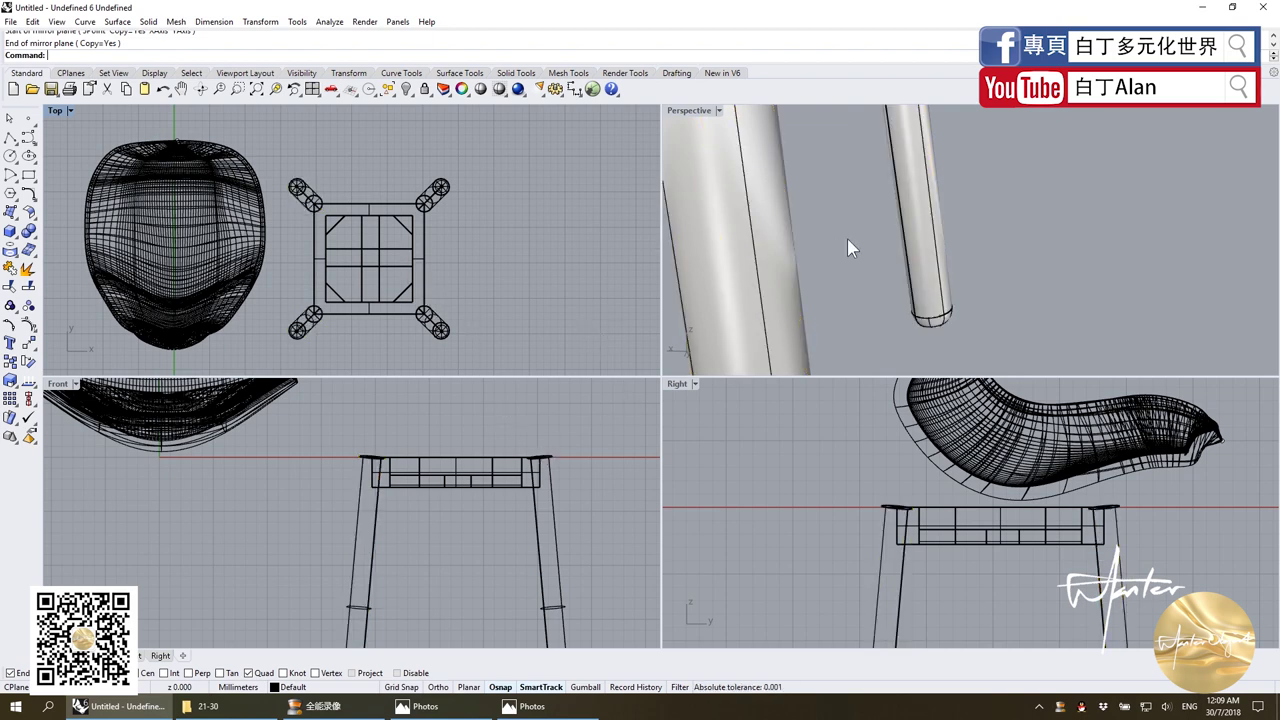
{"action": "scroll", "coordinate": [847, 238], "scroll_direction": "down", "scroll_amount": 5}
{"action": "right_click_drag", "start_coordinate": [904, 288], "coordinate": [873, 179]}
{"action": "left_click", "coordinate": [510, 707]}
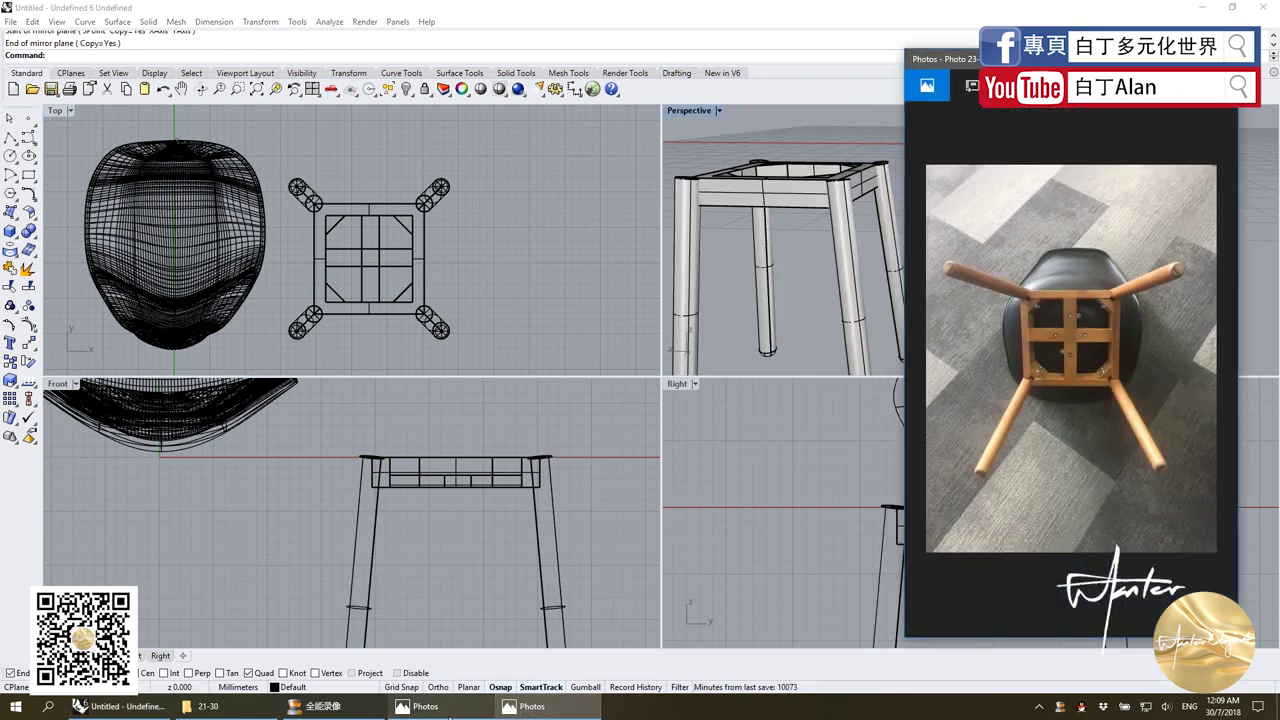
{"action": "left_click", "coordinate": [415, 706]}
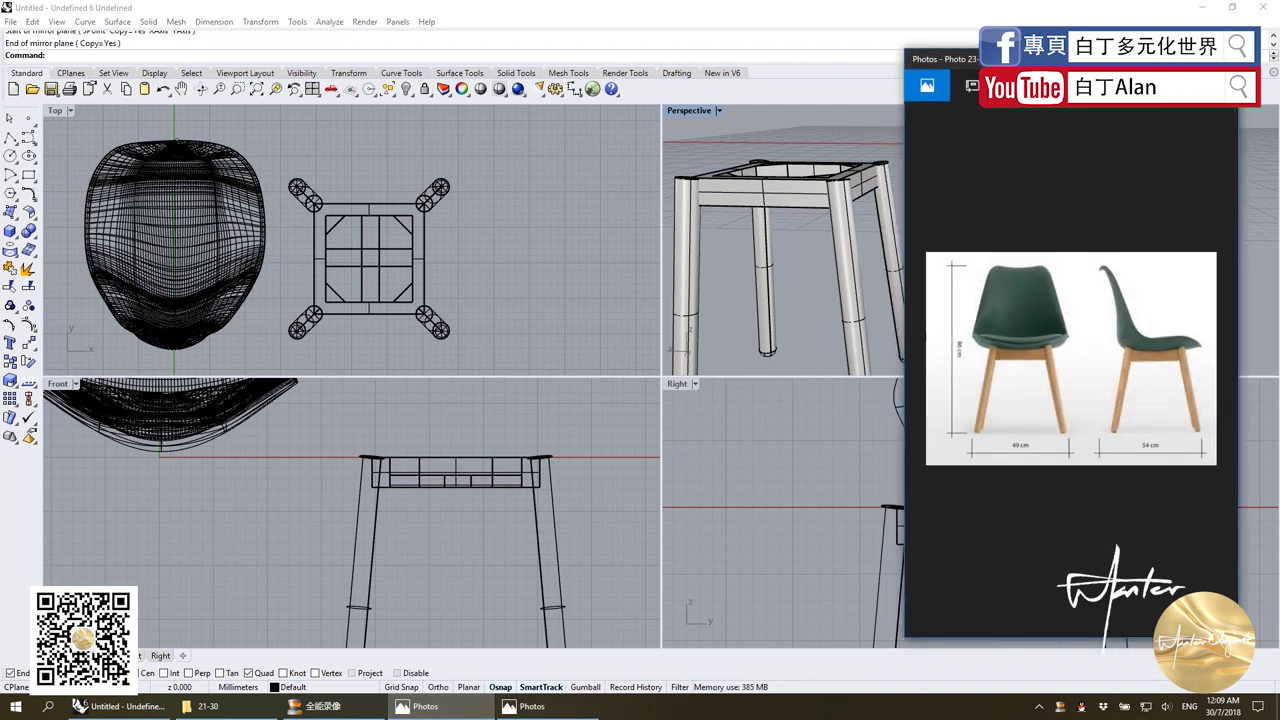
{"action": "left_click", "coordinate": [415, 706]}
{"action": "key", "text": "alt+F4"}
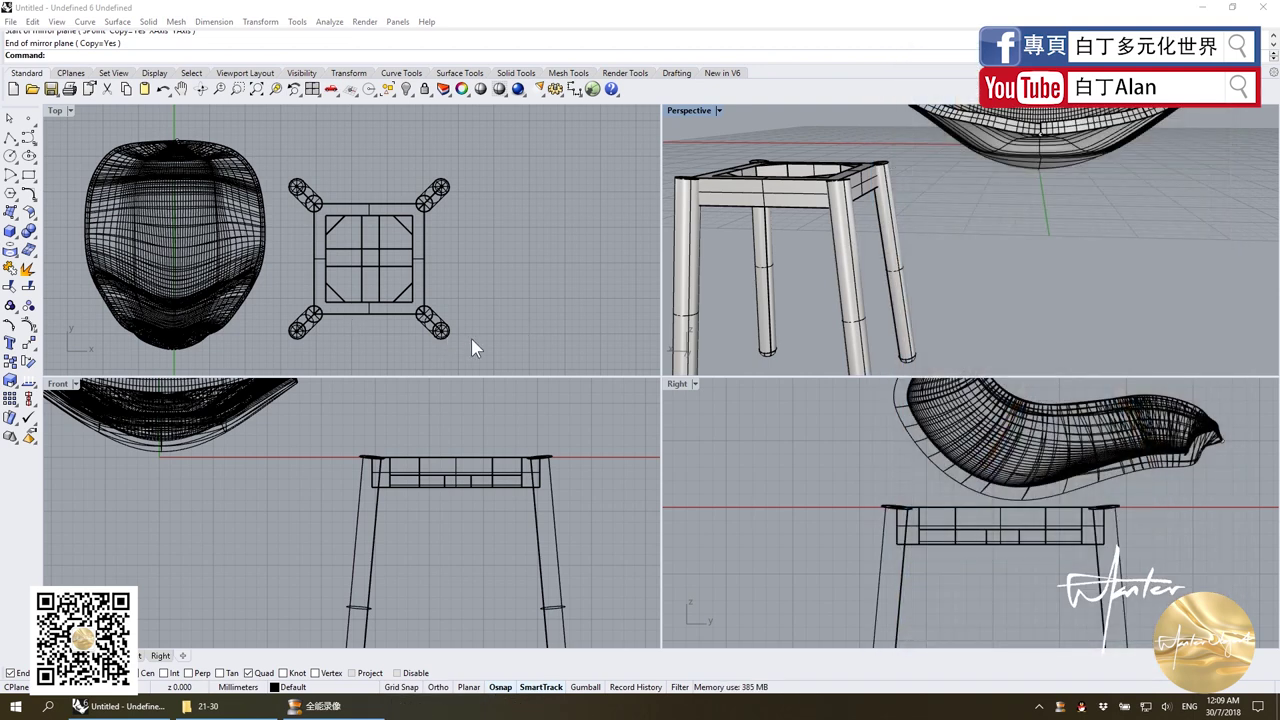
In Top view, move the frame and legs over the seat shell.
{"action": "left_click_drag", "start_coordinate": [282, 151], "coordinate": [460, 345]}
{"action": "left_click_drag", "start_coordinate": [313, 202], "coordinate": [121, 194]}
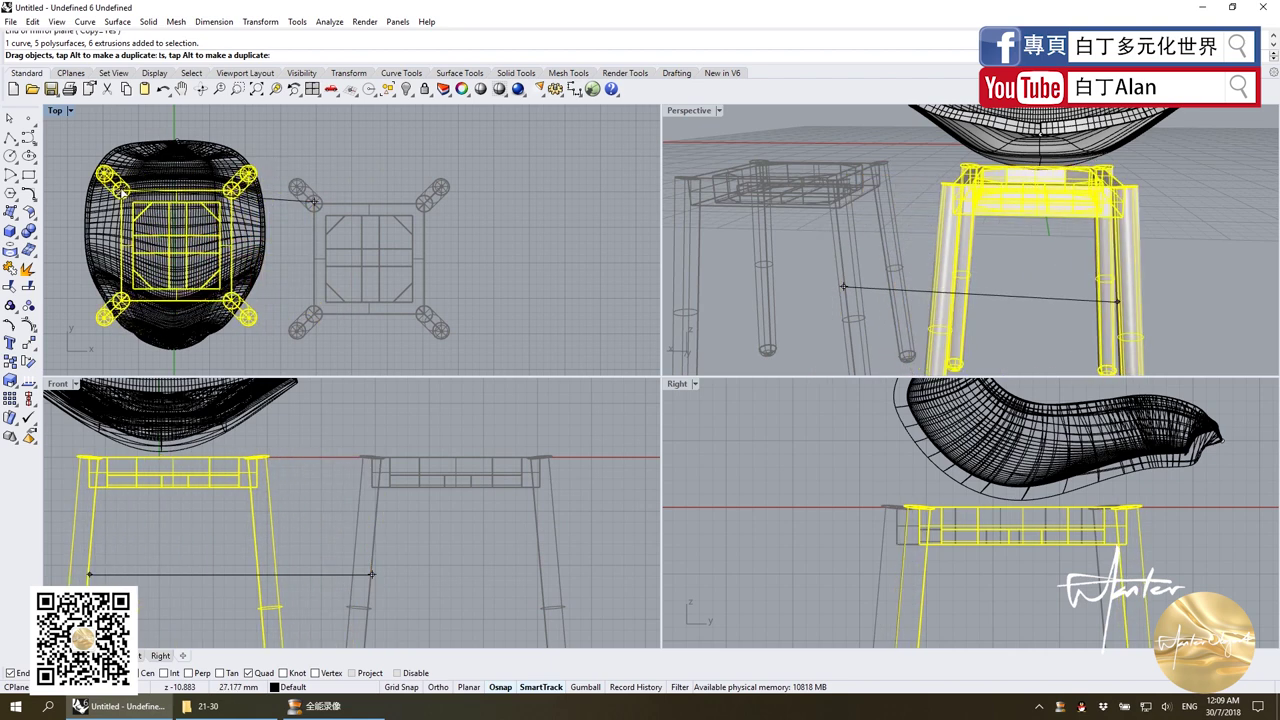
{"action": "left_click", "coordinate": [451, 194]}
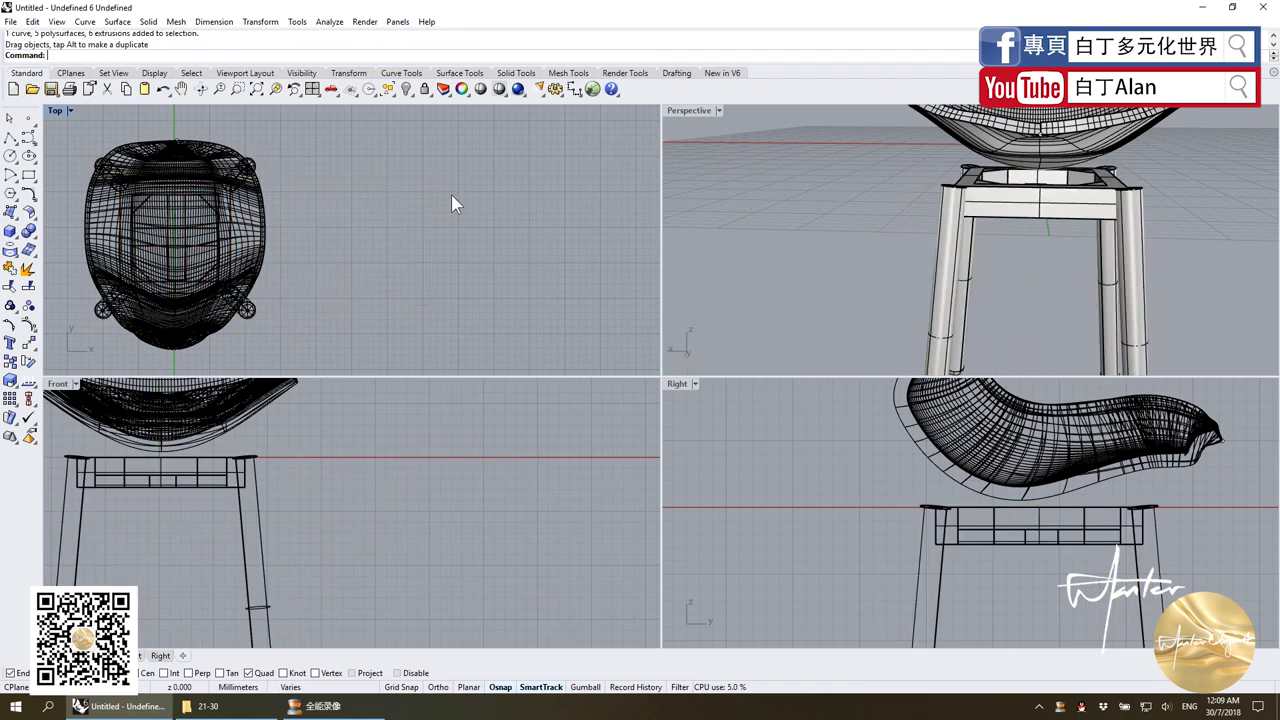
{"action": "scroll", "coordinate": [405, 450], "scroll_direction": "down", "scroll_amount": 5}
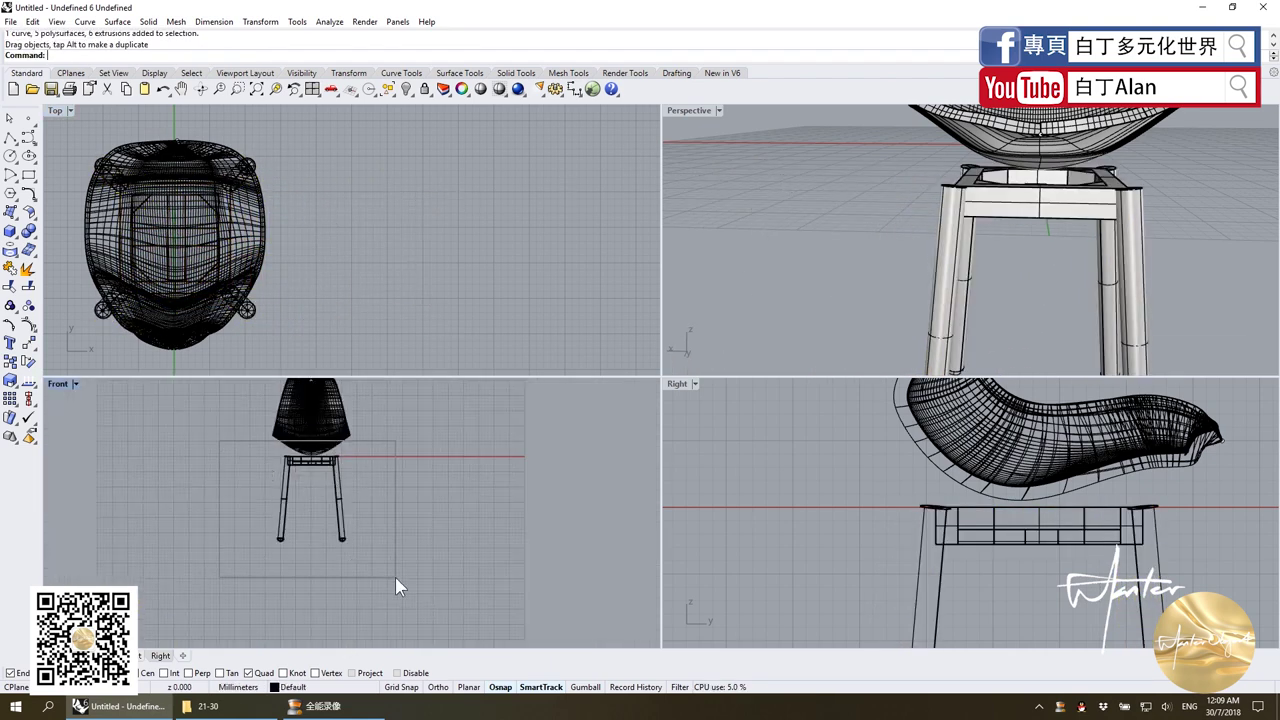
In Front view, raise the base up under the seat, then maximize Perspective.
{"action": "left_click_drag", "start_coordinate": [395, 580], "coordinate": [395, 580]}
{"action": "scroll", "coordinate": [325, 462], "scroll_direction": "up", "scroll_amount": 3}
{"action": "left_click", "coordinate": [300, 443], "text": "ctrl"}
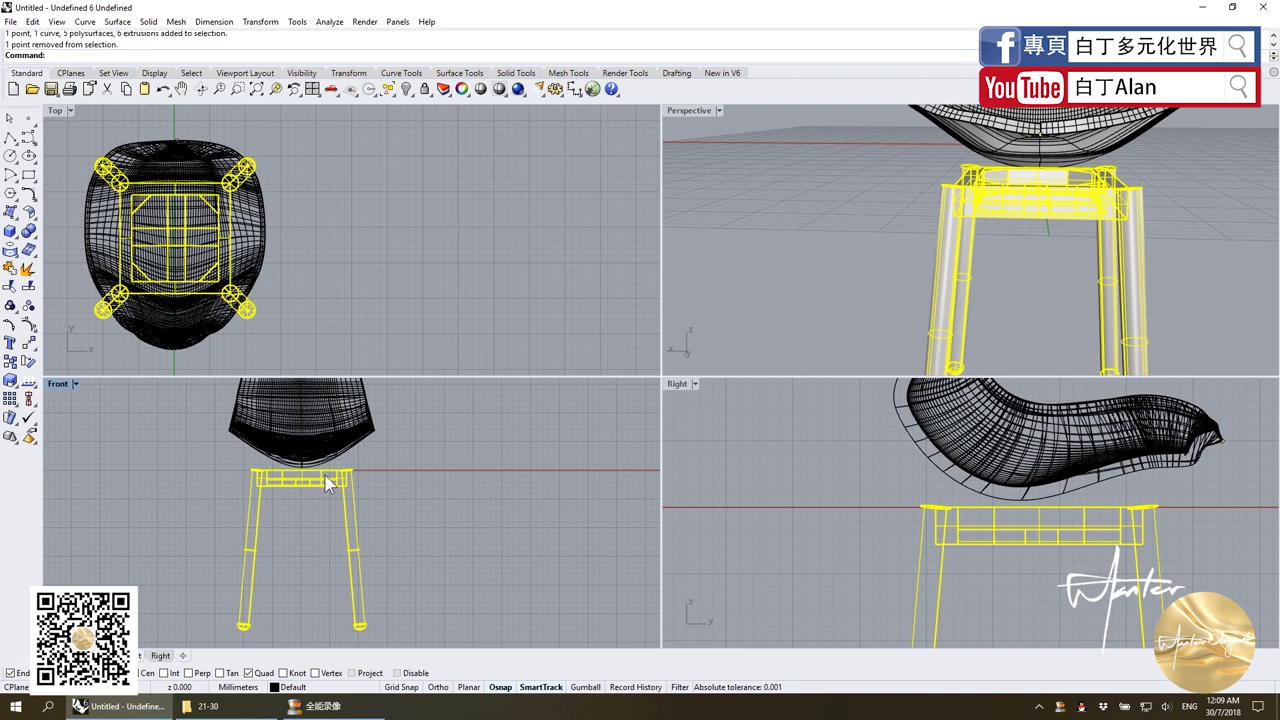
{"action": "left_click_drag", "start_coordinate": [328, 483], "coordinate": [328, 468]}
{"action": "key", "text": "Escape"}
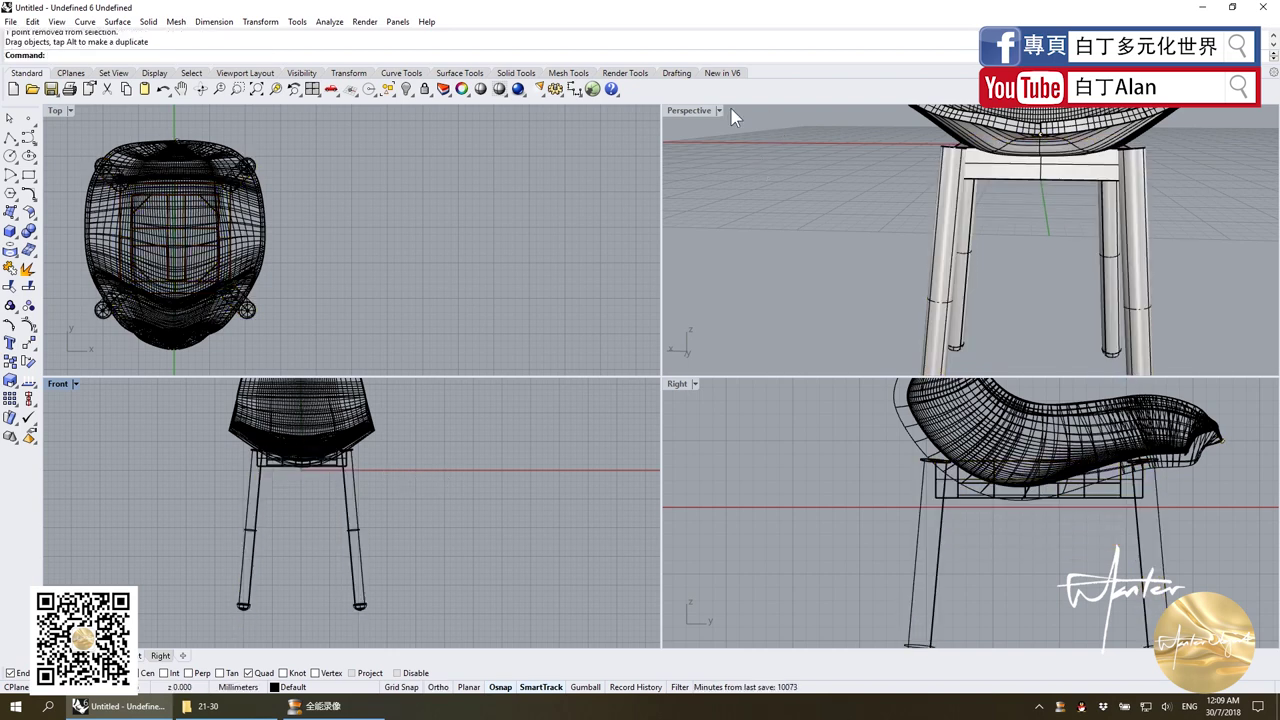
{"action": "double_click", "coordinate": [731, 117]}
{"action": "scroll", "coordinate": [641, 343], "scroll_direction": "down", "scroll_amount": 5}
Orbit and zoom around the whole chair, bringing it to a more frontal angle.
{"action": "right_click_drag", "start_coordinate": [600, 330], "coordinate": [690, 350]}
{"action": "scroll", "coordinate": [690, 350], "scroll_direction": "down", "scroll_amount": 2}
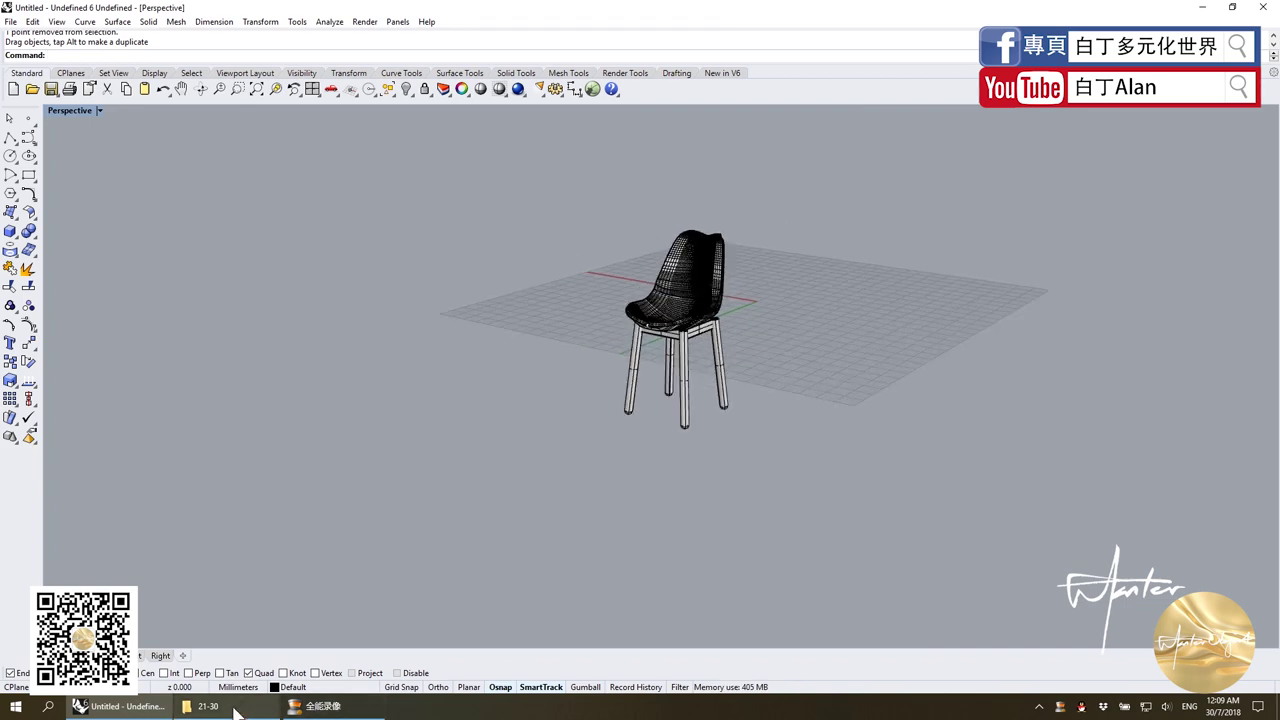
{"action": "right_click_drag", "start_coordinate": [740, 470], "coordinate": [810, 480]}
{"action": "scroll", "coordinate": [810, 480], "scroll_direction": "up", "scroll_amount": 3}
Select the four chair legs and inspect the chair from a low frontal angle.
{"action": "left_click_drag", "start_coordinate": [532, 395], "coordinate": [532, 394]}
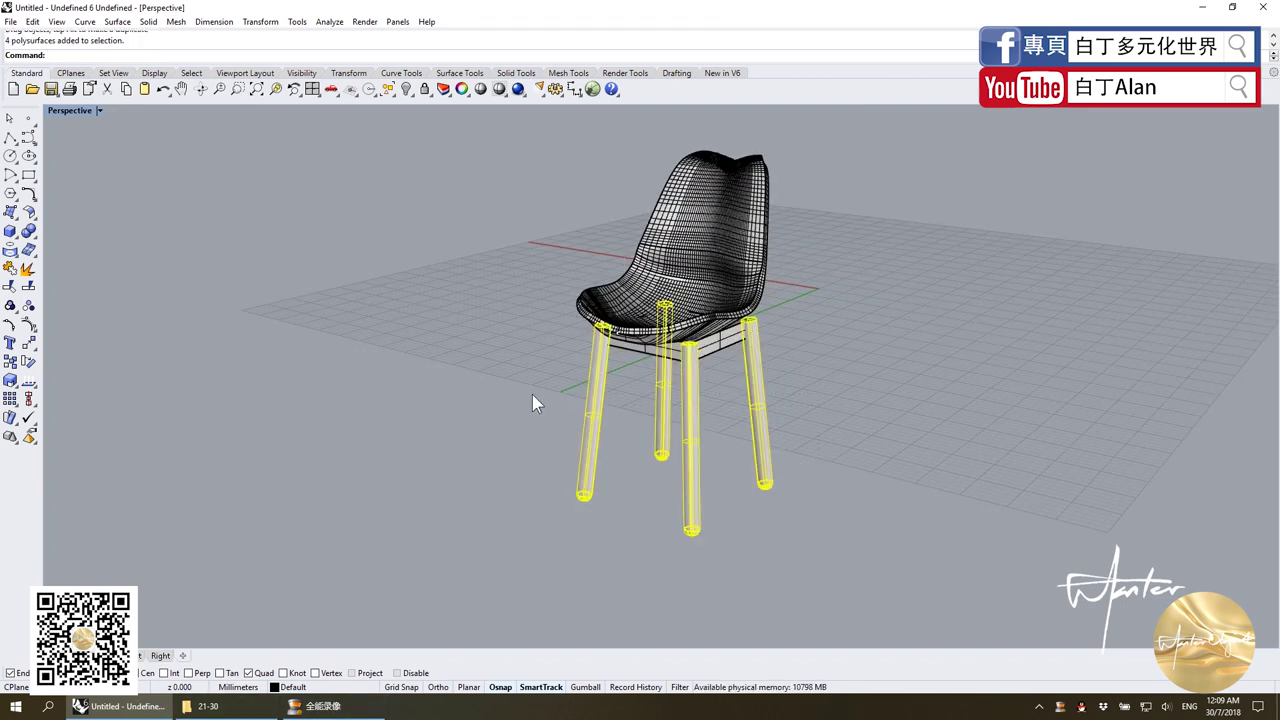
{"action": "mouse_move", "coordinate": [831, 374]}
{"action": "right_mouse_down"}
{"action": "mouse_move", "coordinate": [858, 366]}
{"action": "mouse_move", "coordinate": [820, 312]}
{"action": "mouse_move", "coordinate": [826, 360]}
{"action": "right_mouse_up"}
{"action": "scroll", "coordinate": [728, 210], "scroll_direction": "down", "scroll_amount": 3}
{"action": "scroll", "coordinate": [770, 297], "scroll_direction": "up", "scroll_amount": 4}
{"action": "scroll", "coordinate": [766, 312], "scroll_direction": "down", "scroll_amount": 1}
{"action": "scroll", "coordinate": [826, 360], "scroll_direction": "up", "scroll_amount": 1}
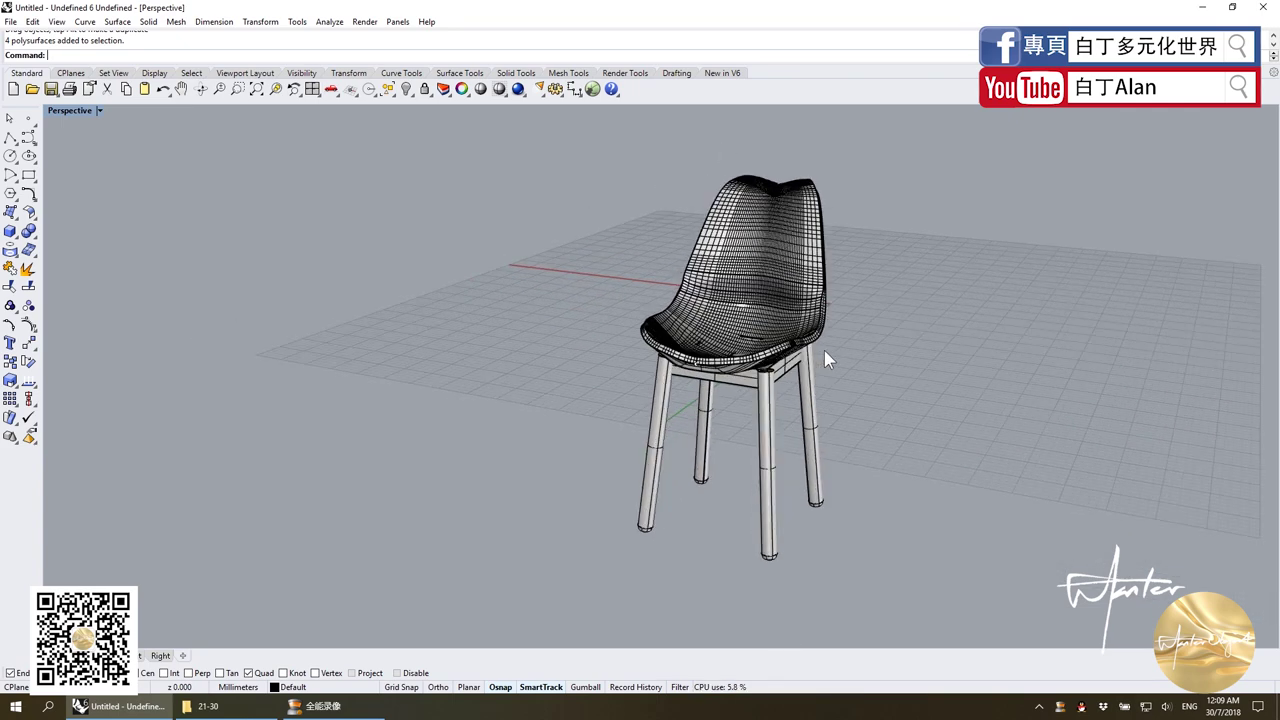